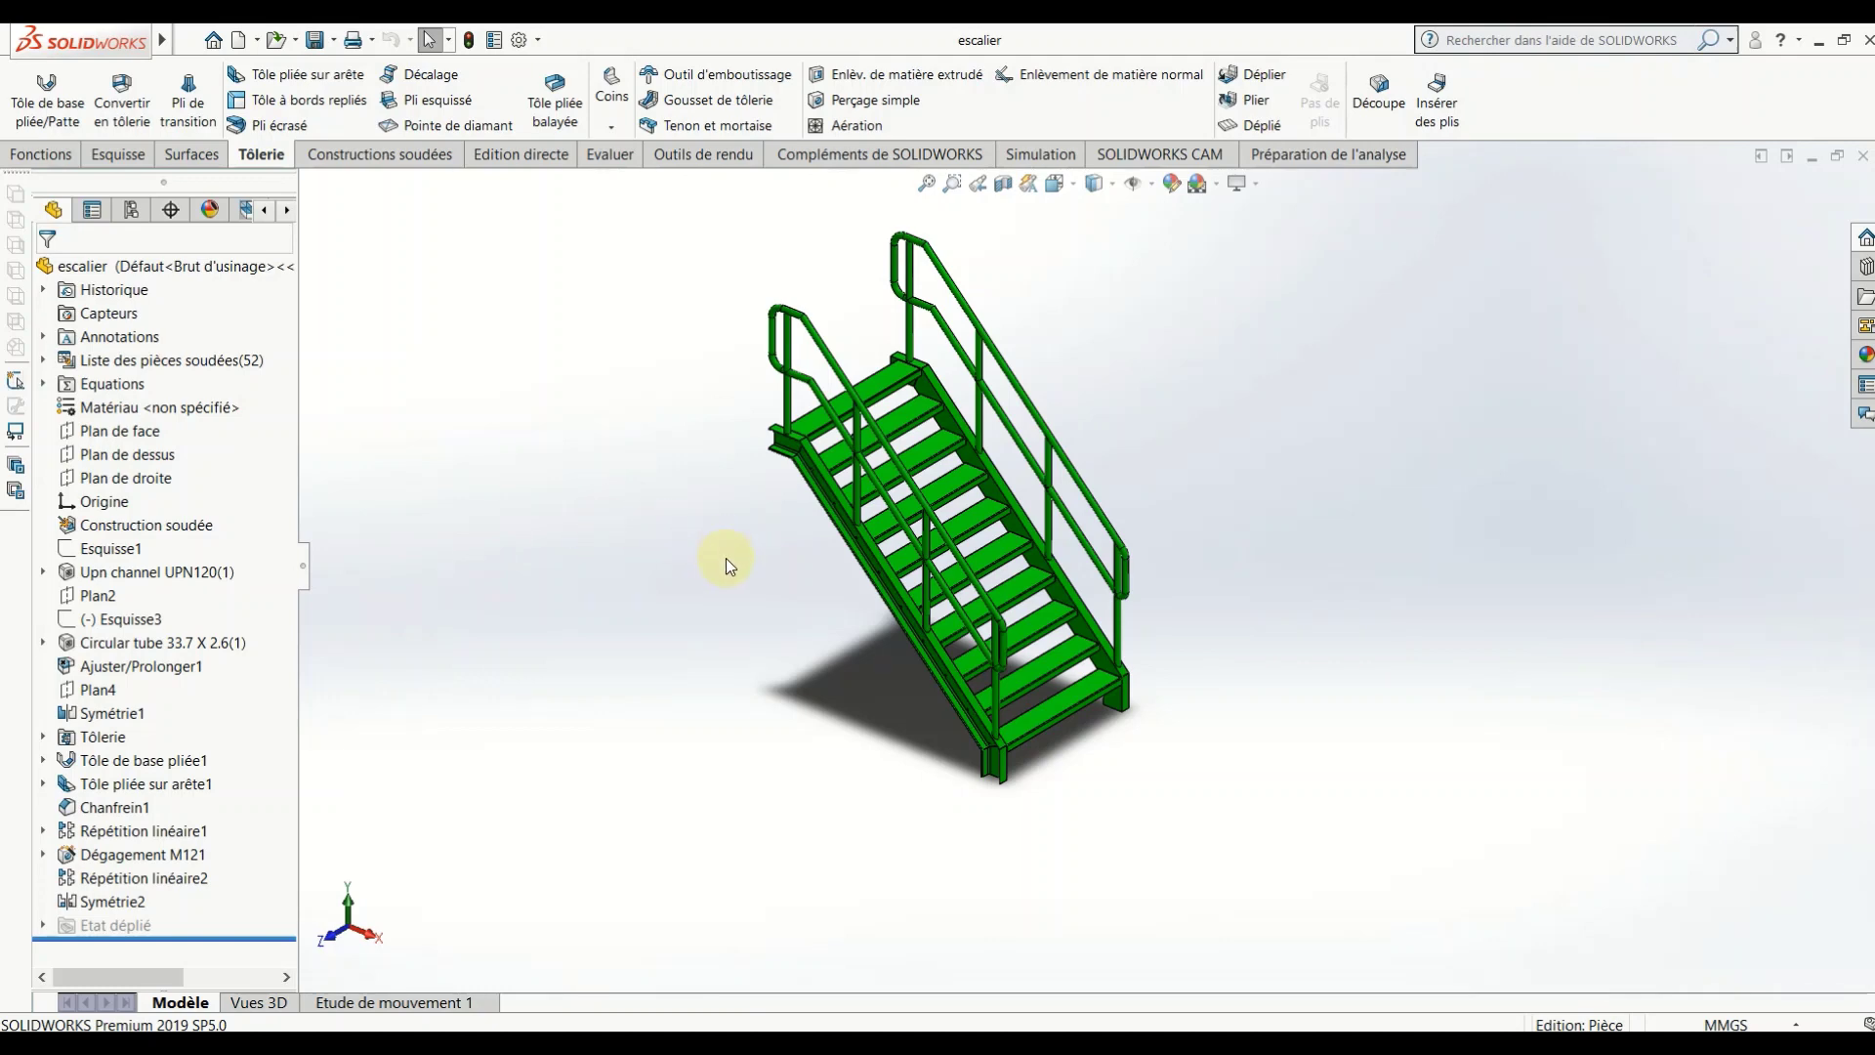
Step: Orbit the staircase model, then go to the drawing and zoom around its sheet
{"action": "mouse_move", "coordinate": [799, 550]}
{"action": "middle_mouse_down"}
{"action": "mouse_move", "coordinate": [1299, 452]}
{"action": "mouse_move", "coordinate": [819, 550]}
{"action": "mouse_move", "coordinate": [670, 557]}
{"action": "mouse_move", "coordinate": [987, 560]}
{"action": "mouse_move", "coordinate": [778, 556]}
{"action": "mouse_move", "coordinate": [1131, 532]}
{"action": "mouse_move", "coordinate": [1091, 529]}
{"action": "mouse_move", "coordinate": [1139, 407]}
{"action": "mouse_move", "coordinate": [1184, 372]}
{"action": "mouse_move", "coordinate": [958, 516]}
{"action": "middle_mouse_up"}
{"action": "scroll", "coordinate": [1091, 529], "scroll_direction": "down", "scroll_amount": 5}
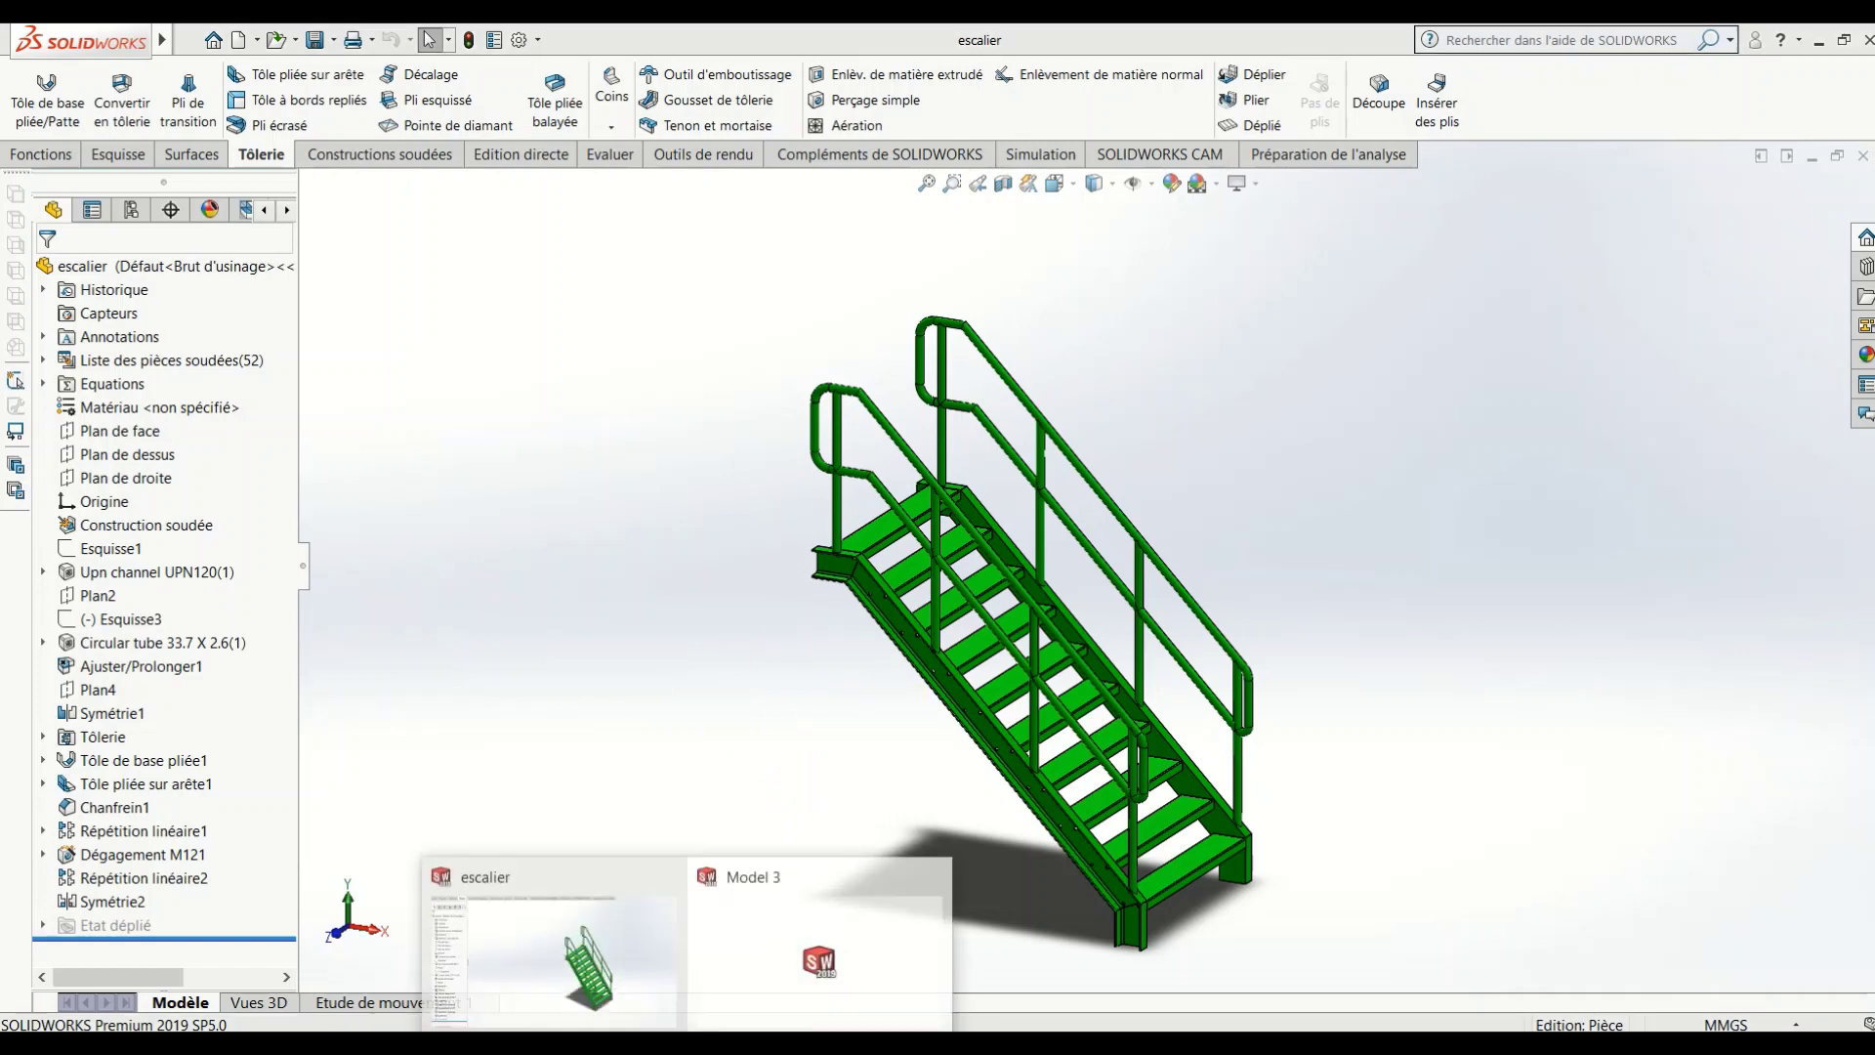
{"action": "left_click", "coordinate": [801, 960]}
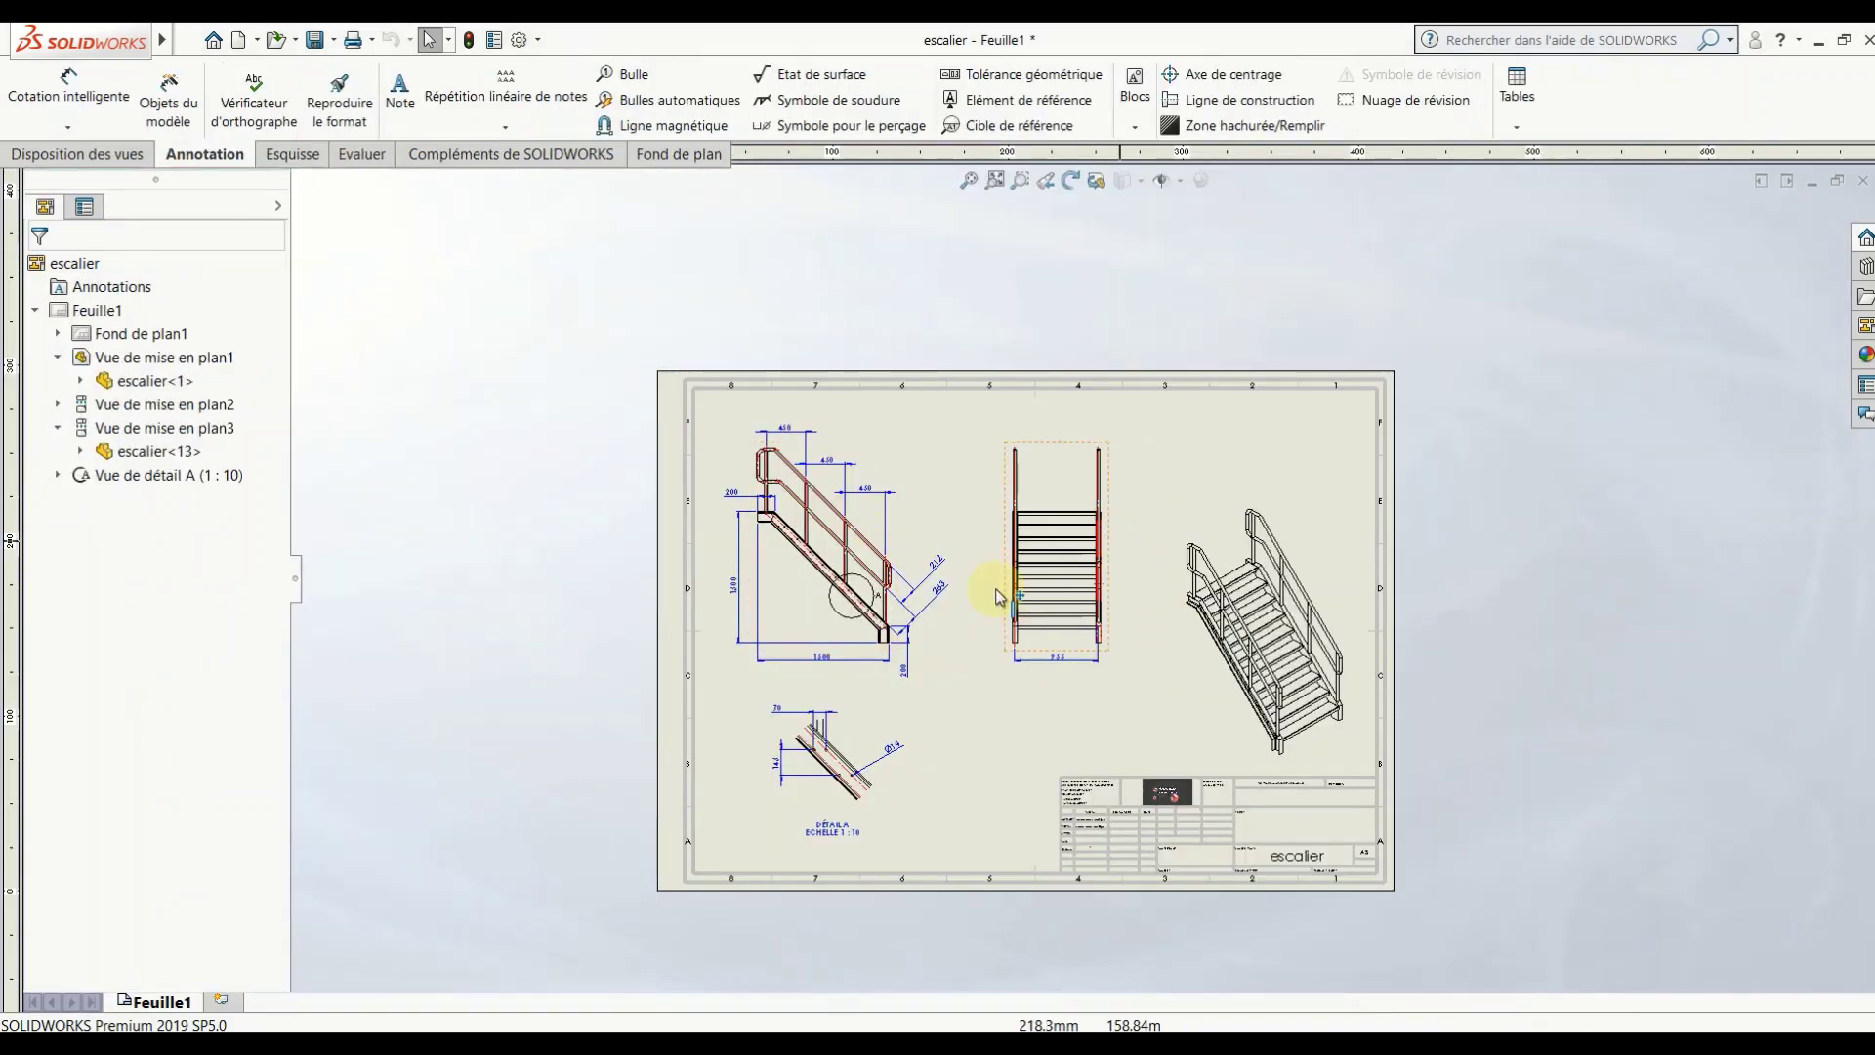
{"action": "scroll", "coordinate": [914, 501], "scroll_direction": "down", "scroll_amount": 3}
{"action": "scroll", "coordinate": [863, 432], "scroll_direction": "down", "scroll_amount": 2}
{"action": "scroll", "coordinate": [867, 419], "scroll_direction": "up", "scroll_amount": 3}
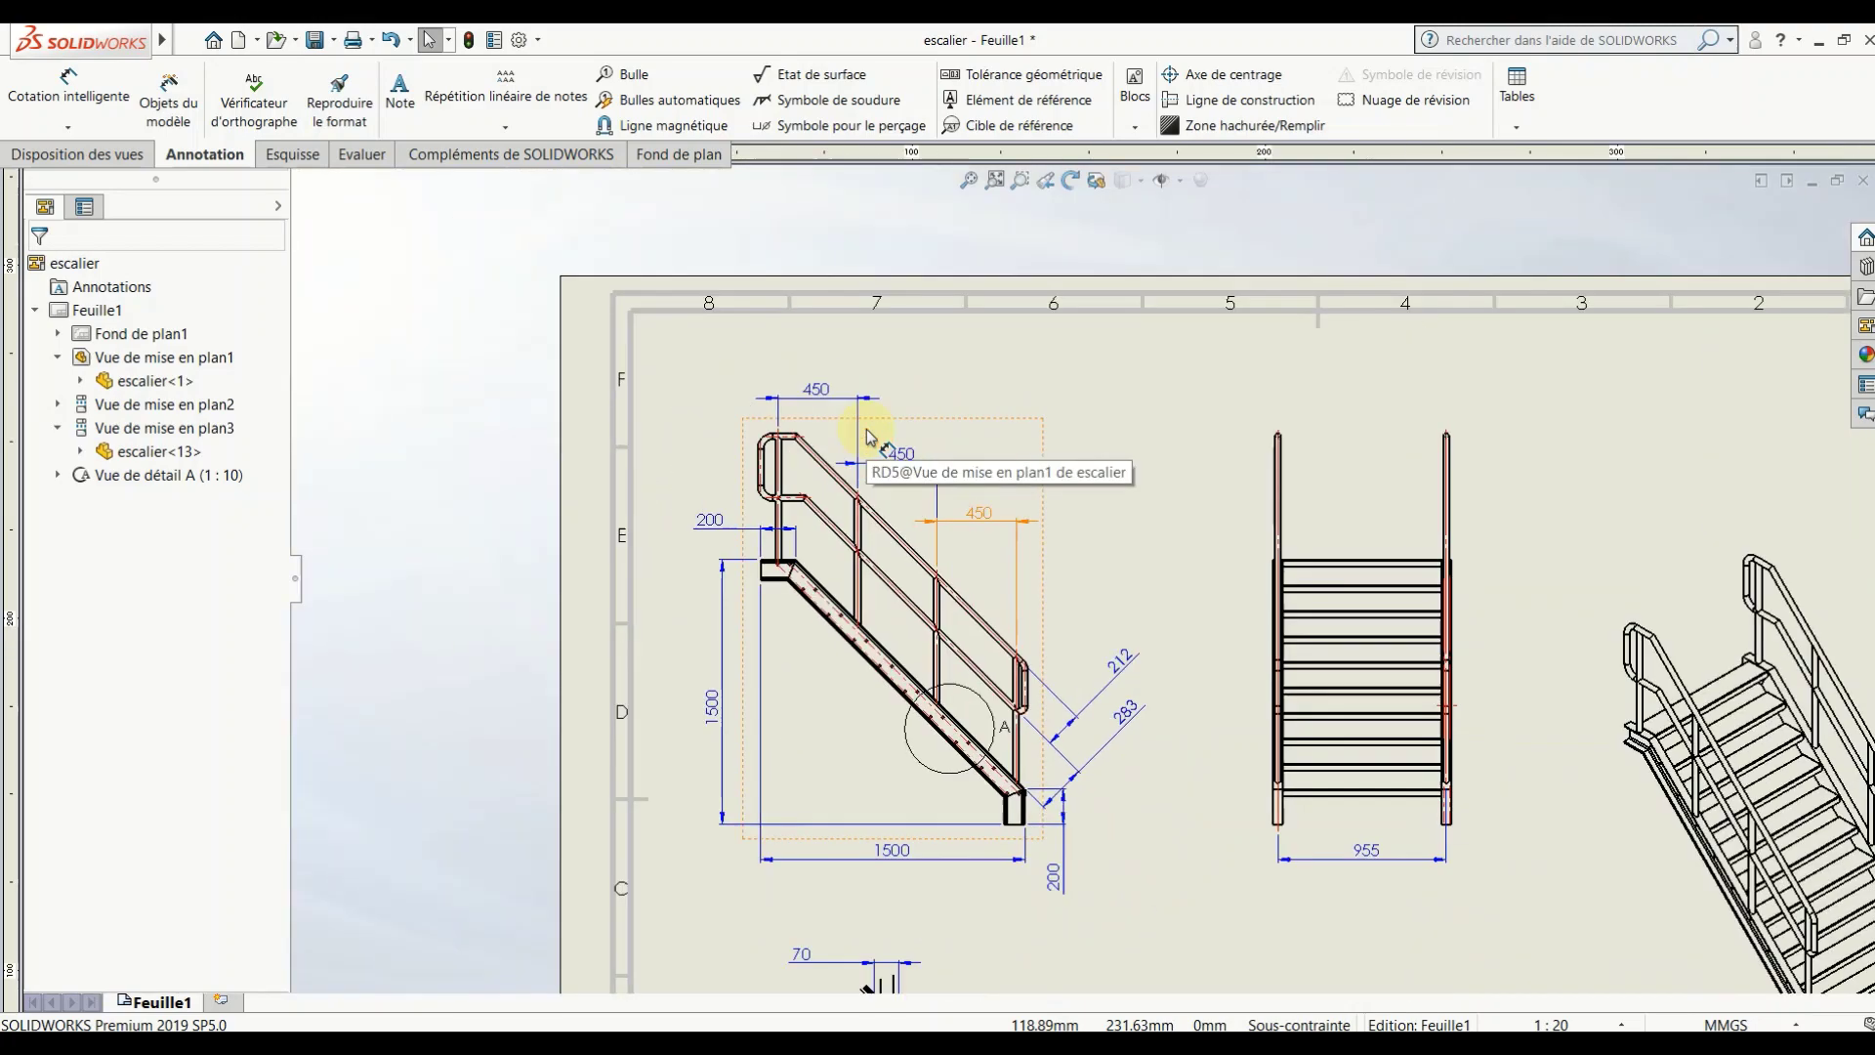
{"action": "scroll", "coordinate": [1045, 647], "scroll_direction": "down", "scroll_amount": 1}
{"action": "scroll", "coordinate": [1045, 648], "scroll_direction": "down", "scroll_amount": 1}
{"action": "scroll", "coordinate": [1041, 640], "scroll_direction": "down", "scroll_amount": 1}
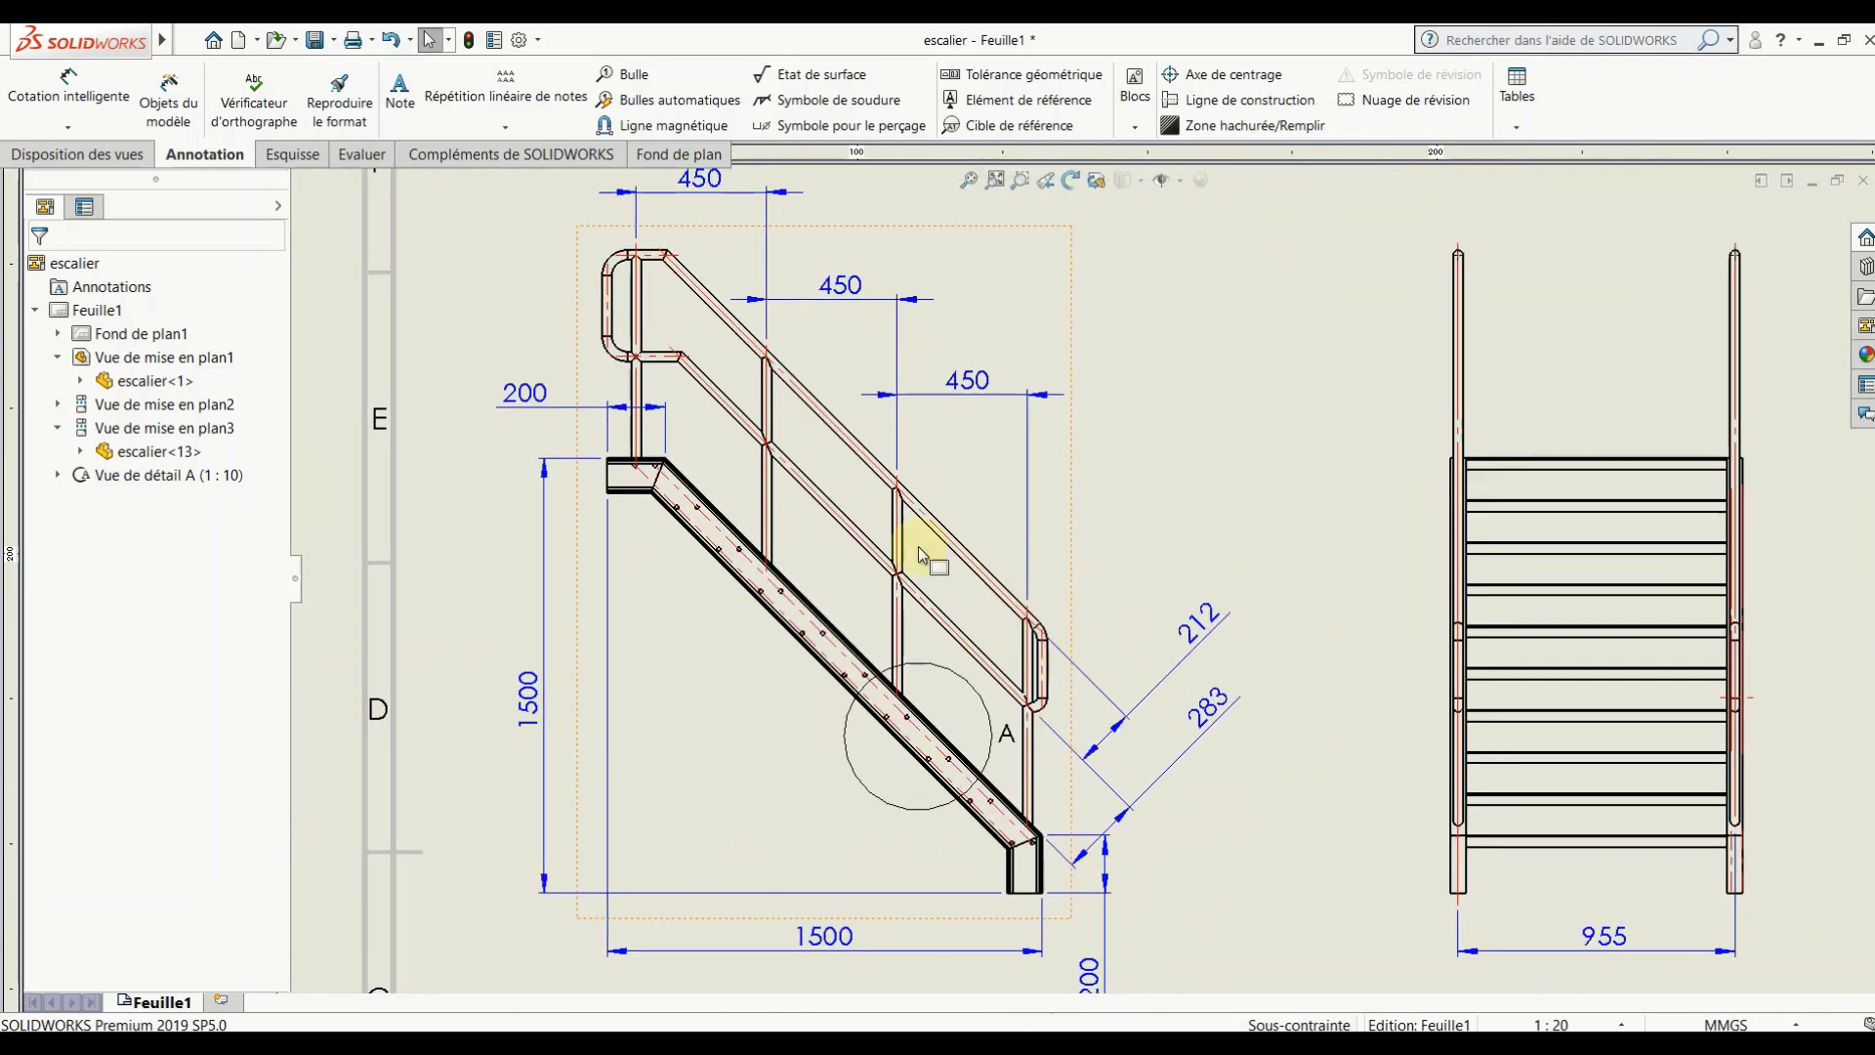
{"action": "scroll", "coordinate": [1074, 722], "scroll_direction": "down", "scroll_amount": 1}
{"action": "scroll", "coordinate": [1133, 664], "scroll_direction": "up", "scroll_amount": 3}
{"action": "scroll", "coordinate": [1377, 823], "scroll_direction": "up", "scroll_amount": 2}
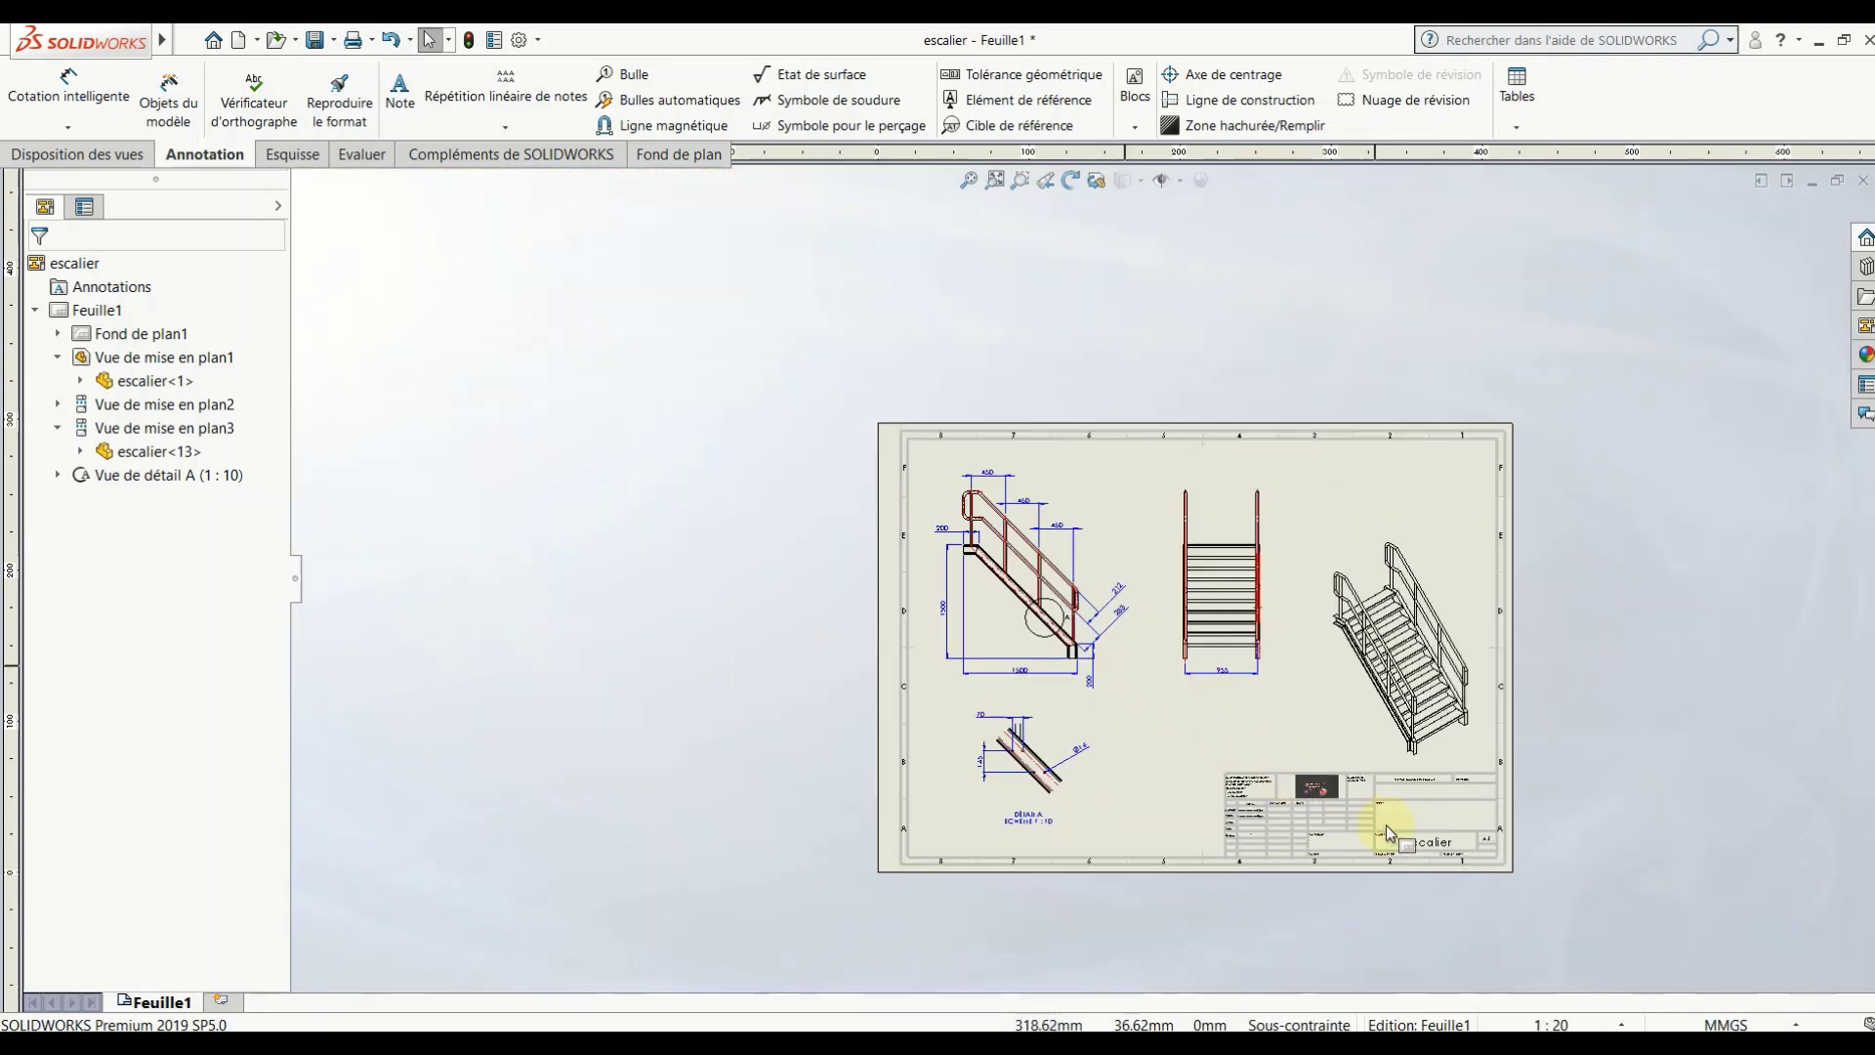
{"action": "scroll", "coordinate": [1220, 752], "scroll_direction": "down", "scroll_amount": 1}
{"action": "scroll", "coordinate": [1220, 752], "scroll_direction": "down", "scroll_amount": 2}
{"action": "scroll", "coordinate": [1202, 737], "scroll_direction": "down", "scroll_amount": 2}
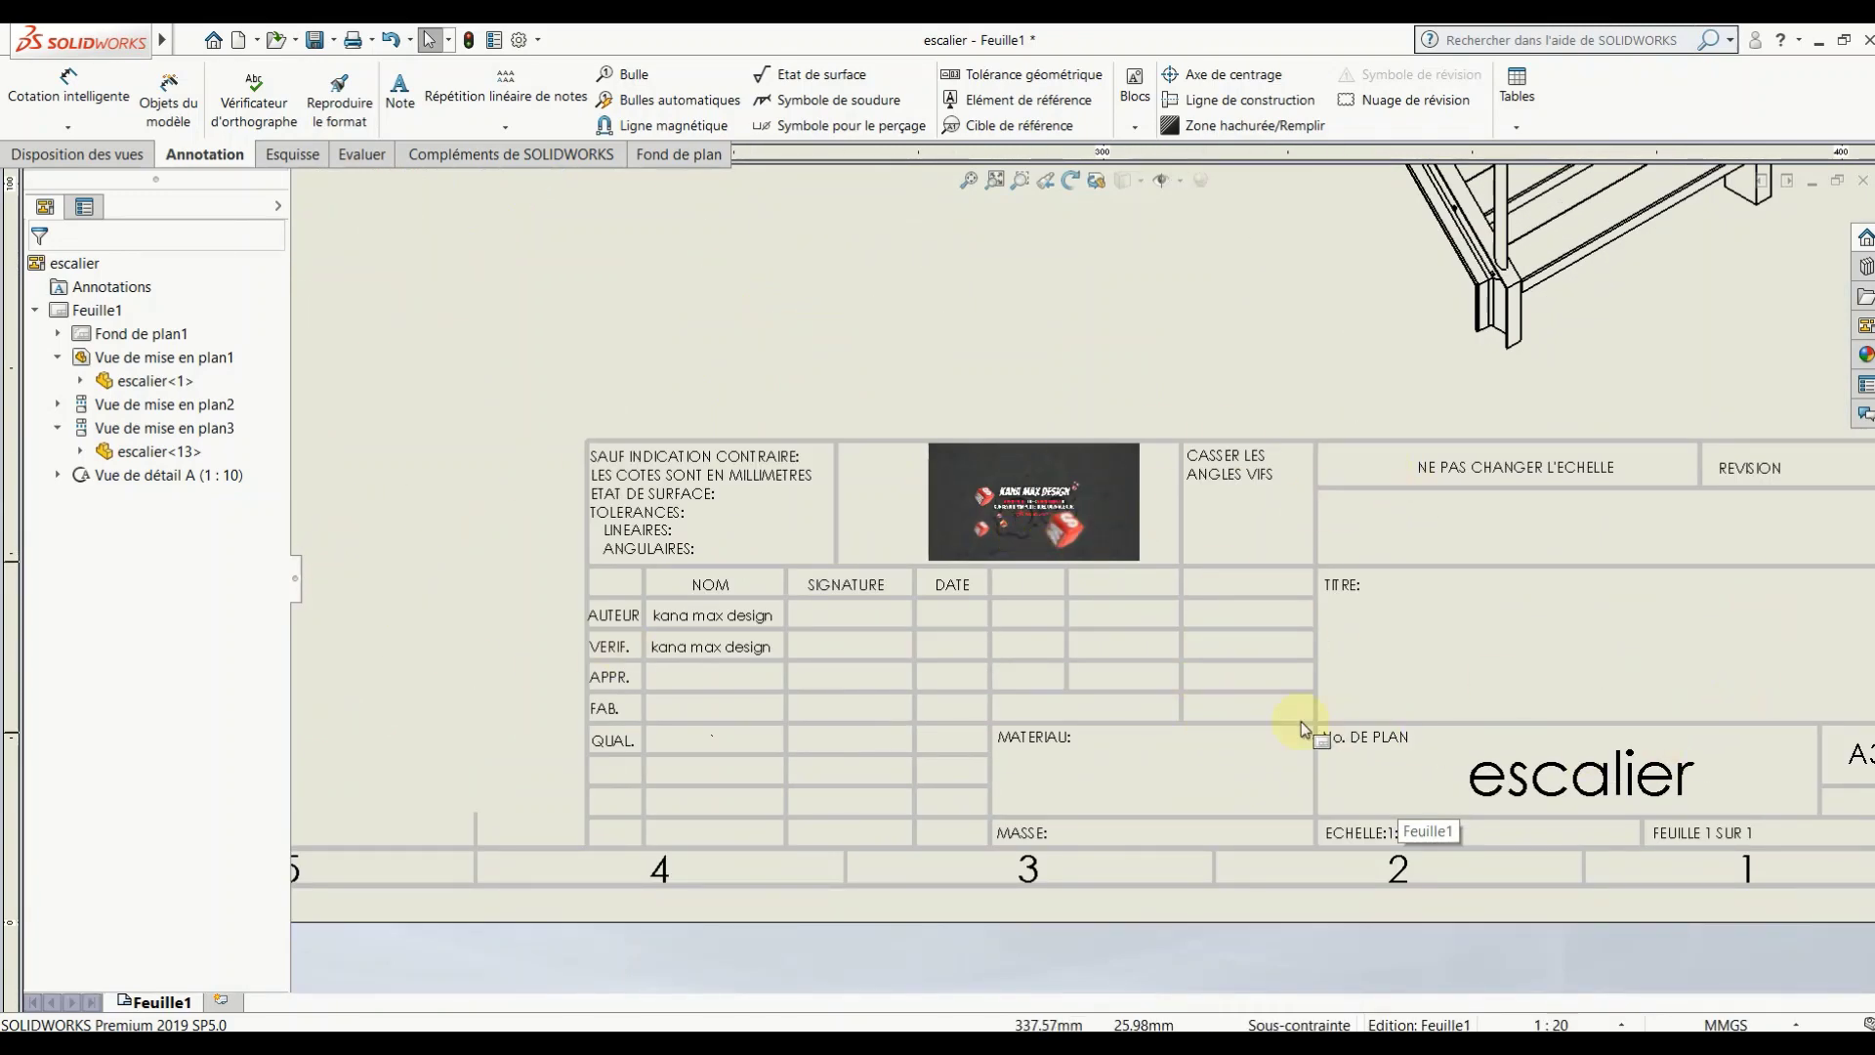
{"action": "scroll", "coordinate": [1172, 576], "scroll_direction": "up", "scroll_amount": 3}
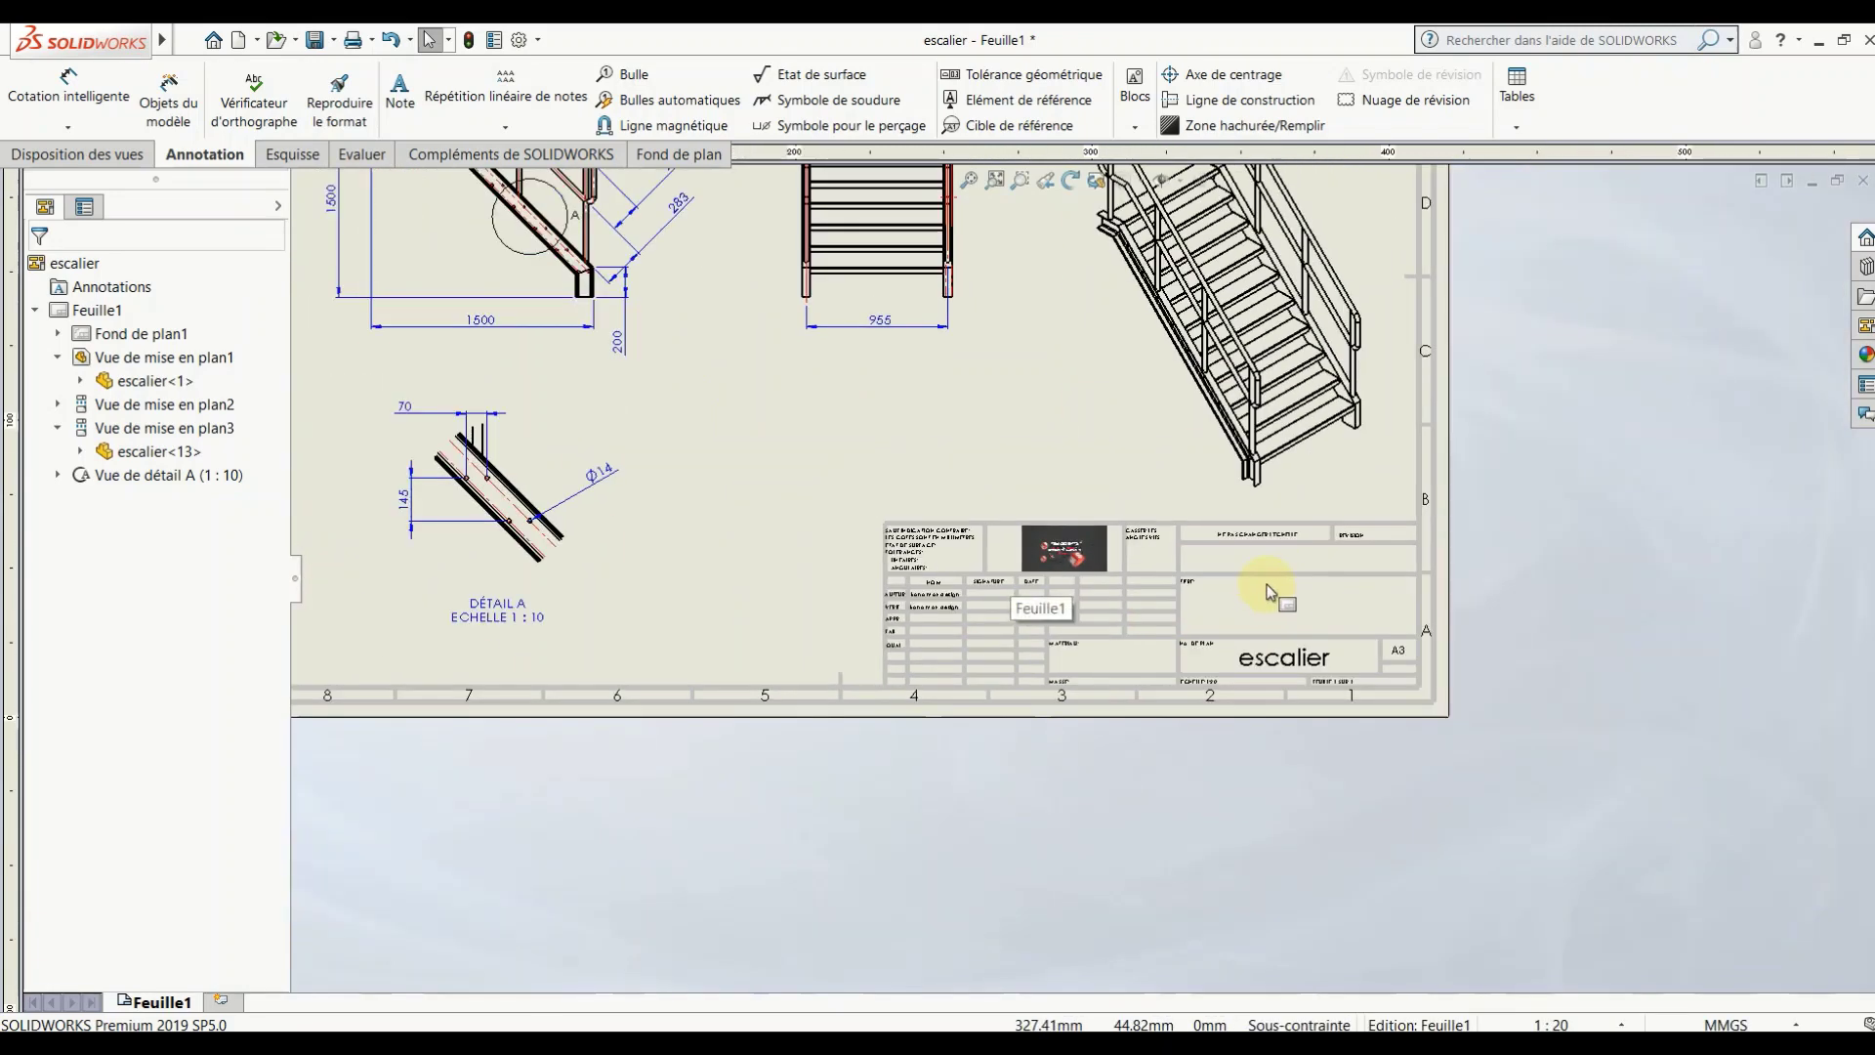
{"action": "scroll", "coordinate": [1130, 460], "scroll_direction": "up", "scroll_amount": 2}
{"action": "scroll", "coordinate": [990, 374], "scroll_direction": "up", "scroll_amount": 2}
{"action": "scroll", "coordinate": [1016, 410], "scroll_direction": "down", "scroll_amount": 3}
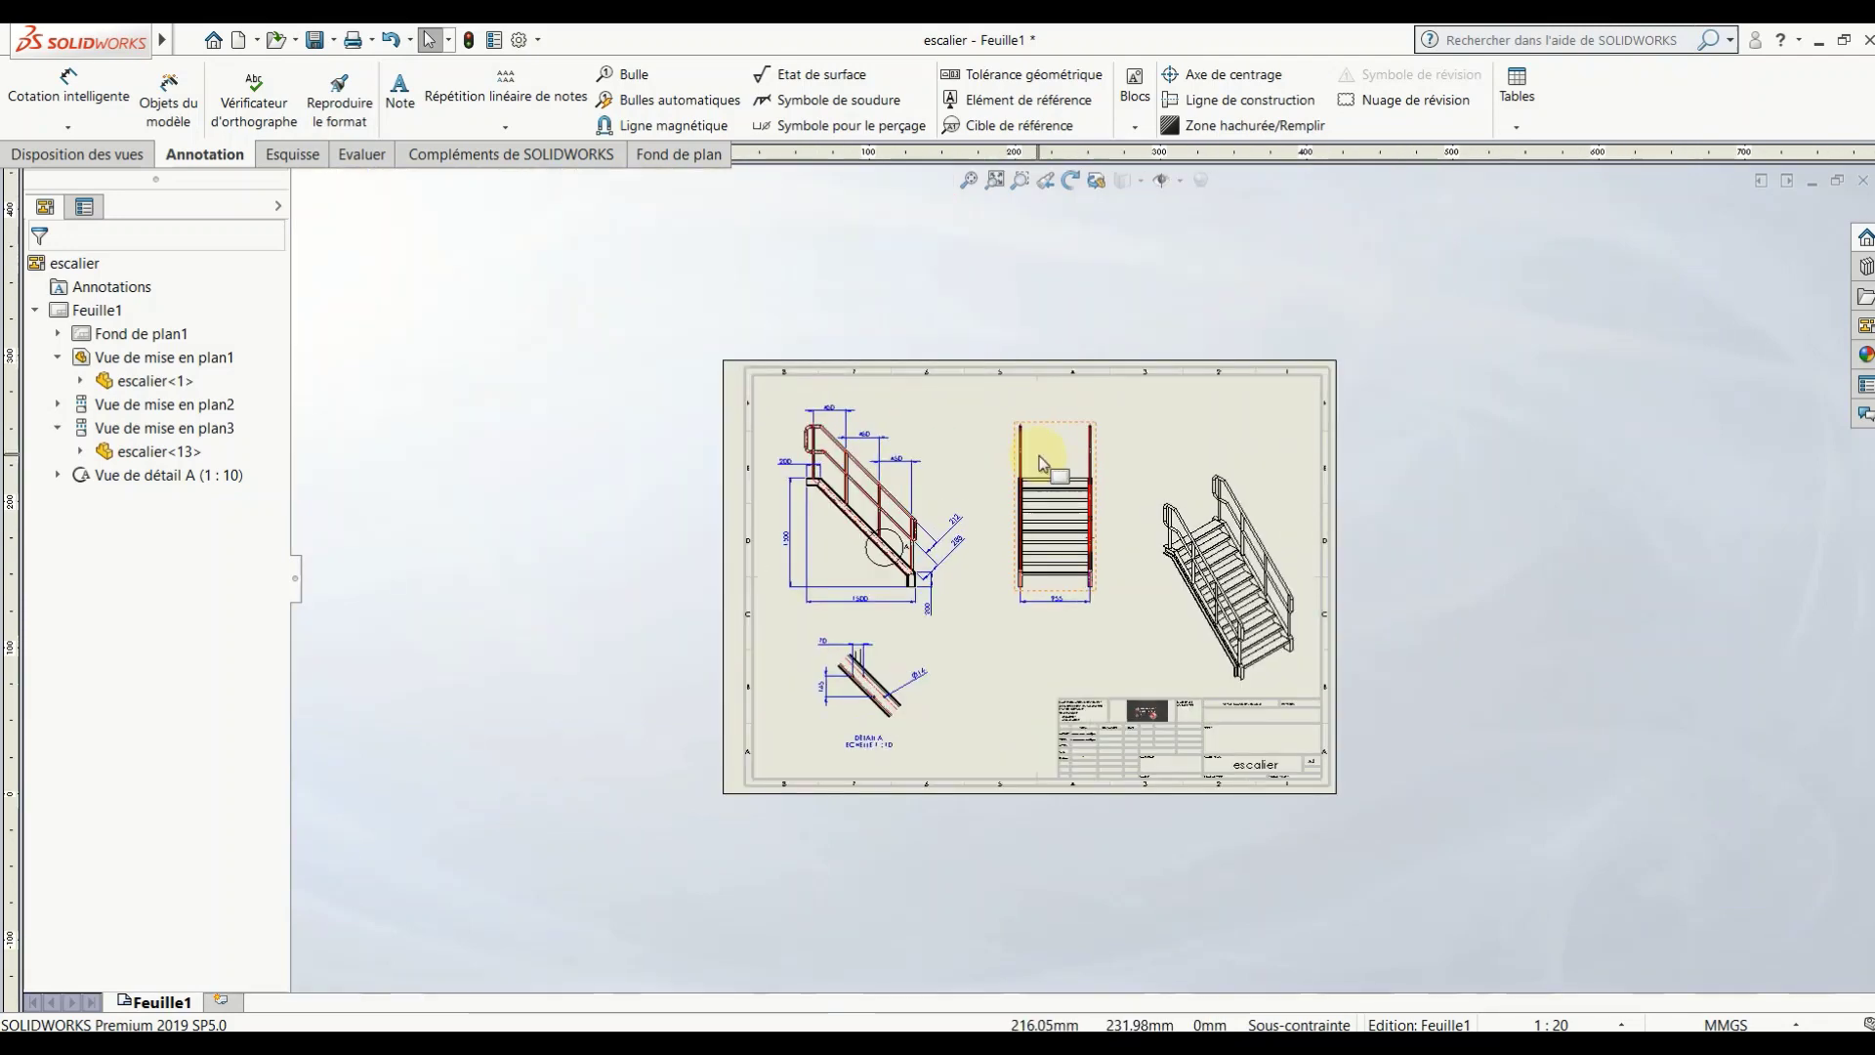
{"action": "scroll", "coordinate": [1085, 459], "scroll_direction": "down", "scroll_amount": 2}
{"action": "scroll", "coordinate": [767, 830], "scroll_direction": "down", "scroll_amount": 3}
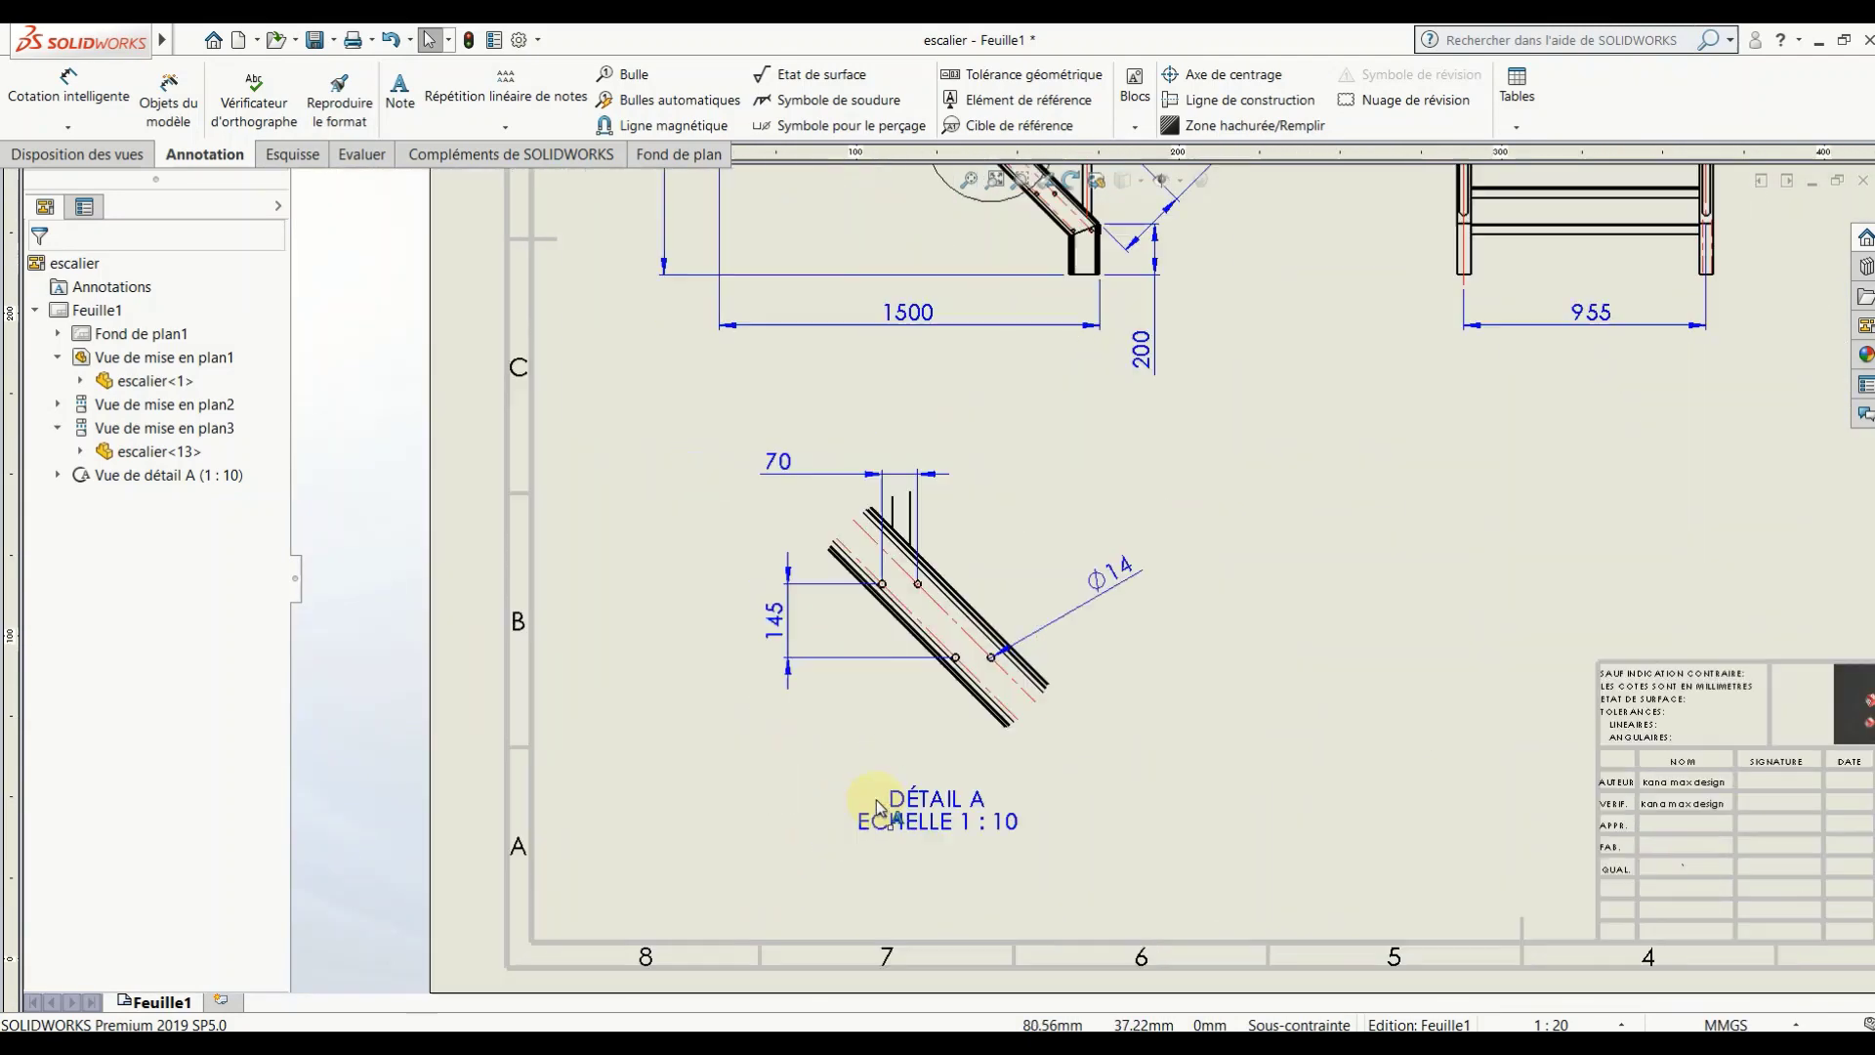
{"action": "scroll", "coordinate": [1080, 640], "scroll_direction": "down", "scroll_amount": 3}
{"action": "scroll", "coordinate": [1086, 637], "scroll_direction": "up", "scroll_amount": 3}
{"action": "scroll", "coordinate": [1099, 635], "scroll_direction": "up", "scroll_amount": 2}
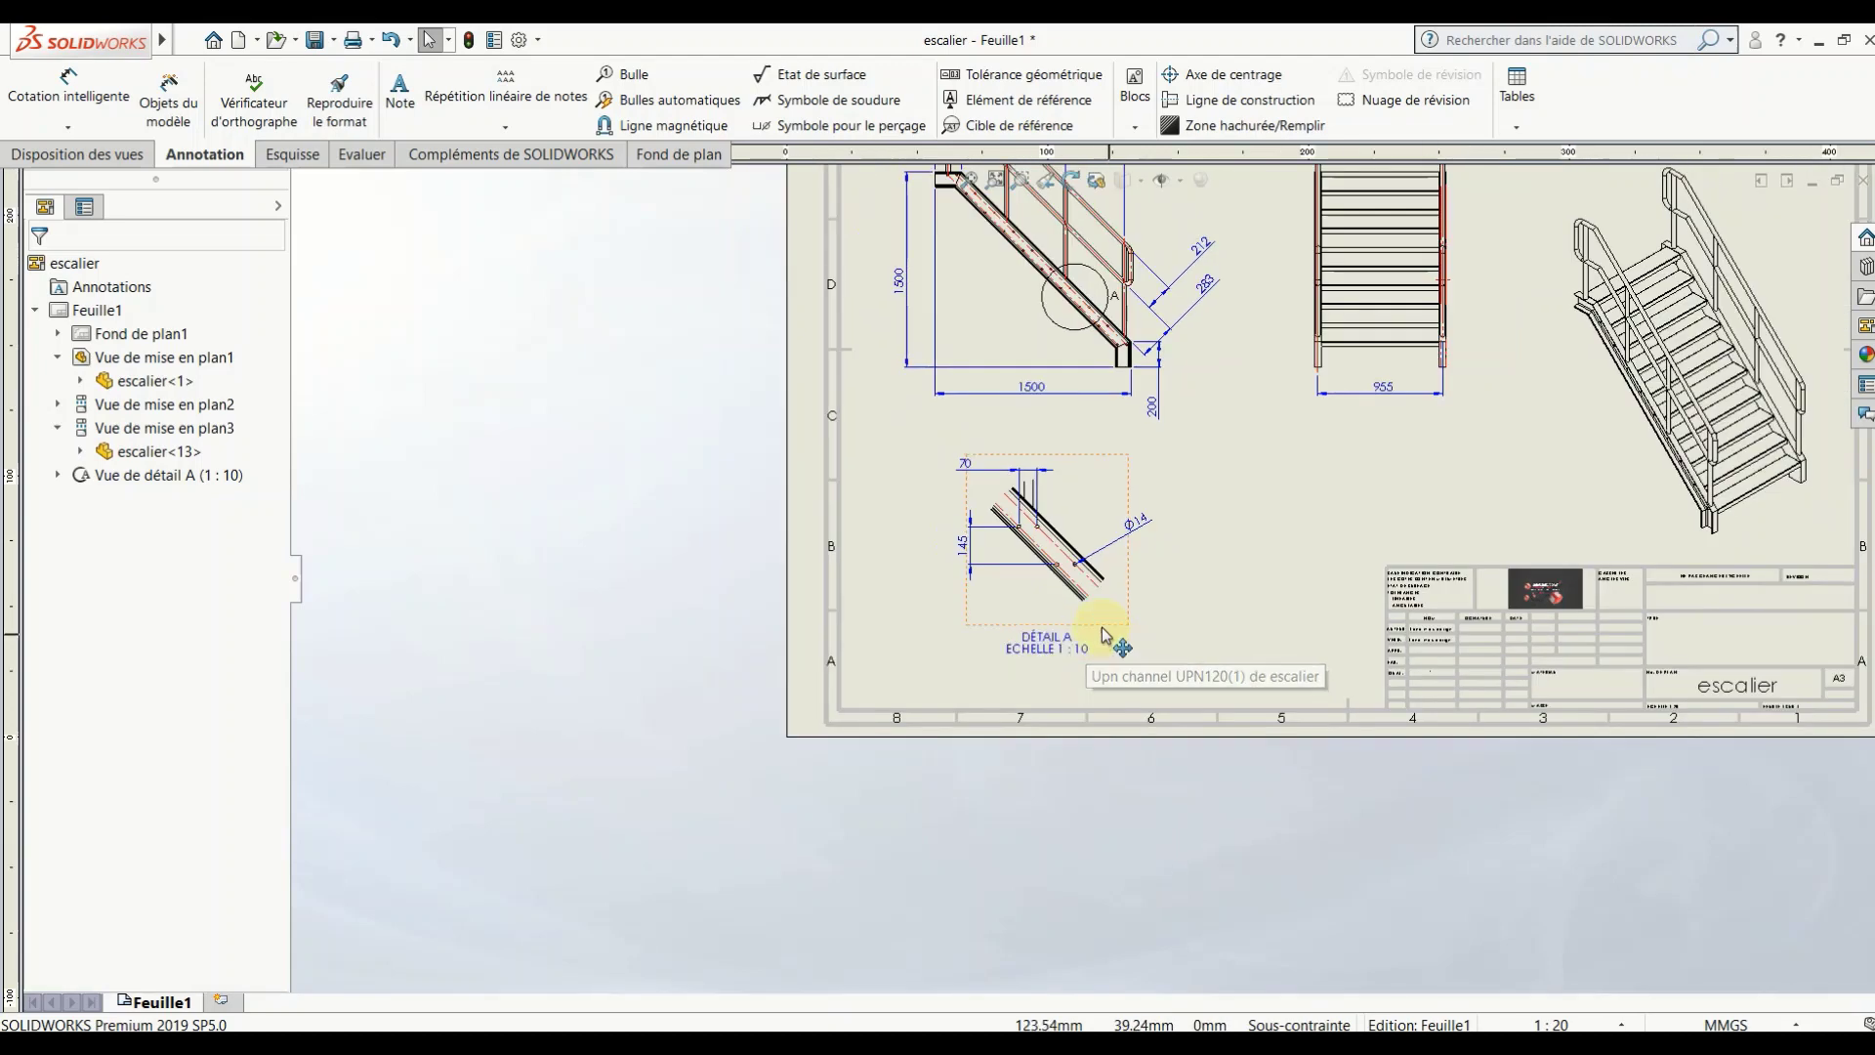
{"action": "scroll", "coordinate": [1143, 586], "scroll_direction": "up", "scroll_amount": 3}
{"action": "scroll", "coordinate": [1213, 441], "scroll_direction": "down", "scroll_amount": 2}
{"action": "scroll", "coordinate": [1230, 430], "scroll_direction": "down", "scroll_amount": 2}
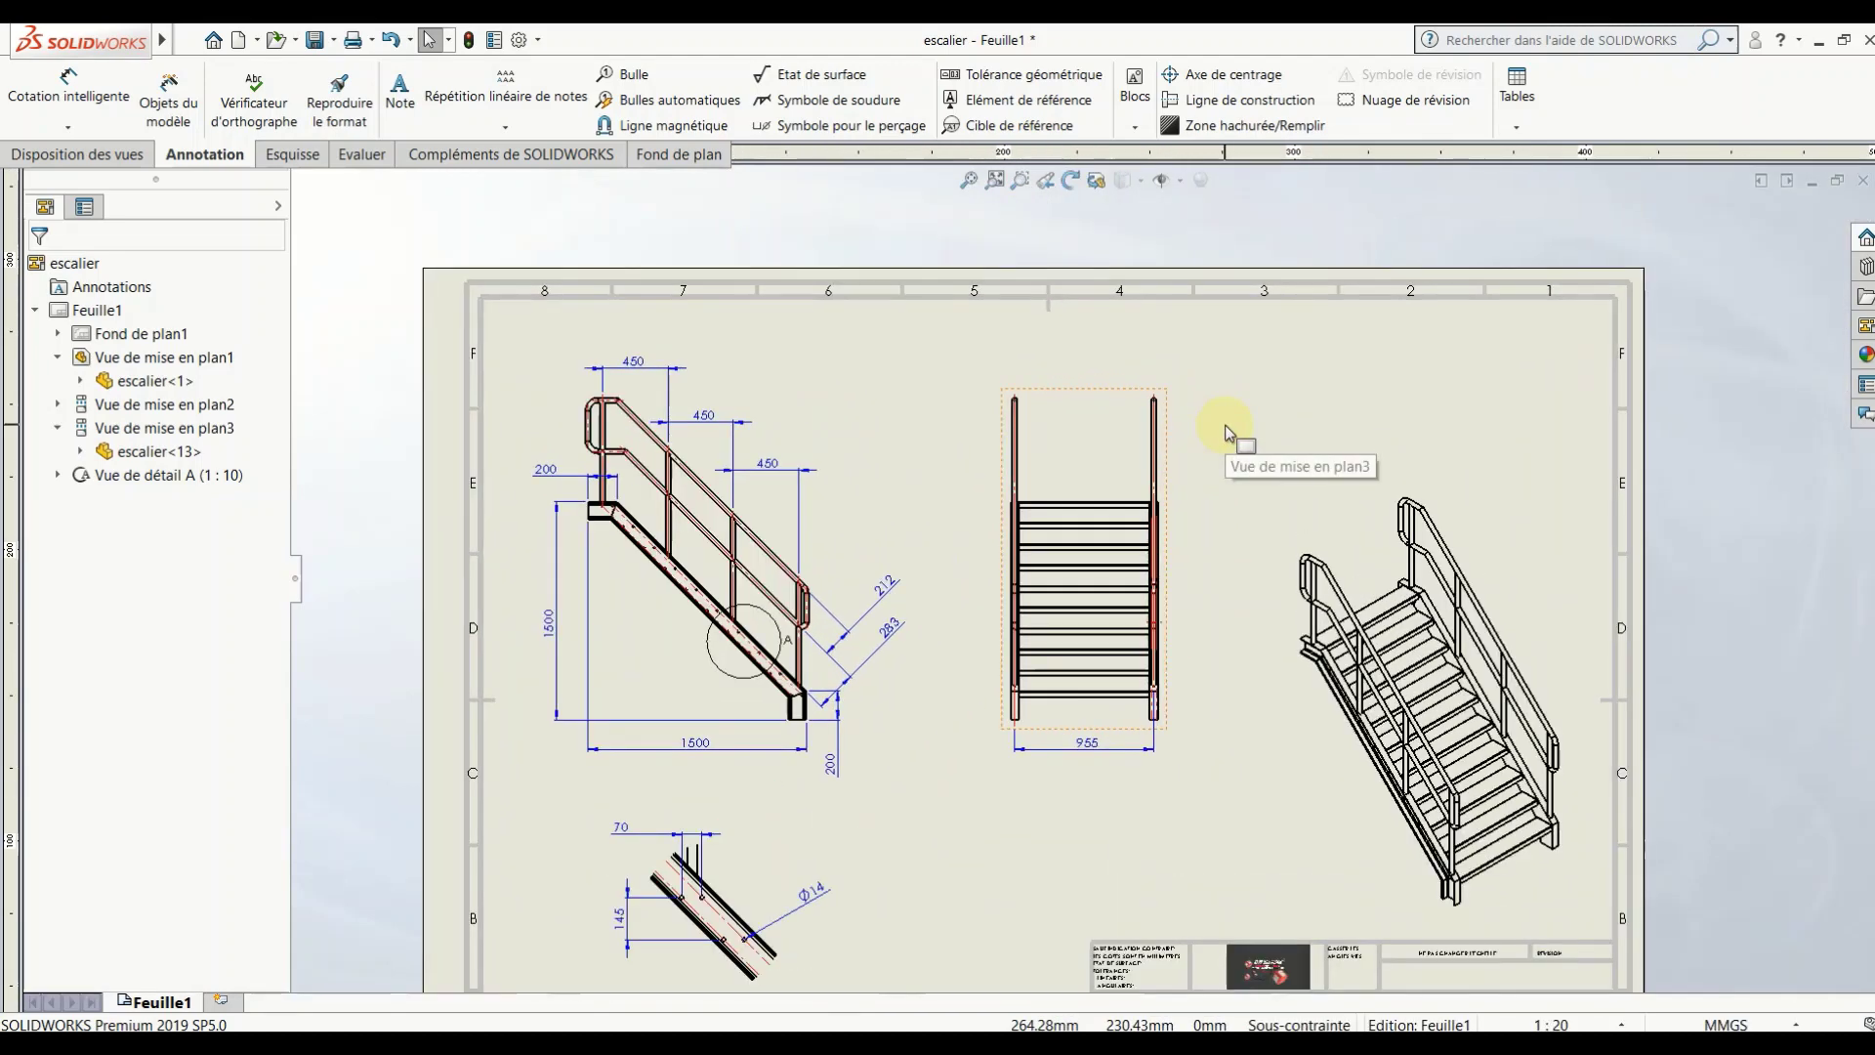
Step: Set the isometric view's display style to shaded in colour
{"action": "left_click", "coordinate": [1308, 512]}
{"action": "left_click", "coordinate": [162, 678]}
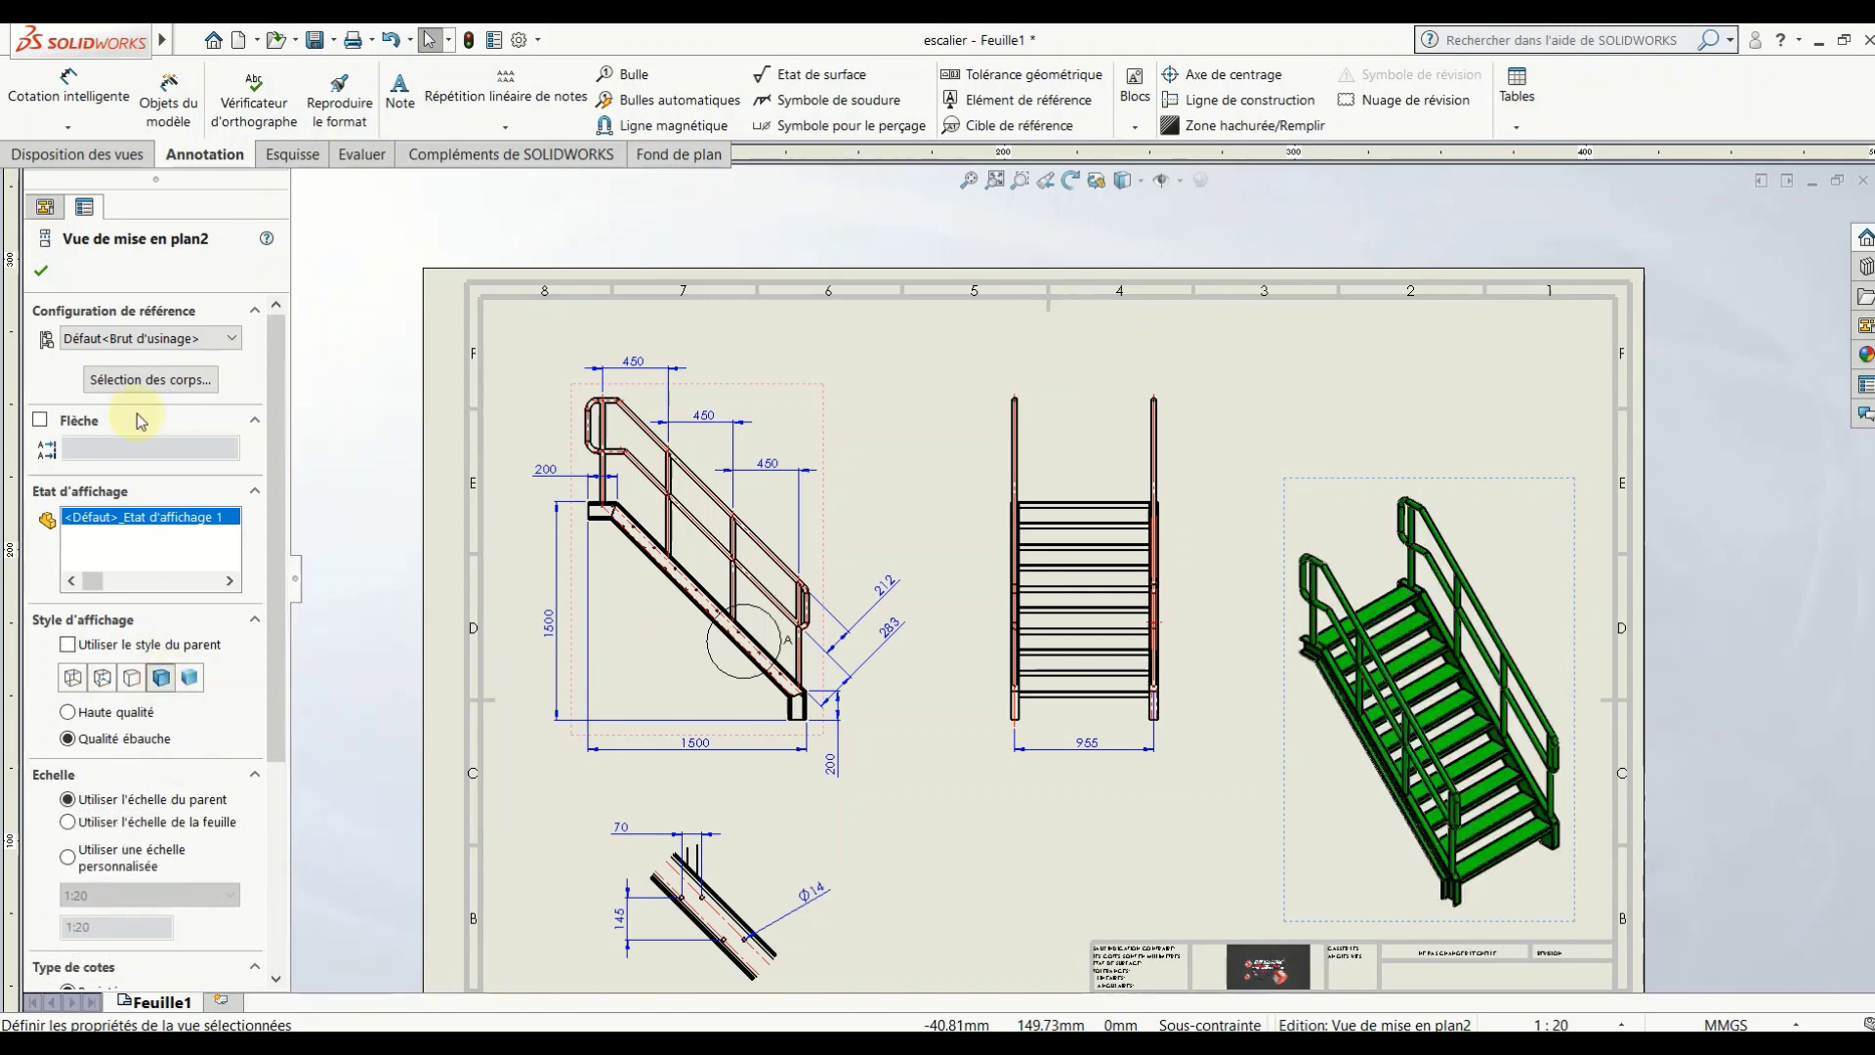
{"action": "left_click", "coordinate": [40, 271]}
{"action": "scroll", "coordinate": [1336, 510], "scroll_direction": "up", "scroll_amount": 2}
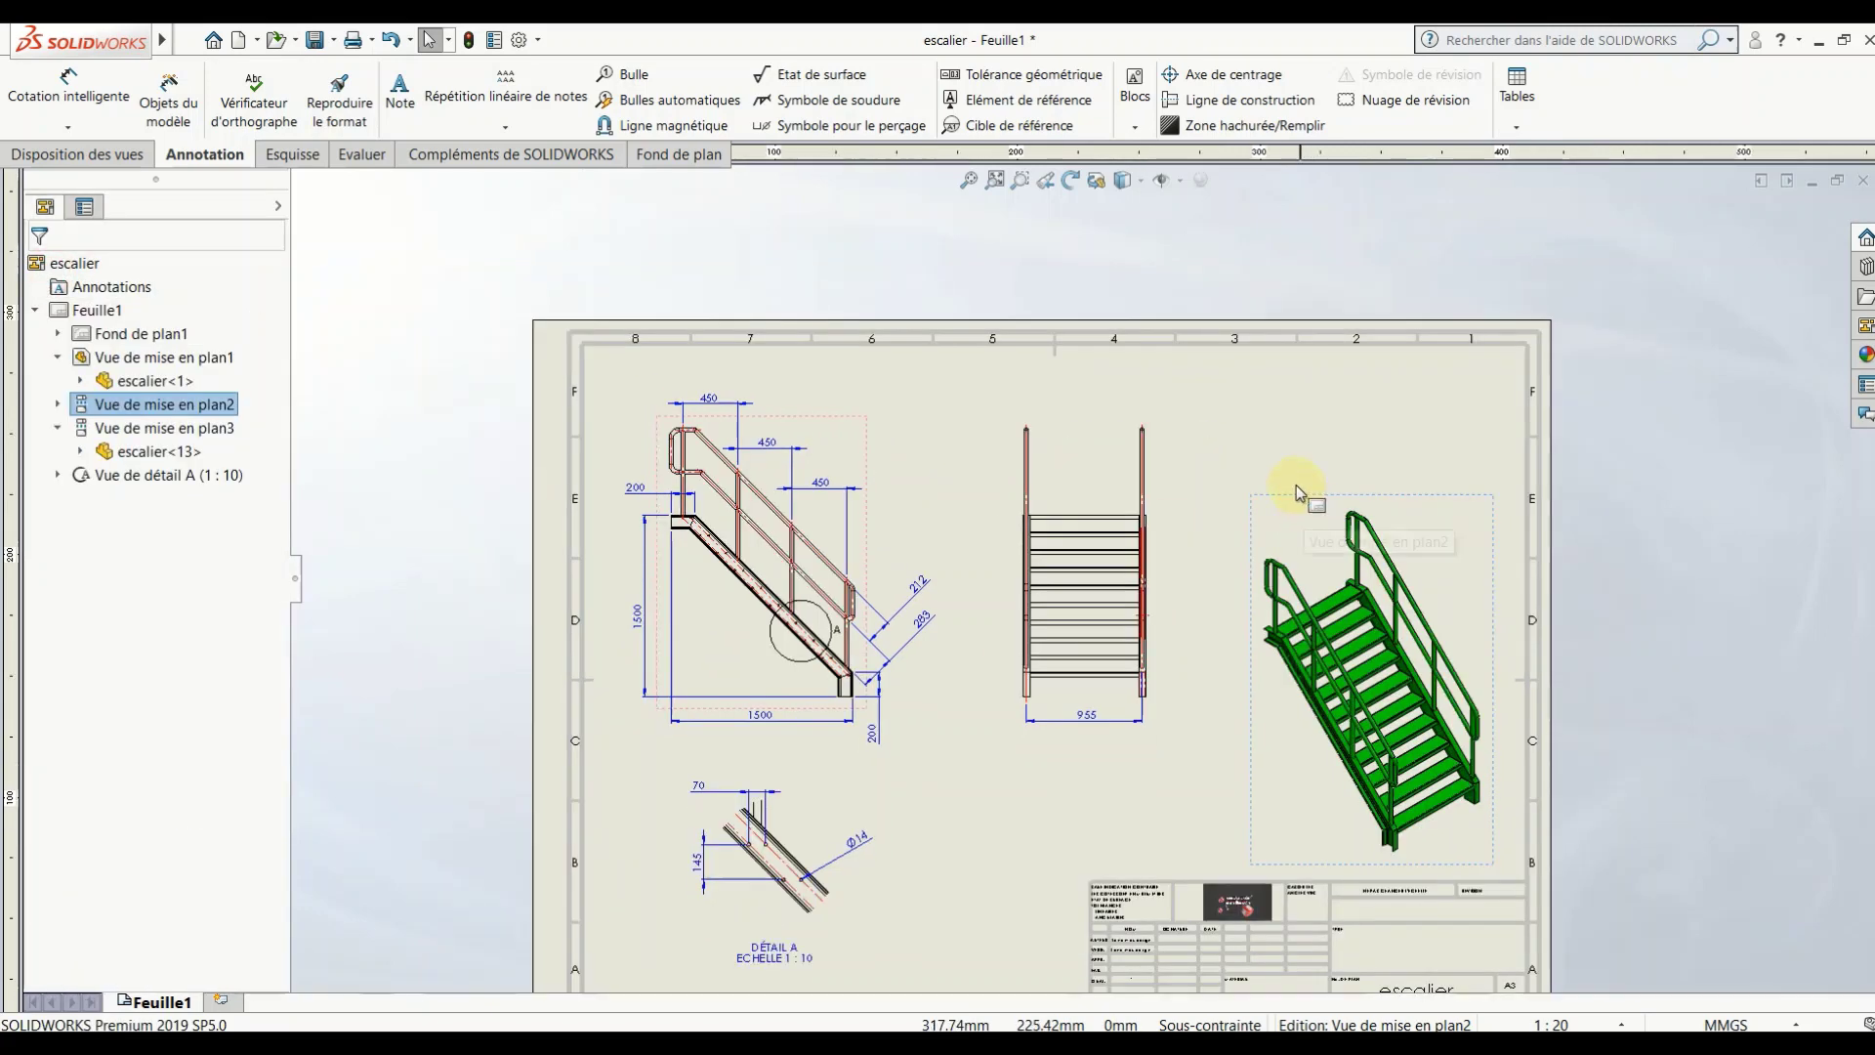
{"action": "scroll", "coordinate": [1297, 485], "scroll_direction": "up", "scroll_amount": 3}
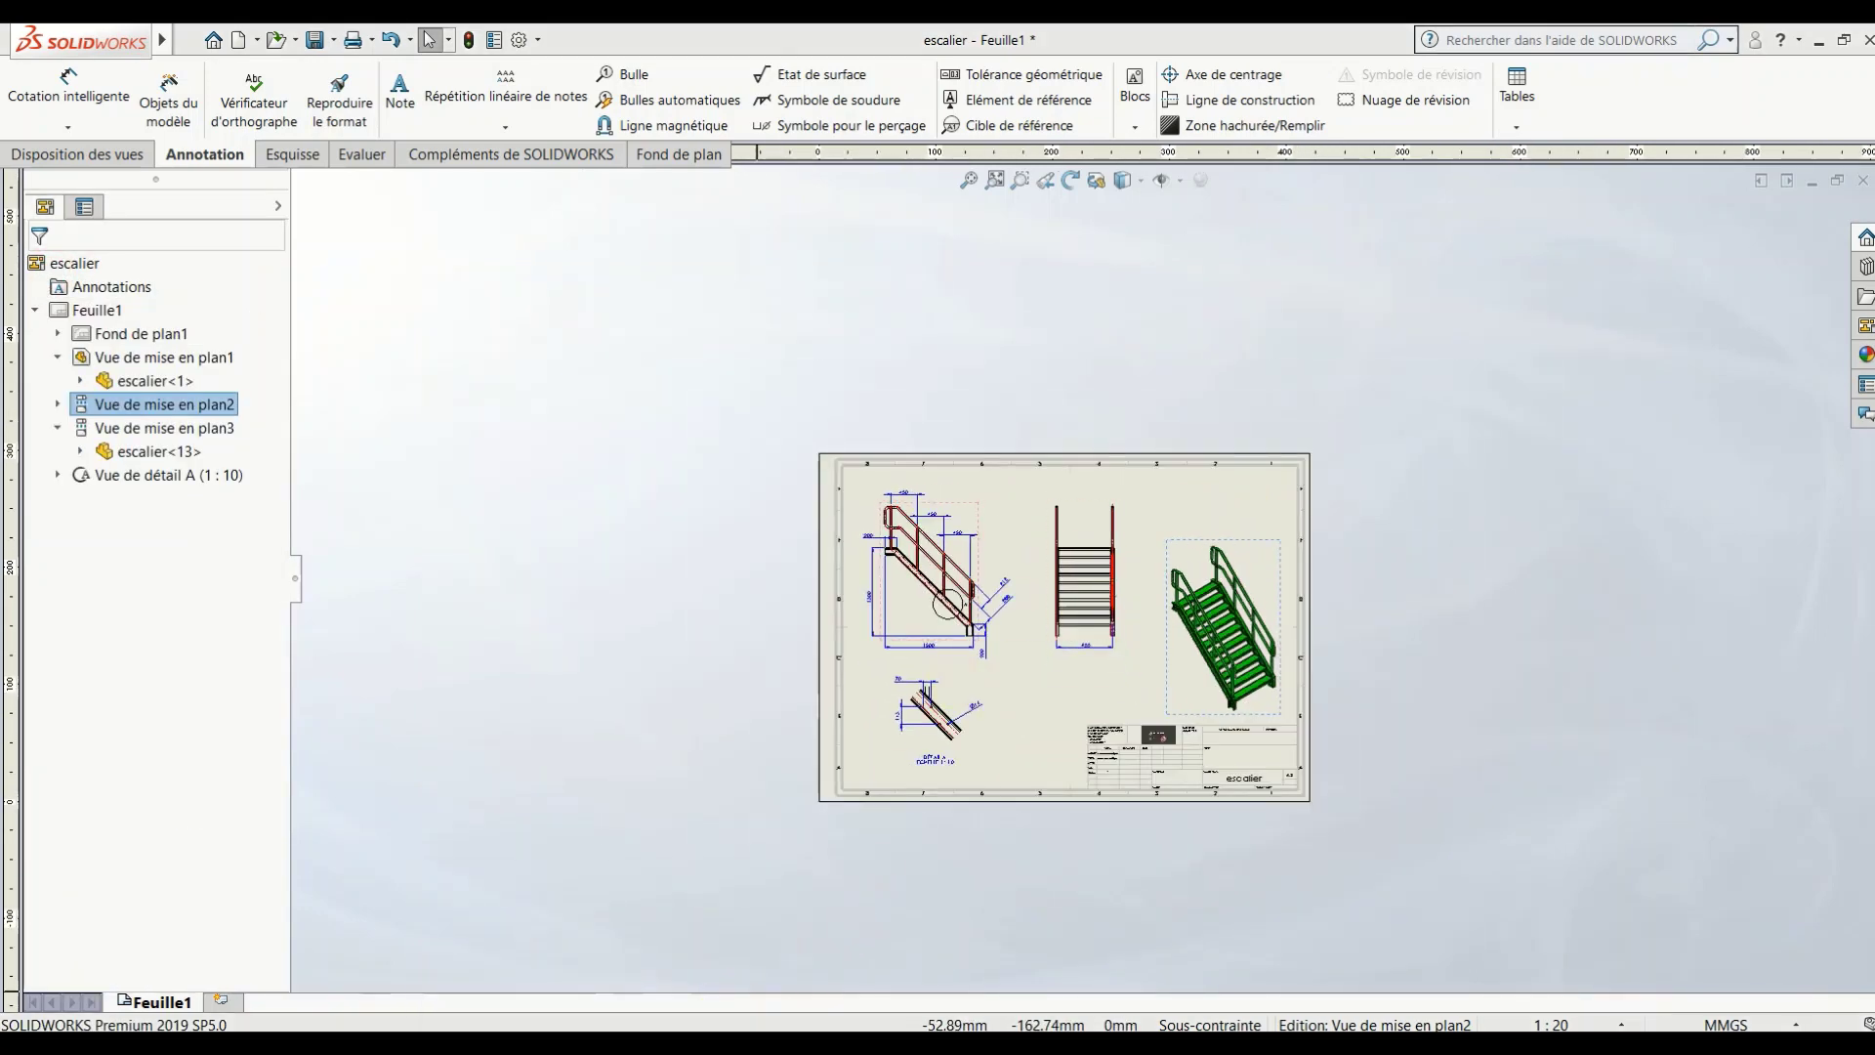
Step: Make a new drawing from the escalier part on an A3 (ISO) sheet format
{"action": "left_click", "coordinate": [608, 940]}
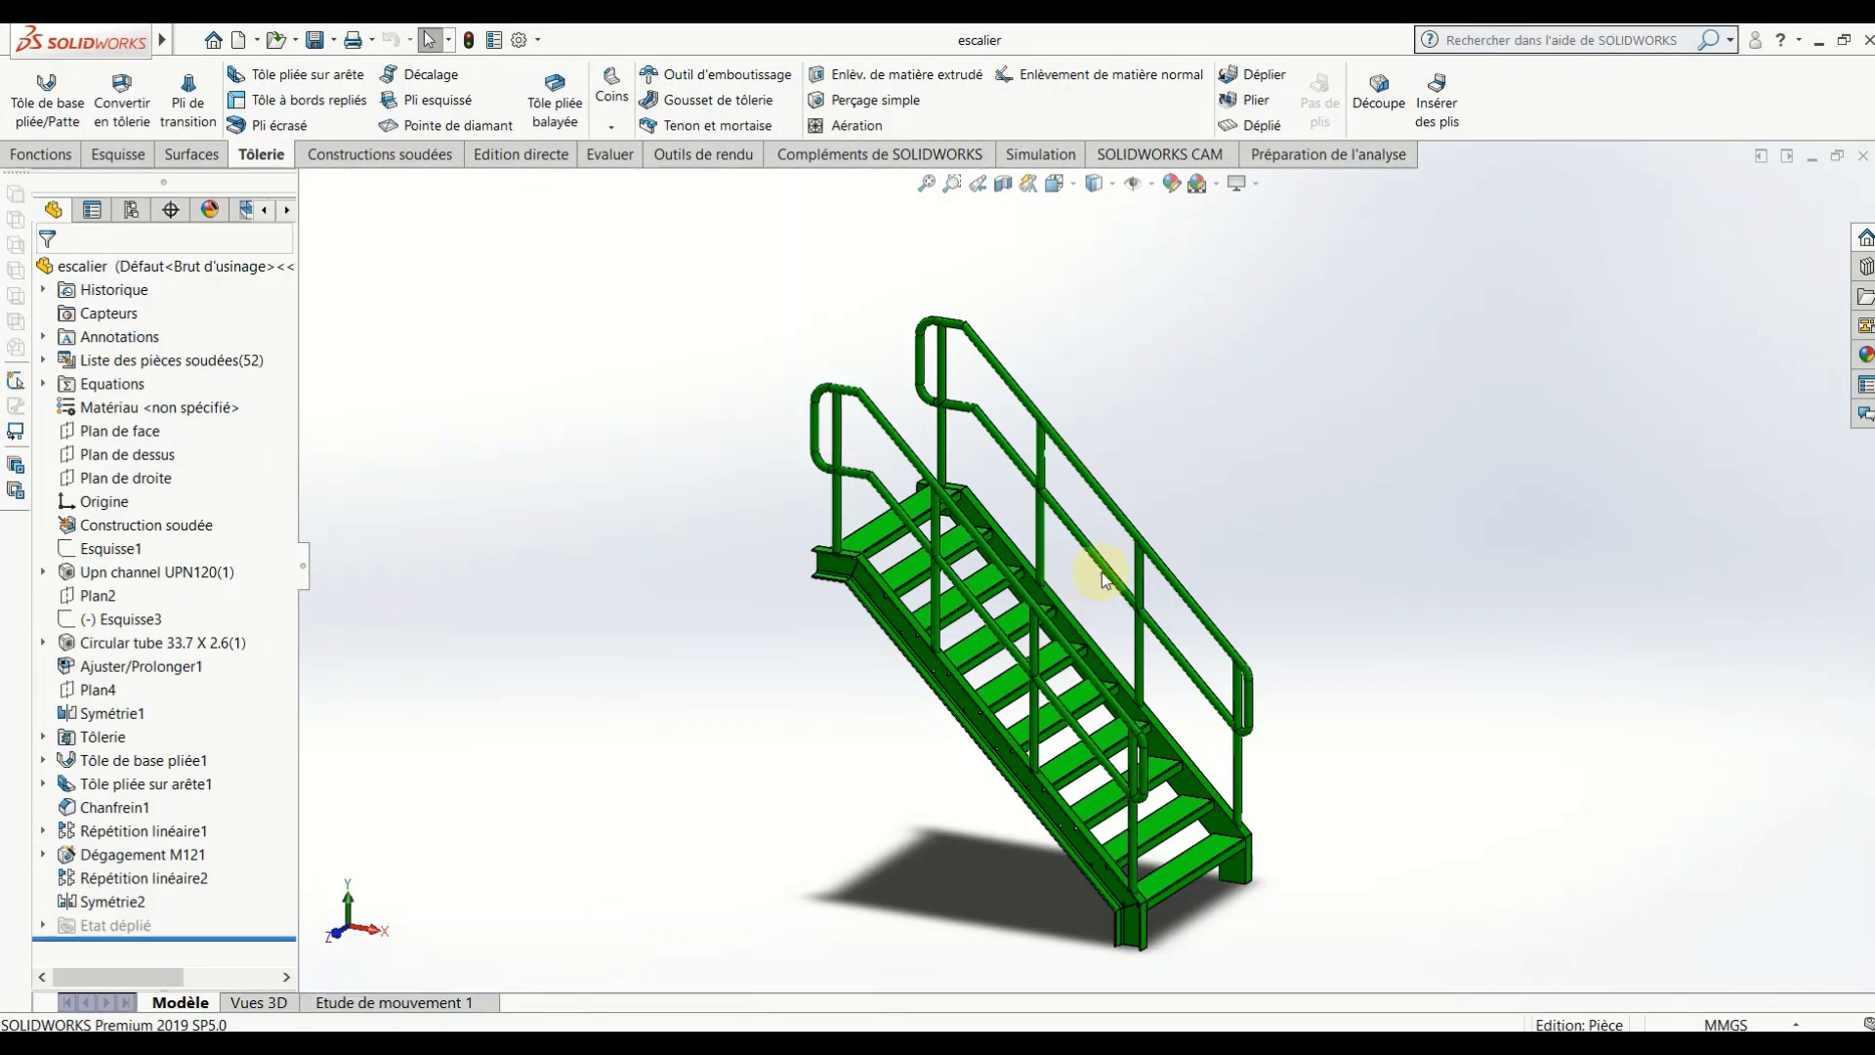
{"action": "scroll", "coordinate": [1097, 566], "scroll_direction": "up", "scroll_amount": 3}
{"action": "scroll", "coordinate": [1133, 630], "scroll_direction": "down", "scroll_amount": 5}
{"action": "scroll", "coordinate": [1147, 637], "scroll_direction": "up", "scroll_amount": 2}
{"action": "scroll", "coordinate": [1074, 488], "scroll_direction": "up", "scroll_amount": 2}
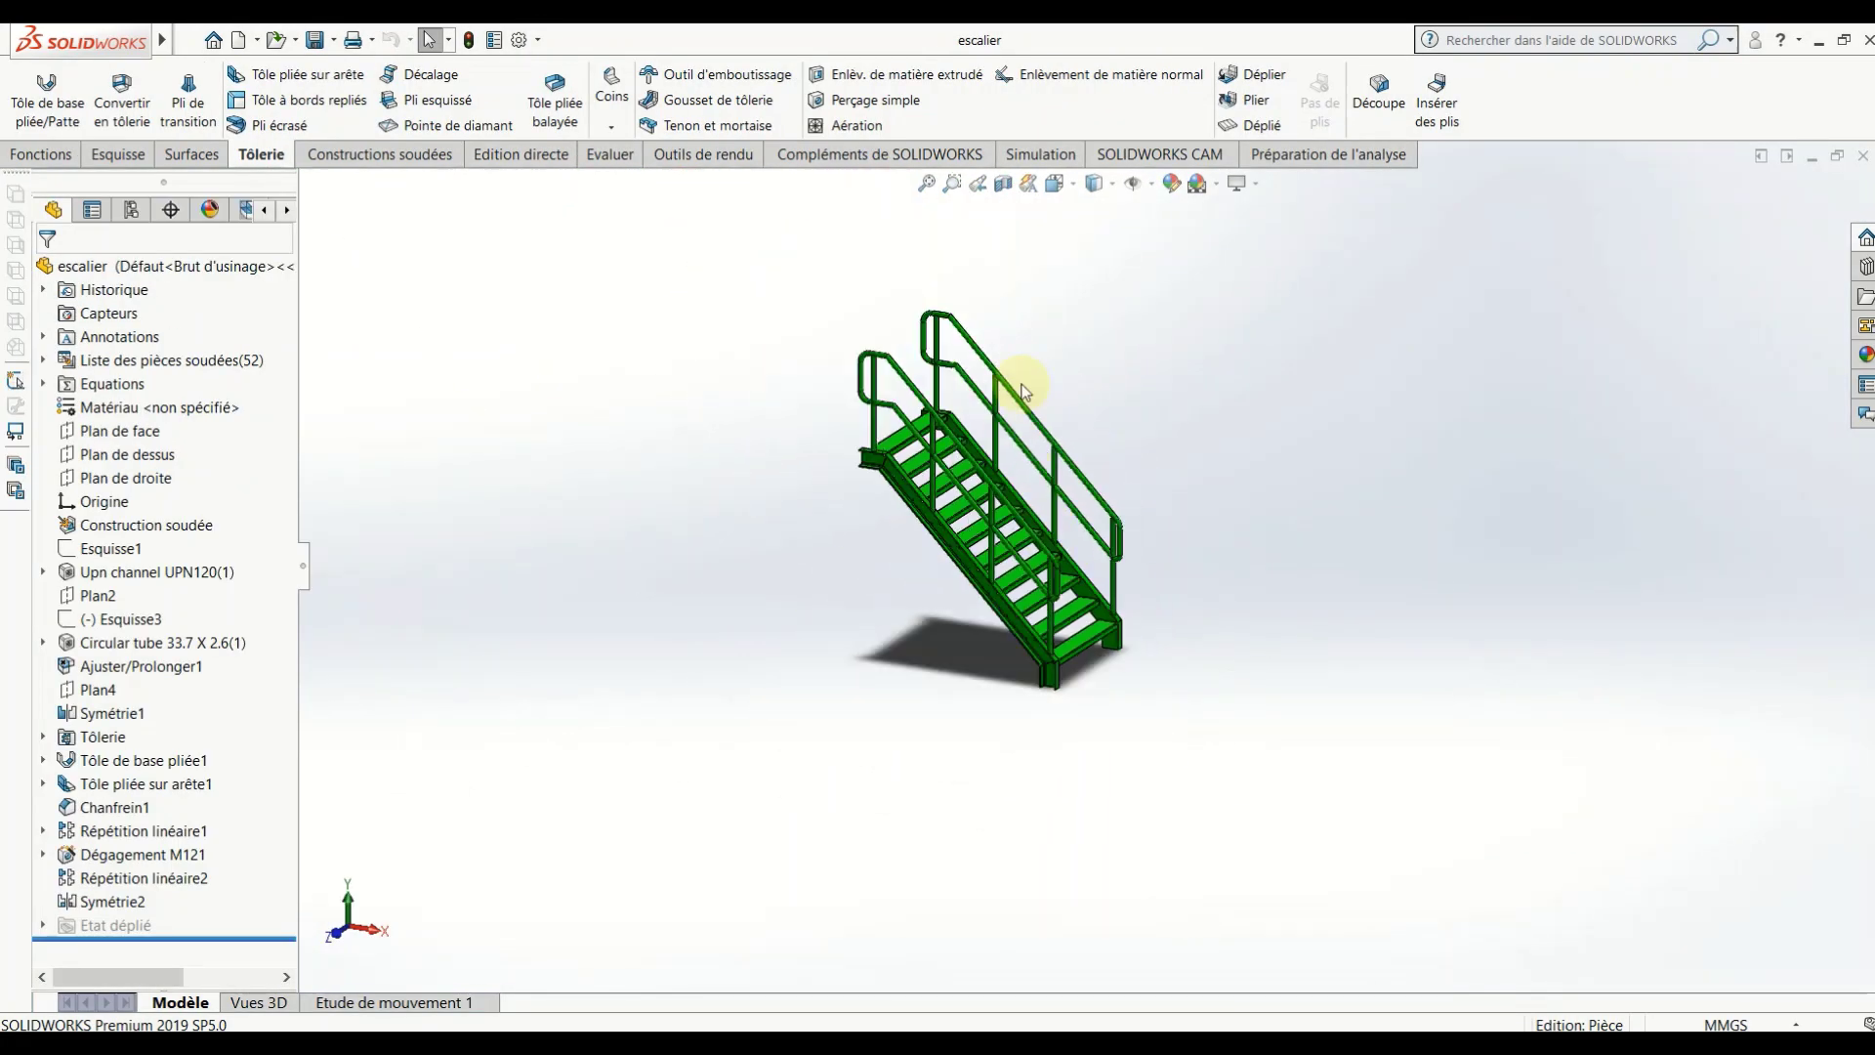
{"action": "scroll", "coordinate": [1011, 376], "scroll_direction": "down", "scroll_amount": 1}
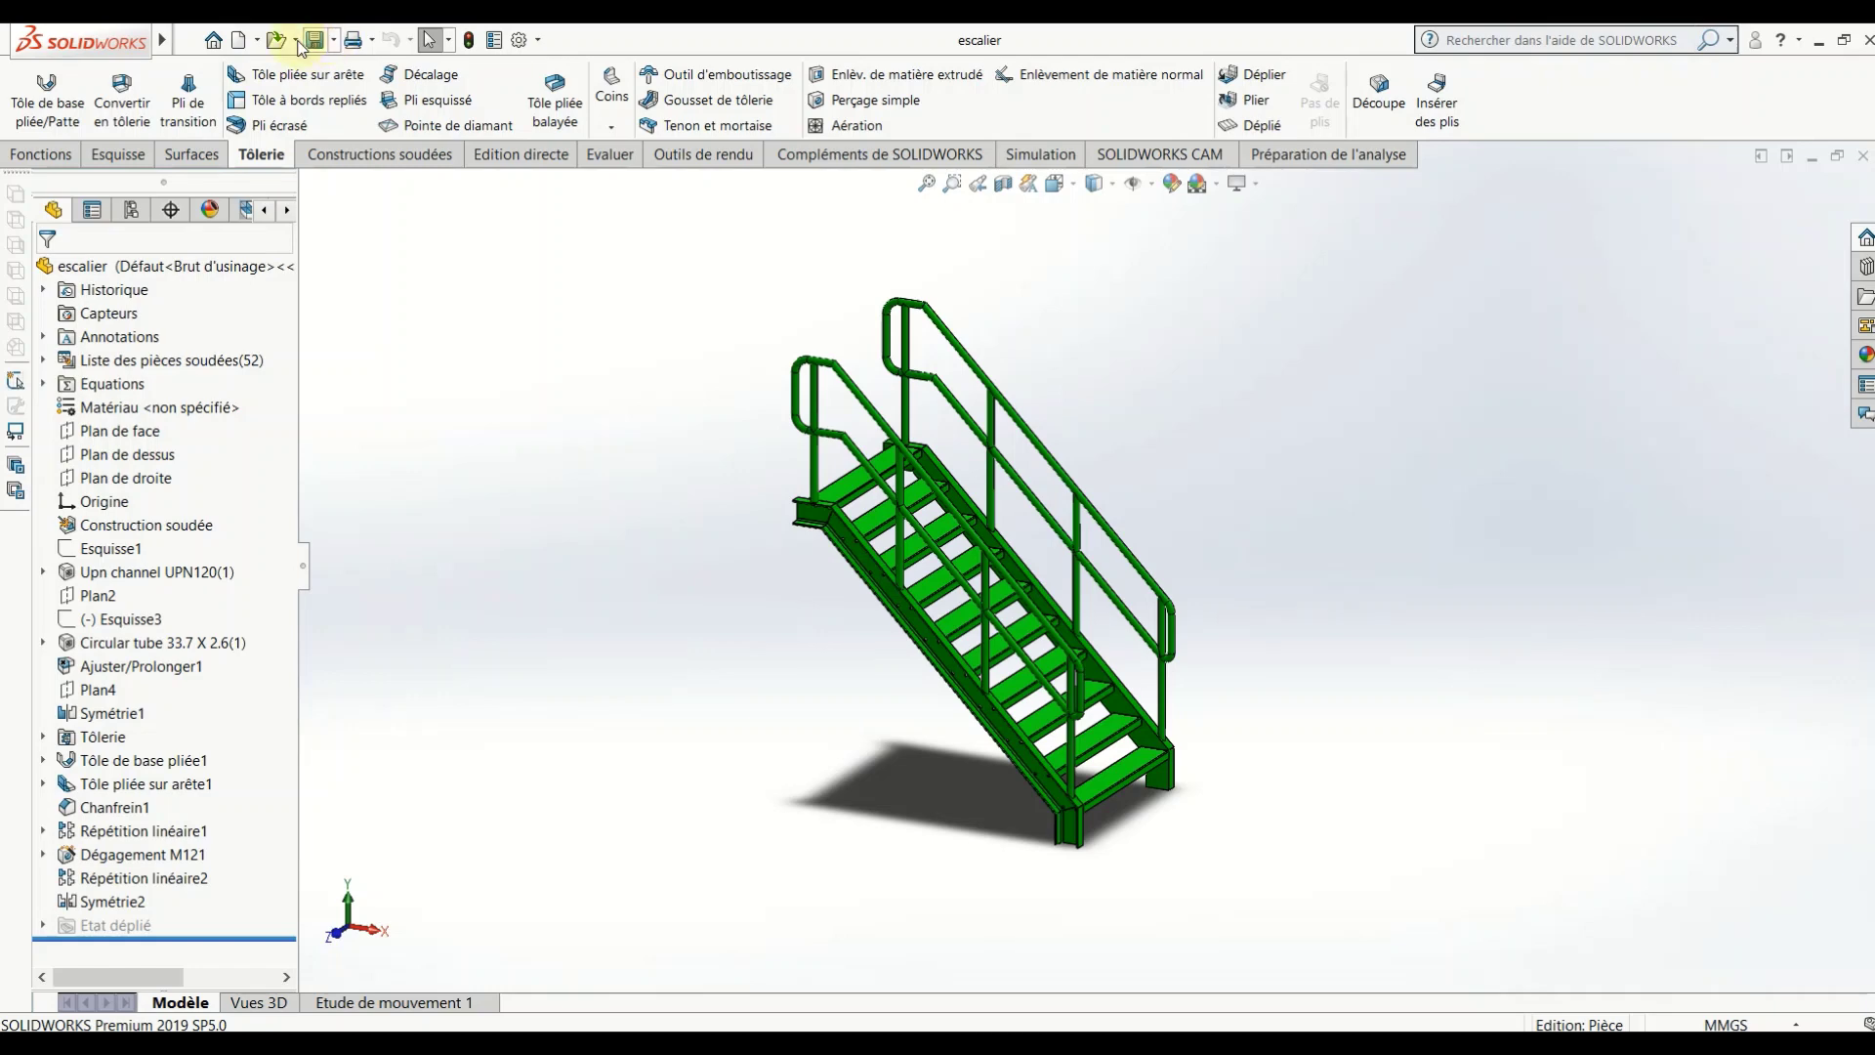
{"action": "left_click", "coordinate": [258, 43]}
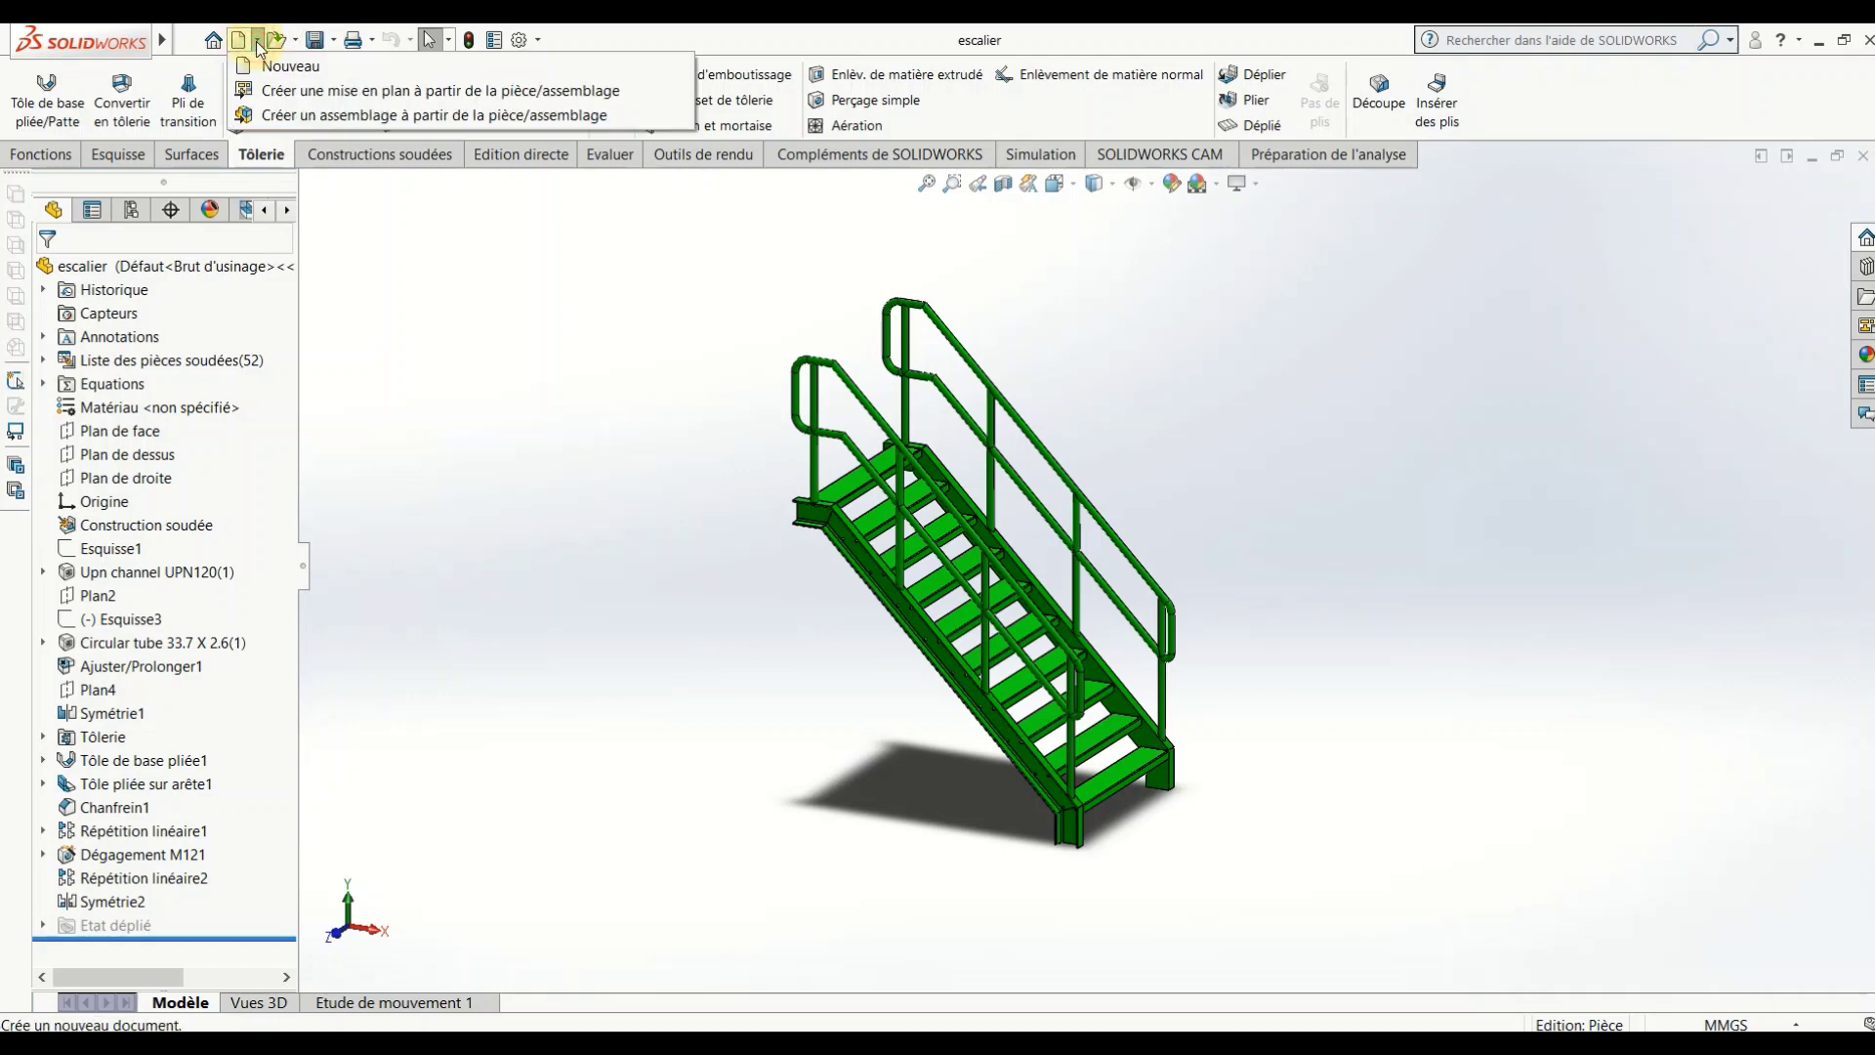
{"action": "left_click", "coordinate": [279, 95]}
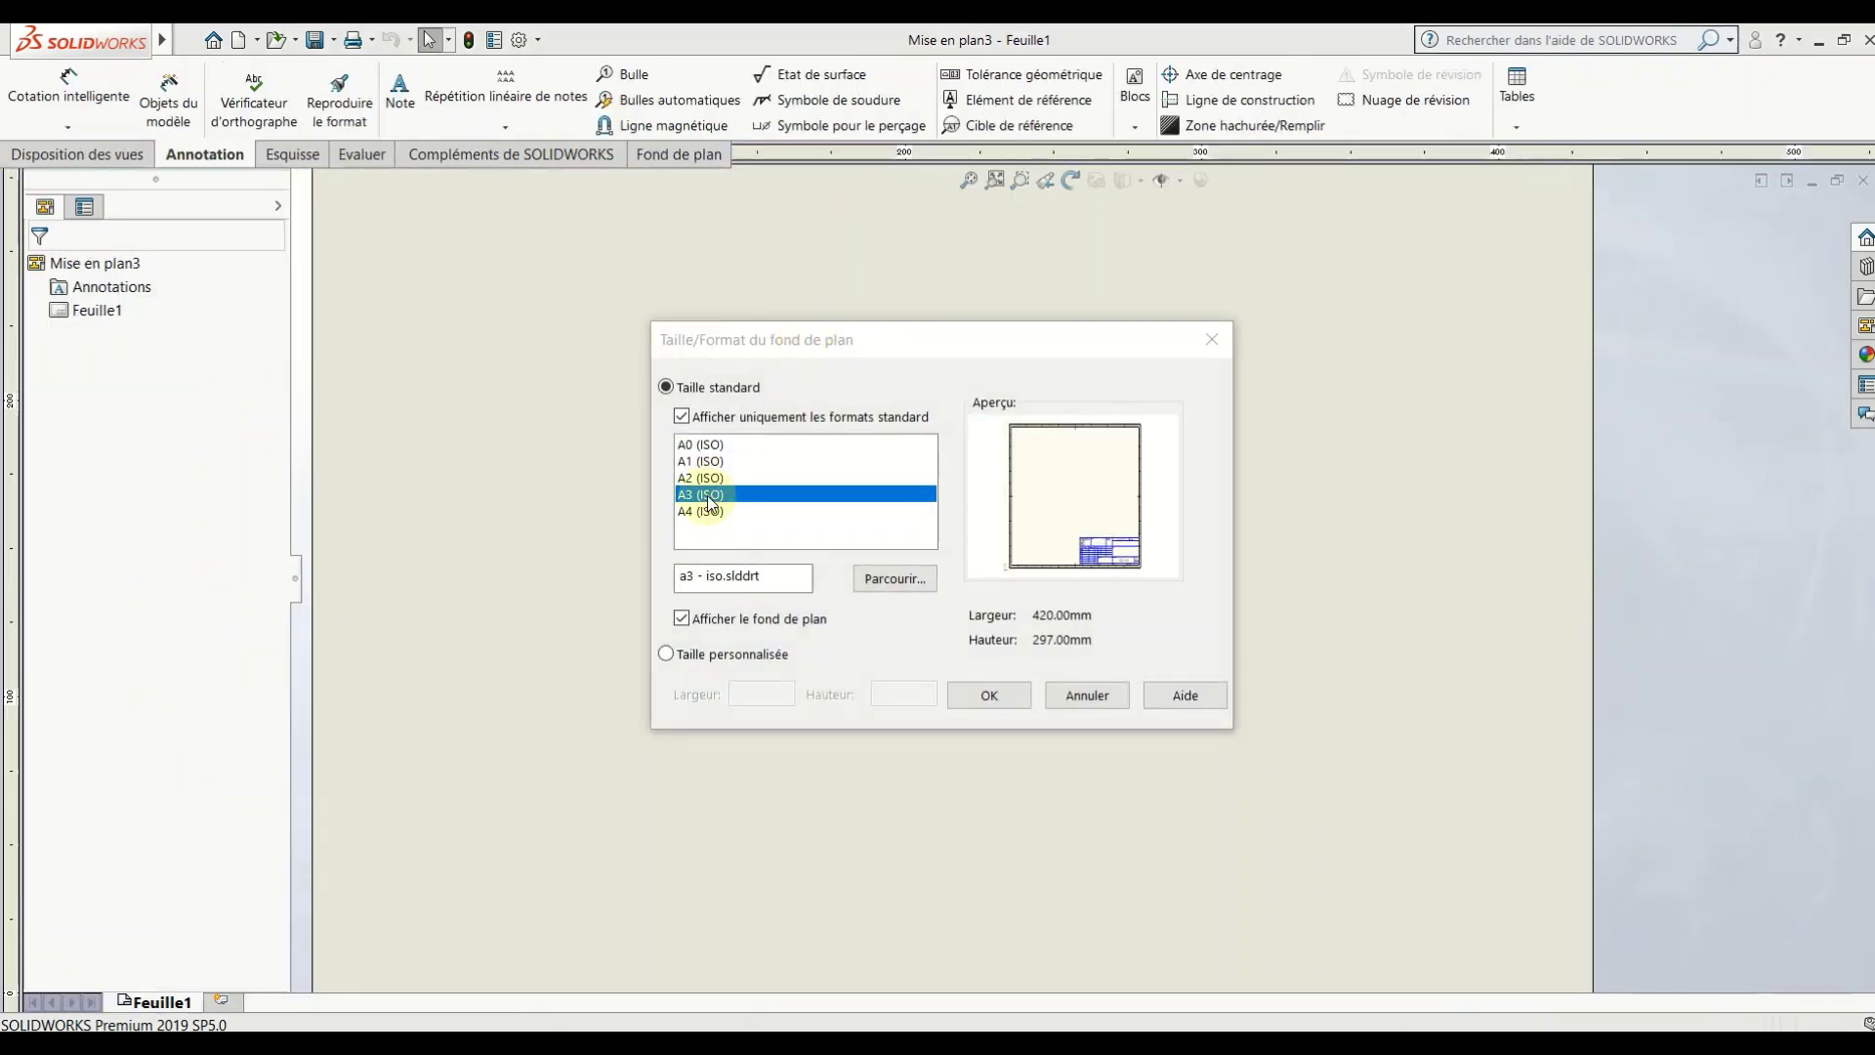
{"action": "left_click", "coordinate": [990, 697]}
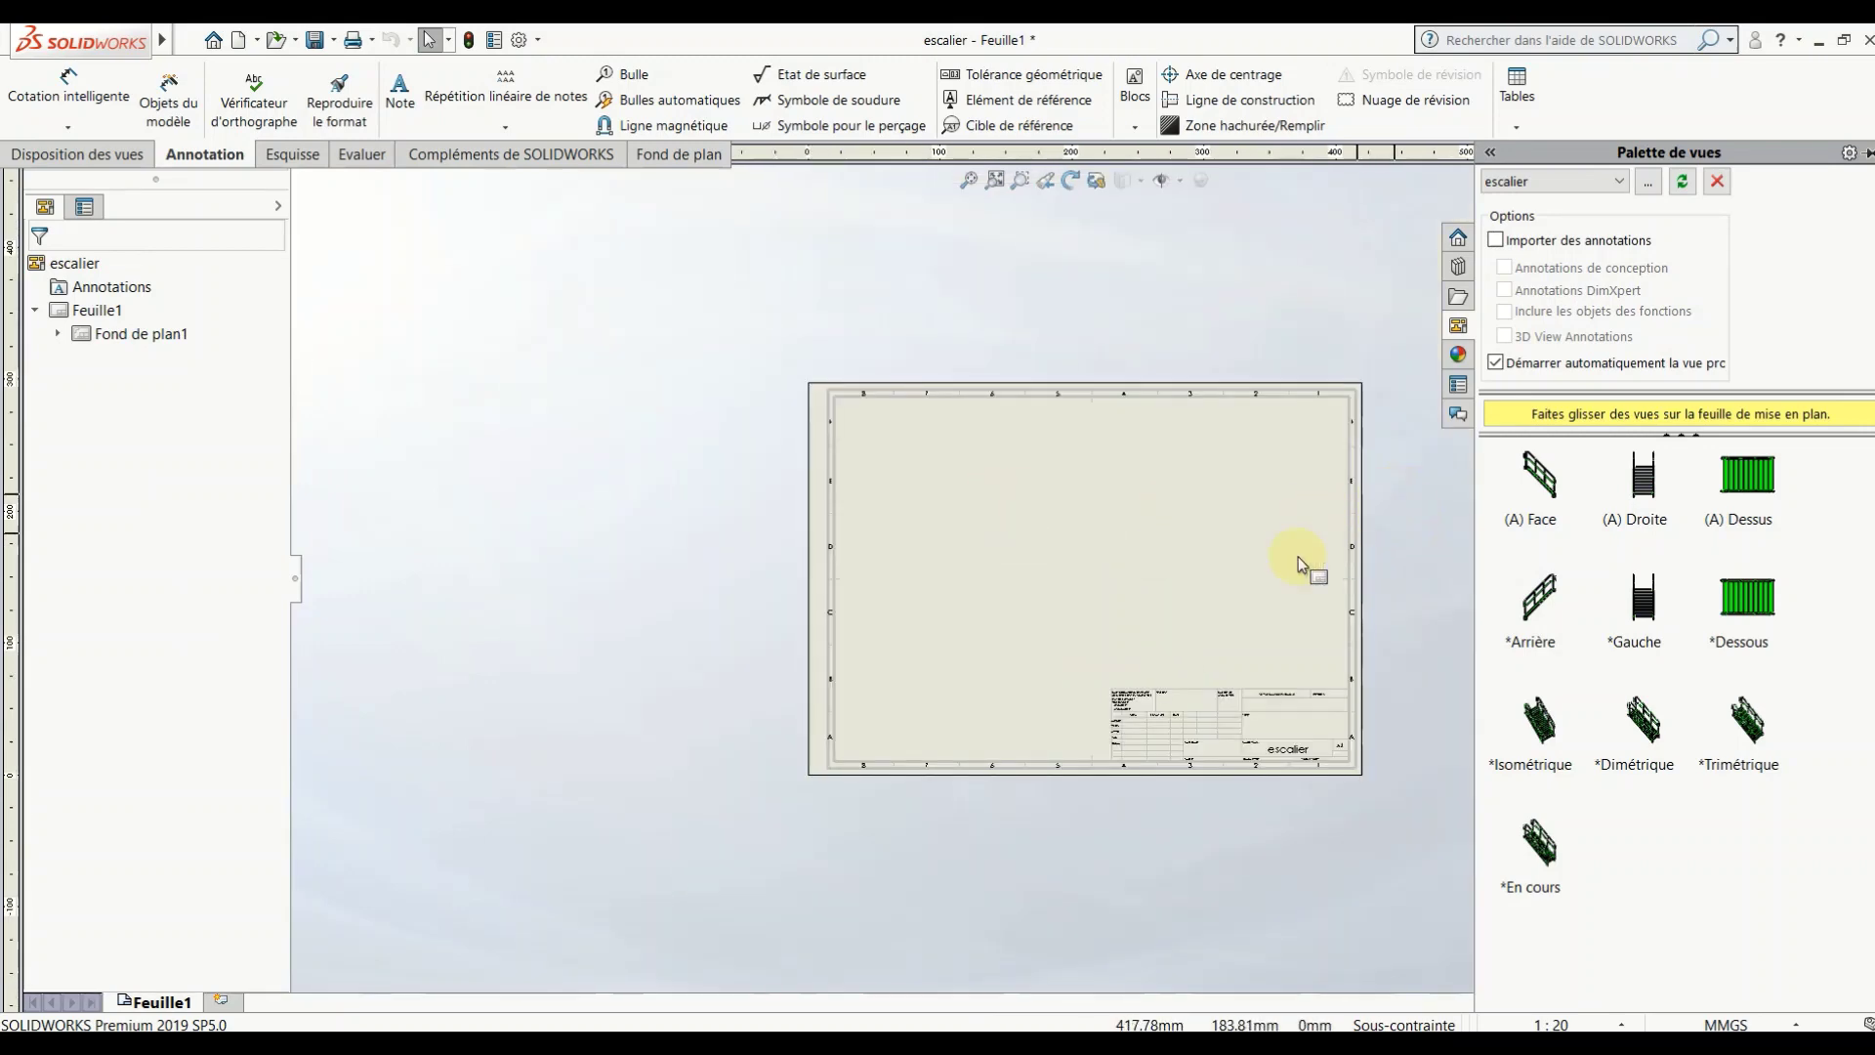
Step: Open the Layers dialog from the sheet's Change Layer option, leaving the layer as -Aucun-
{"action": "left_click", "coordinate": [1157, 571]}
{"action": "right_click", "coordinate": [1190, 579]}
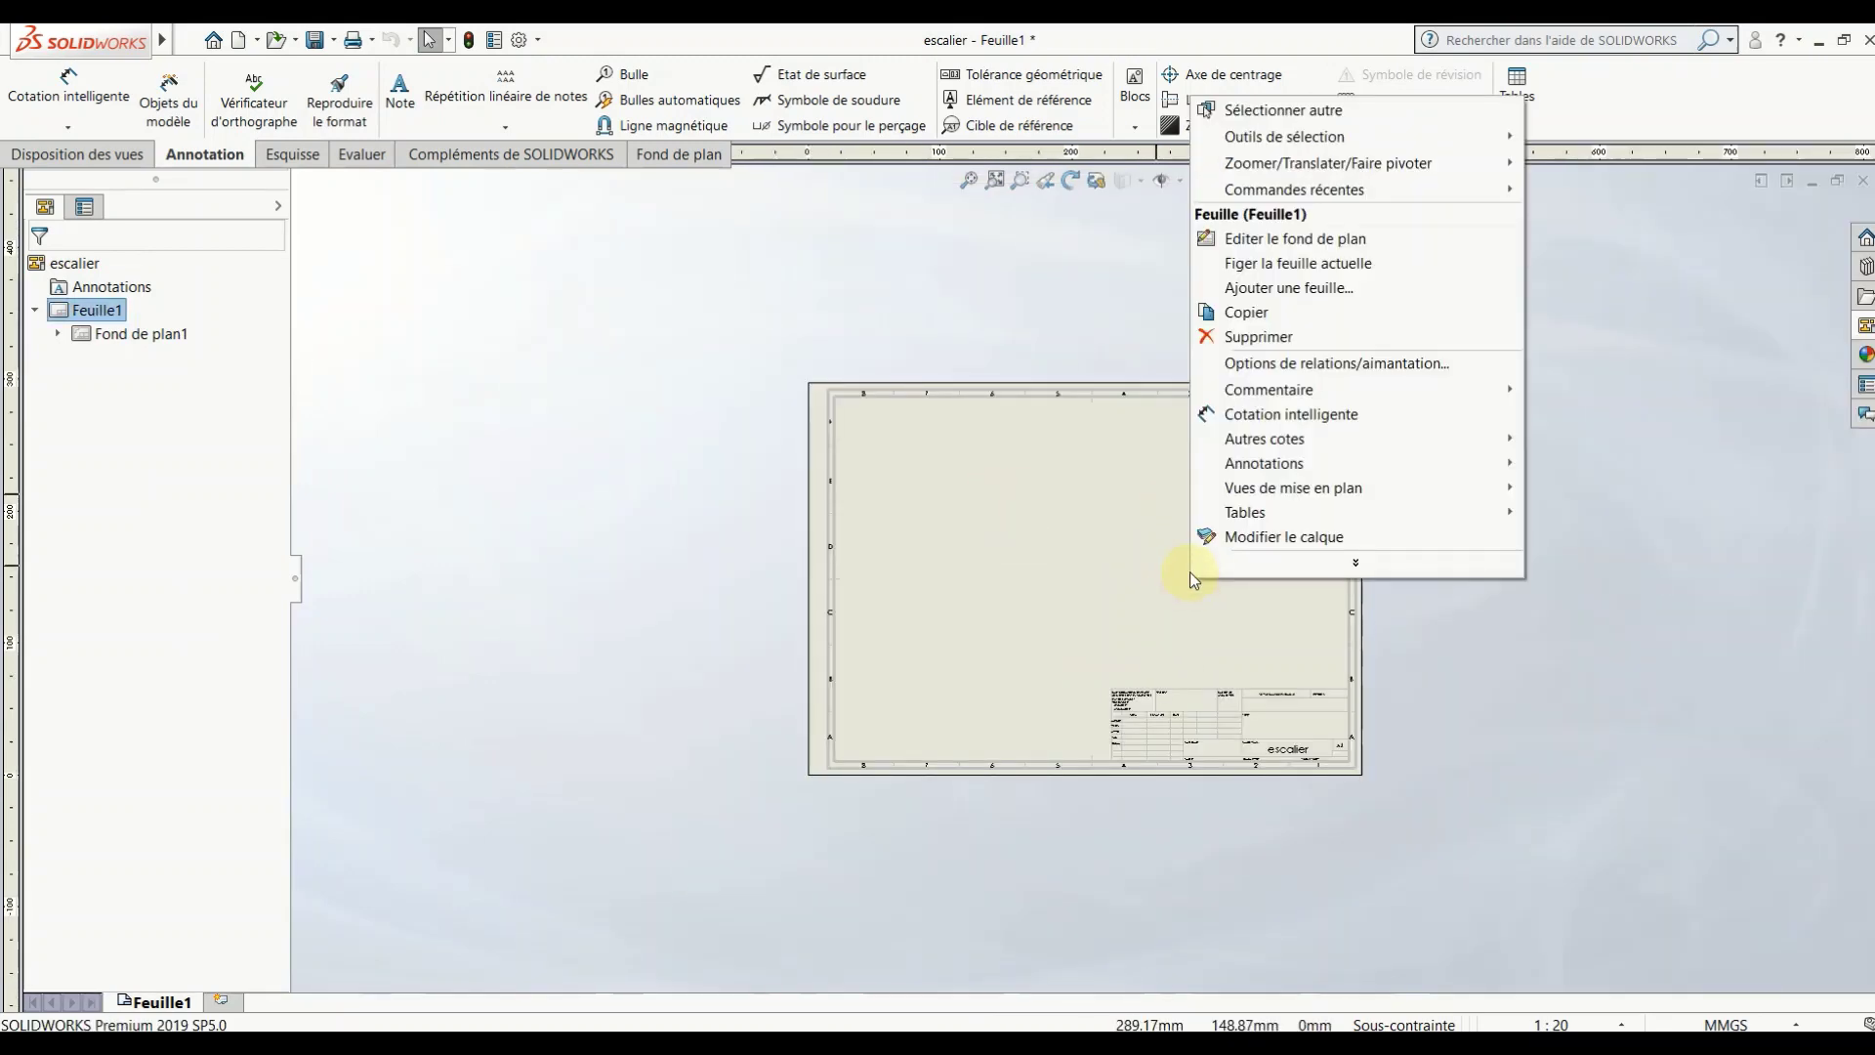
{"action": "left_click", "coordinate": [1278, 537]}
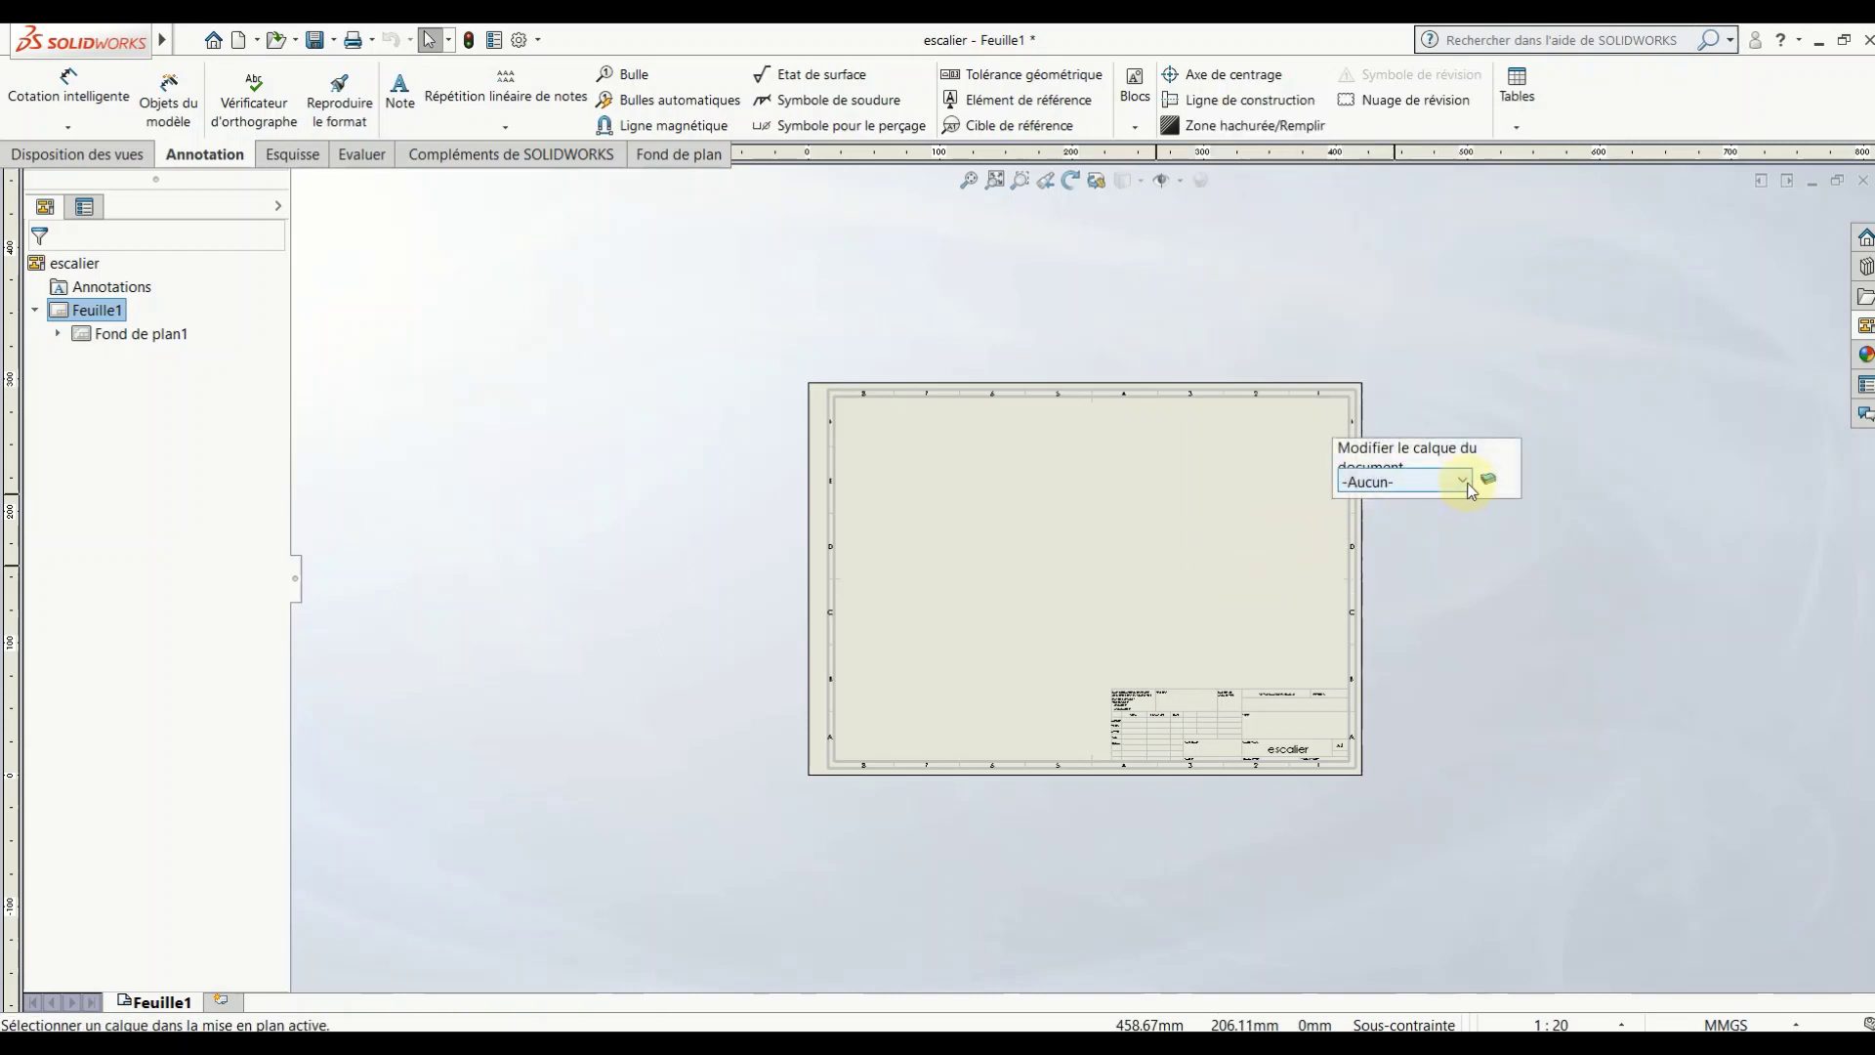
{"action": "left_click", "coordinate": [1465, 481]}
{"action": "left_click", "coordinate": [1465, 481]}
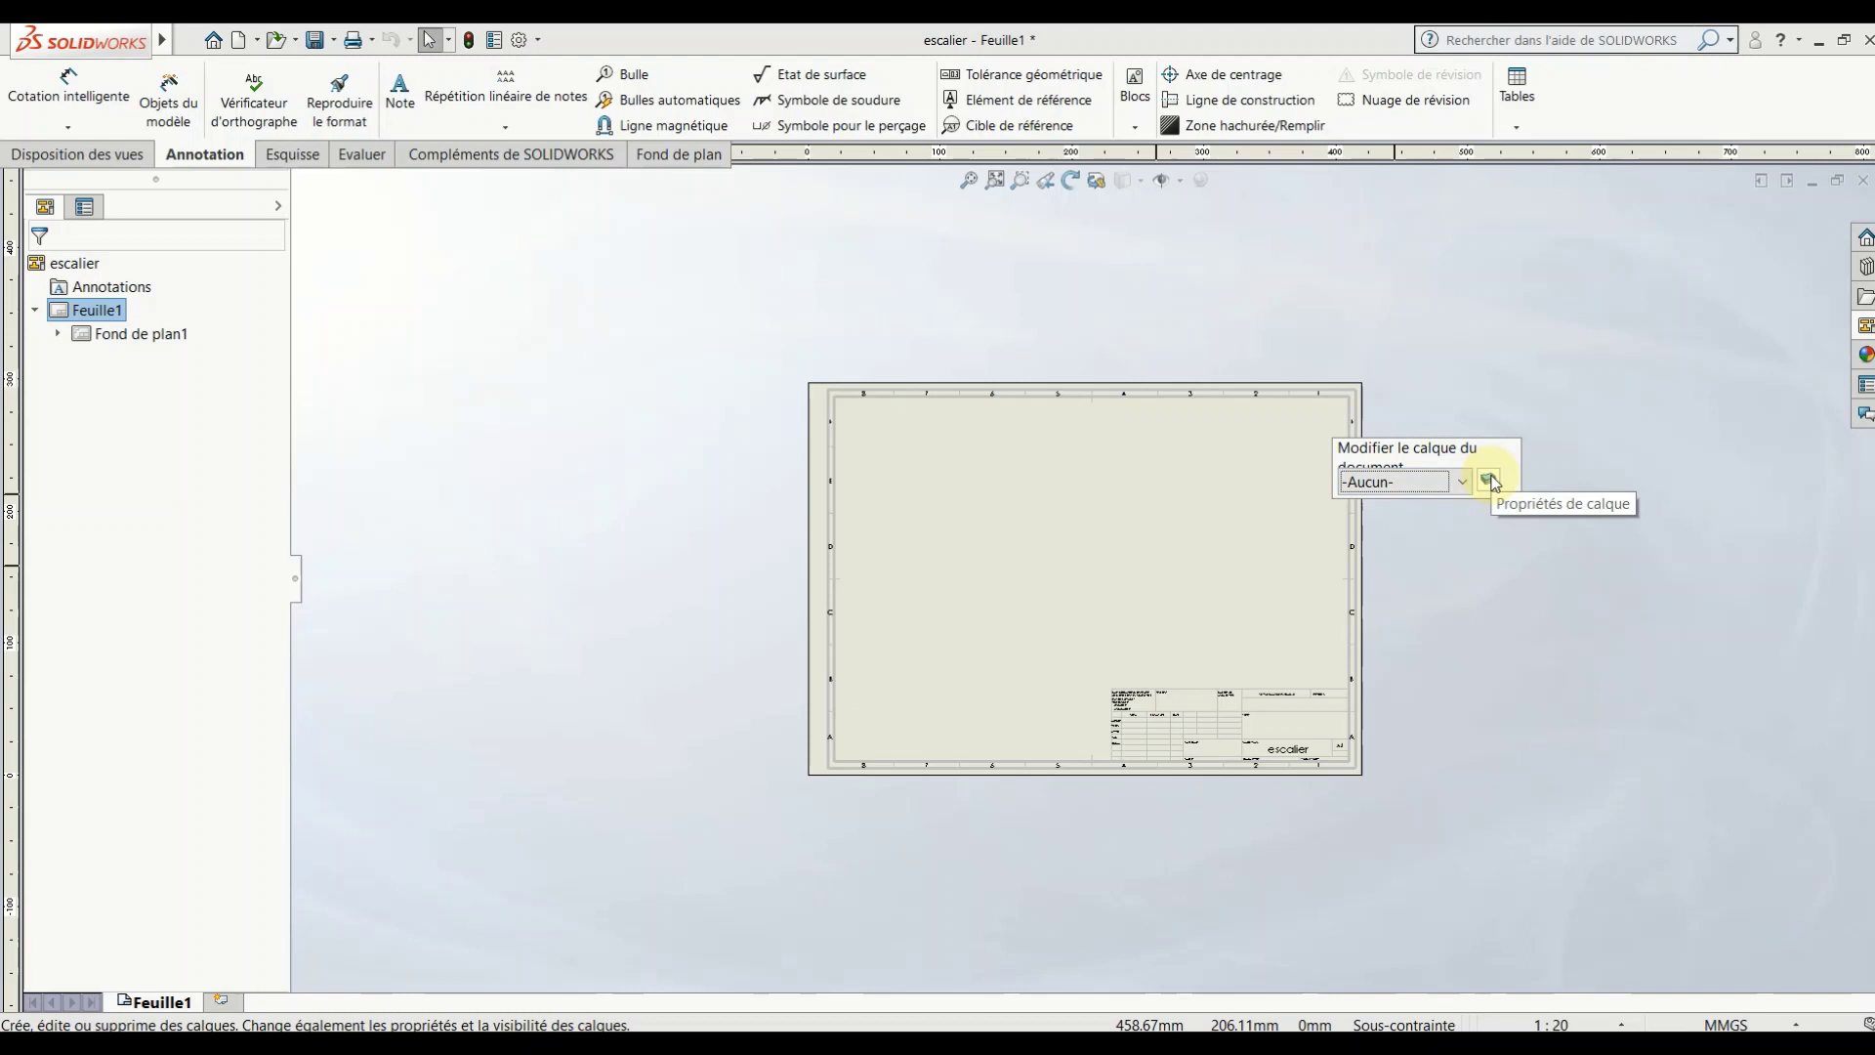
{"action": "left_click", "coordinate": [1489, 481]}
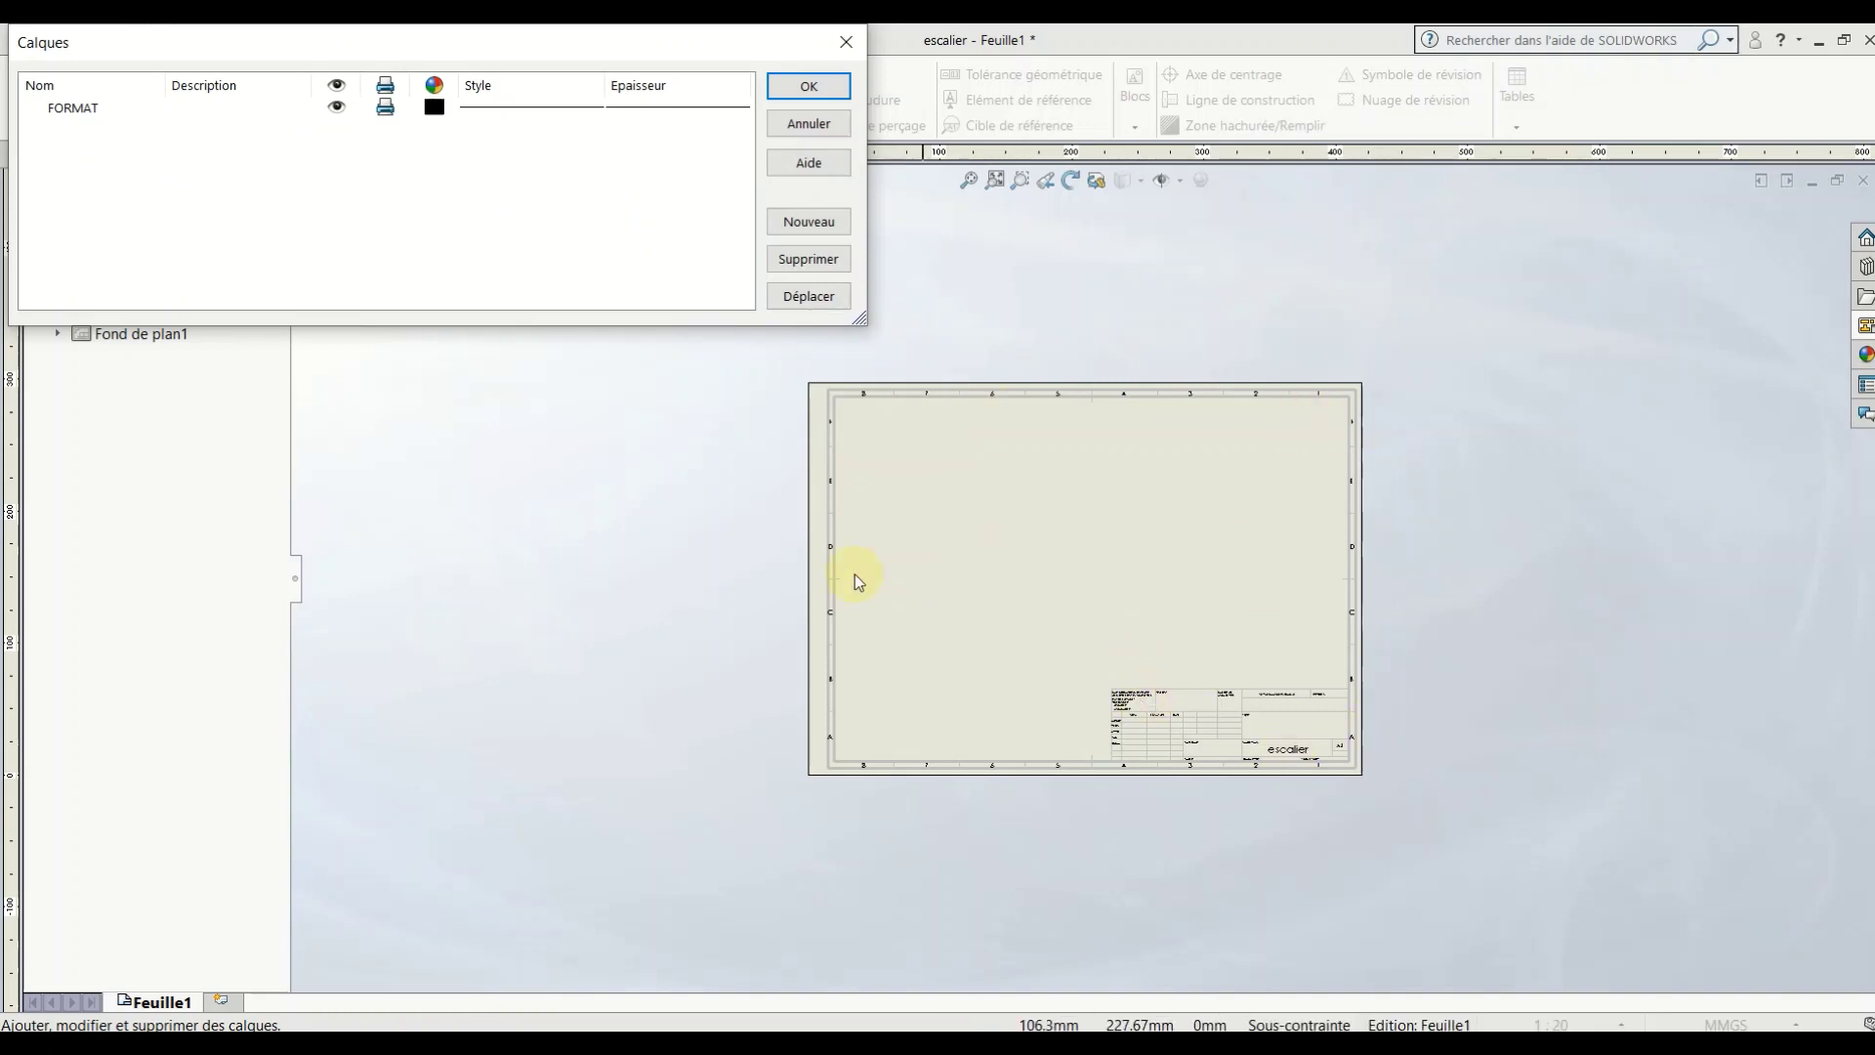
Step: Add a new blue layer 'co' for dimensions and annotations
{"action": "left_click", "coordinate": [806, 226]}
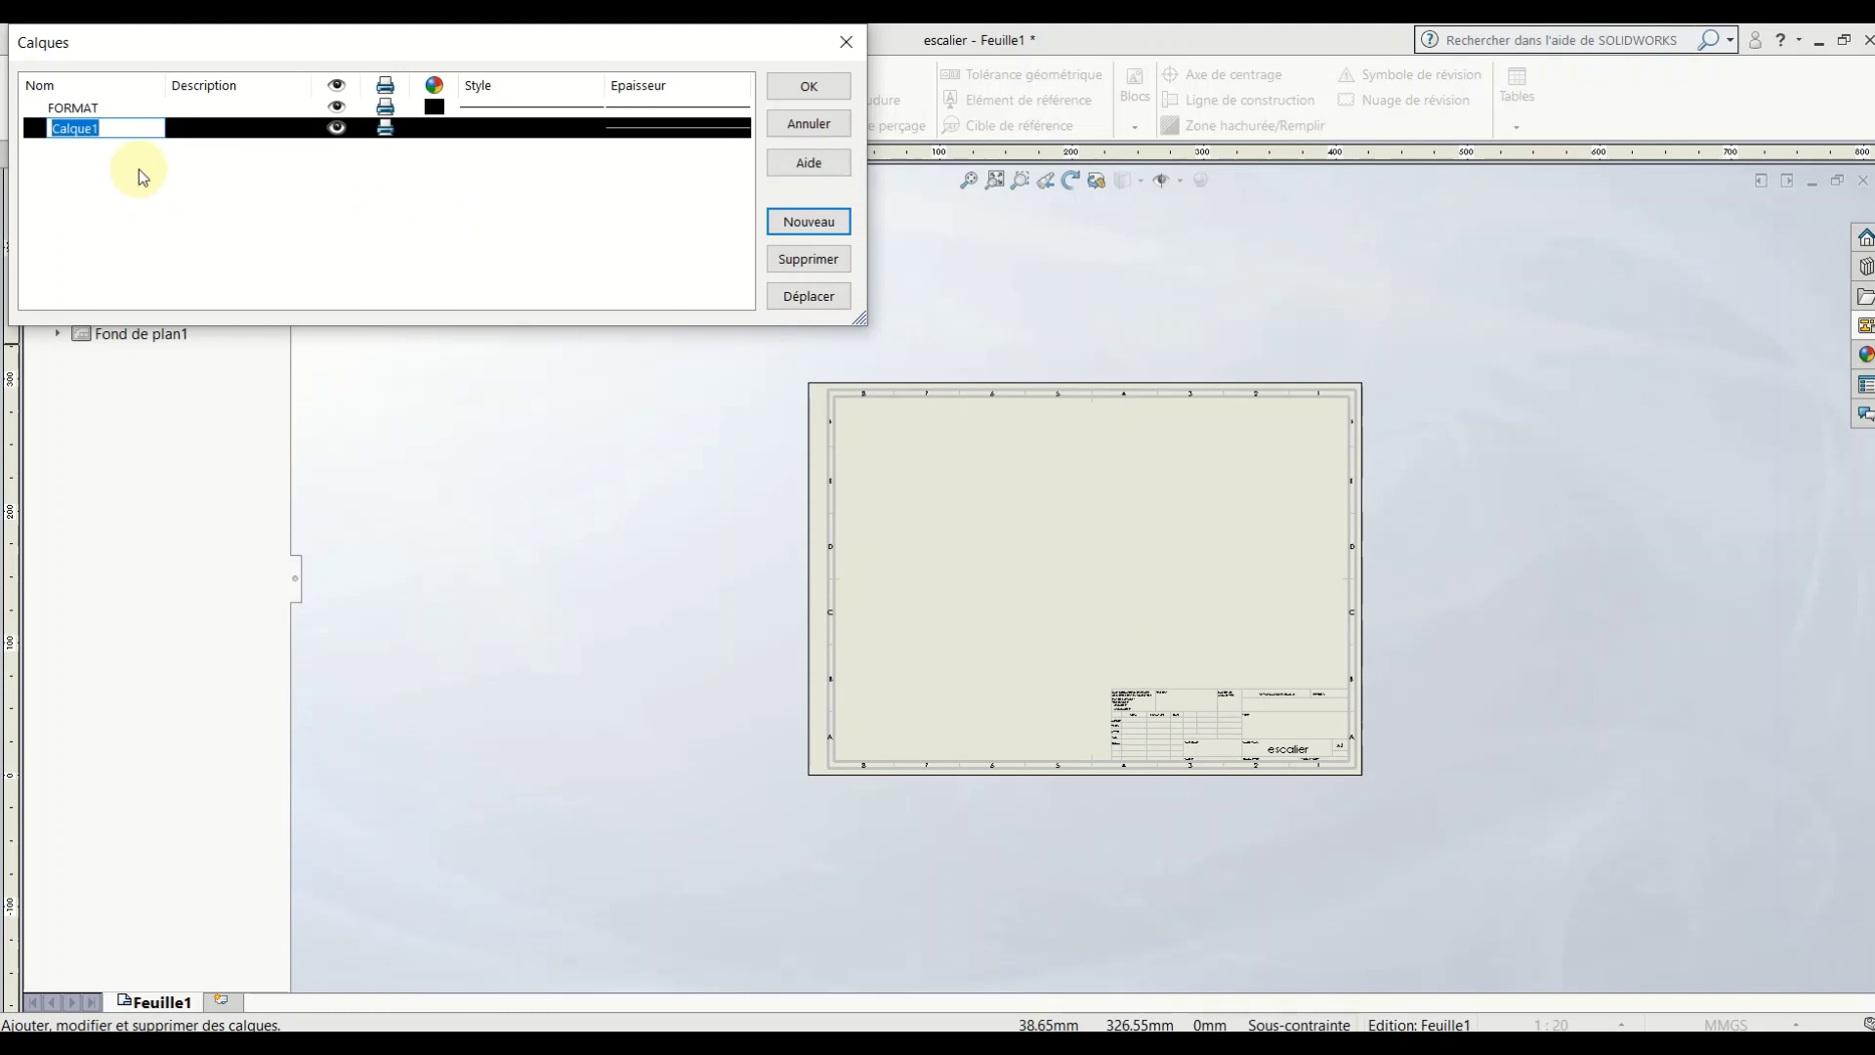
{"action": "type", "text": "co"}
{"action": "left_click", "coordinate": [434, 128]}
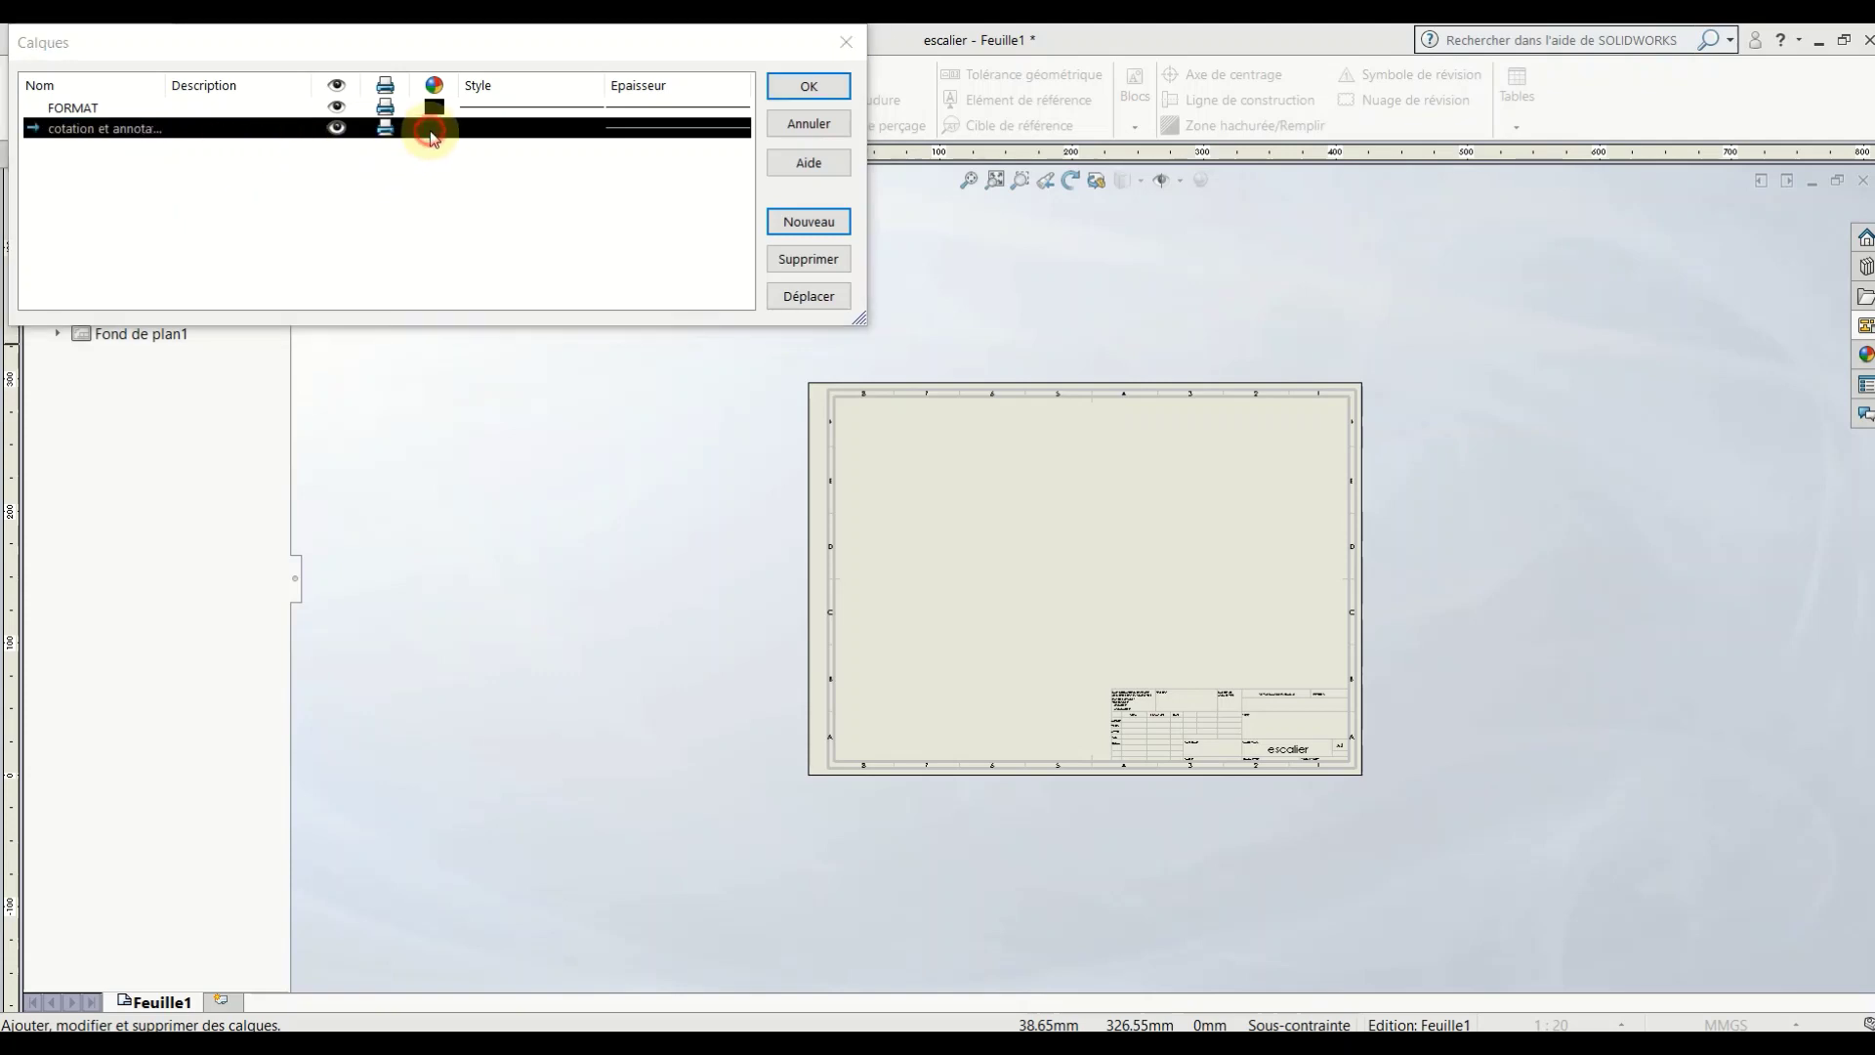
{"action": "left_click", "coordinate": [318, 133]}
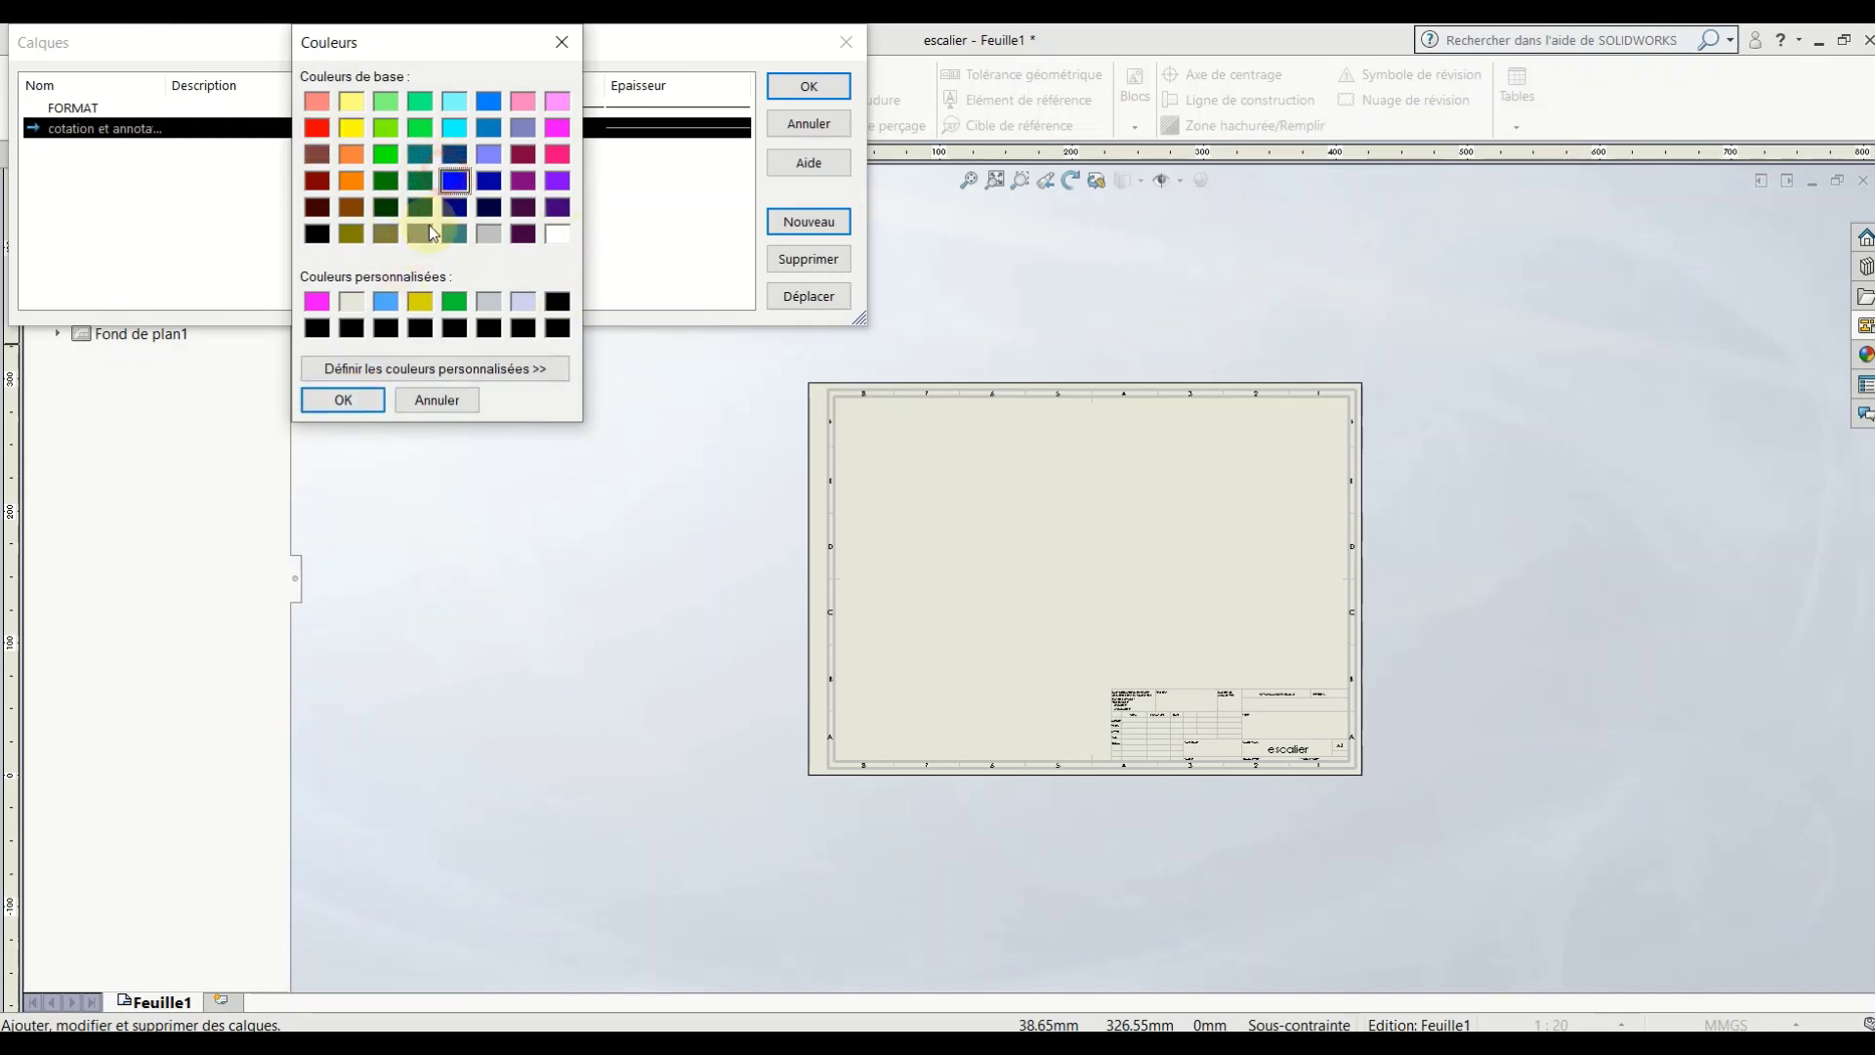
{"action": "left_click", "coordinate": [344, 401]}
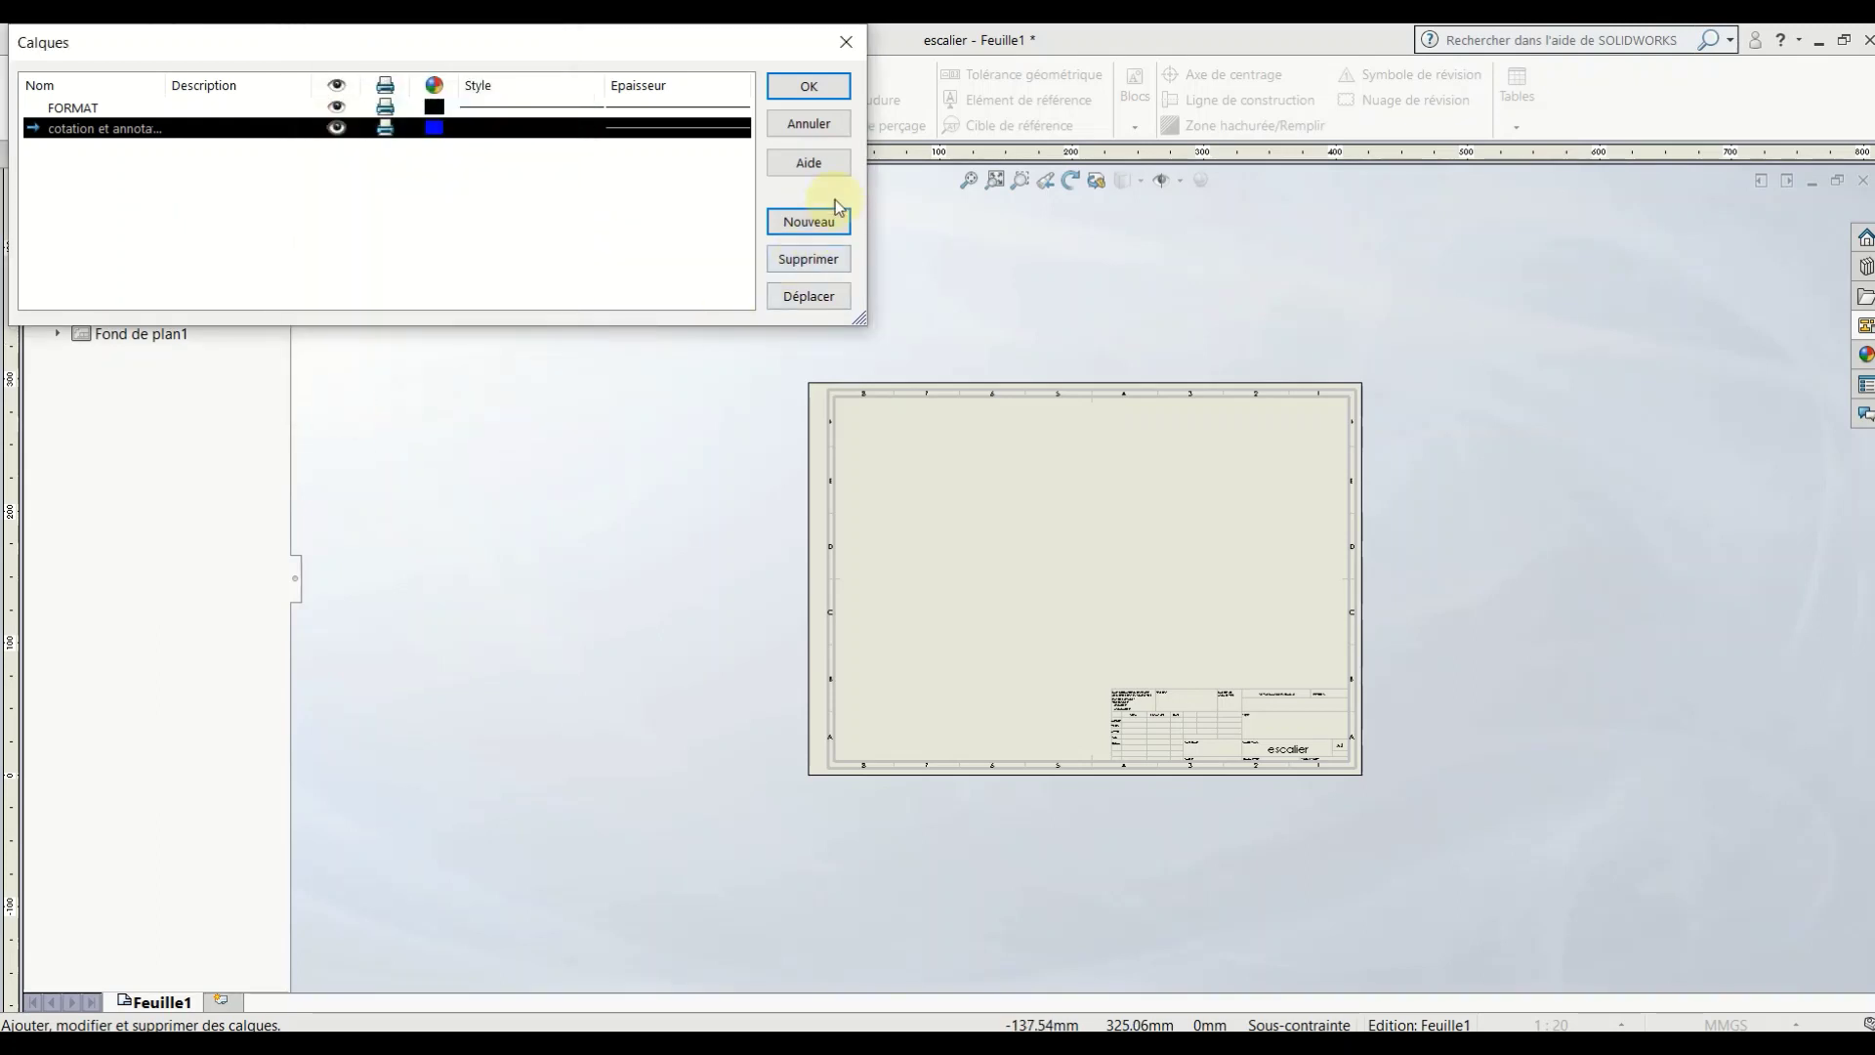
Step: Add a red 'trait d'axe' layer and close the Layers dialog
{"action": "left_click", "coordinate": [790, 224]}
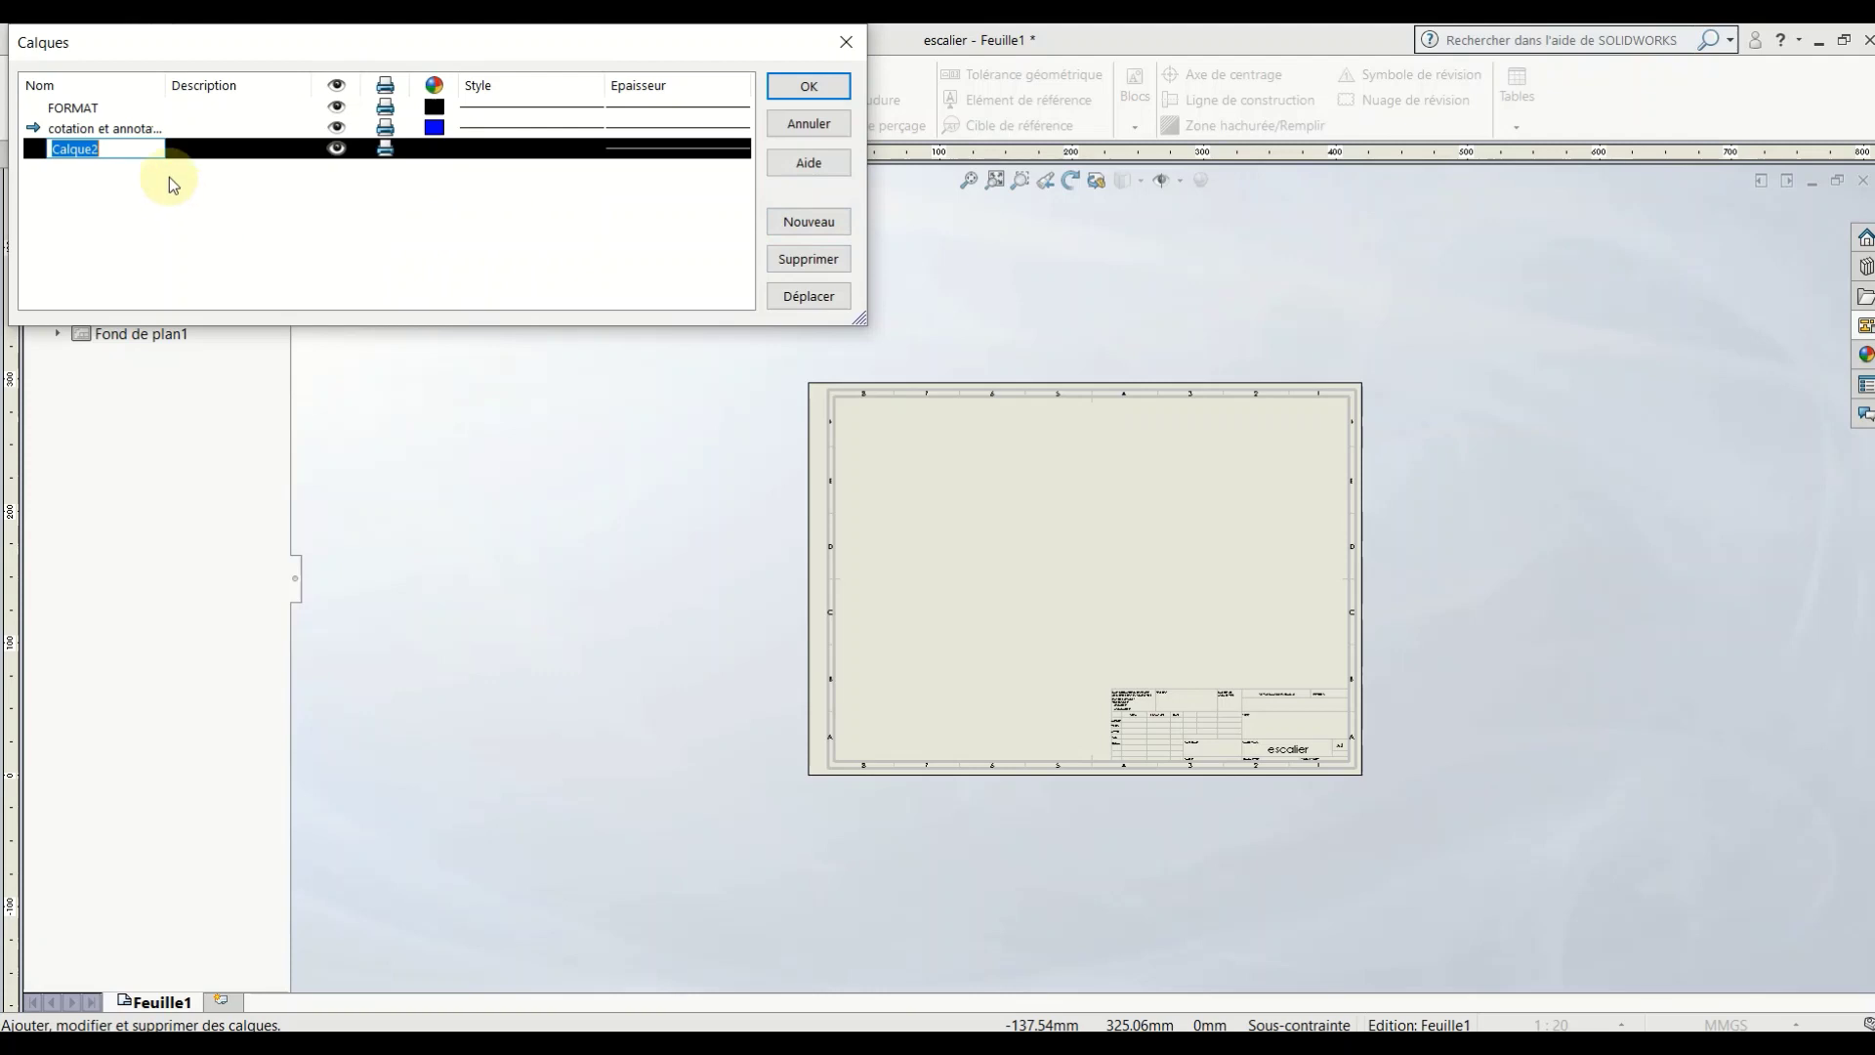
{"action": "type", "text": "trait d'axe"}
{"action": "left_click", "coordinate": [436, 150]}
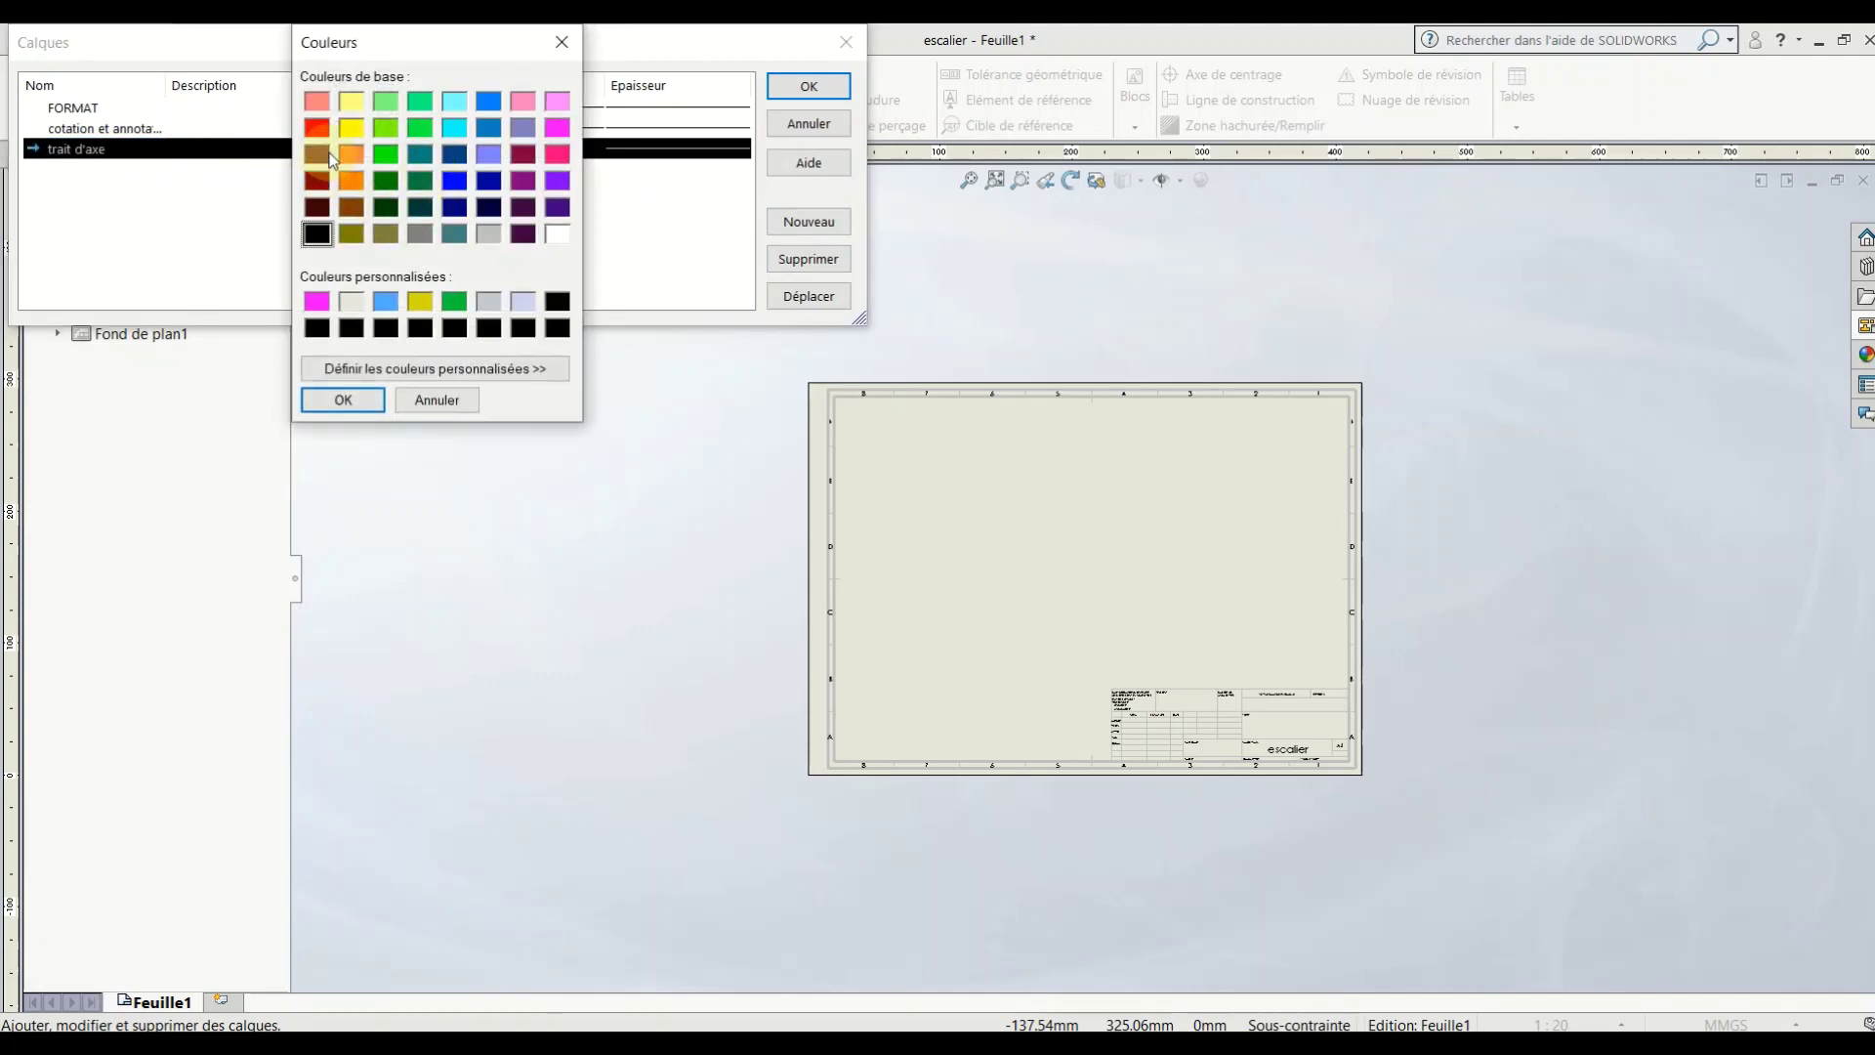
{"action": "left_click", "coordinate": [344, 402]}
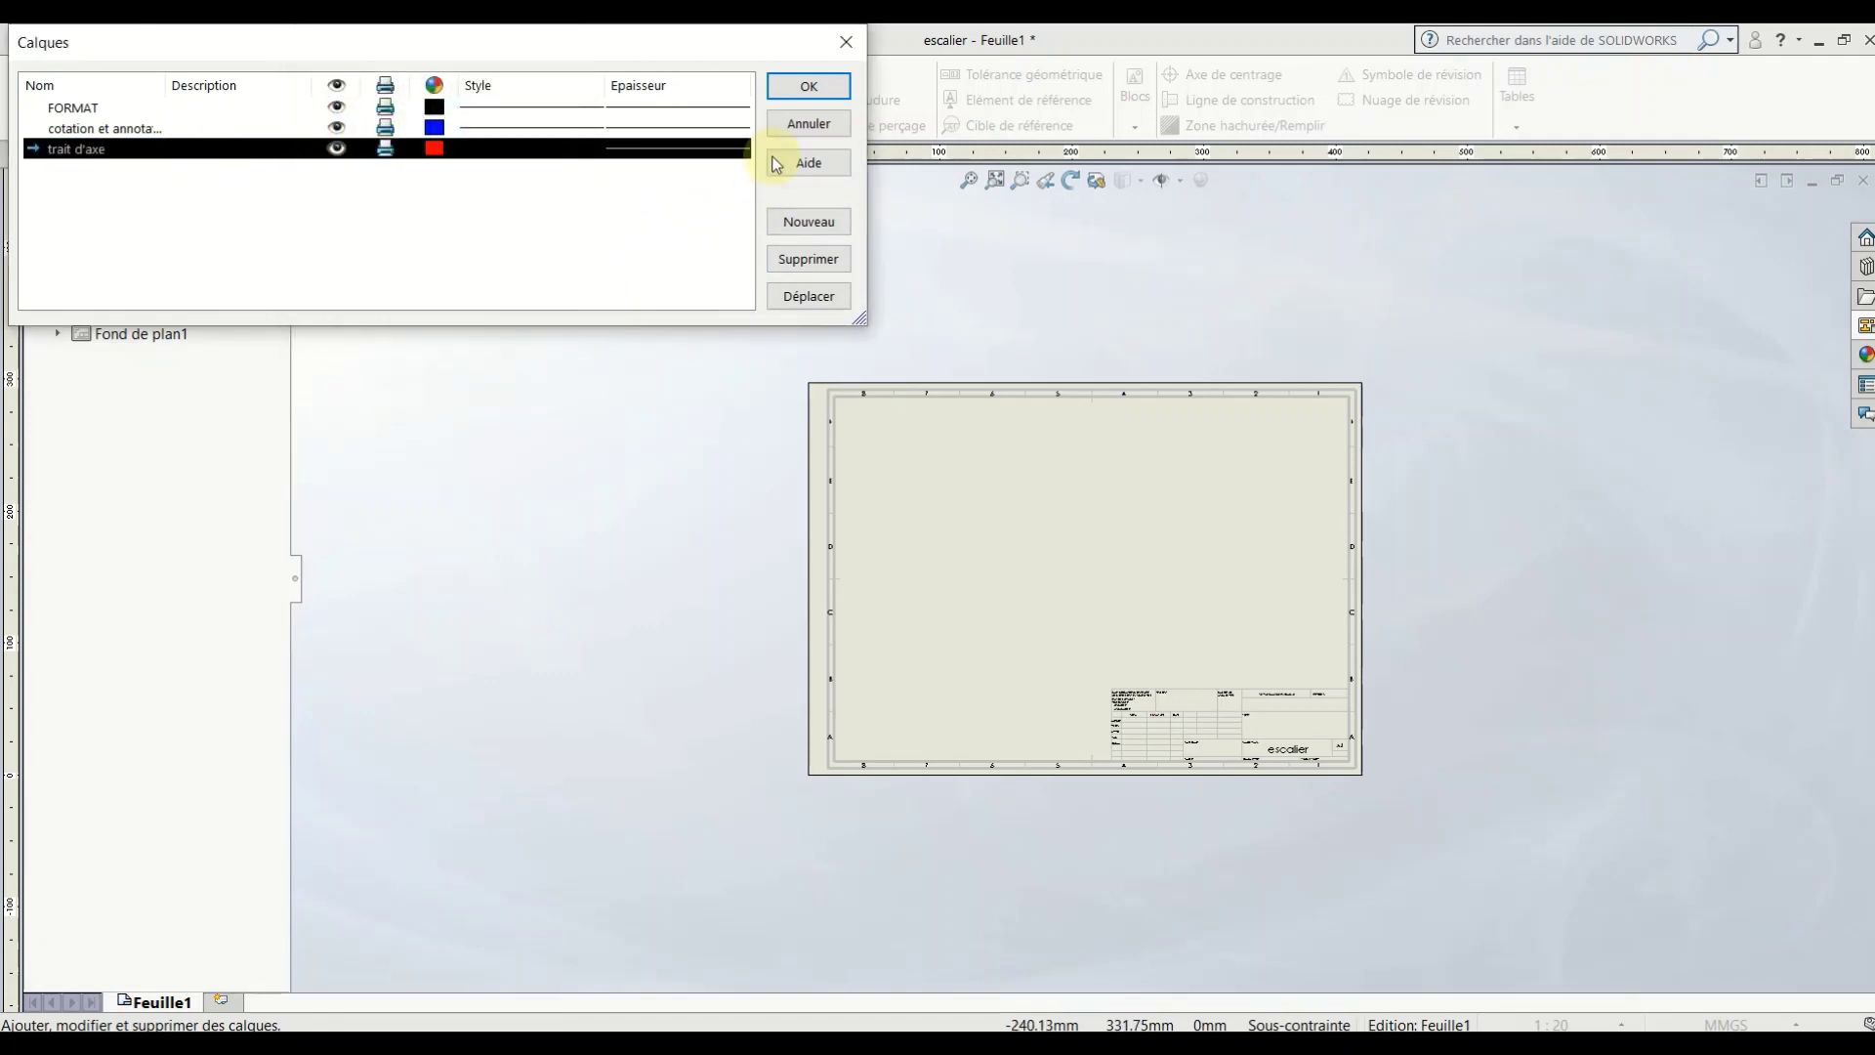
{"action": "left_click", "coordinate": [810, 87]}
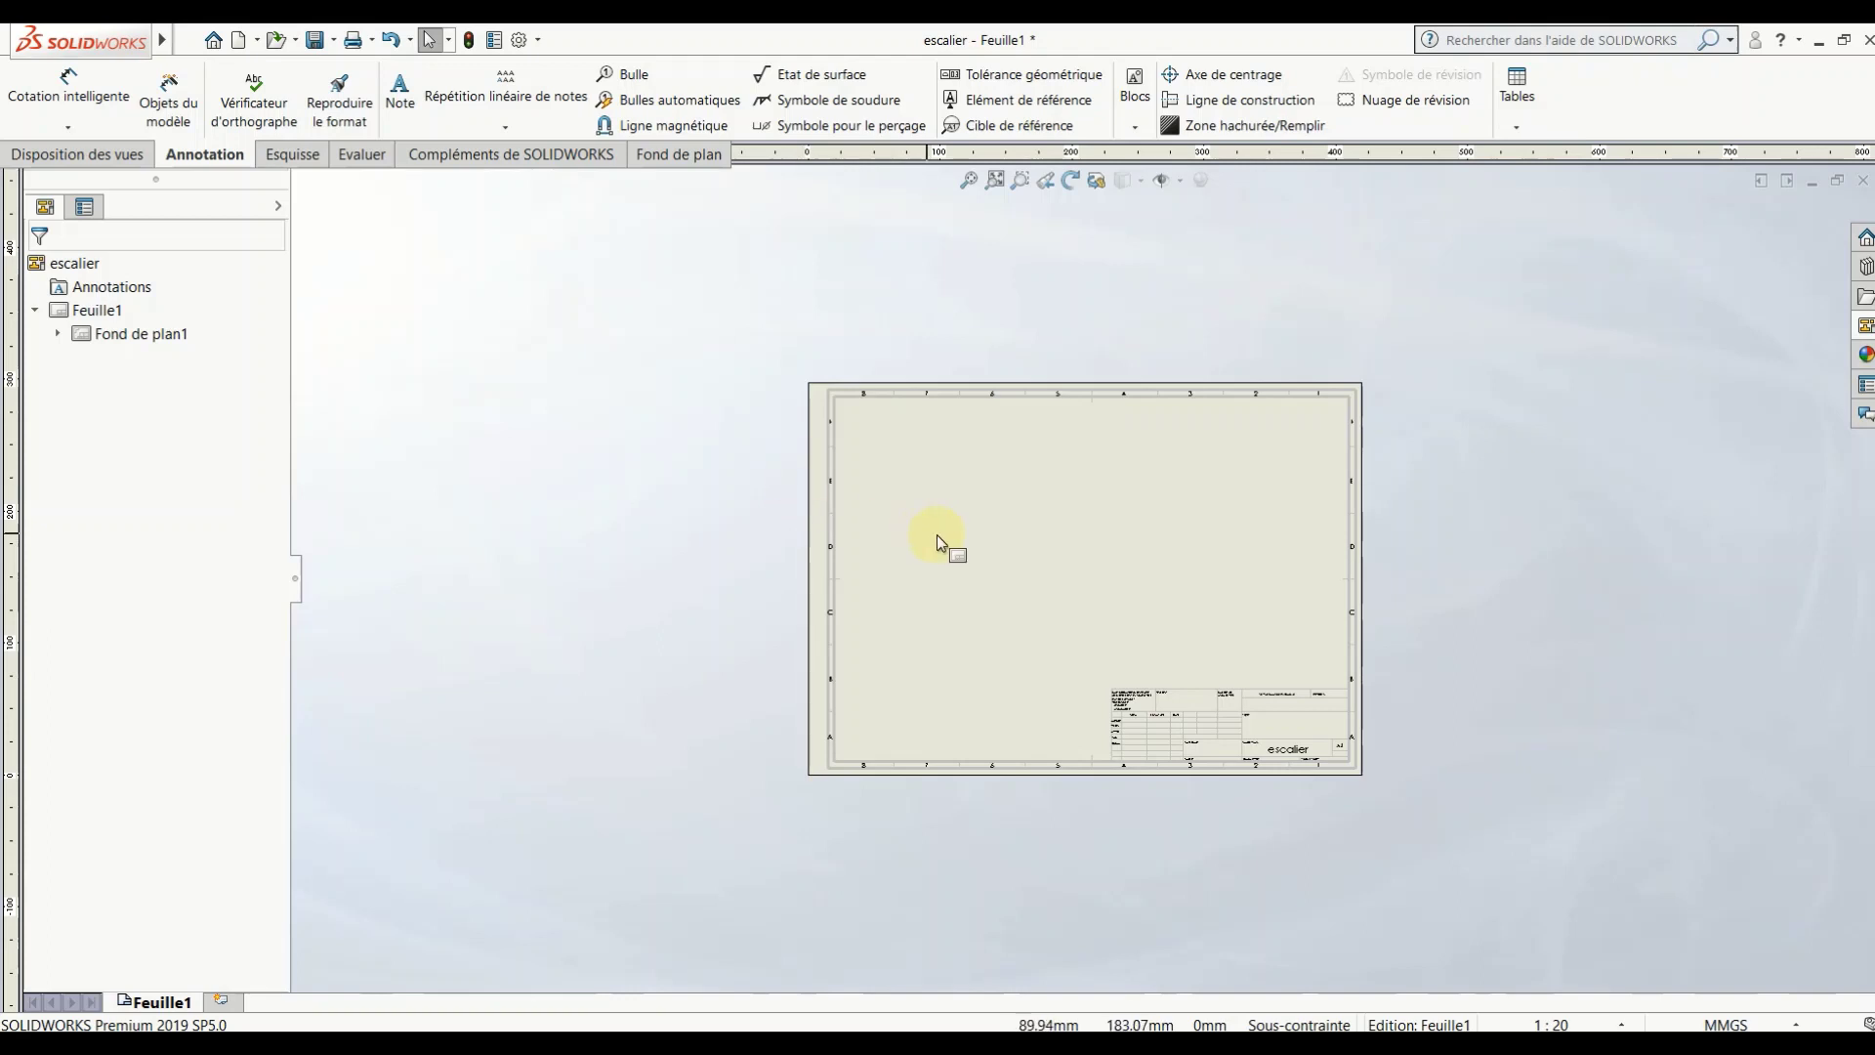
Step: Edit the sheet format and delete the line under the title block's top-right cells
{"action": "right_click", "coordinate": [1209, 607]}
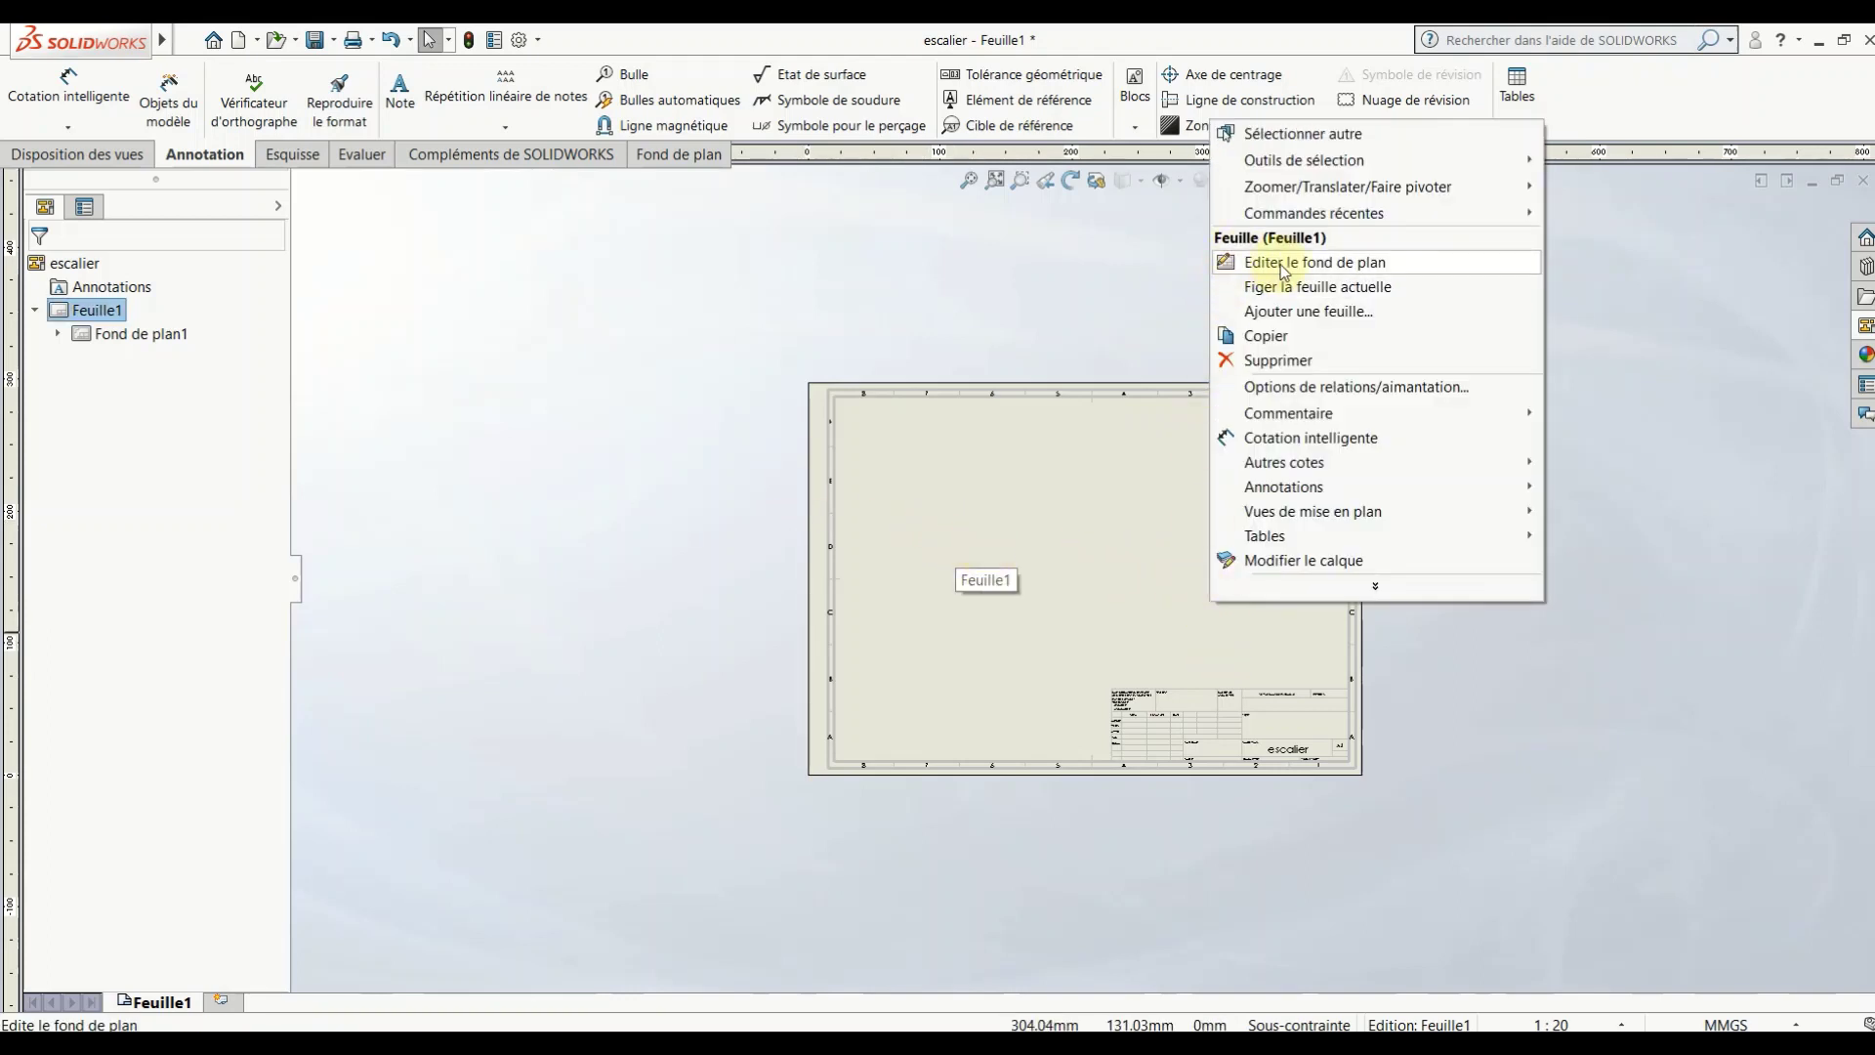
{"action": "right_click", "coordinate": [1051, 645]}
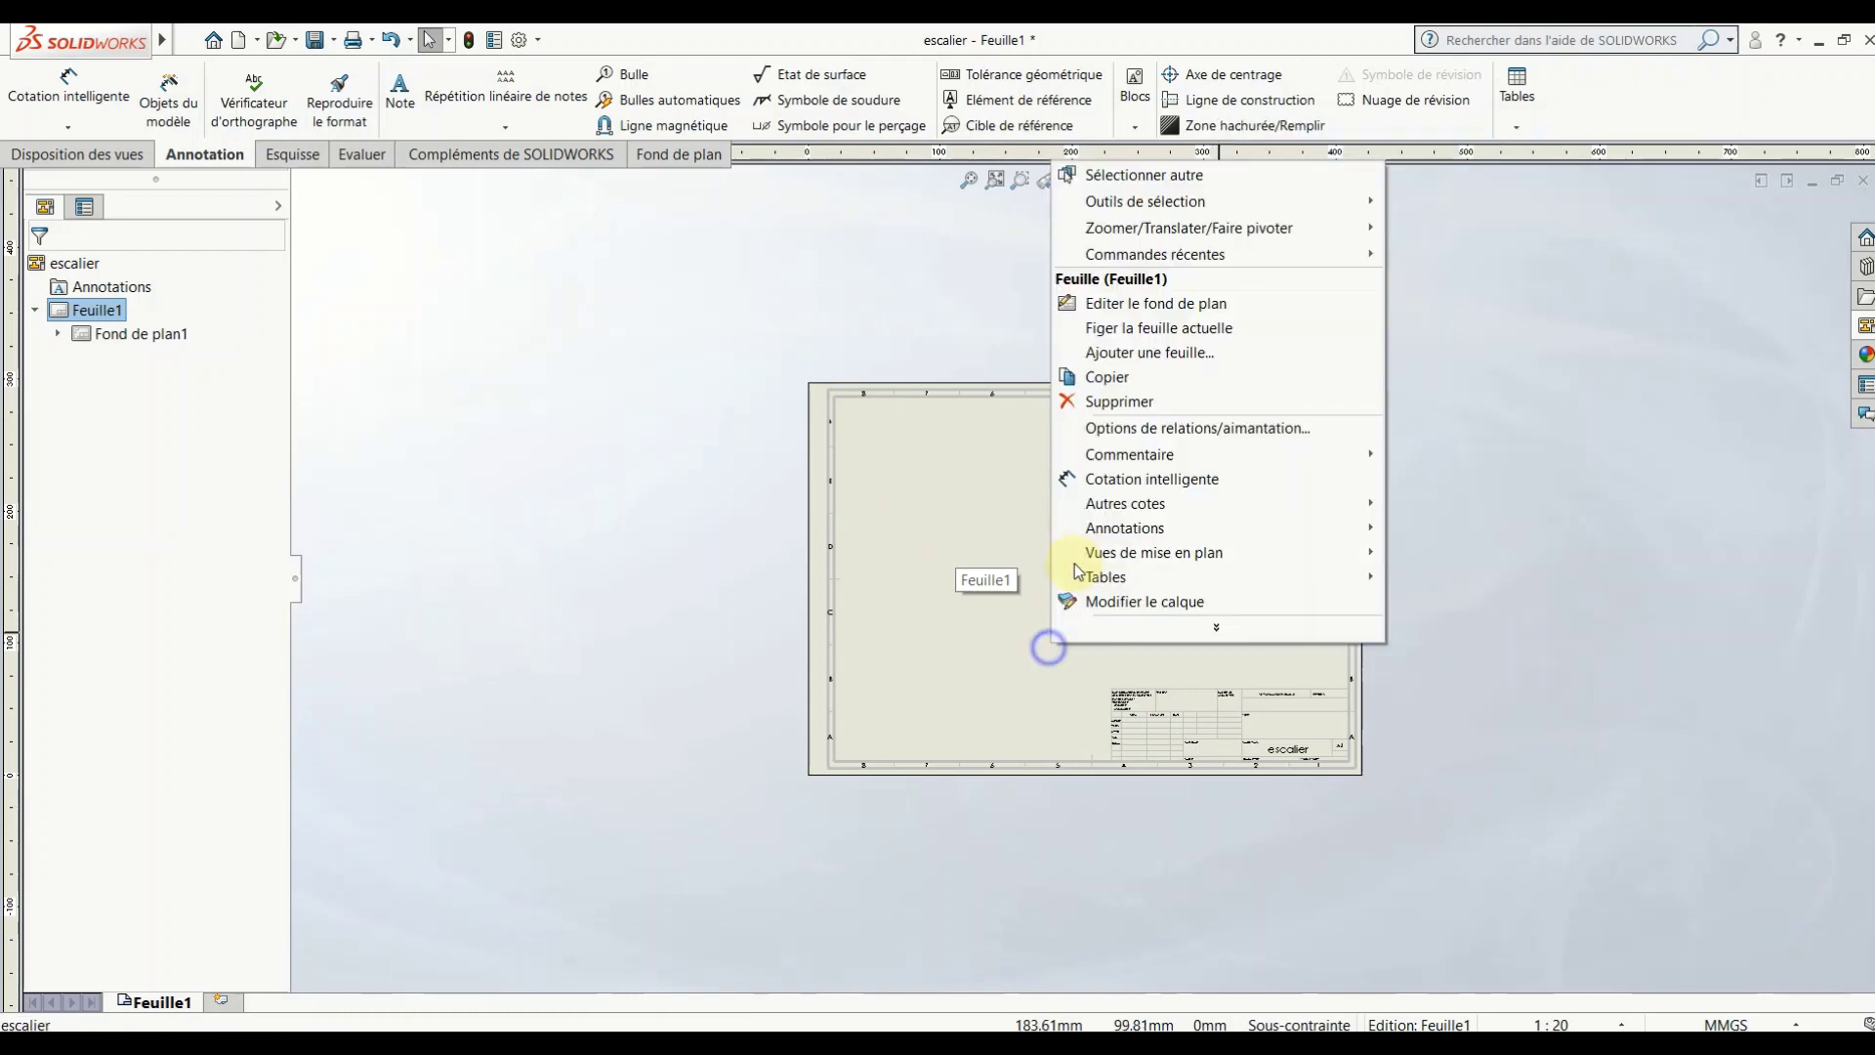
{"action": "left_click", "coordinate": [1136, 306]}
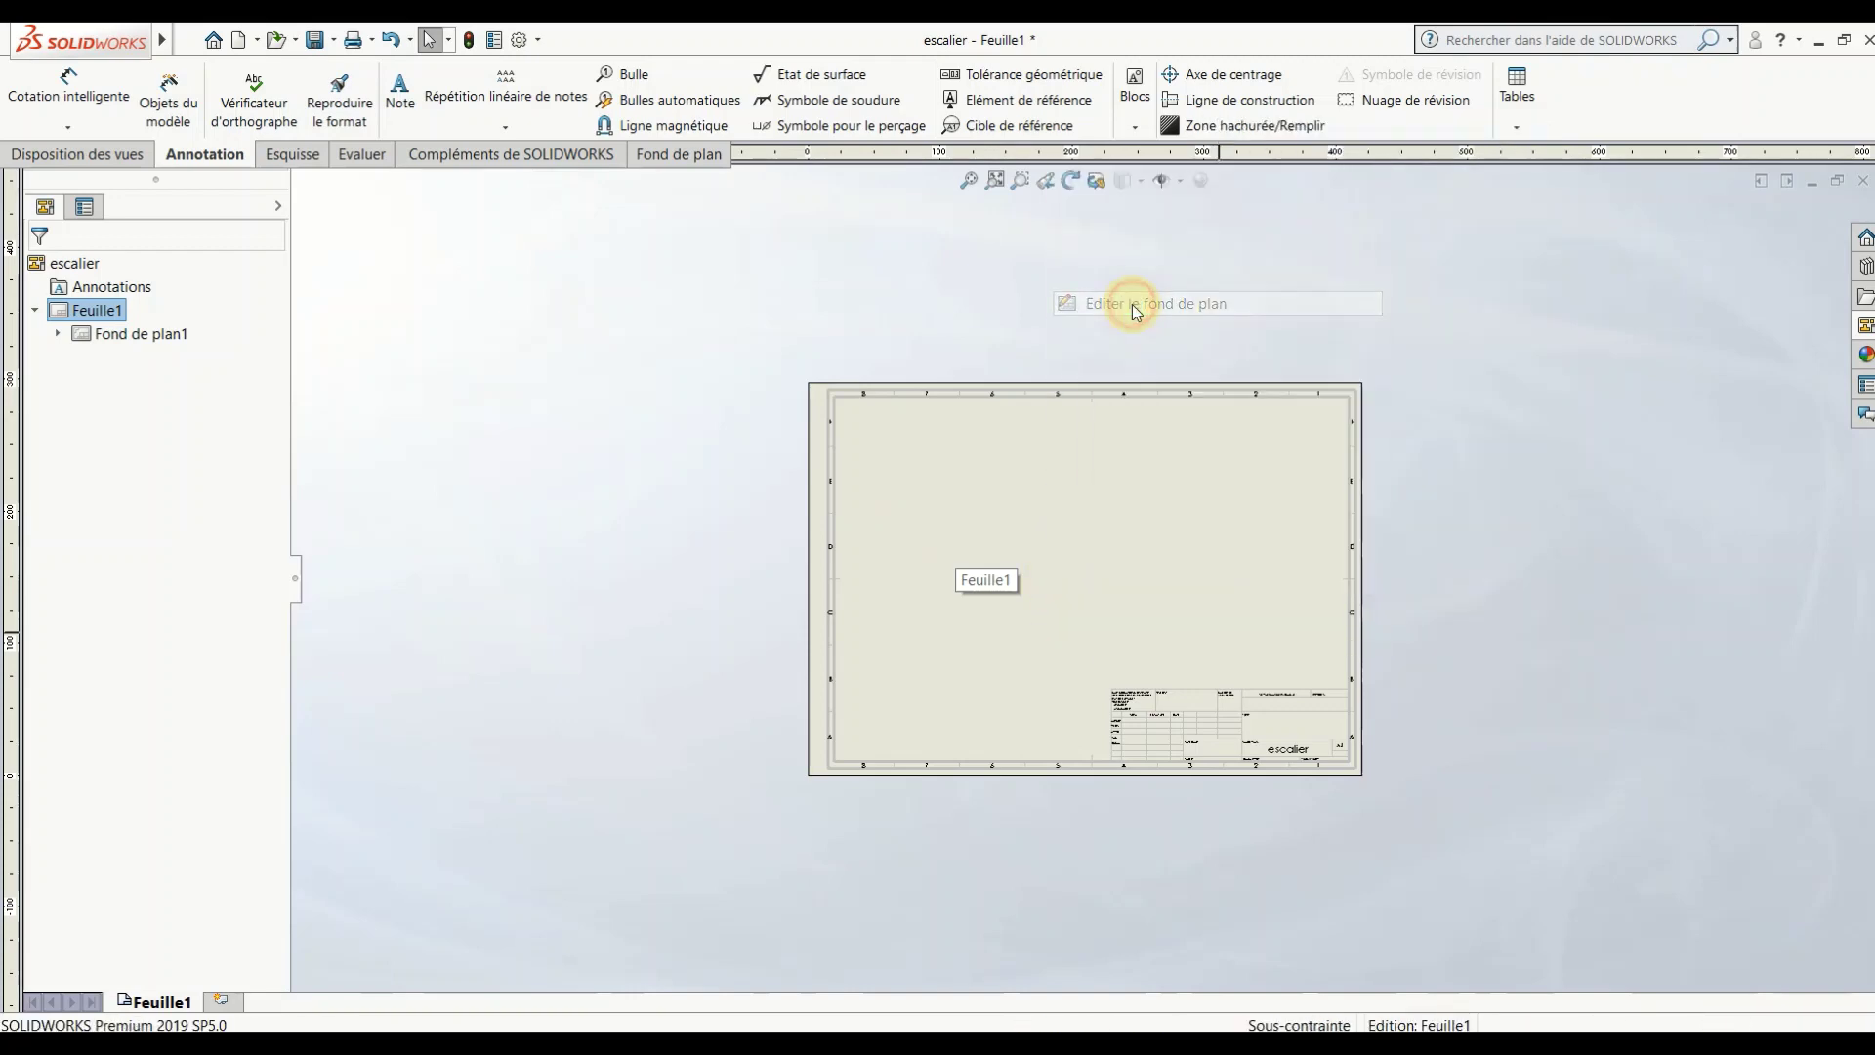
{"action": "scroll", "coordinate": [1218, 674], "scroll_direction": "down", "scroll_amount": 2}
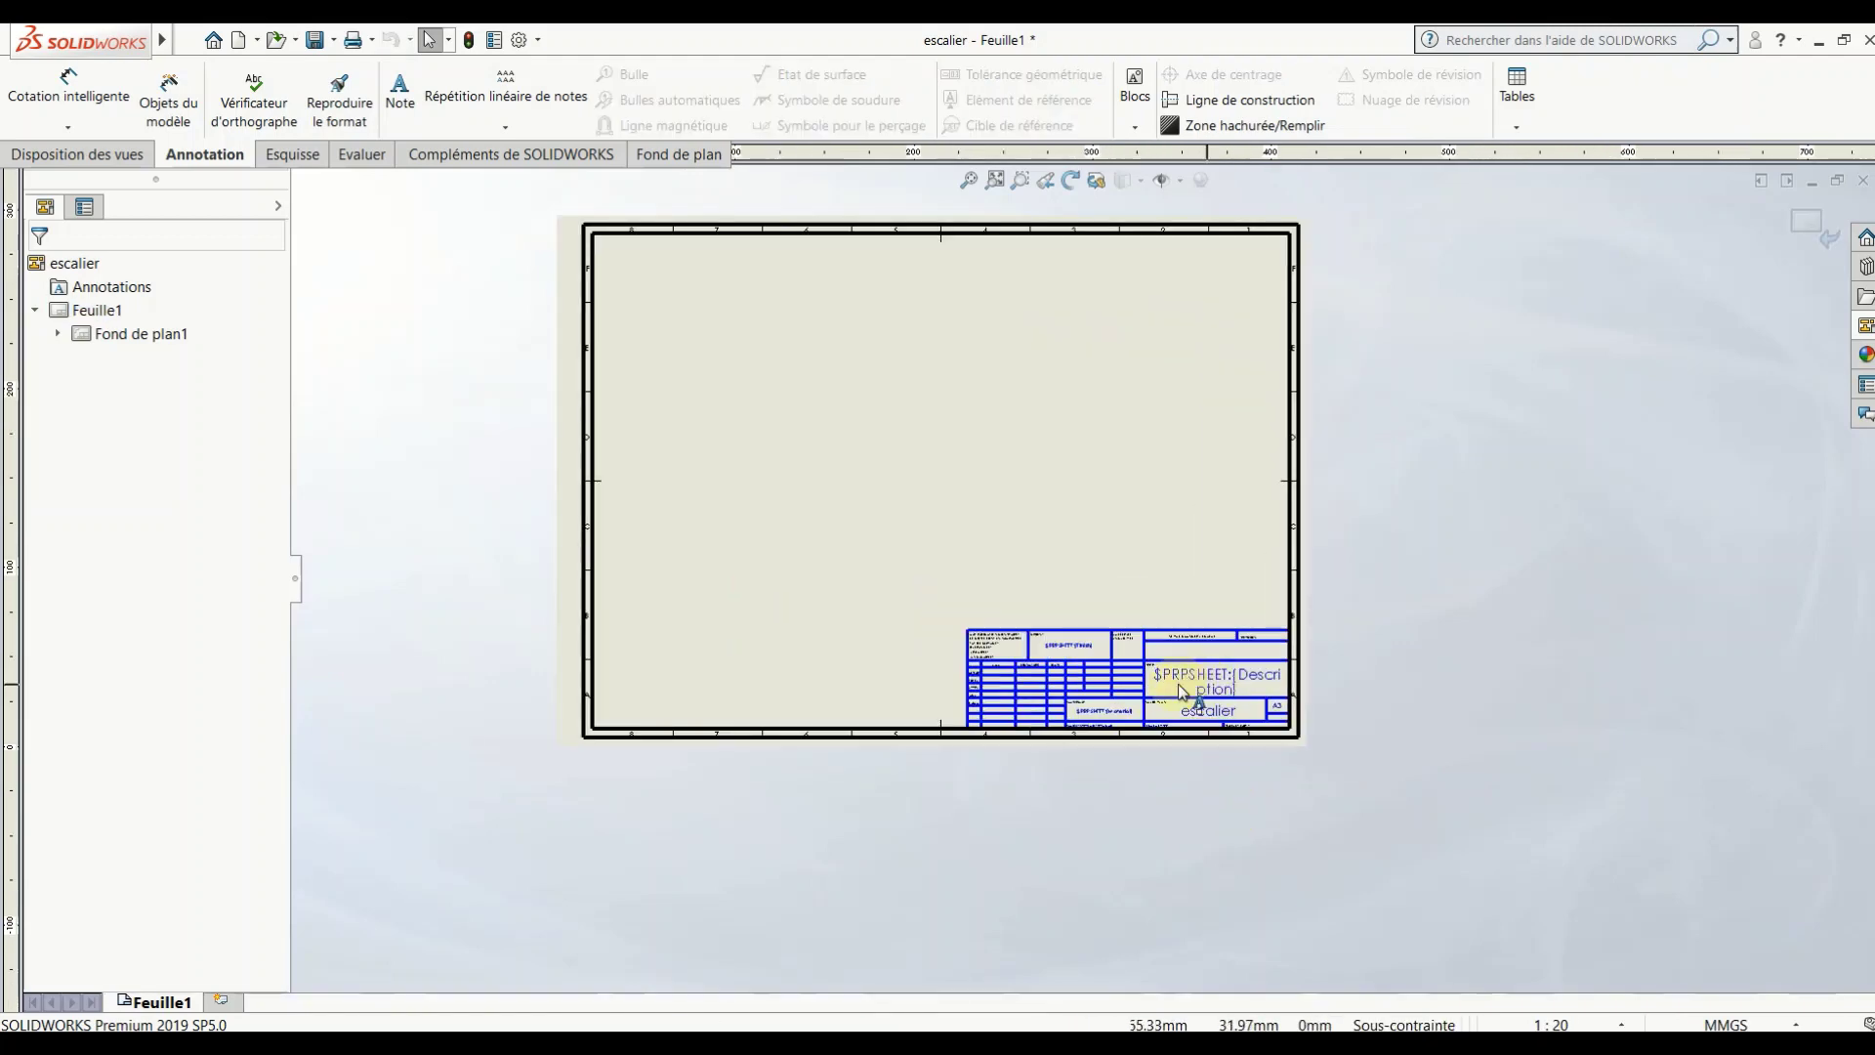
{"action": "scroll", "coordinate": [1133, 625], "scroll_direction": "down", "scroll_amount": 3}
{"action": "scroll", "coordinate": [1055, 527], "scroll_direction": "down", "scroll_amount": 2}
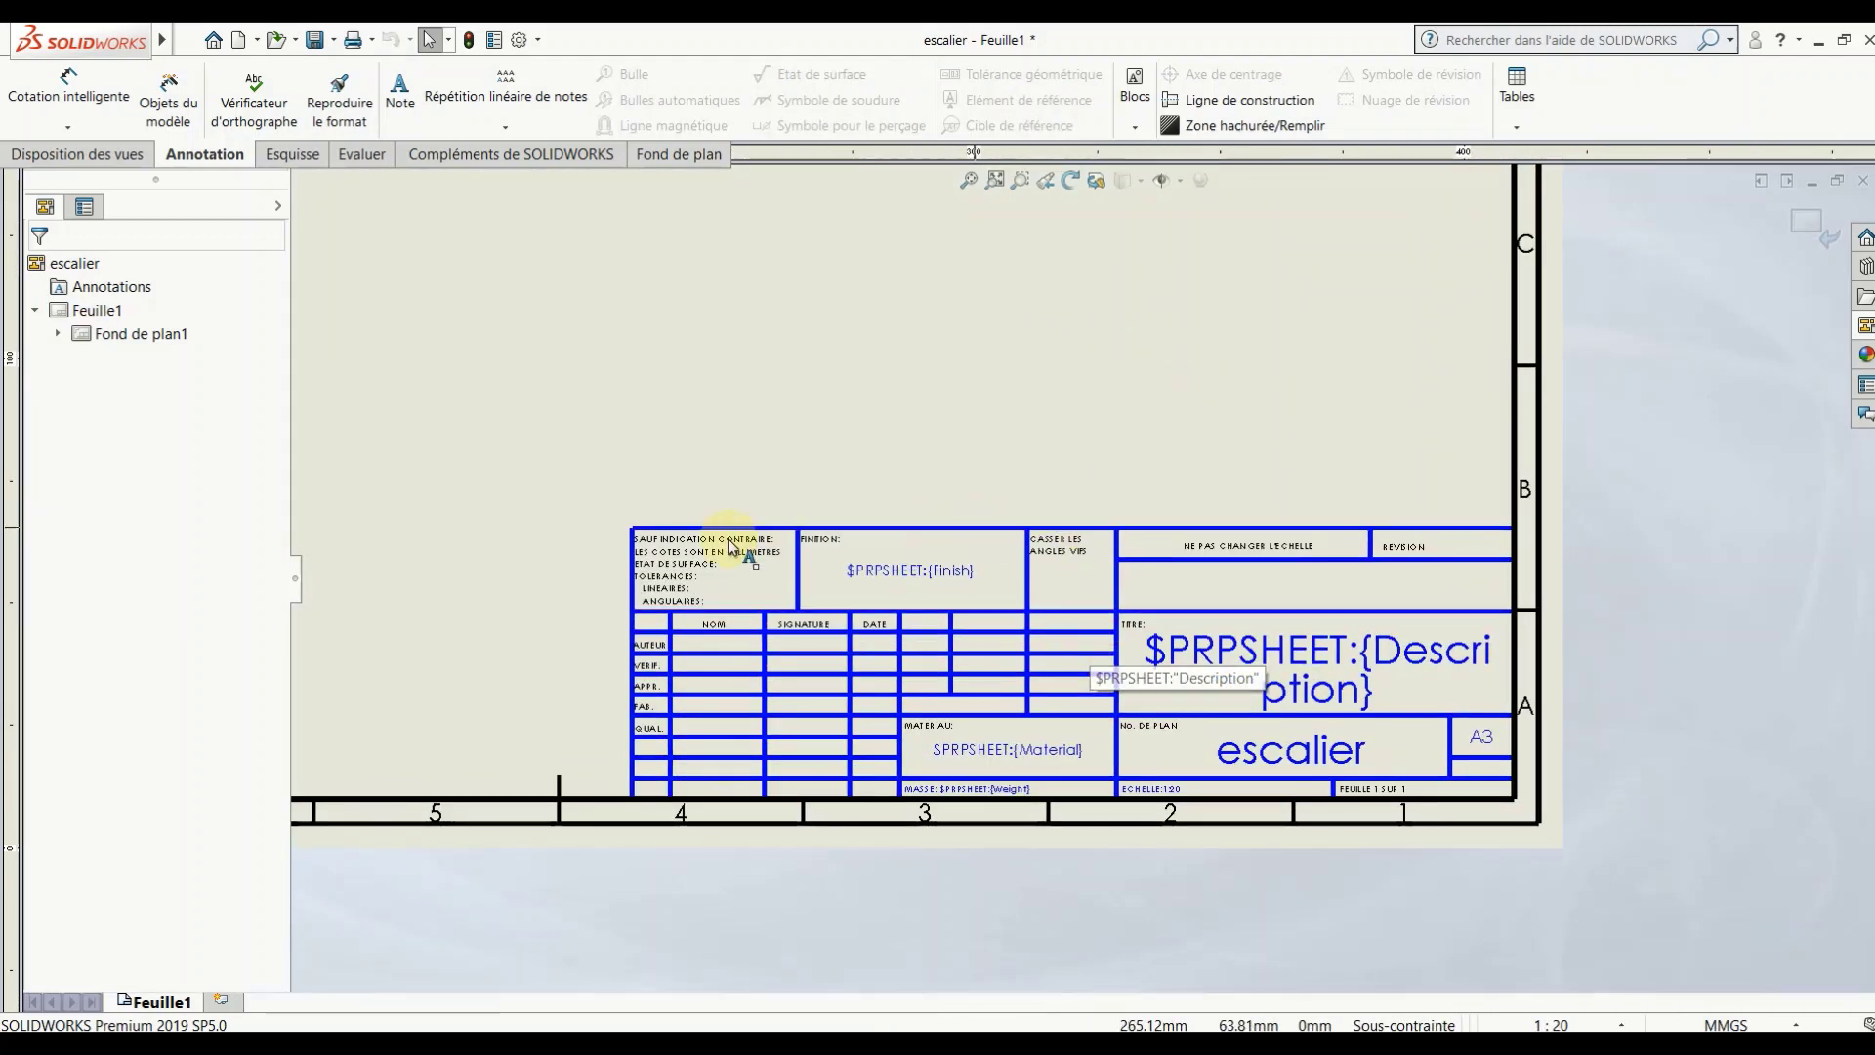
{"action": "scroll", "coordinate": [782, 577], "scroll_direction": "down", "scroll_amount": 2}
{"action": "scroll", "coordinate": [860, 567], "scroll_direction": "down", "scroll_amount": 1}
{"action": "scroll", "coordinate": [1240, 616], "scroll_direction": "up", "scroll_amount": 3}
{"action": "scroll", "coordinate": [1269, 625], "scroll_direction": "down", "scroll_amount": 1}
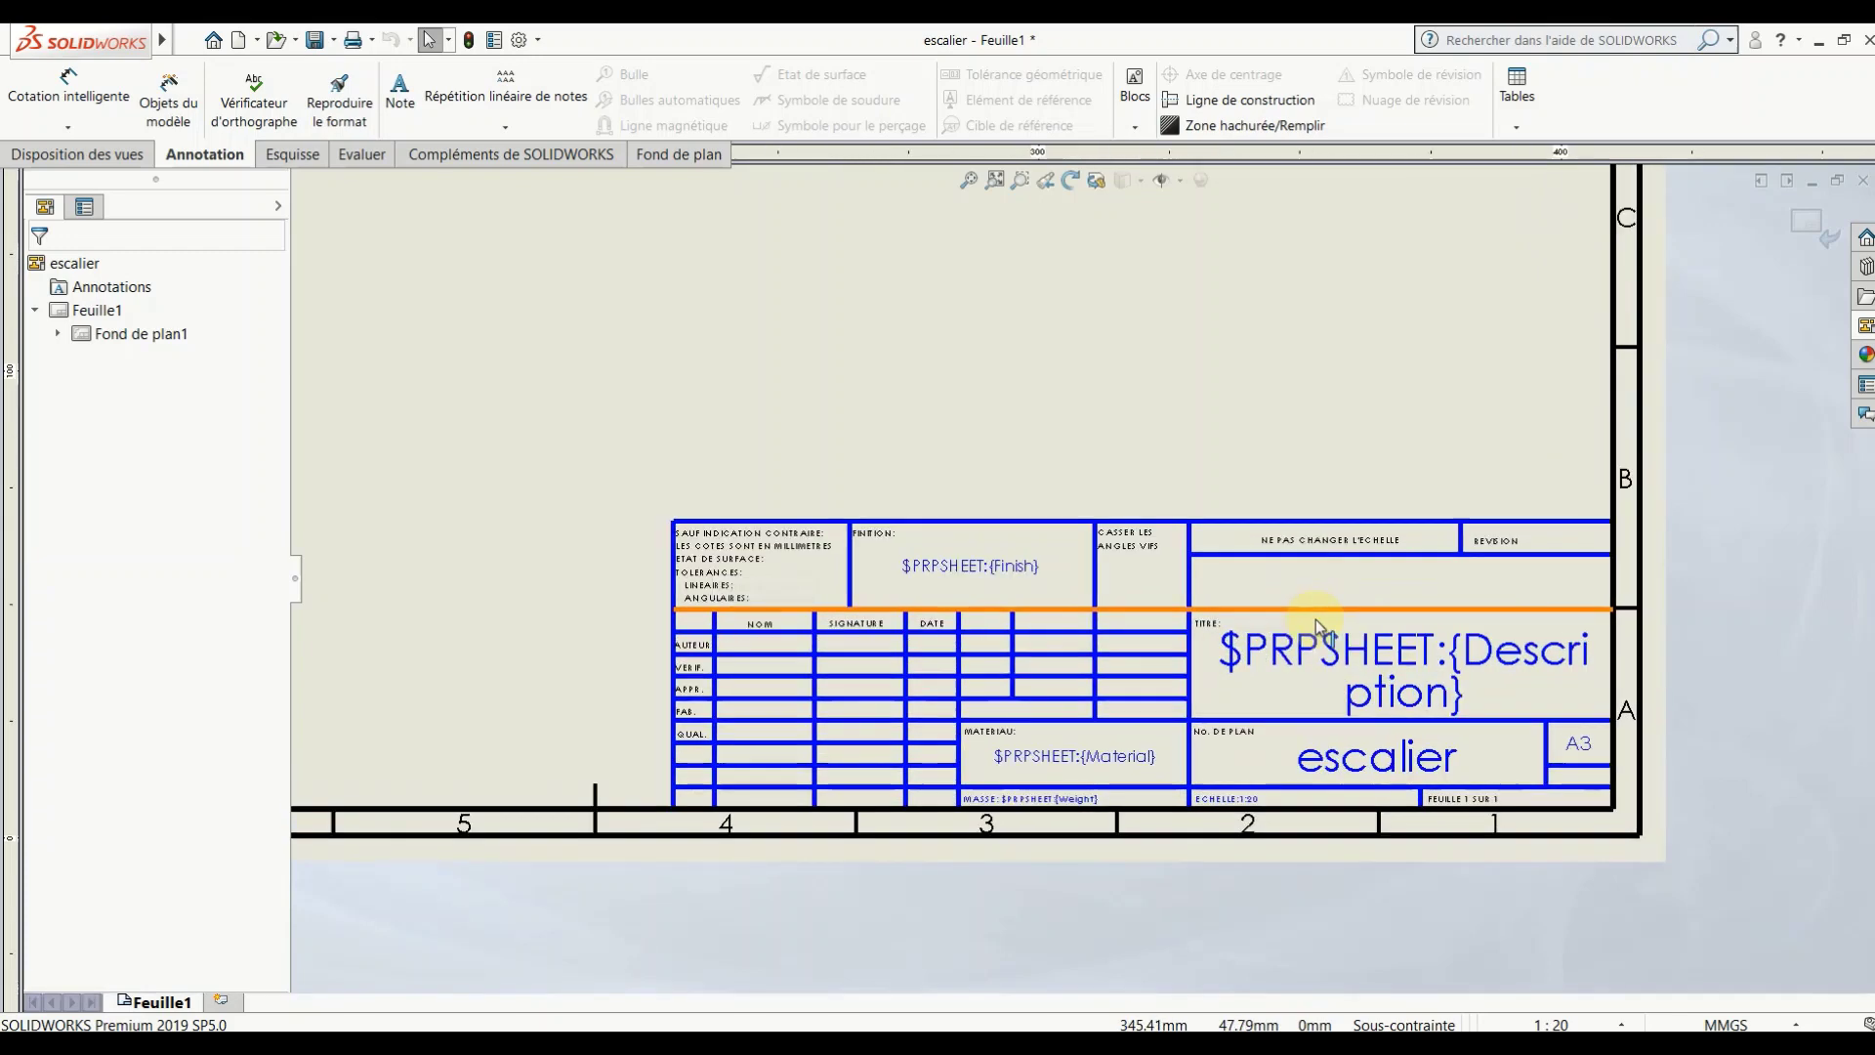
{"action": "left_click", "coordinate": [1364, 554]}
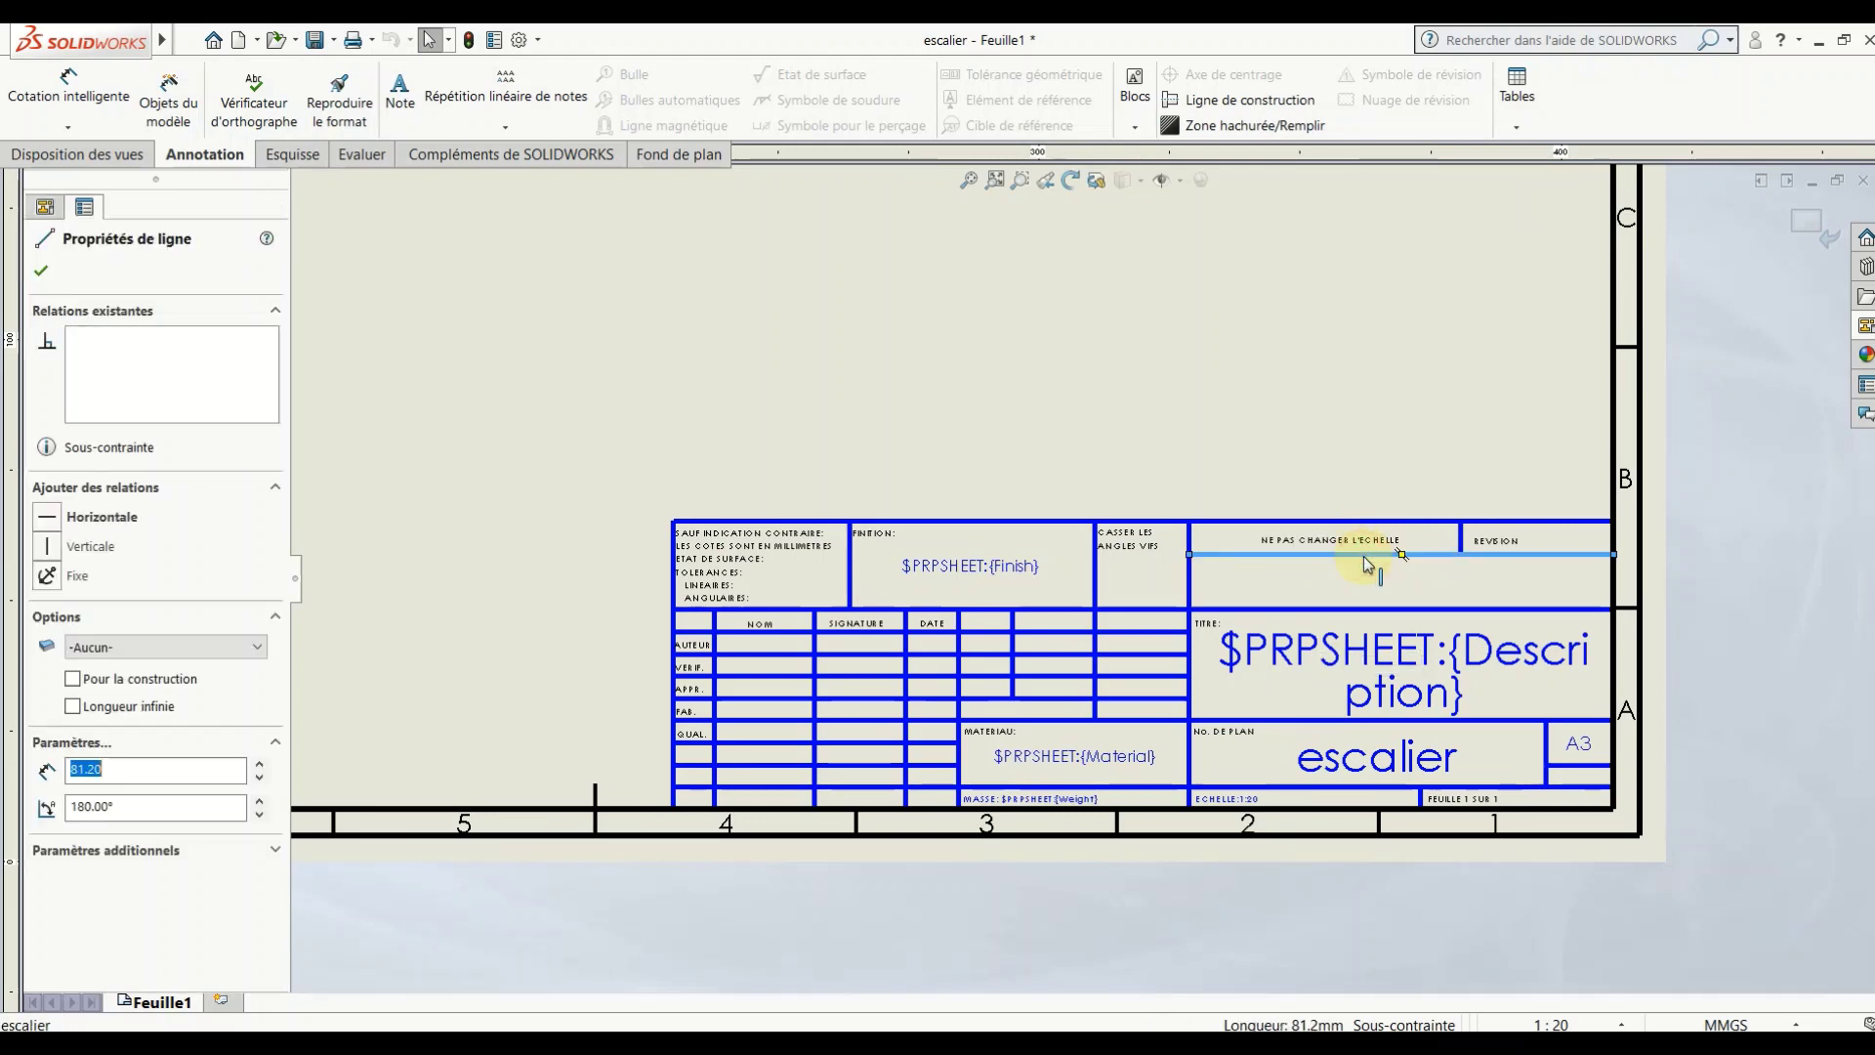
{"action": "key", "text": "Delete"}
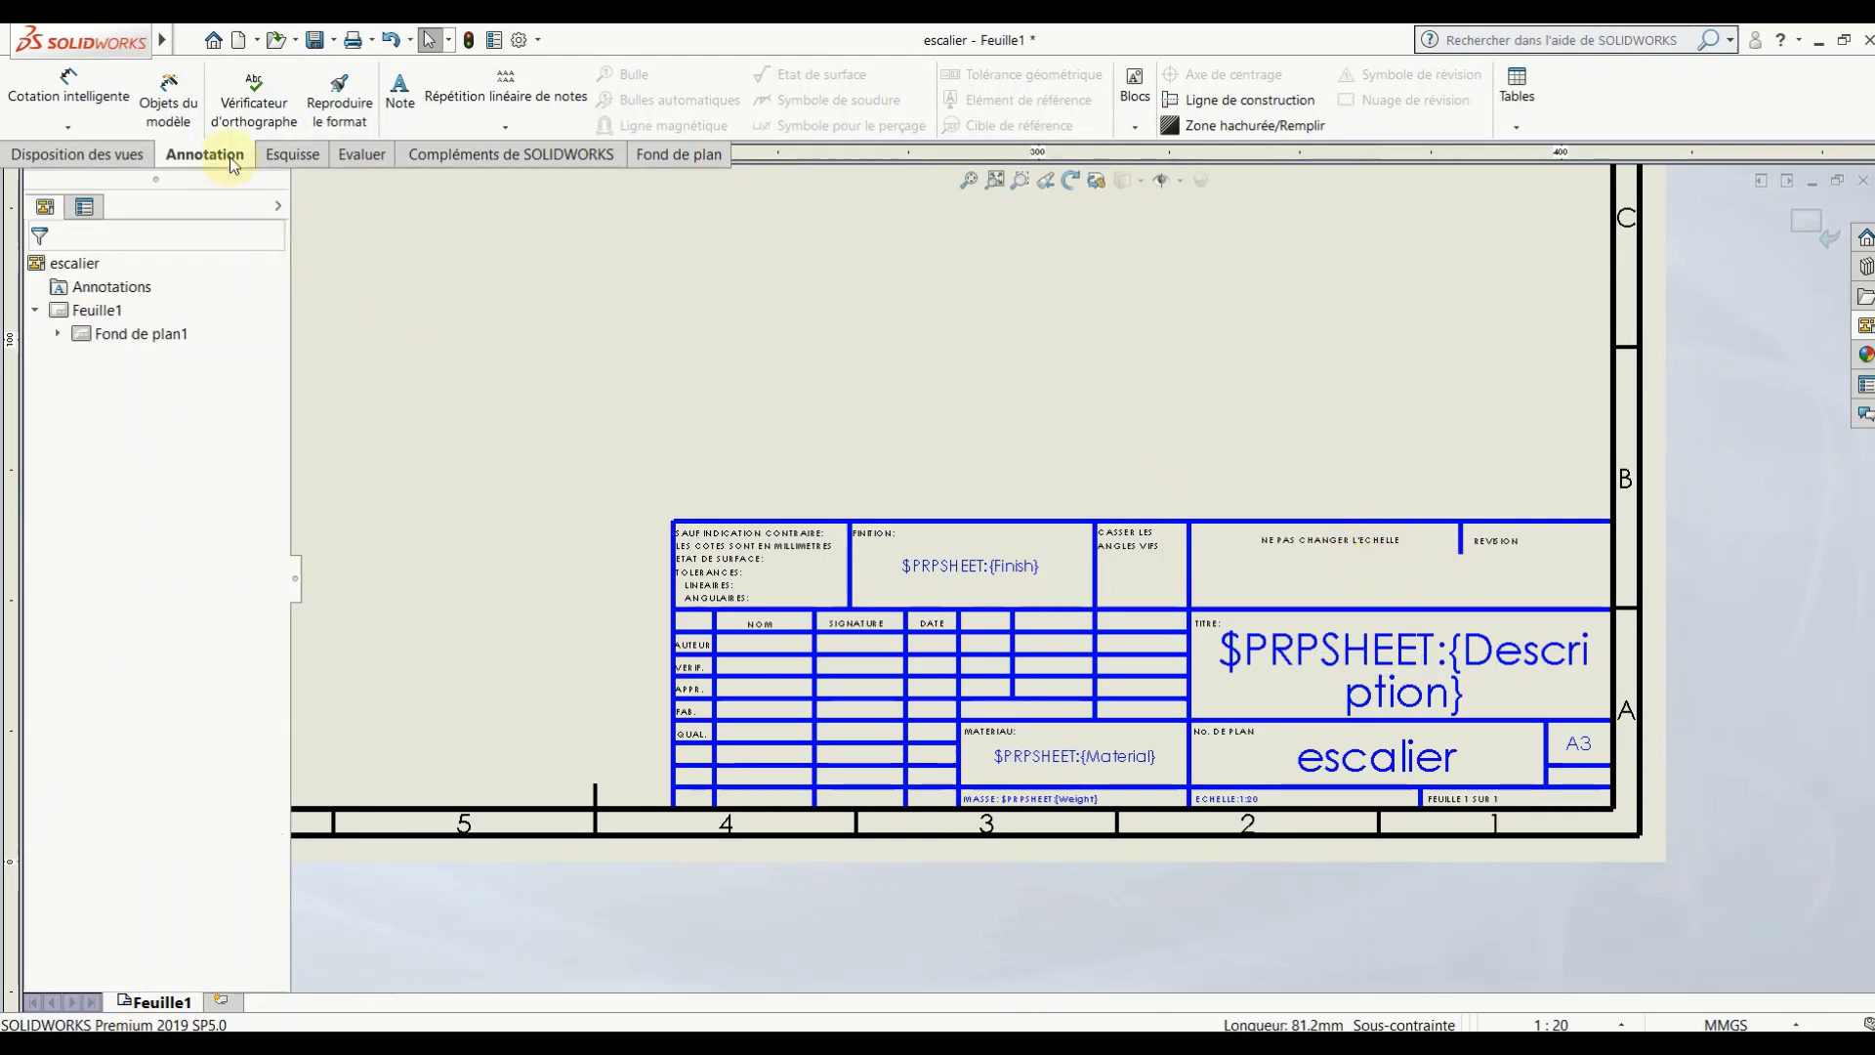
Step: Extend the line beside REVISION to close its cell and delete the REVISION note
{"action": "left_click", "coordinate": [291, 155]}
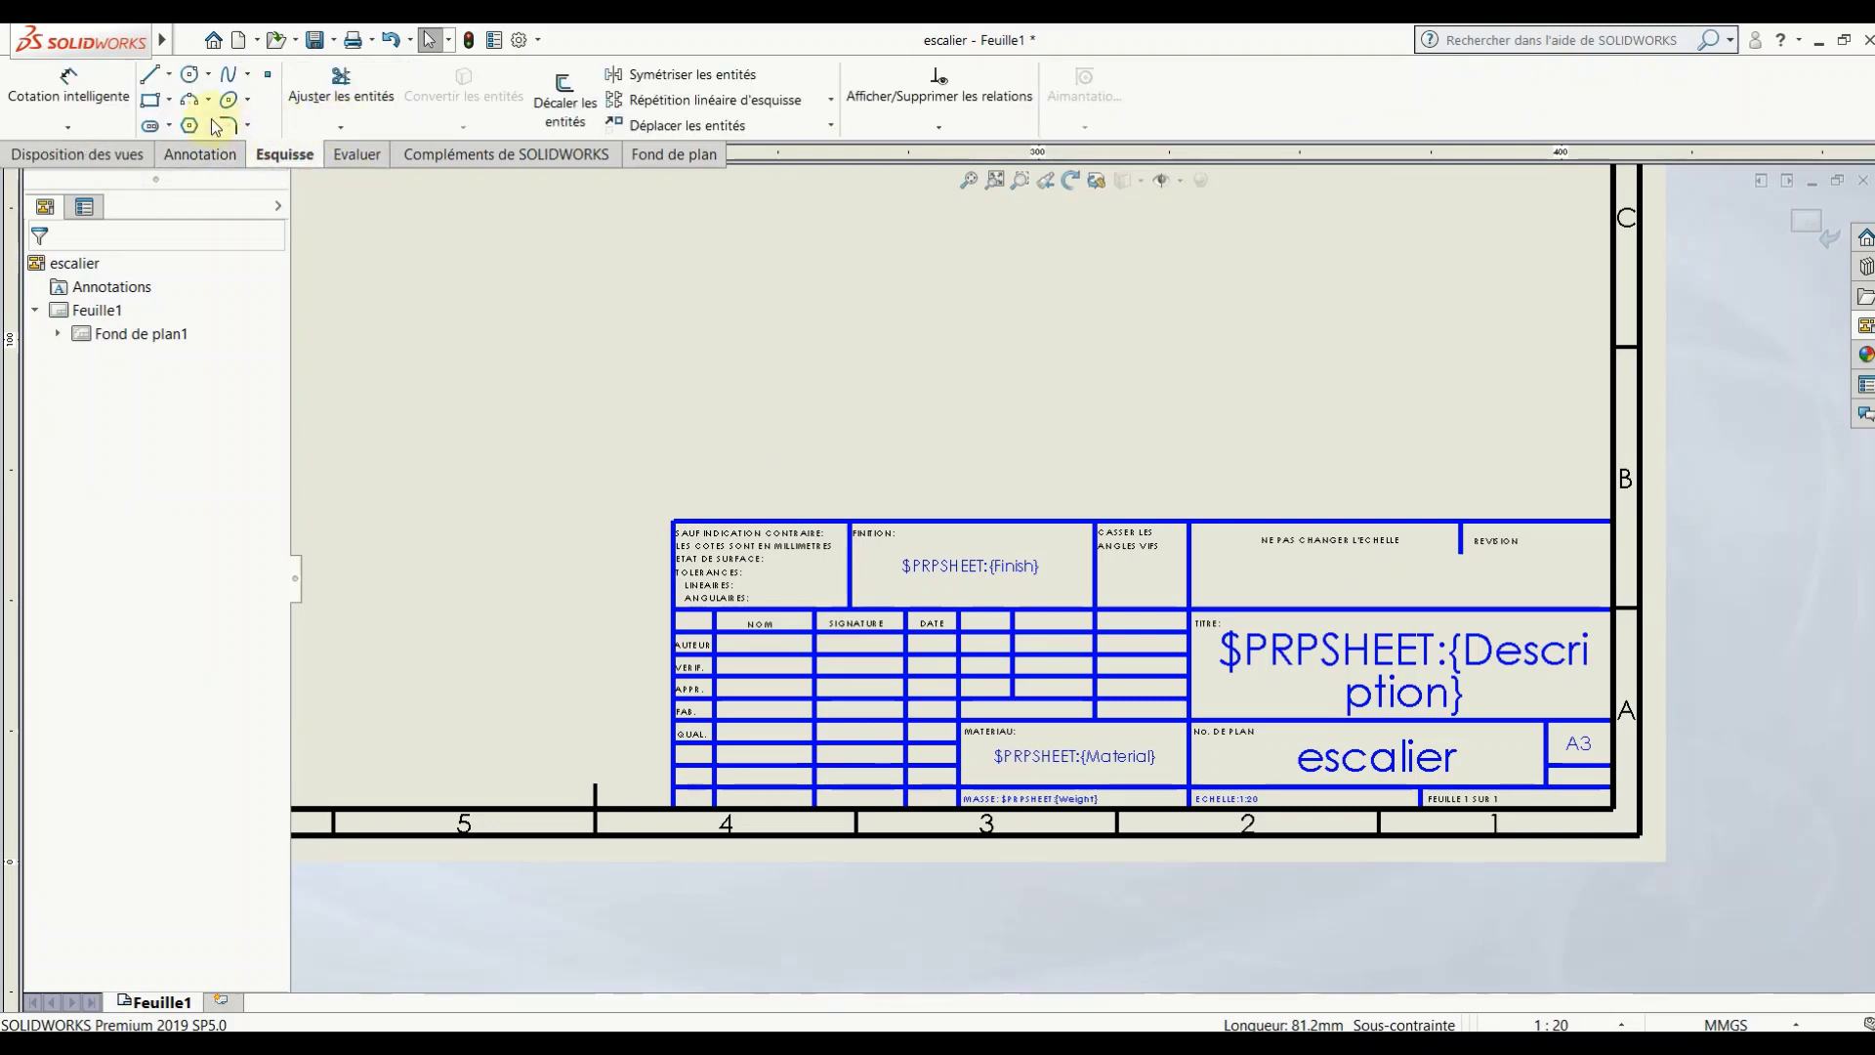
{"action": "left_click", "coordinate": [341, 127]}
{"action": "left_click", "coordinate": [357, 177]}
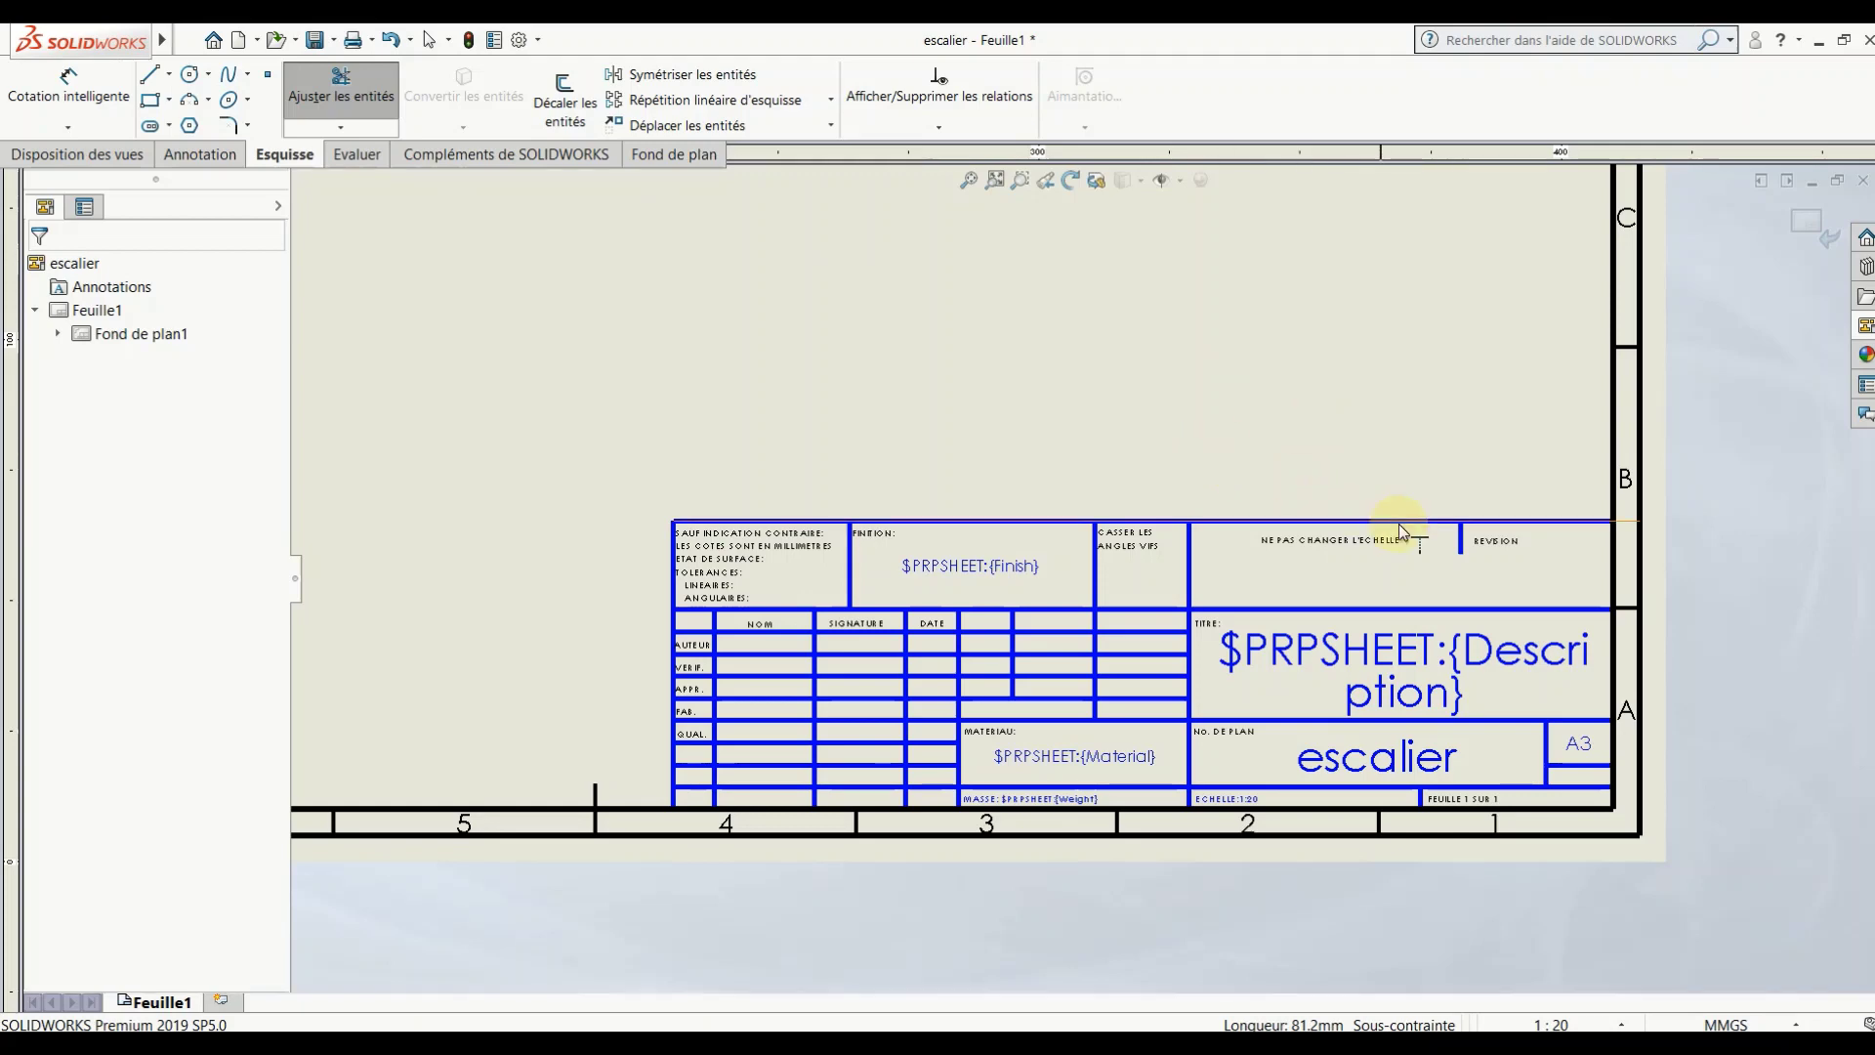
{"action": "left_click", "coordinate": [1461, 547]}
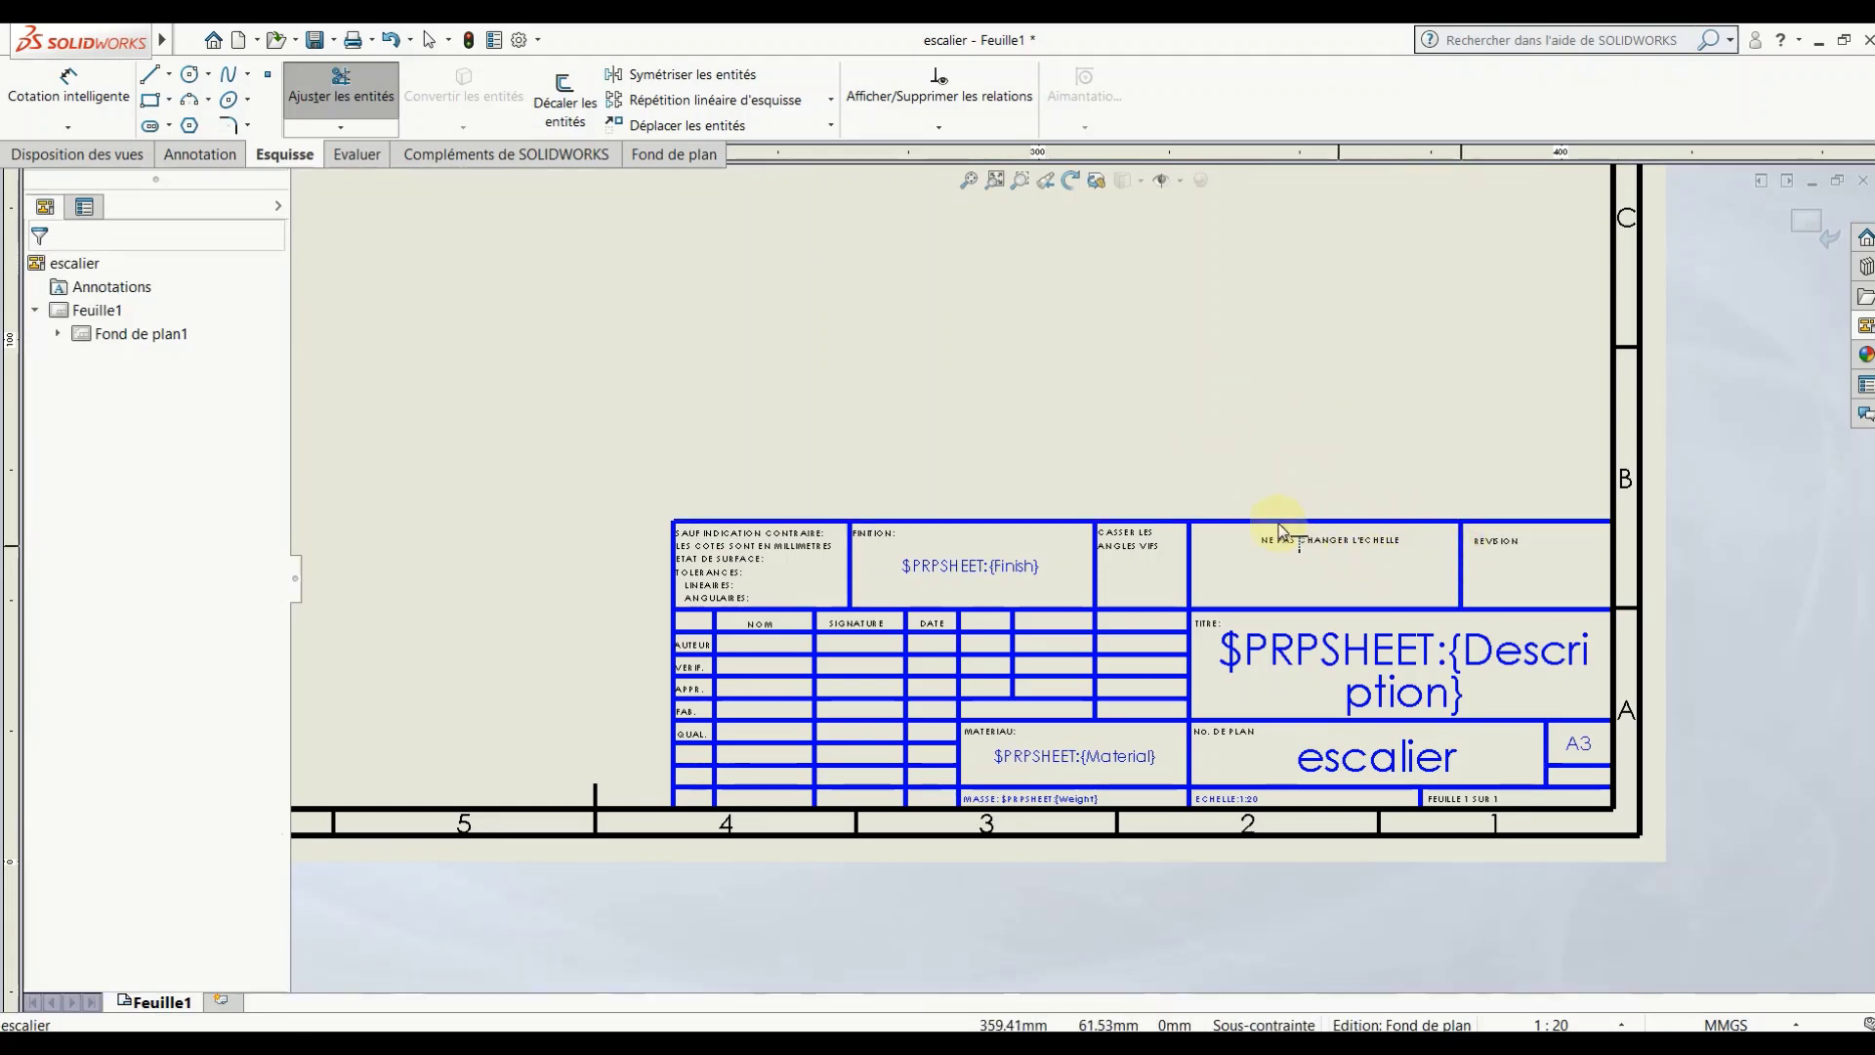
{"action": "key", "text": "Escape"}
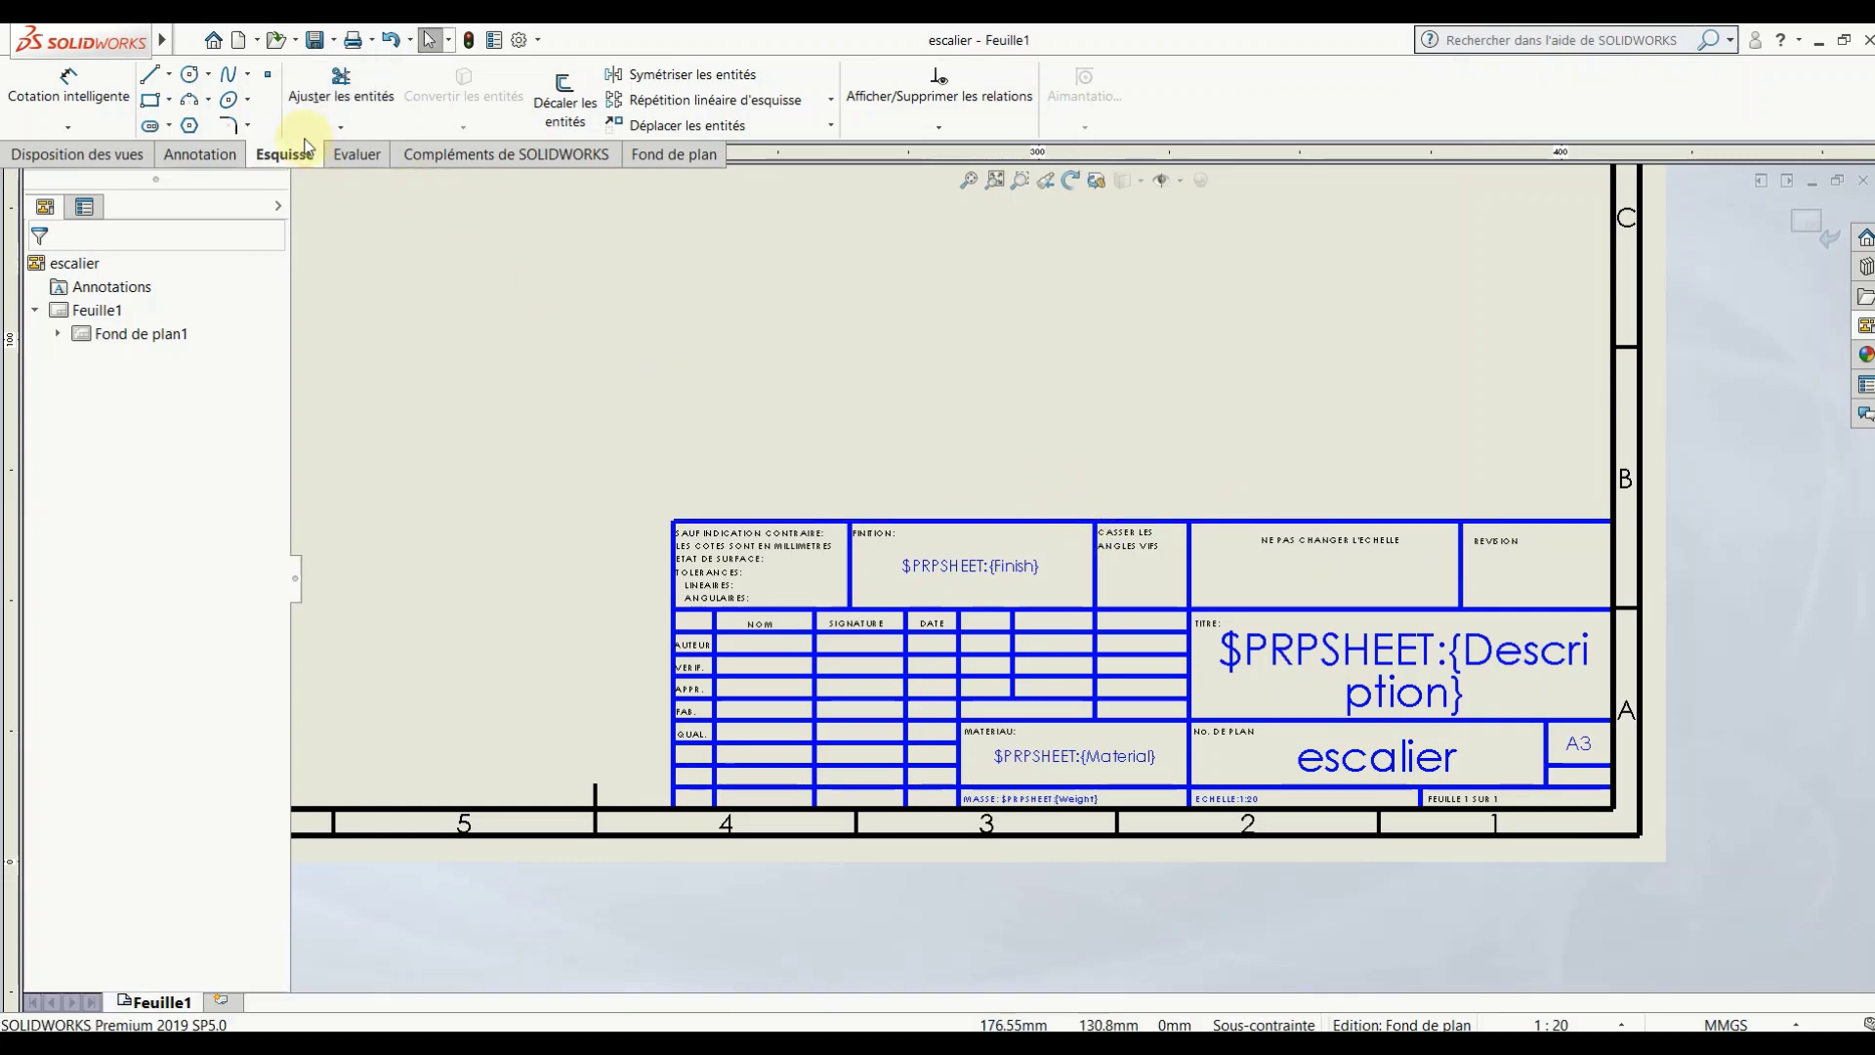
{"action": "left_click", "coordinate": [1497, 544]}
{"action": "key", "text": "Delete"}
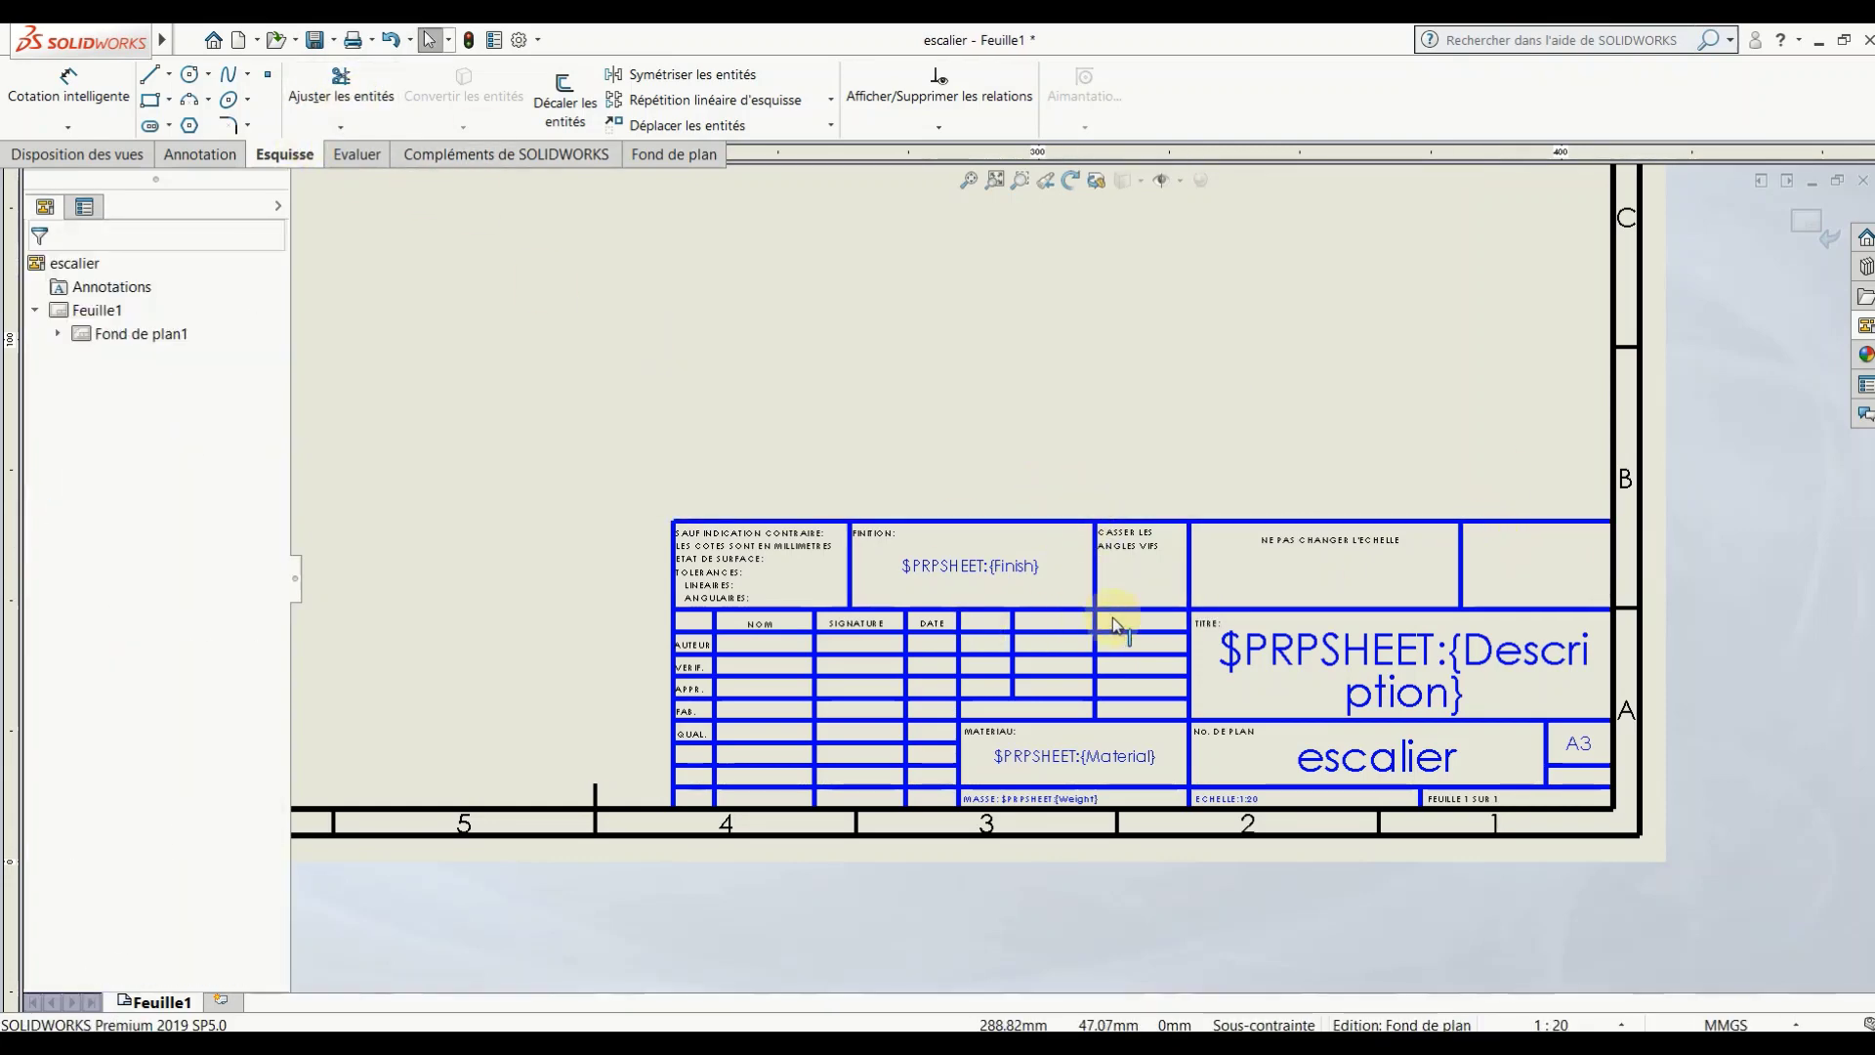
Step: Trim the title-block lines around the FINITION, sharp-edge and tolerance cells
{"action": "left_click", "coordinate": [352, 112]}
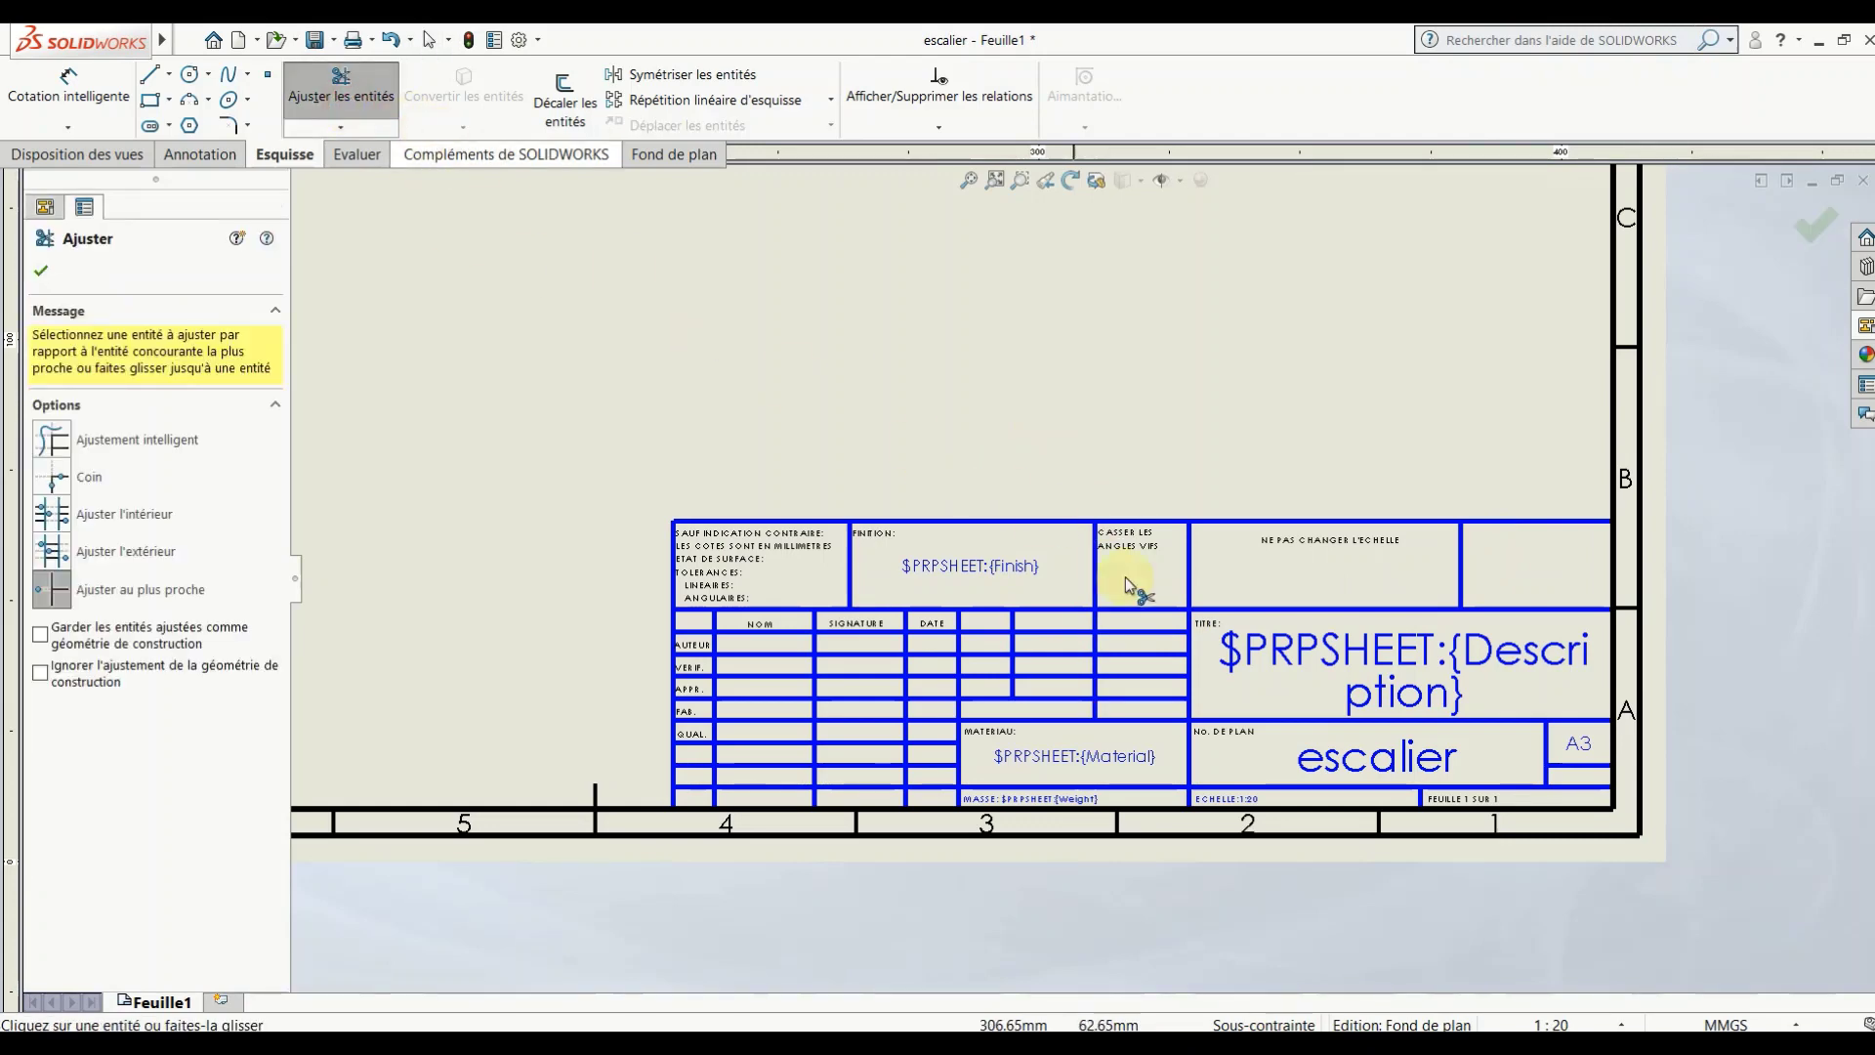
{"action": "left_click", "coordinate": [1094, 570]}
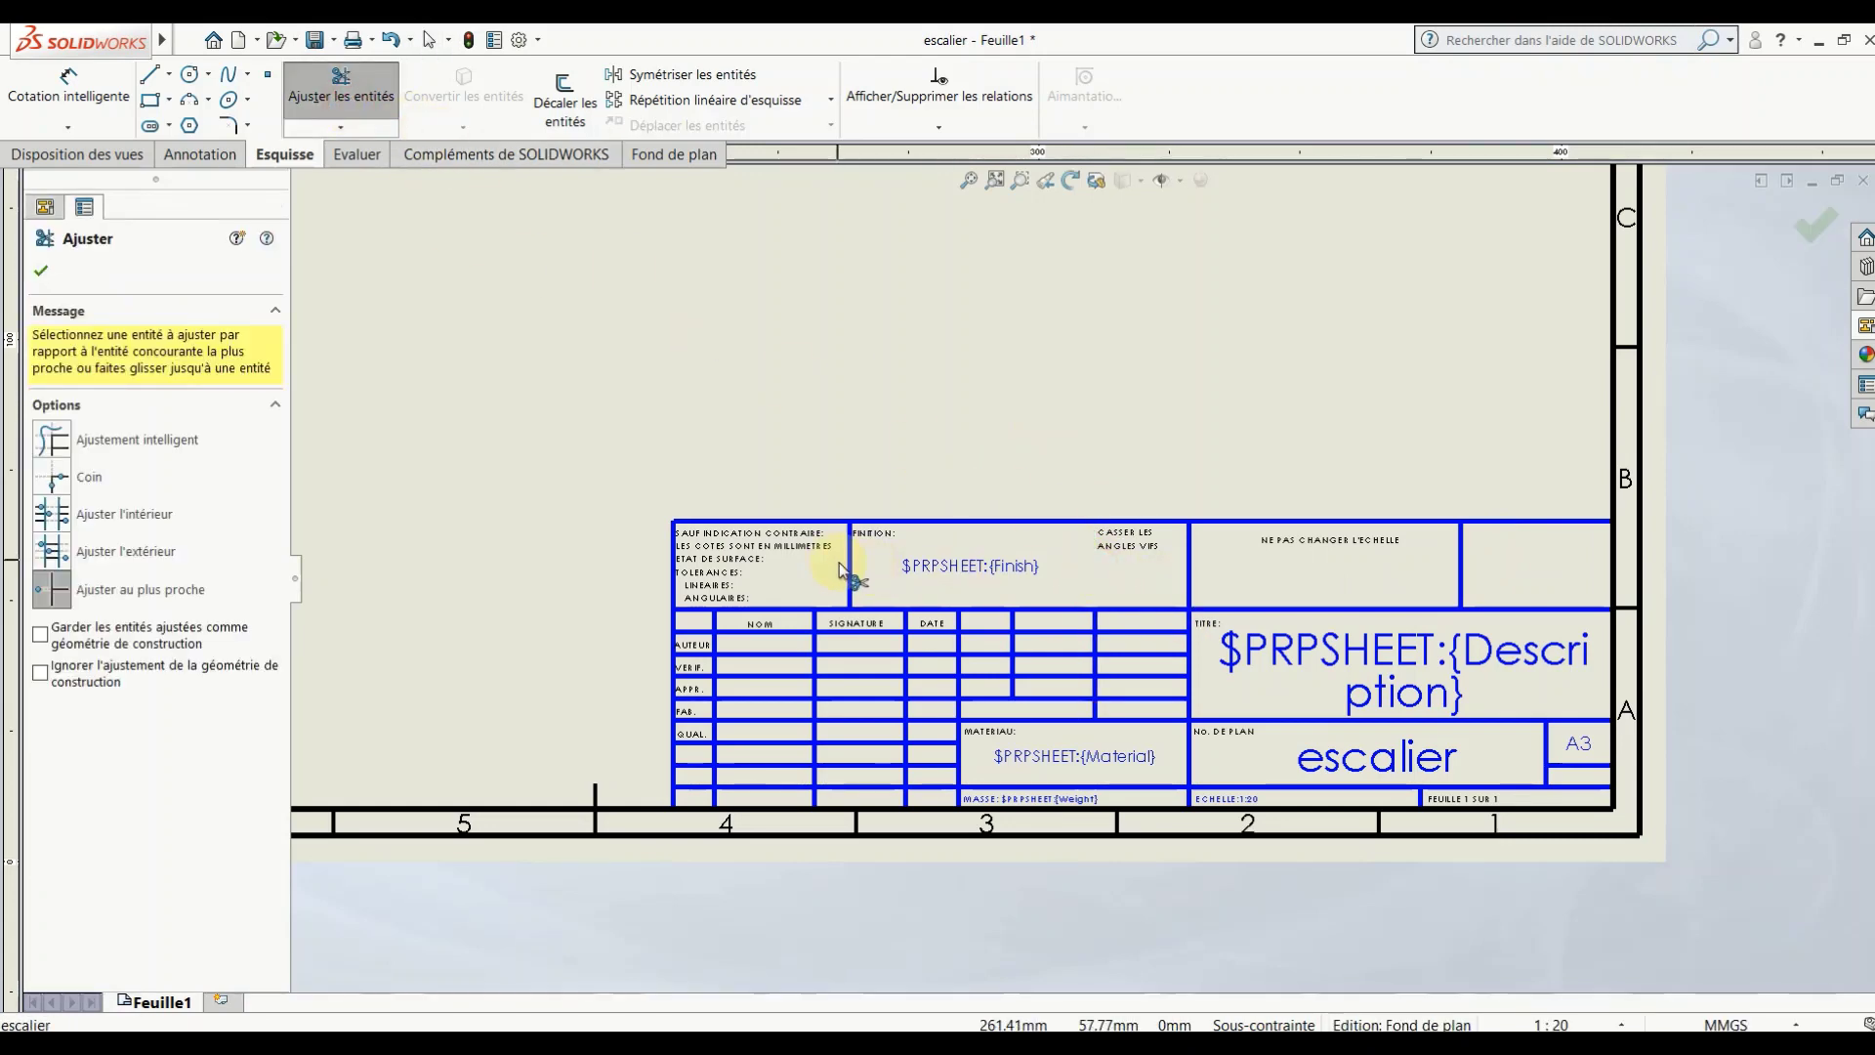
{"action": "left_click", "coordinate": [846, 571]}
{"action": "left_click", "coordinate": [939, 523]}
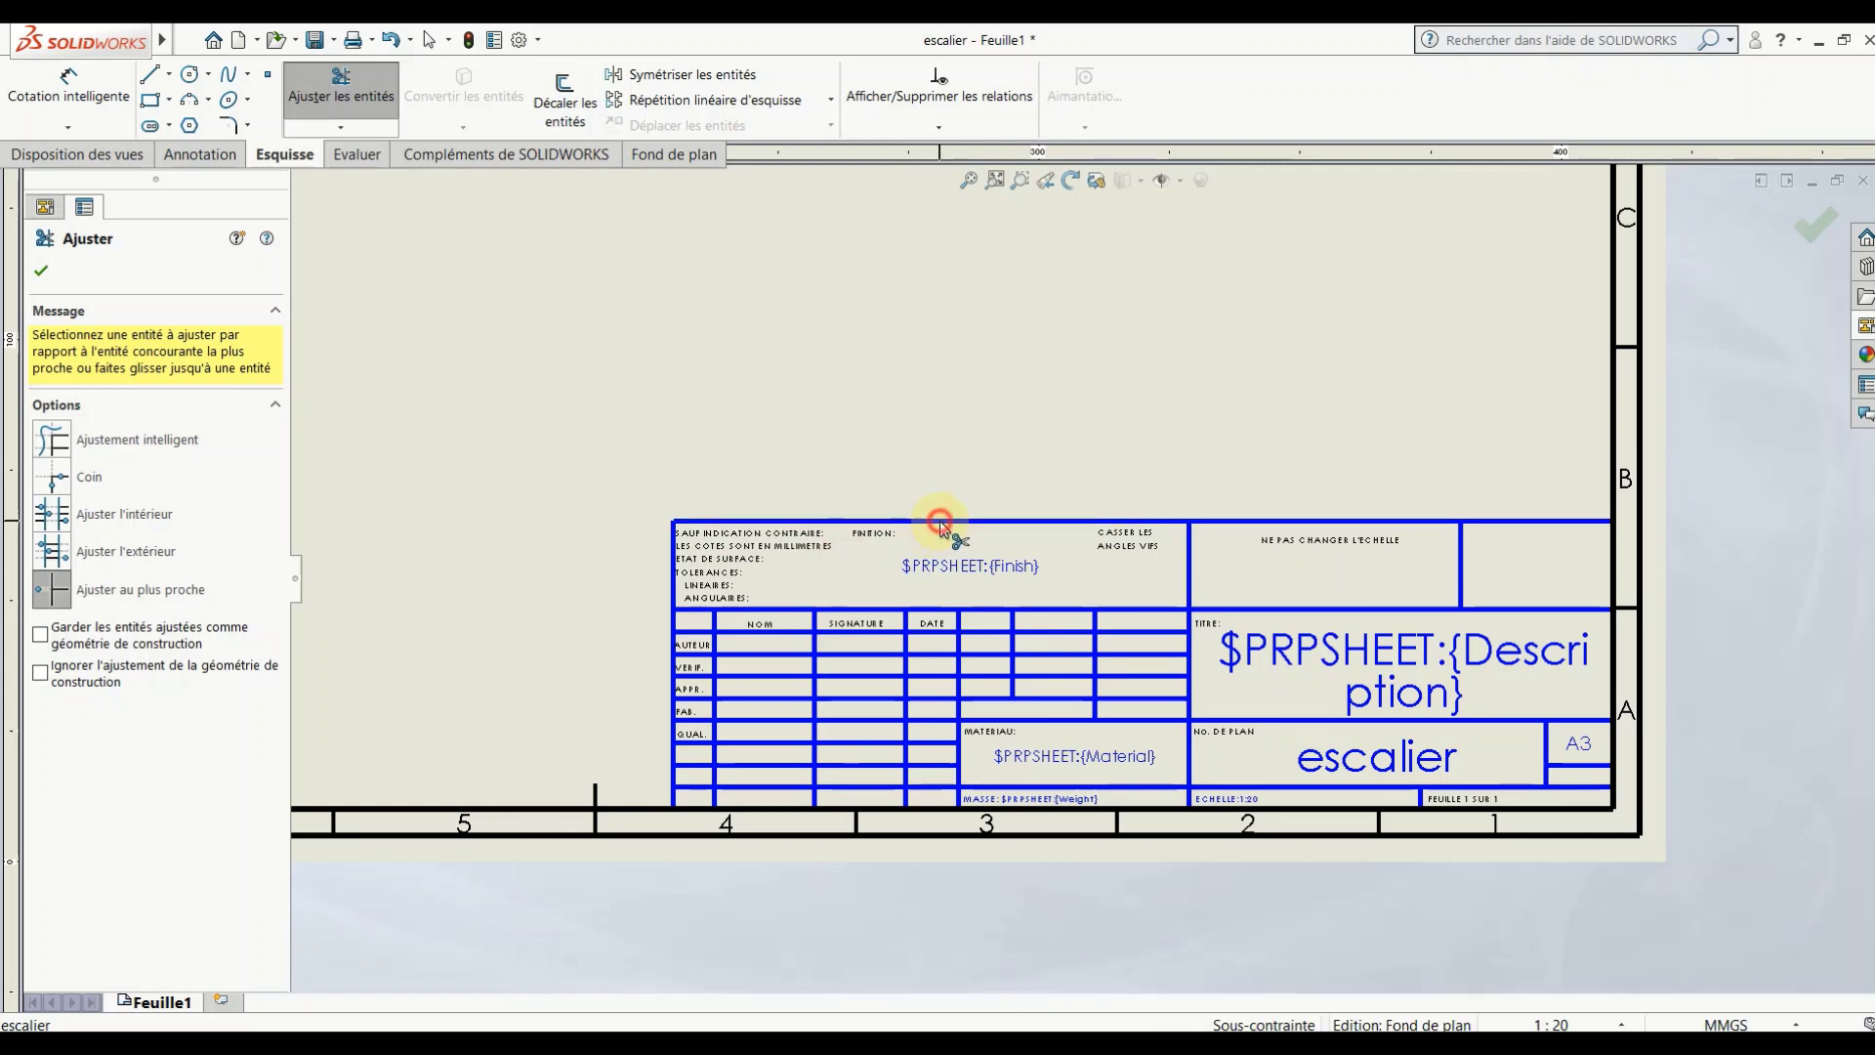
{"action": "left_click", "coordinate": [673, 574]}
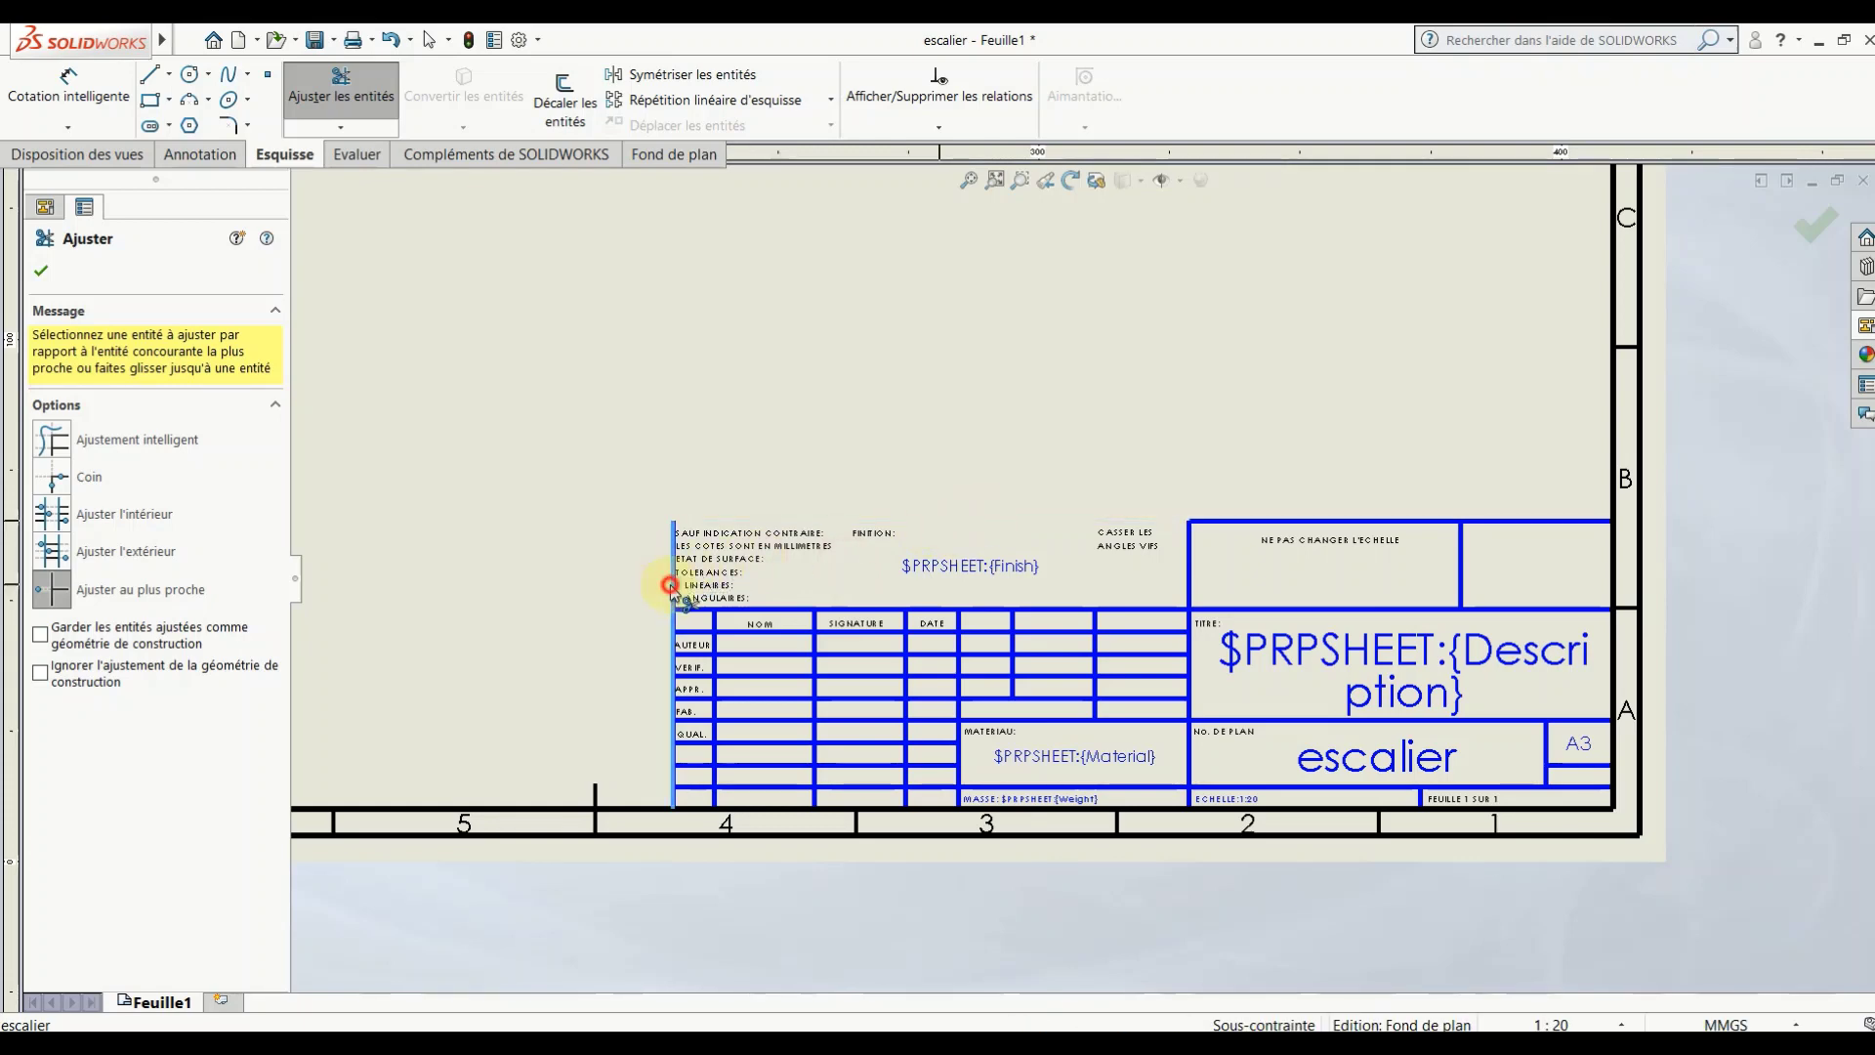
{"action": "key", "text": "Escape"}
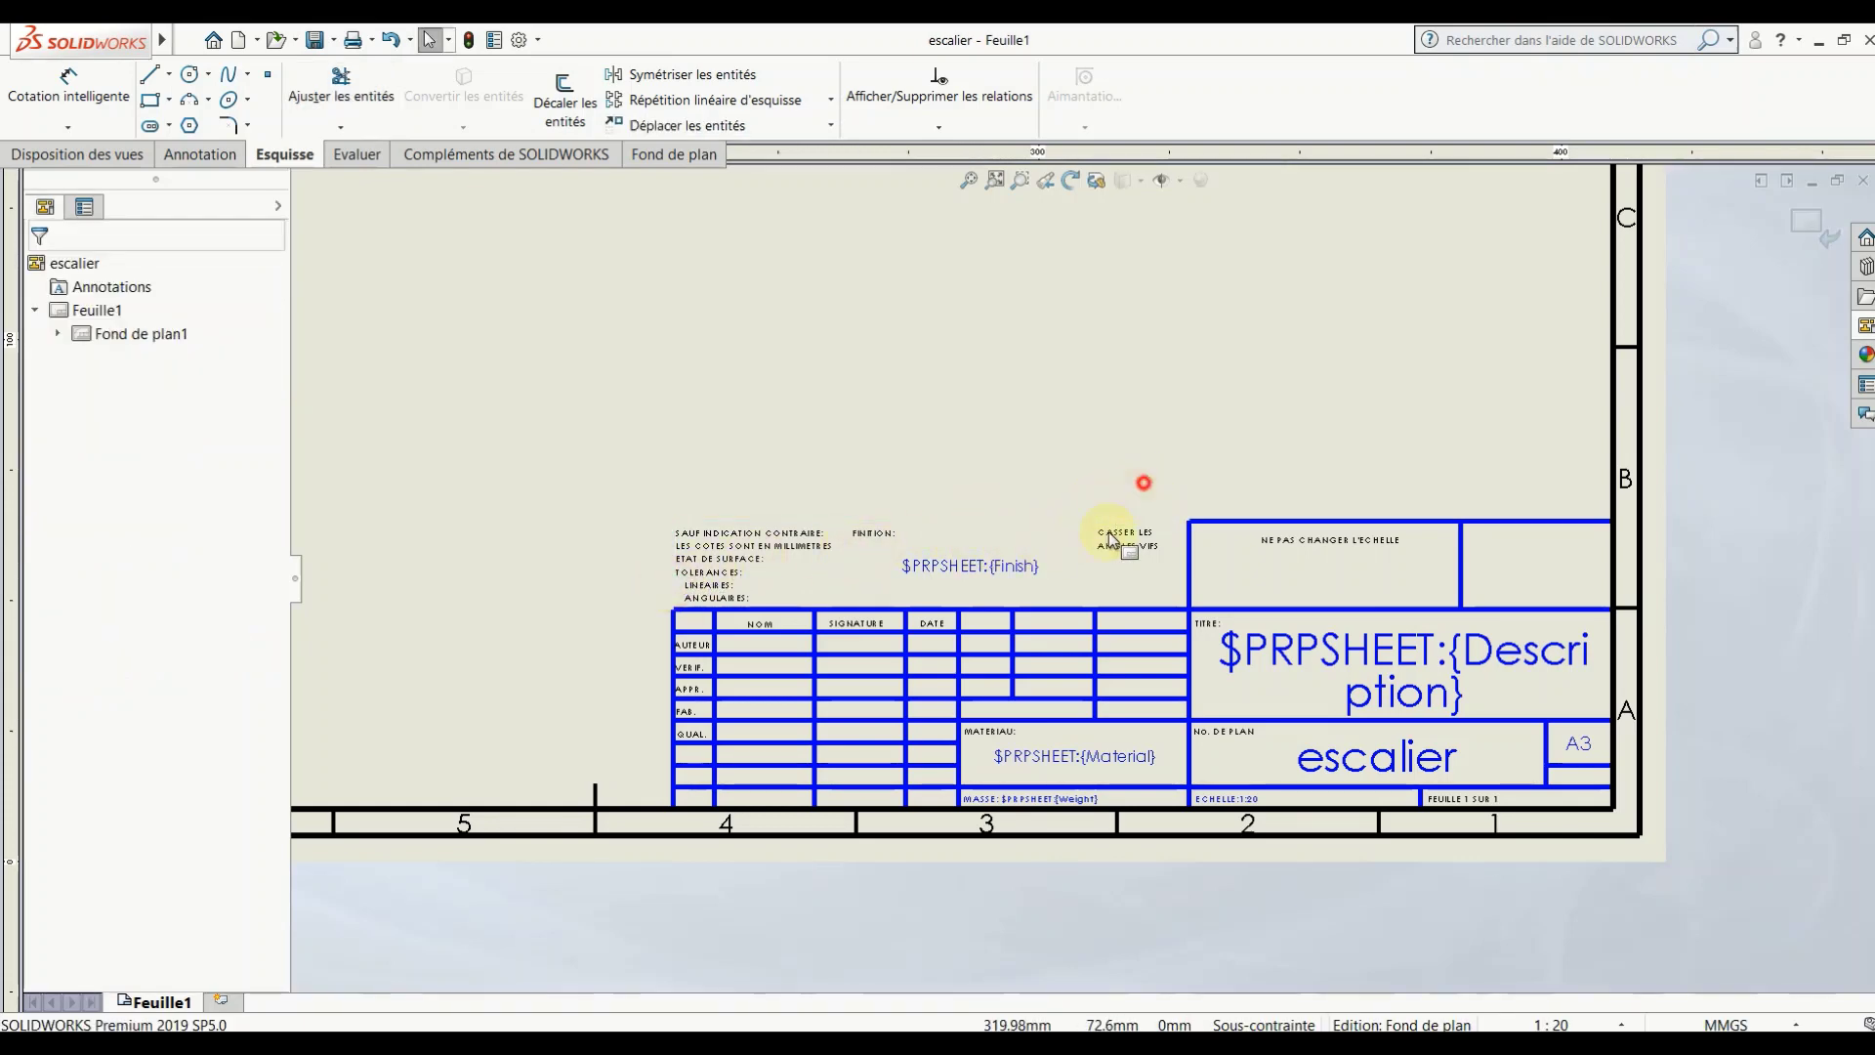
Step: Delete the leftover tolerance notes and the 'NE PAS CHANGER L'ECHELLE' note
{"action": "left_click", "coordinate": [635, 585]}
{"action": "key", "text": "Delete"}
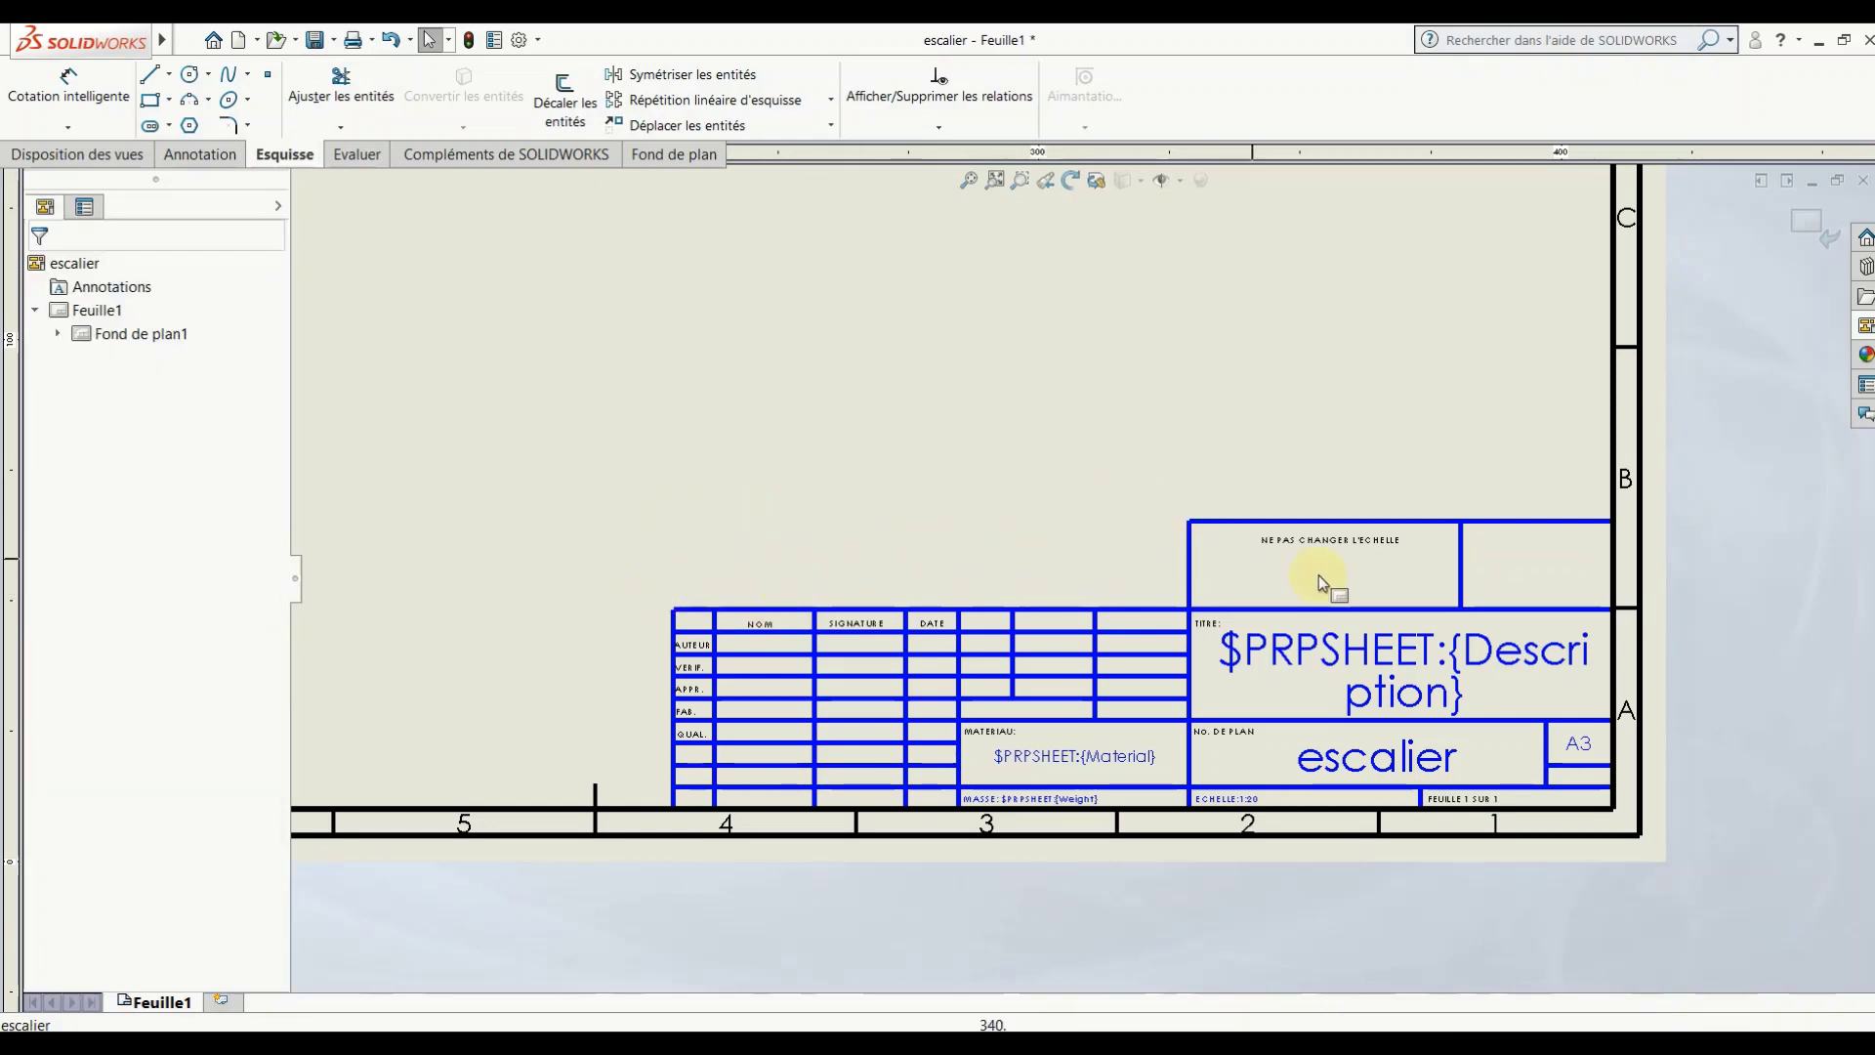
{"action": "left_click", "coordinate": [1379, 540]}
{"action": "key", "text": "Delete"}
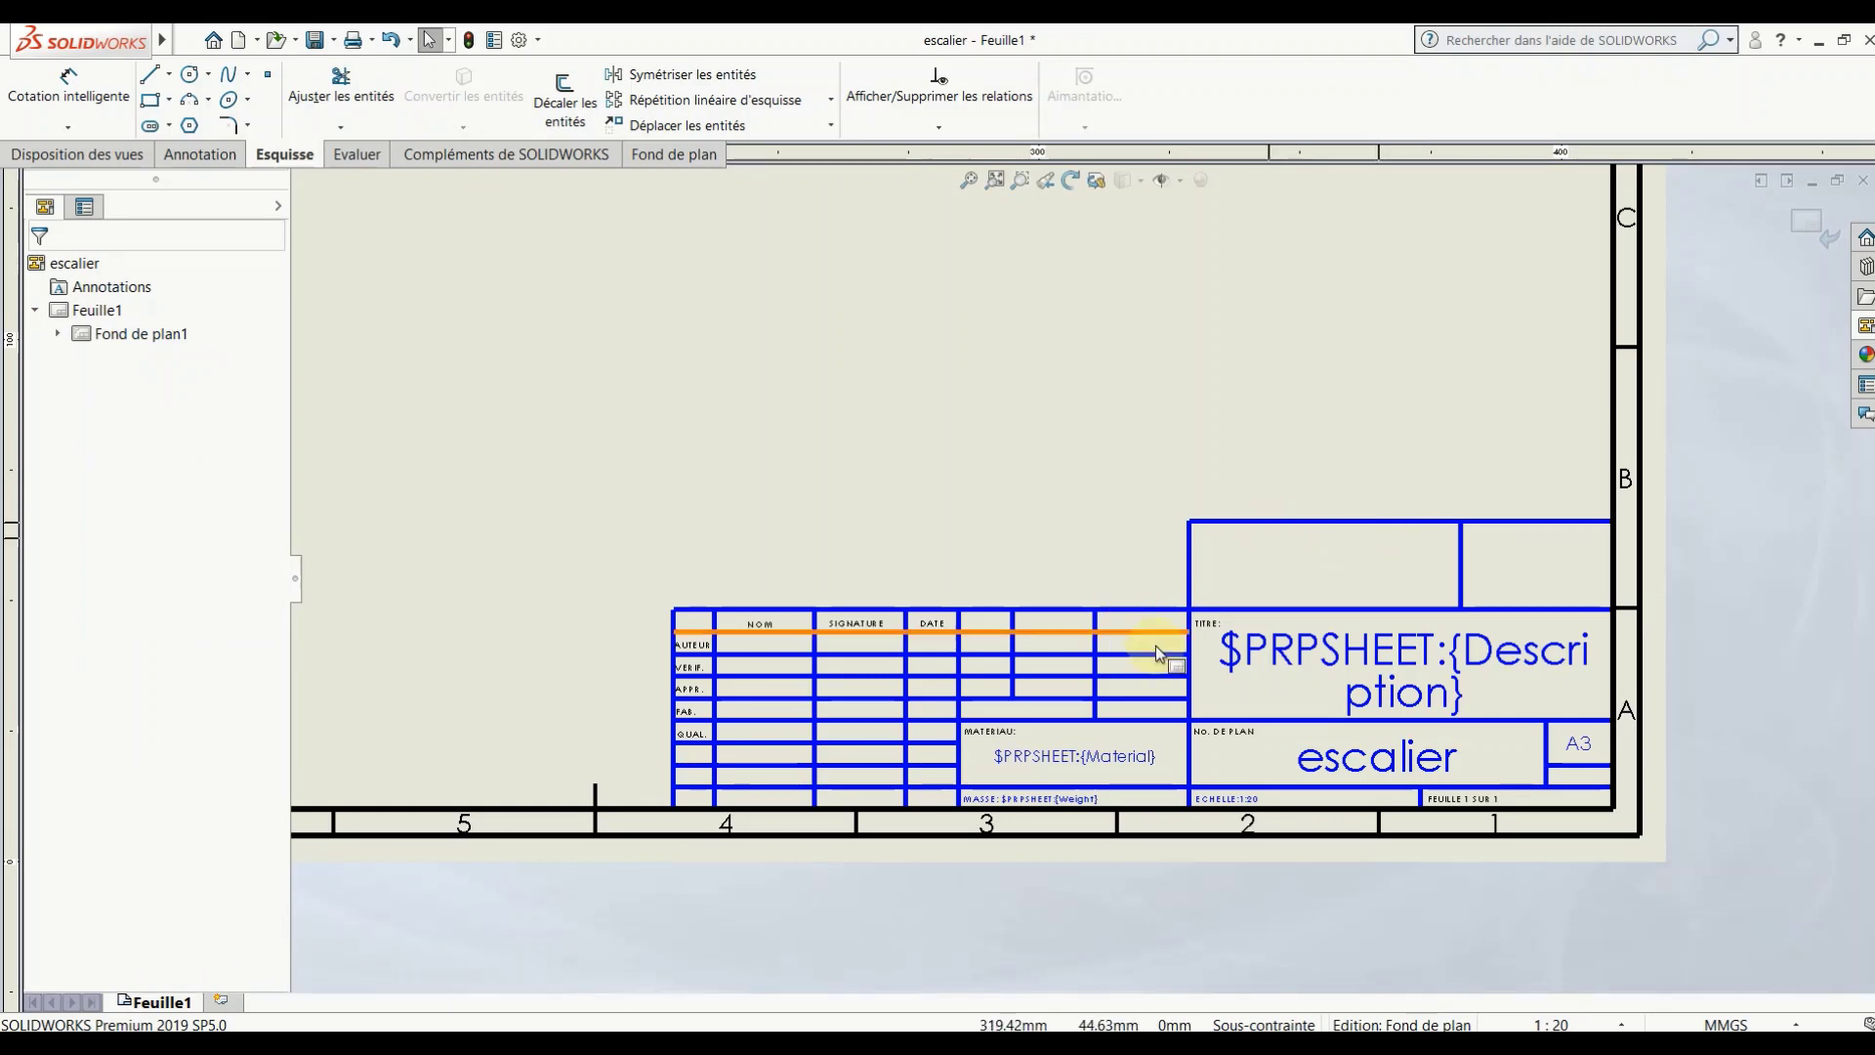
{"action": "scroll", "coordinate": [1172, 645], "scroll_direction": "up", "scroll_amount": 1}
{"action": "scroll", "coordinate": [1214, 473], "scroll_direction": "up", "scroll_amount": 1}
{"action": "scroll", "coordinate": [1216, 598], "scroll_direction": "up", "scroll_amount": 1}
{"action": "scroll", "coordinate": [1216, 598], "scroll_direction": "up", "scroll_amount": 1}
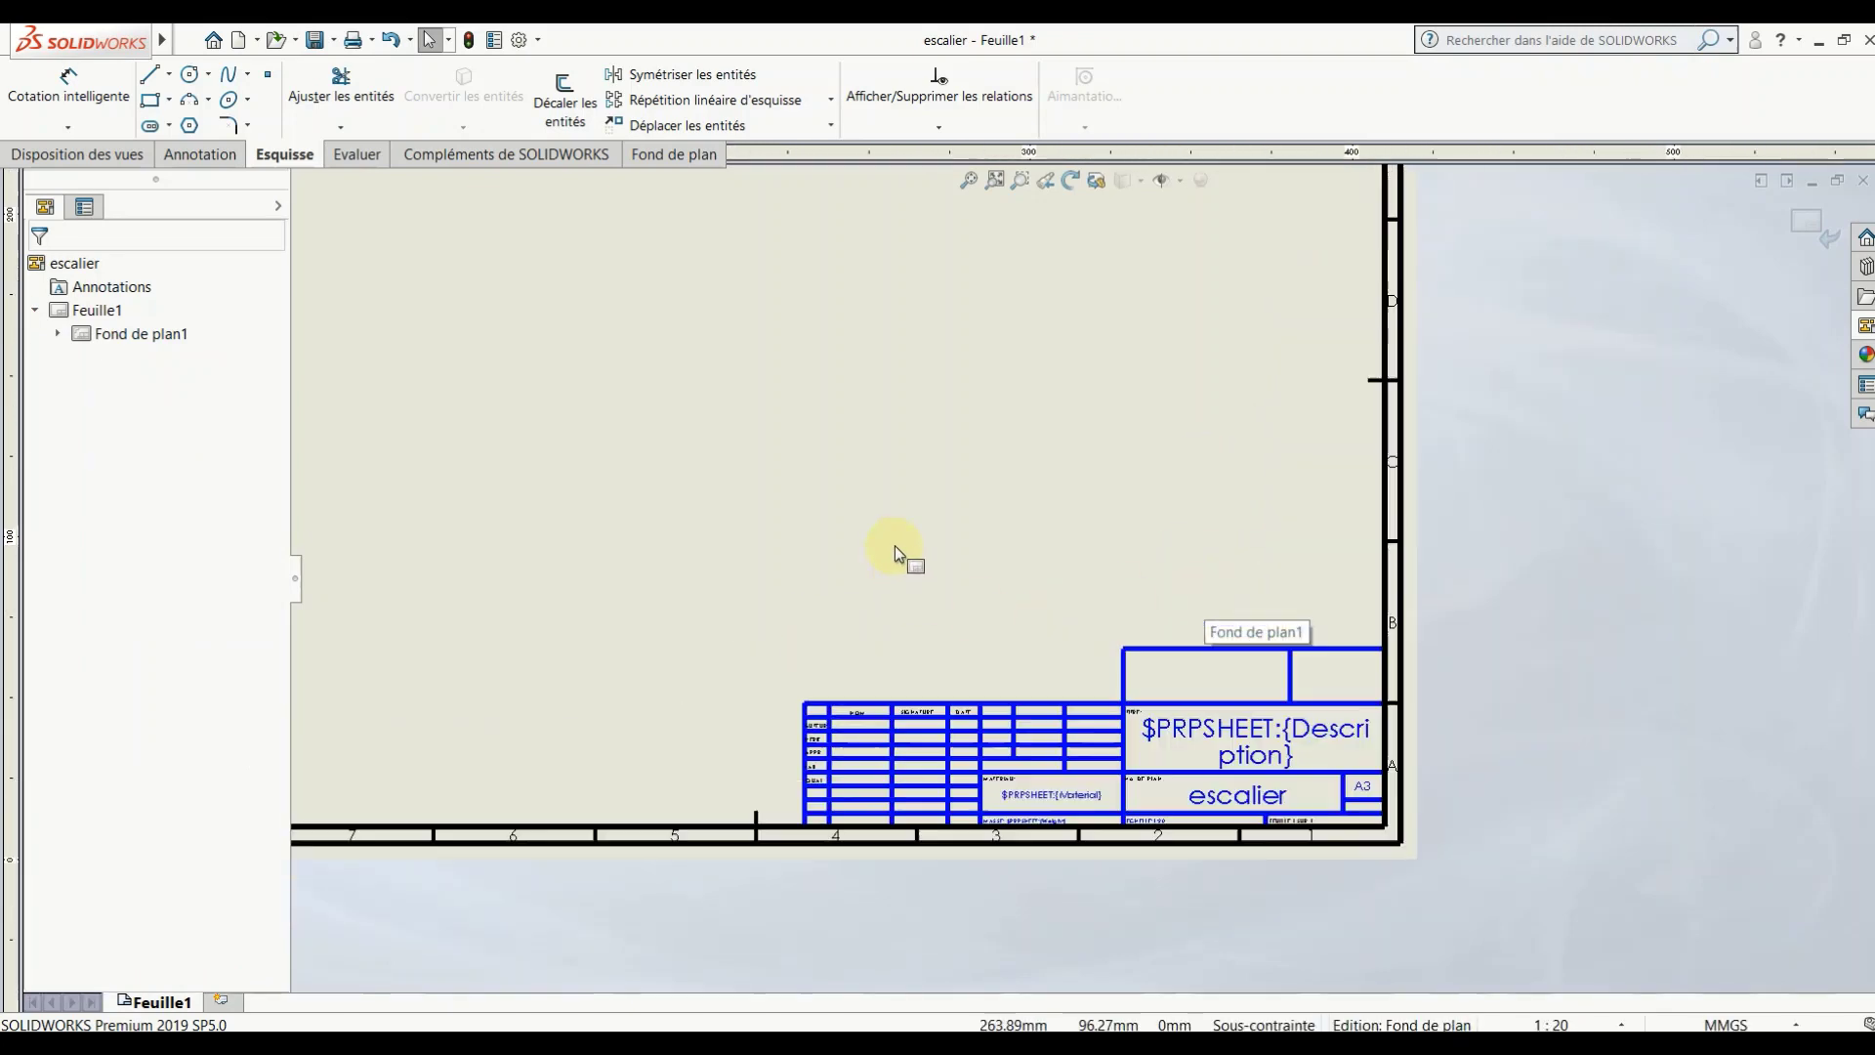
{"action": "scroll", "coordinate": [987, 584], "scroll_direction": "down", "scroll_amount": 2}
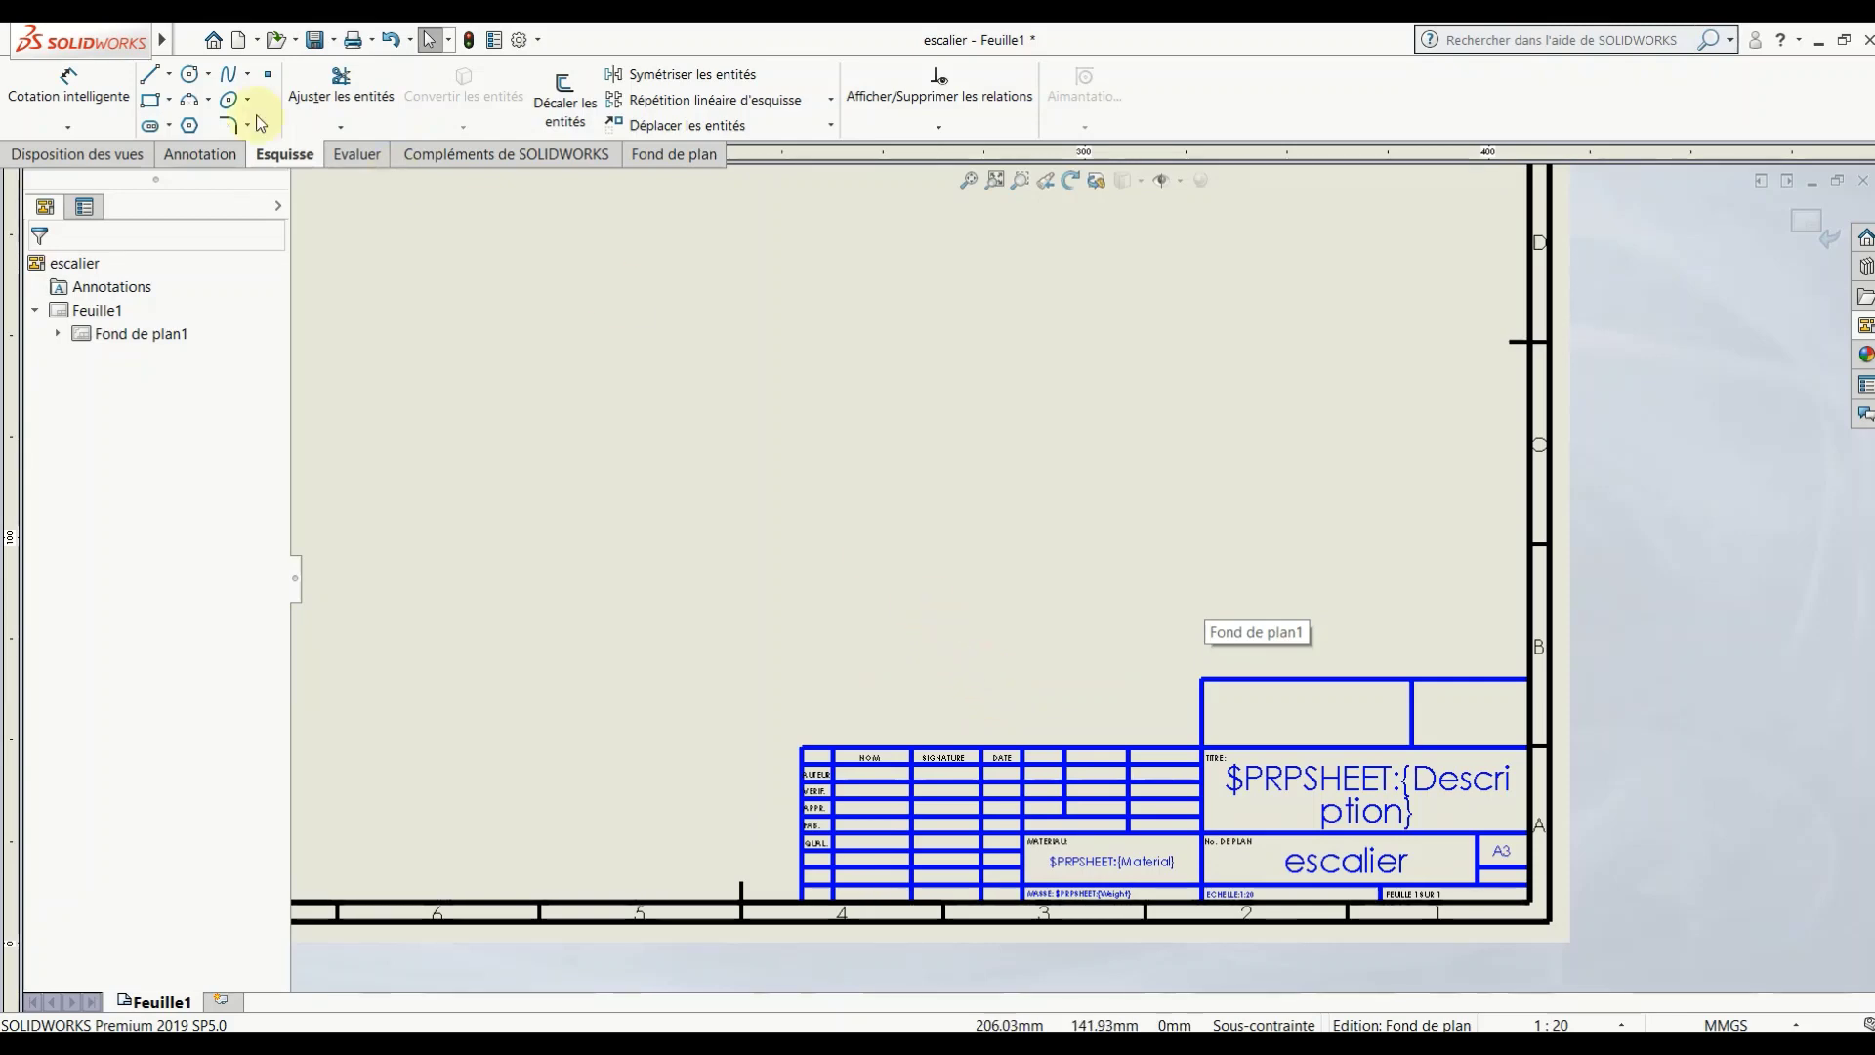
Step: Insert the 'faire progresser nos clients (6)' picture at high resolution
{"action": "mouse_move", "coordinate": [161, 39]}
{"action": "left_click", "coordinate": [371, 41]}
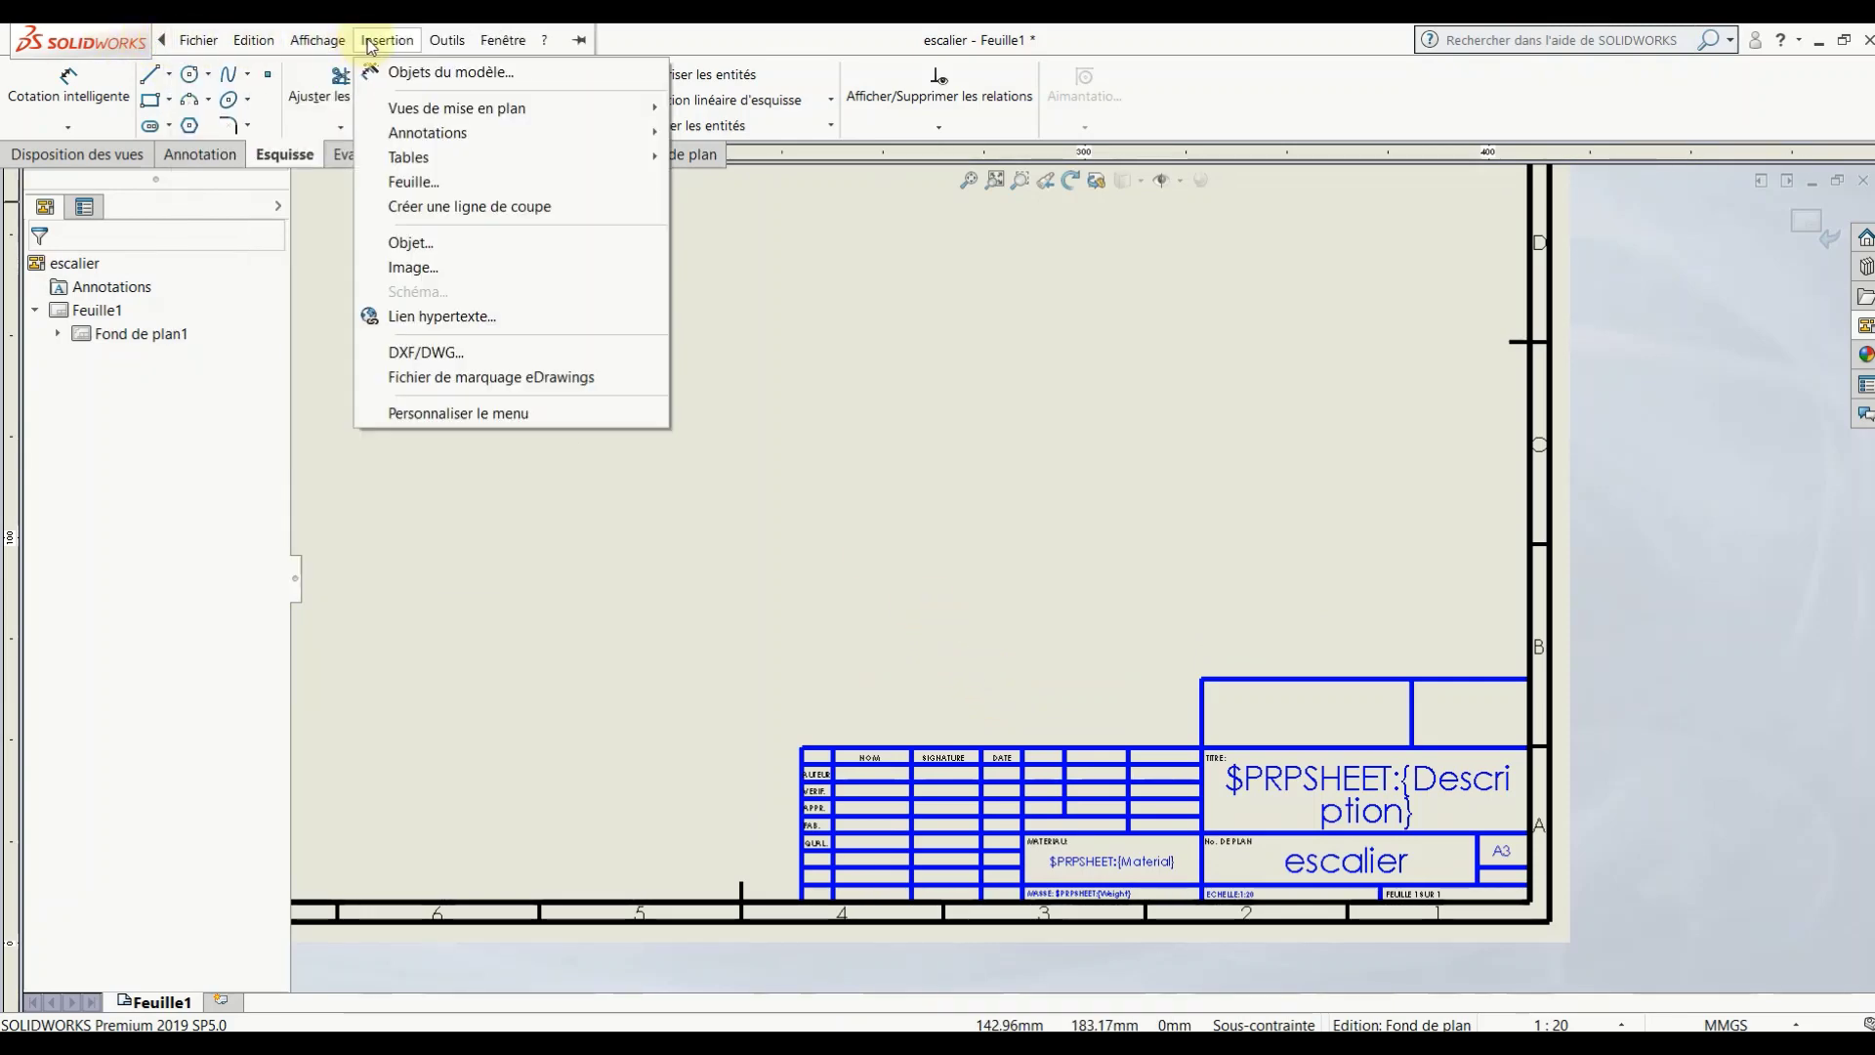
{"action": "left_click", "coordinate": [443, 267]}
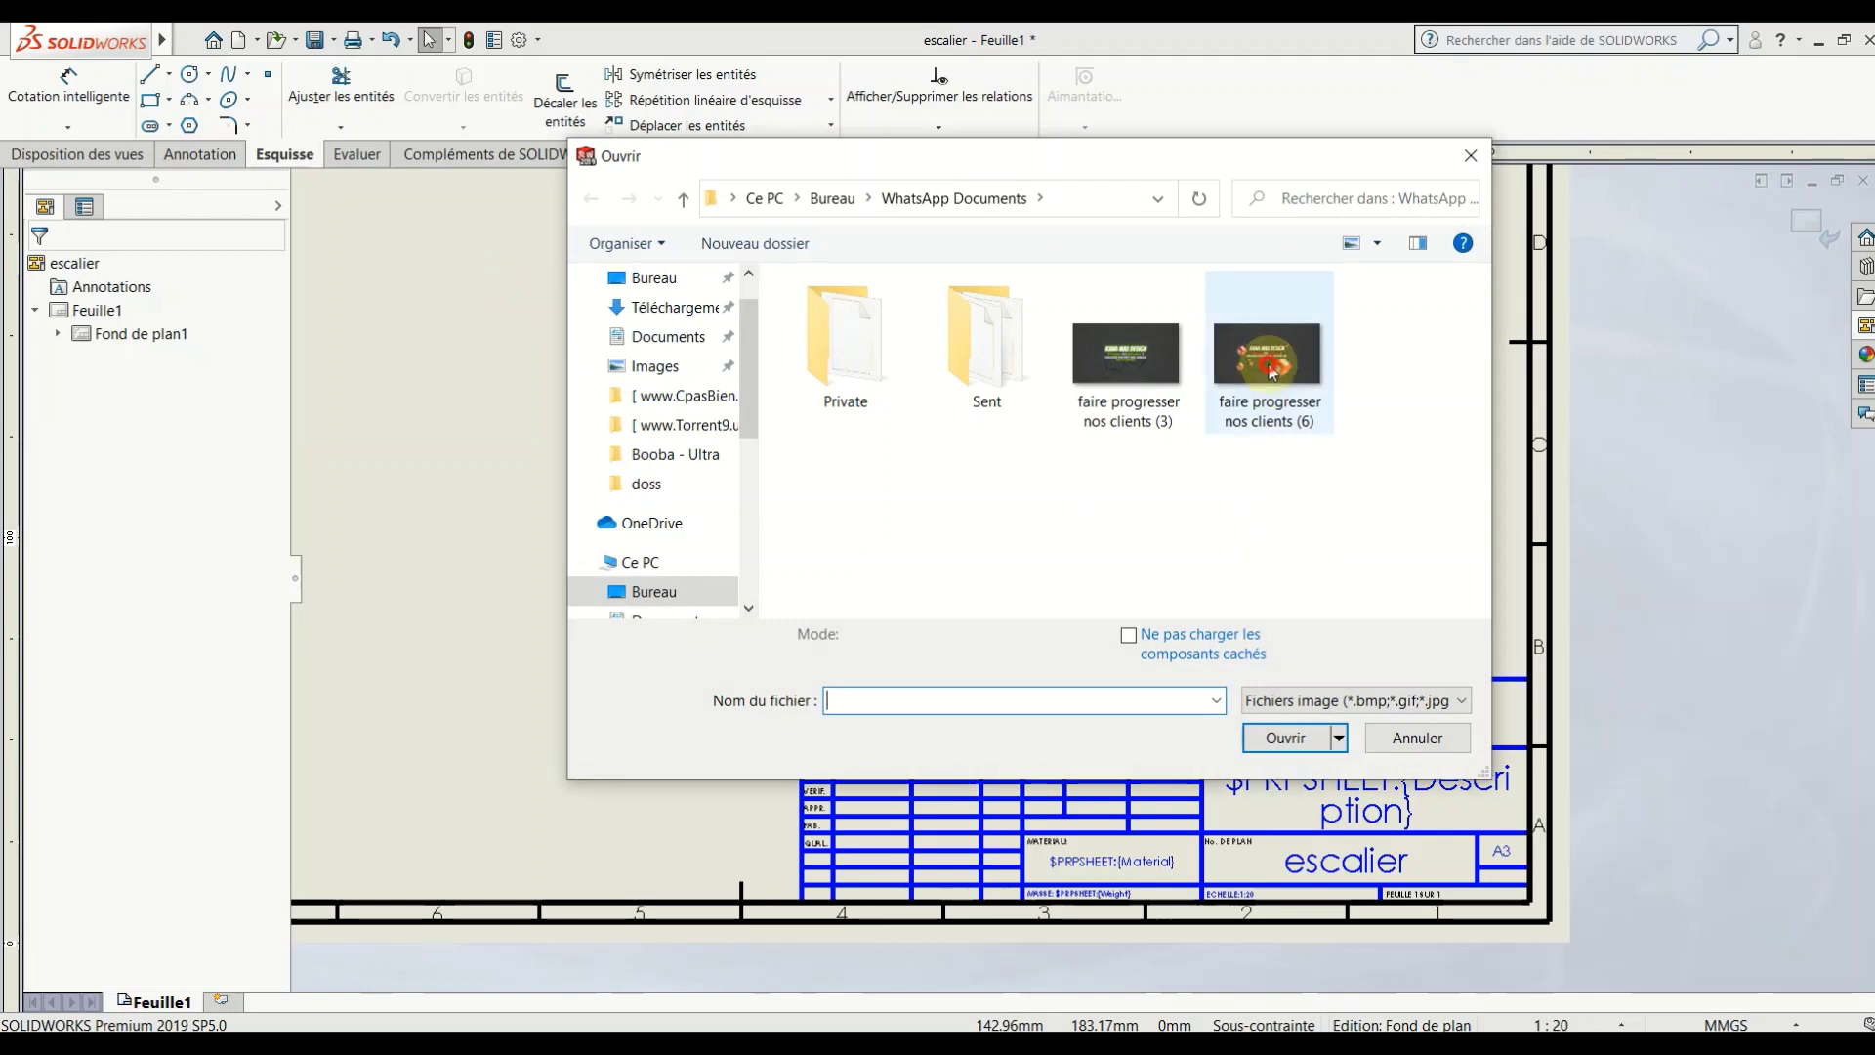
{"action": "left_click", "coordinate": [1269, 366]}
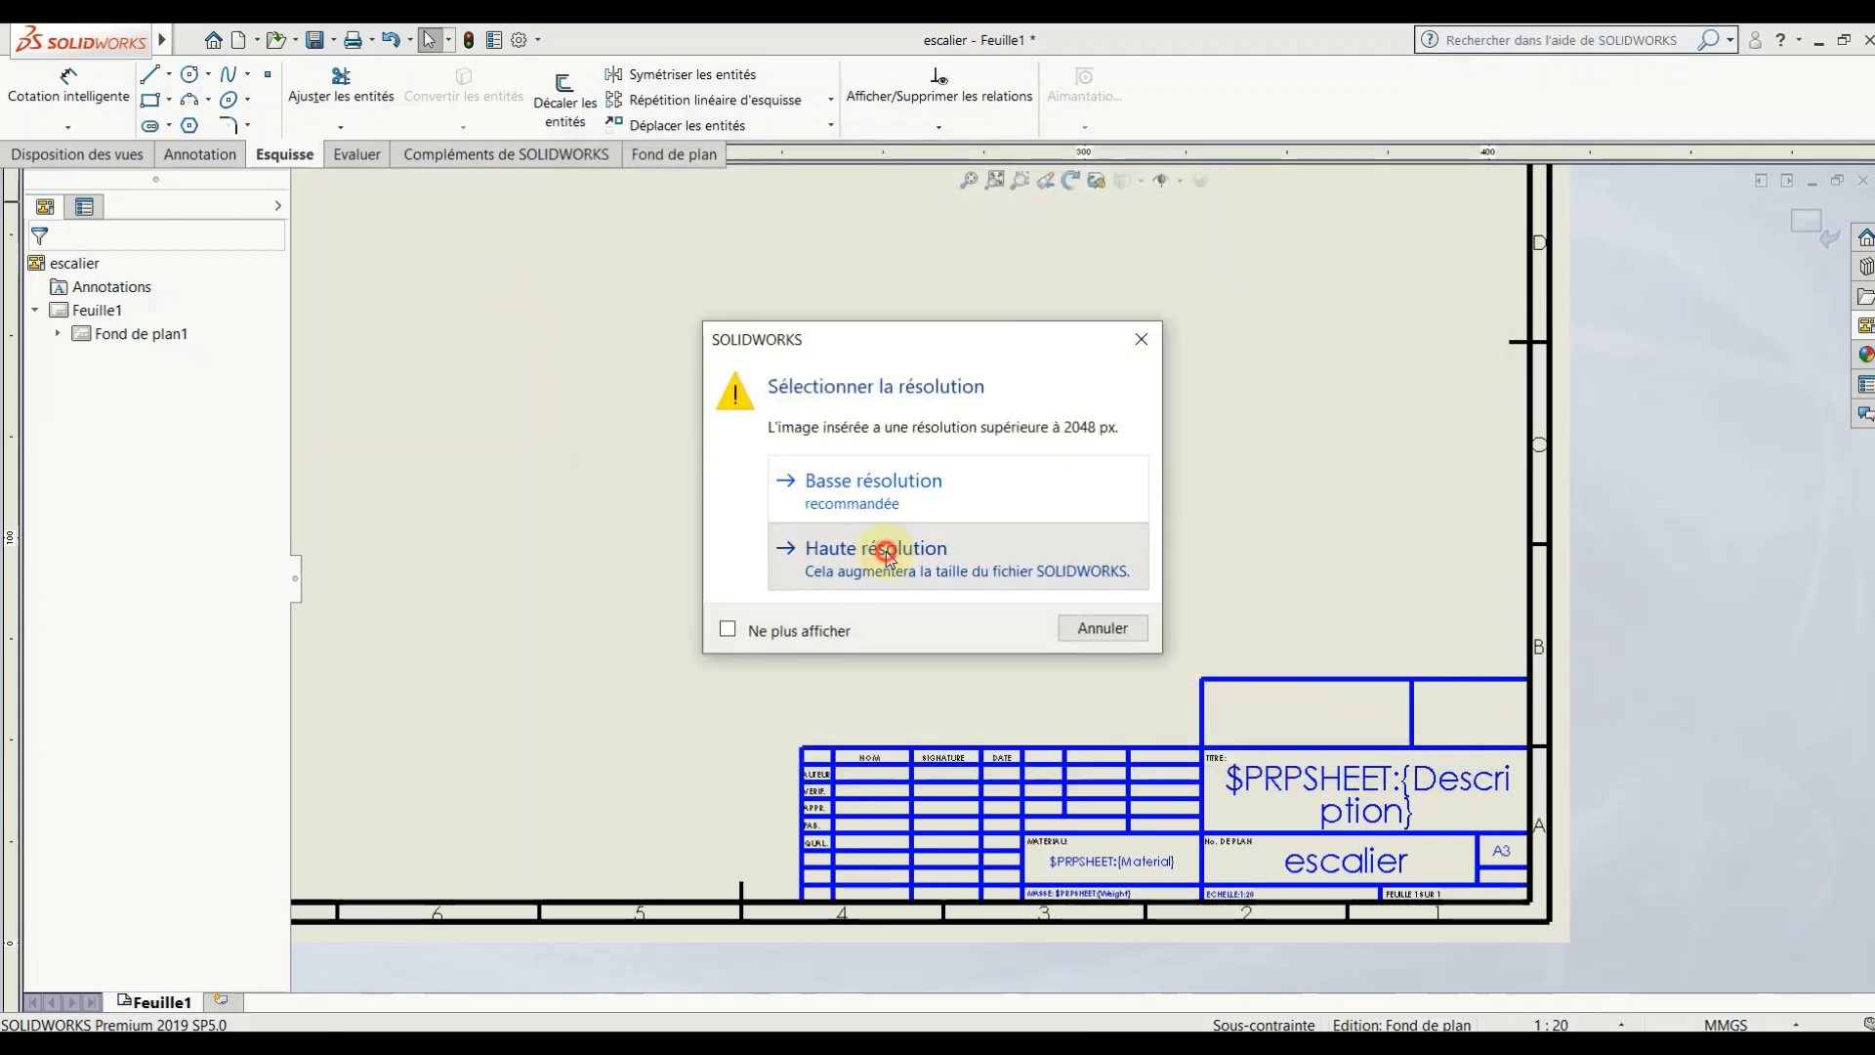
{"action": "left_click", "coordinate": [891, 548]}
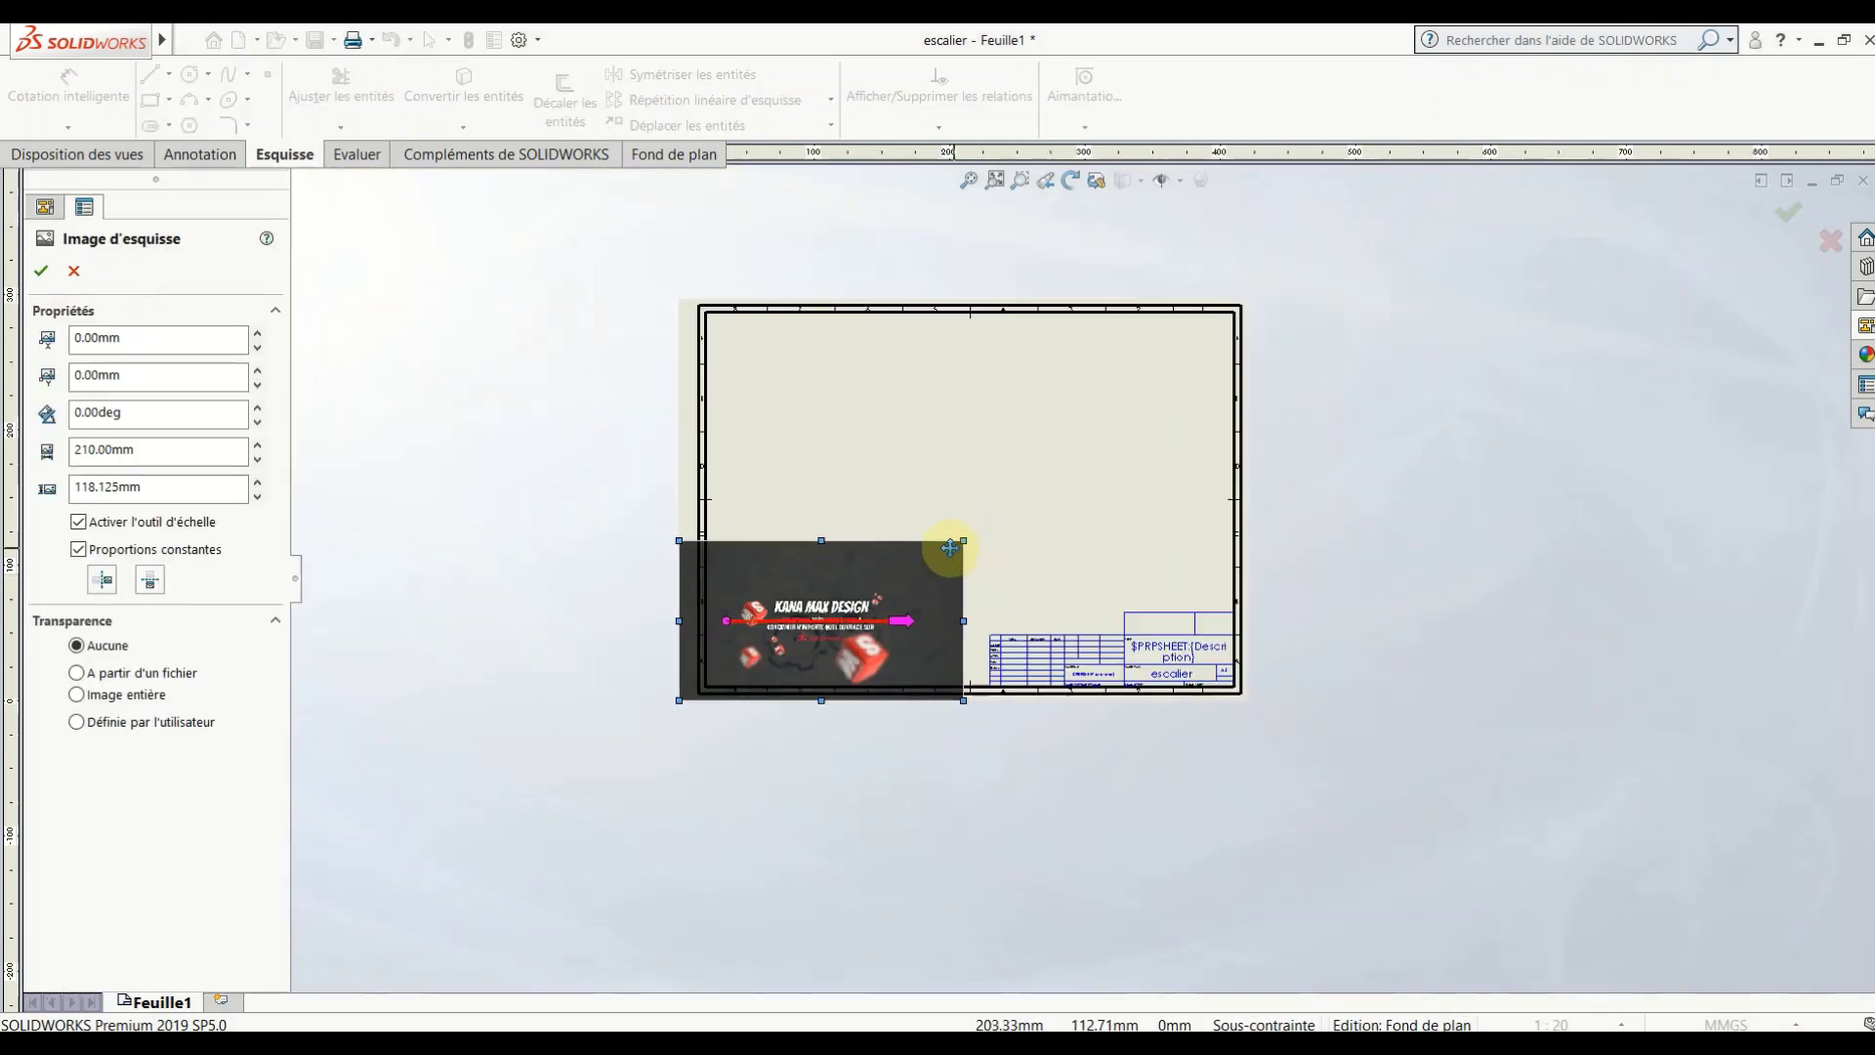
Step: Scale the logo down and fit it into the right cell above the TITRE field
{"action": "scroll", "coordinate": [736, 637], "scroll_direction": "down", "scroll_amount": 3}
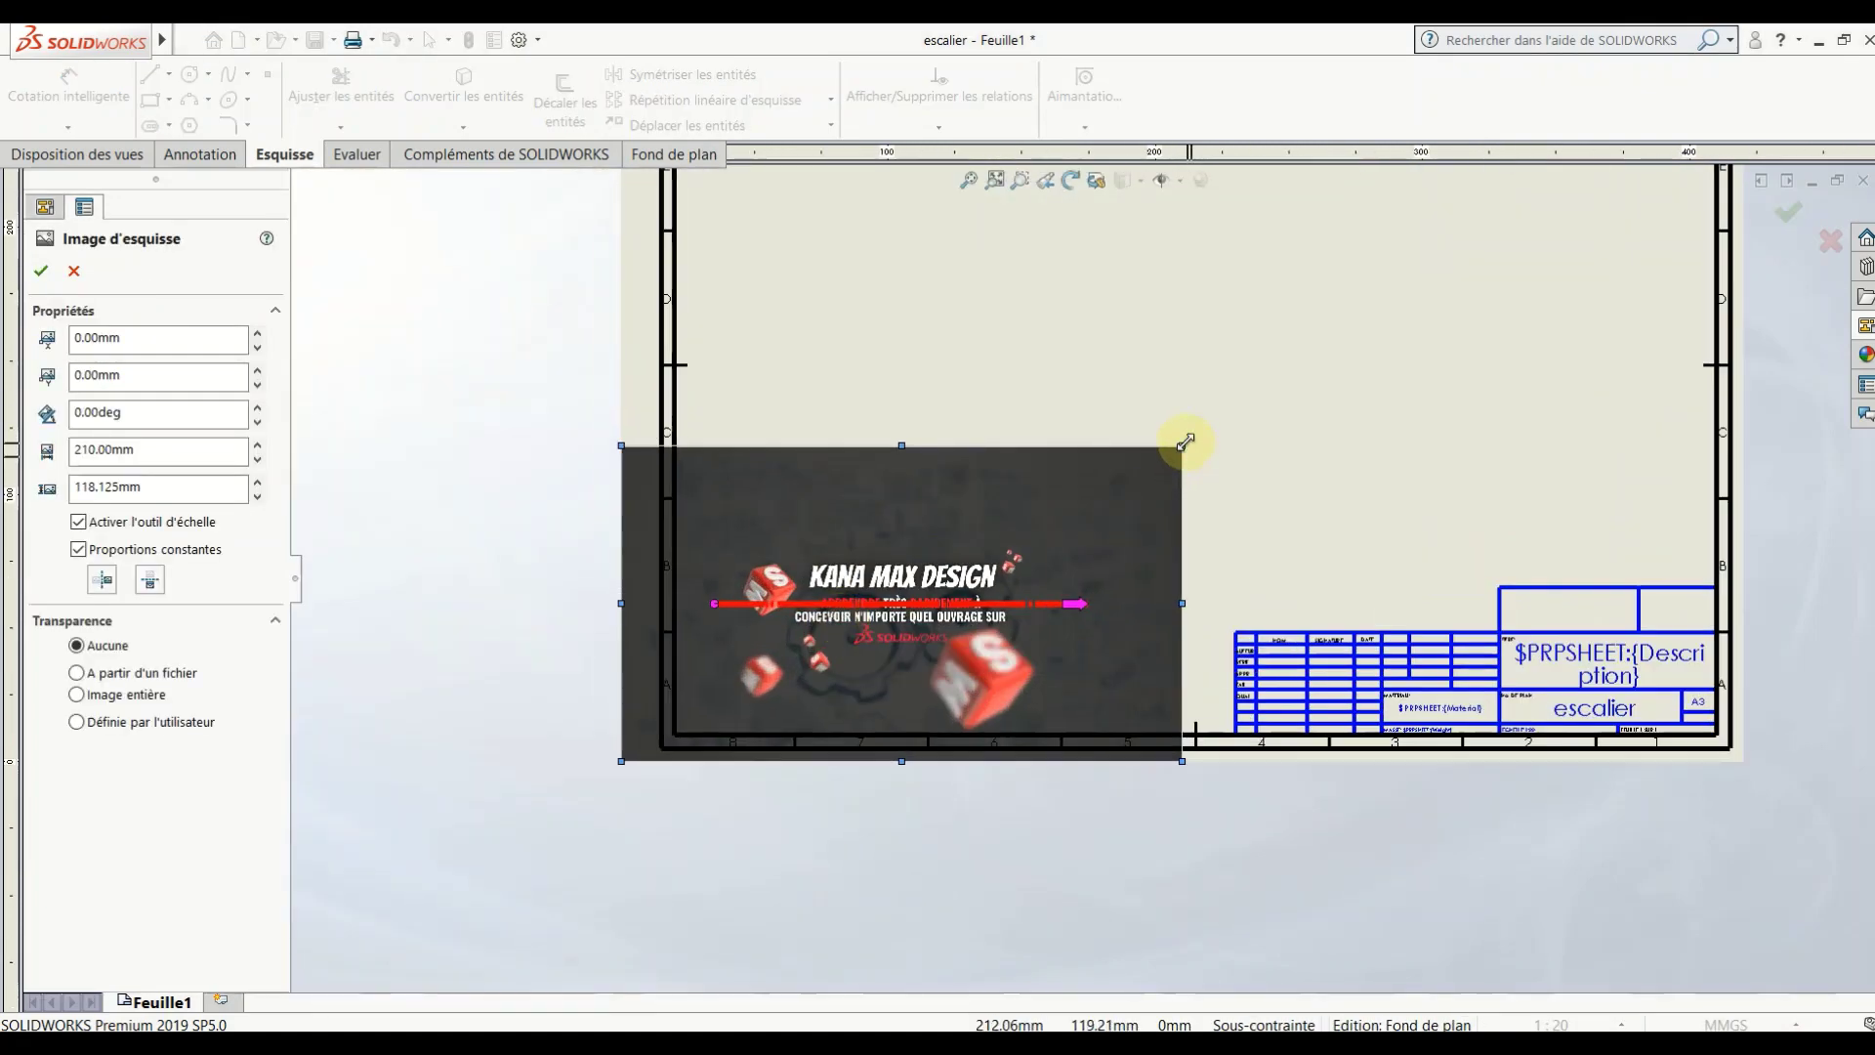
{"action": "left_click_drag", "start_coordinate": [1184, 447], "coordinate": [766, 681]}
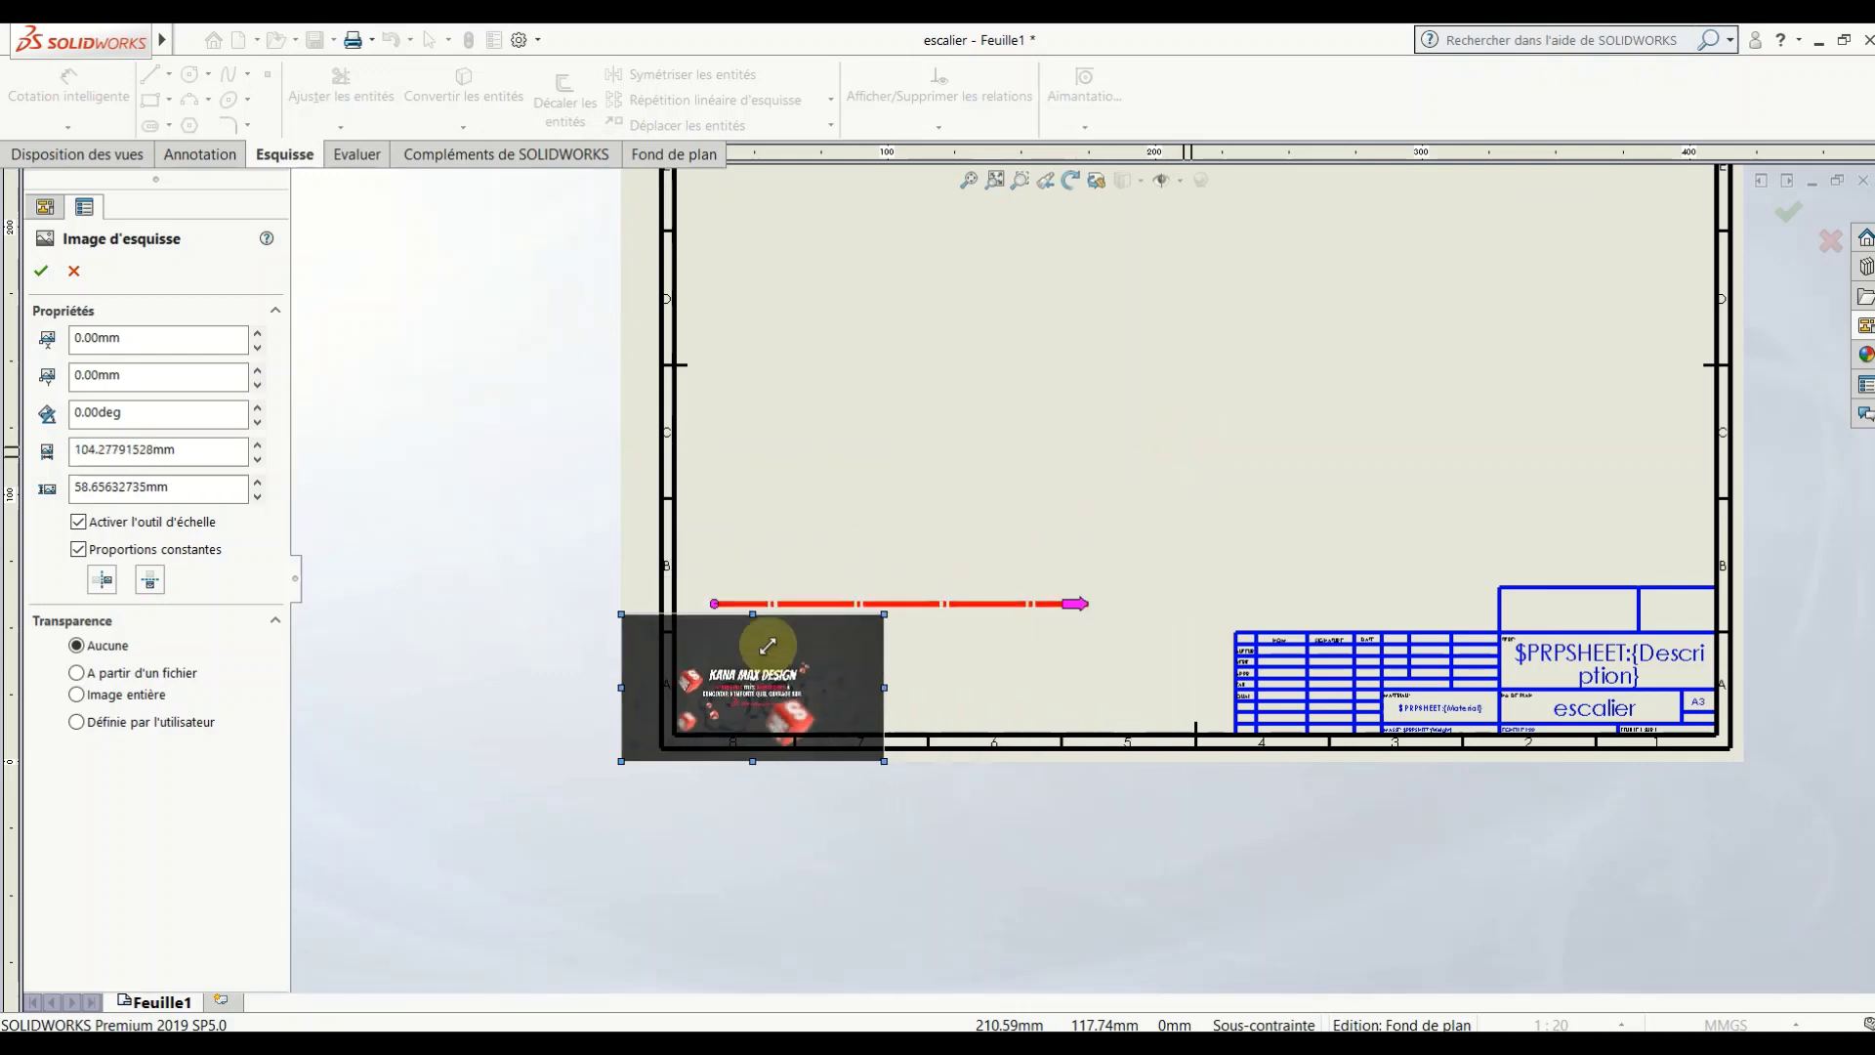
{"action": "left_click_drag", "start_coordinate": [940, 646], "coordinate": [1562, 576]}
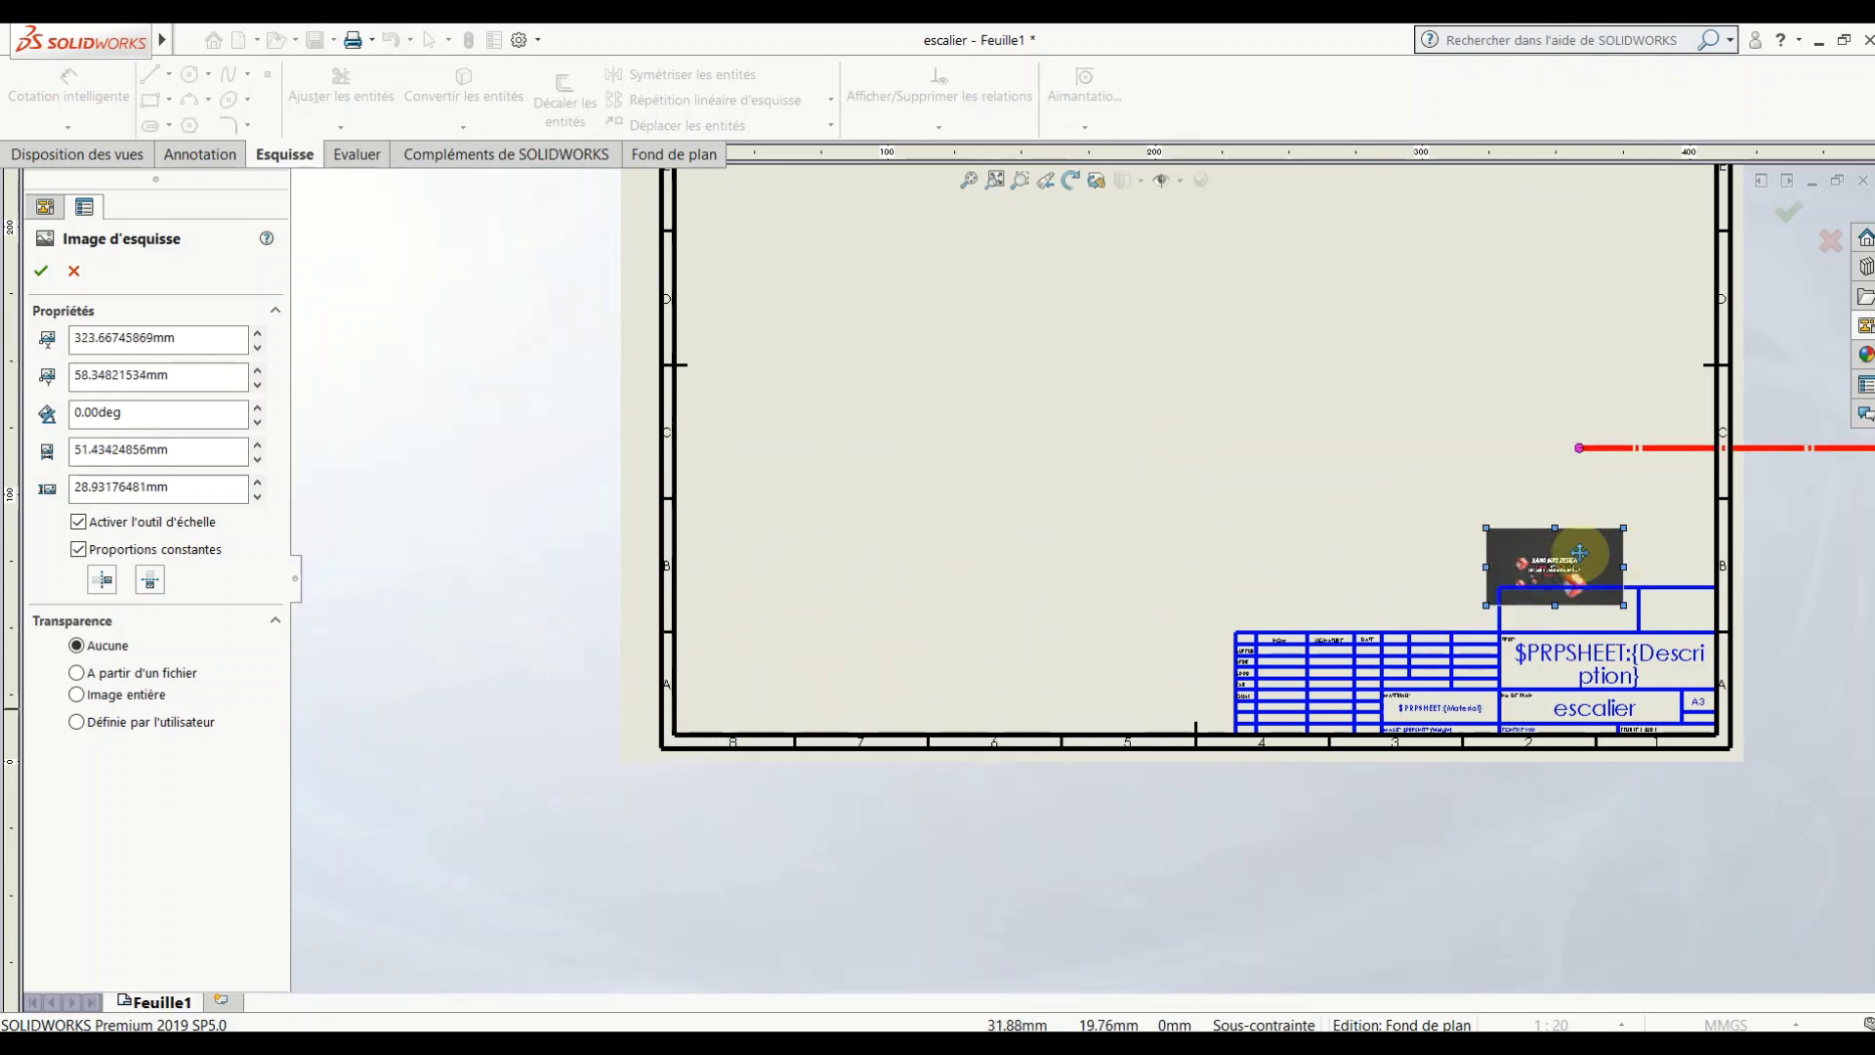
{"action": "scroll", "coordinate": [1267, 523], "scroll_direction": "up", "scroll_amount": 2}
{"action": "scroll", "coordinate": [1382, 565], "scroll_direction": "down", "scroll_amount": 2}
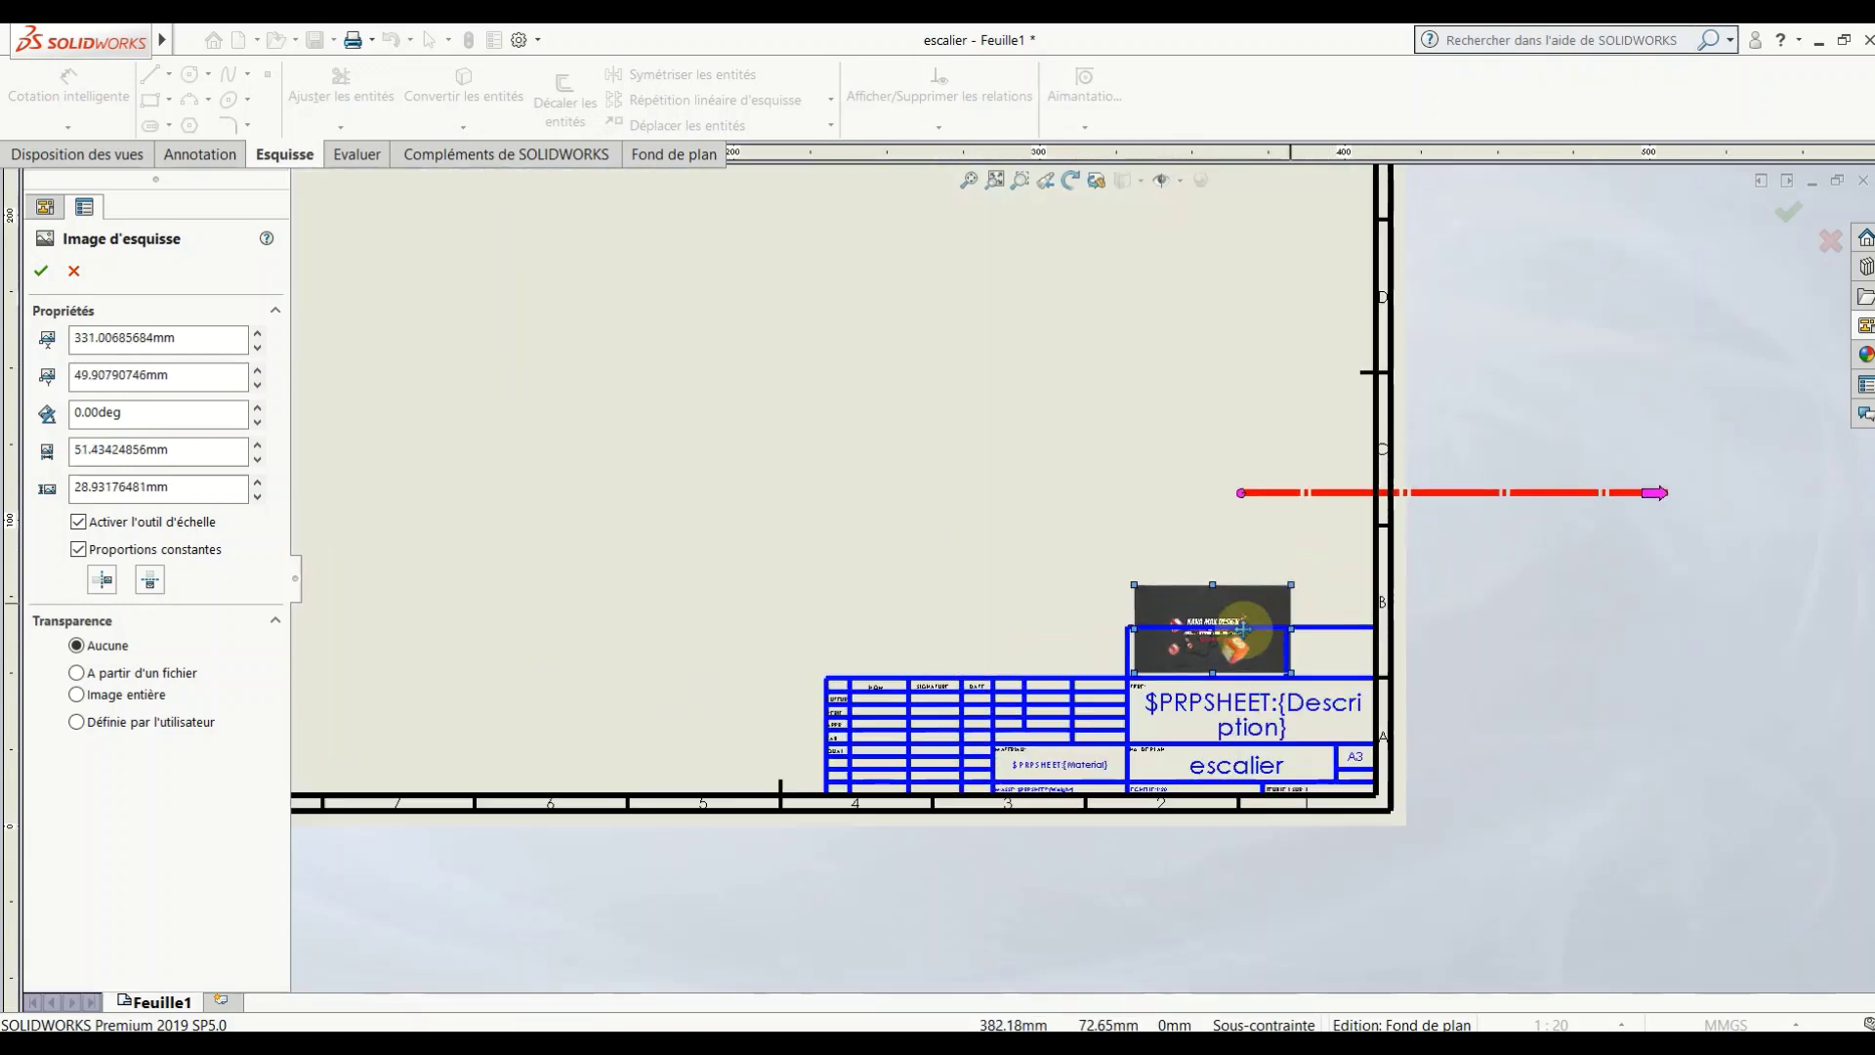
{"action": "scroll", "coordinate": [1172, 586], "scroll_direction": "down", "scroll_amount": 3}
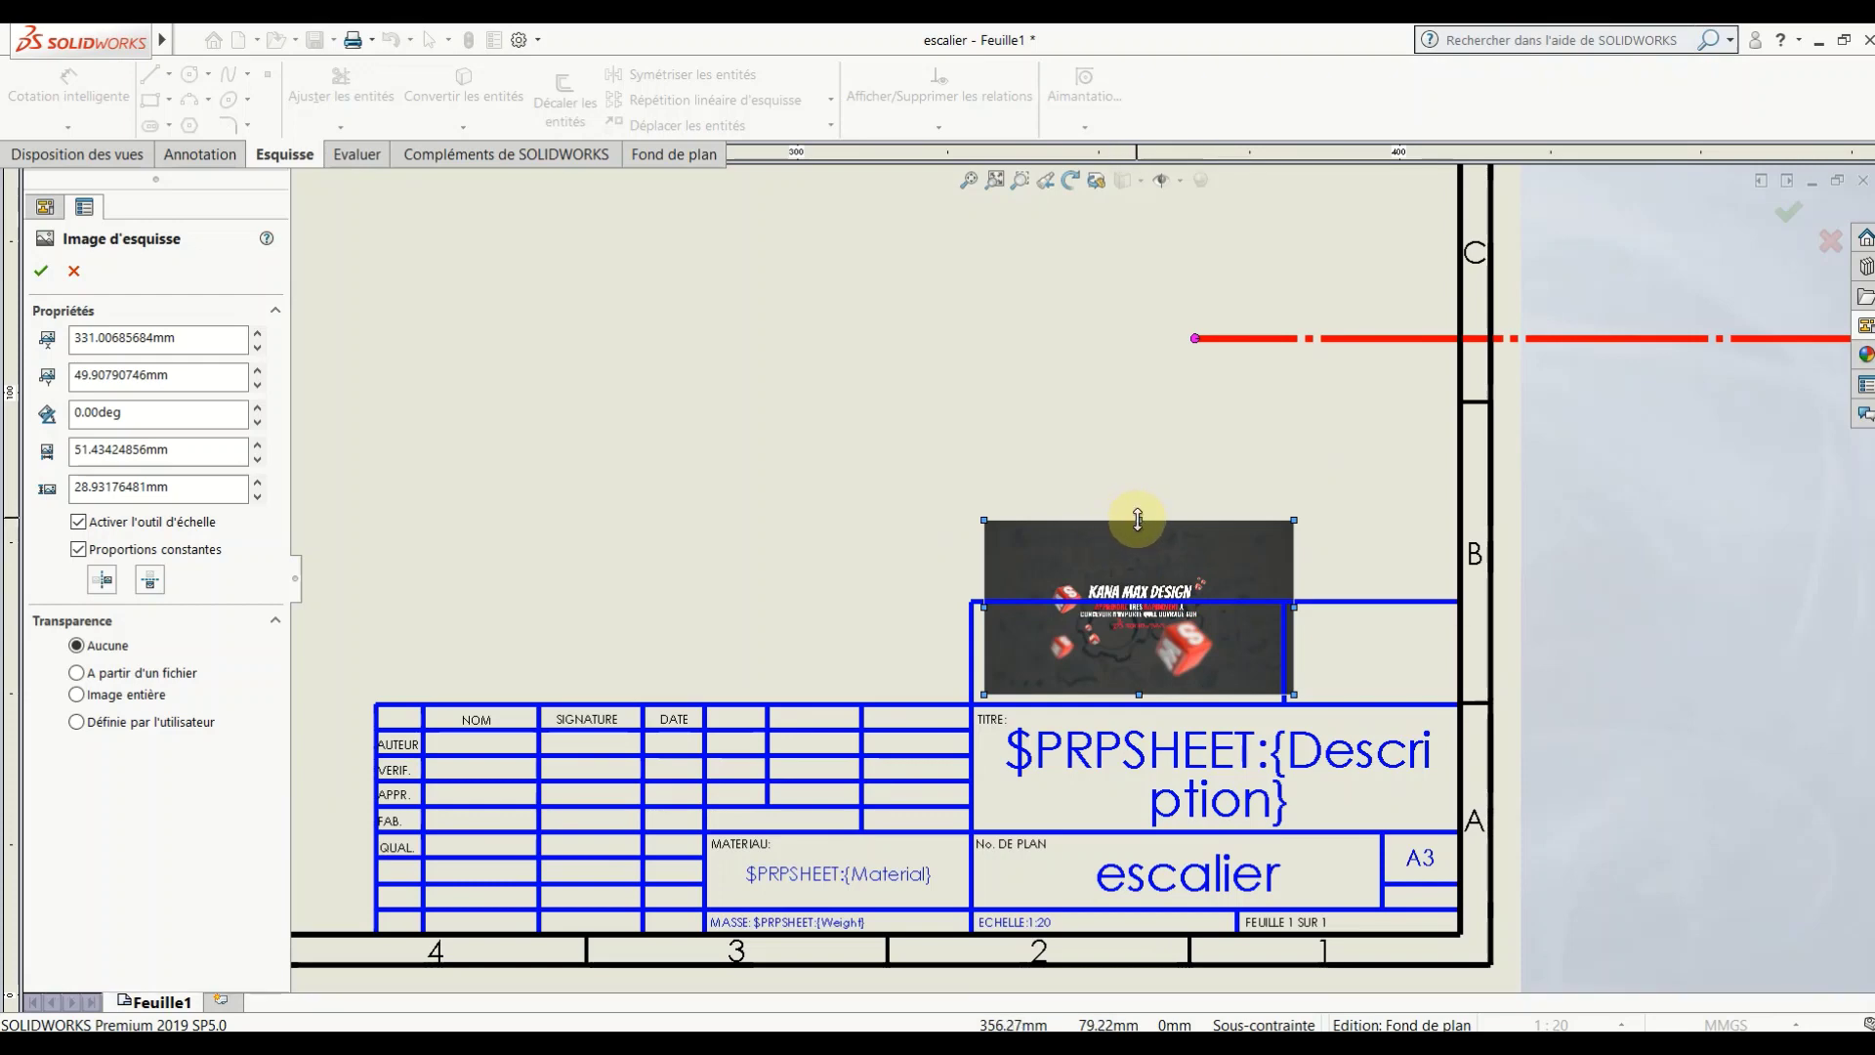
{"action": "left_click_drag", "start_coordinate": [1139, 519], "coordinate": [1128, 603]}
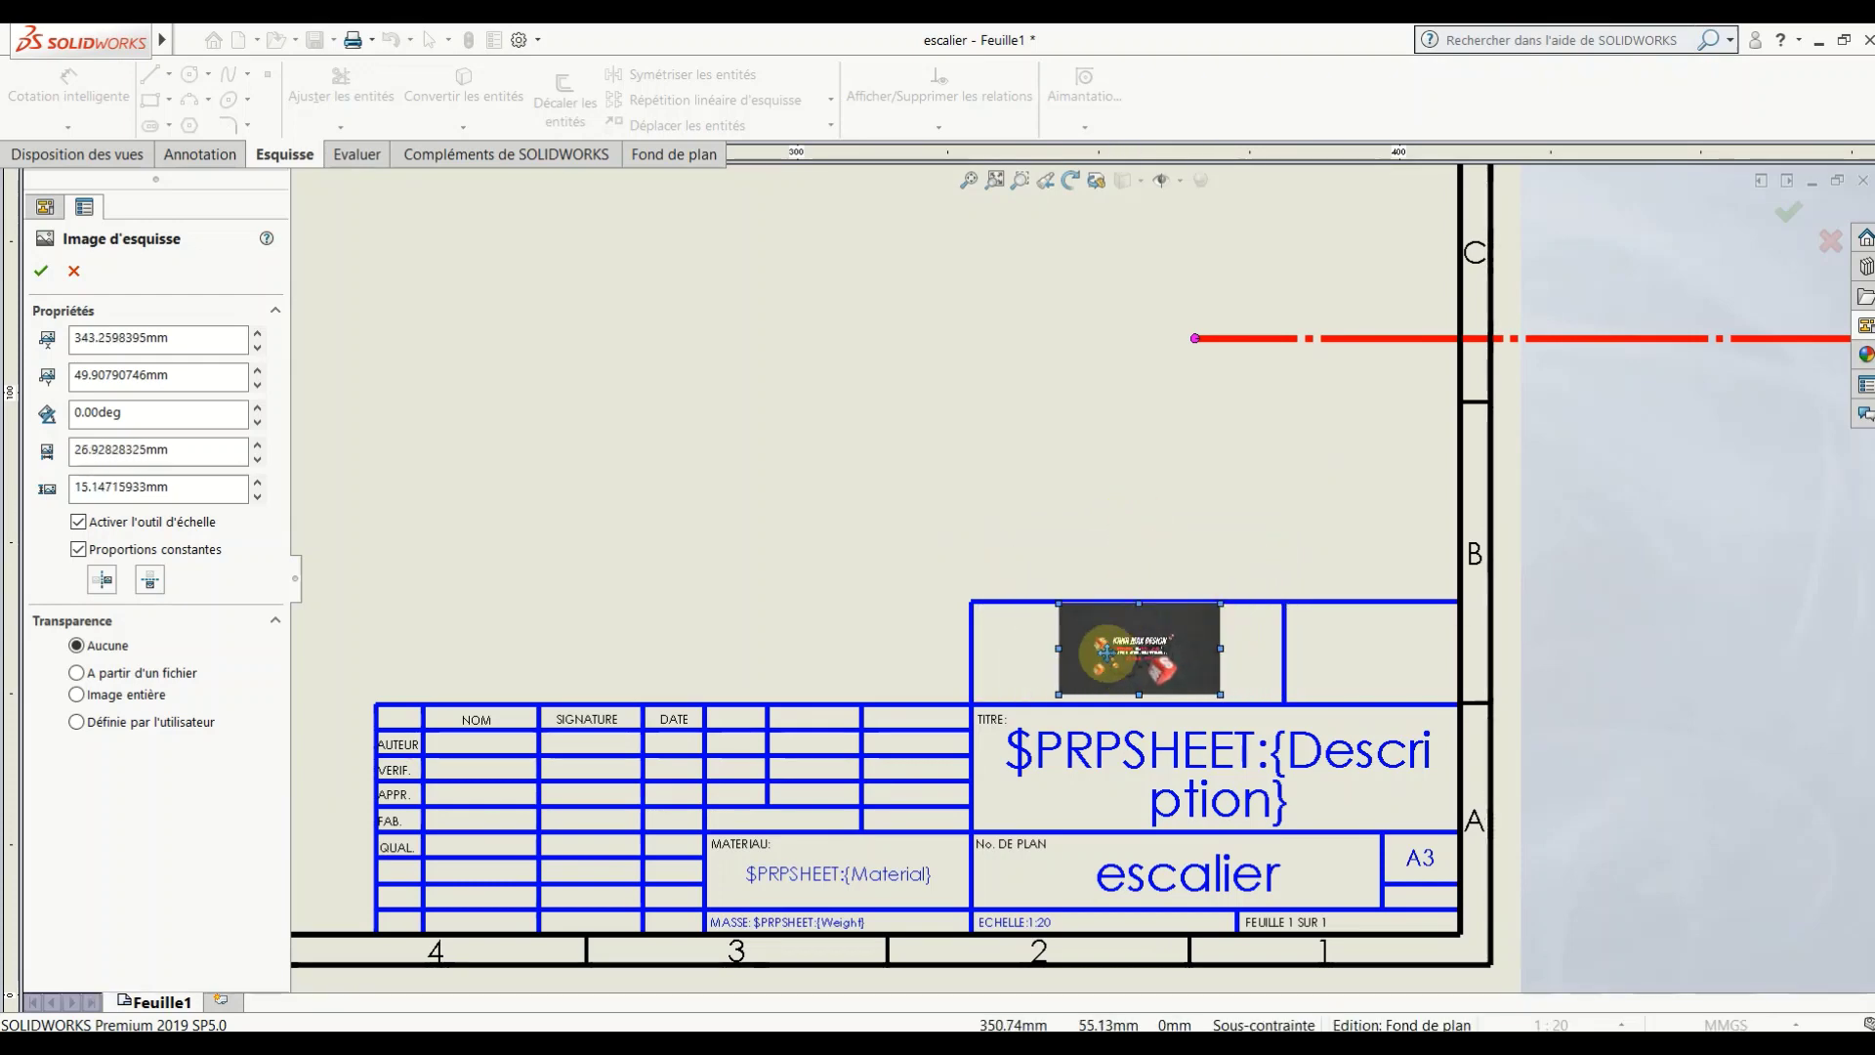
{"action": "scroll", "coordinate": [1125, 674], "scroll_direction": "down", "scroll_amount": 2}
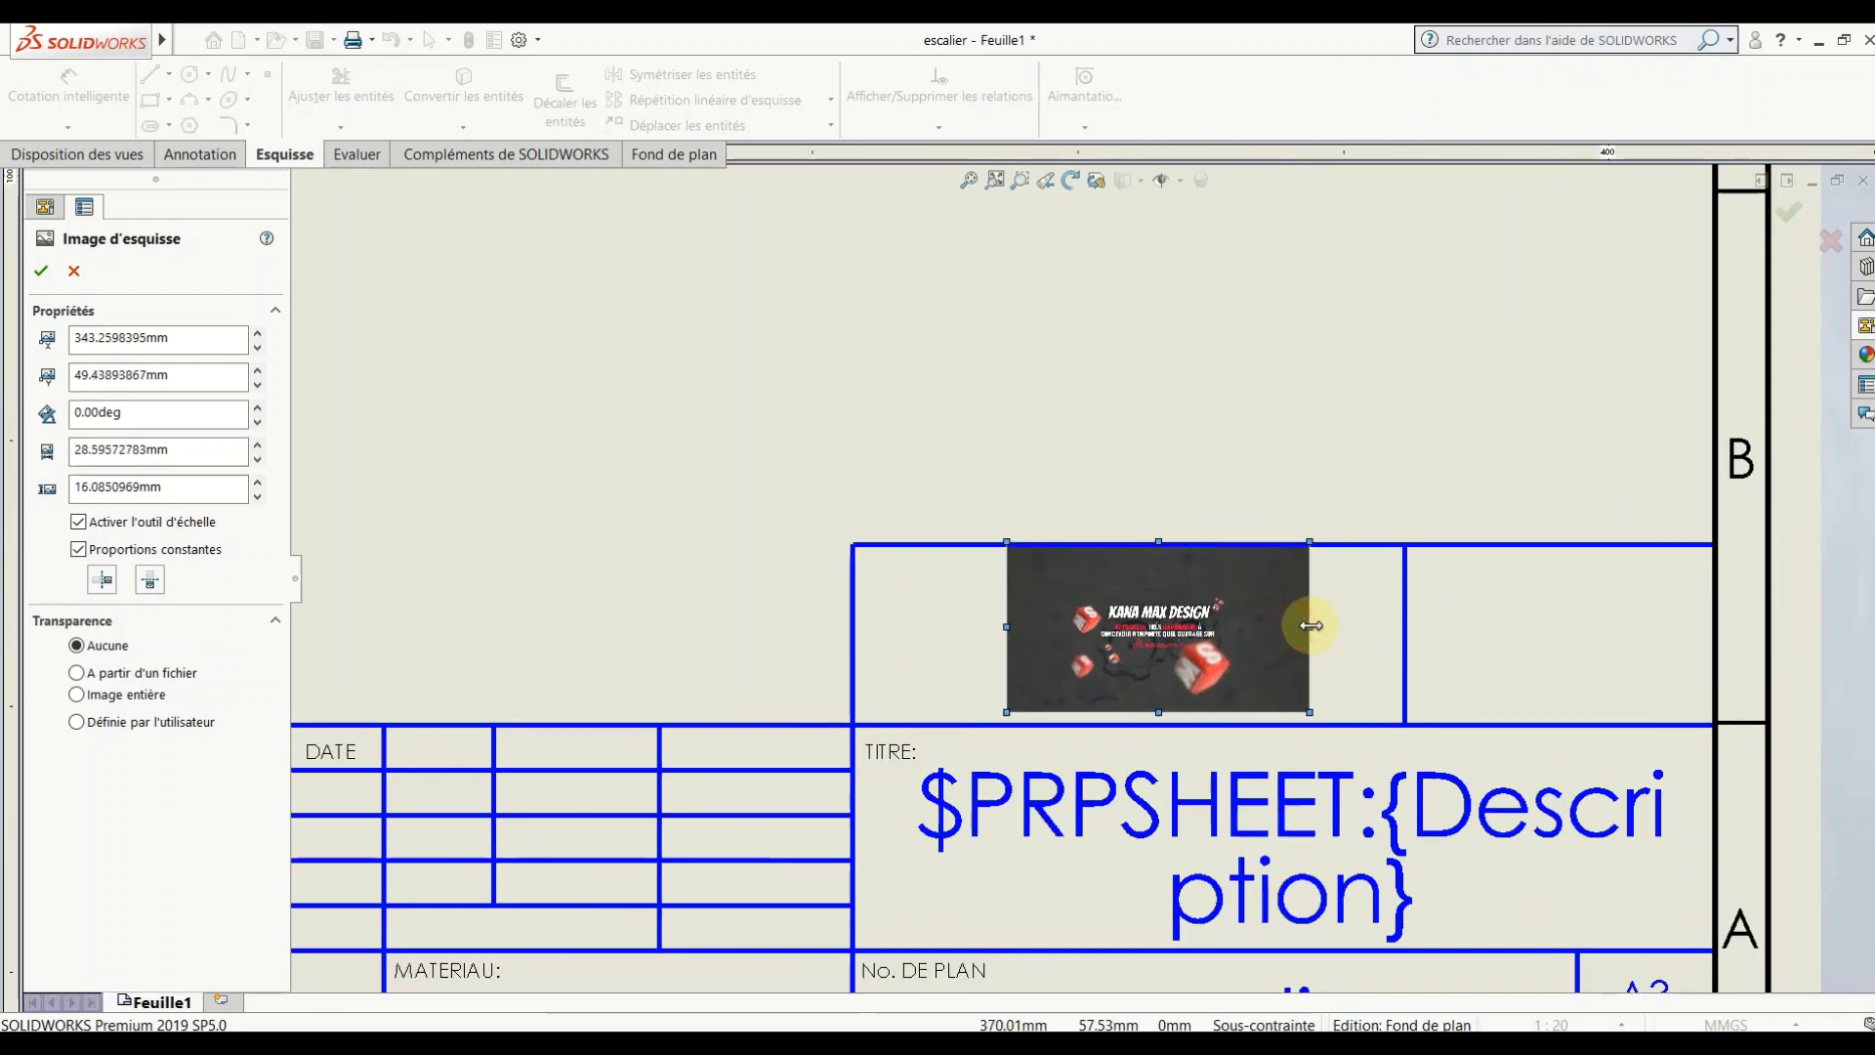
{"action": "left_click_drag", "start_coordinate": [1138, 627], "coordinate": [1546, 629]}
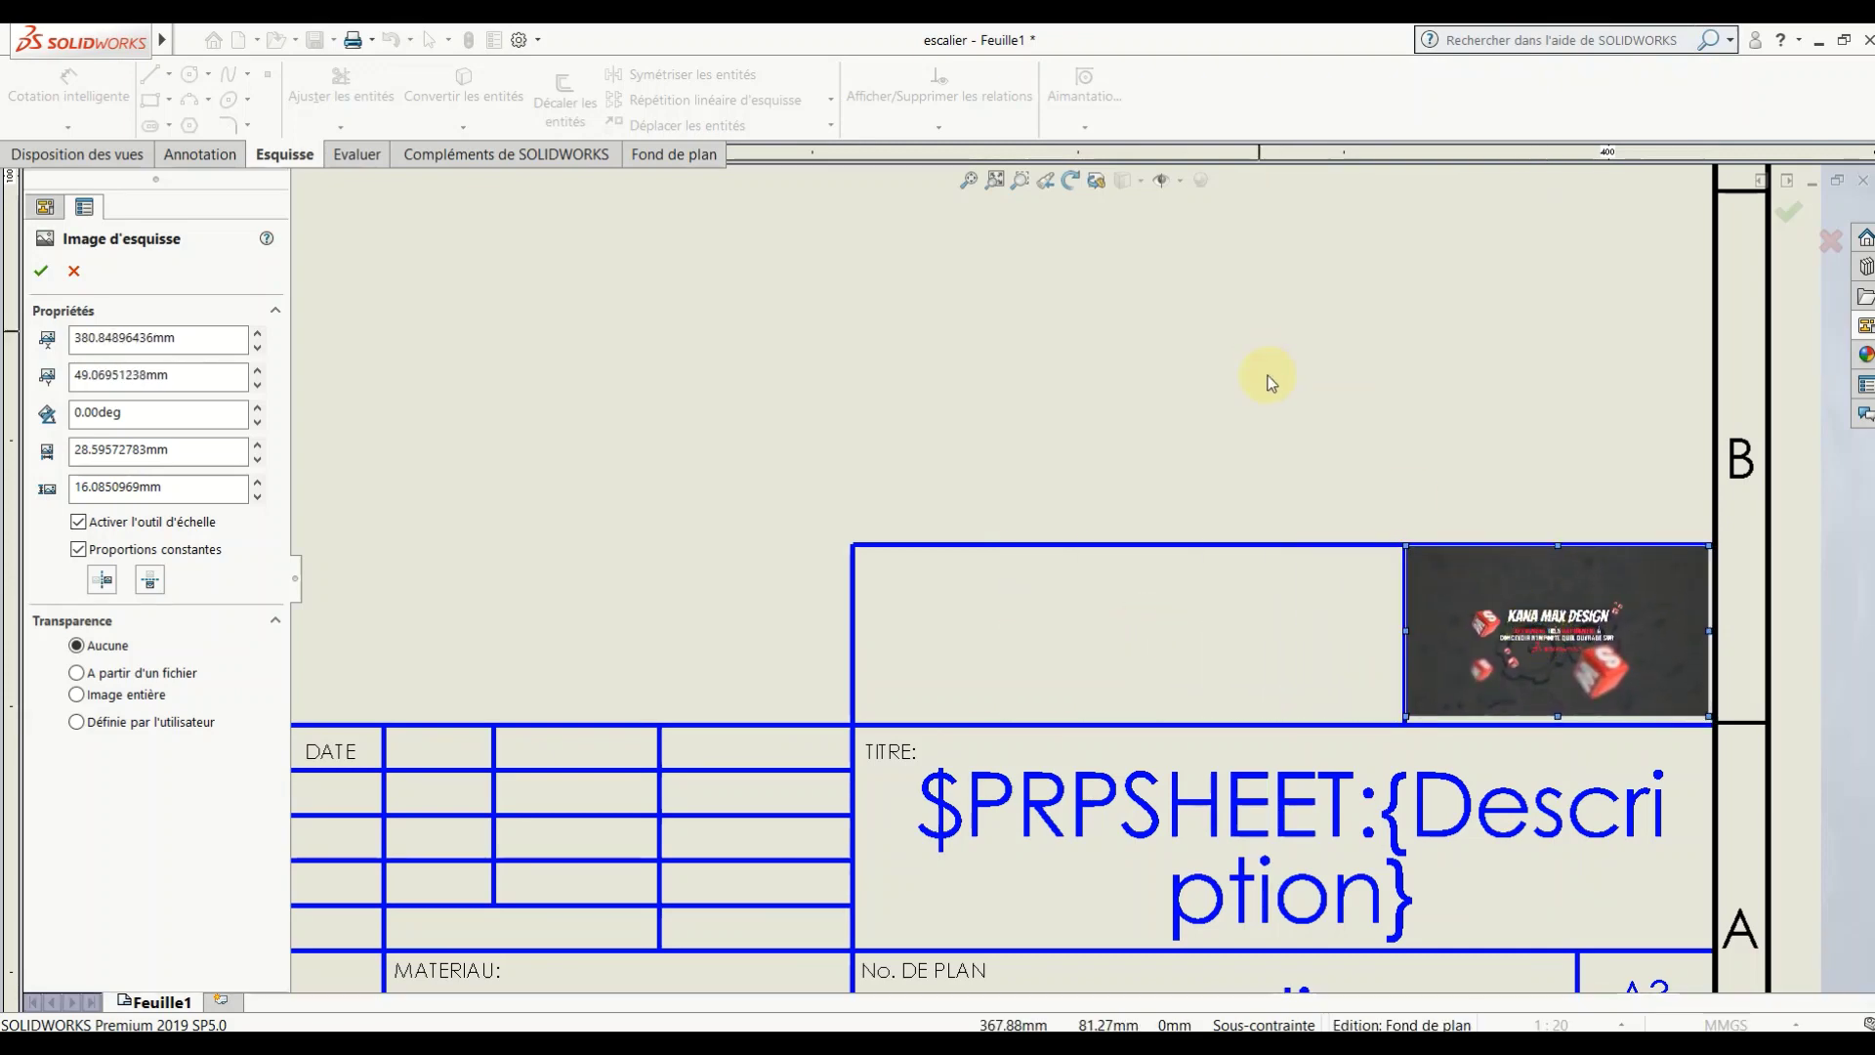
{"action": "scroll", "coordinate": [1079, 579], "scroll_direction": "up", "scroll_amount": 2}
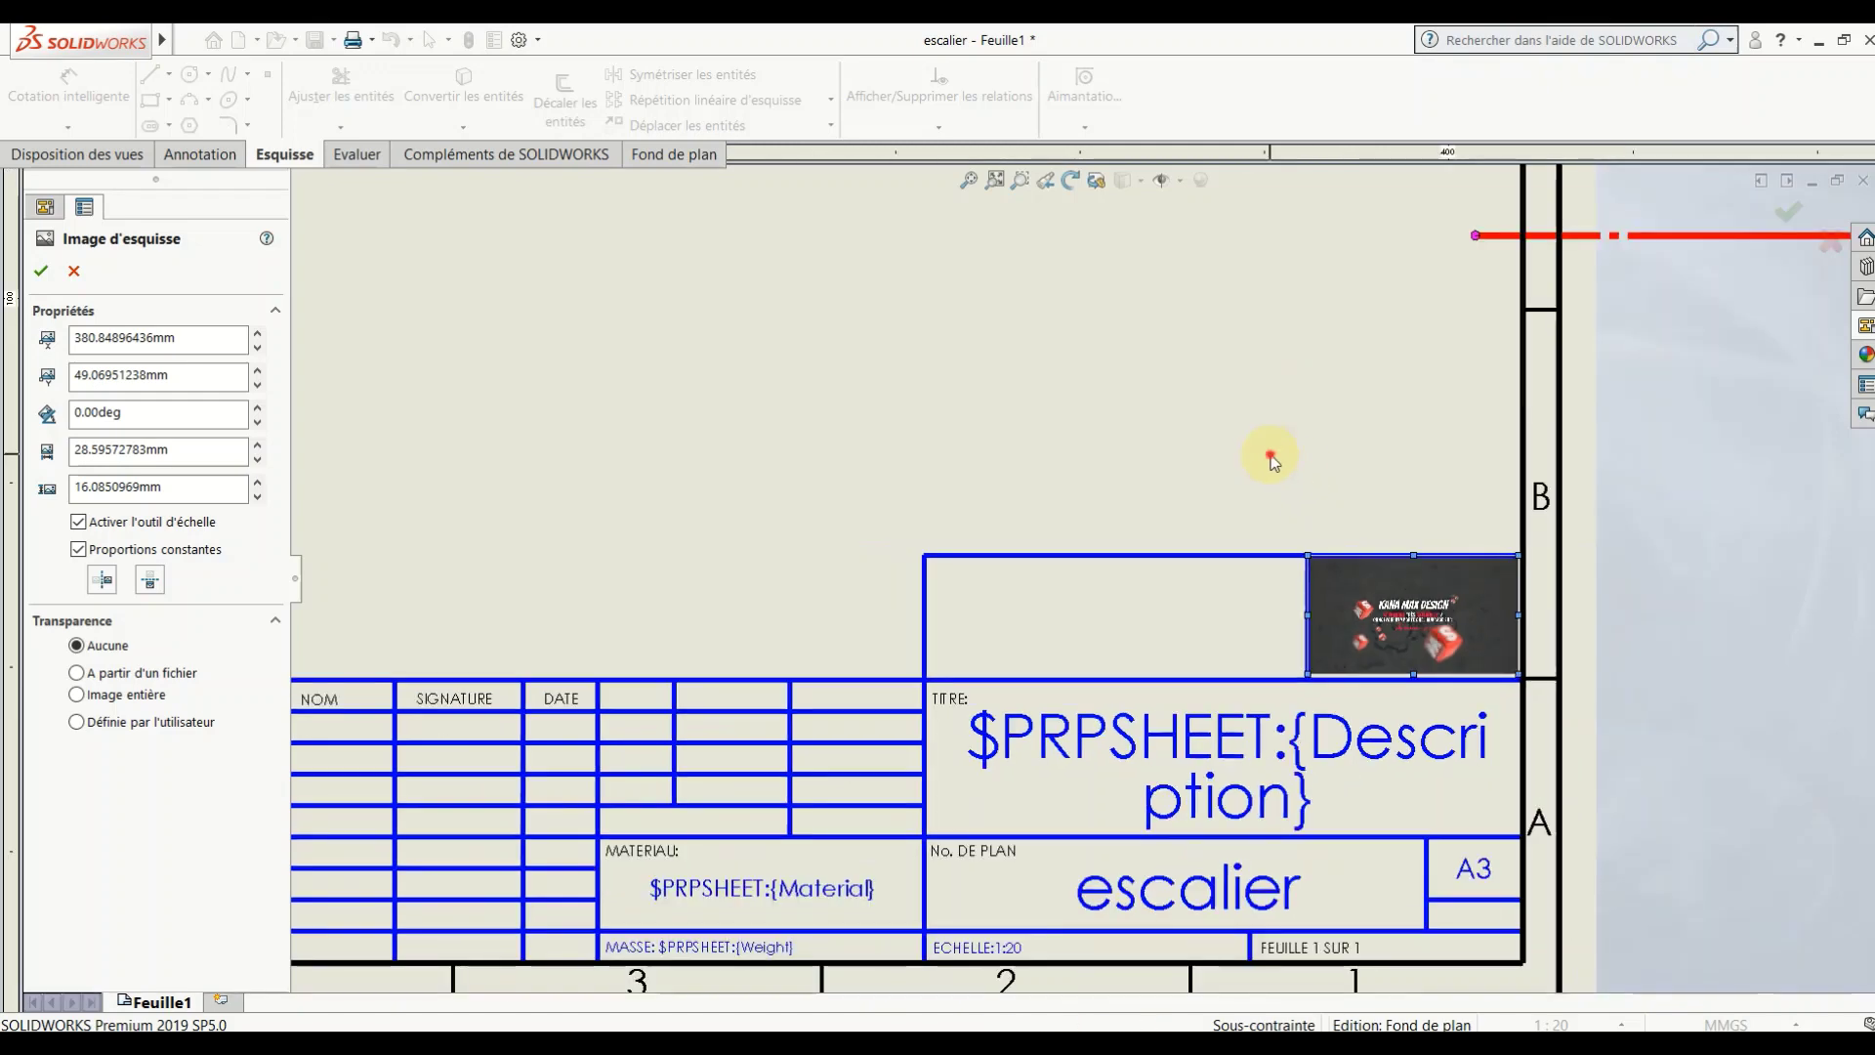
{"action": "left_click", "coordinate": [43, 273]}
Step: Enter the author's and verifier's names as notes in the AUTEUR and VERIF NOM cells
{"action": "scroll", "coordinate": [1158, 463], "scroll_direction": "up", "scroll_amount": 3}
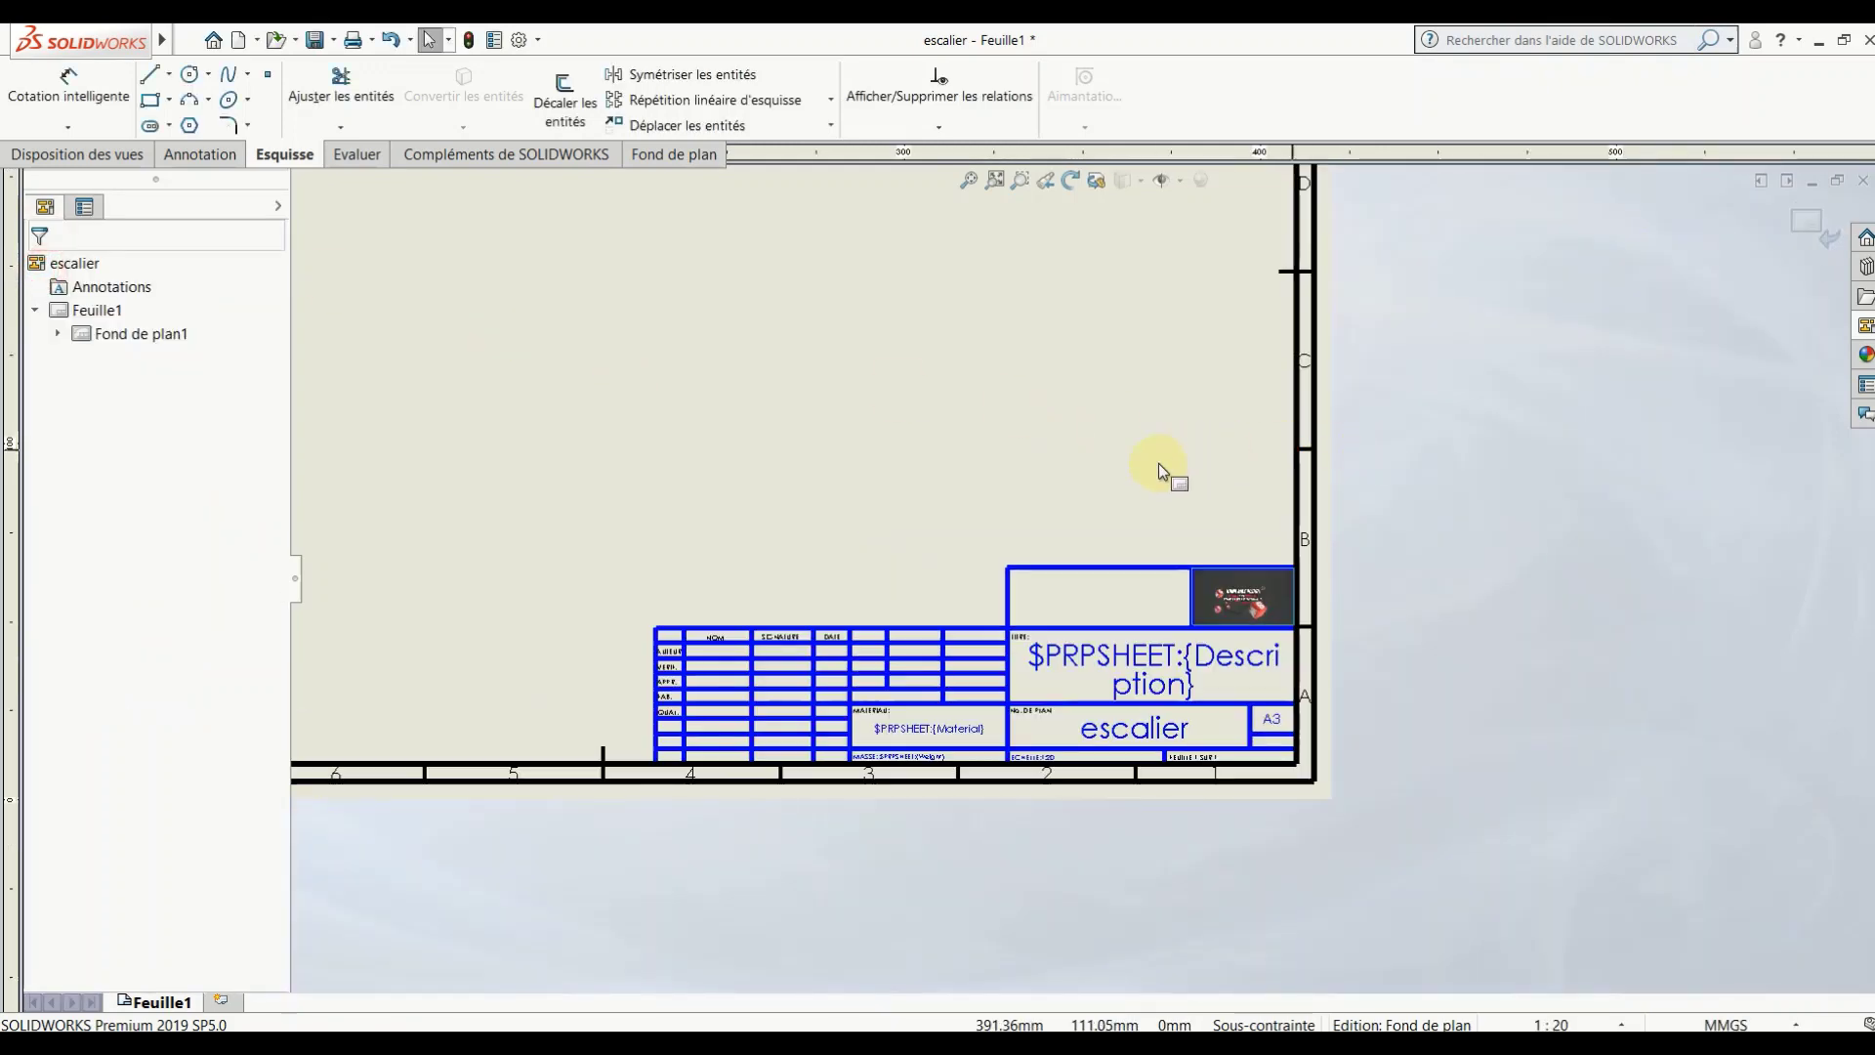
{"action": "scroll", "coordinate": [881, 512], "scroll_direction": "down", "scroll_amount": 1}
{"action": "scroll", "coordinate": [889, 535], "scroll_direction": "down", "scroll_amount": 2}
{"action": "scroll", "coordinate": [1005, 628], "scroll_direction": "down", "scroll_amount": 1}
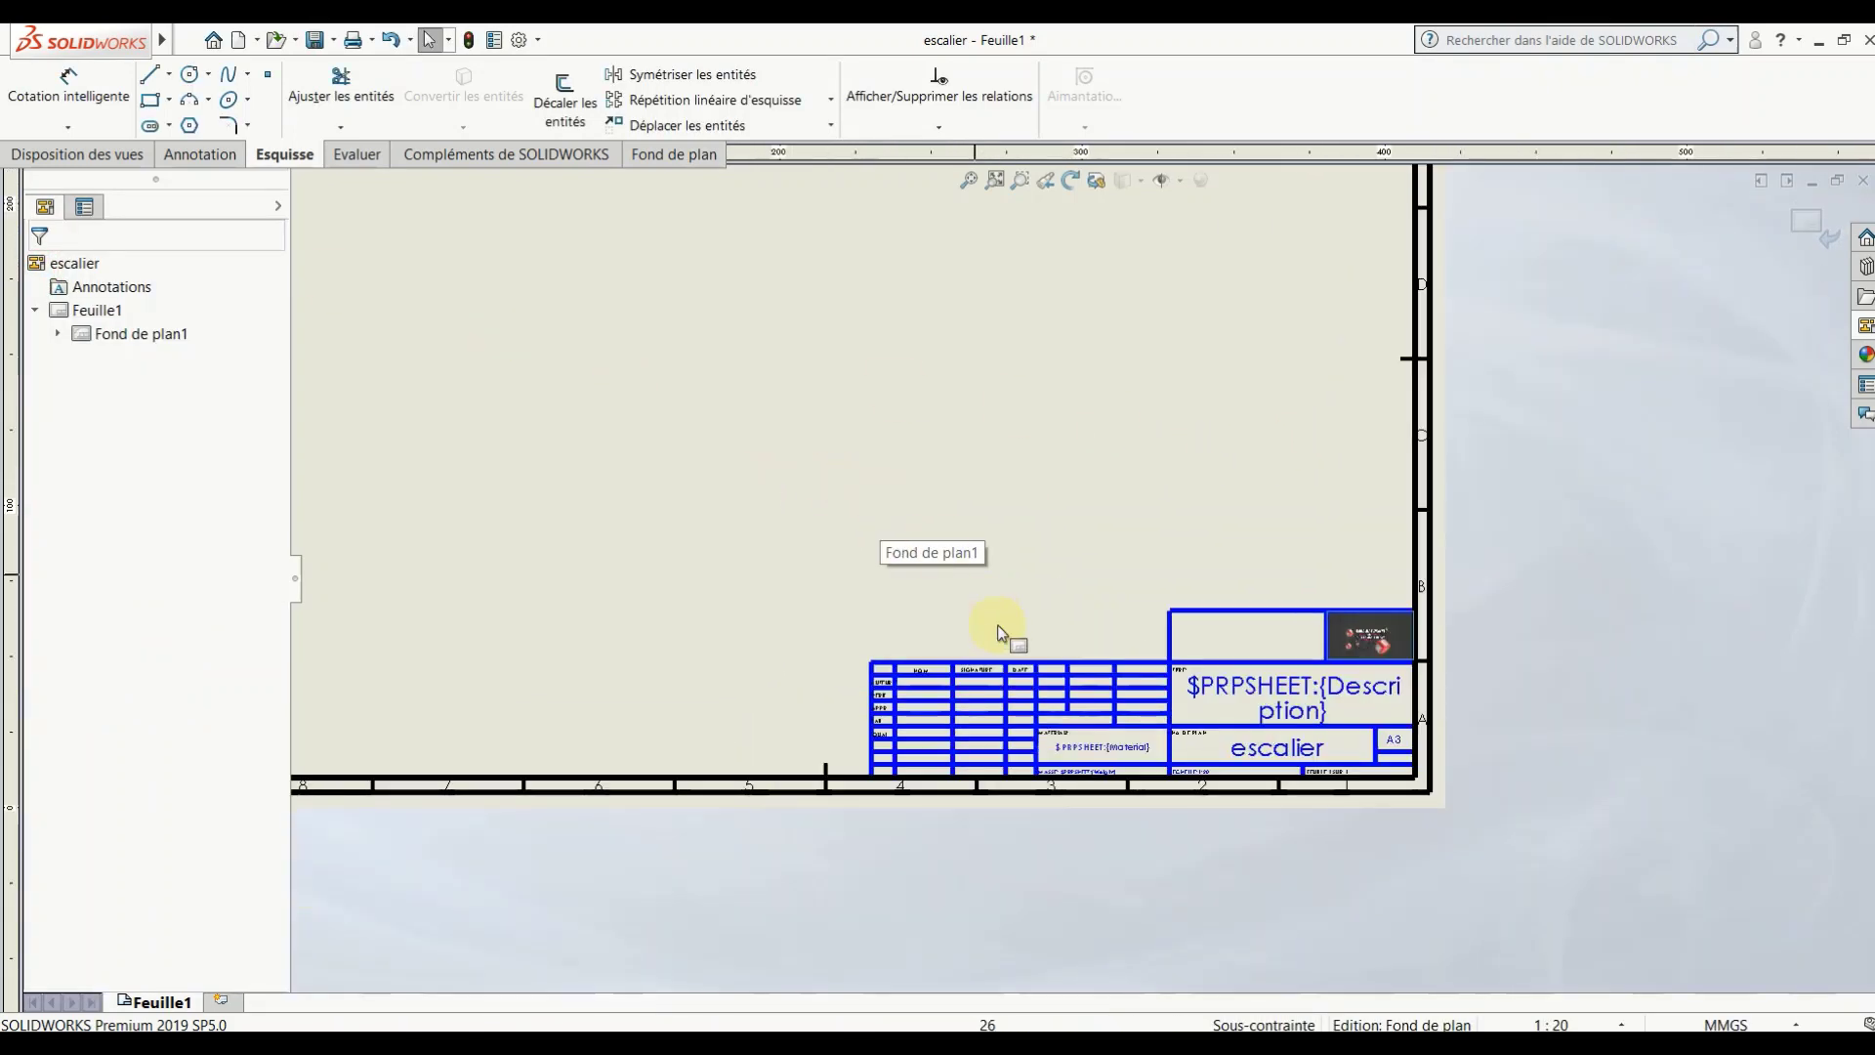
{"action": "scroll", "coordinate": [1065, 723], "scroll_direction": "down", "scroll_amount": 1}
{"action": "scroll", "coordinate": [1094, 659], "scroll_direction": "down", "scroll_amount": 2}
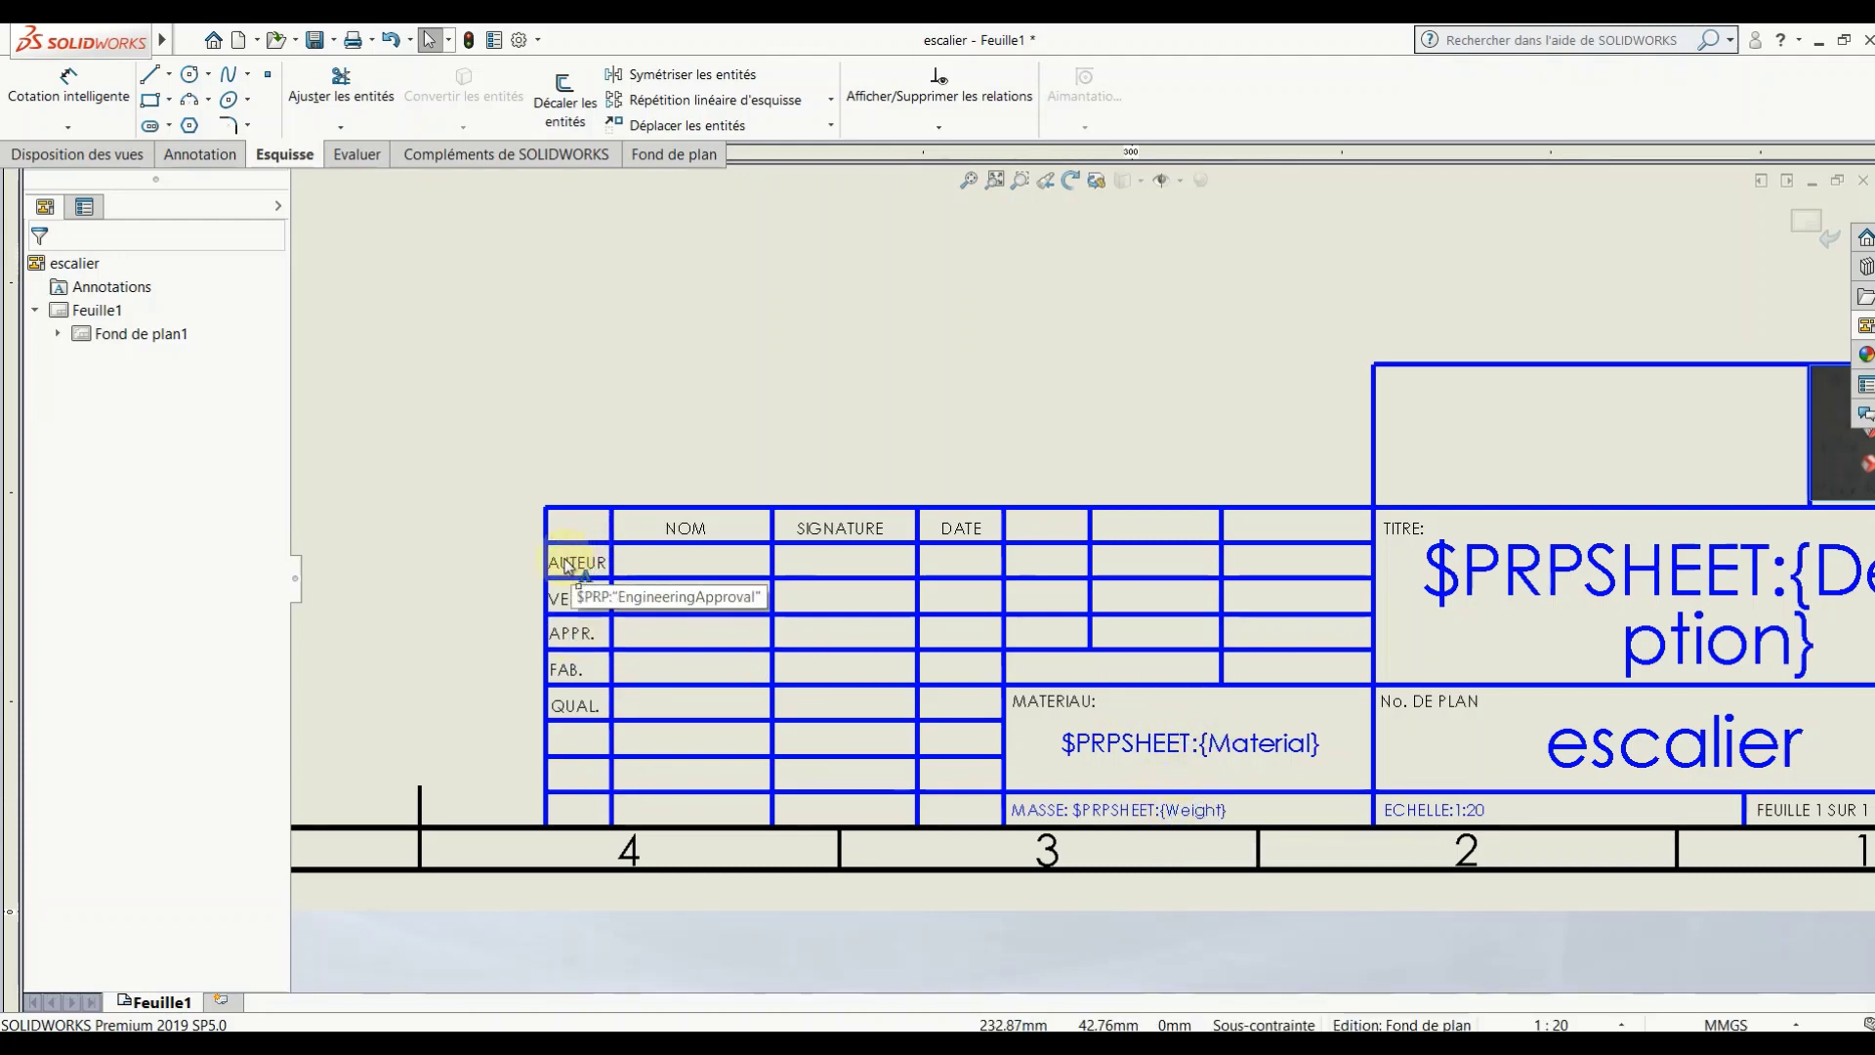
{"action": "left_click", "coordinate": [664, 569]}
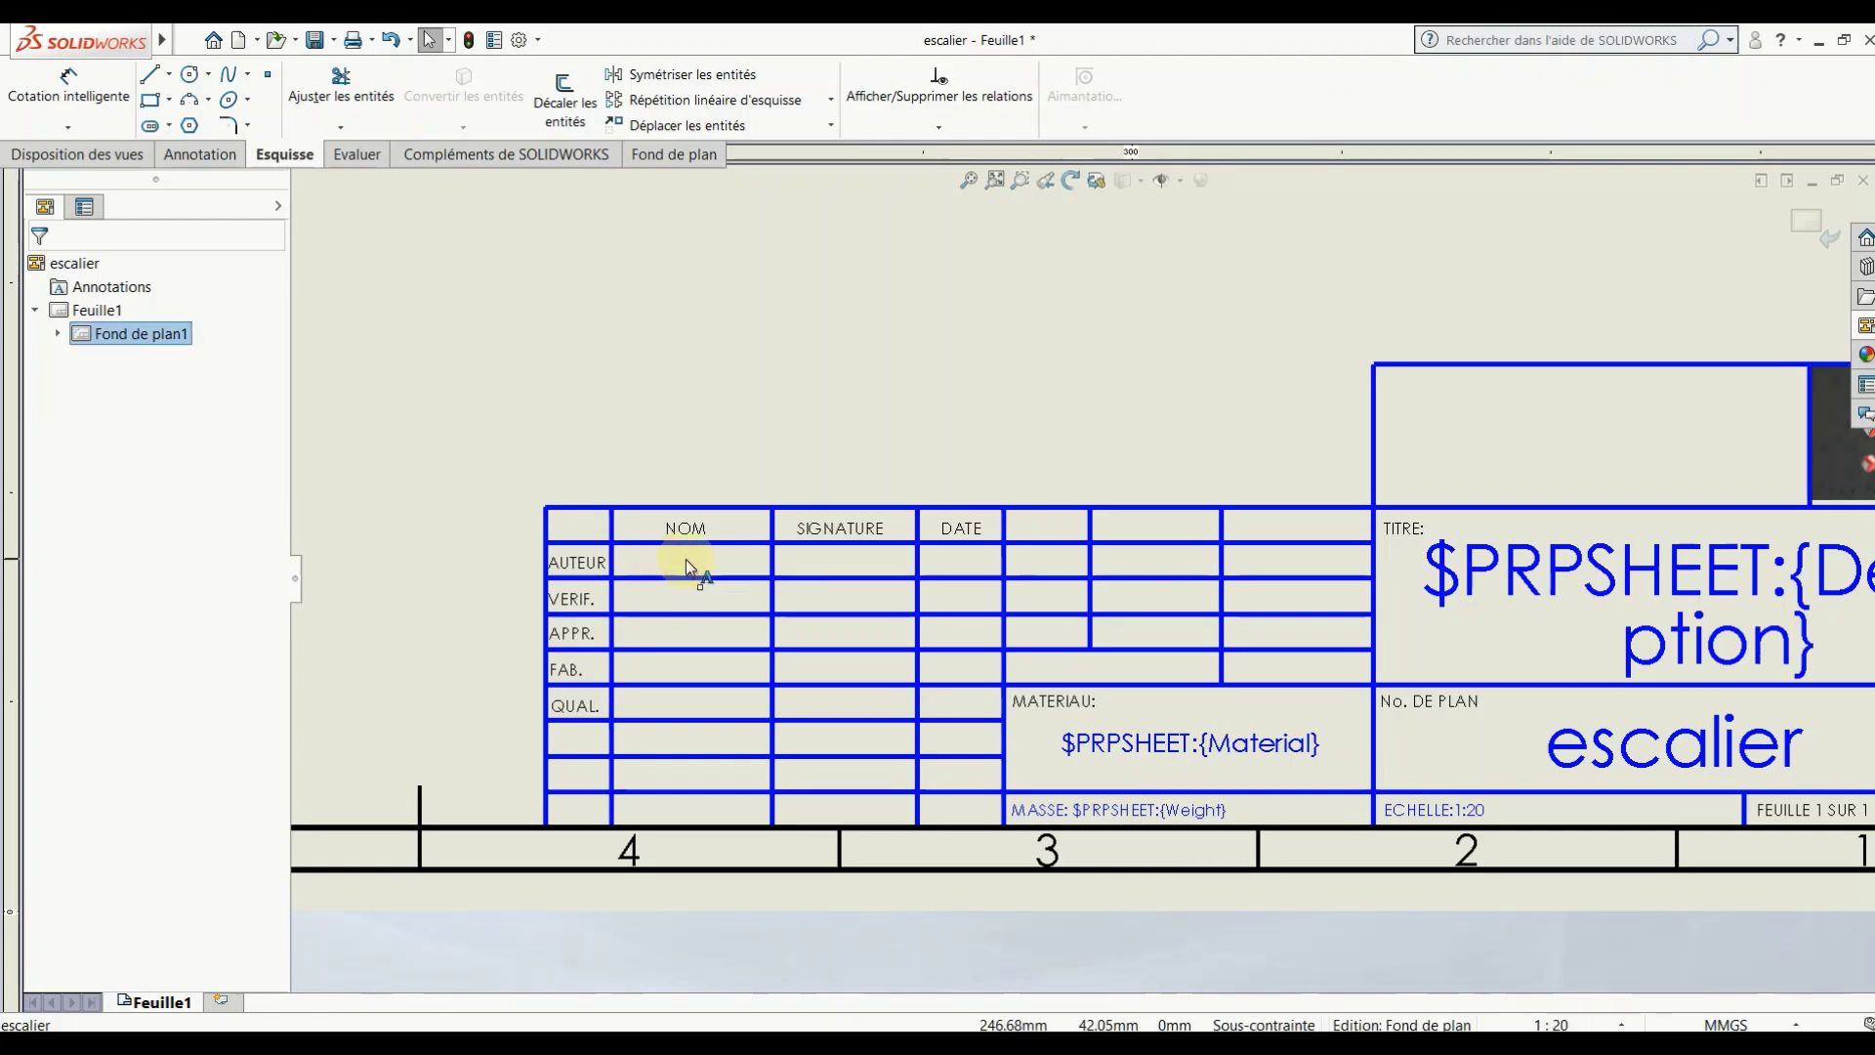
{"action": "left_click", "coordinate": [686, 560]}
{"action": "type", "text": "ka"}
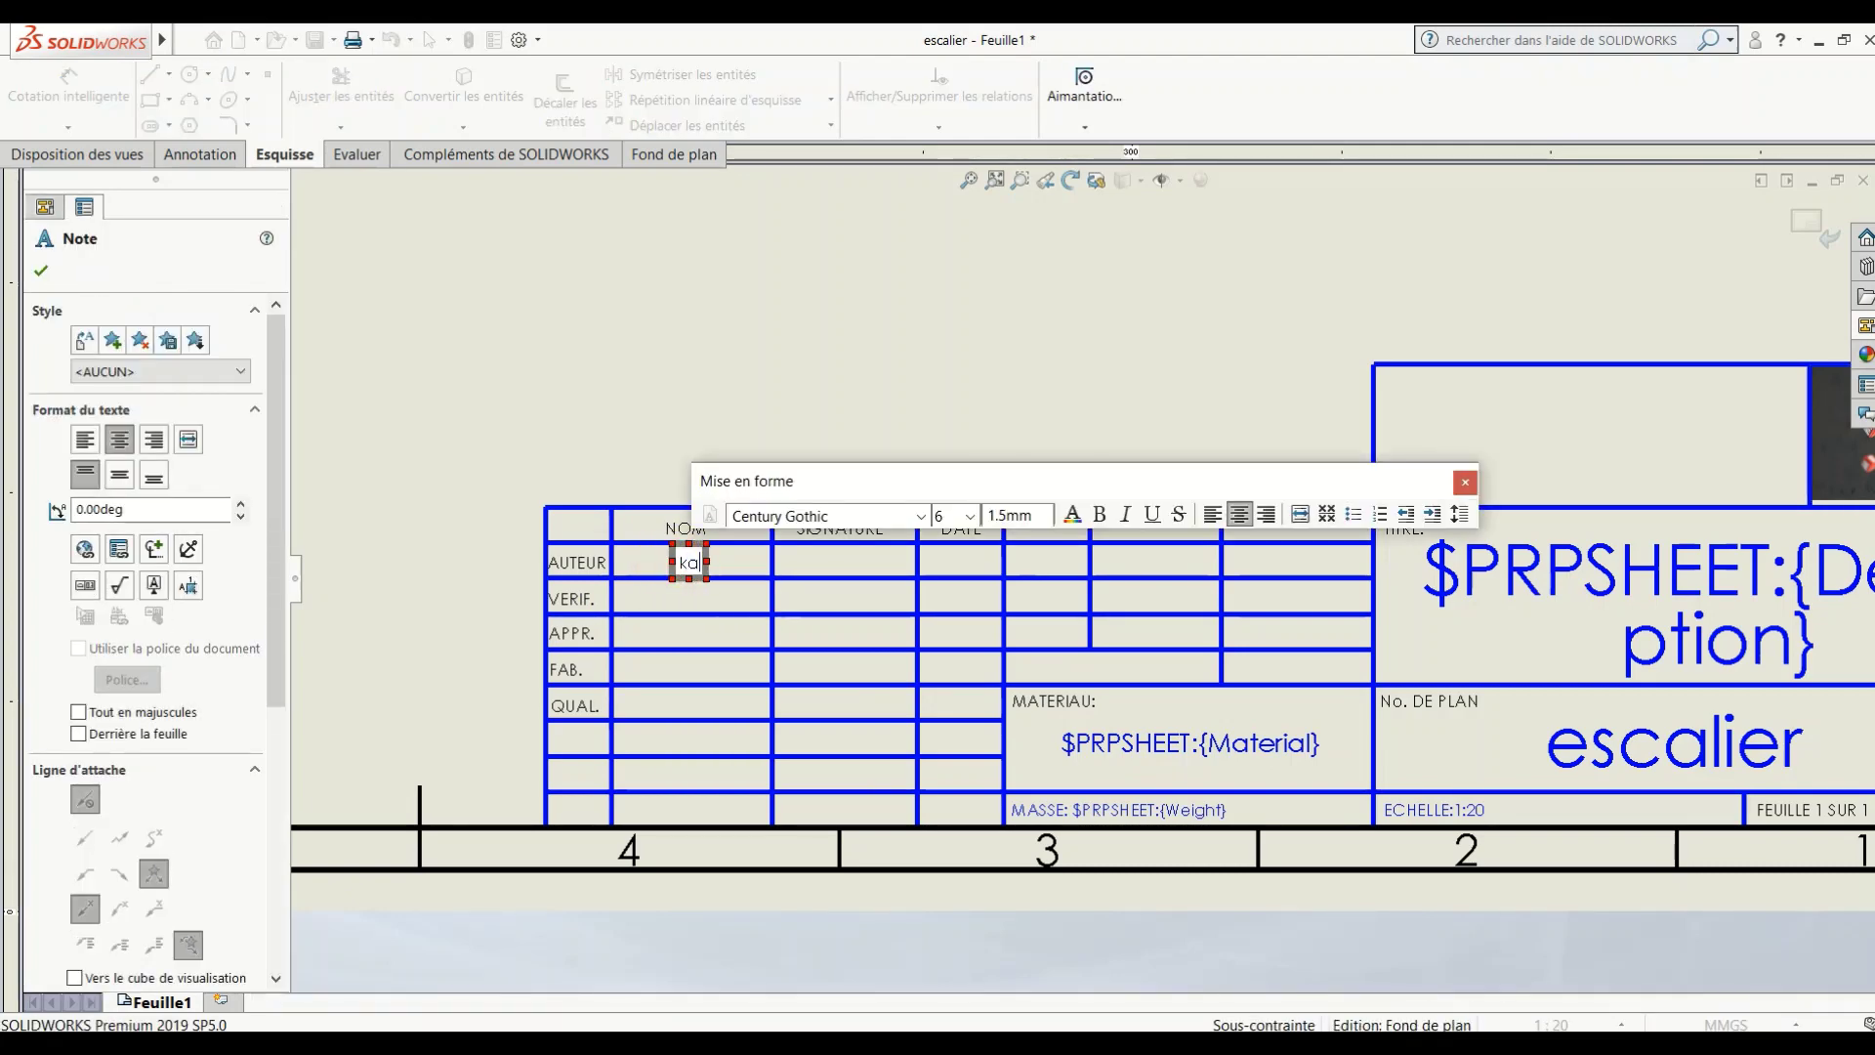
{"action": "type", "text": "max"}
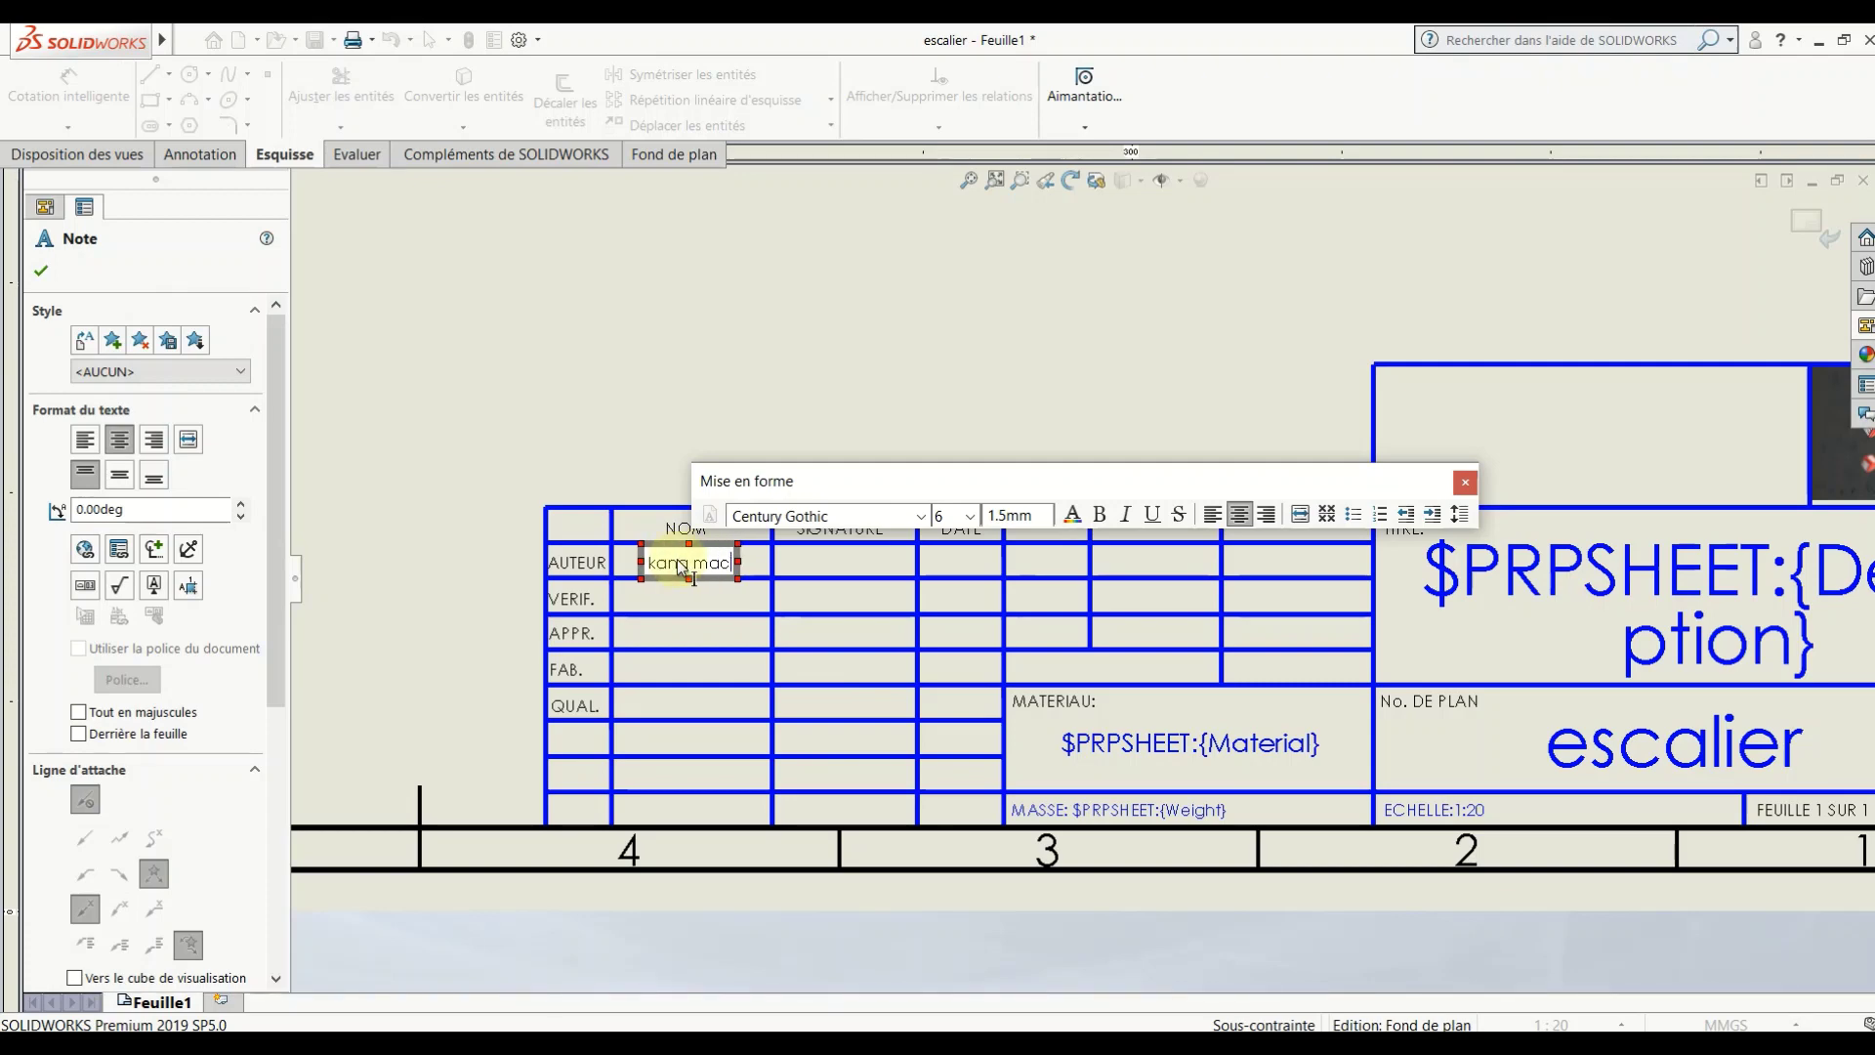
{"action": "type", "text": " desi"}
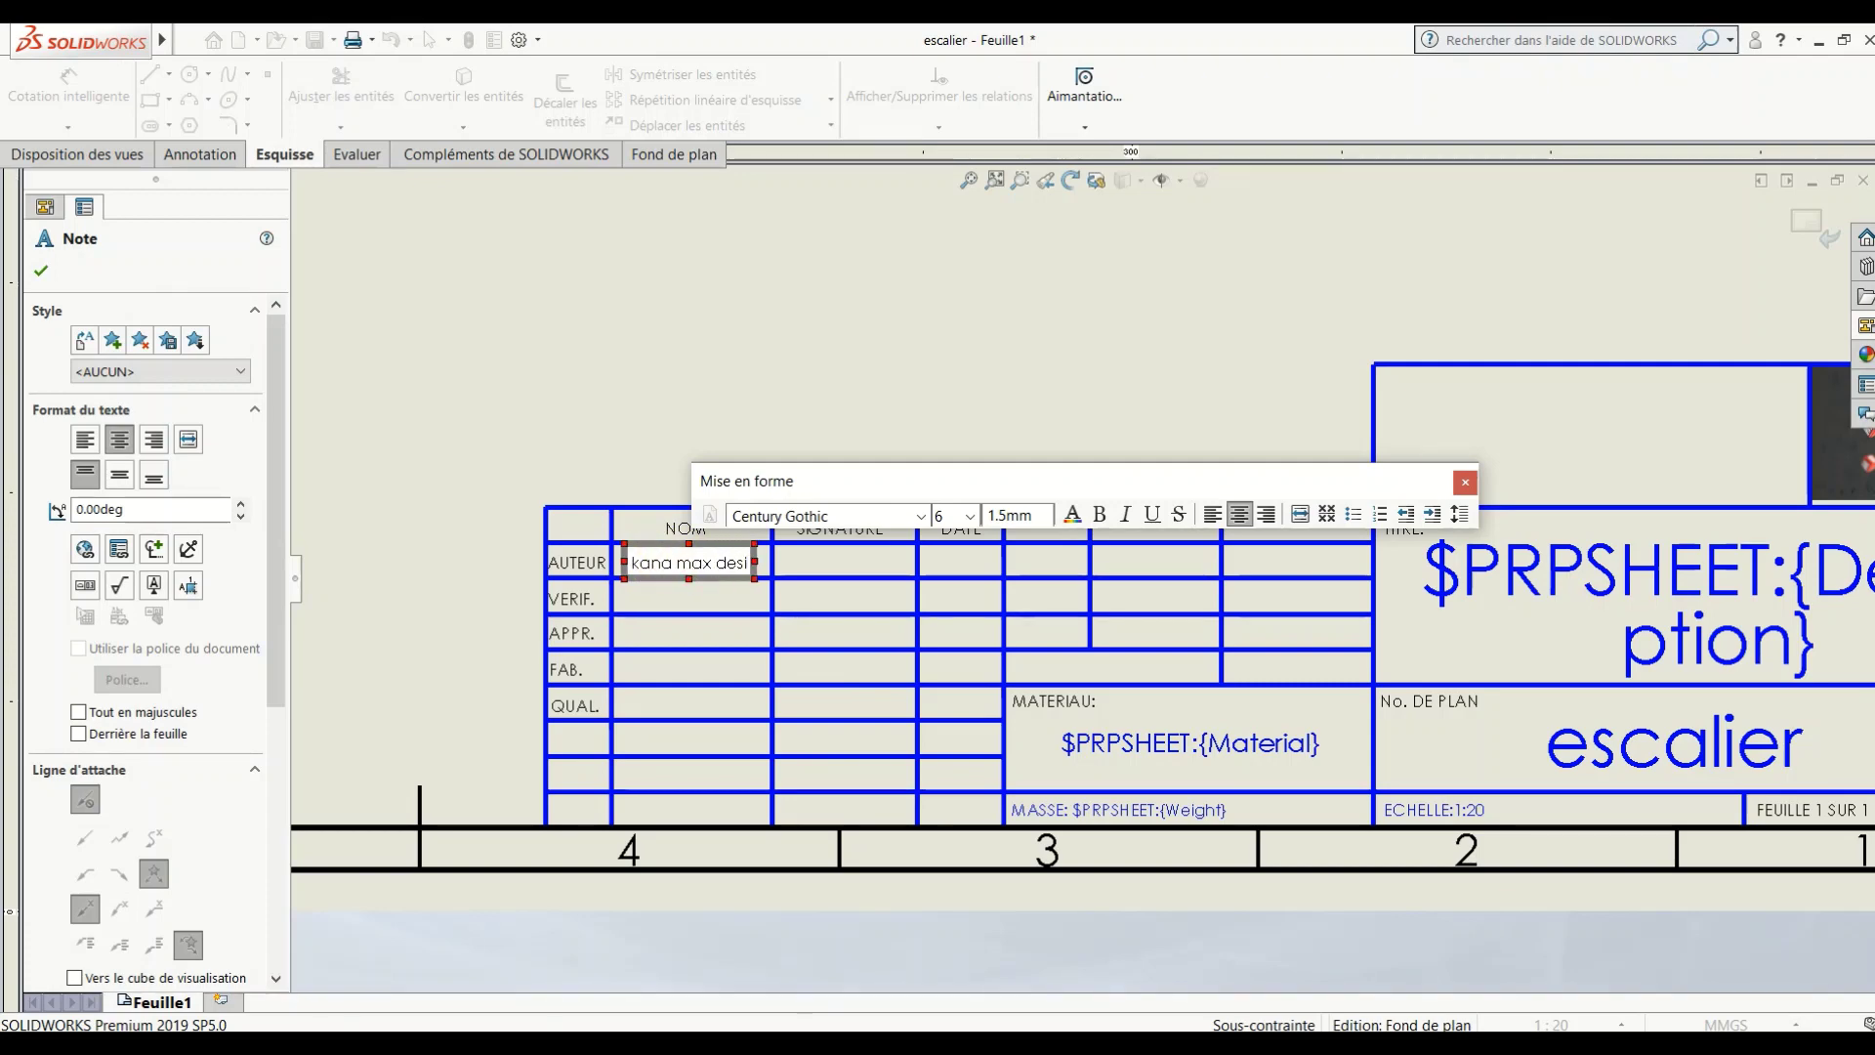
{"action": "type", "text": "gn"}
{"action": "left_click", "coordinate": [628, 348]}
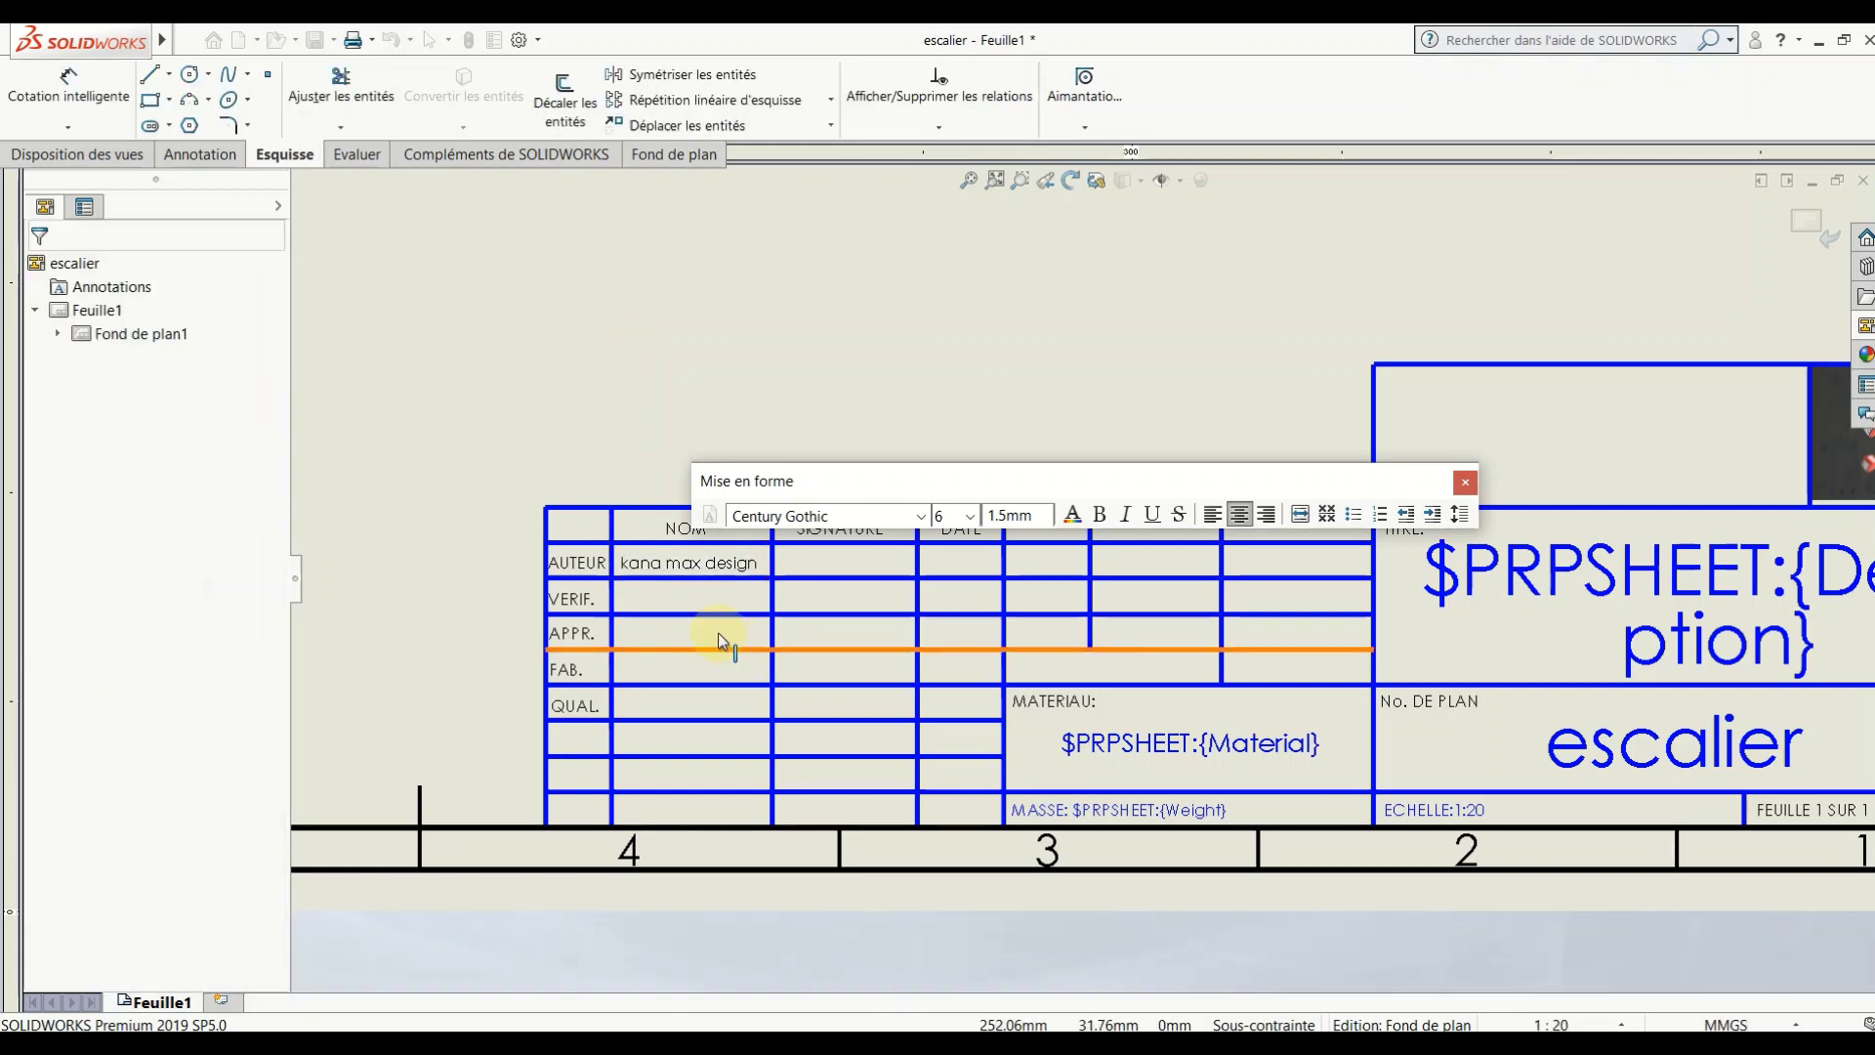
{"action": "left_click", "coordinate": [686, 595]}
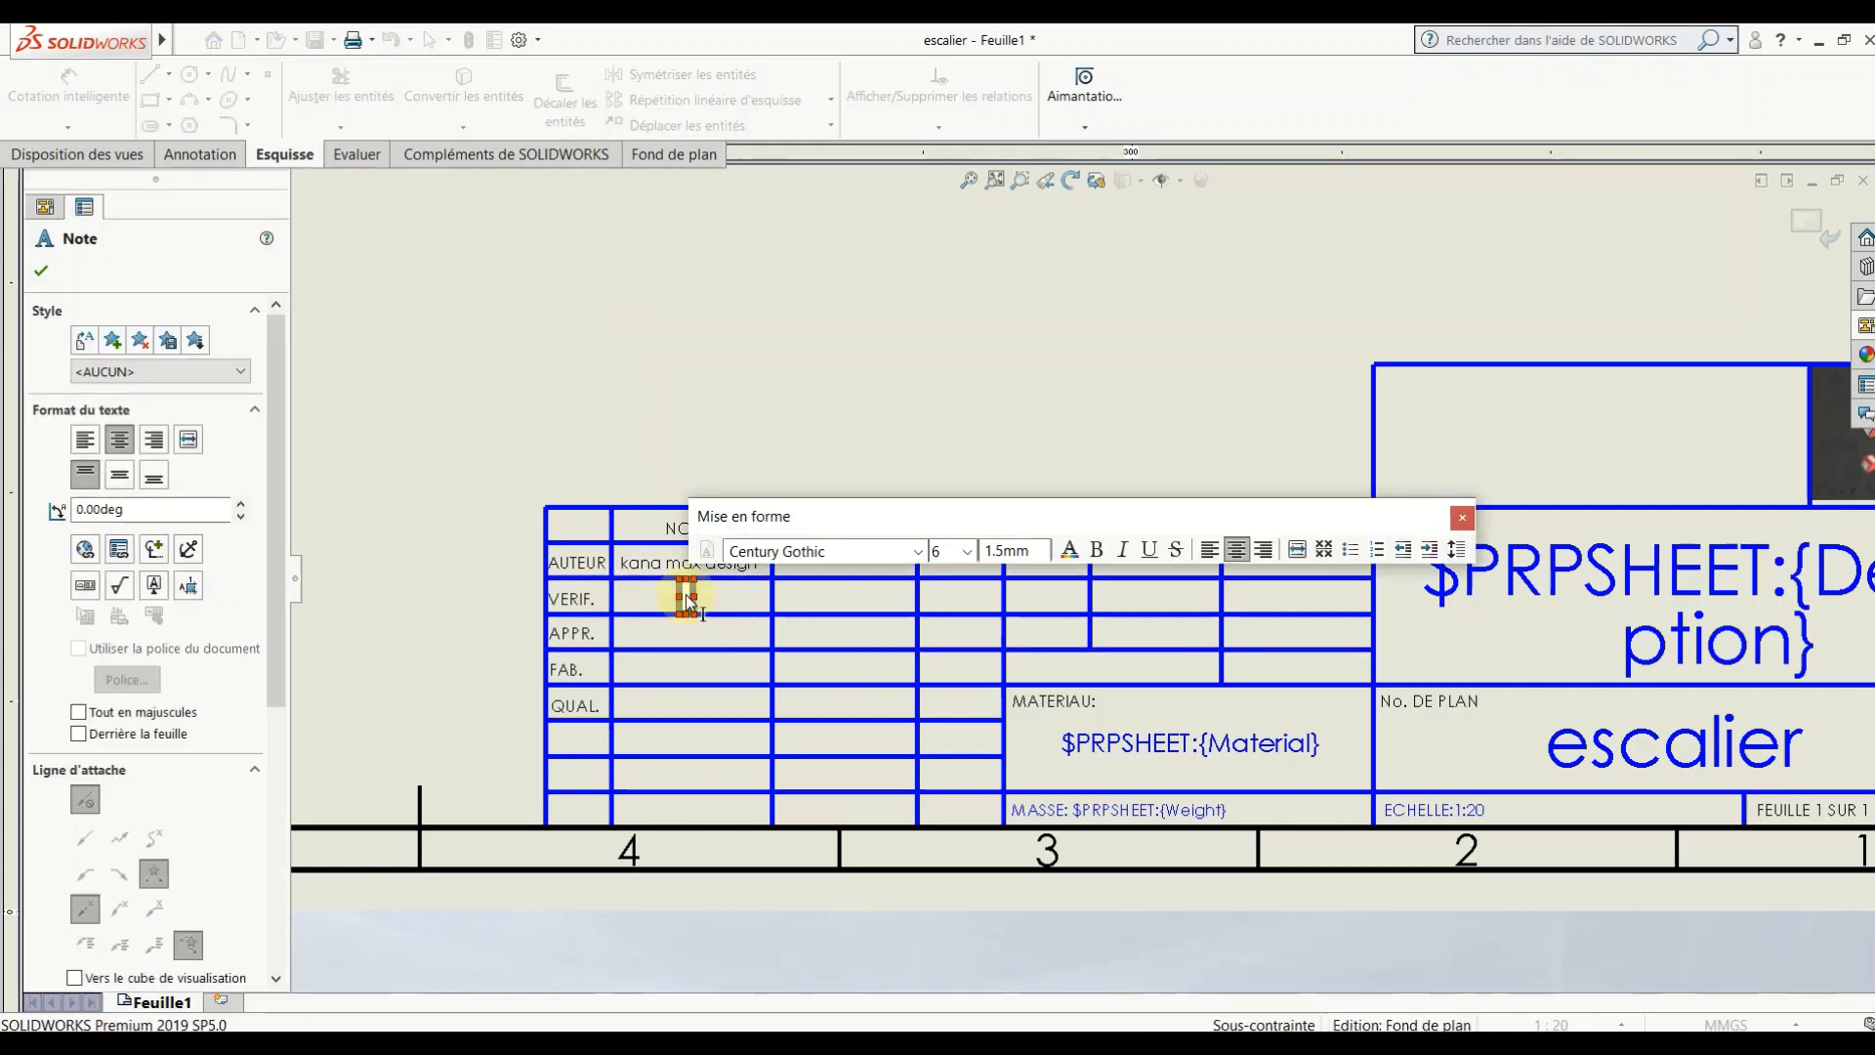
{"action": "type", "text": "kana "}
{"action": "type", "text": "max design"}
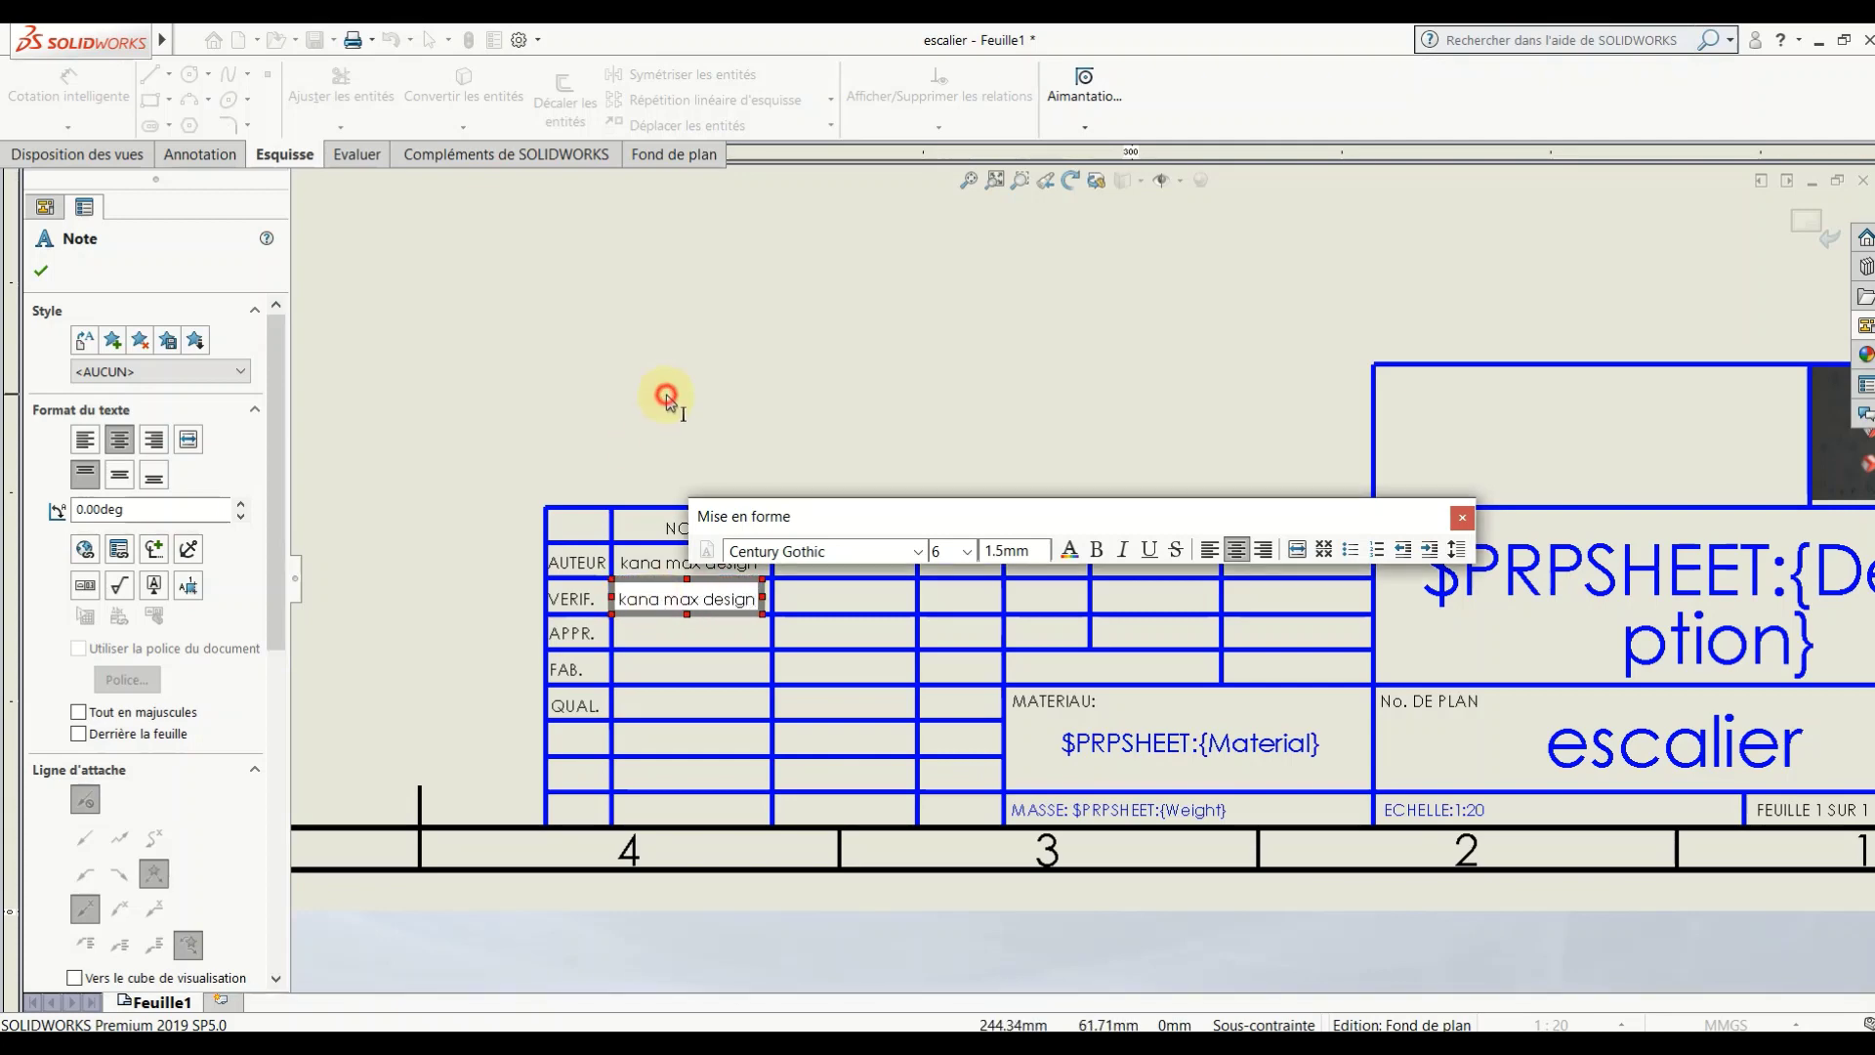
{"action": "key", "text": "Escape"}
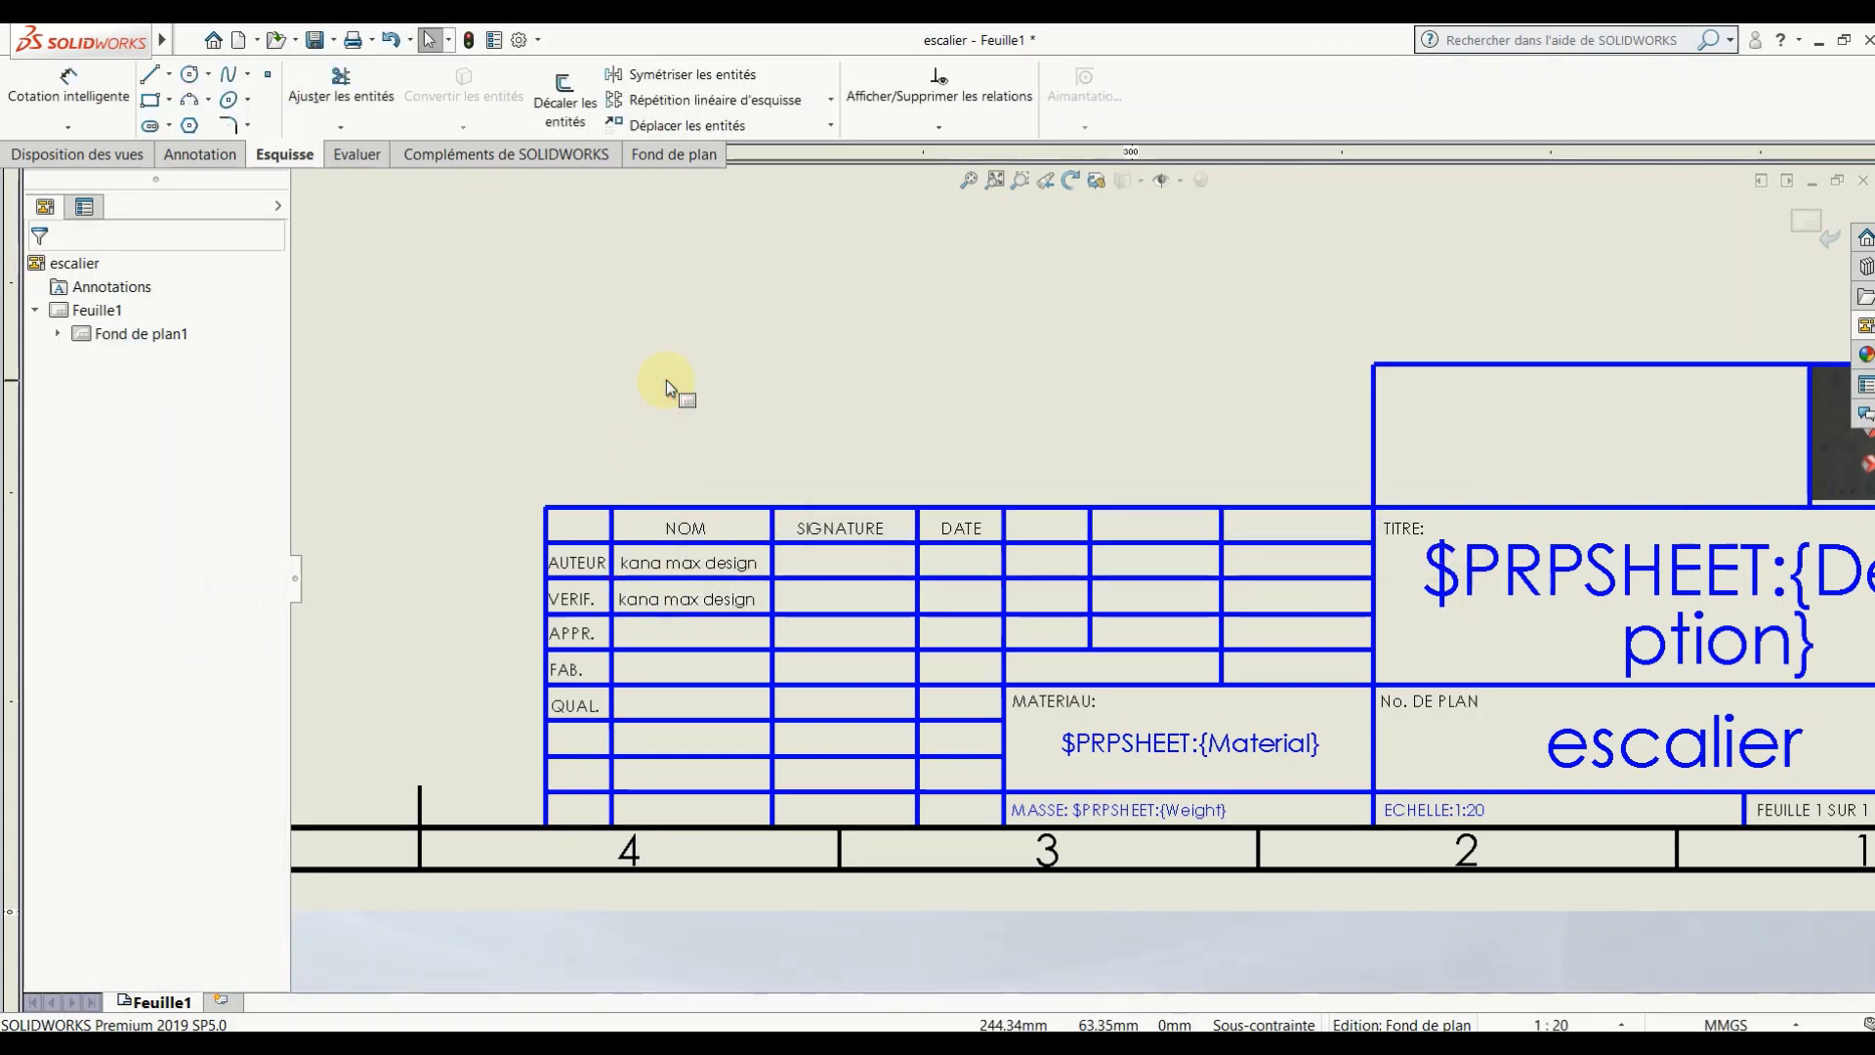
Step: Enter the dates 24/03 and 25/03 in the author and verifier DATE cells
{"action": "left_click", "coordinate": [955, 567]}
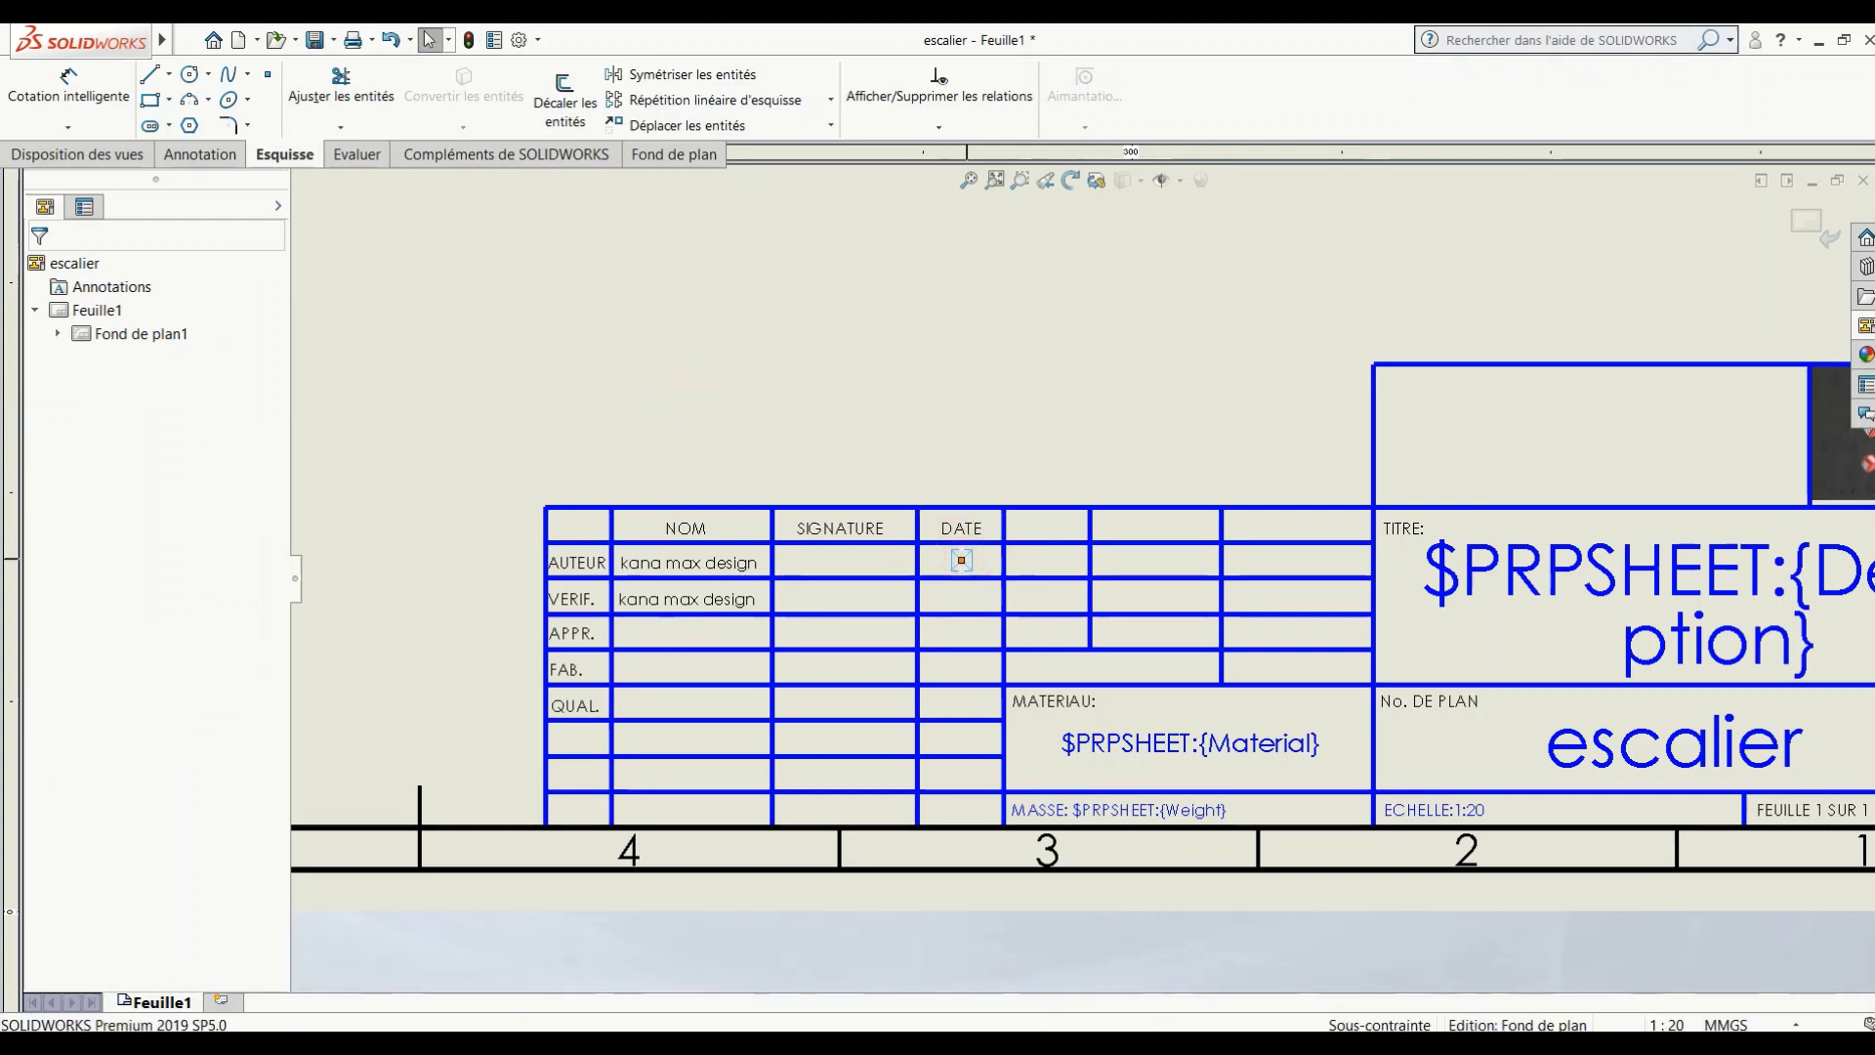
{"action": "type", "text": "2"}
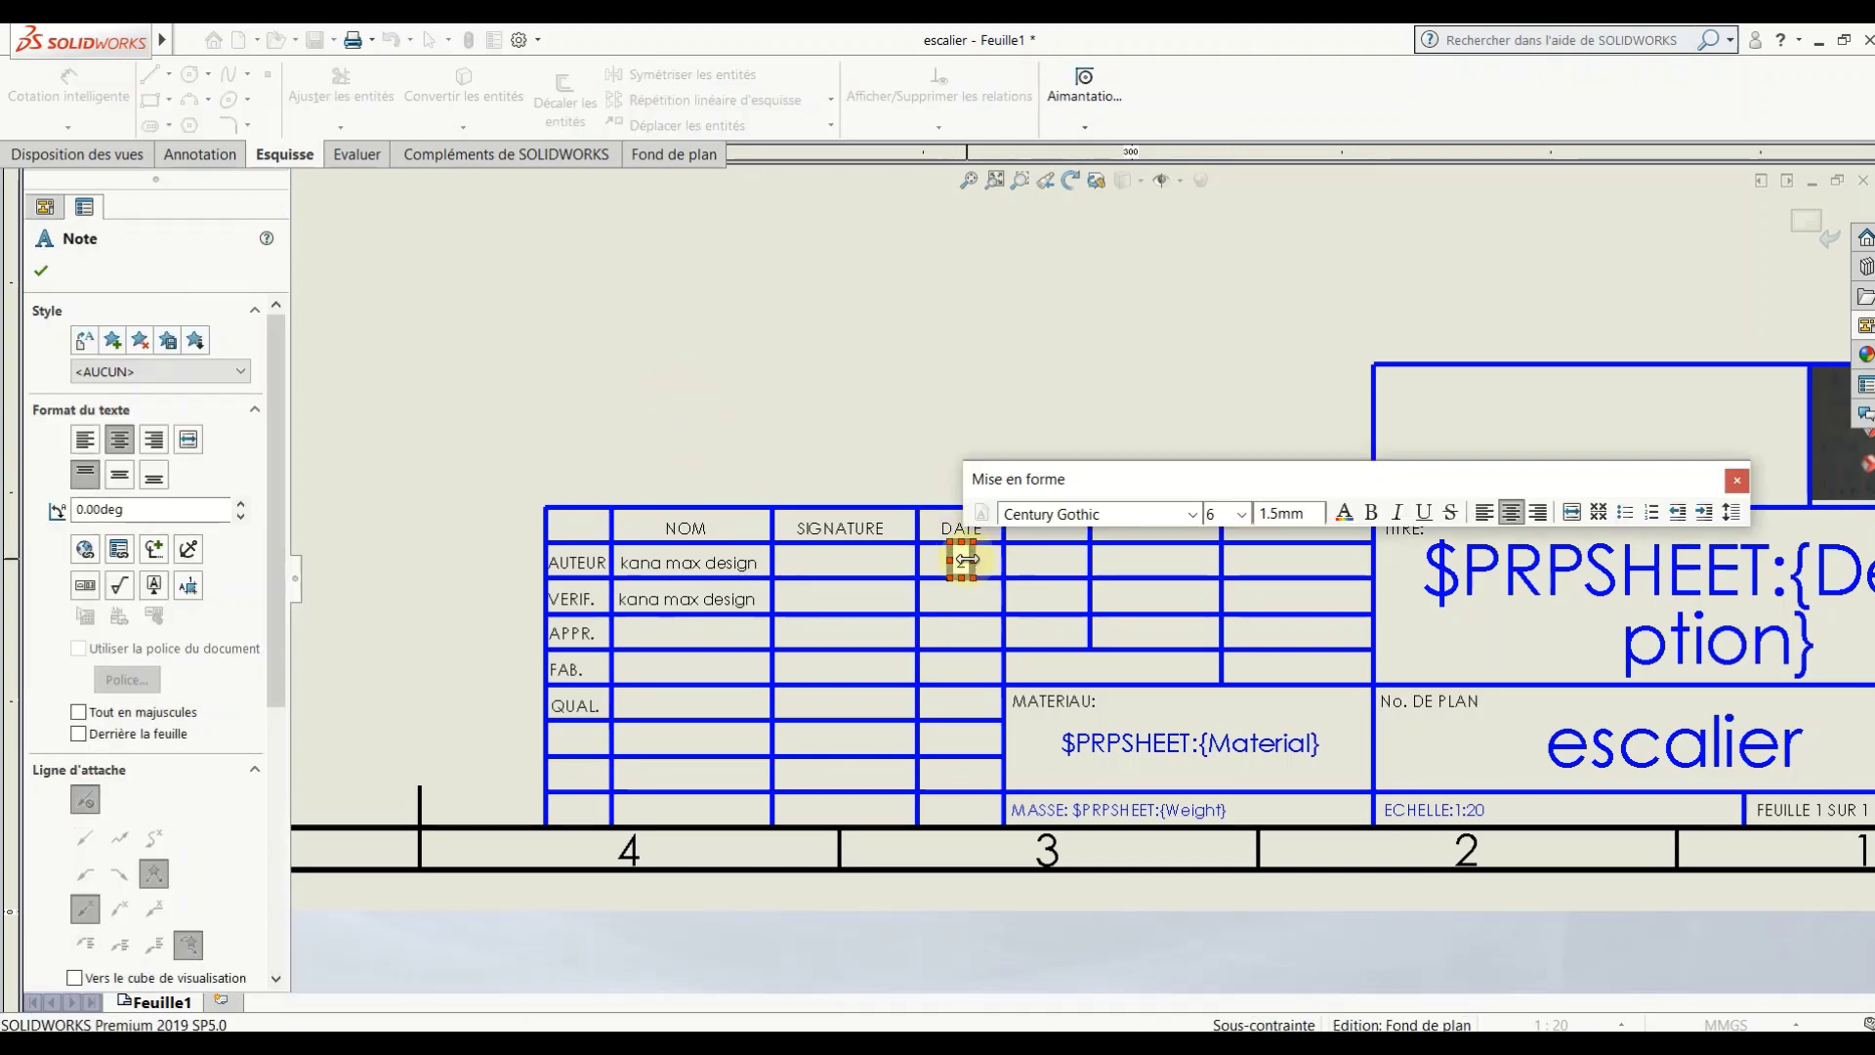
{"action": "type", "text": "4"}
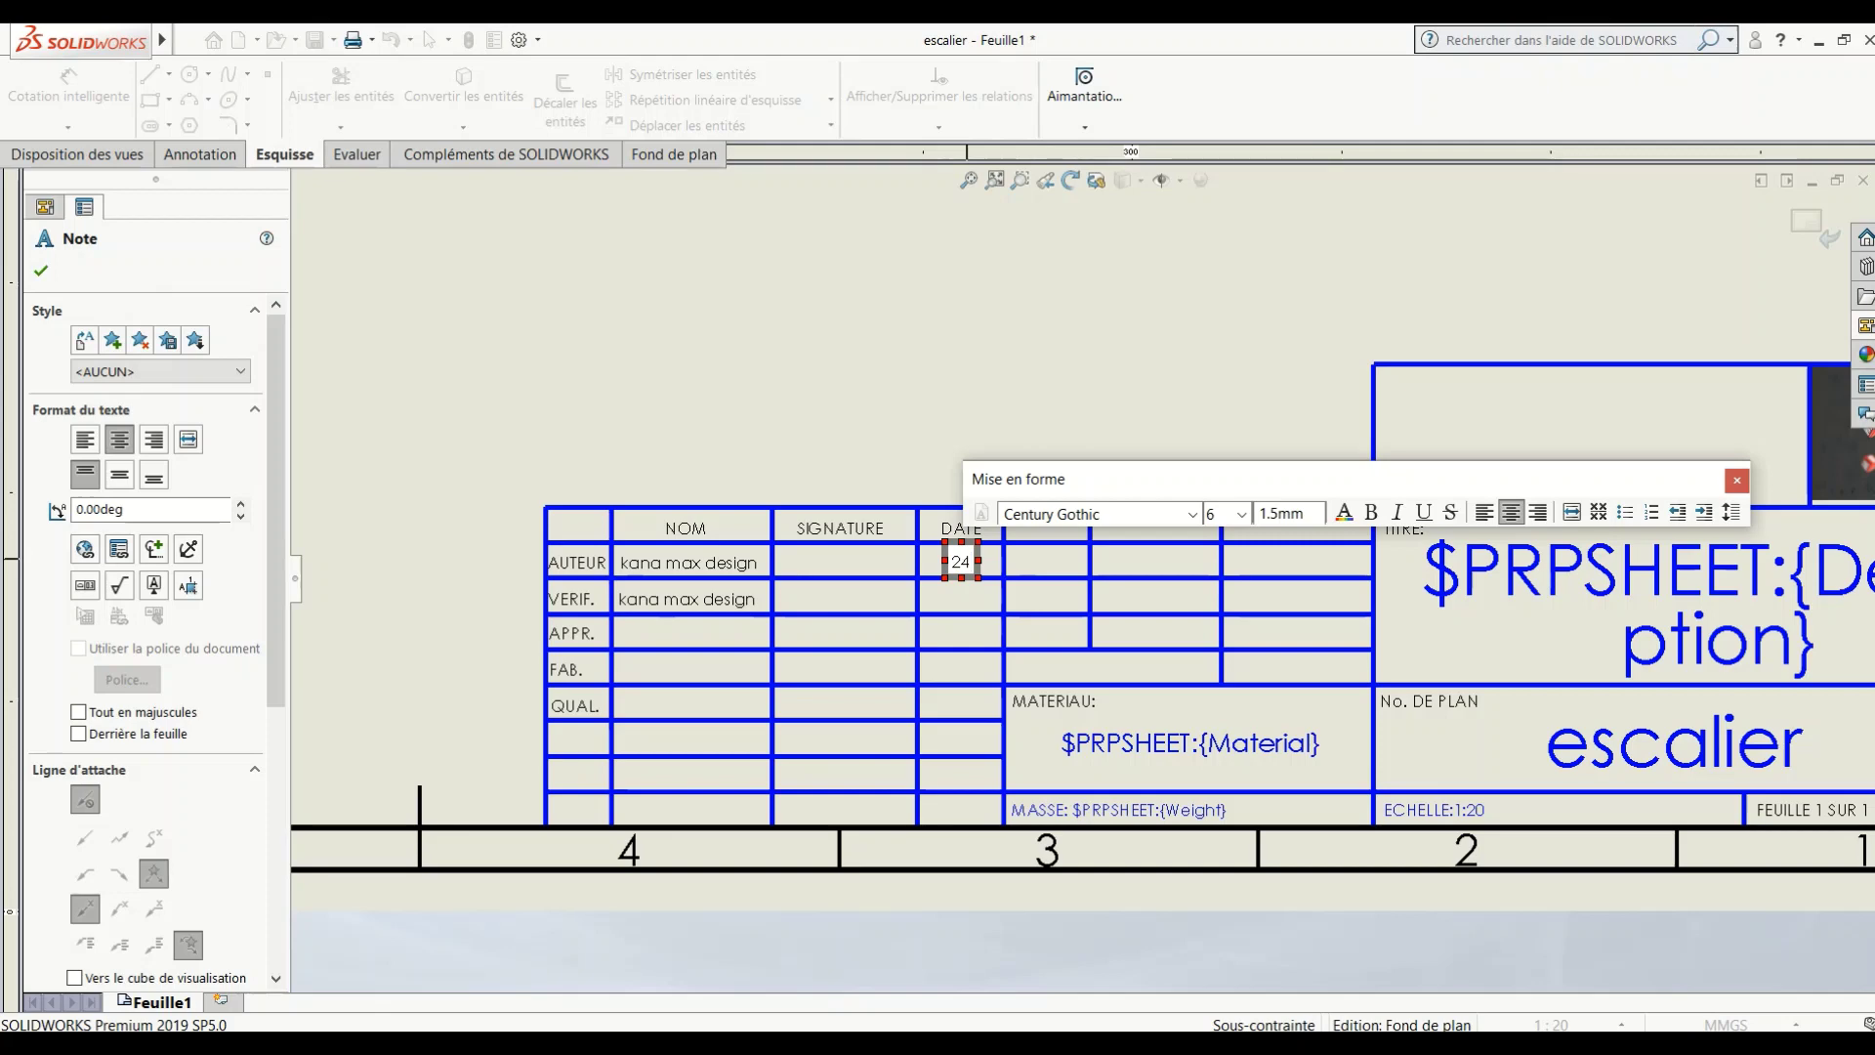
{"action": "type", "text": "/03"}
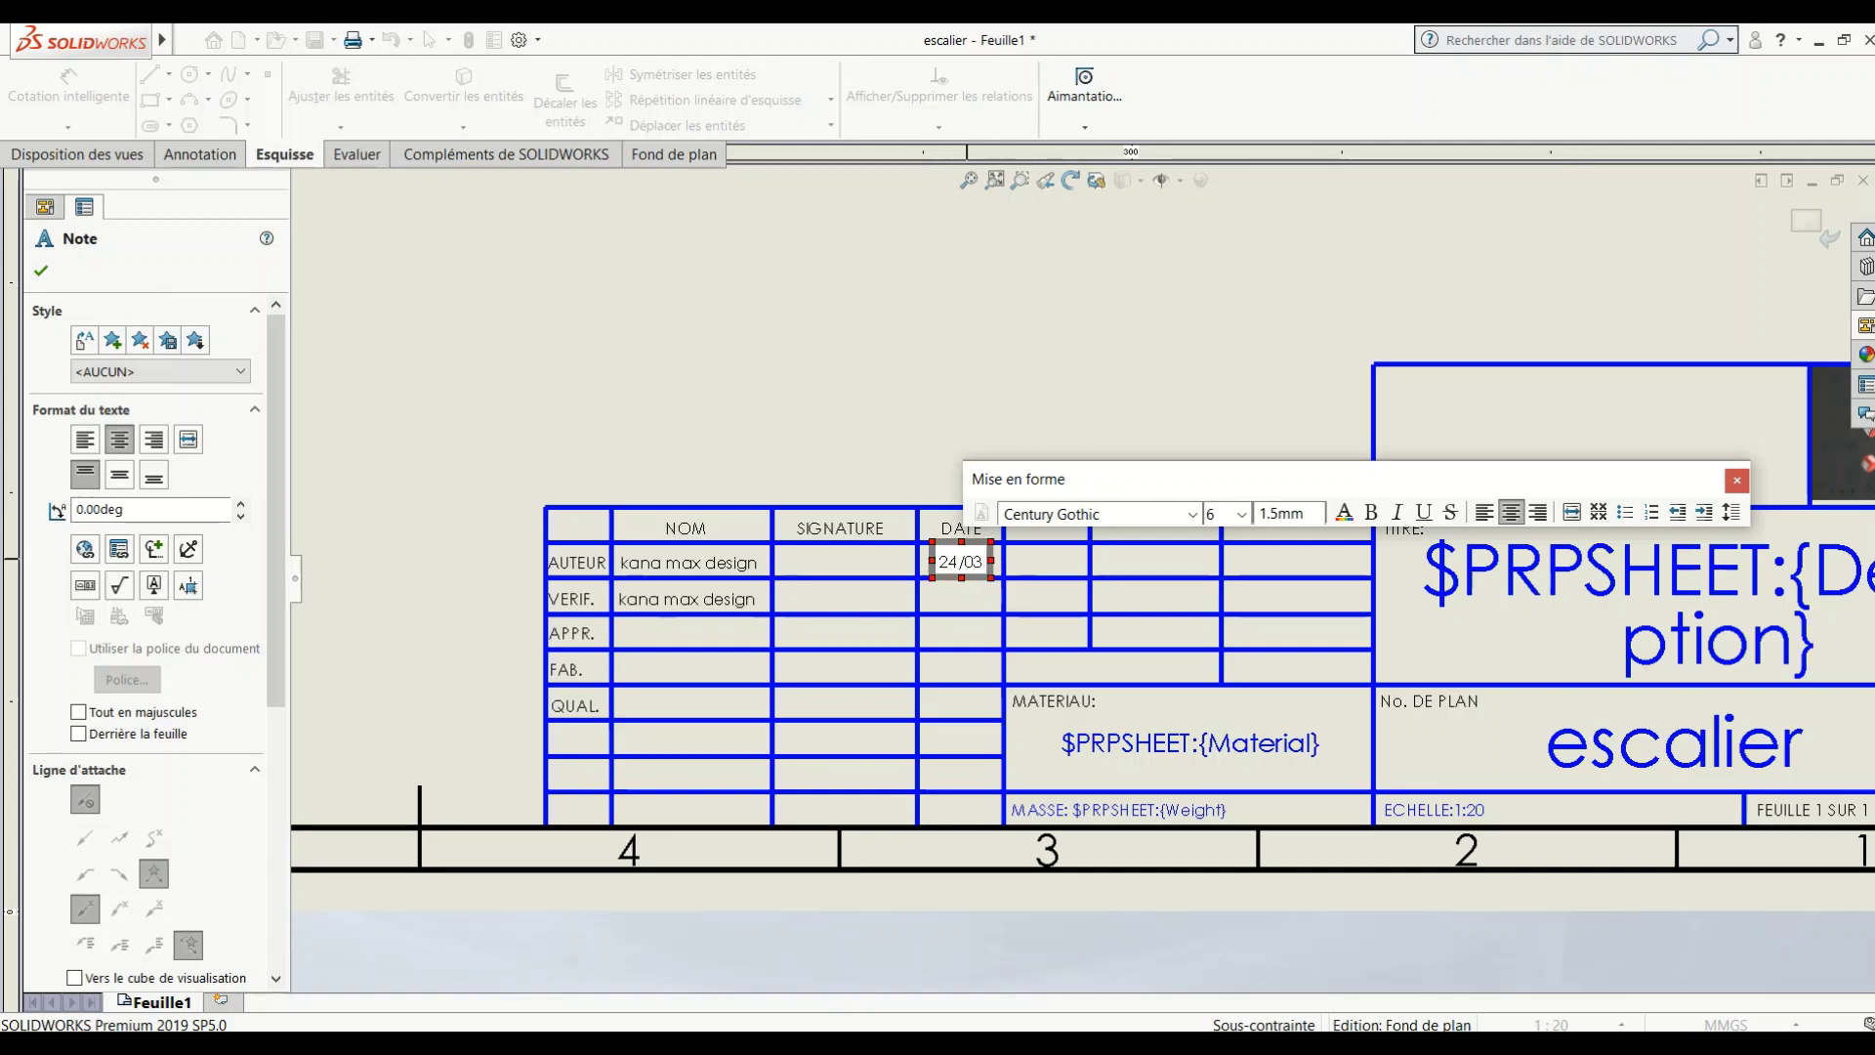
{"action": "left_click", "coordinate": [959, 616]}
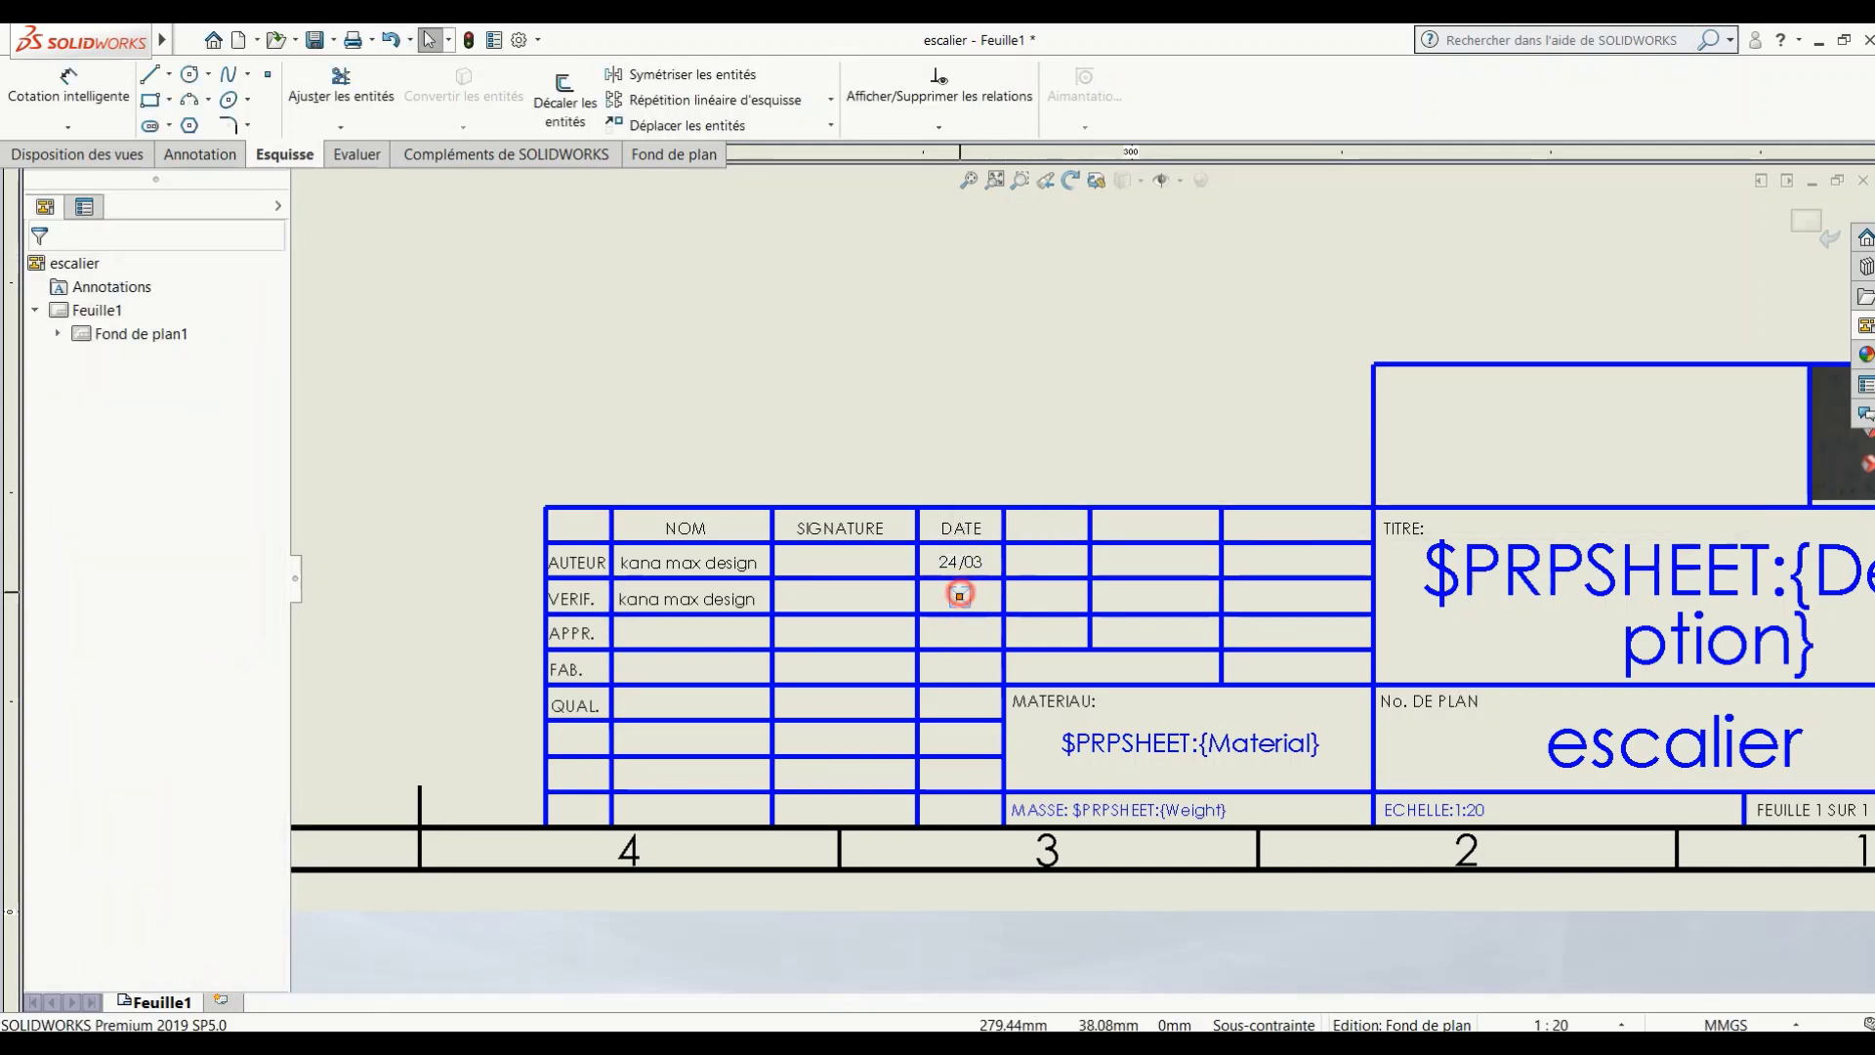
{"action": "left_click", "coordinate": [959, 593]}
{"action": "type", "text": "25/03"}
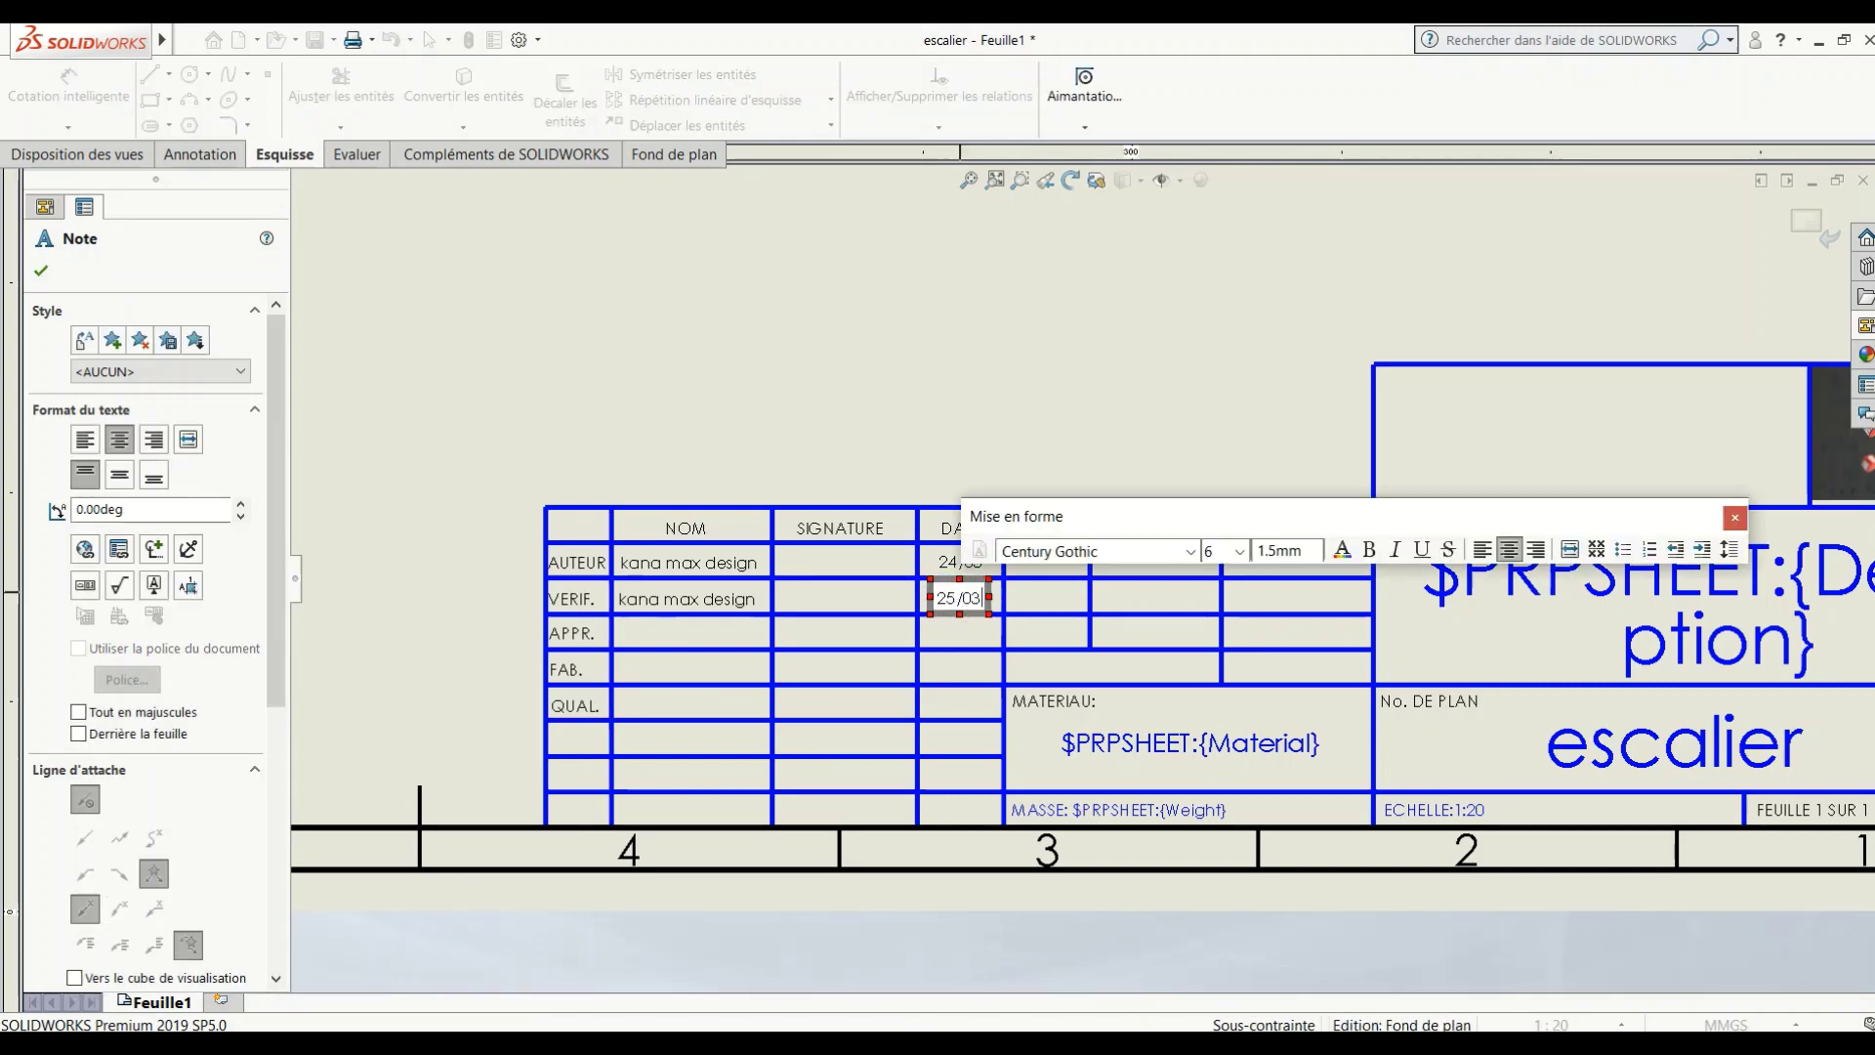
{"action": "left_click", "coordinate": [877, 429]}
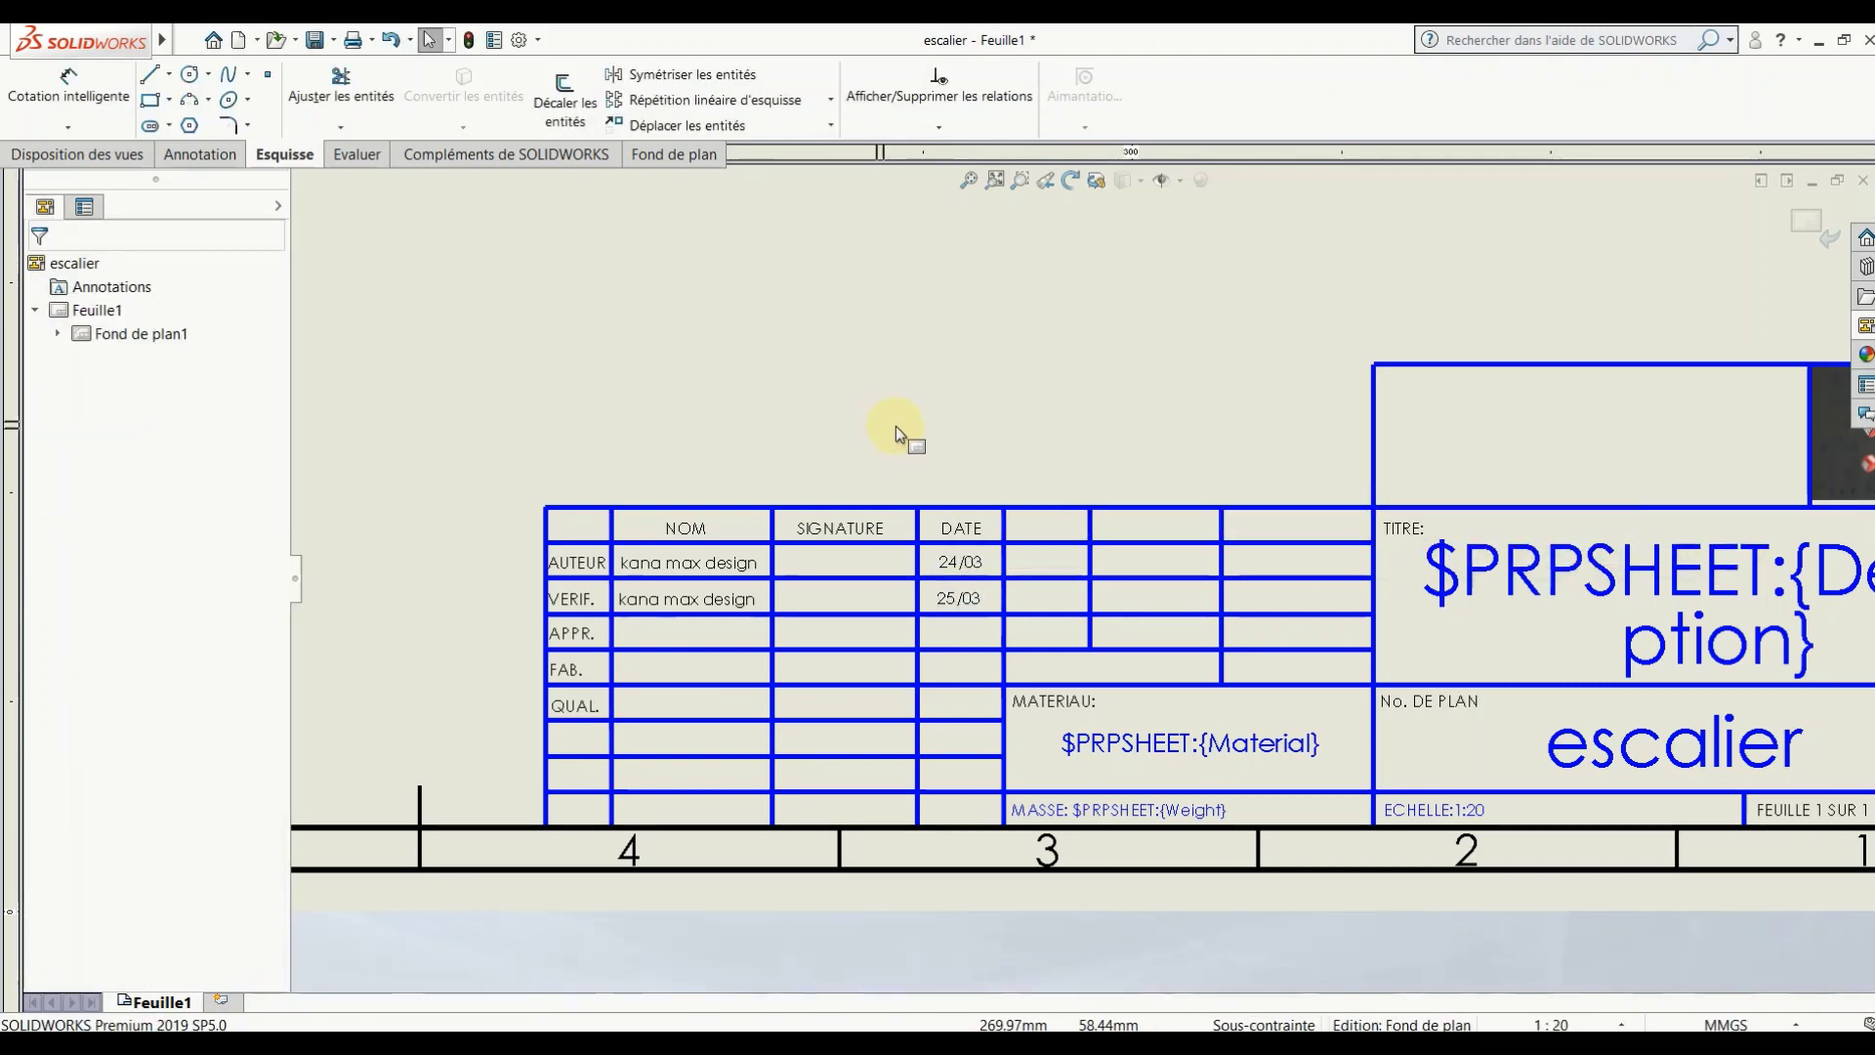
{"action": "scroll", "coordinate": [1123, 562], "scroll_direction": "up", "scroll_amount": 2}
{"action": "scroll", "coordinate": [1166, 570], "scroll_direction": "down", "scroll_amount": 1}
{"action": "scroll", "coordinate": [1166, 570], "scroll_direction": "up", "scroll_amount": 3}
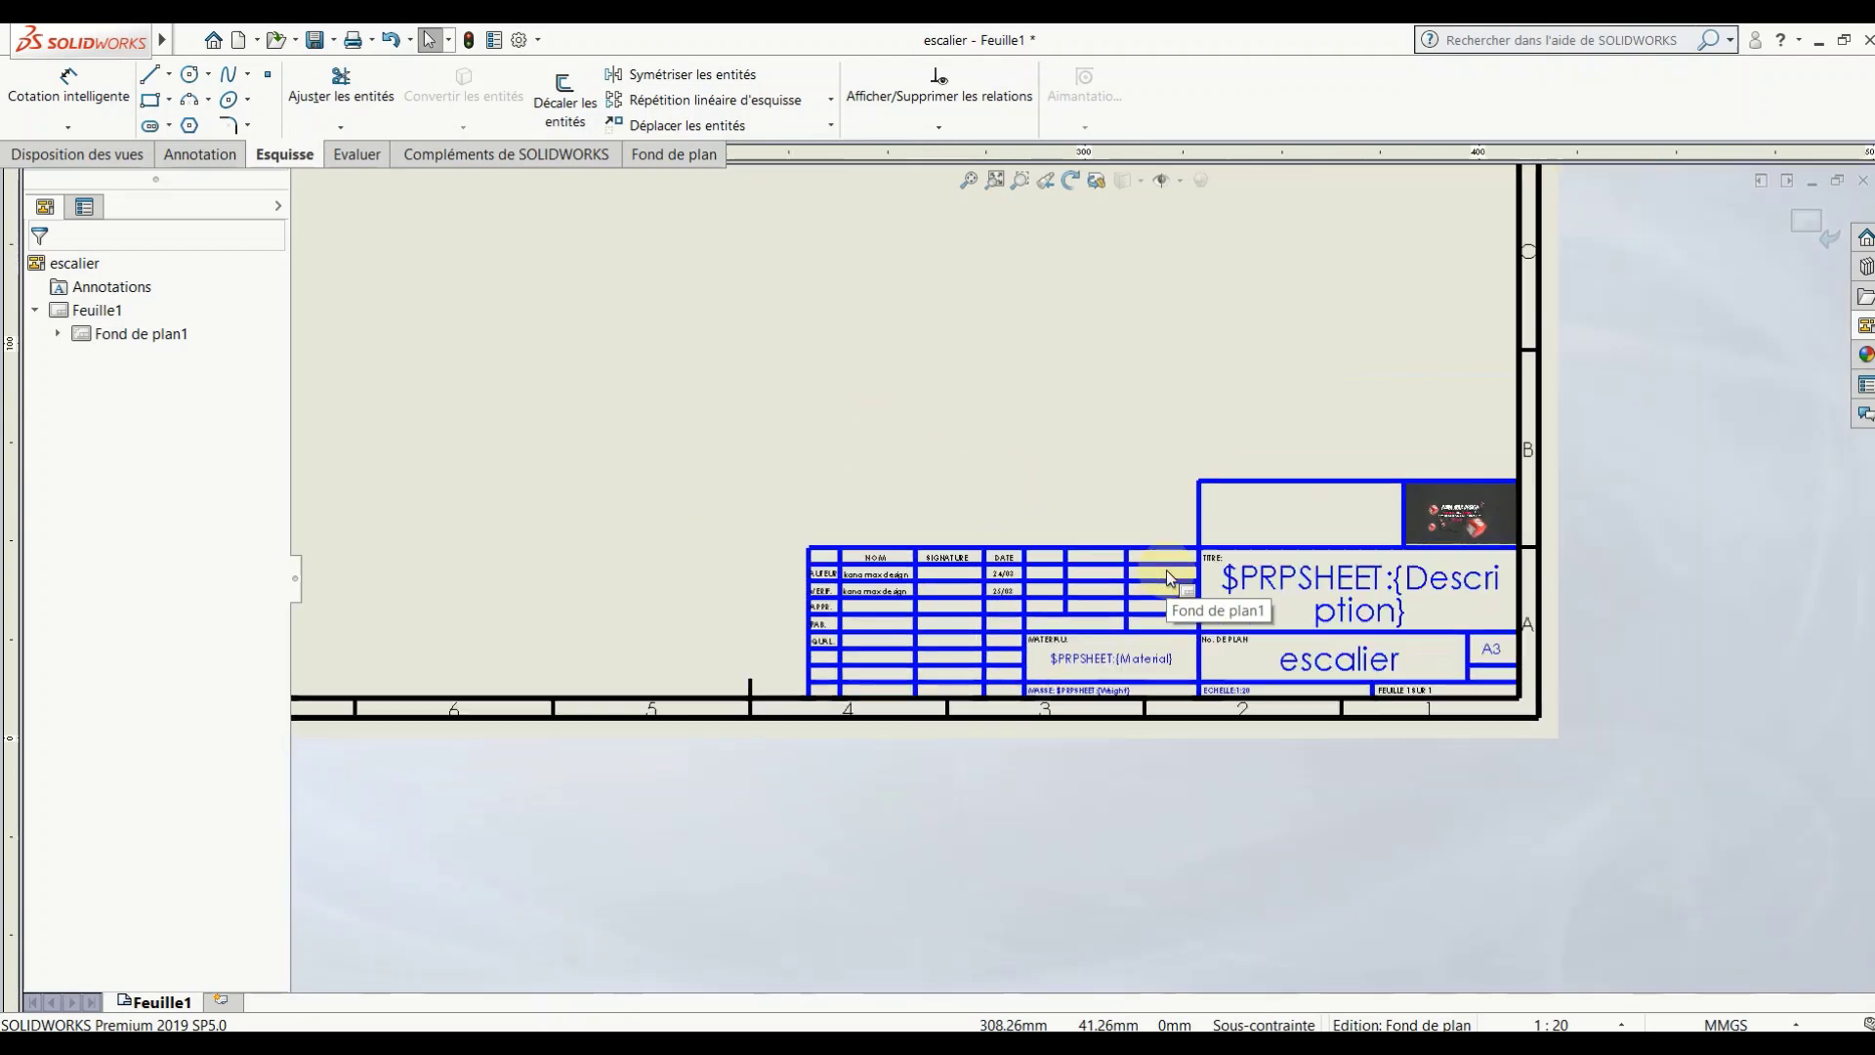
{"action": "left_click", "coordinate": [1803, 232]}
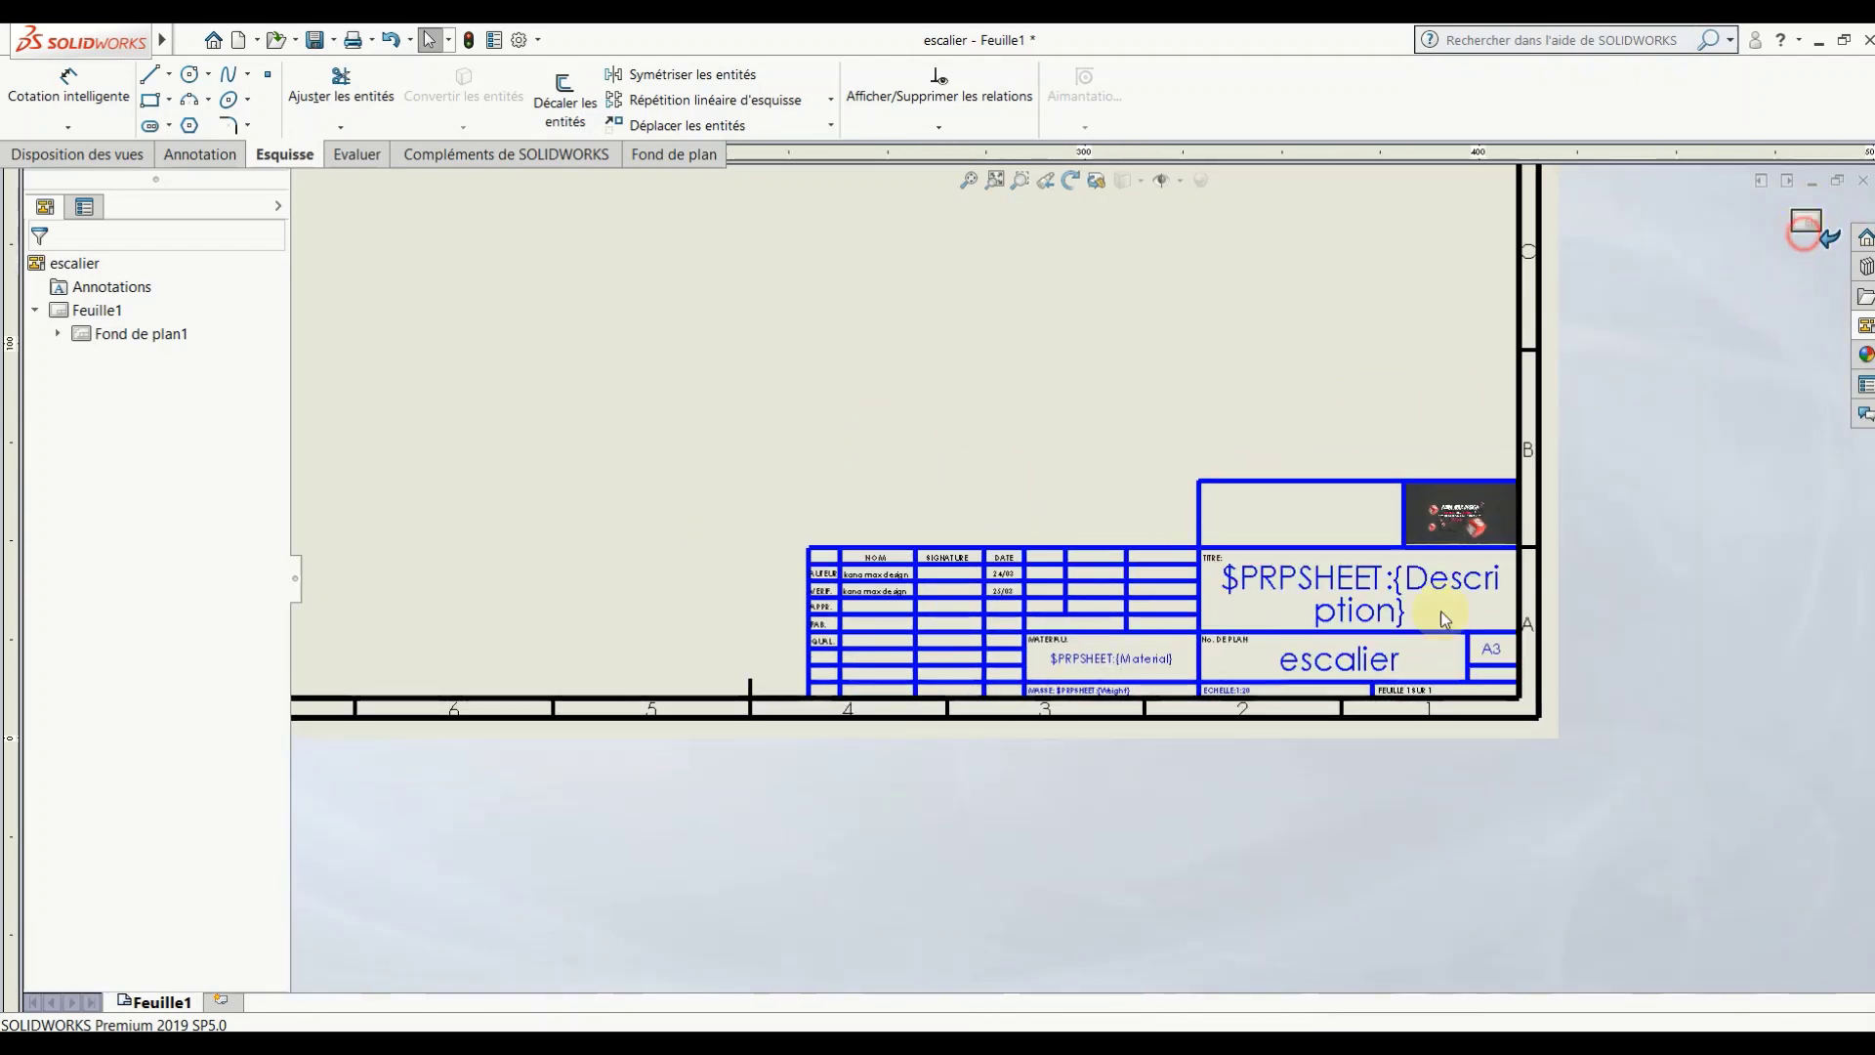
{"action": "scroll", "coordinate": [1352, 453], "scroll_direction": "down", "scroll_amount": 2}
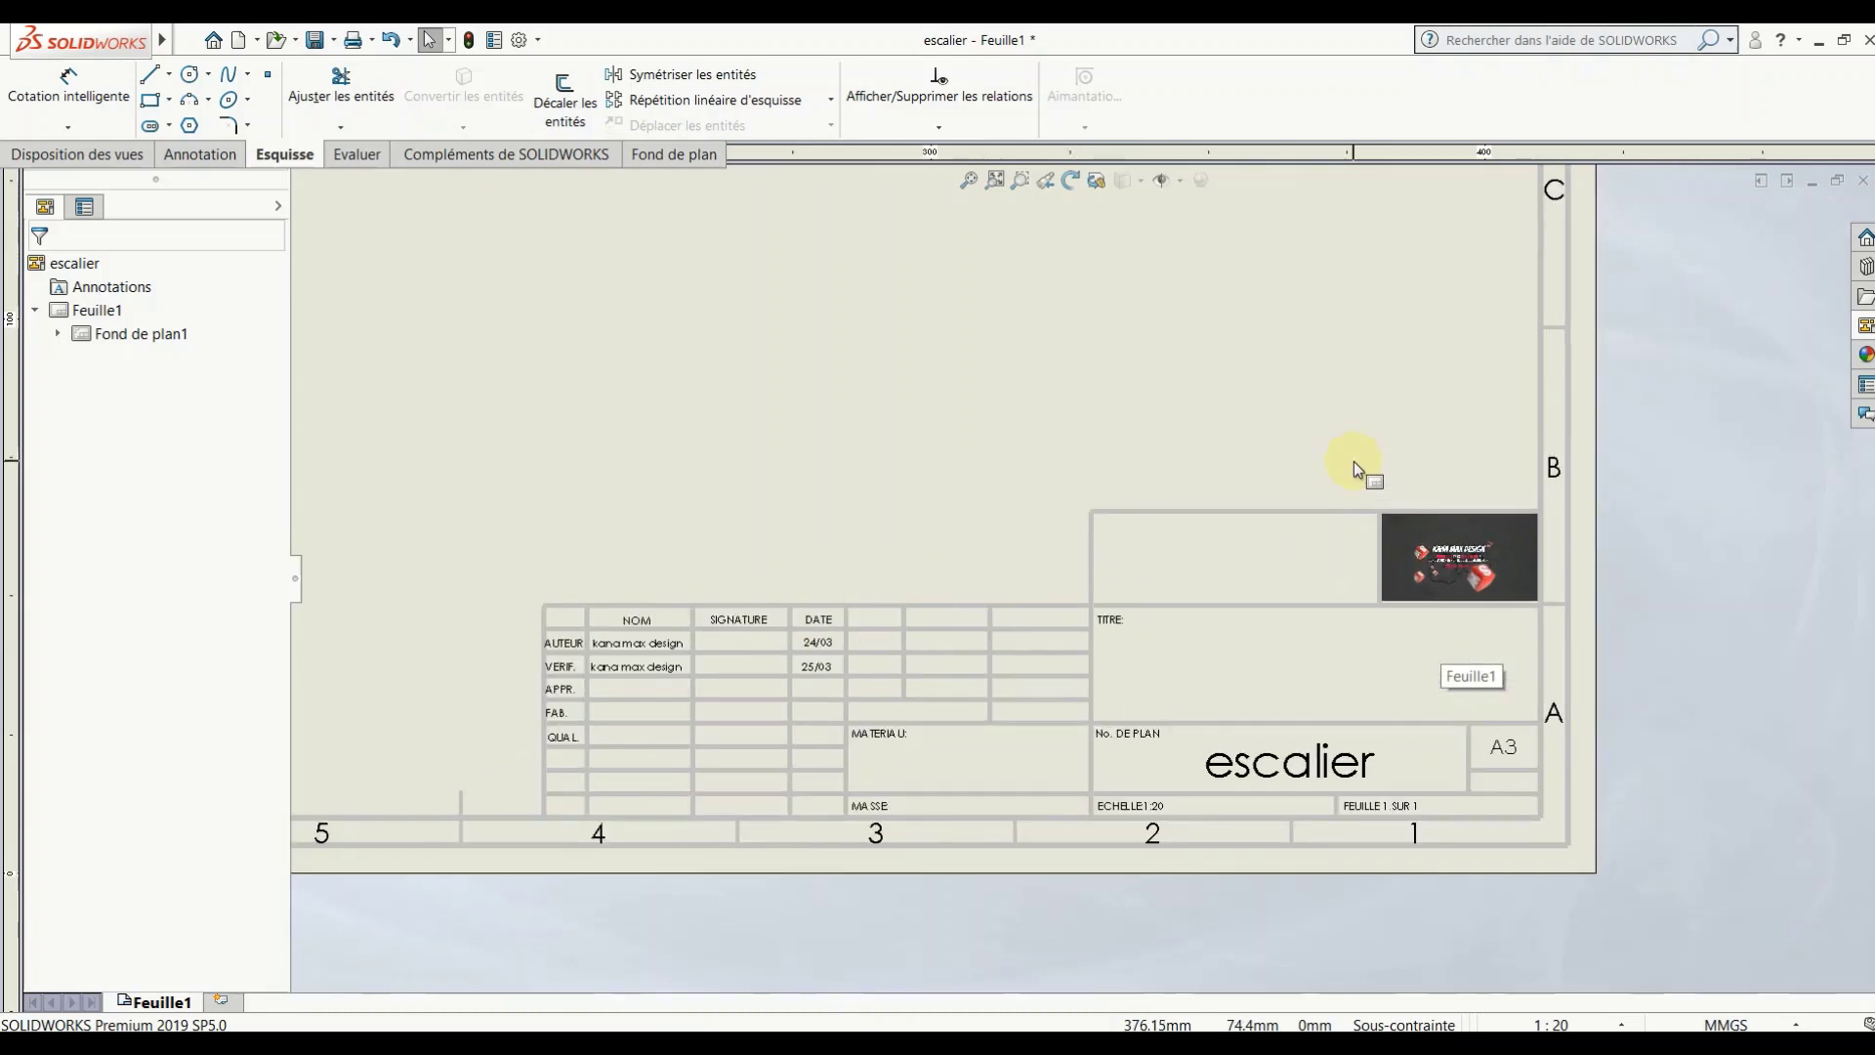
{"action": "scroll", "coordinate": [1352, 473], "scroll_direction": "up", "scroll_amount": 2}
{"action": "scroll", "coordinate": [1054, 523], "scroll_direction": "up", "scroll_amount": 2}
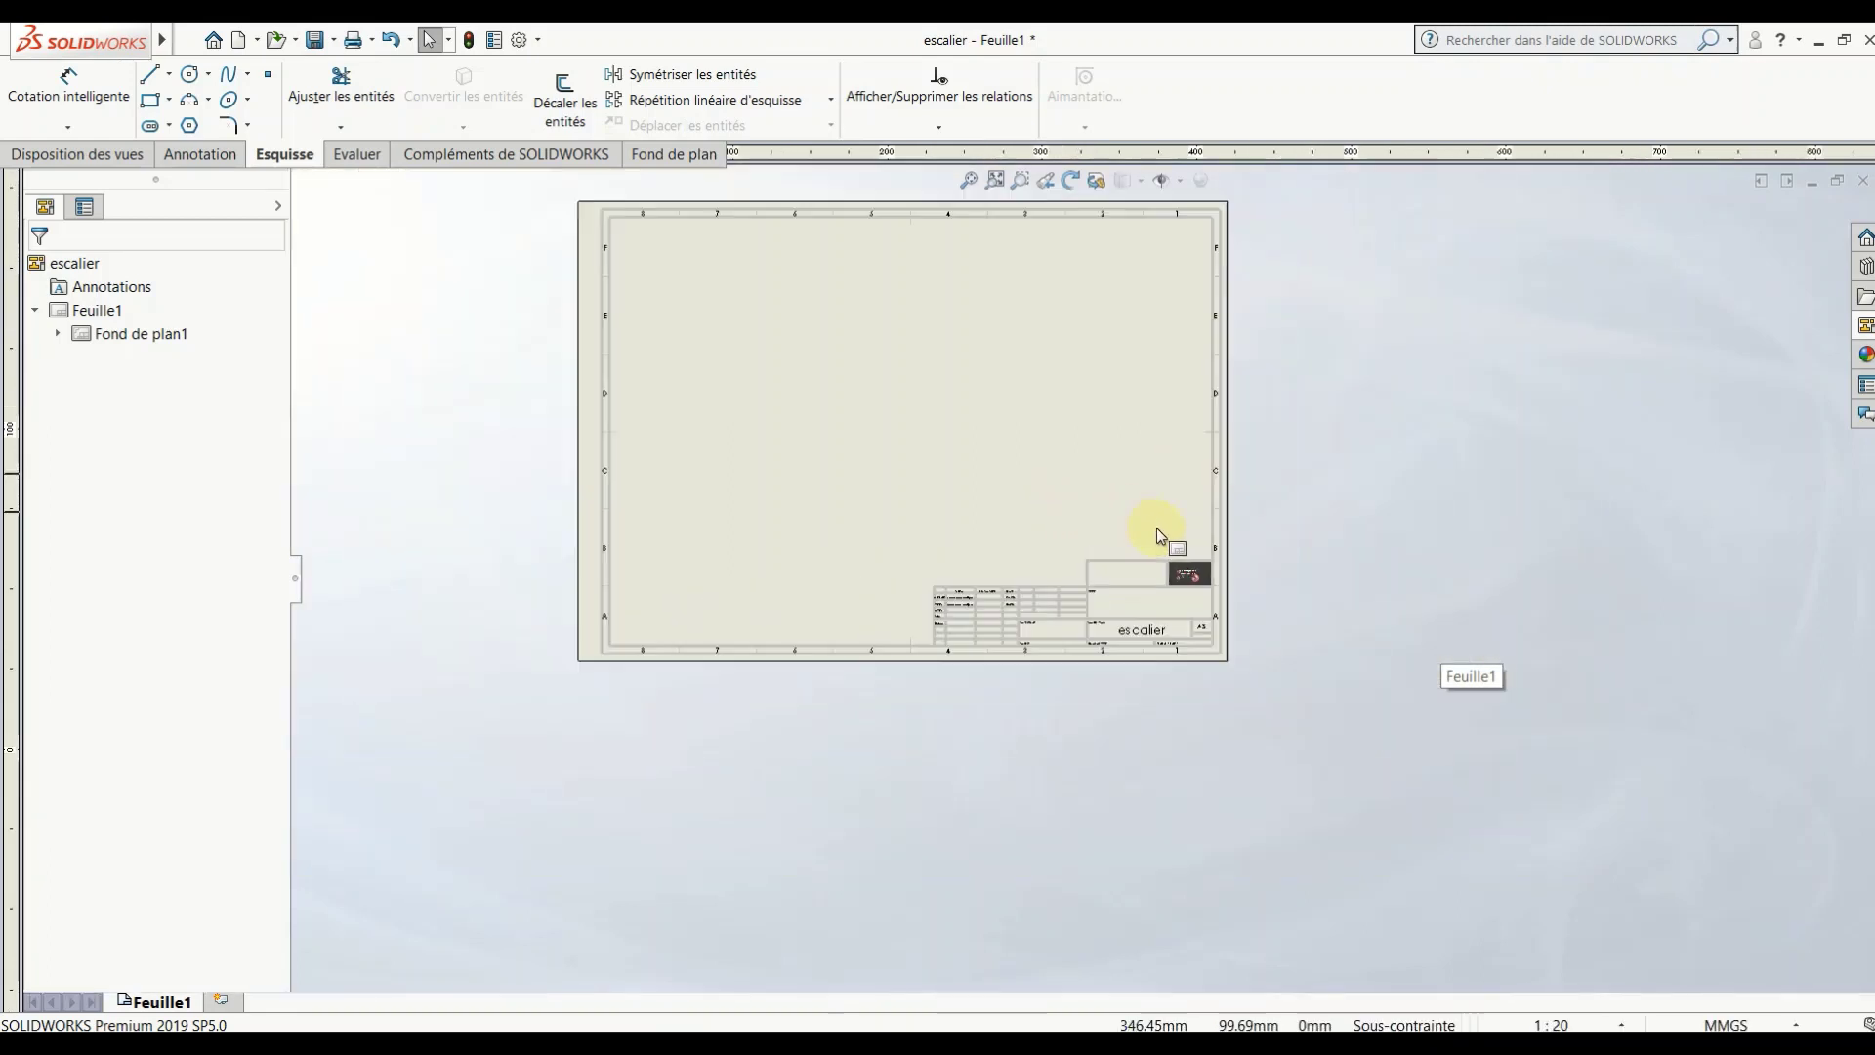
{"action": "scroll", "coordinate": [1162, 547], "scroll_direction": "down", "scroll_amount": 2}
{"action": "scroll", "coordinate": [1175, 586], "scroll_direction": "down", "scroll_amount": 3}
{"action": "scroll", "coordinate": [1182, 616], "scroll_direction": "down", "scroll_amount": 2}
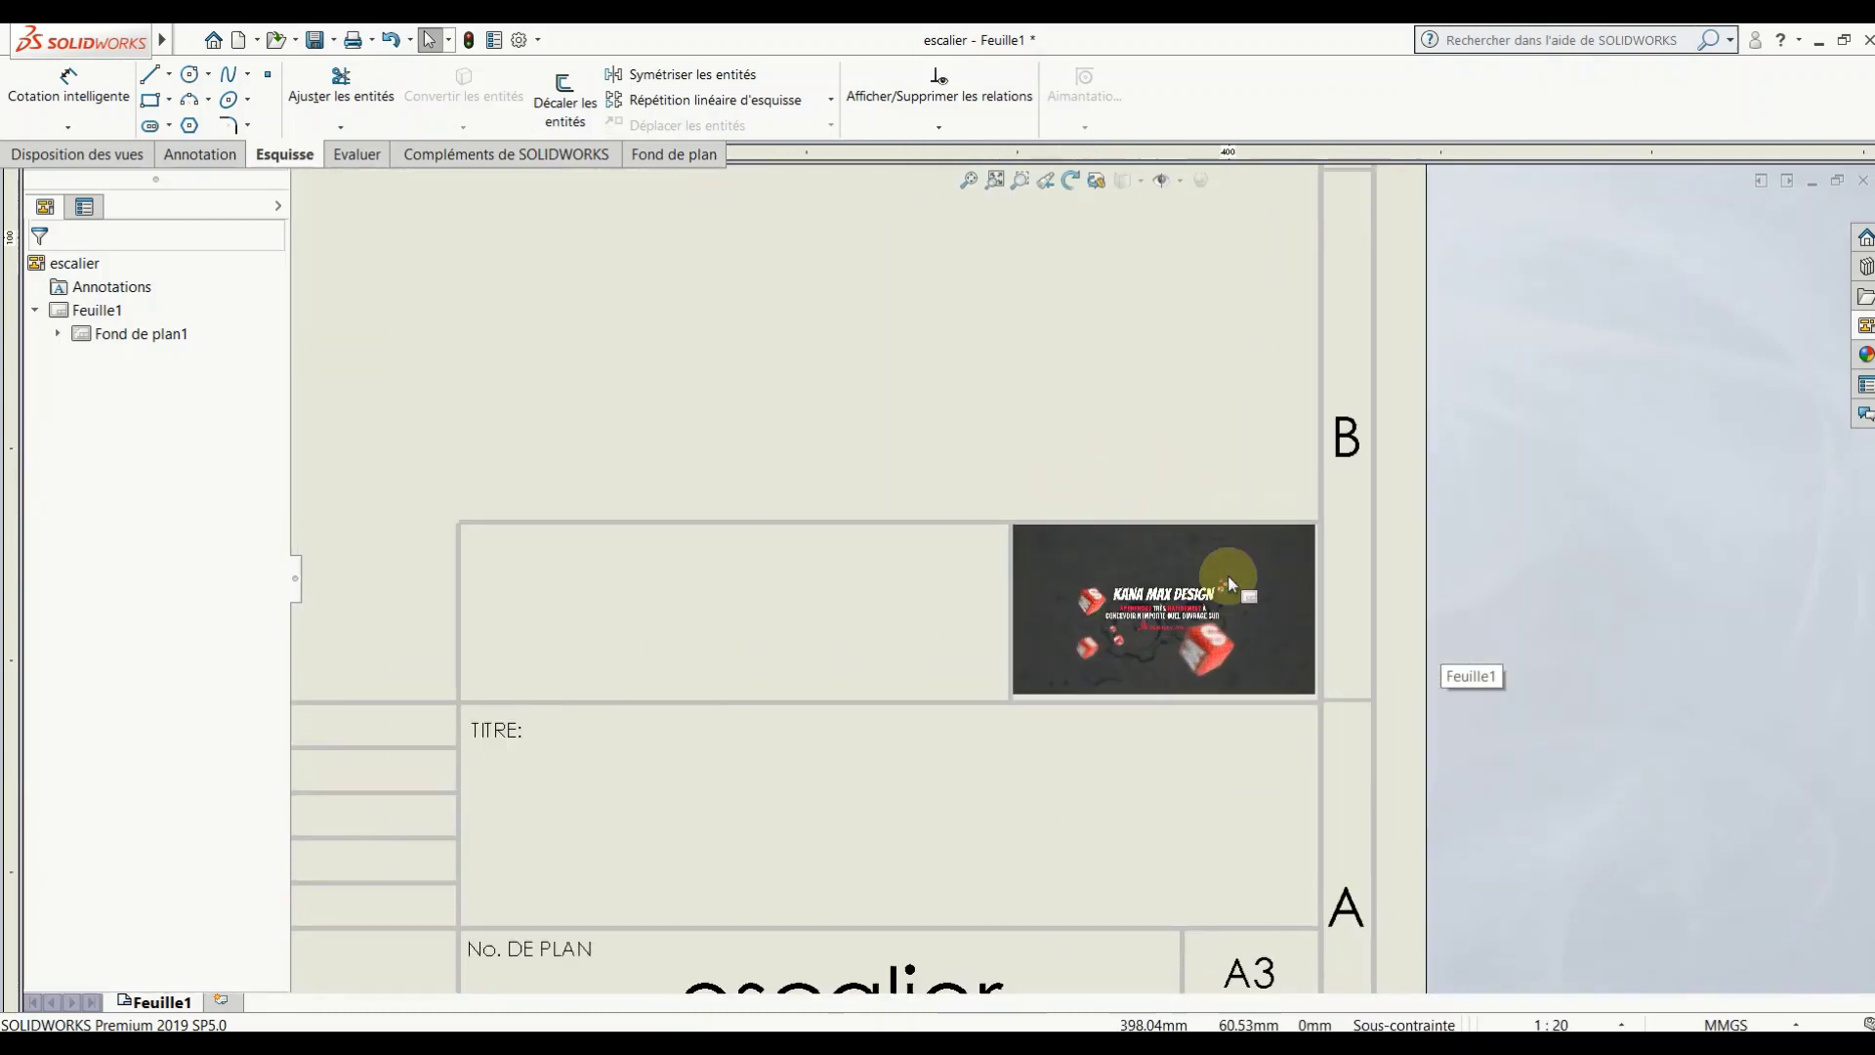
{"action": "scroll", "coordinate": [1211, 596], "scroll_direction": "down", "scroll_amount": 3}
{"action": "scroll", "coordinate": [1206, 613], "scroll_direction": "up", "scroll_amount": 8}
{"action": "scroll", "coordinate": [1211, 617], "scroll_direction": "up", "scroll_amount": 1}
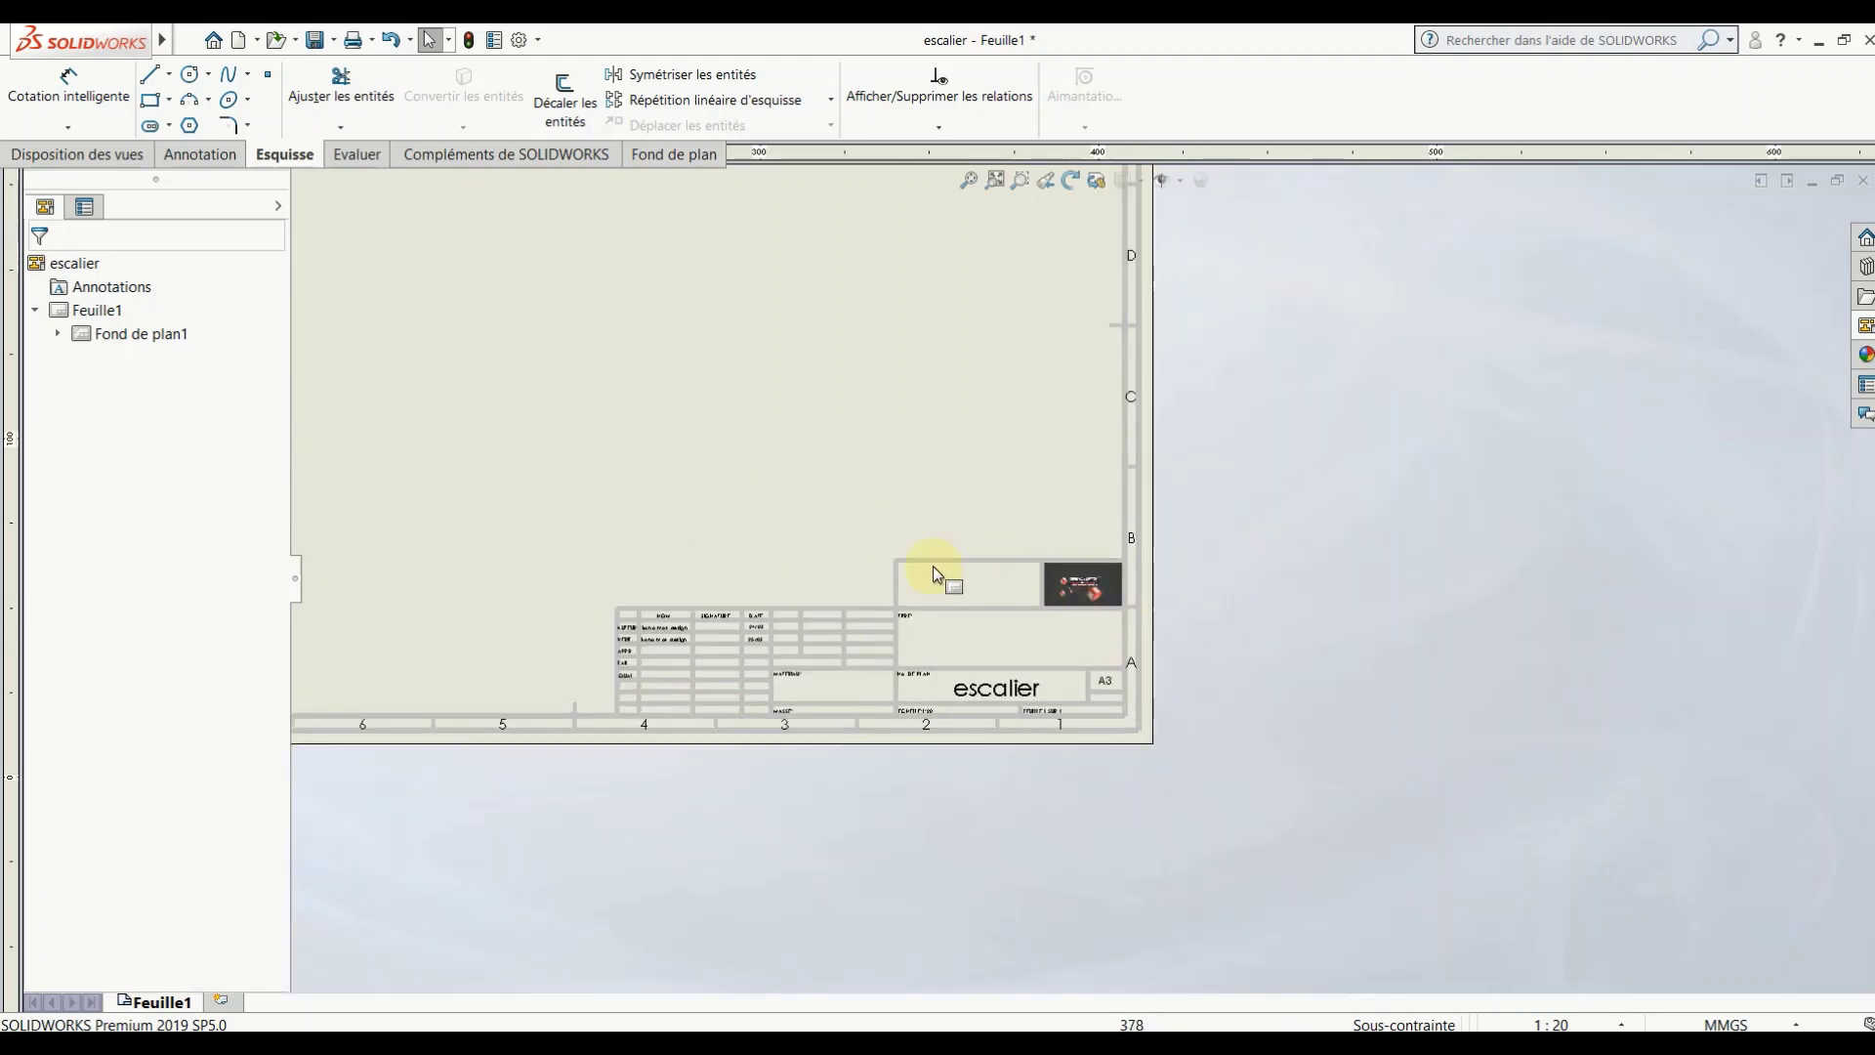
{"action": "scroll", "coordinate": [858, 364], "scroll_direction": "up", "scroll_amount": 3}
{"action": "scroll", "coordinate": [781, 293], "scroll_direction": "down", "scroll_amount": 2}
{"action": "scroll", "coordinate": [1406, 952], "scroll_direction": "down", "scroll_amount": 2}
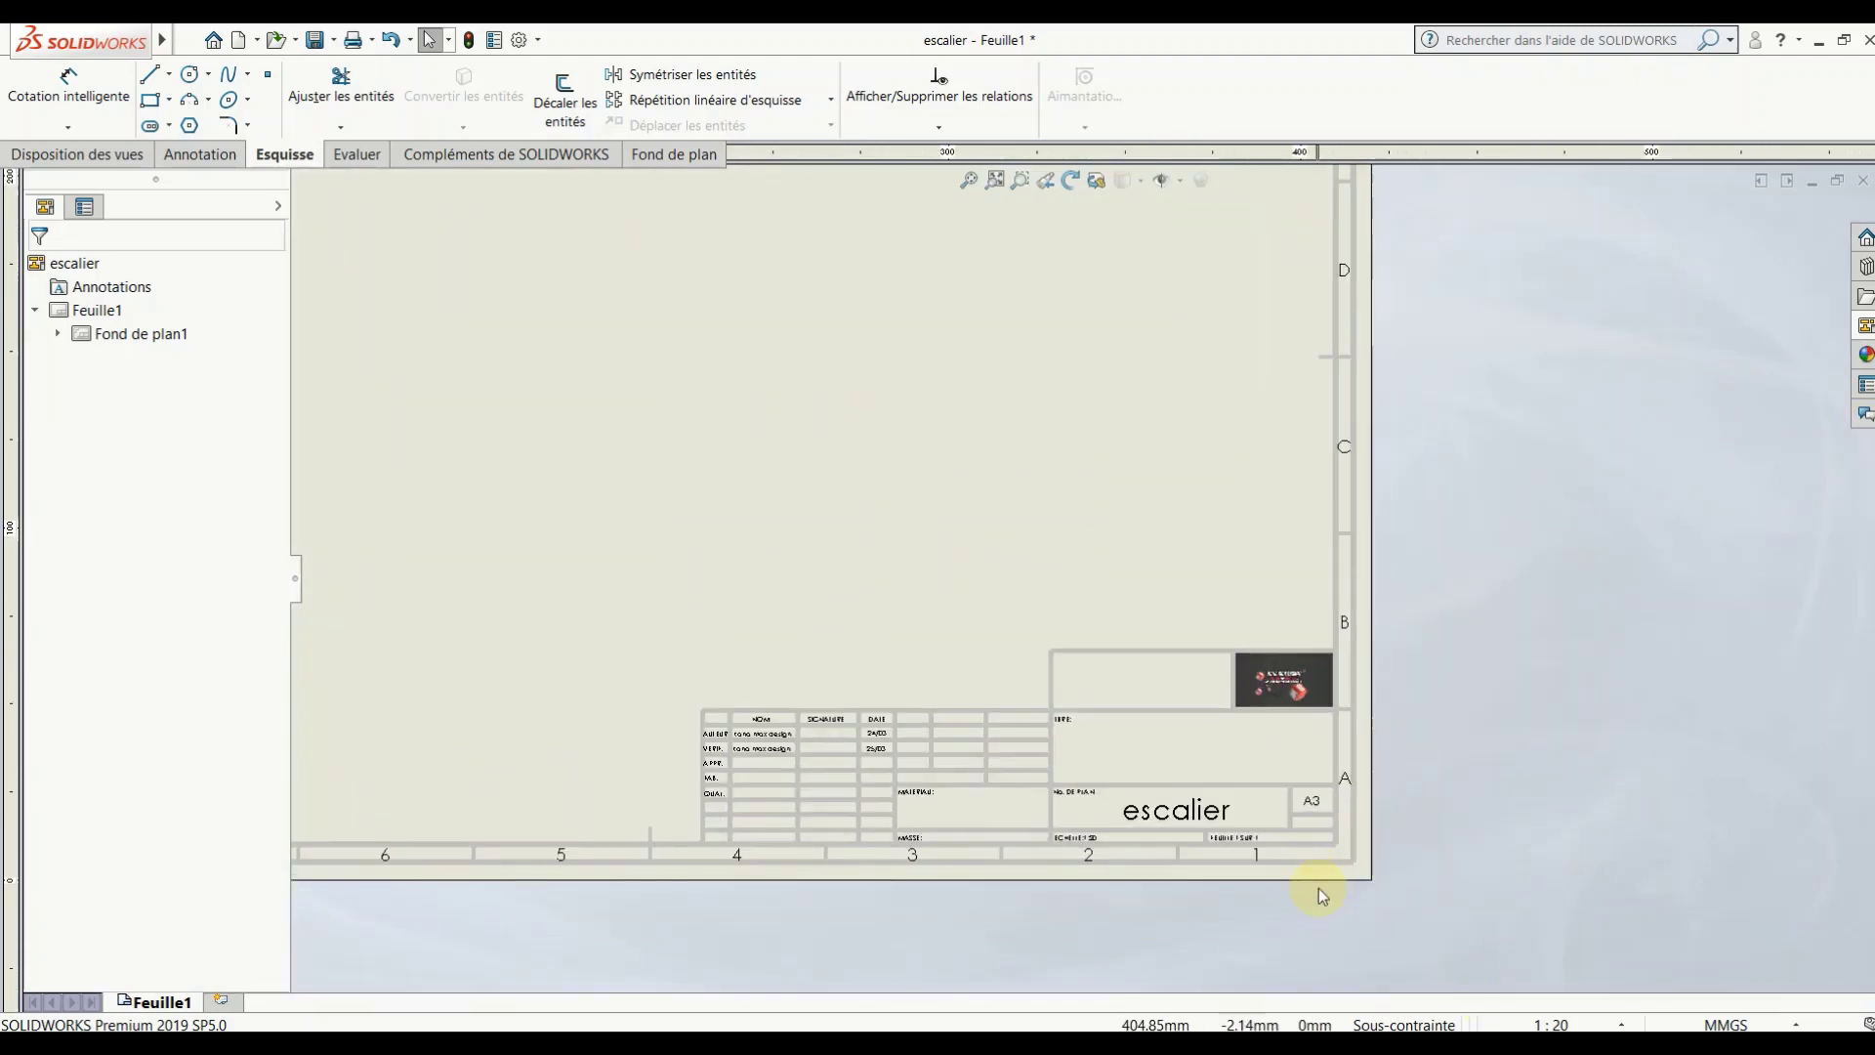
{"action": "scroll", "coordinate": [1064, 596], "scroll_direction": "up", "scroll_amount": 3}
{"action": "scroll", "coordinate": [1328, 391], "scroll_direction": "up", "scroll_amount": 1}
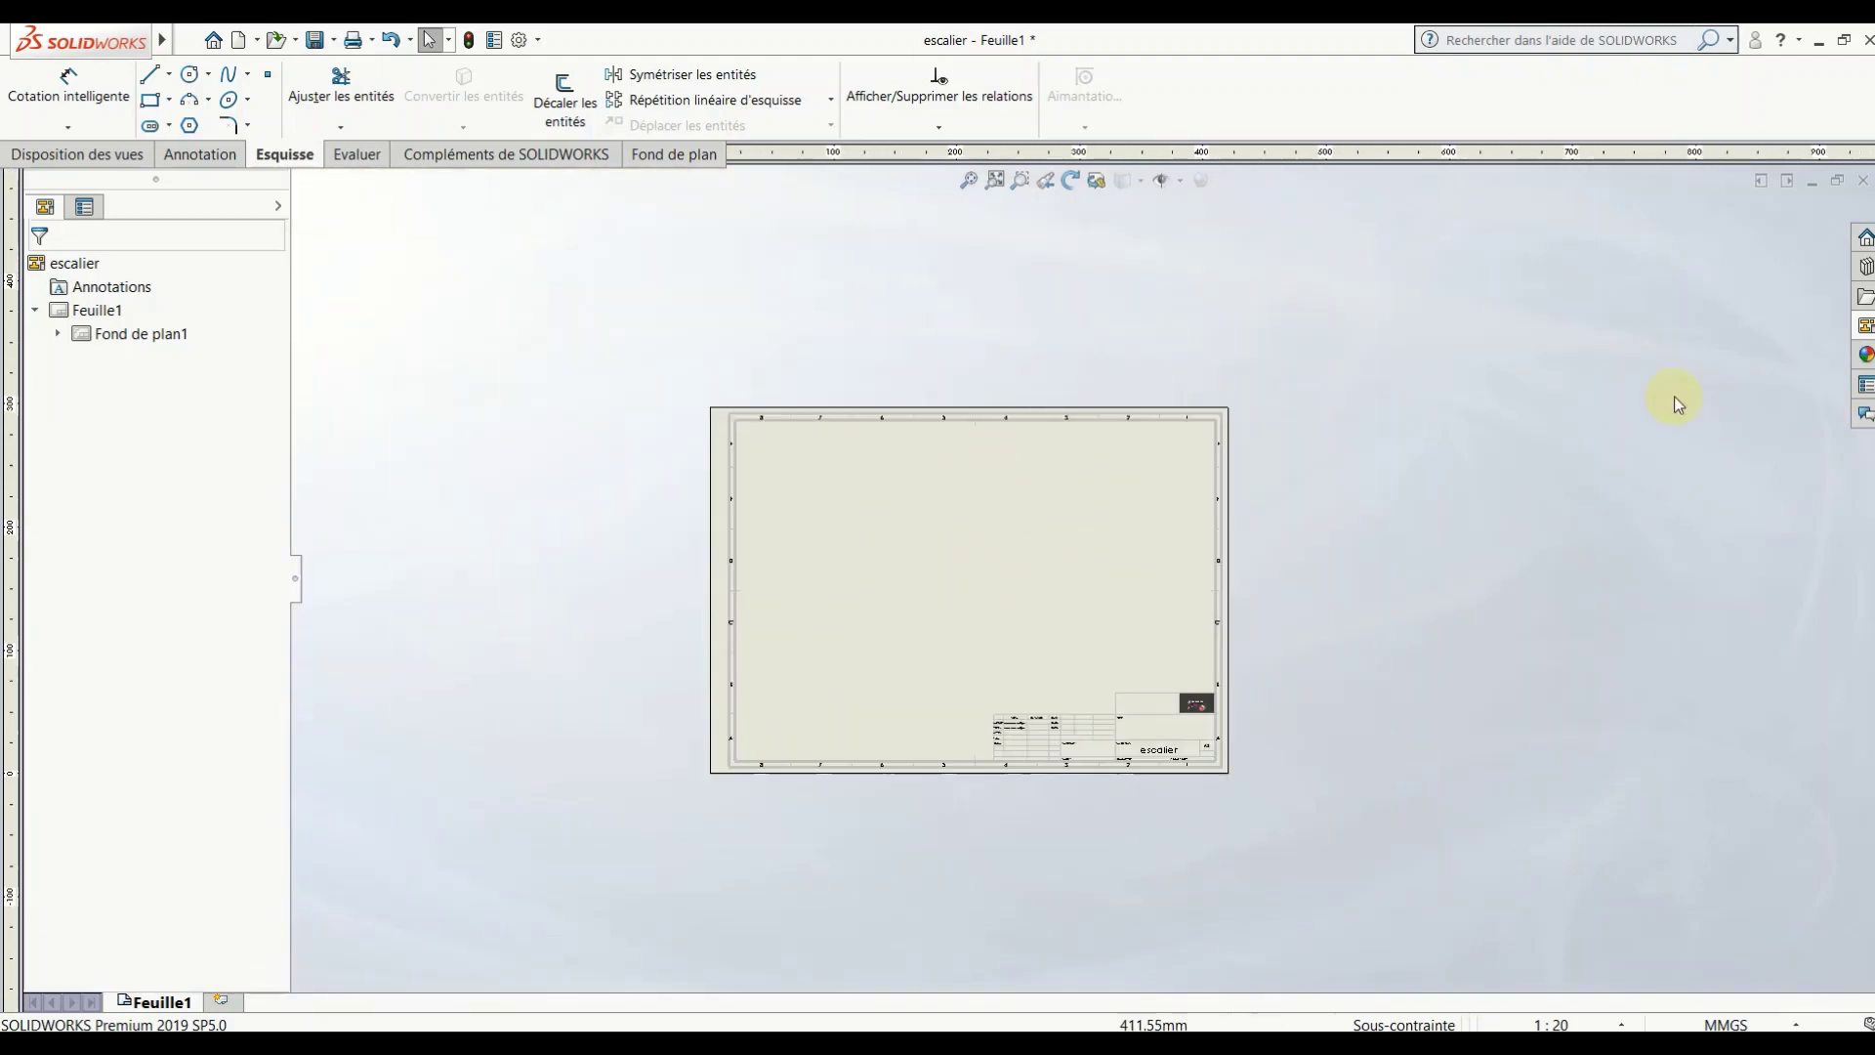
{"action": "scroll", "coordinate": [1299, 708], "scroll_direction": "down", "scroll_amount": 1}
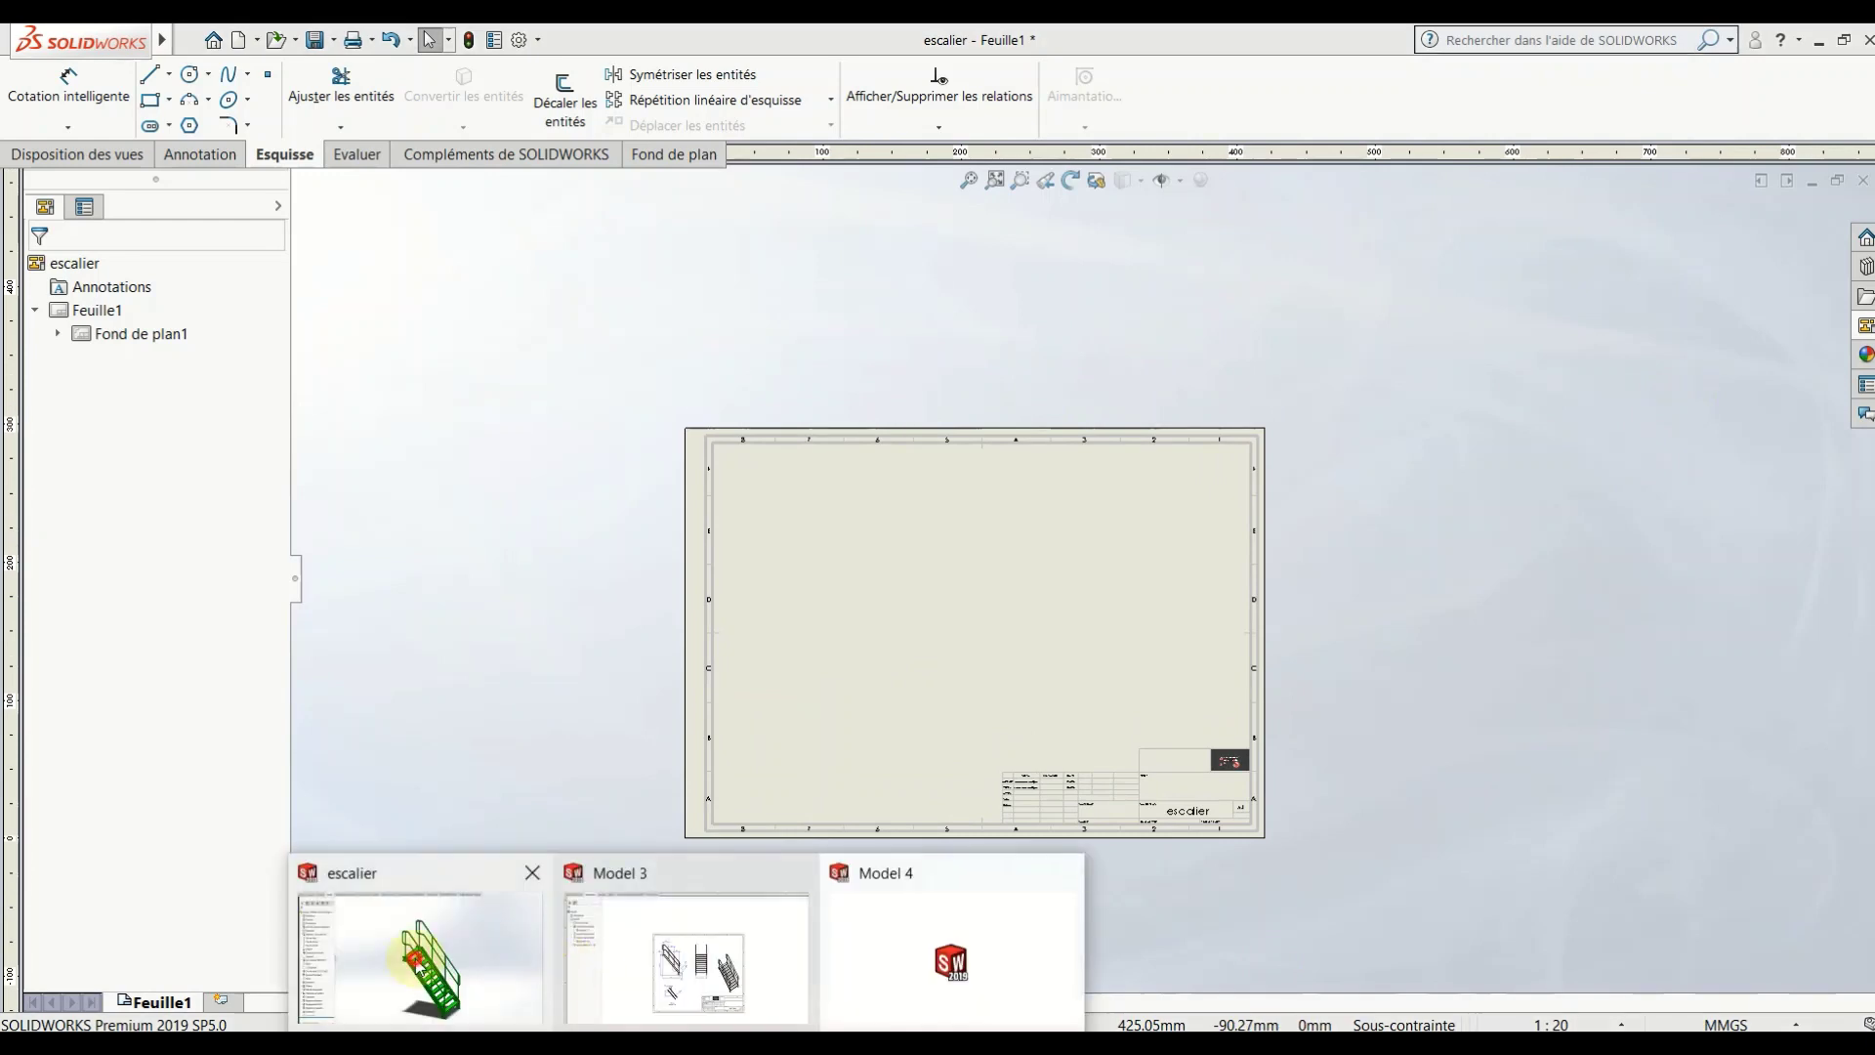
Step: Return to the escalier part and open the material editor from Matériau
{"action": "left_click", "coordinate": [415, 955]}
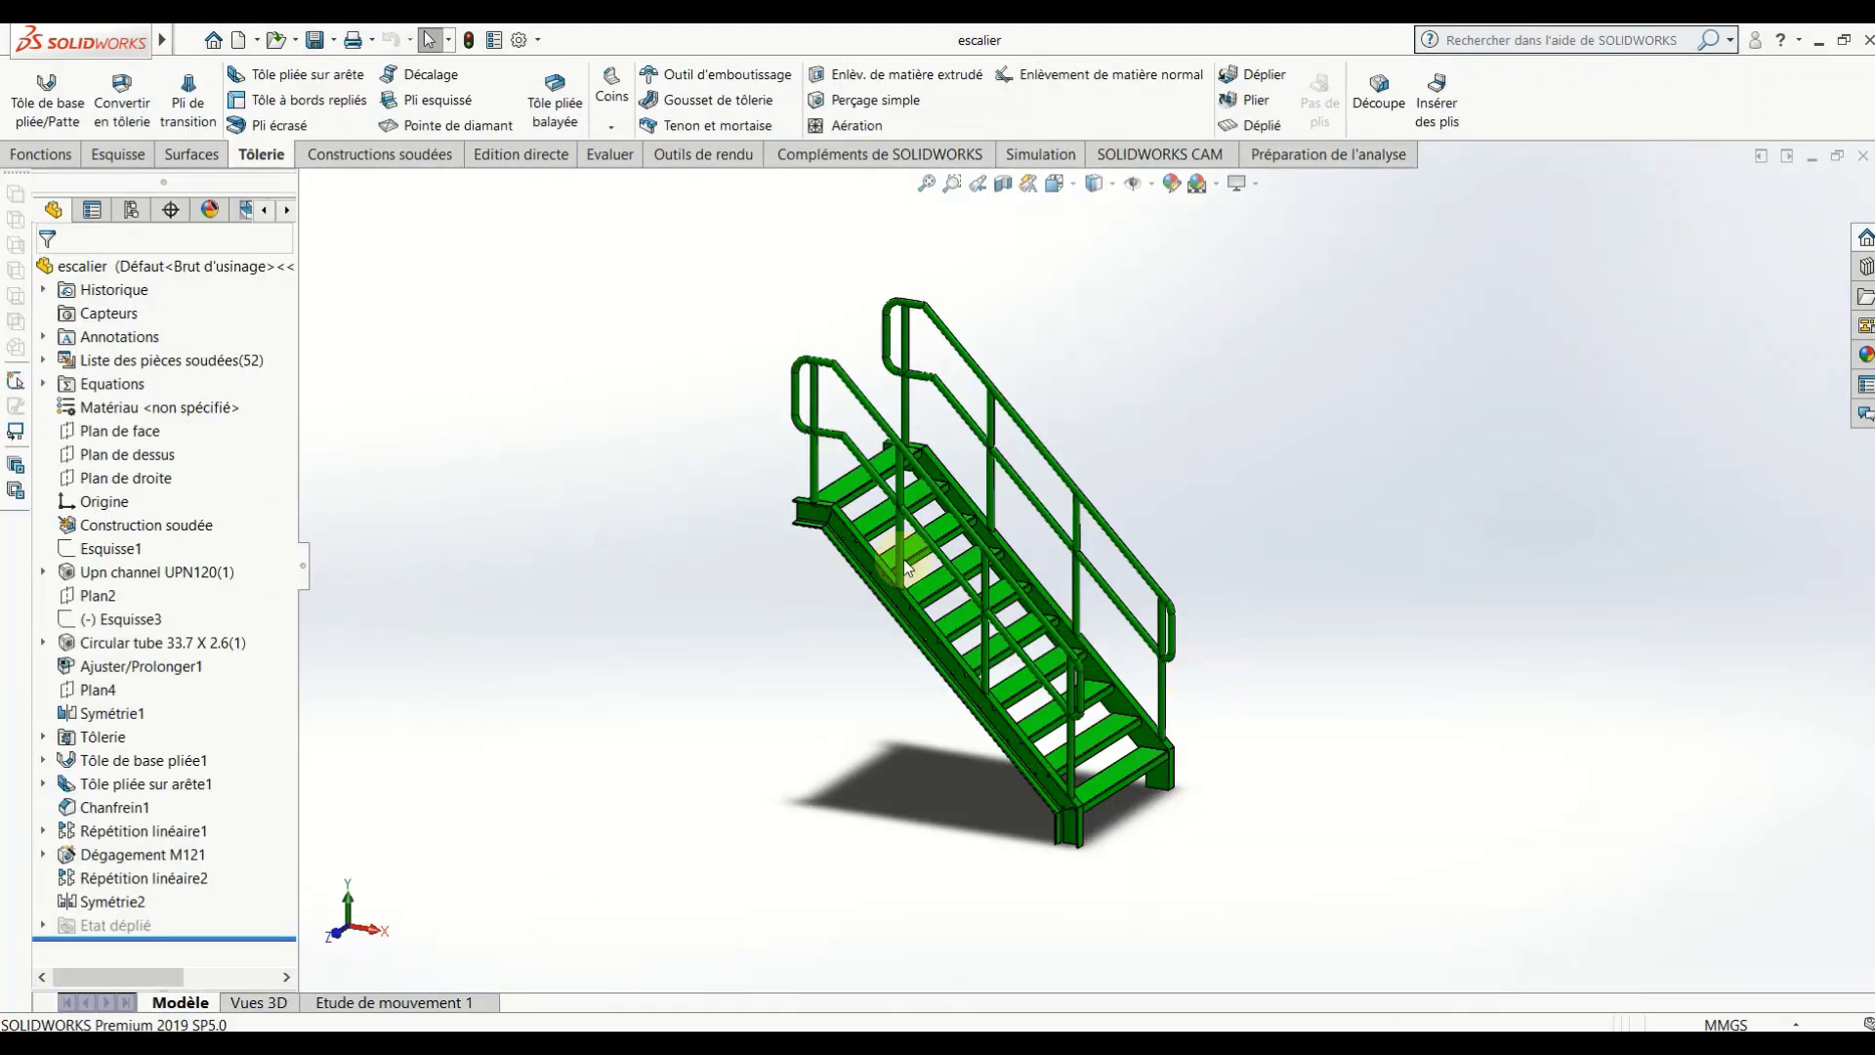
{"action": "right_click", "coordinate": [138, 413]}
{"action": "left_click", "coordinate": [173, 422]}
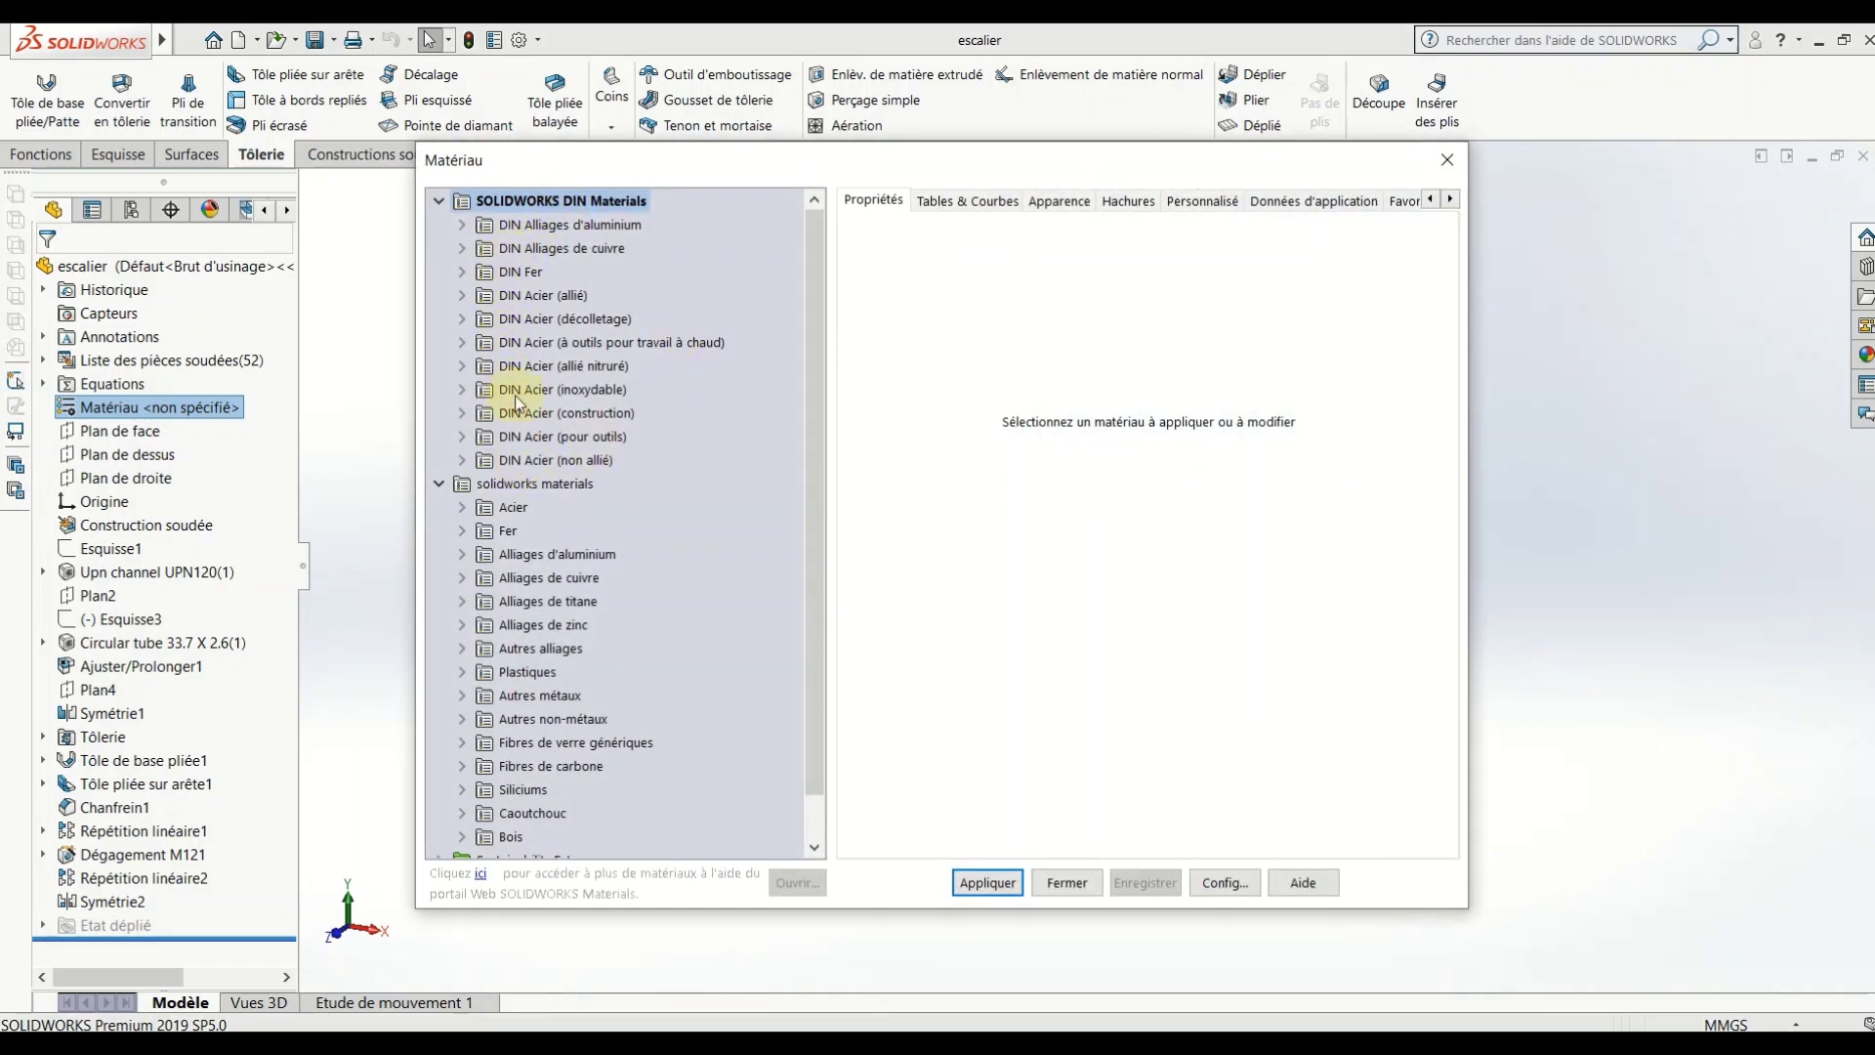
Step: Apply DIN Acier (construction) 1.0037 (S235JR) to the staircase and close the material dialog
{"action": "double_click", "coordinate": [469, 418]}
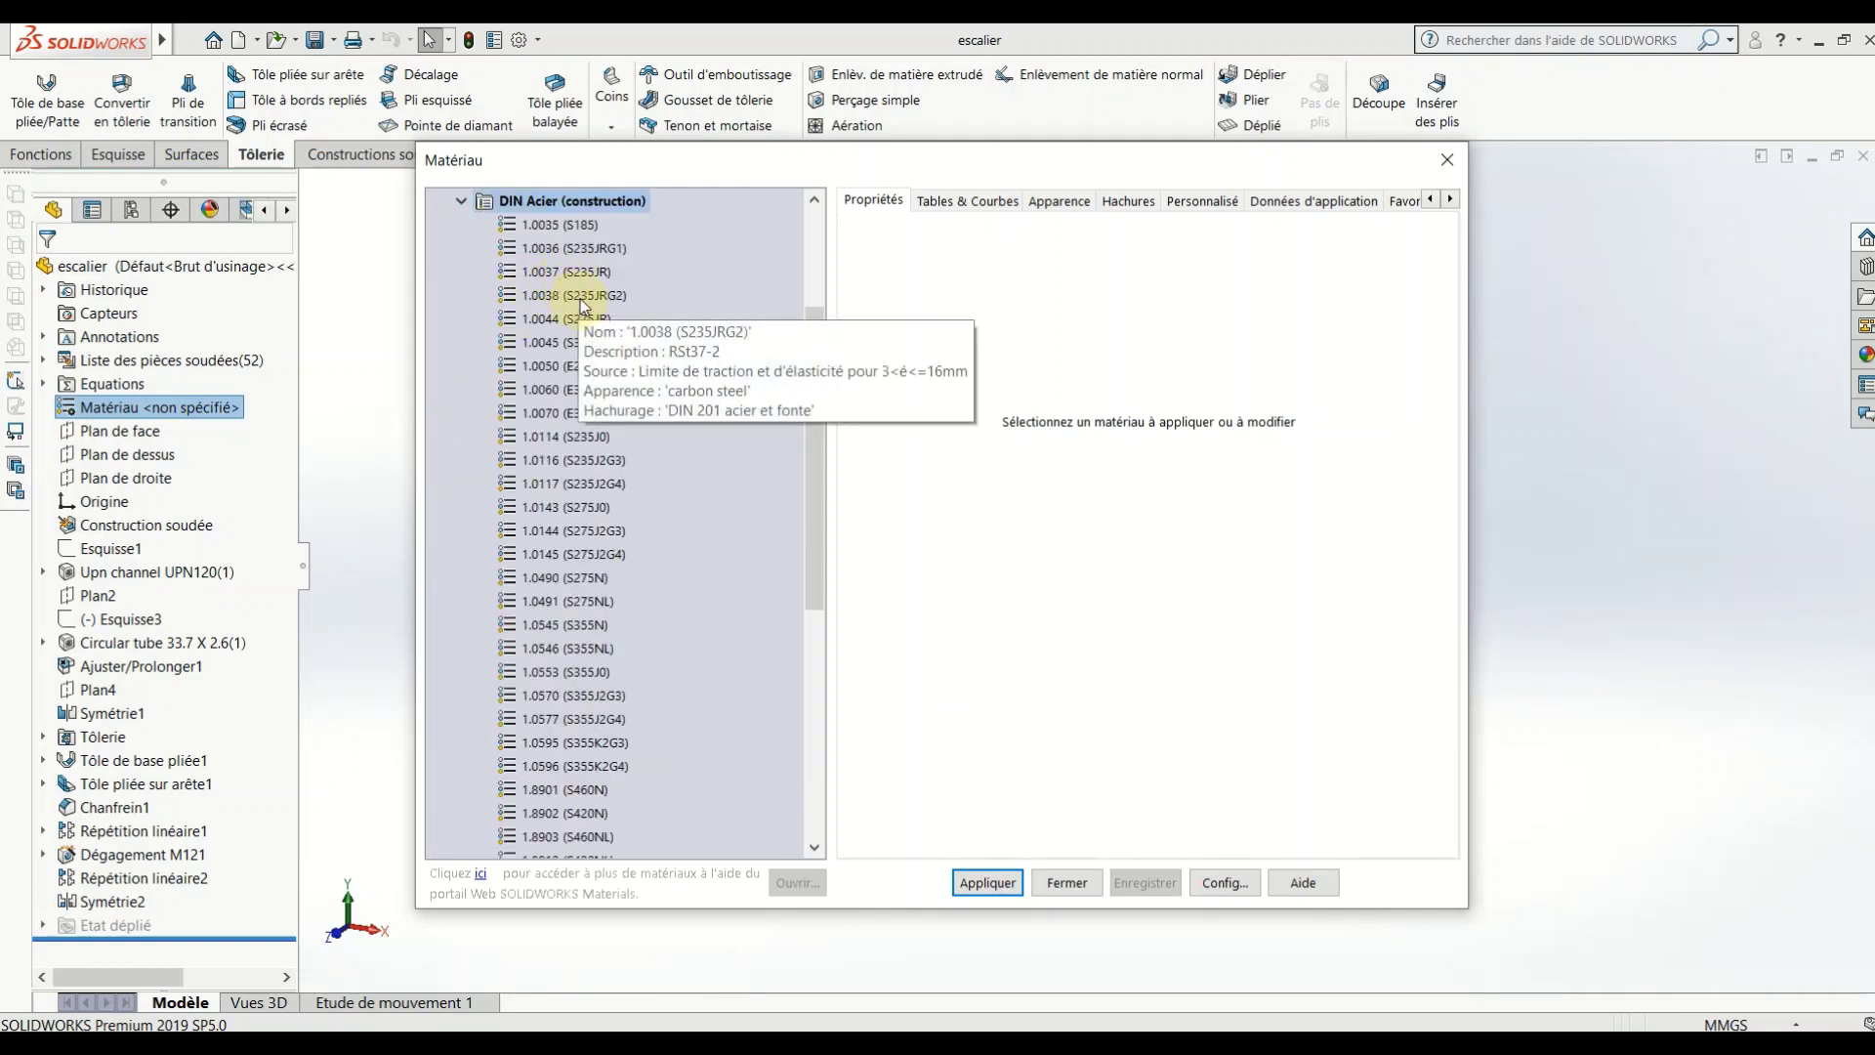
{"action": "left_click", "coordinate": [582, 274]}
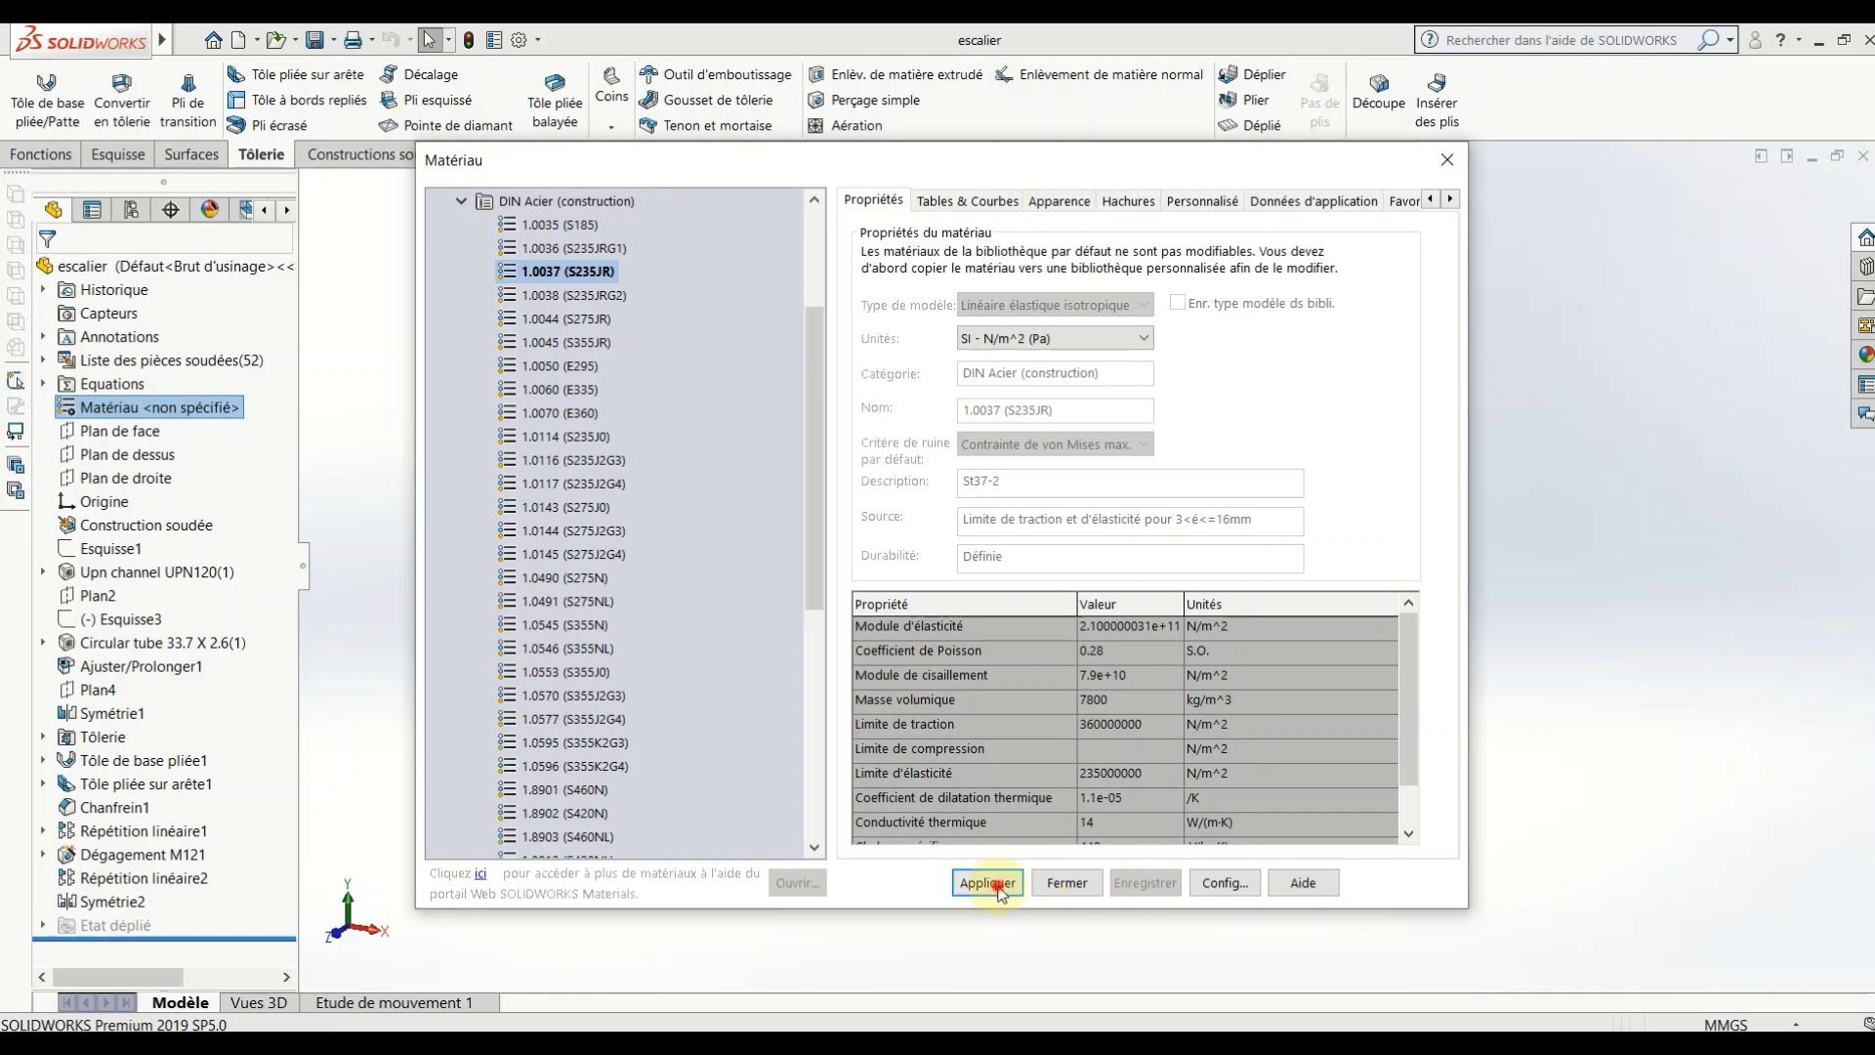
{"action": "left_click", "coordinate": [998, 889]}
{"action": "left_click", "coordinate": [1075, 885]}
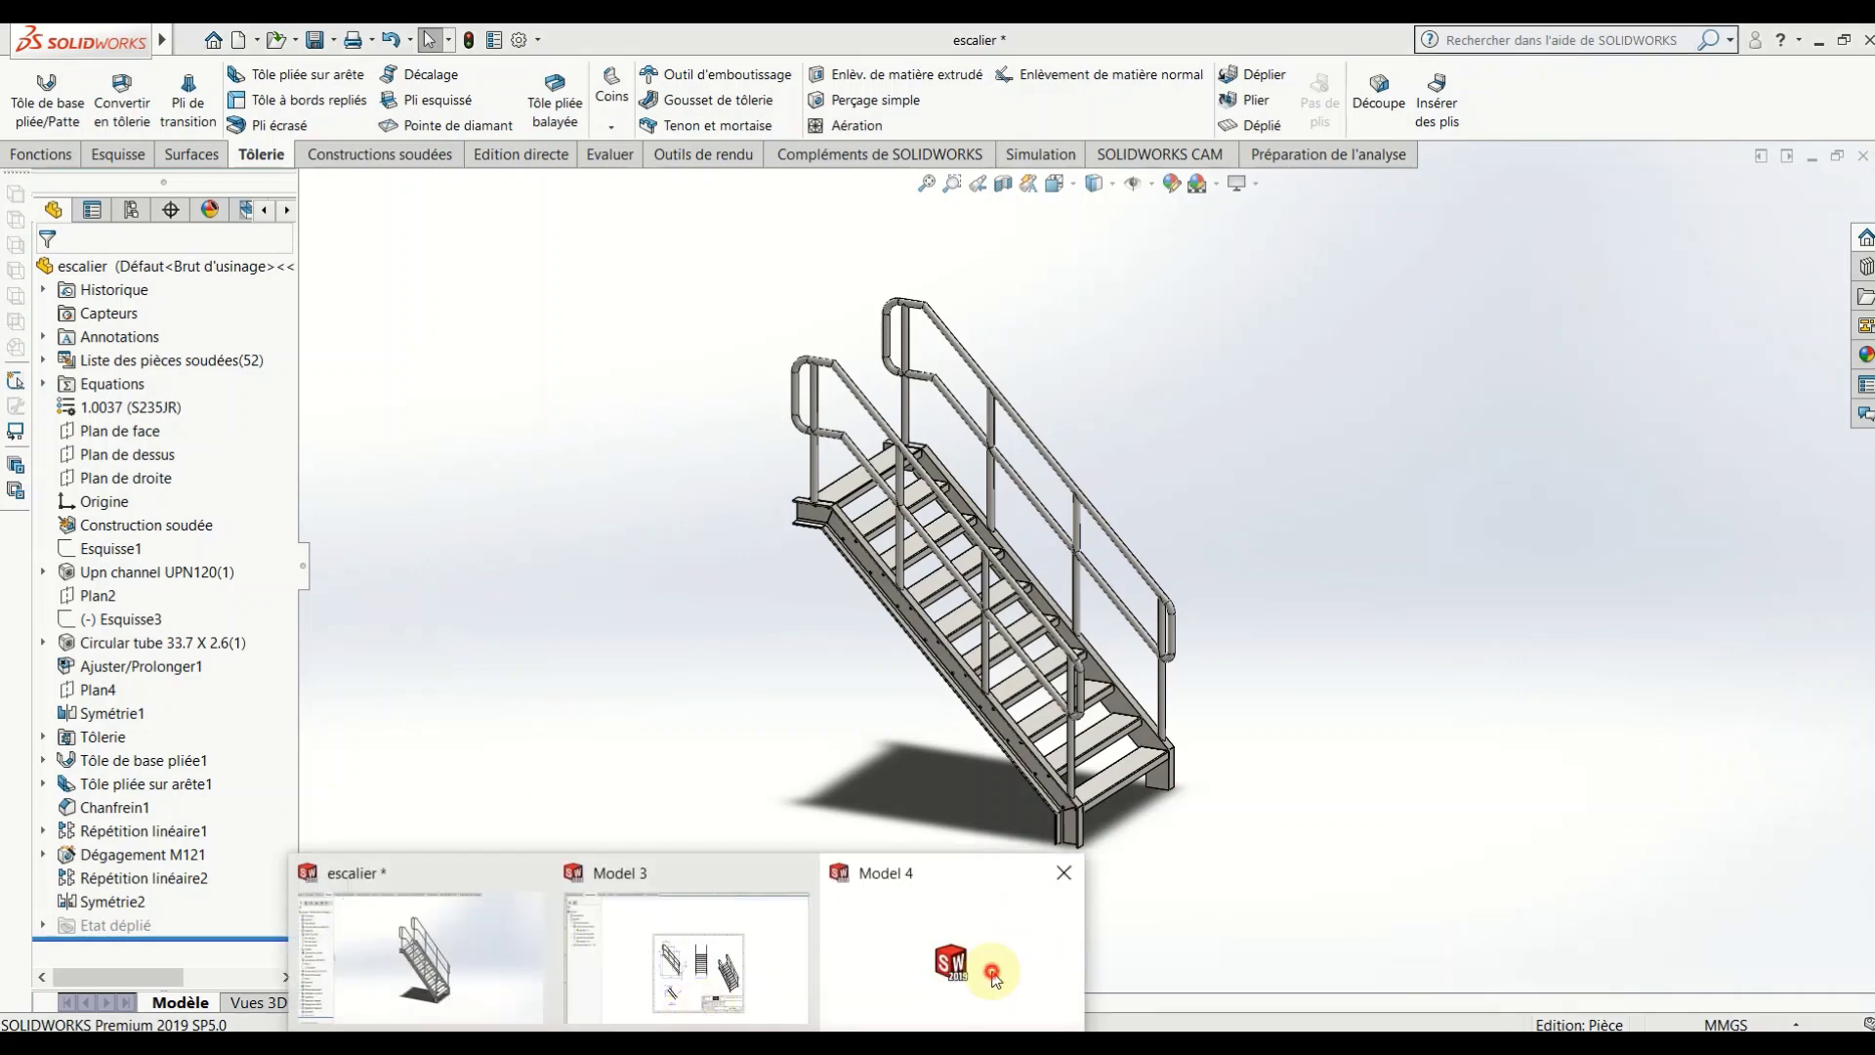
Step: Drag the (A) Face staircase view from the View Palette onto the sheet's upper left
{"action": "left_click", "coordinate": [992, 969]}
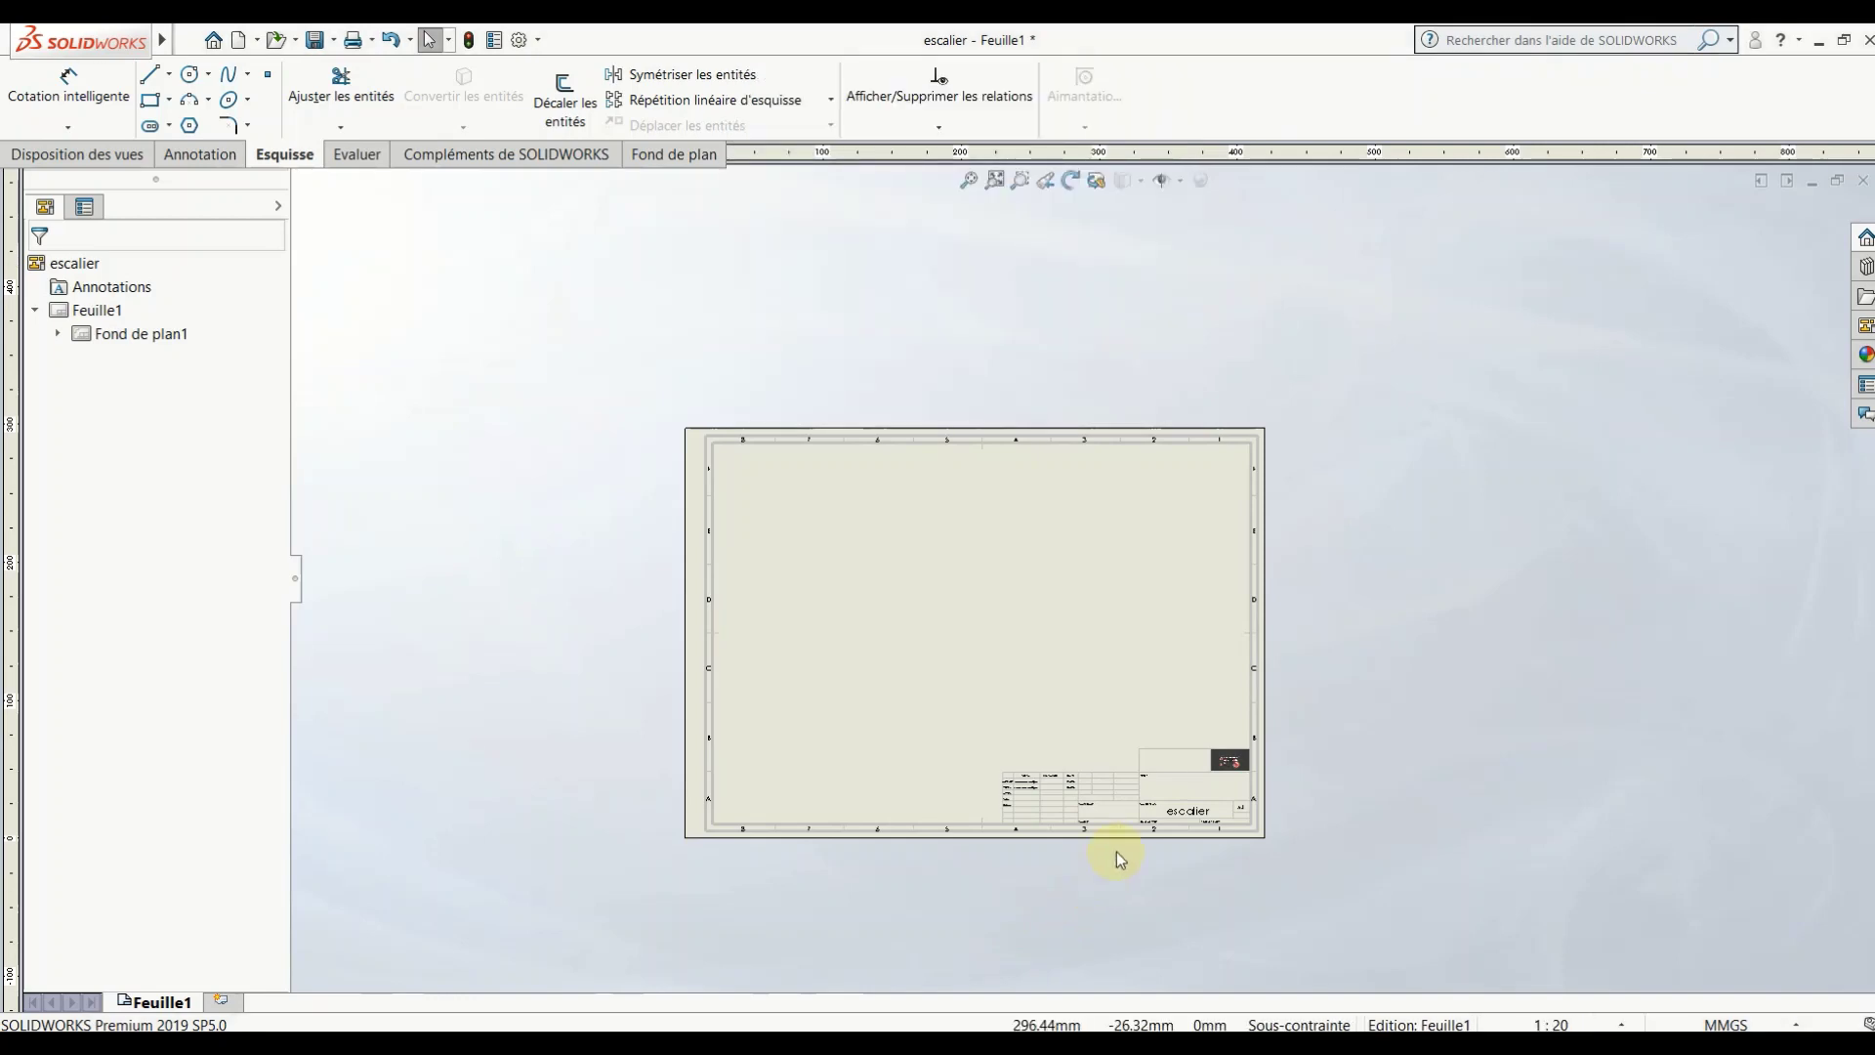
{"action": "scroll", "coordinate": [1145, 804], "scroll_direction": "down", "scroll_amount": 1}
{"action": "scroll", "coordinate": [1077, 717], "scroll_direction": "down", "scroll_amount": 3}
{"action": "scroll", "coordinate": [1076, 711], "scroll_direction": "down", "scroll_amount": 1}
{"action": "scroll", "coordinate": [1081, 628], "scroll_direction": "up", "scroll_amount": 3}
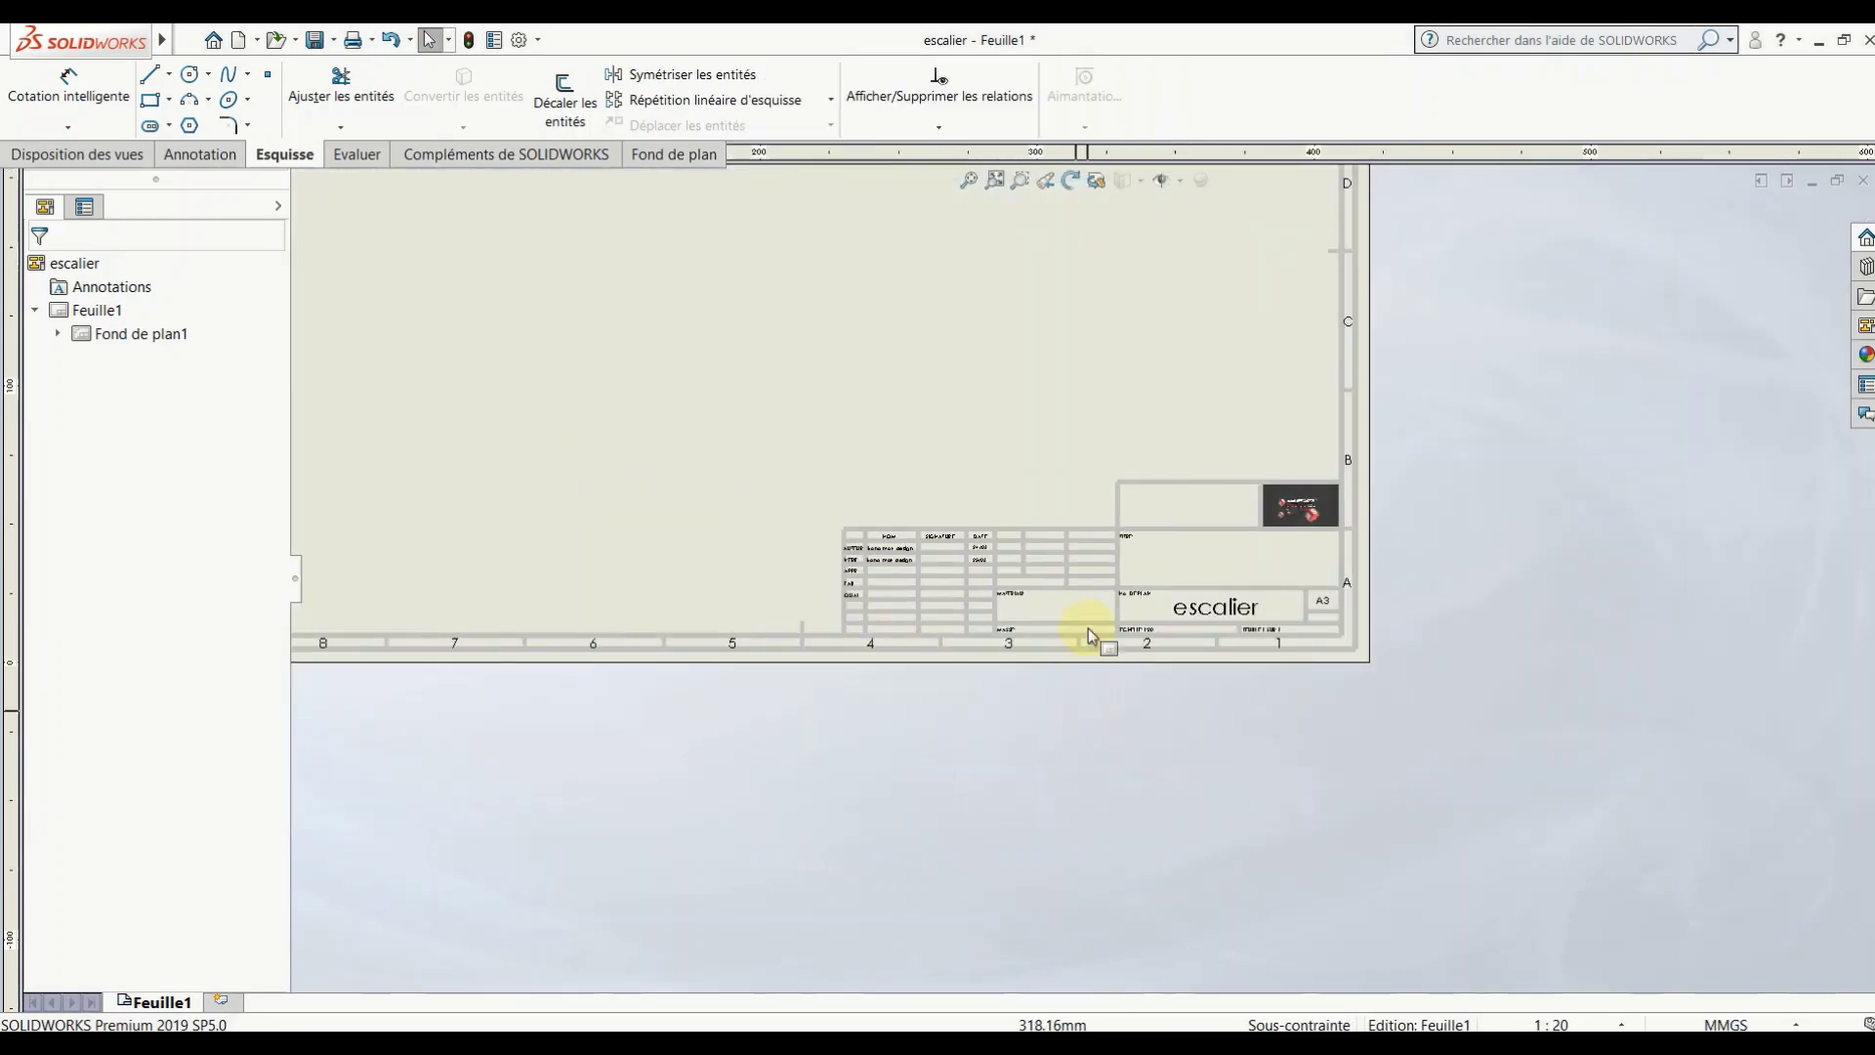
{"action": "scroll", "coordinate": [944, 264], "scroll_direction": "up", "scroll_amount": 2}
{"action": "scroll", "coordinate": [1270, 293], "scroll_direction": "up", "scroll_amount": 1}
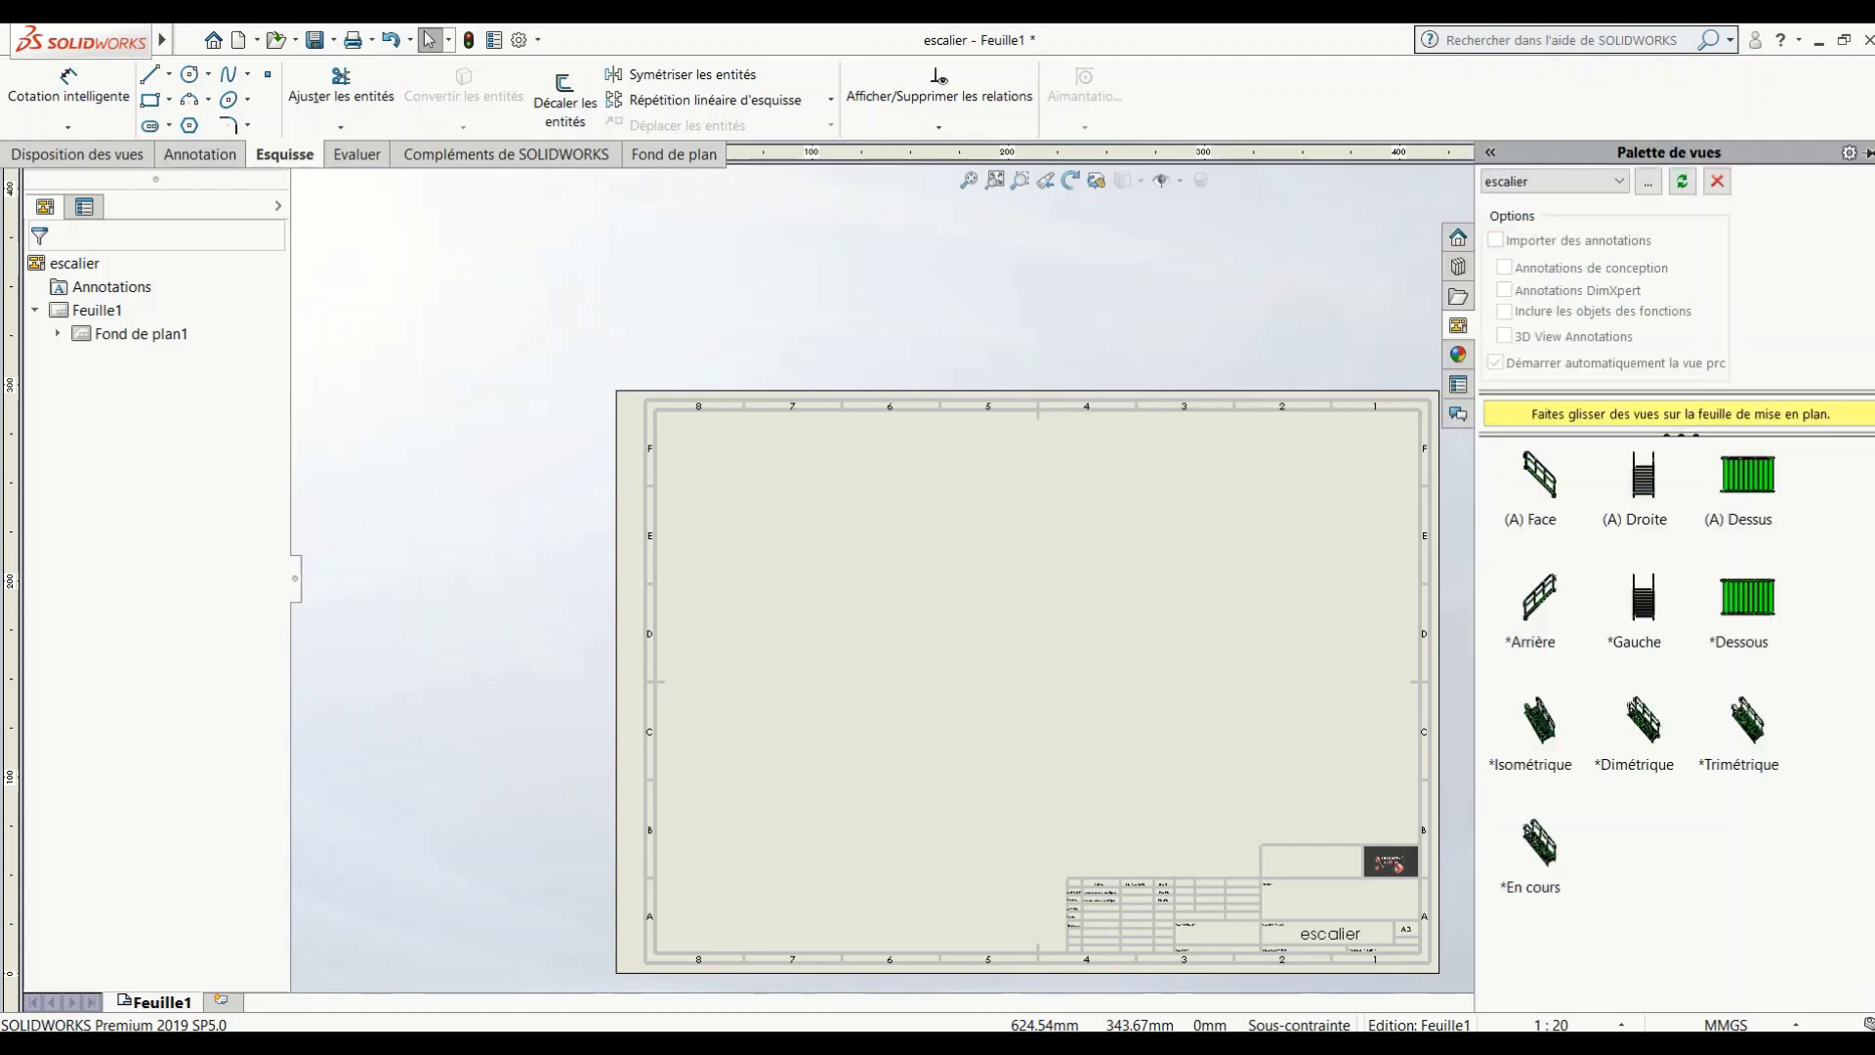
{"action": "left_click_drag", "start_coordinate": [1548, 493], "coordinate": [818, 571]}
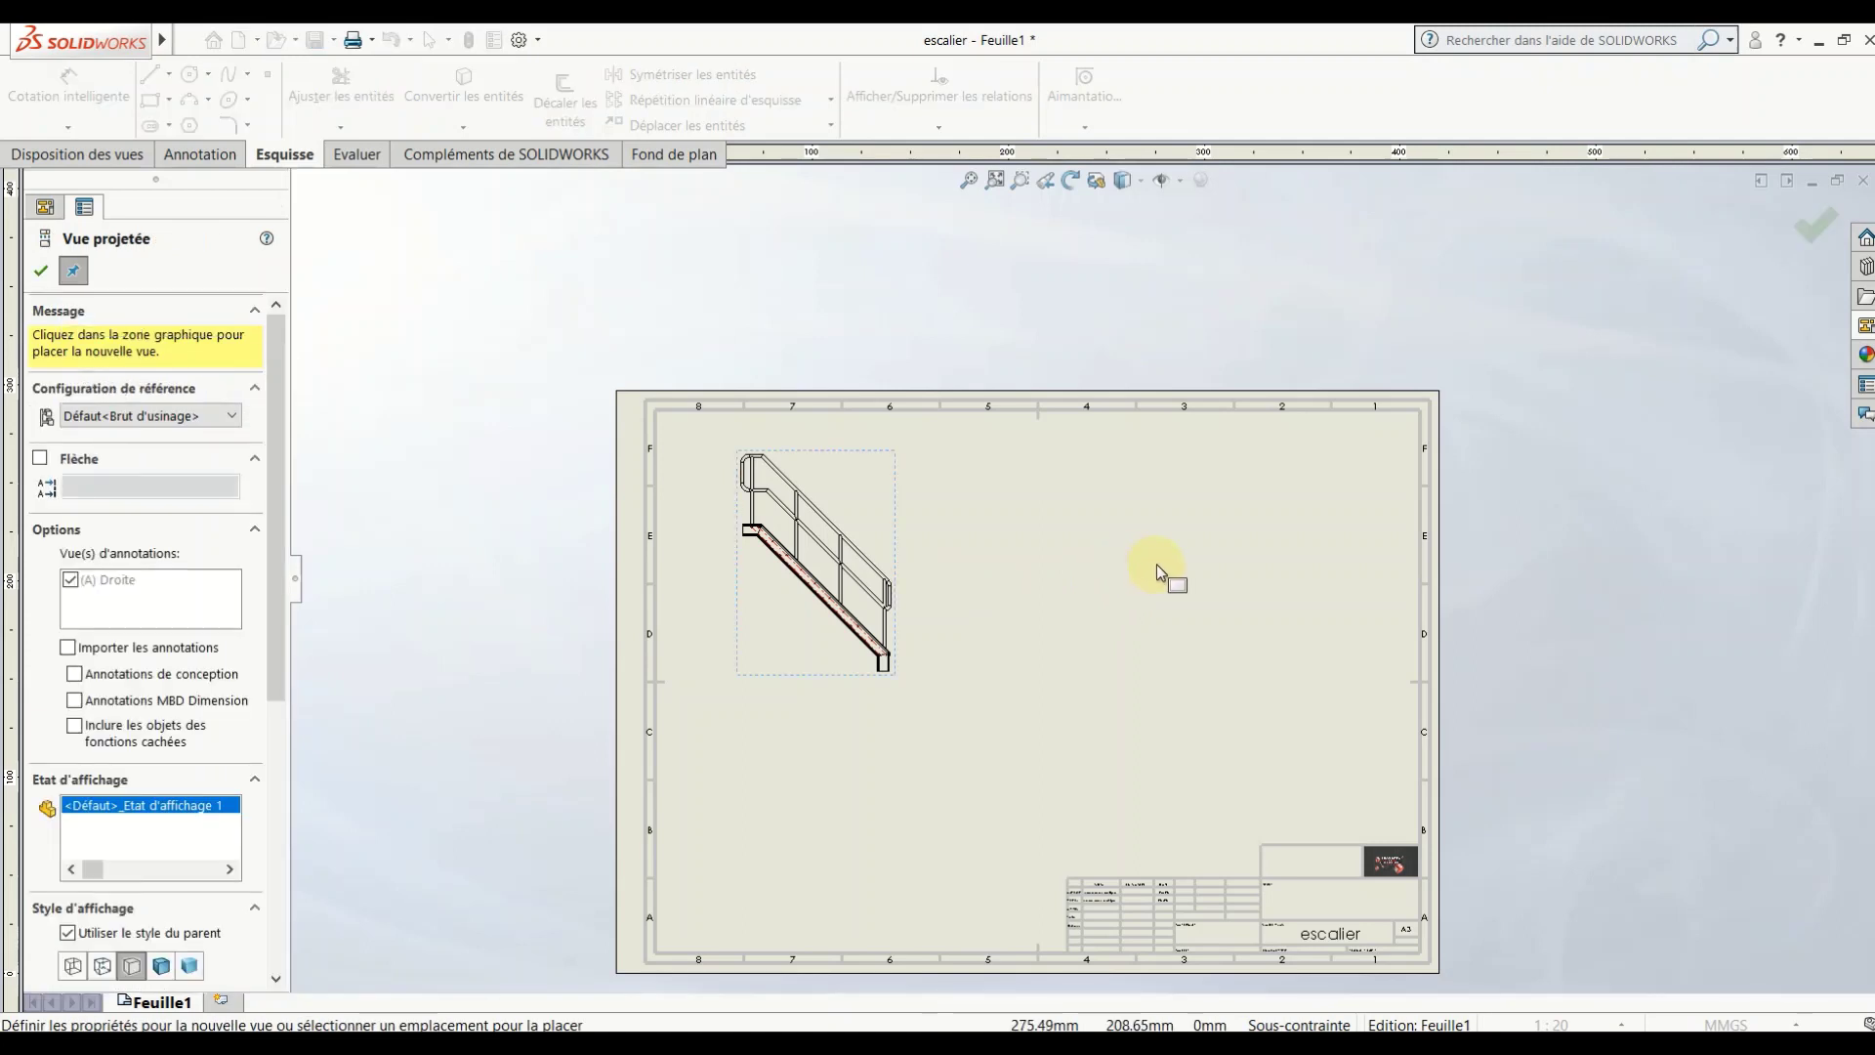
Step: Project a top view beside it and an isometric view on the sheet's right side
{"action": "left_click", "coordinate": [1080, 565]}
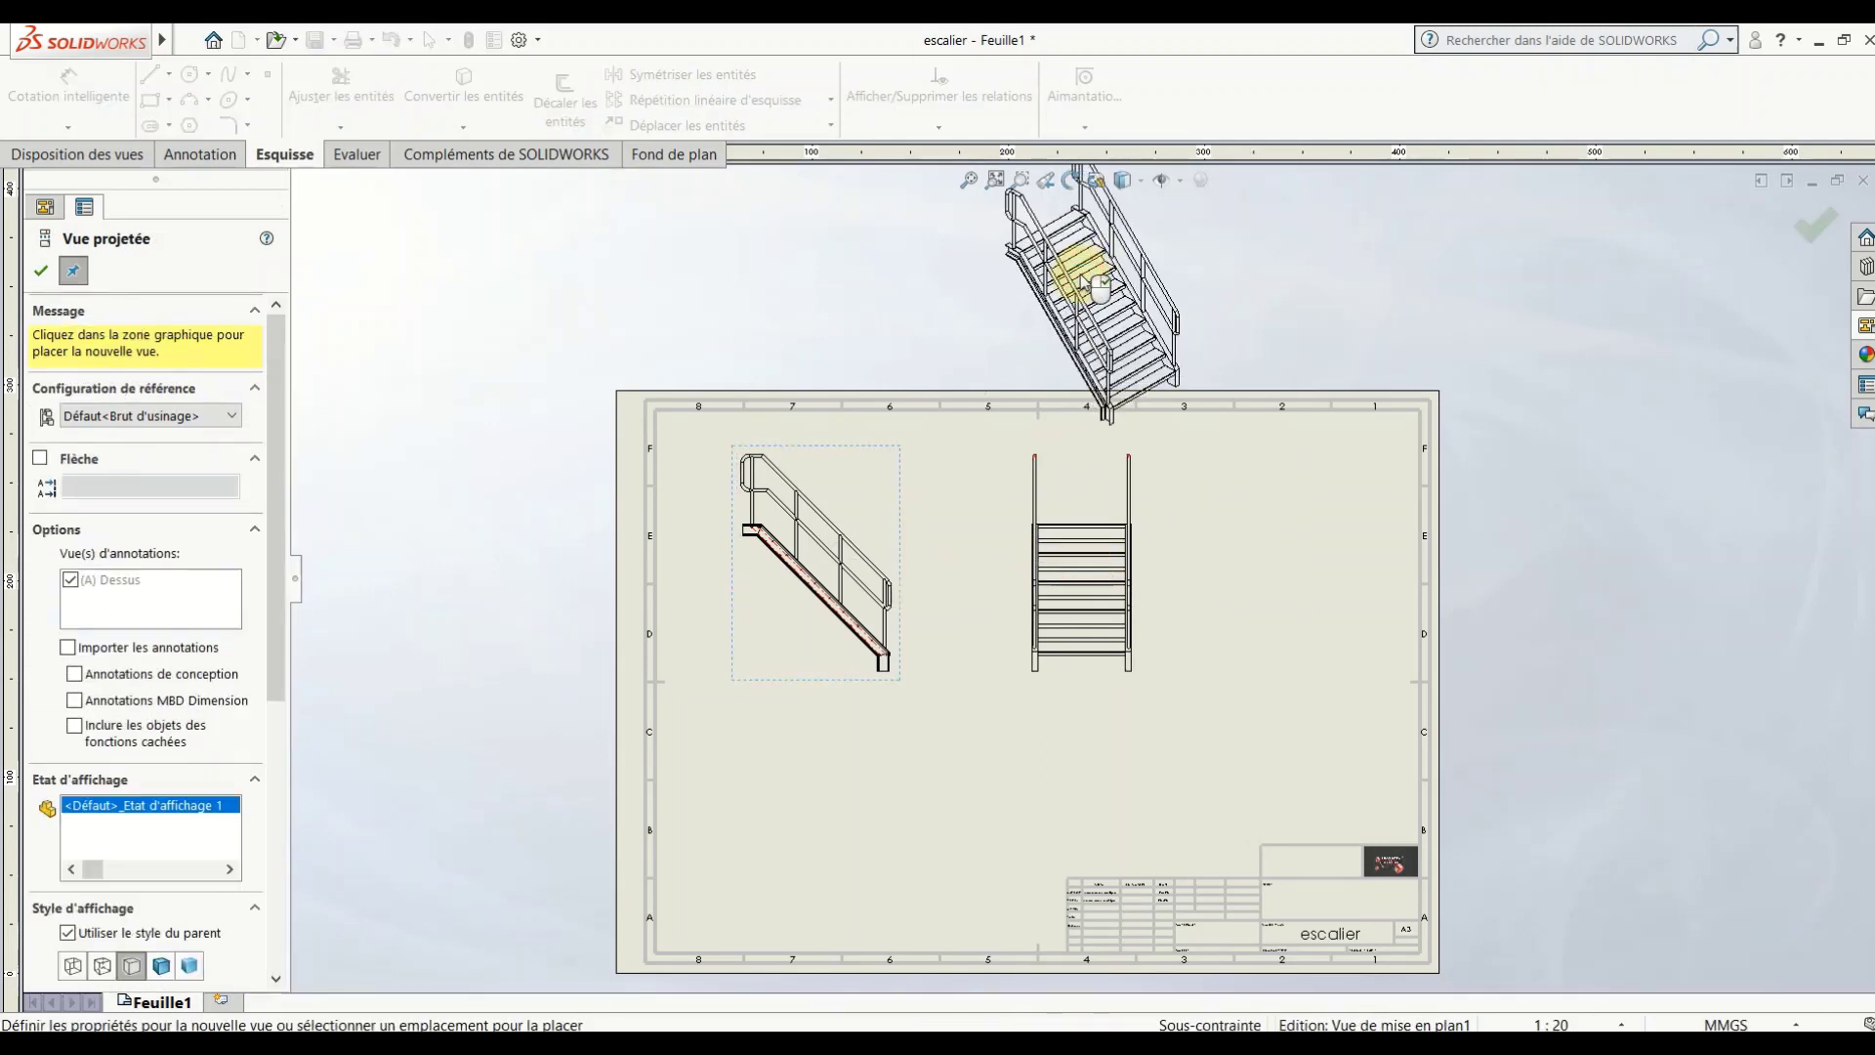
{"action": "left_click", "coordinate": [1100, 286]}
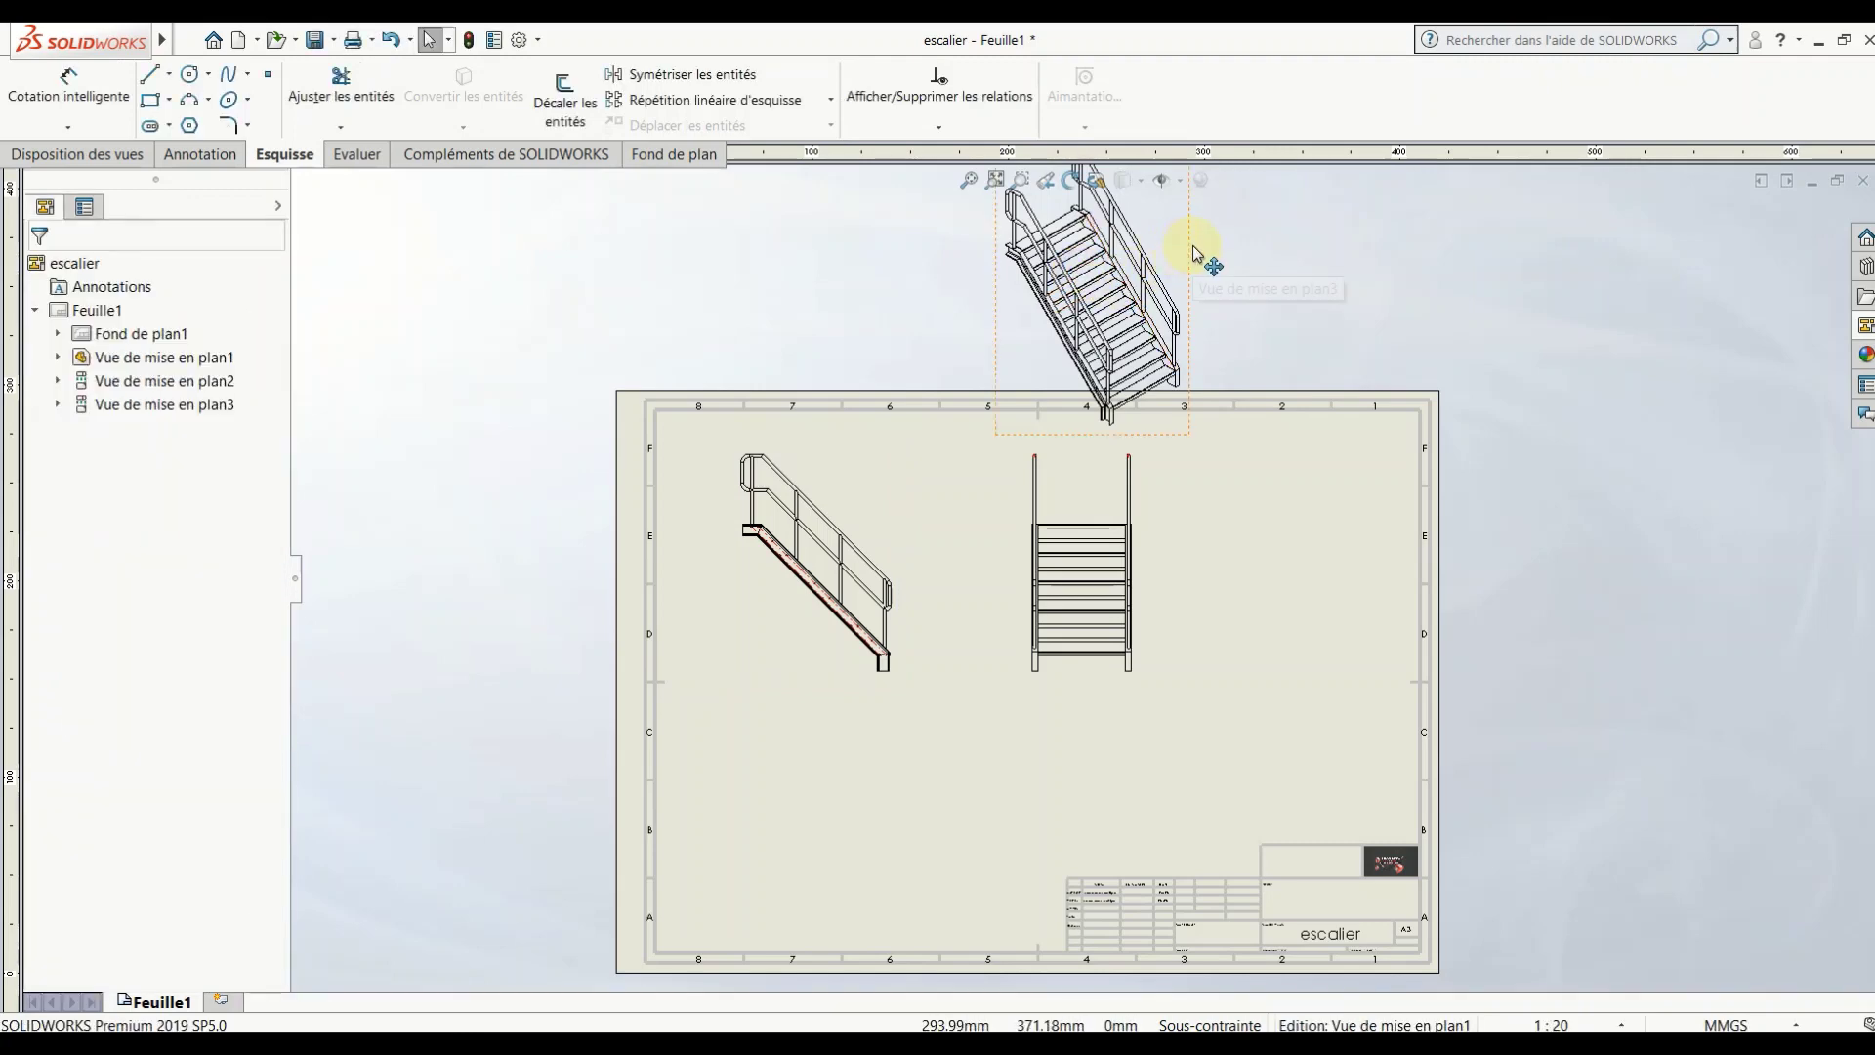
{"action": "left_click_drag", "start_coordinate": [1257, 372], "coordinate": [1406, 542]}
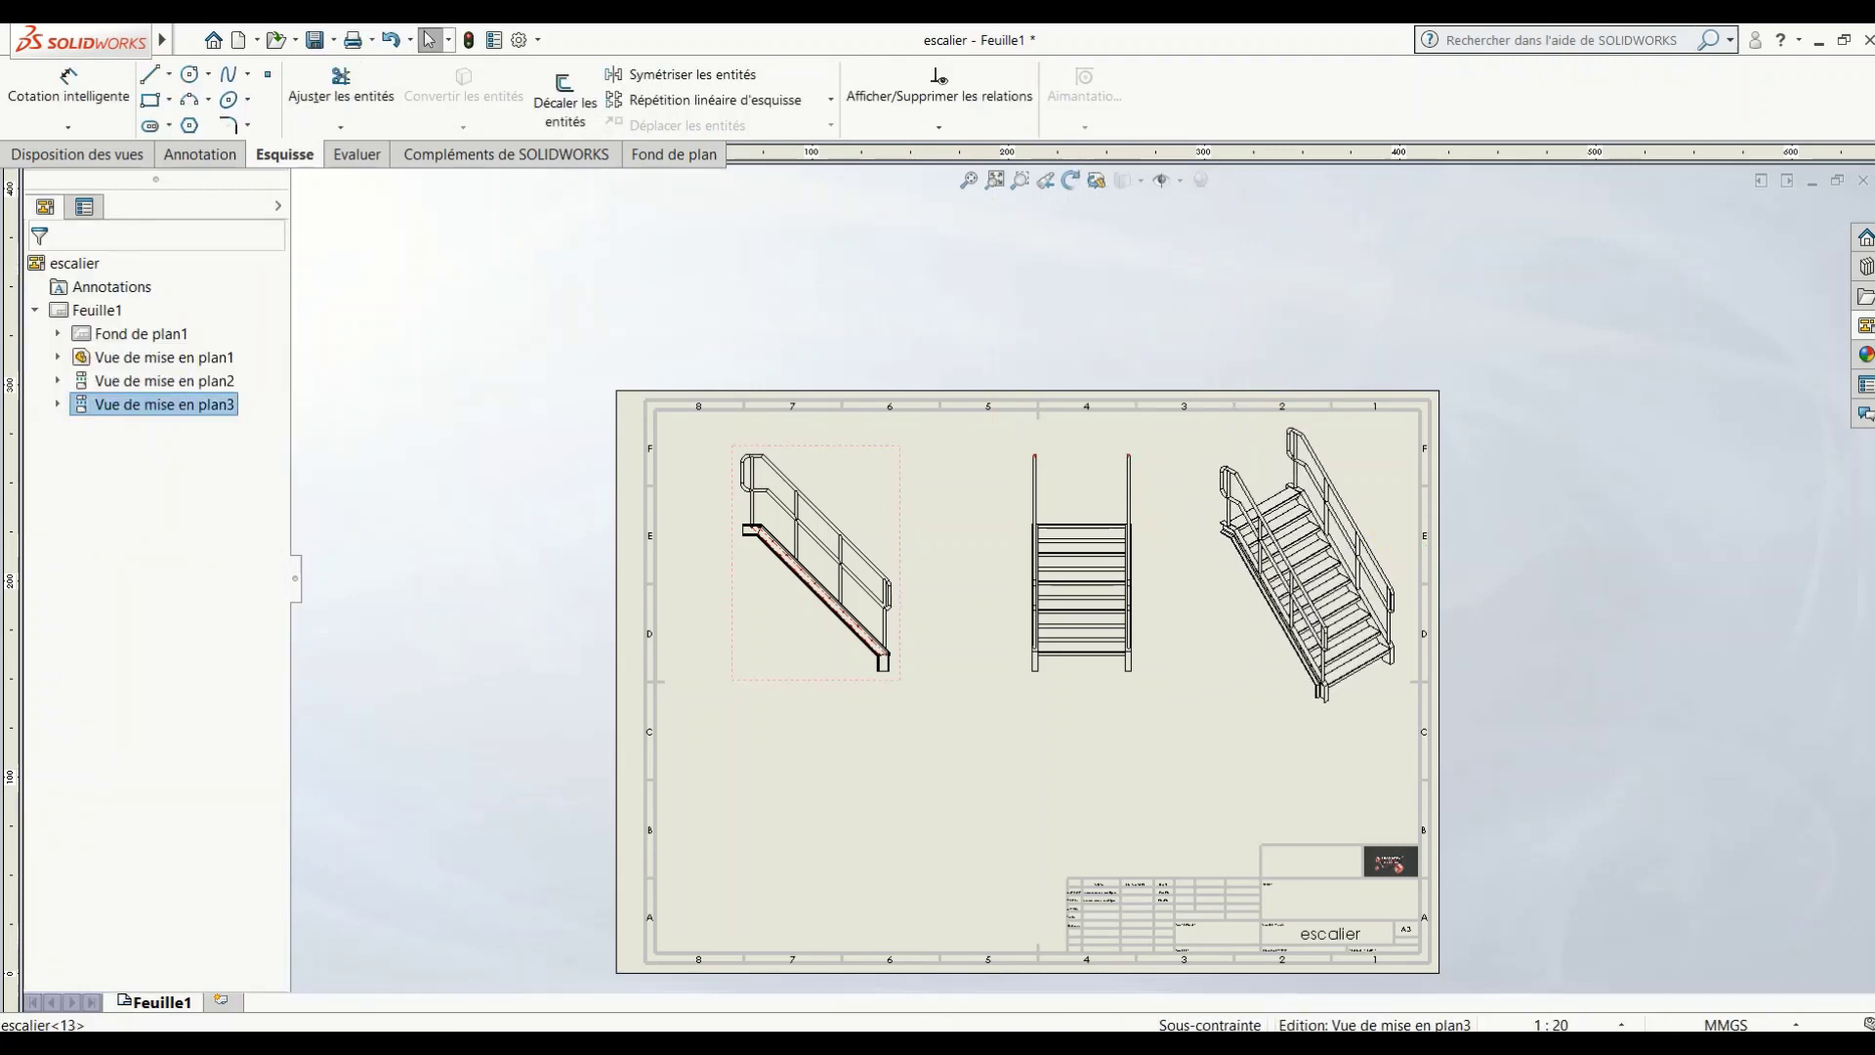
{"action": "scroll", "coordinate": [1485, 669], "scroll_direction": "up", "scroll_amount": 2}
{"action": "scroll", "coordinate": [1260, 650], "scroll_direction": "down", "scroll_amount": 3}
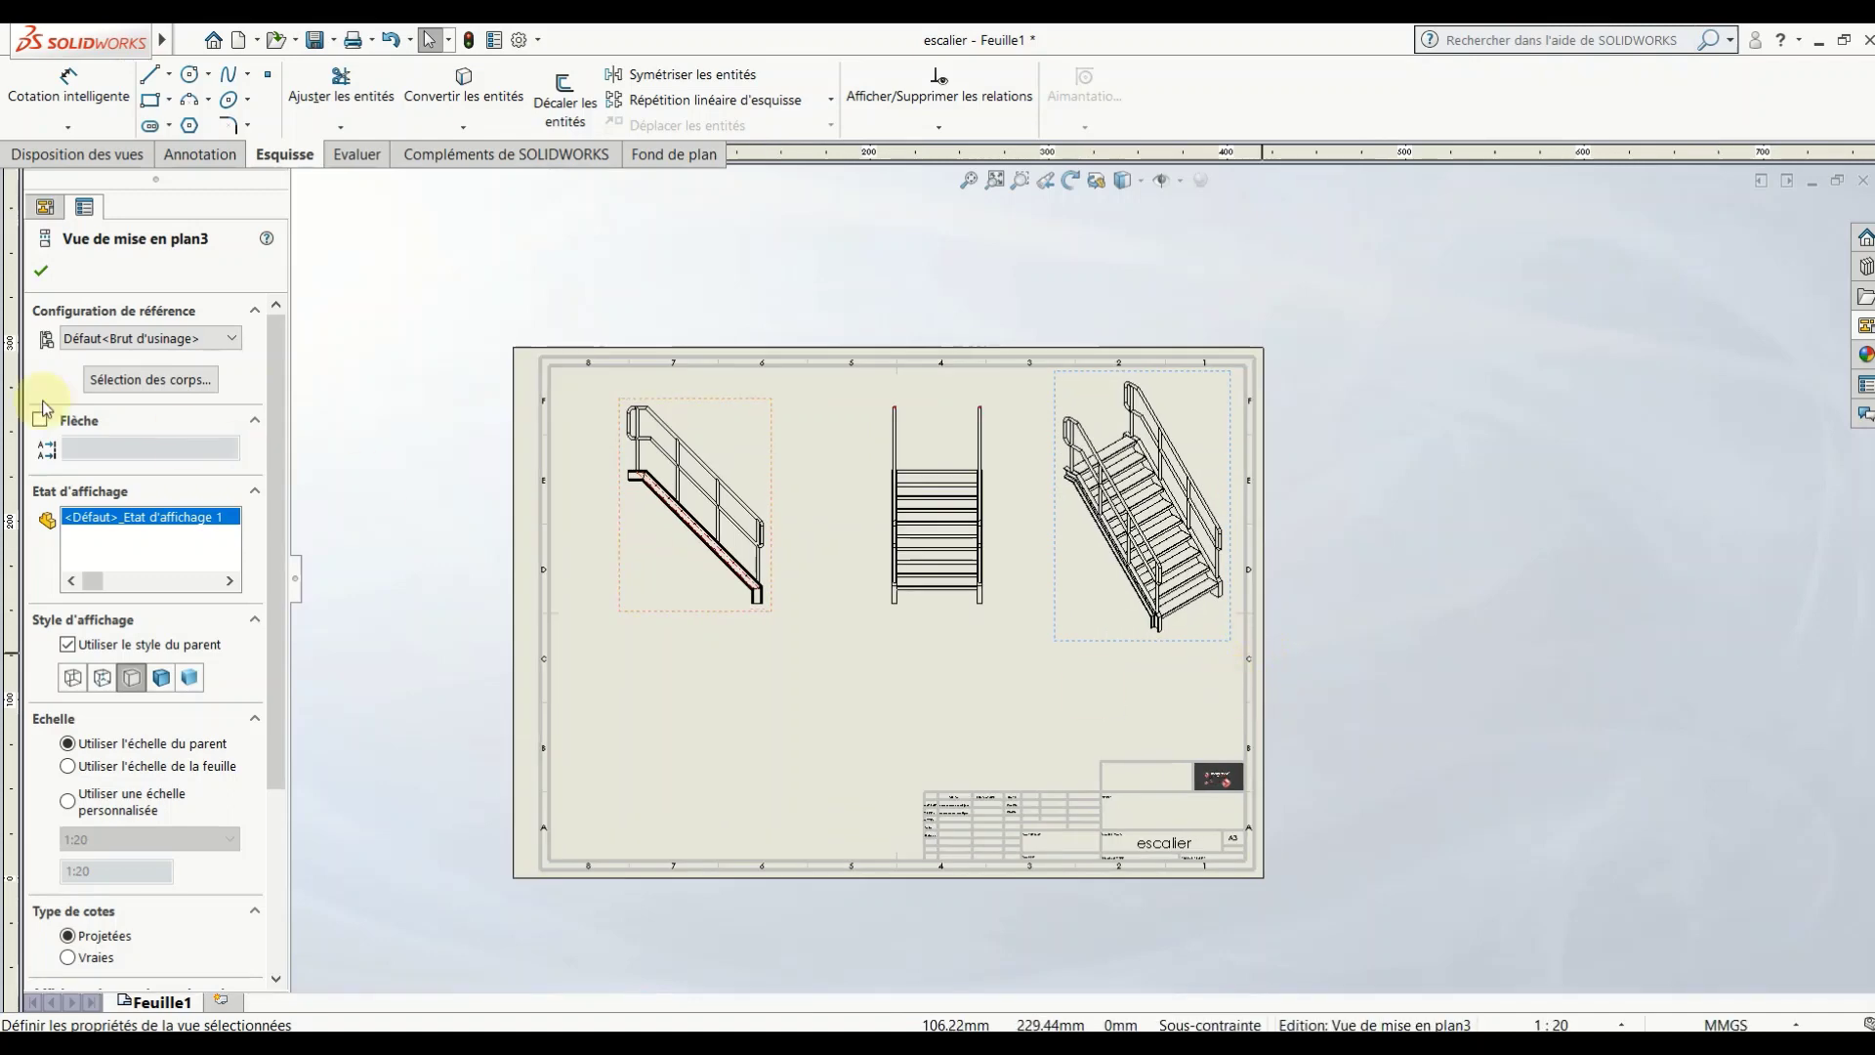
{"action": "left_click", "coordinate": [41, 275]}
Step: Select the sheet Feuille1 in the drawing tree
{"action": "scroll", "coordinate": [1075, 811], "scroll_direction": "down", "scroll_amount": 2}
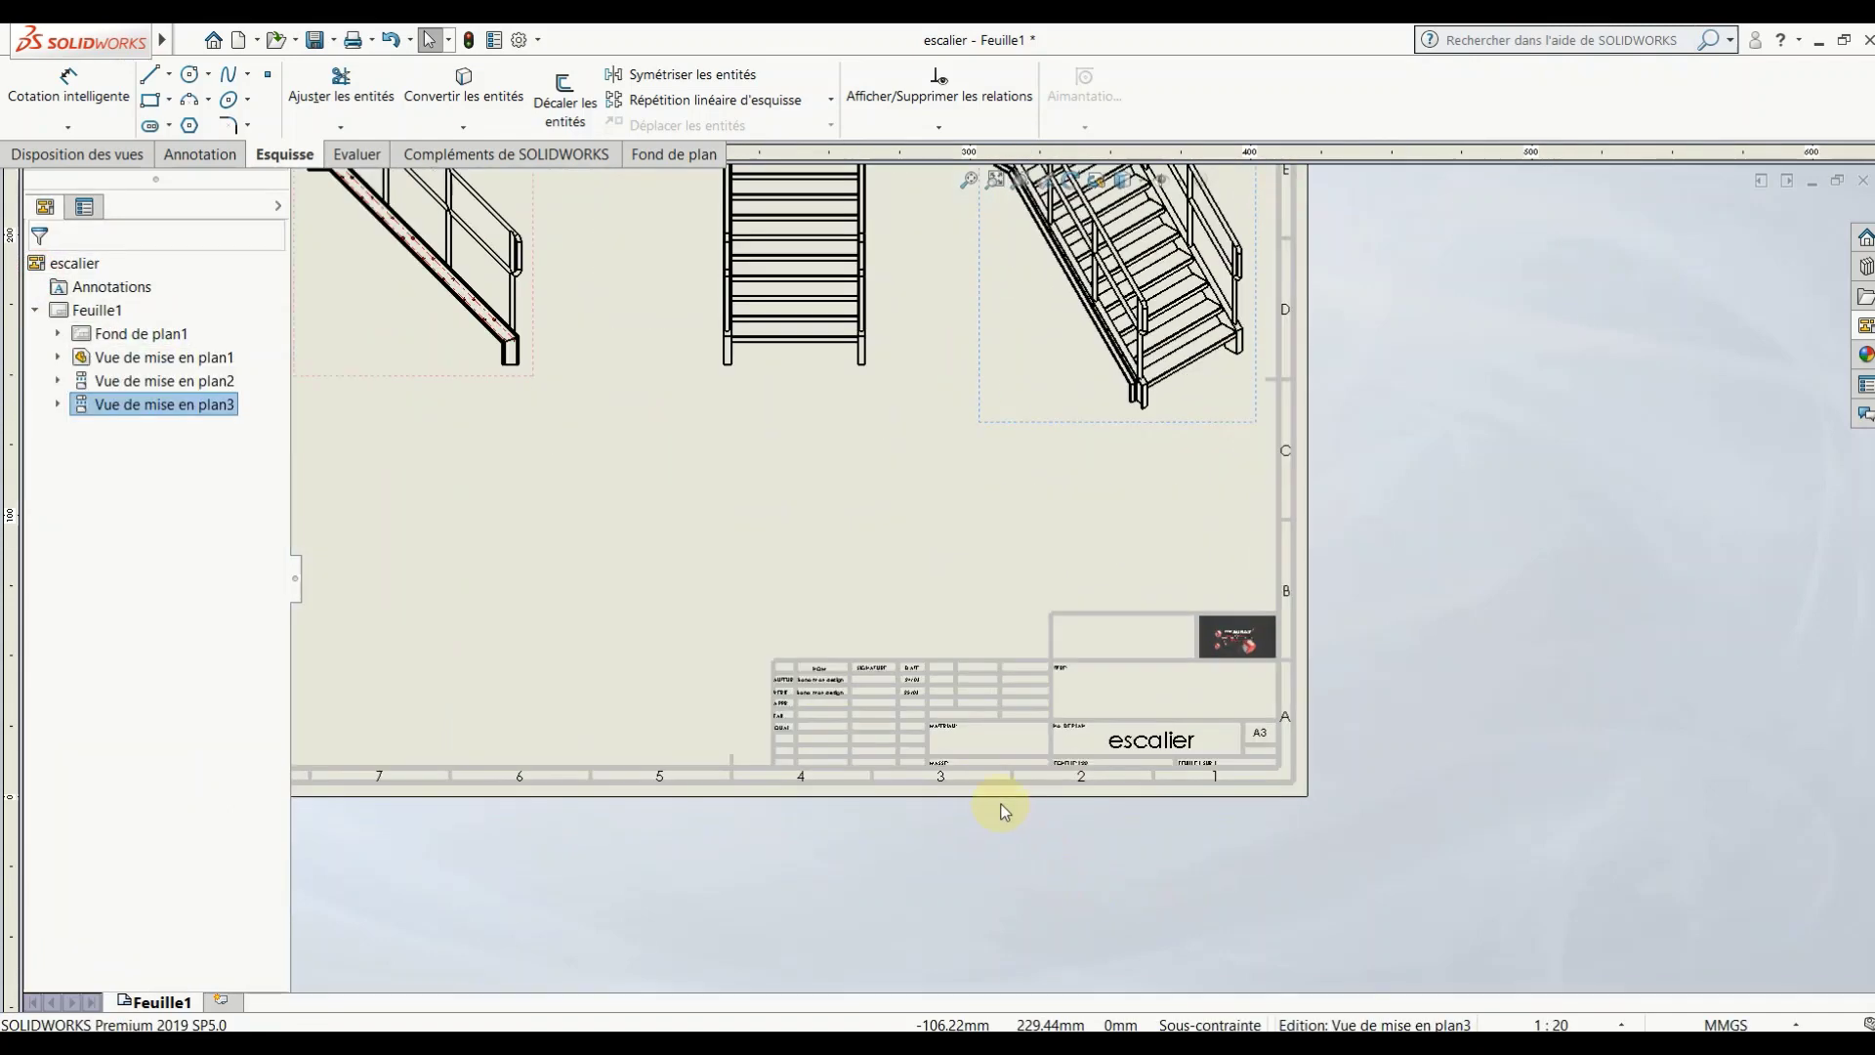
{"action": "scroll", "coordinate": [987, 772], "scroll_direction": "down", "scroll_amount": 2}
{"action": "scroll", "coordinate": [982, 727], "scroll_direction": "down", "scroll_amount": 1}
{"action": "scroll", "coordinate": [1053, 589], "scroll_direction": "up", "scroll_amount": 4}
{"action": "scroll", "coordinate": [1017, 364], "scroll_direction": "up", "scroll_amount": 1}
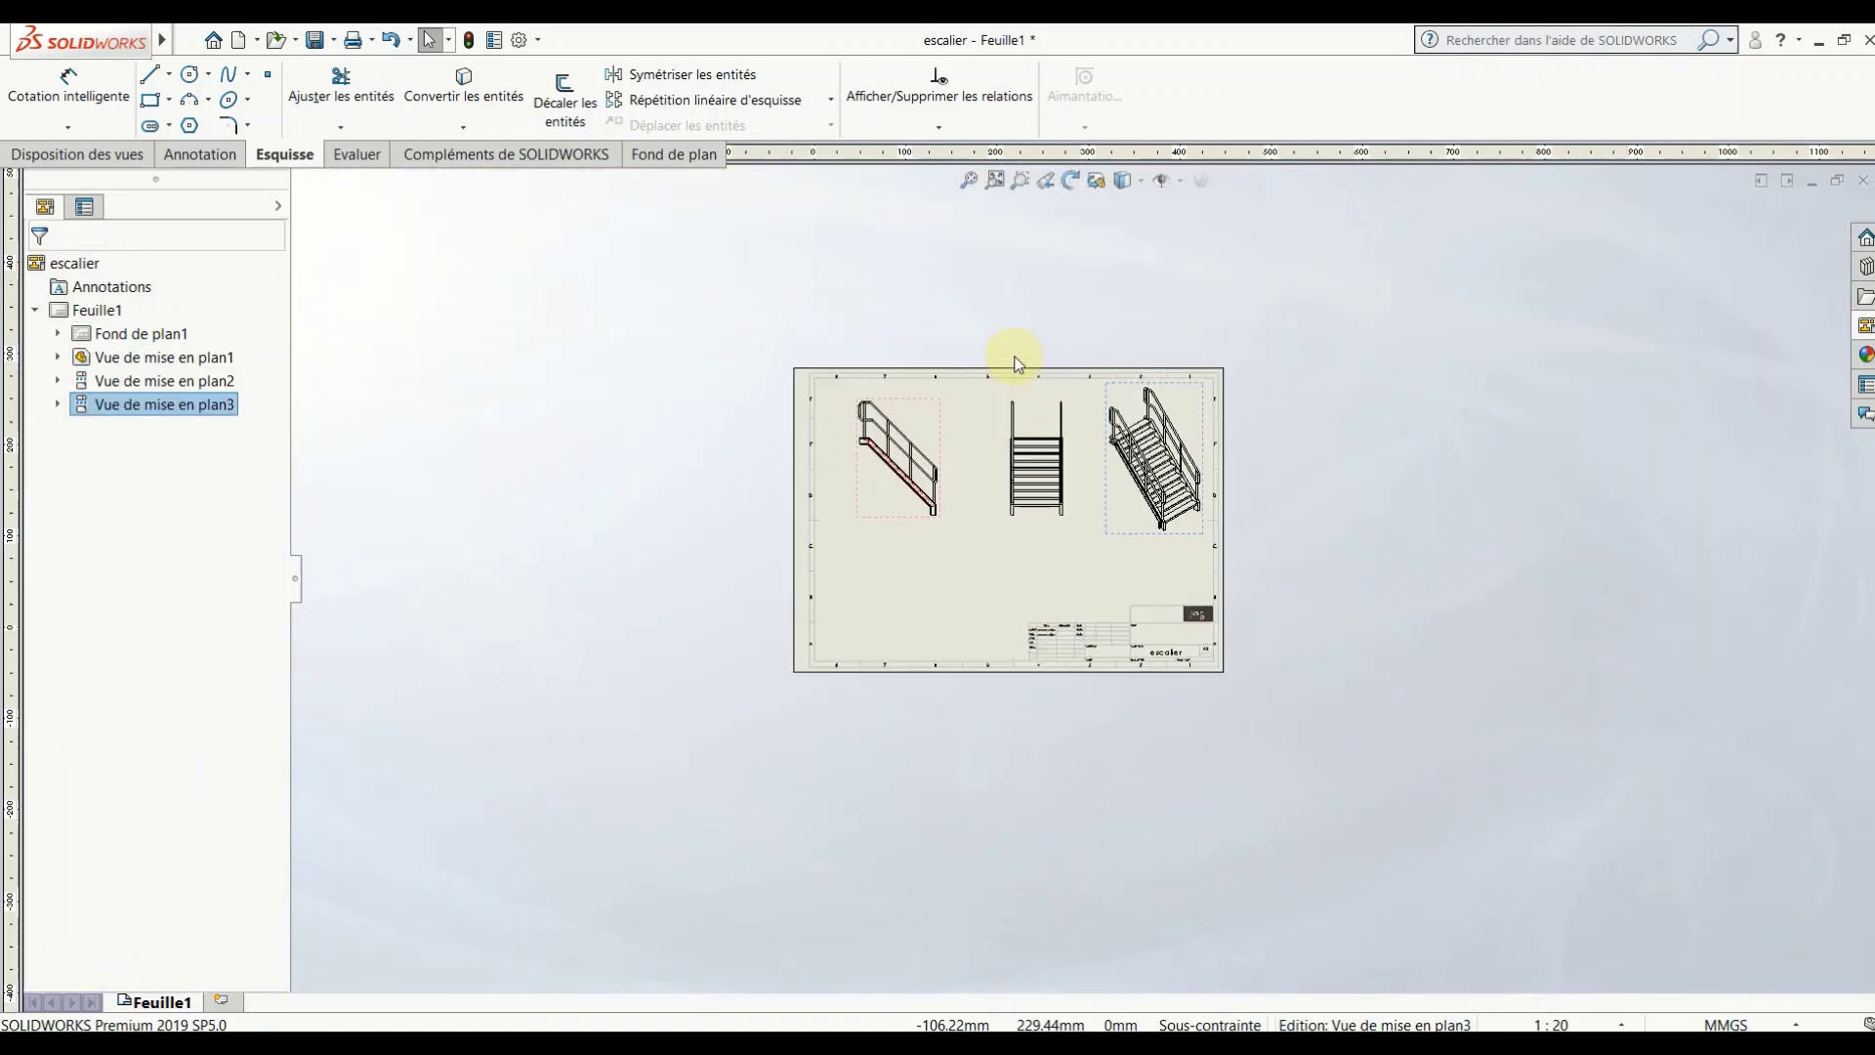
{"action": "scroll", "coordinate": [1081, 690], "scroll_direction": "down", "scroll_amount": 1}
{"action": "left_click", "coordinate": [1147, 723]}
{"action": "scroll", "coordinate": [1137, 684], "scroll_direction": "down", "scroll_amount": 3}
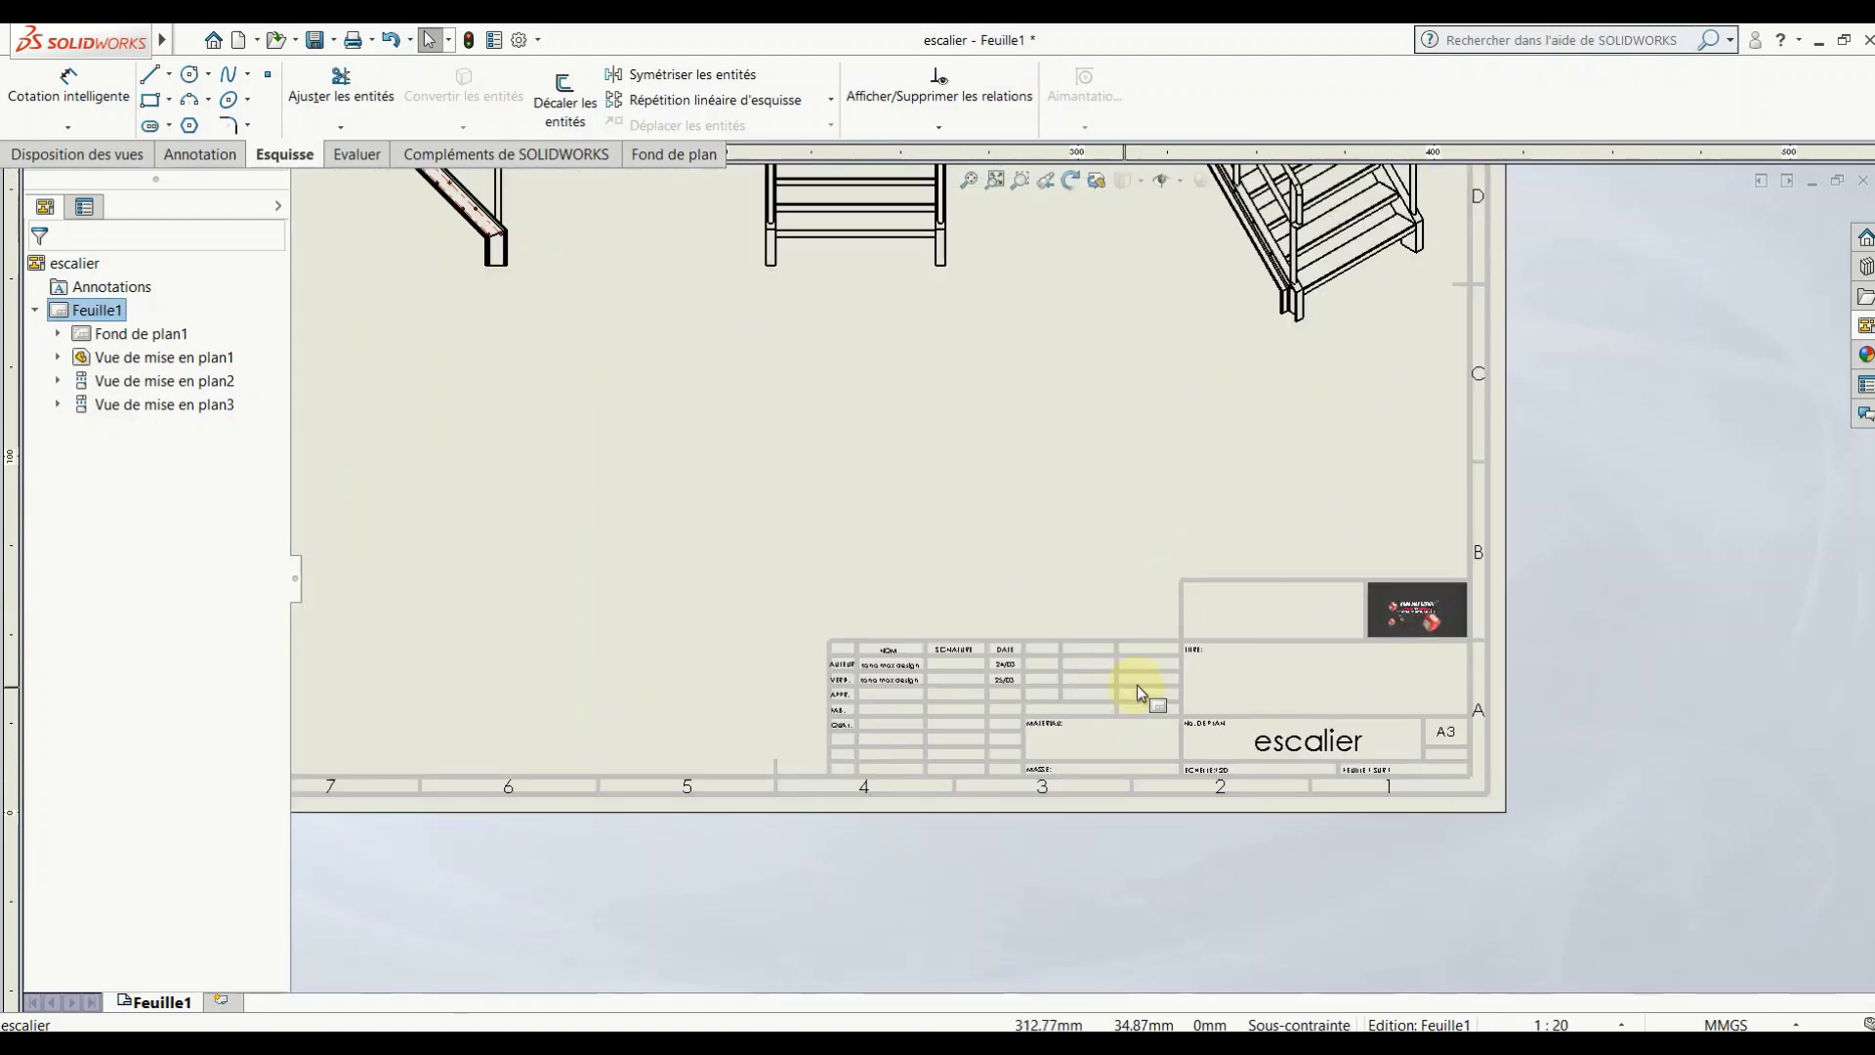
{"action": "scroll", "coordinate": [1075, 586], "scroll_direction": "down", "scroll_amount": 1}
Step: Edit the sheet format, add an 'S 235JR' note in the MATERIAU cell, then exit
{"action": "right_click", "coordinate": [1049, 555]}
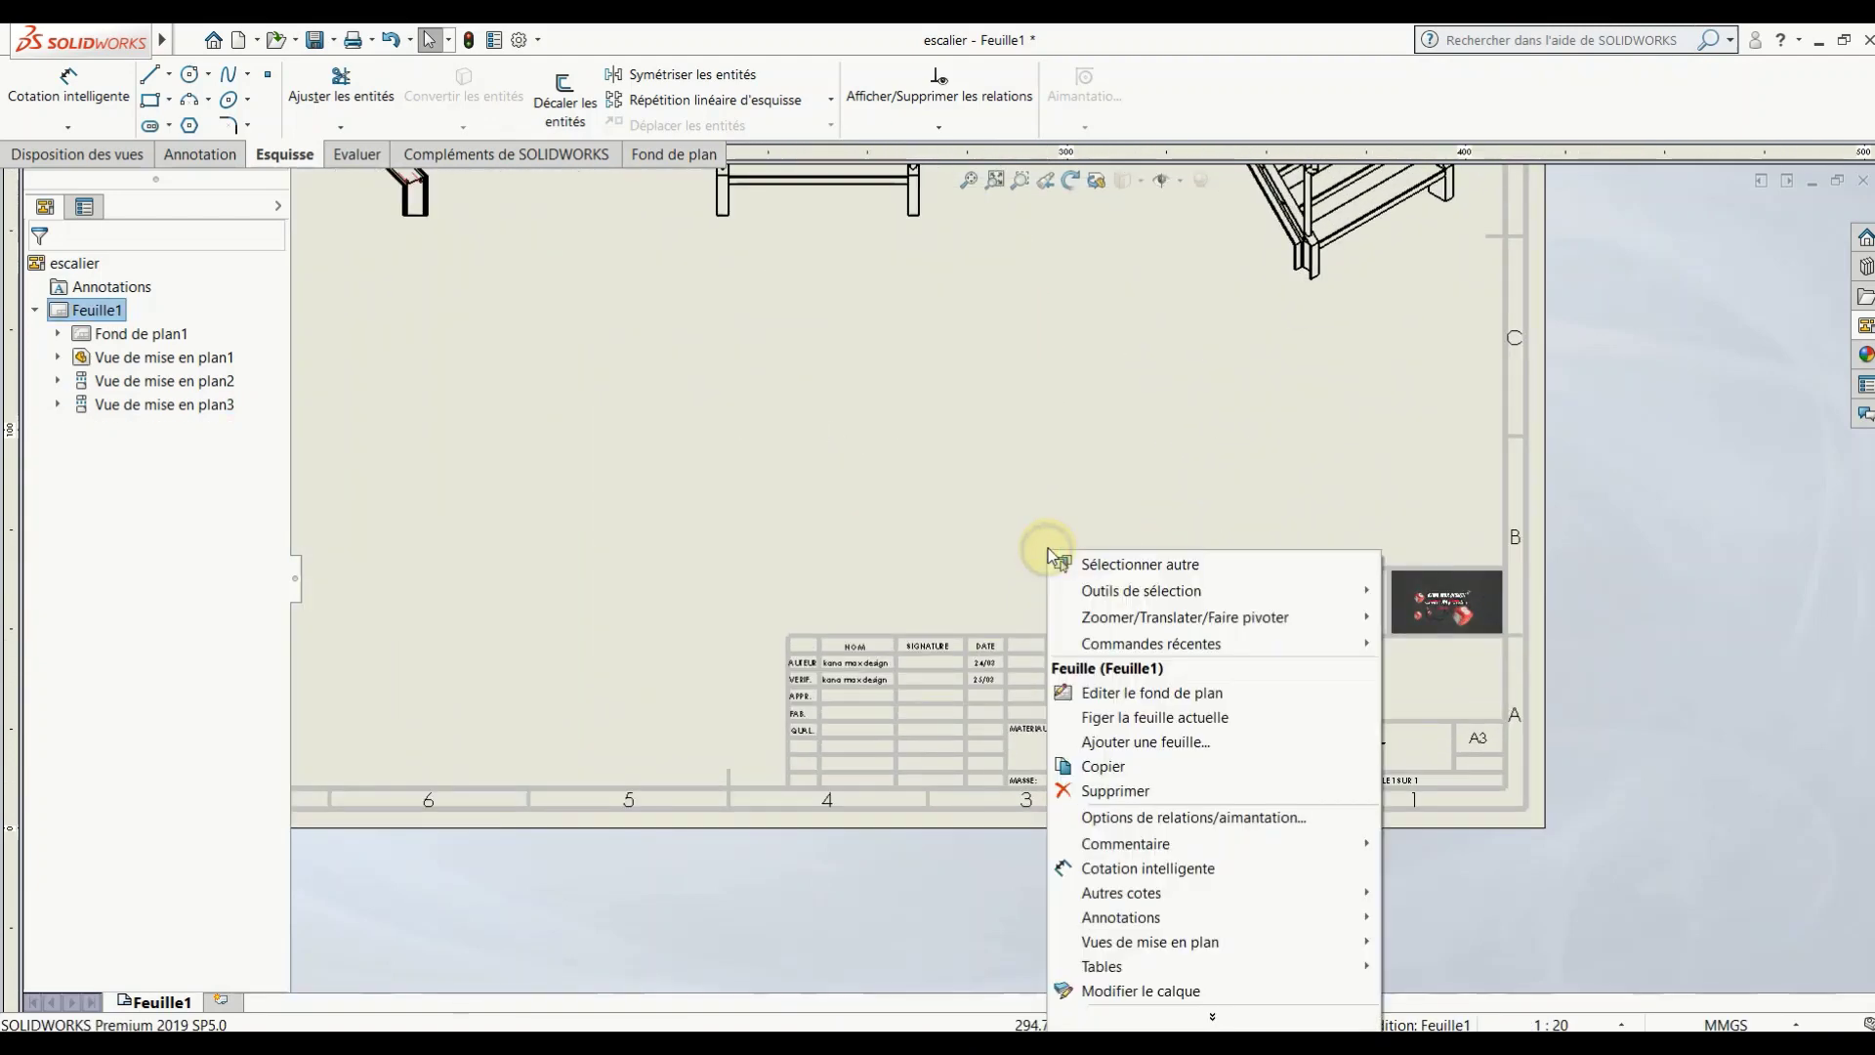
{"action": "left_click", "coordinate": [1136, 700]}
{"action": "scroll", "coordinate": [1098, 741], "scroll_direction": "down", "scroll_amount": 3}
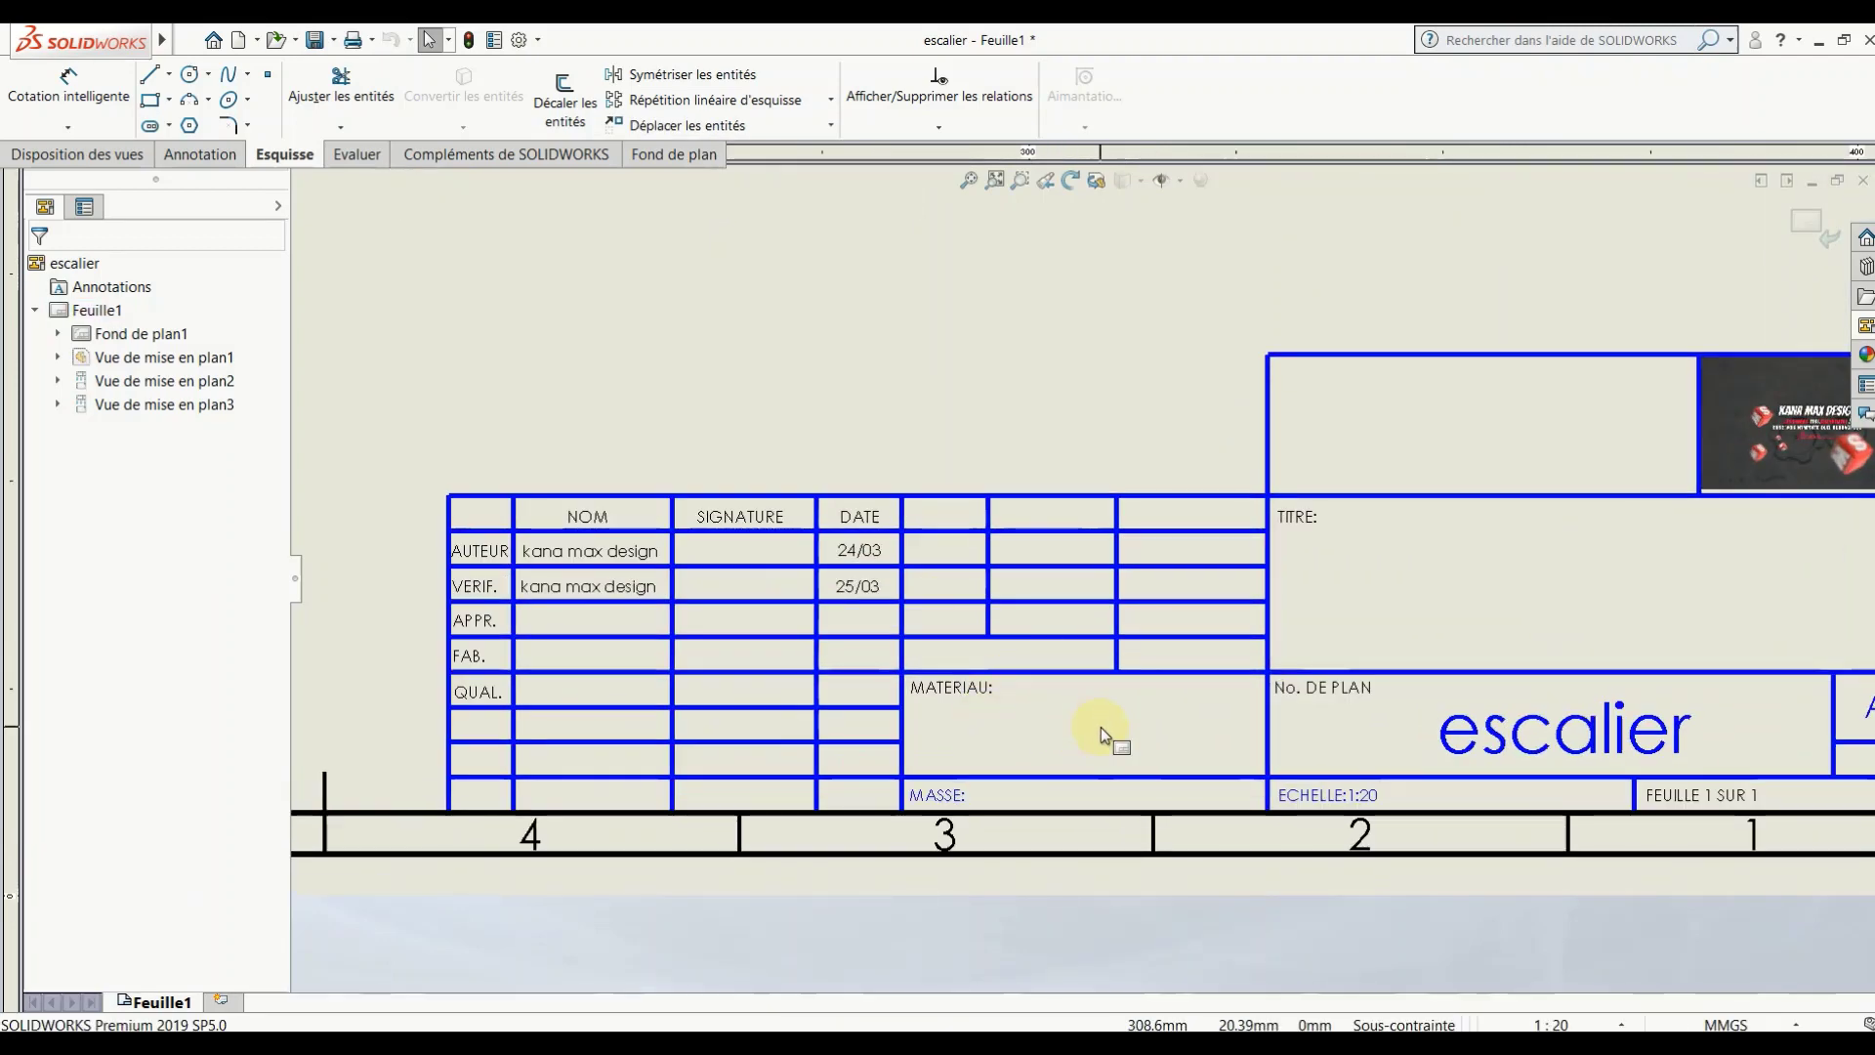
{"action": "left_click", "coordinate": [1087, 728]}
{"action": "left_click", "coordinate": [1087, 728]}
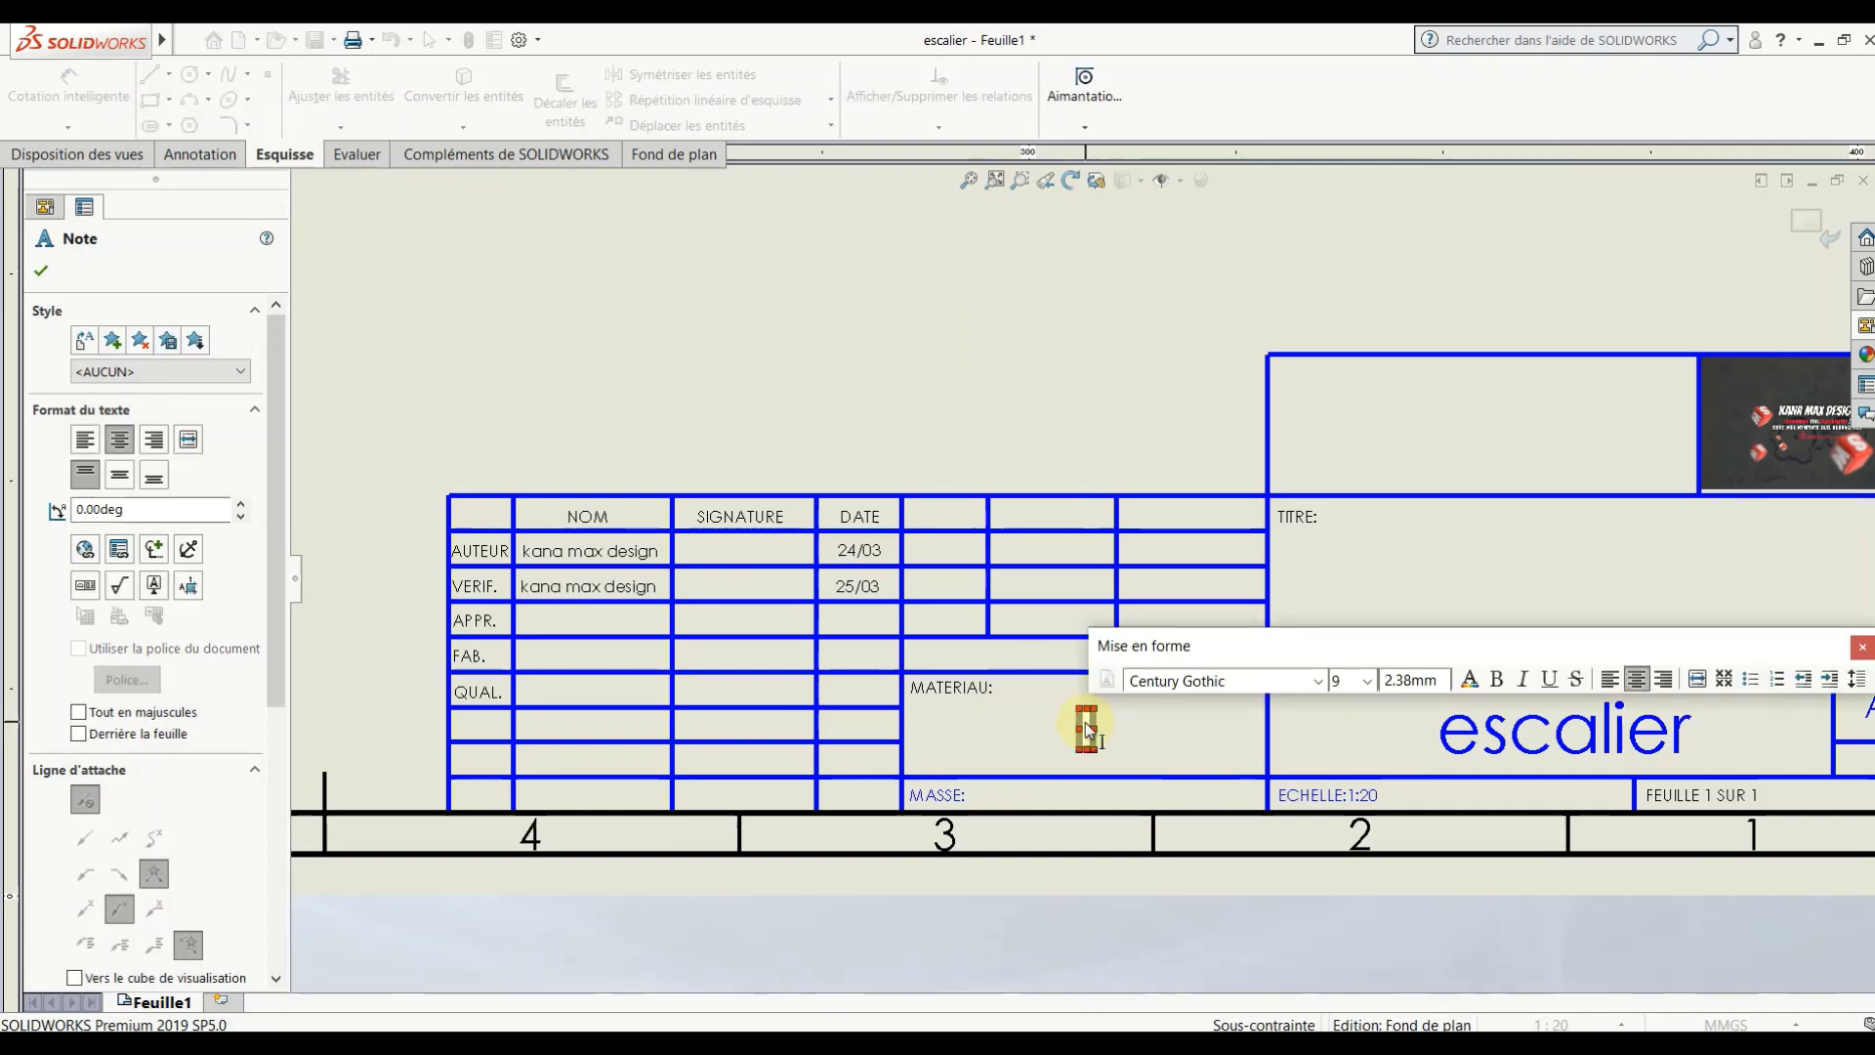
{"action": "type", "text": "S"}
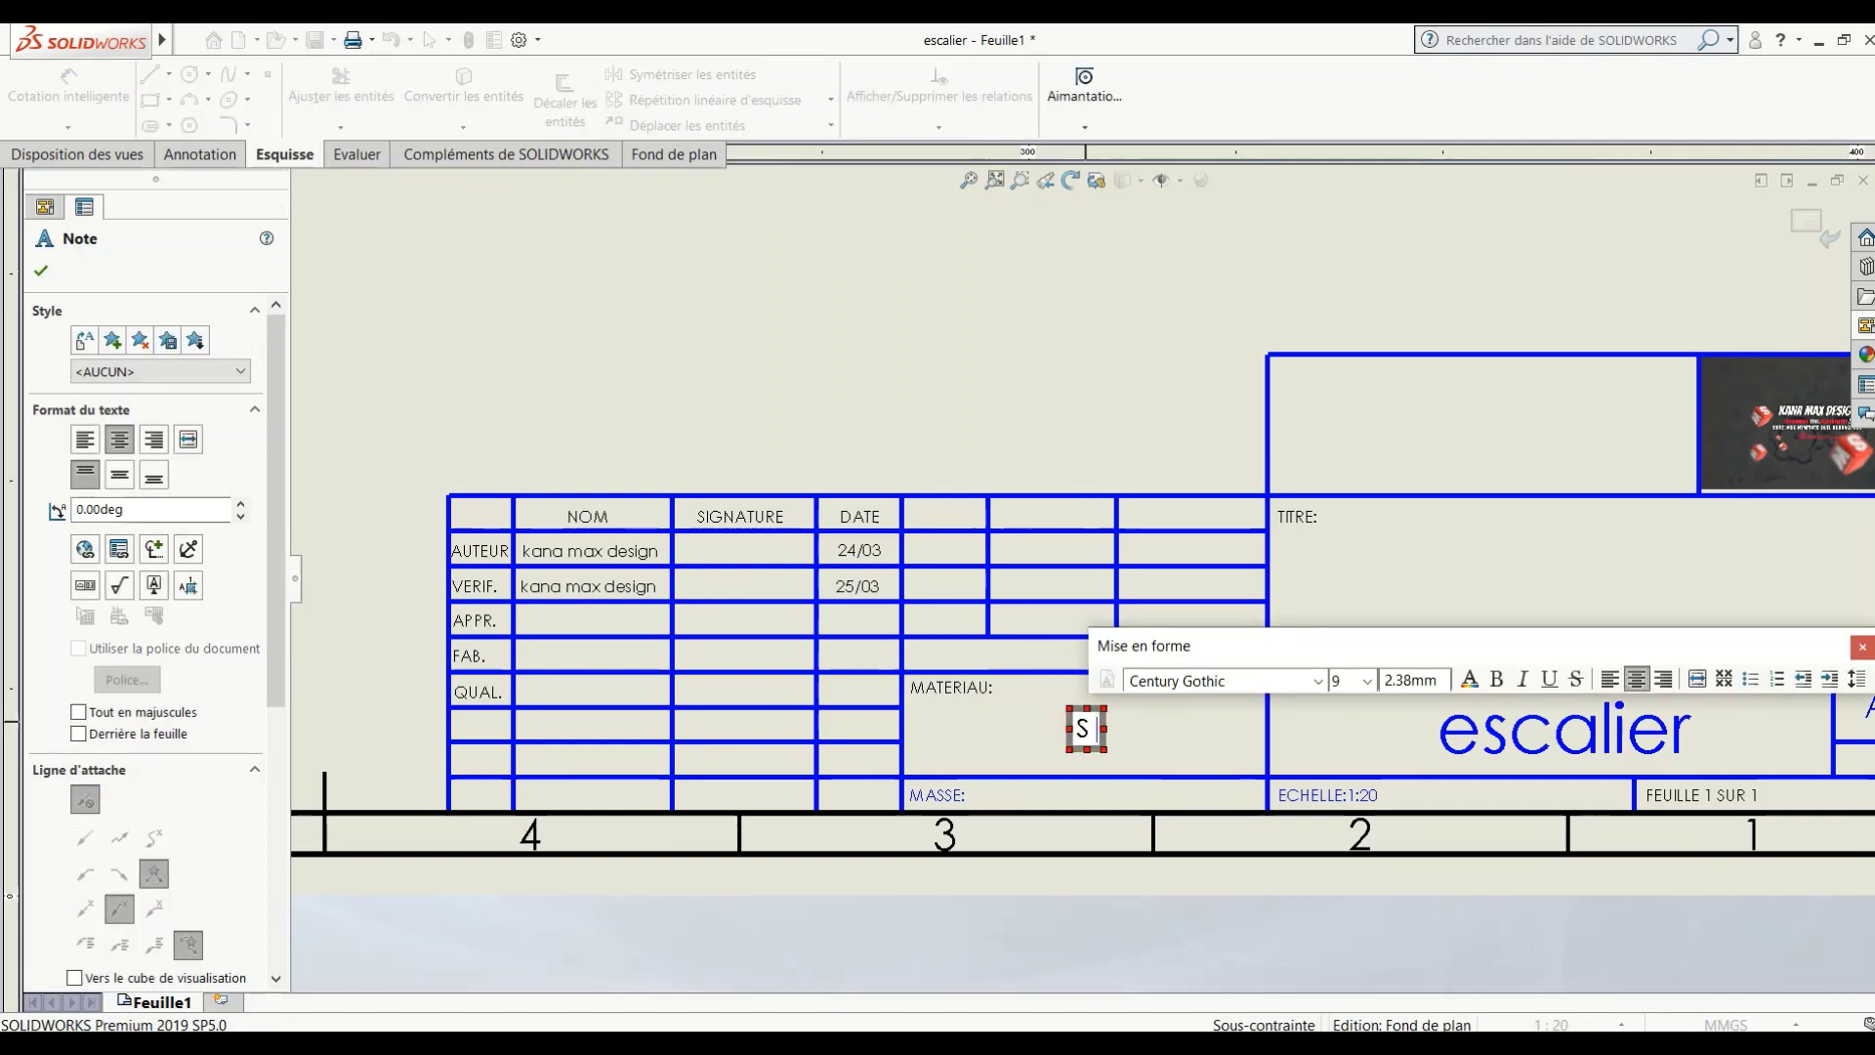
{"action": "type", "text": " 235"}
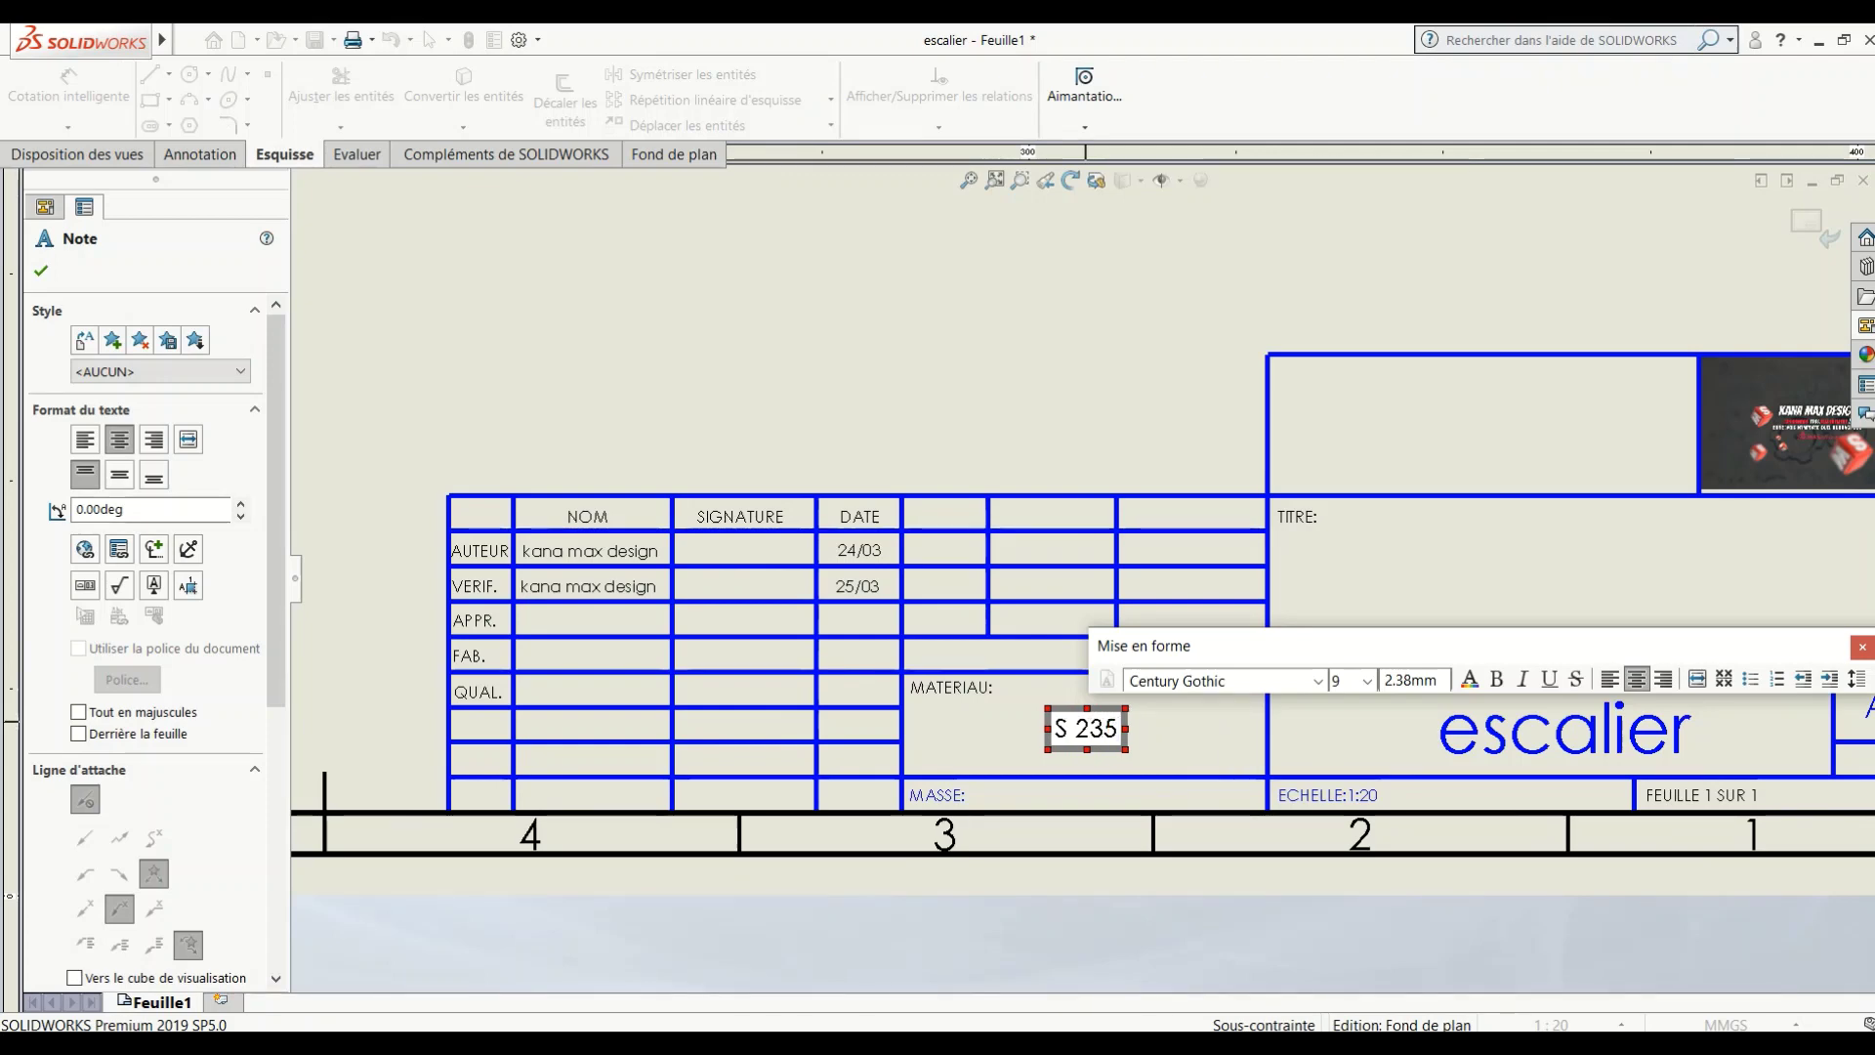
{"action": "type", "text": "JR"}
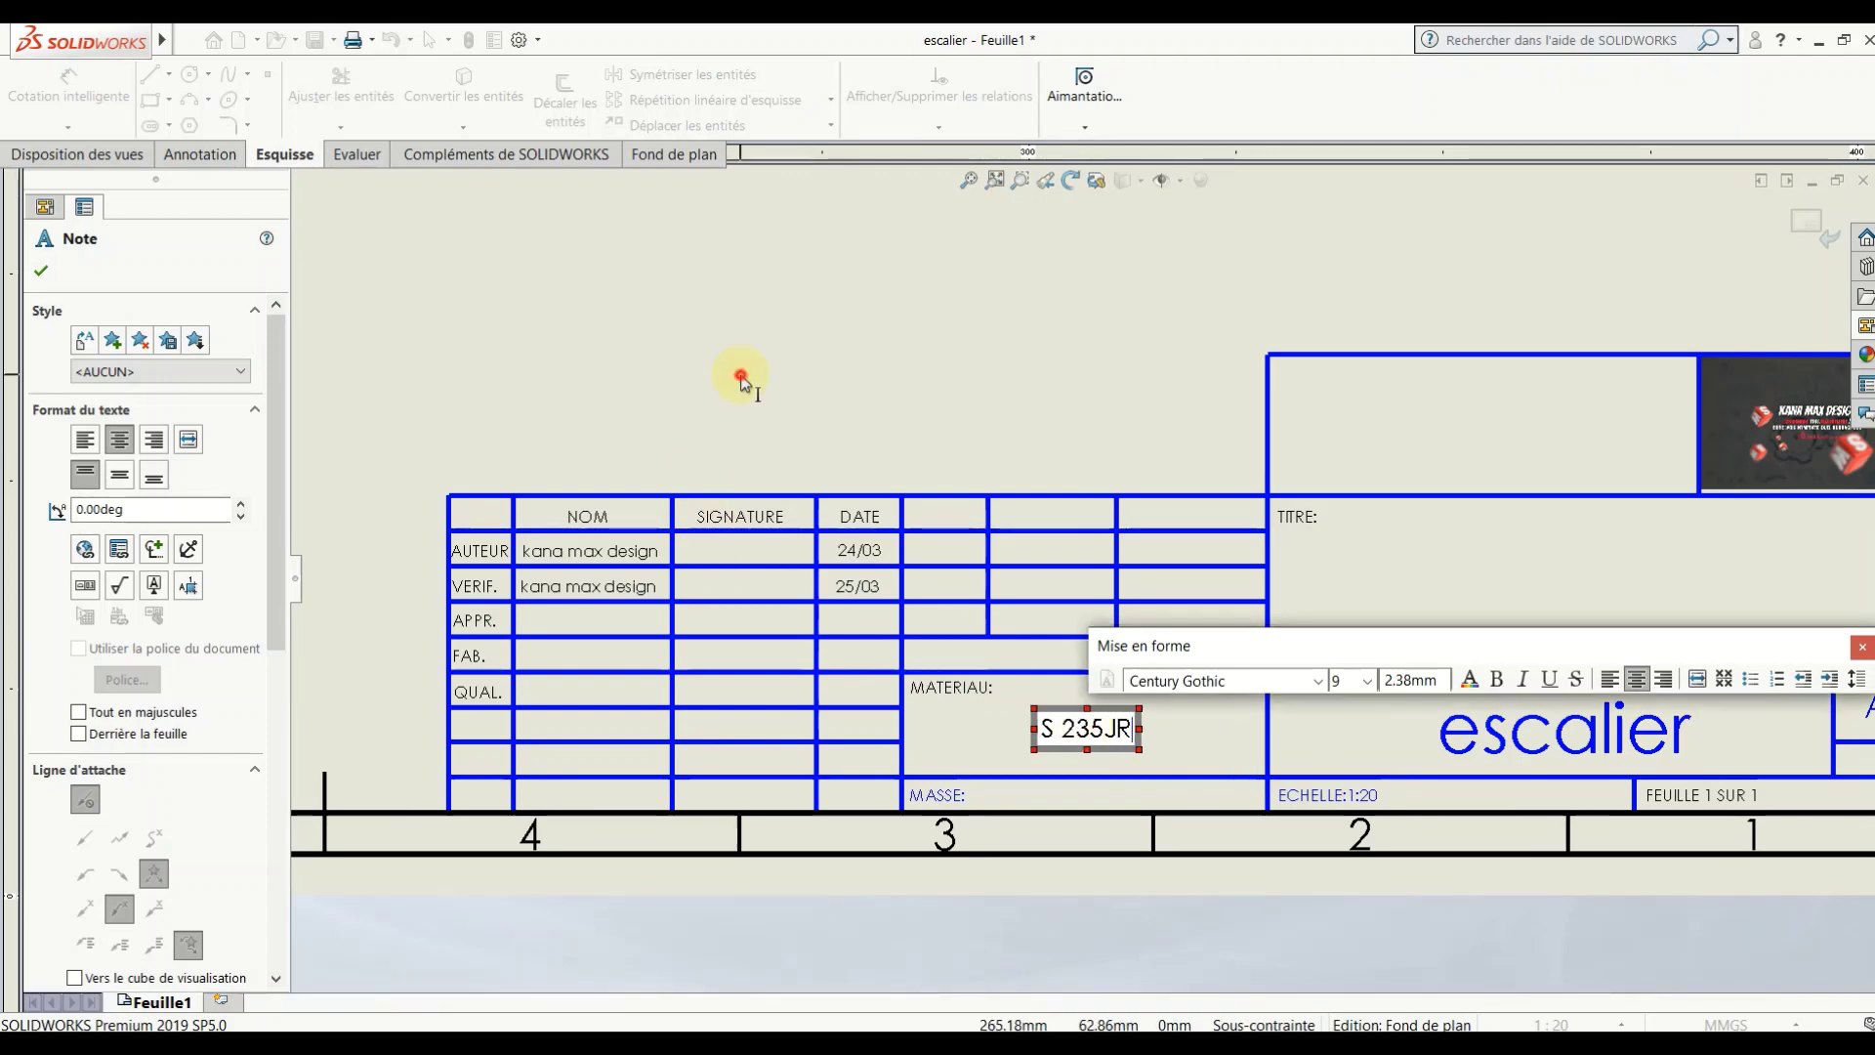
{"action": "left_click", "coordinate": [742, 381]}
{"action": "left_click", "coordinate": [1806, 221]}
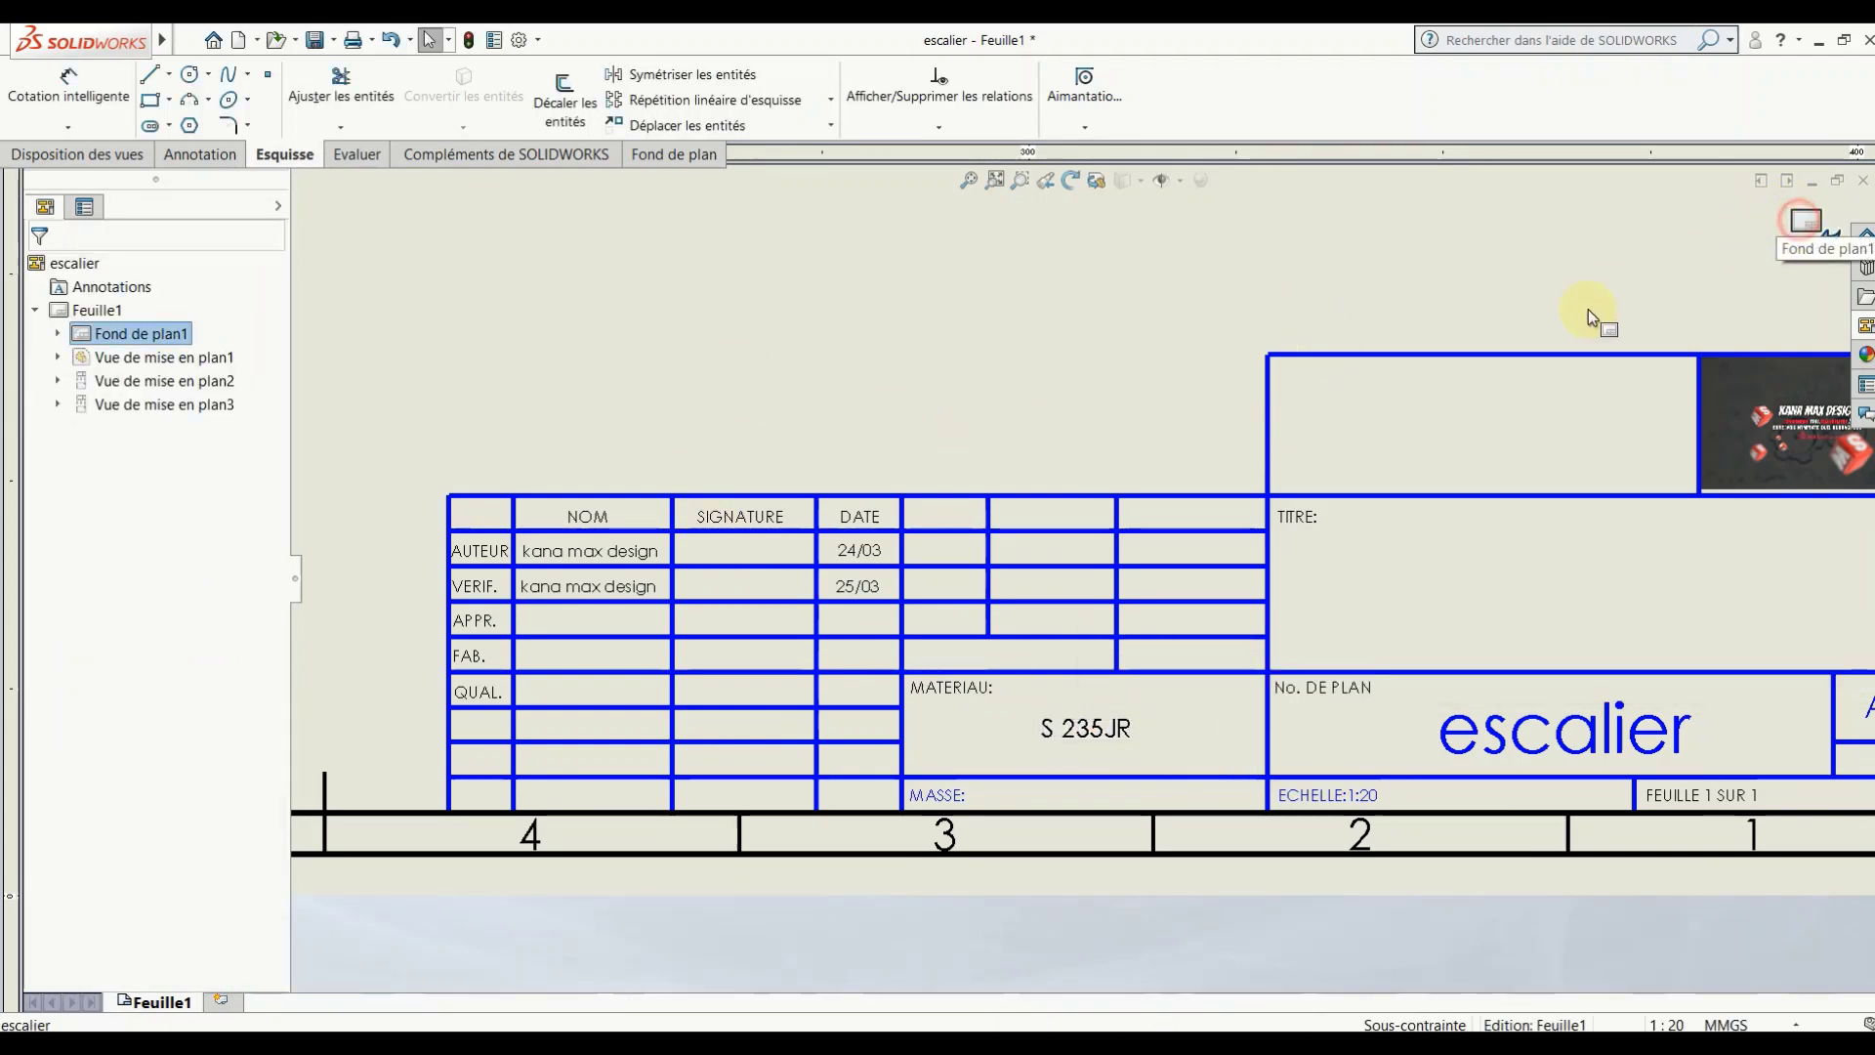
Step: Start Smart Dimension with new dimensions on the cotation et annotation layer
{"action": "key", "text": "f"}
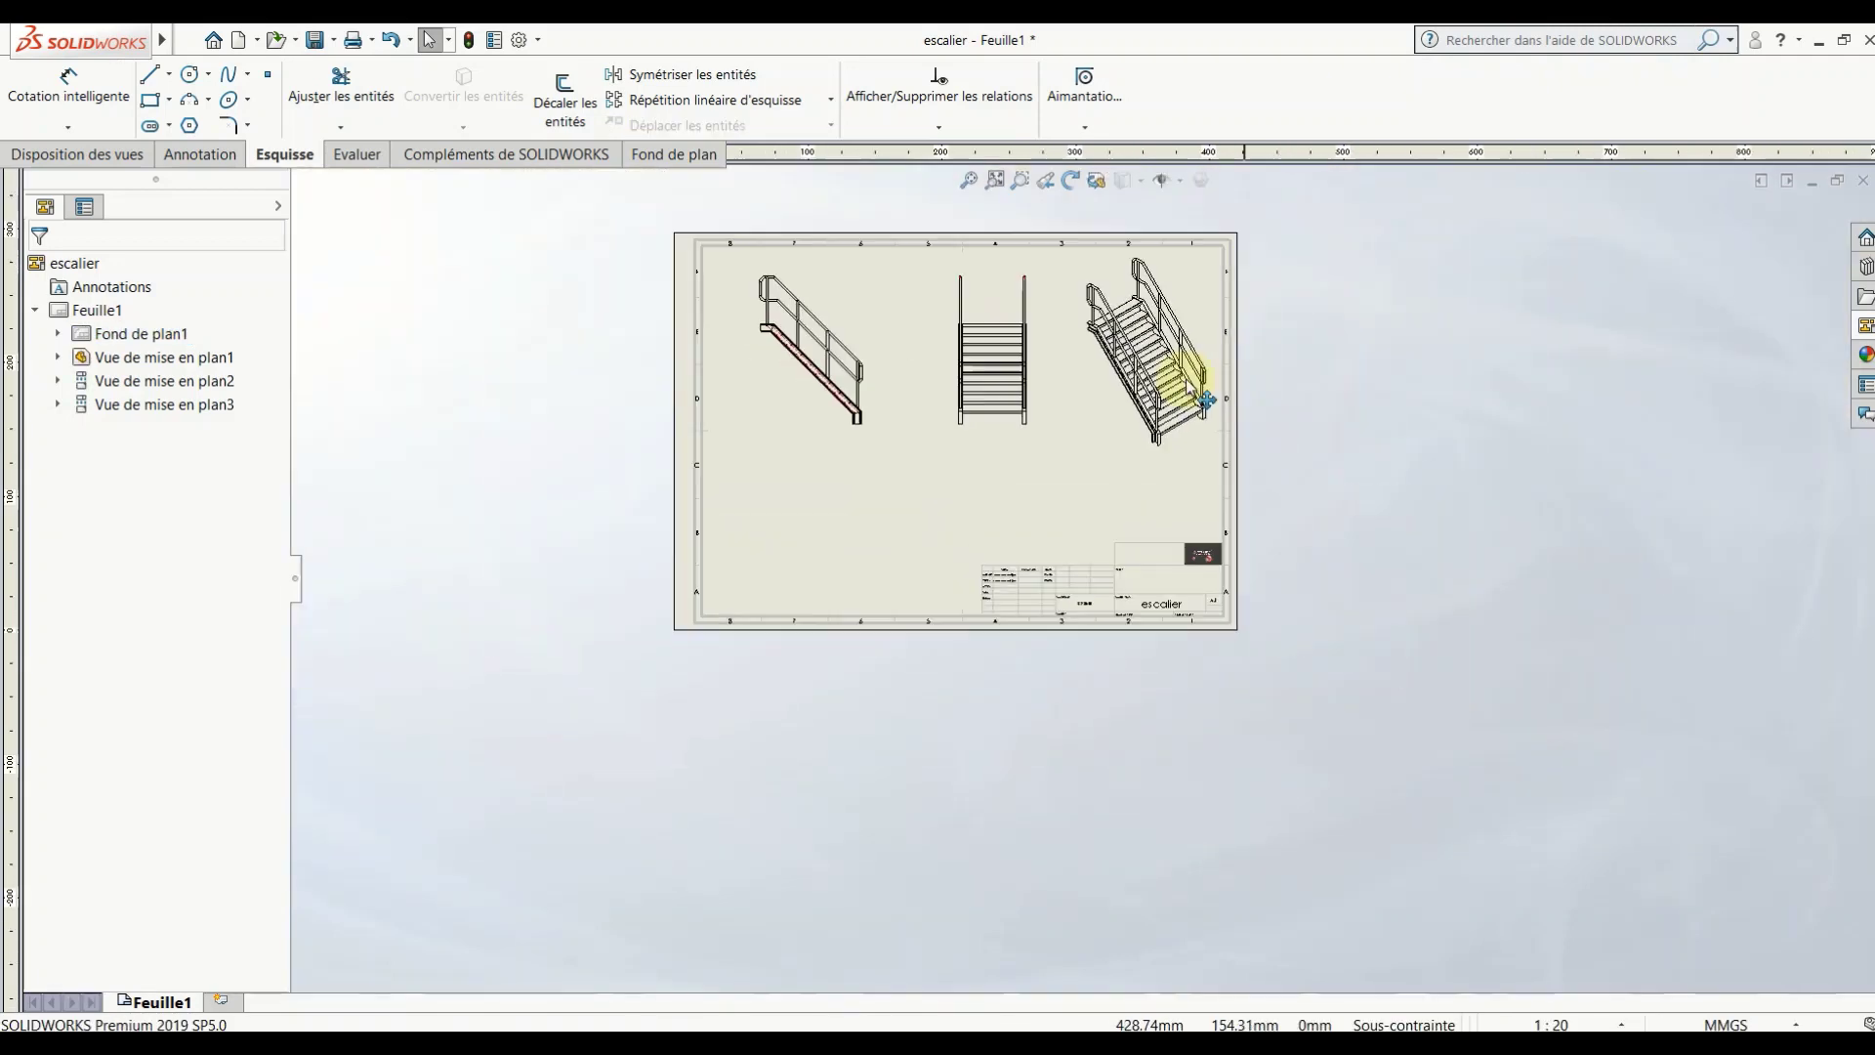
{"action": "scroll", "coordinate": [1047, 295], "scroll_direction": "down", "scroll_amount": 2}
{"action": "scroll", "coordinate": [947, 370], "scroll_direction": "down", "scroll_amount": 2}
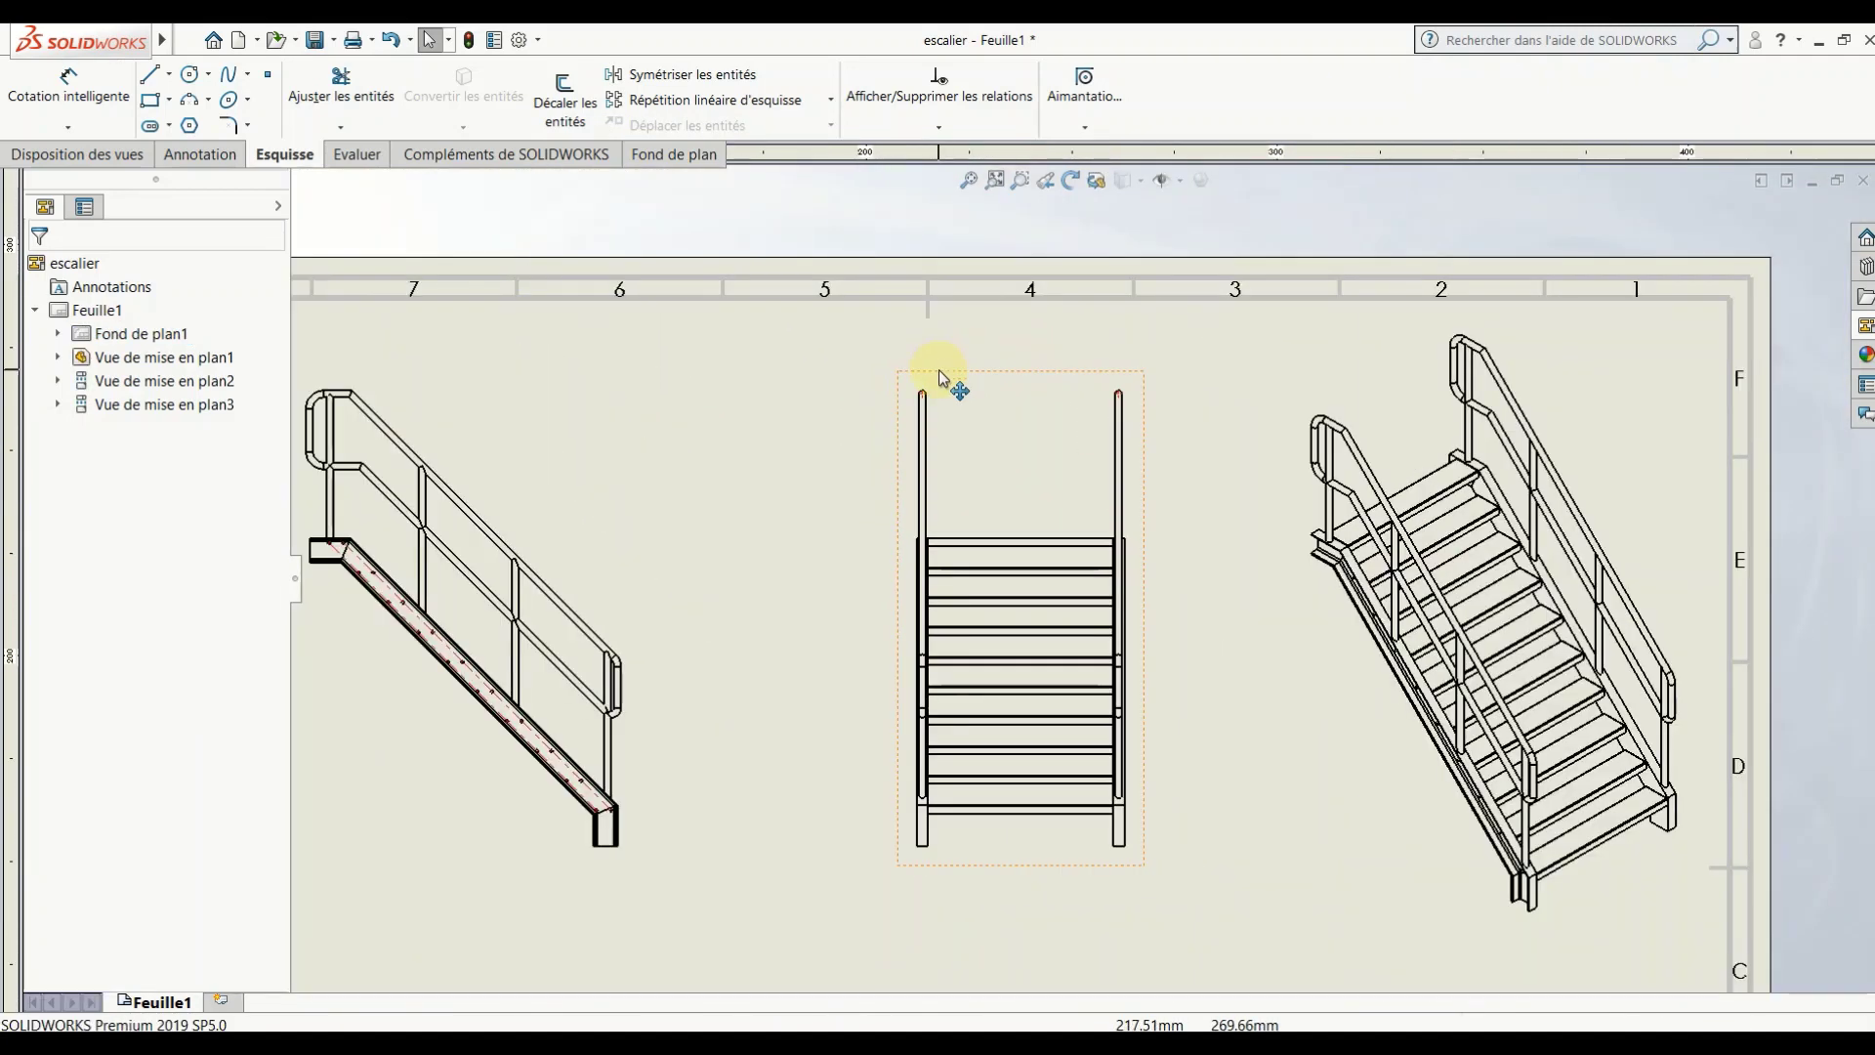
{"action": "scroll", "coordinate": [889, 787], "scroll_direction": "up", "scroll_amount": 3}
{"action": "scroll", "coordinate": [482, 272], "scroll_direction": "down", "scroll_amount": 1}
{"action": "left_click", "coordinate": [105, 104]}
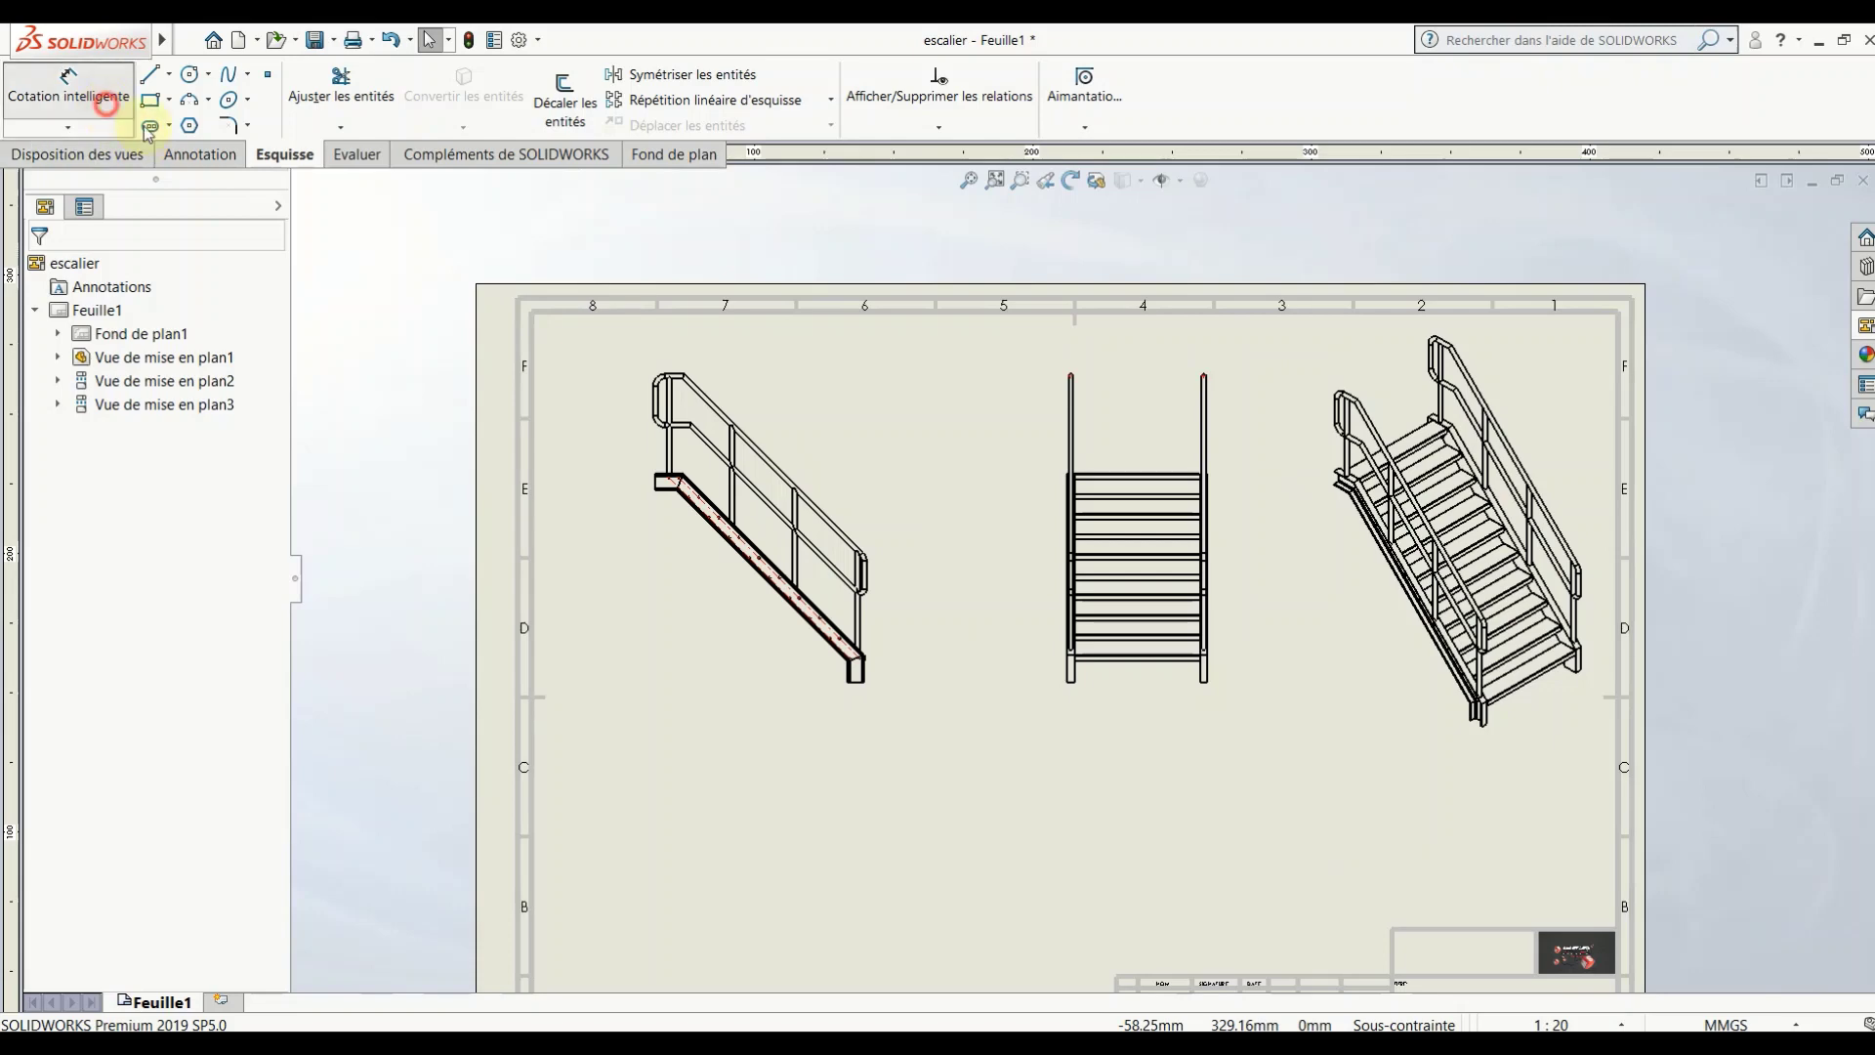
{"action": "scroll", "coordinate": [719, 523], "scroll_direction": "down", "scroll_amount": 3}
{"action": "scroll", "coordinate": [732, 494], "scroll_direction": "down", "scroll_amount": 1}
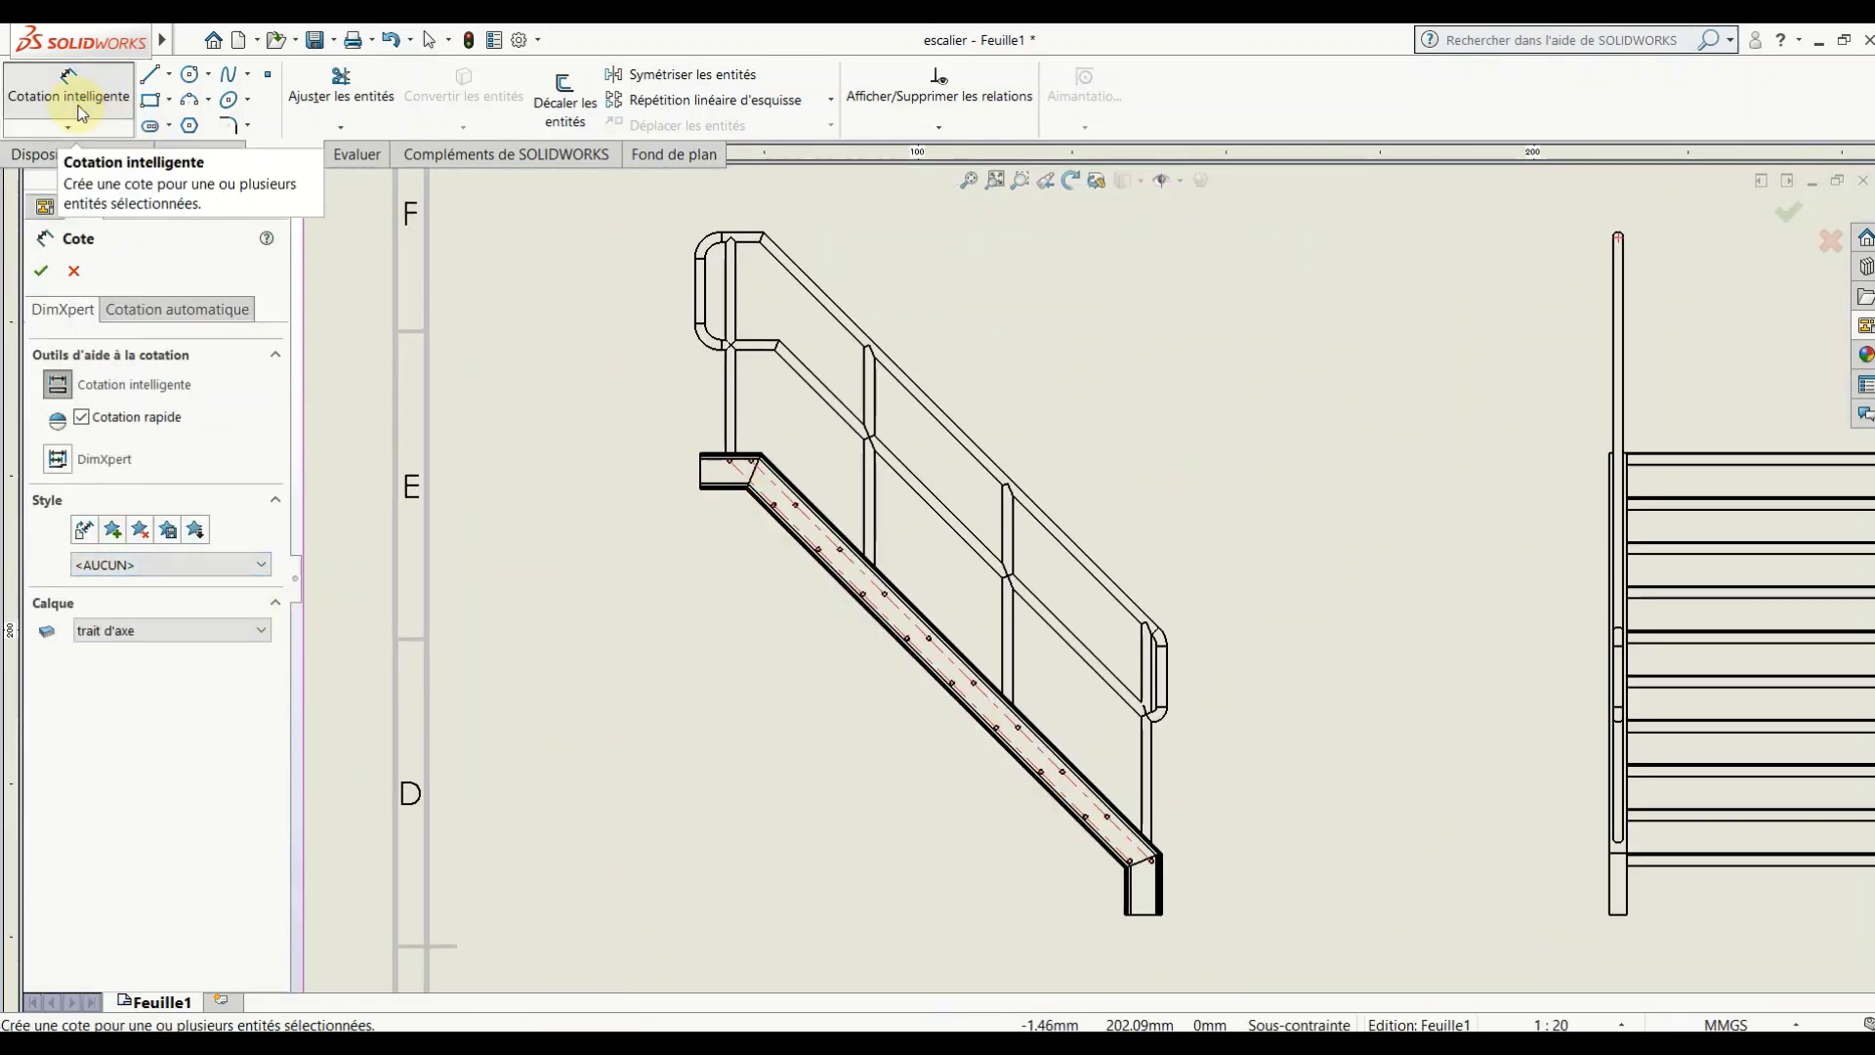
{"action": "left_click", "coordinate": [260, 630]}
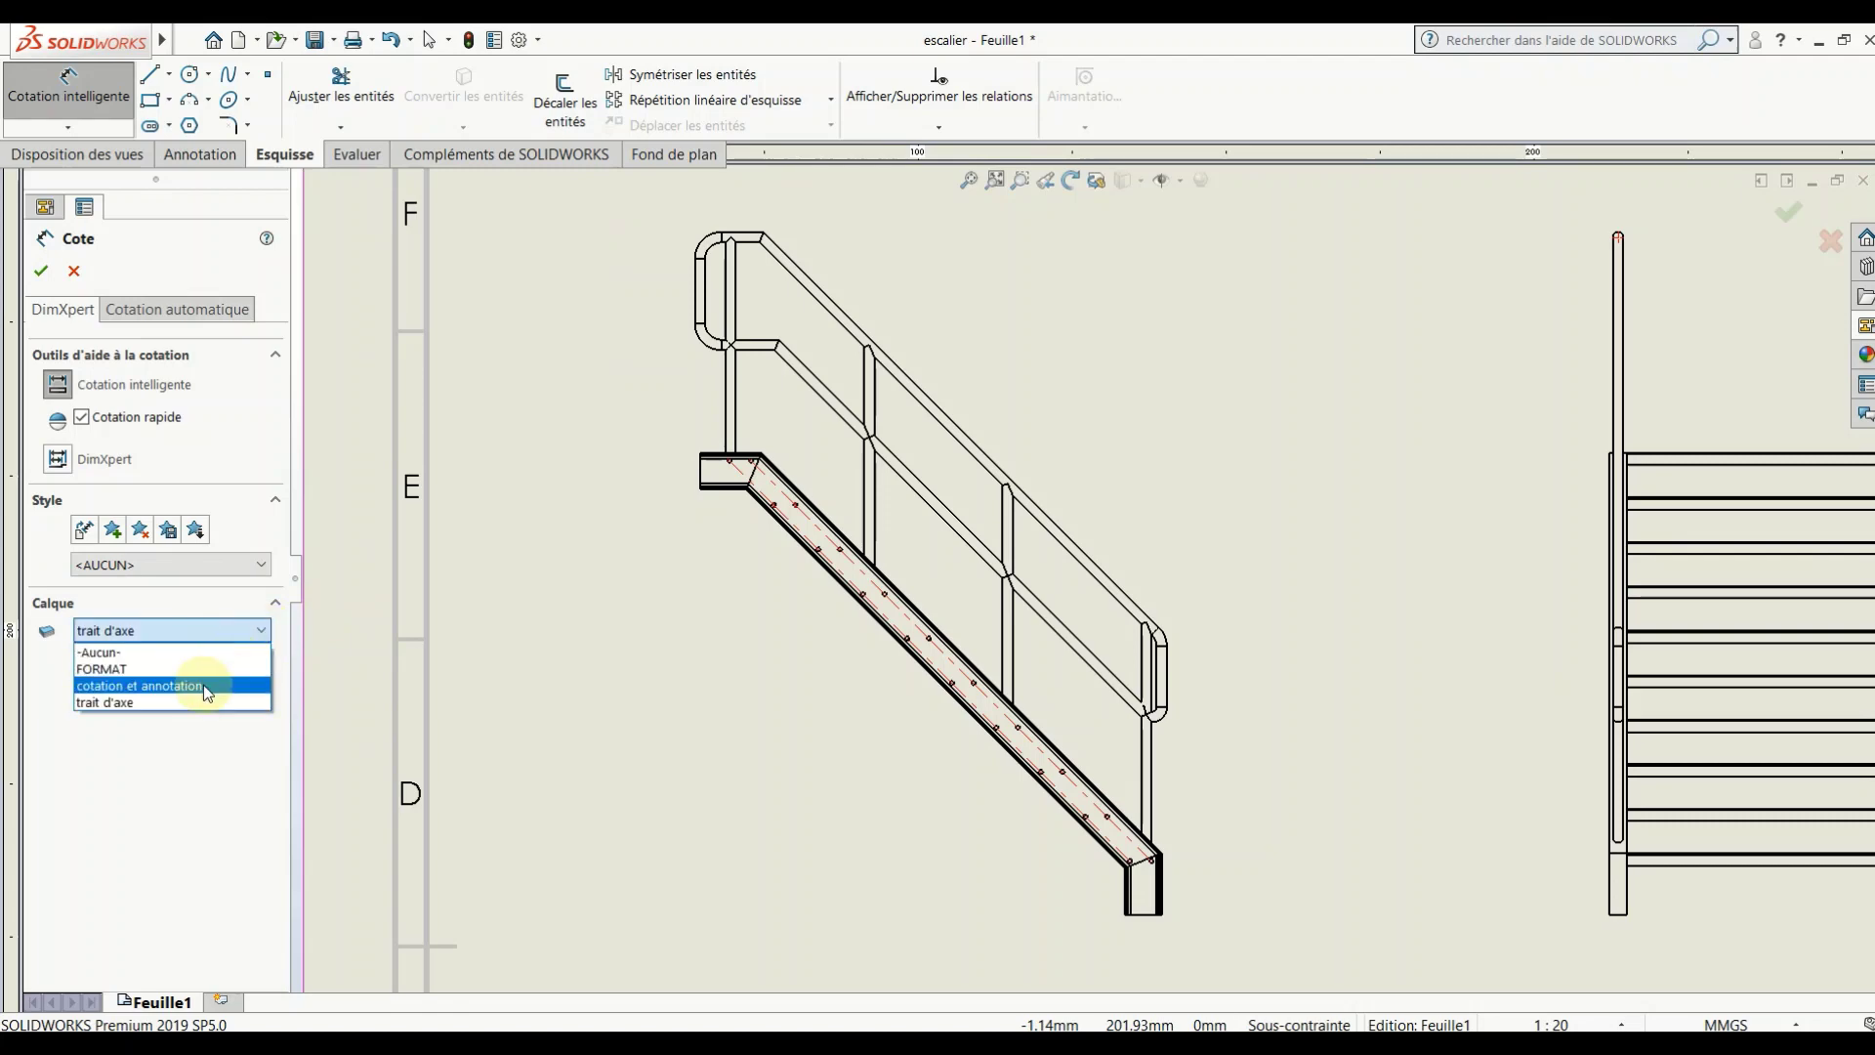
{"action": "left_click", "coordinate": [203, 686]}
Step: Place a 120,00 dimension on the stringer end, then delete it
{"action": "scroll", "coordinate": [610, 459], "scroll_direction": "down", "scroll_amount": 3}
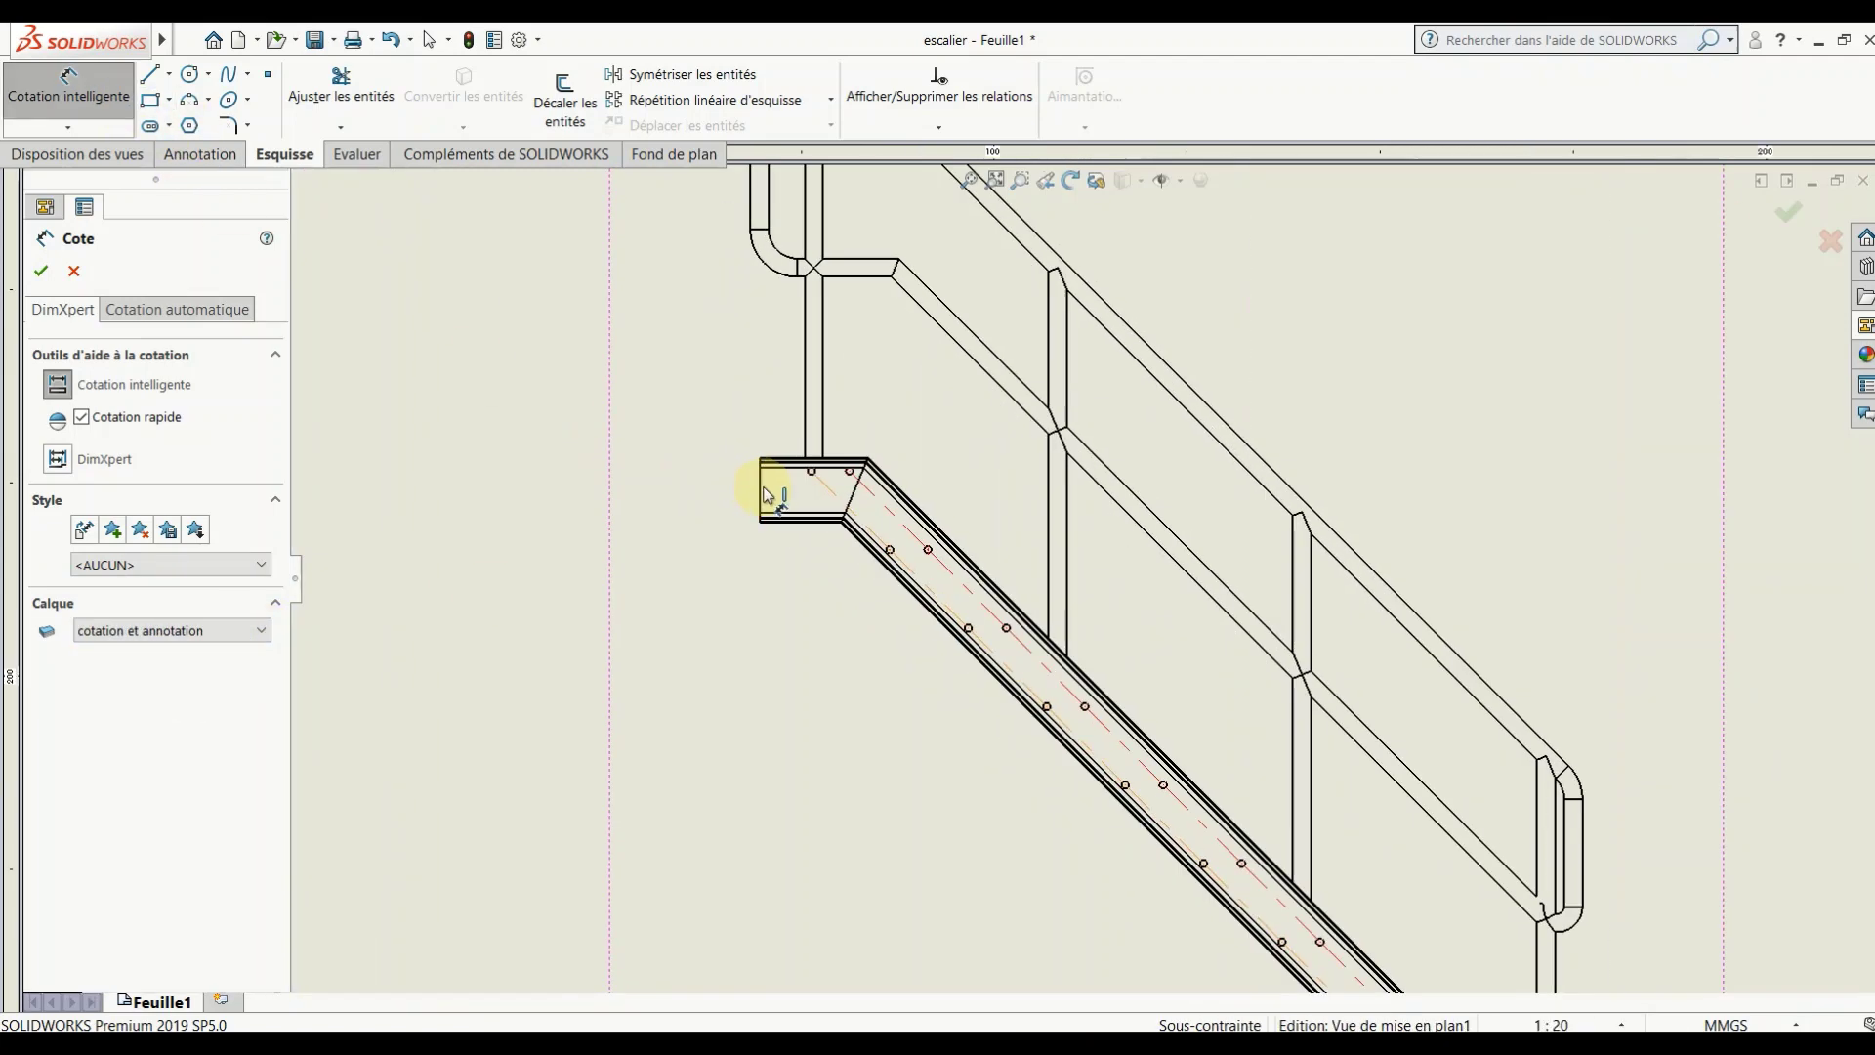
{"action": "left_click", "coordinate": [763, 492]}
{"action": "scroll", "coordinate": [1255, 816], "scroll_direction": "up", "scroll_amount": 5}
{"action": "scroll", "coordinate": [1256, 821], "scroll_direction": "down", "scroll_amount": 3}
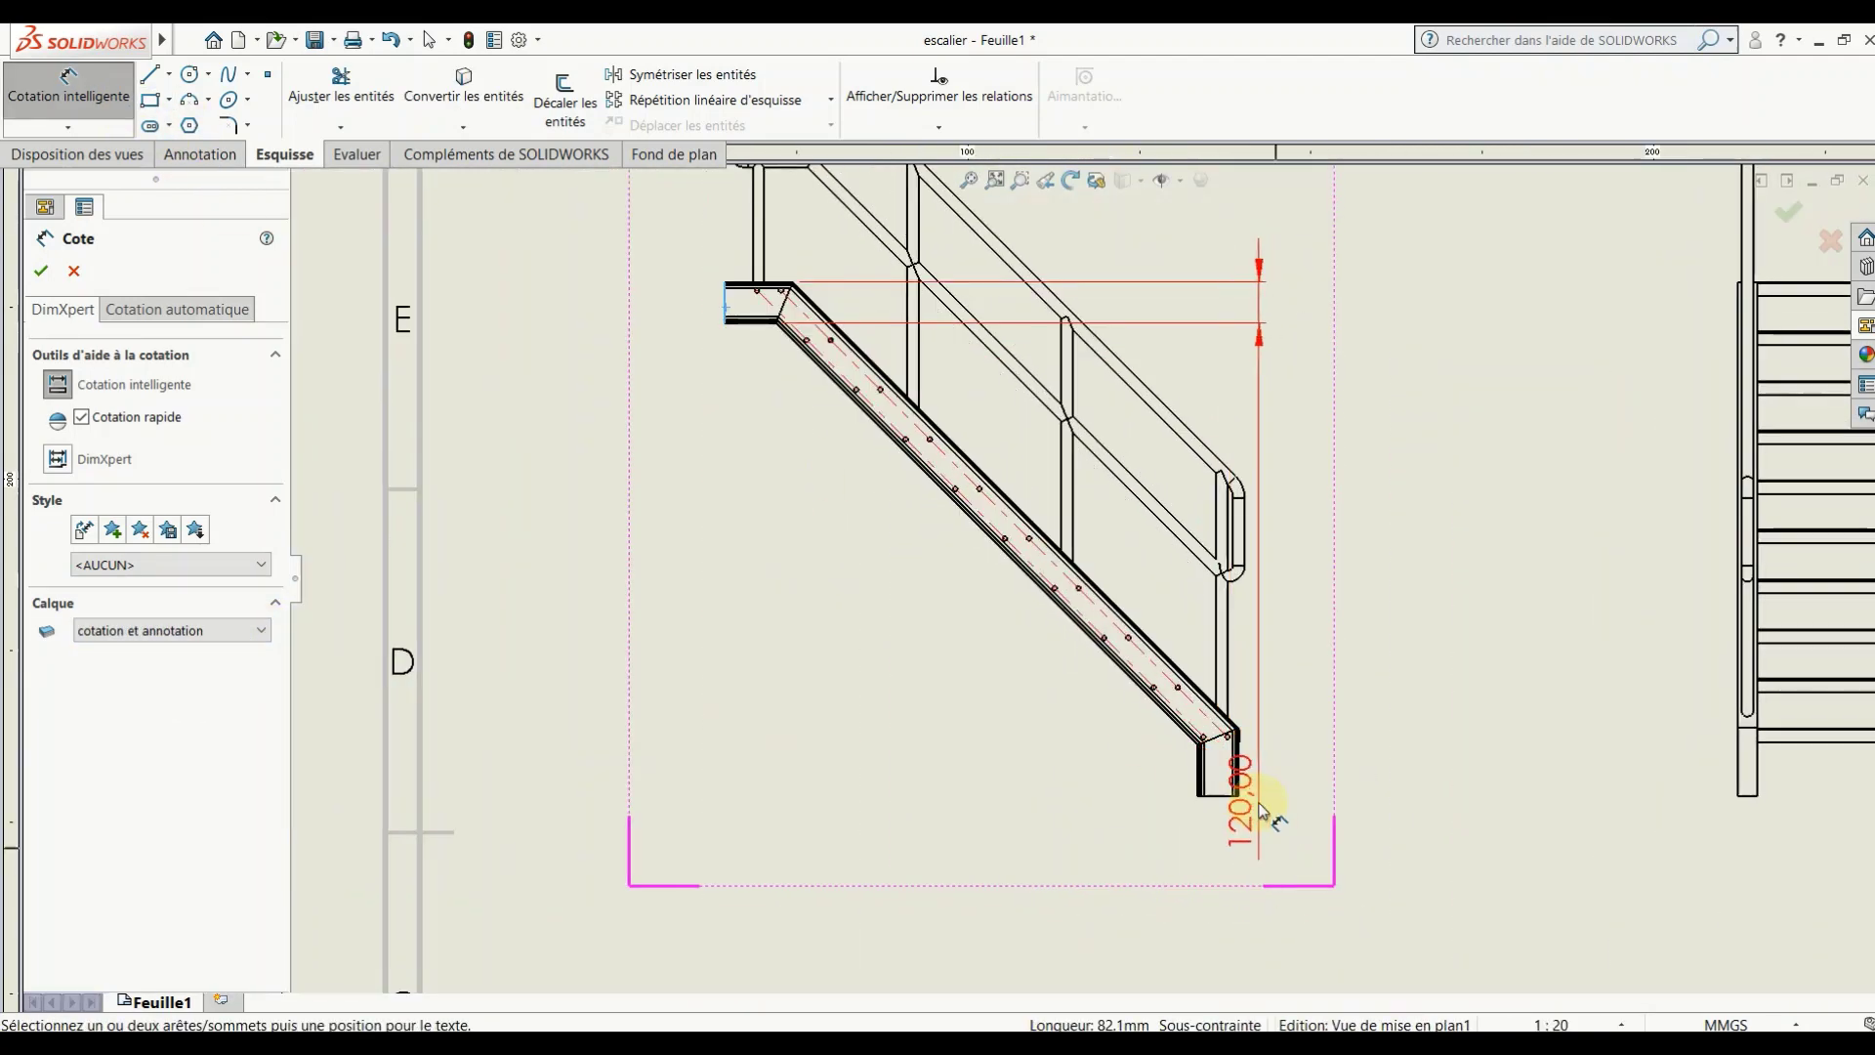
{"action": "scroll", "coordinate": [1164, 657], "scroll_direction": "down", "scroll_amount": 3}
{"action": "scroll", "coordinate": [1124, 653], "scroll_direction": "down", "scroll_amount": 3}
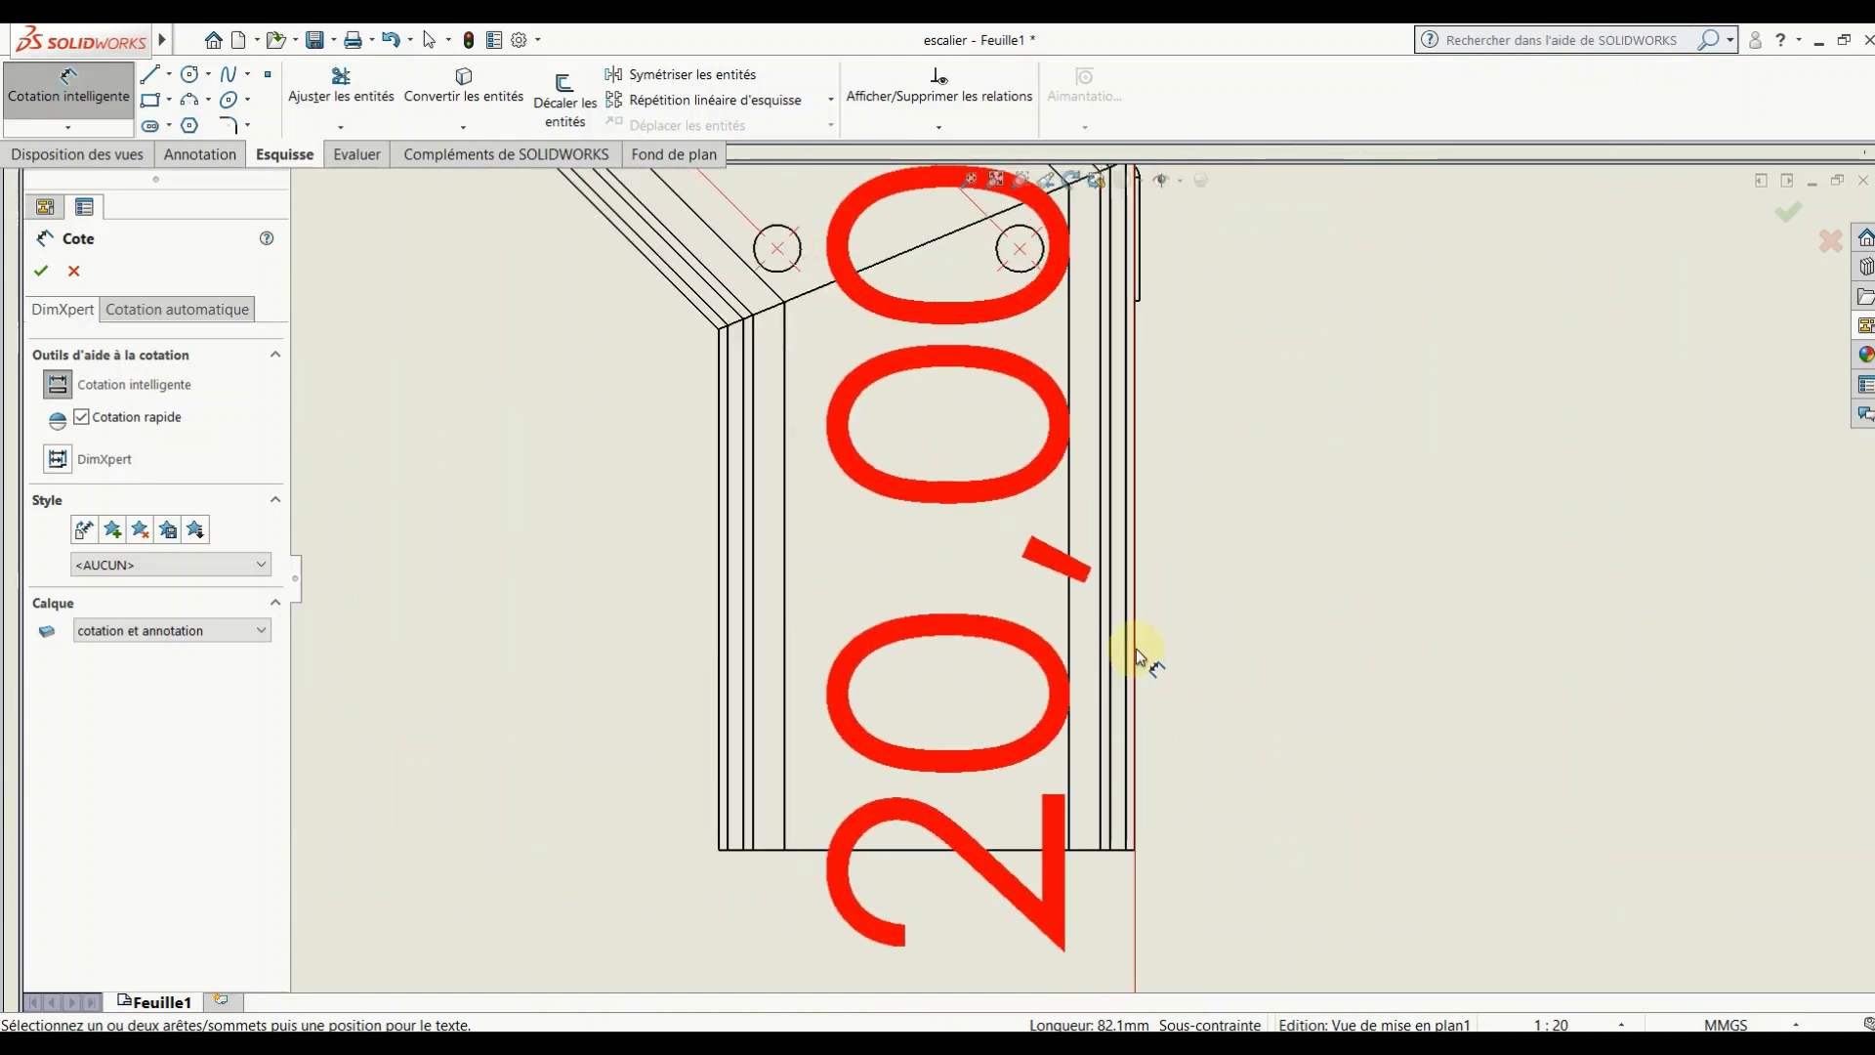
{"action": "left_click", "coordinate": [1138, 654]}
{"action": "scroll", "coordinate": [1148, 622], "scroll_direction": "up", "scroll_amount": 2}
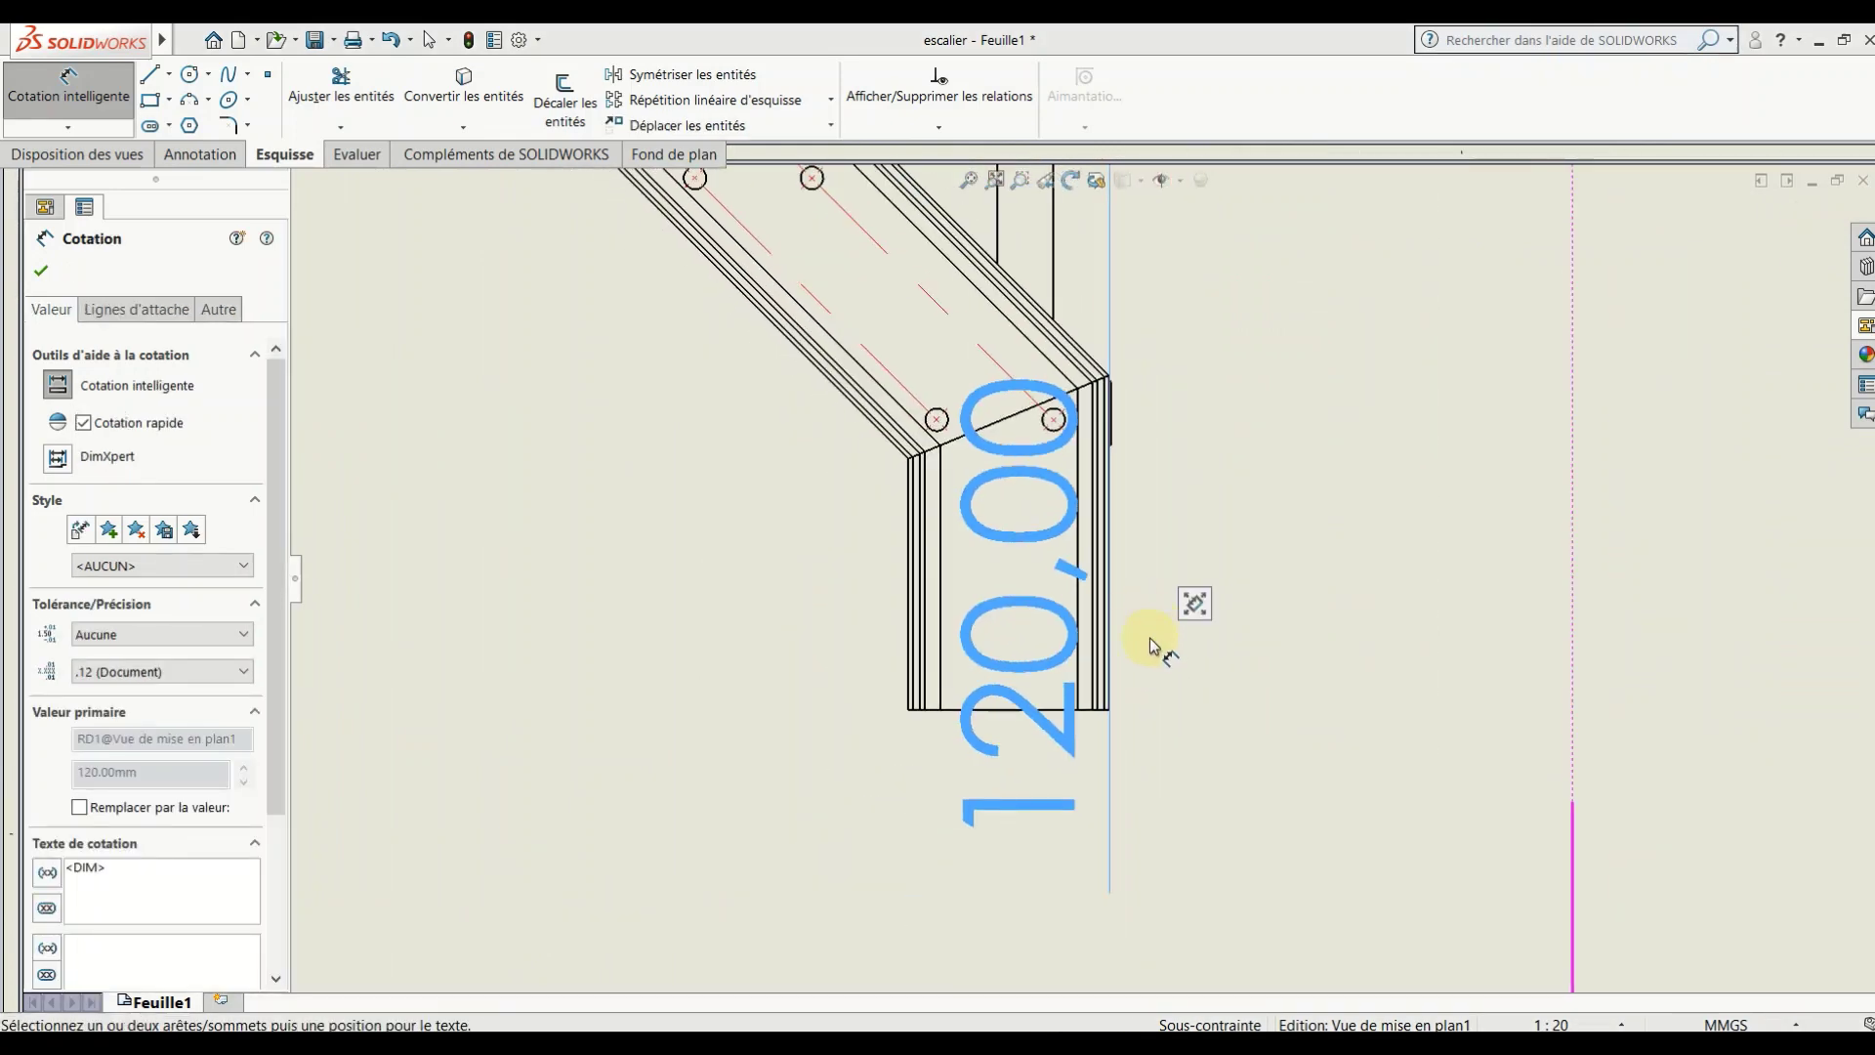
{"action": "key", "text": "Delete"}
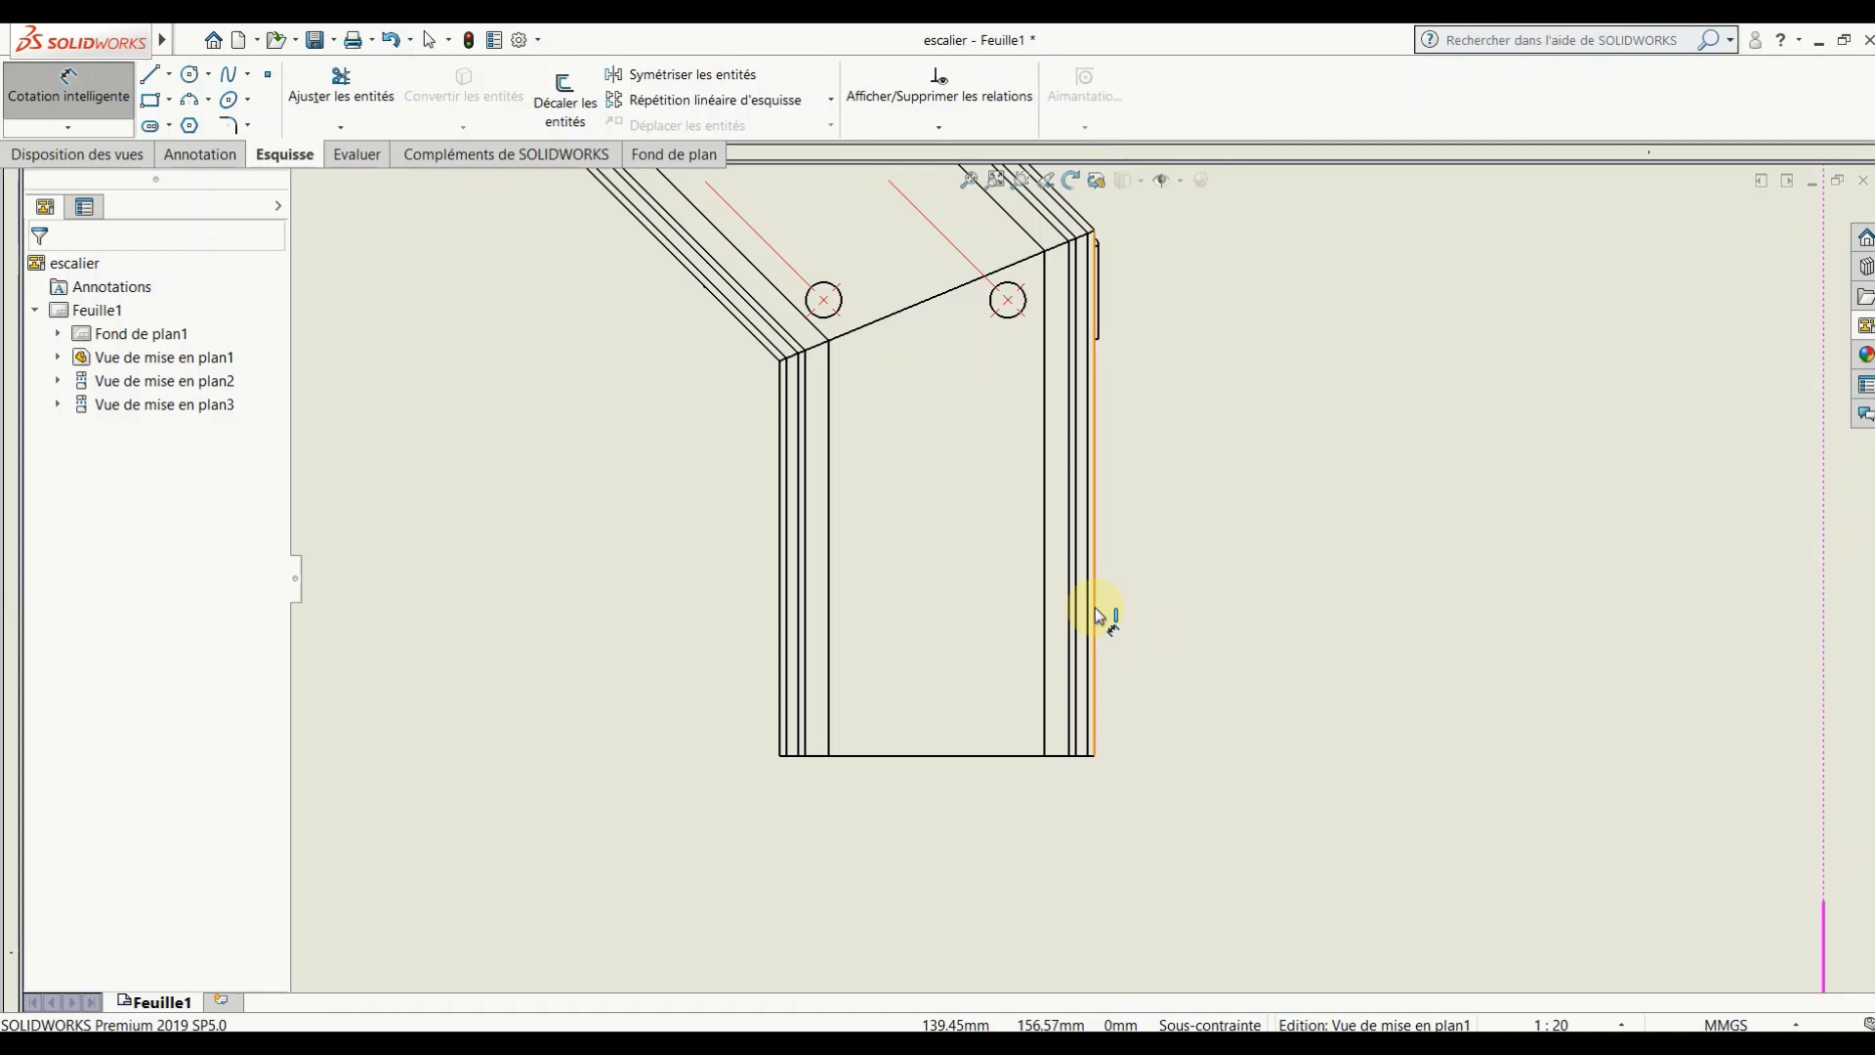
Step: Add the horizontal 1500,00 run dimension below the stair
{"action": "left_click", "coordinate": [1096, 616]}
{"action": "scroll", "coordinate": [1153, 610], "scroll_direction": "up", "scroll_amount": 2}
{"action": "scroll", "coordinate": [628, 397], "scroll_direction": "up", "scroll_amount": 3}
{"action": "scroll", "coordinate": [705, 274], "scroll_direction": "down", "scroll_amount": 3}
{"action": "scroll", "coordinate": [942, 356], "scroll_direction": "down", "scroll_amount": 3}
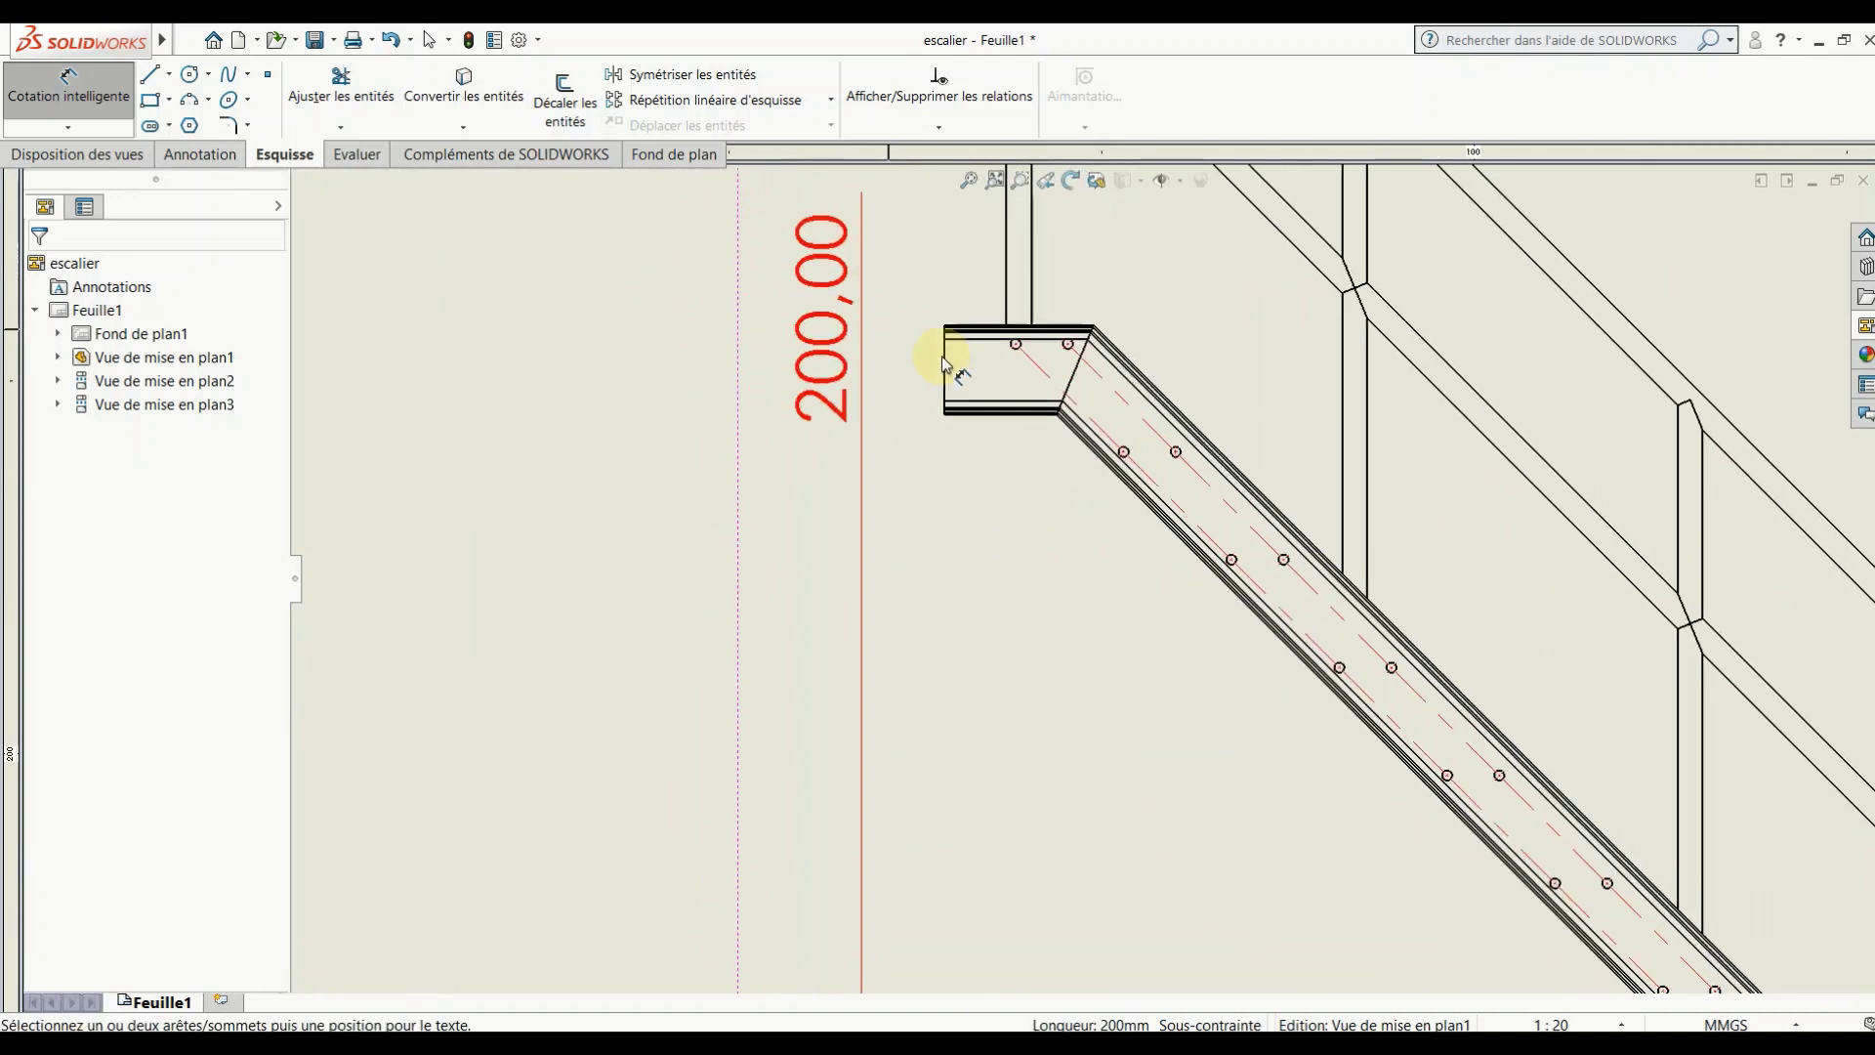
{"action": "left_click", "coordinate": [943, 363]}
{"action": "scroll", "coordinate": [1006, 400], "scroll_direction": "up", "scroll_amount": 2}
{"action": "scroll", "coordinate": [1123, 635], "scroll_direction": "up", "scroll_amount": 2}
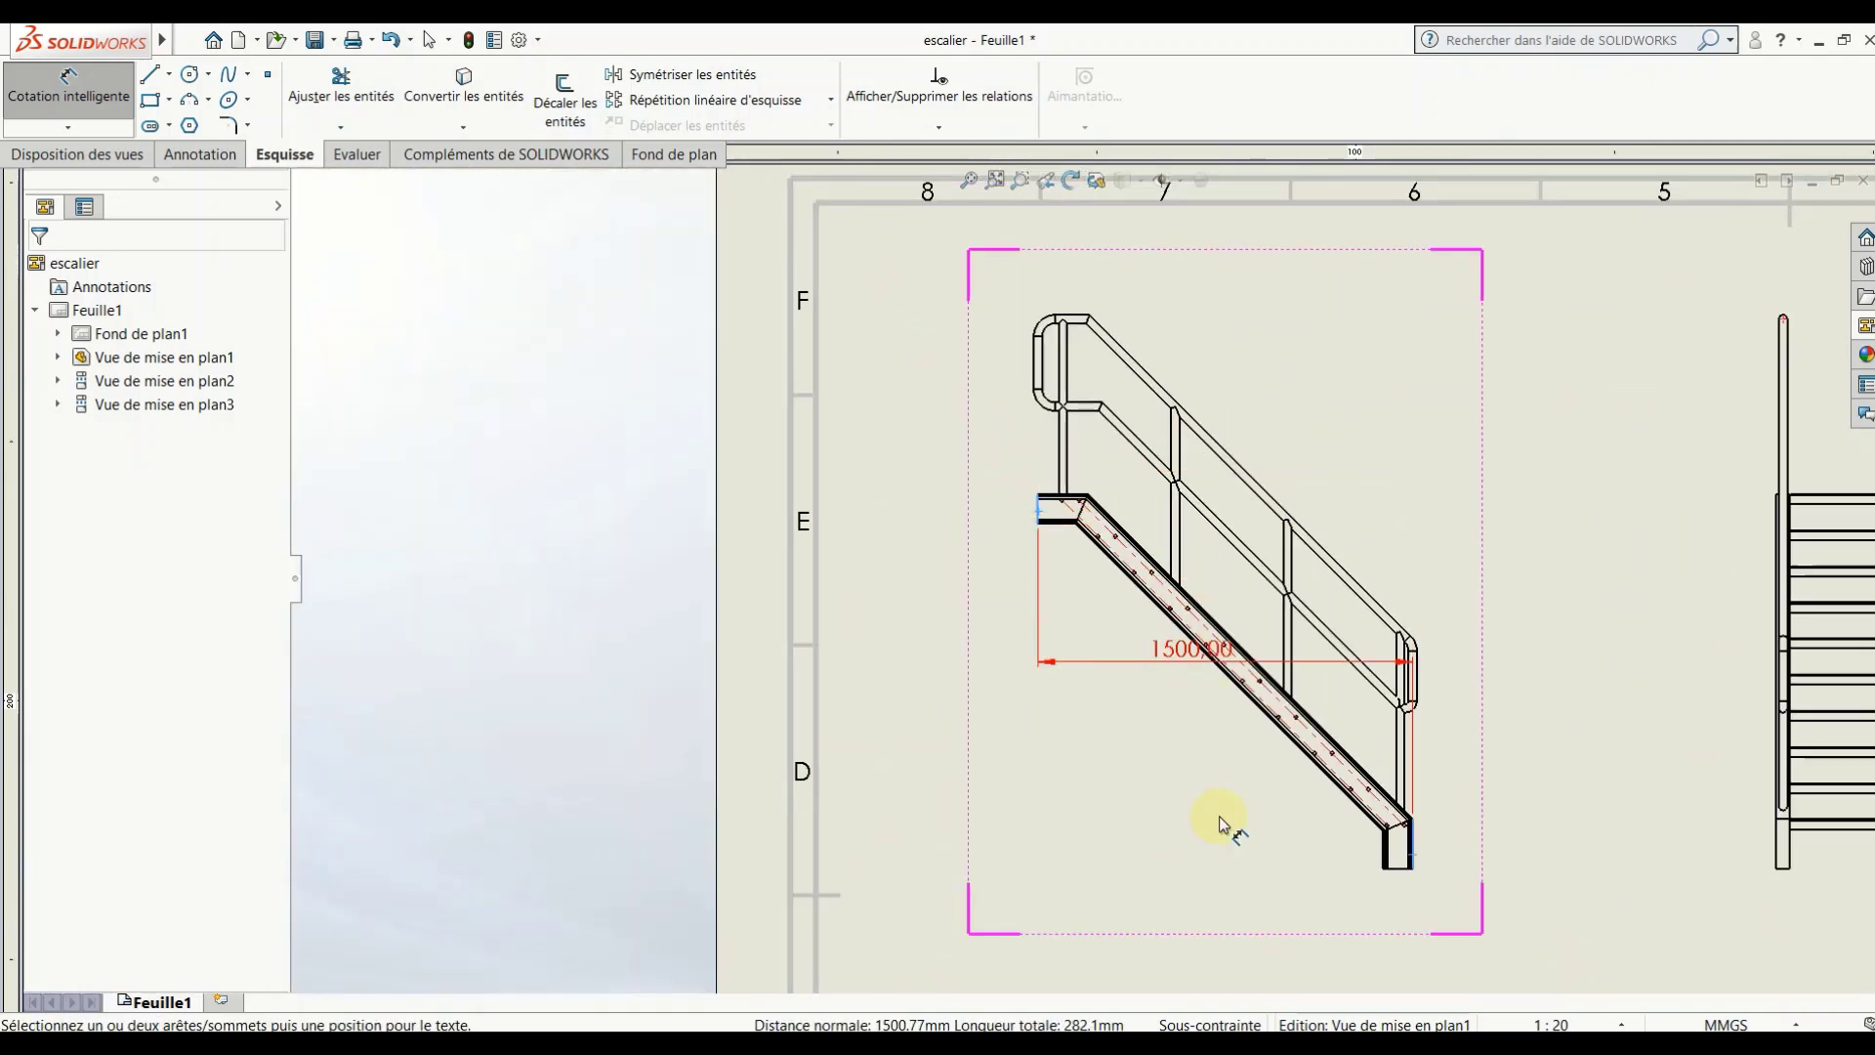
{"action": "left_click", "coordinate": [1211, 947]}
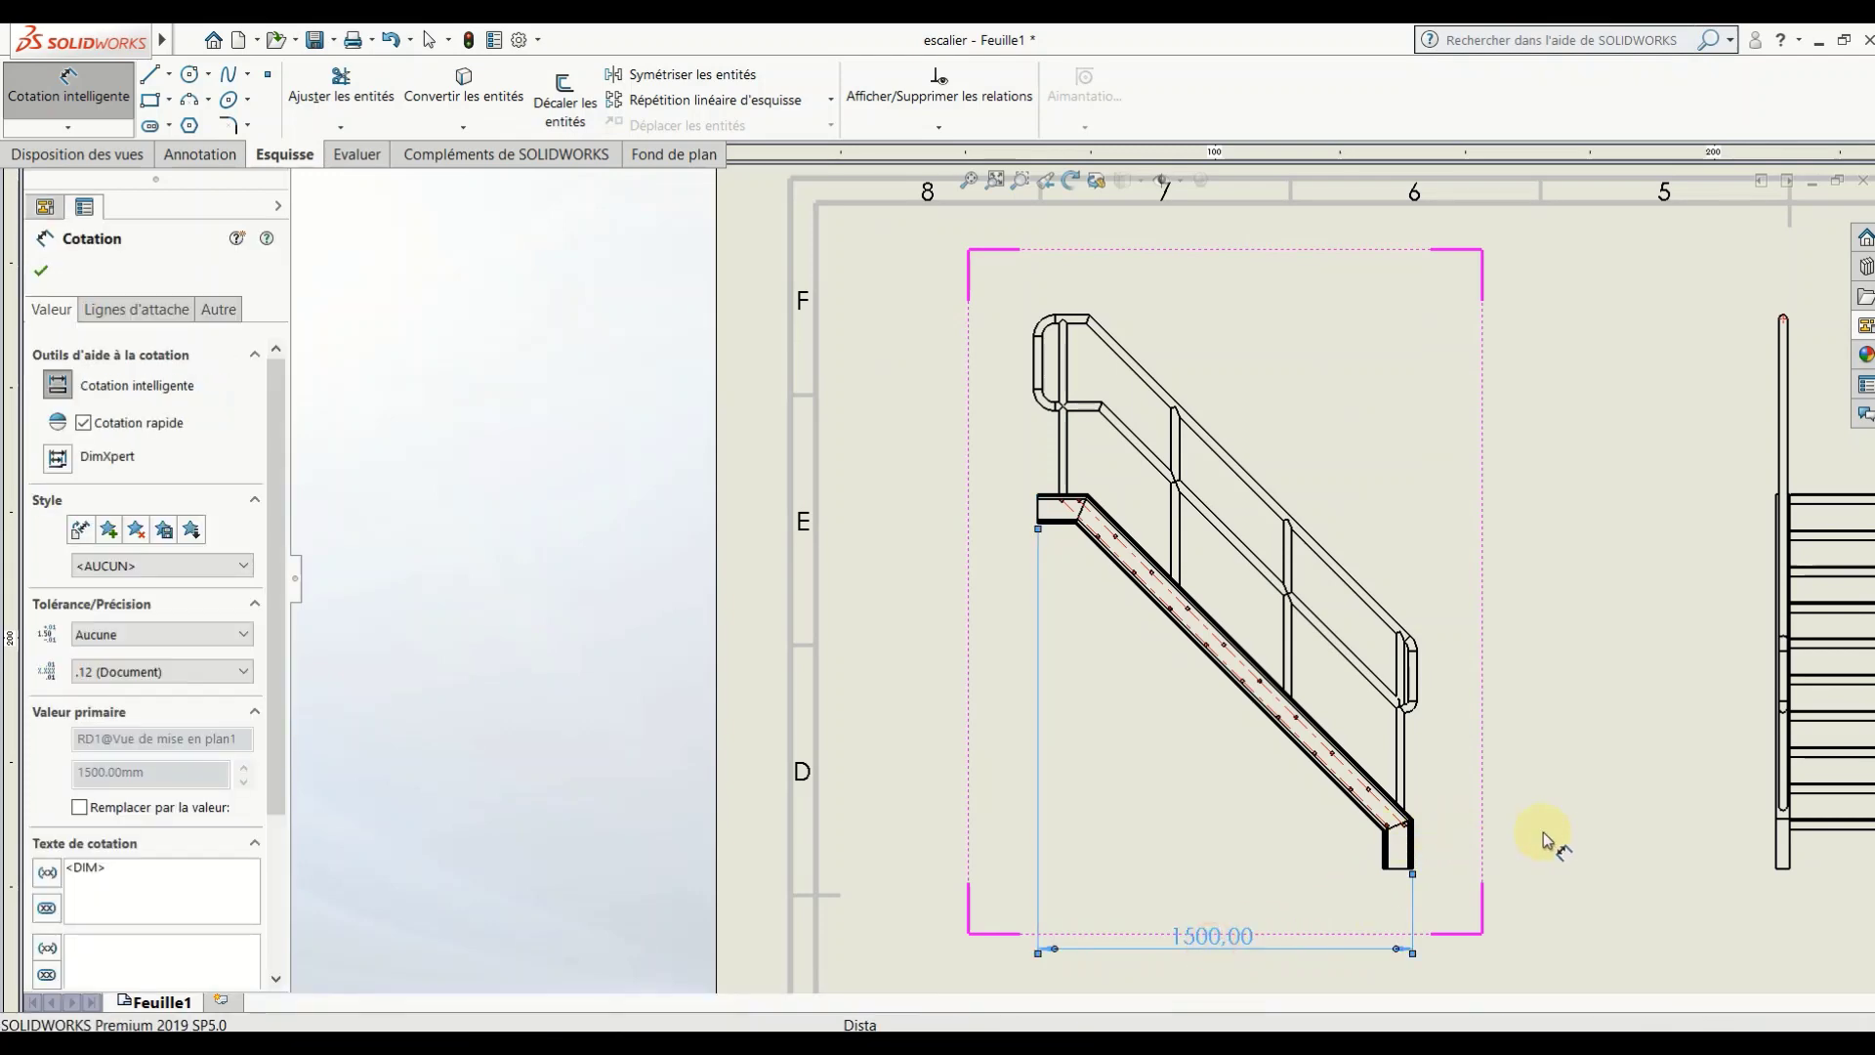
Step: Add the vertical 1500,00 rise dimension left of the stair and raise its text
{"action": "scroll", "coordinate": [1563, 821], "scroll_direction": "down", "scroll_amount": 3}
{"action": "scroll", "coordinate": [1299, 869], "scroll_direction": "down", "scroll_amount": 2}
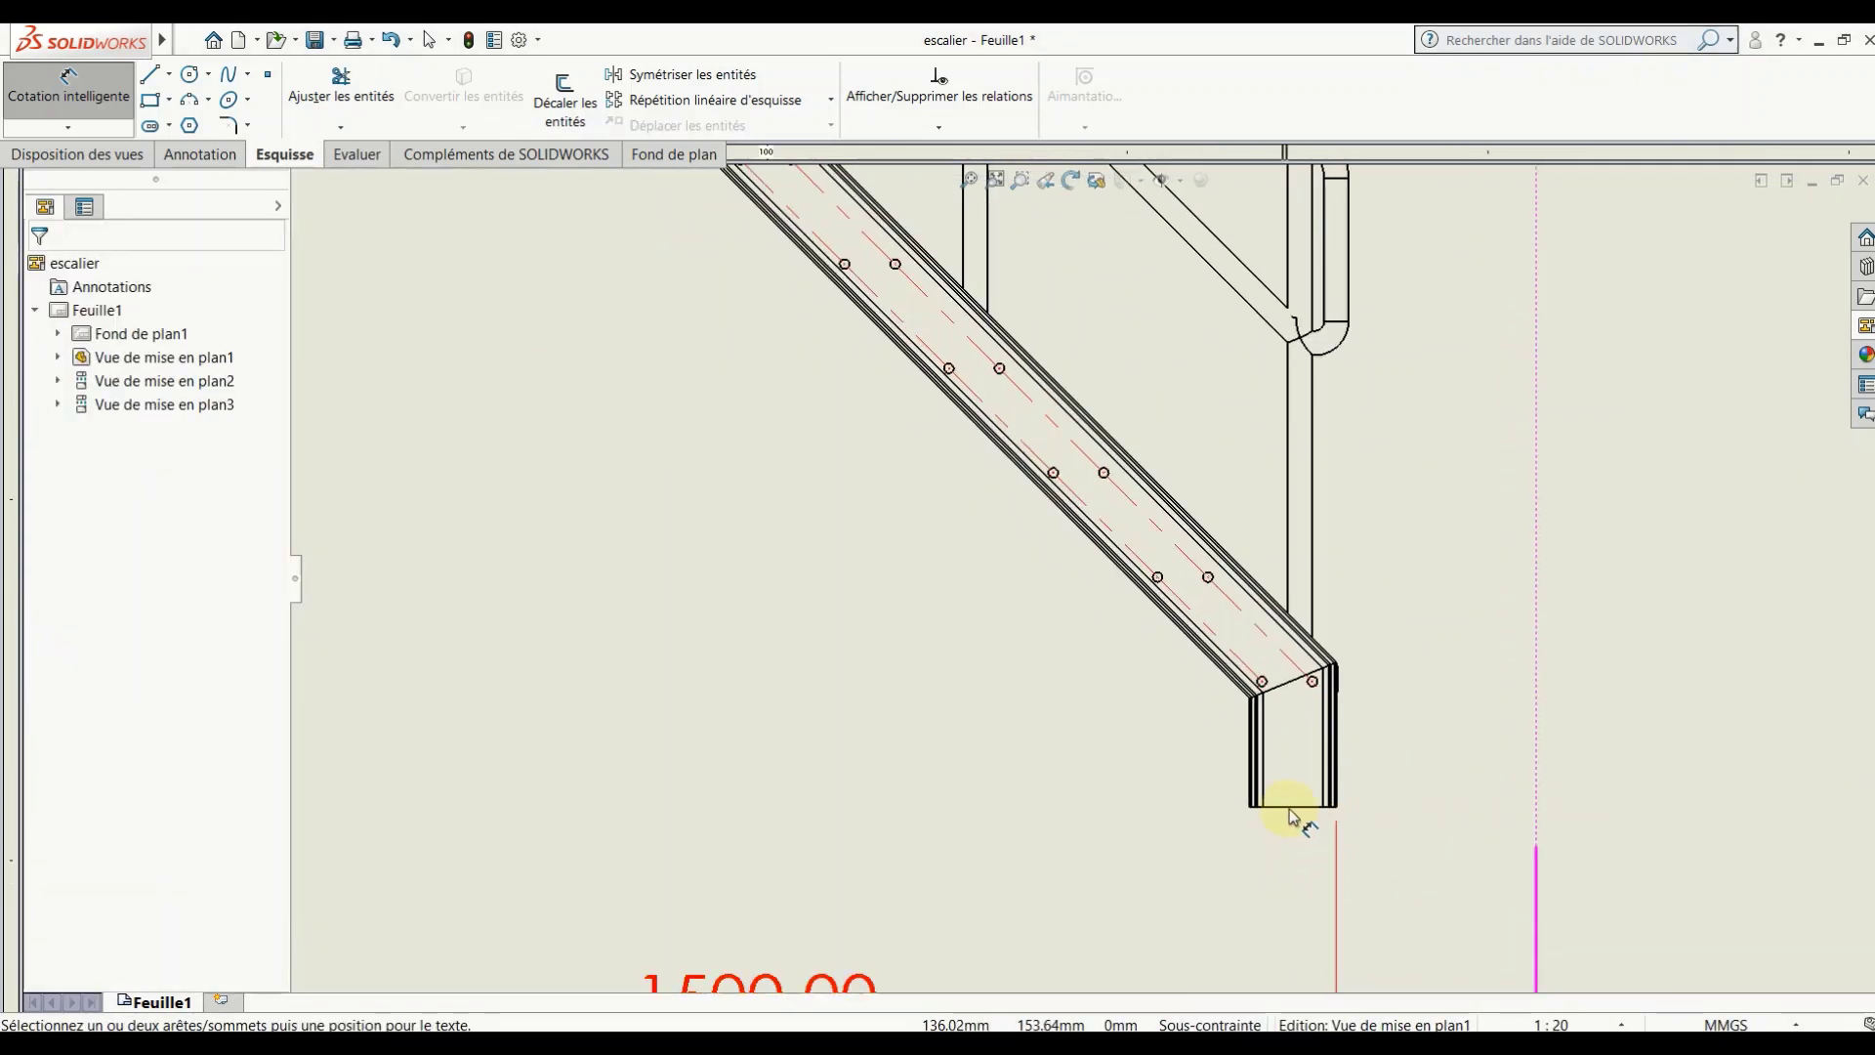
{"action": "left_click", "coordinate": [1299, 803]}
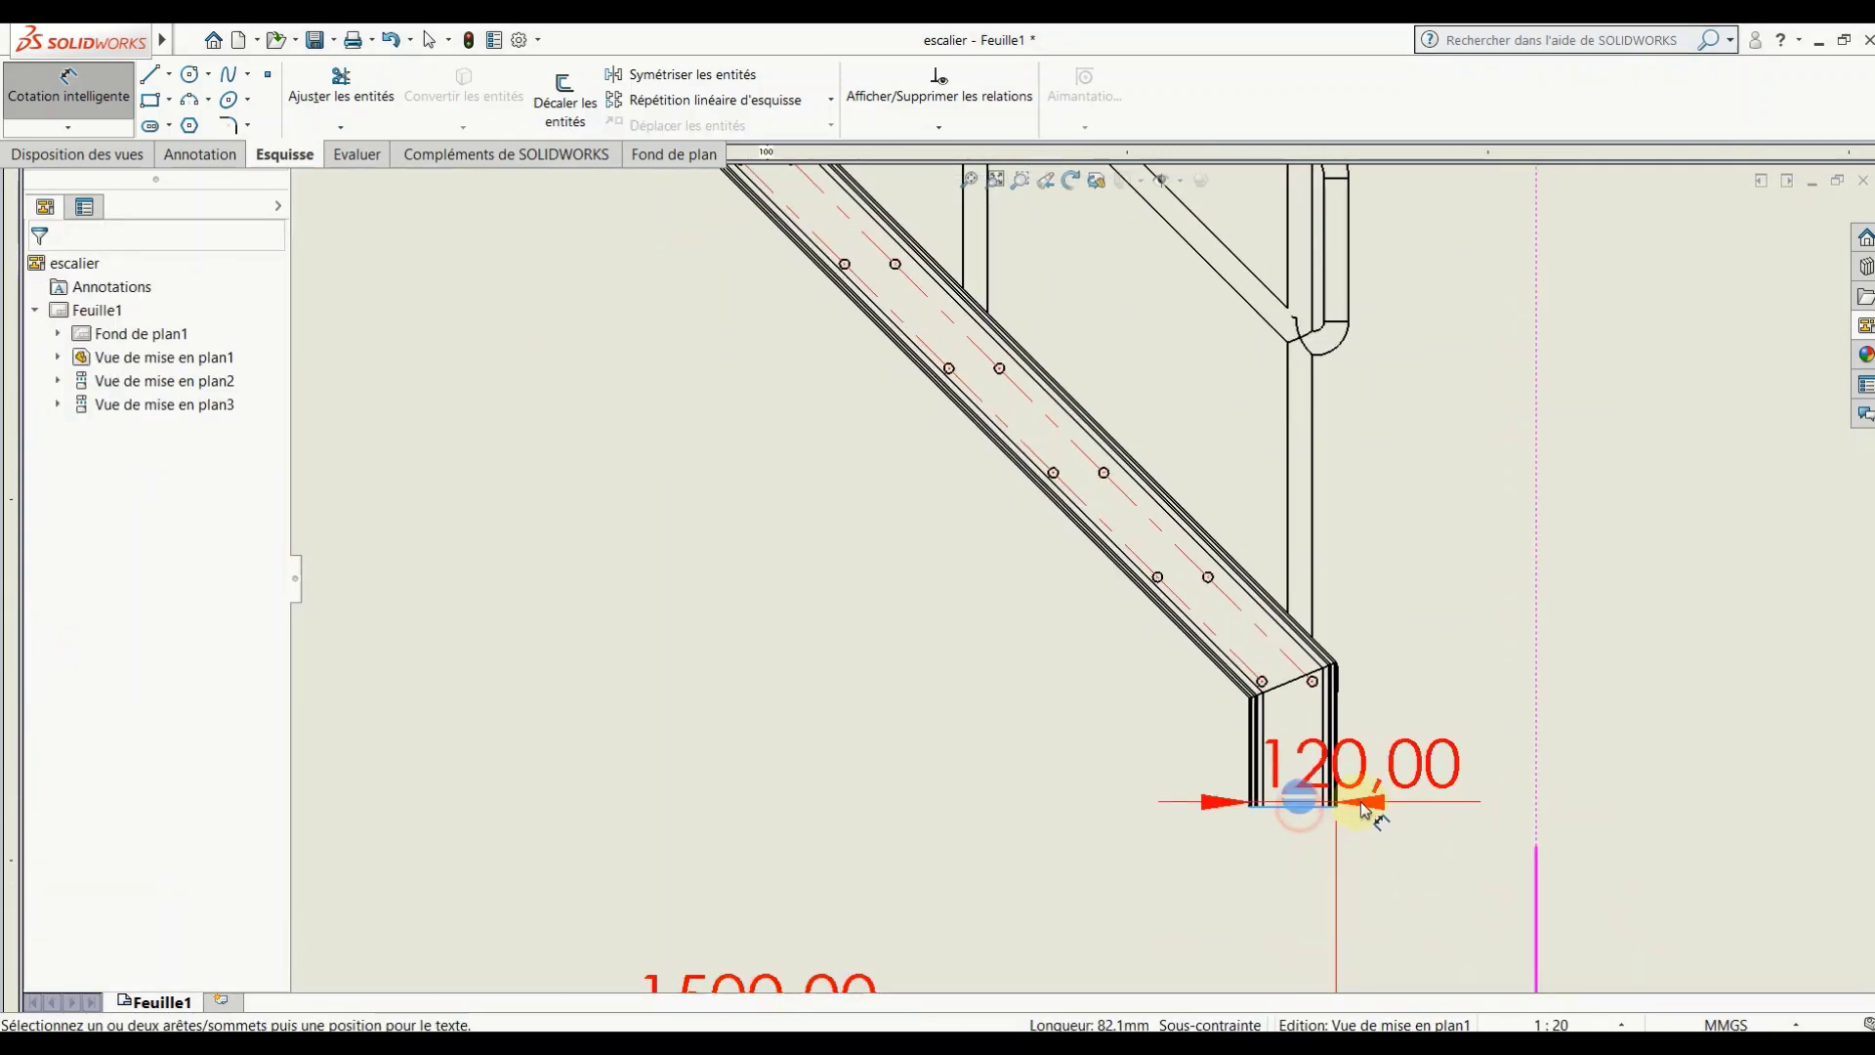
{"action": "scroll", "coordinate": [1123, 684], "scroll_direction": "up", "scroll_amount": 5}
{"action": "scroll", "coordinate": [937, 469], "scroll_direction": "down", "scroll_amount": 3}
{"action": "scroll", "coordinate": [1123, 508], "scroll_direction": "down", "scroll_amount": 3}
{"action": "scroll", "coordinate": [1065, 484], "scroll_direction": "down", "scroll_amount": 2}
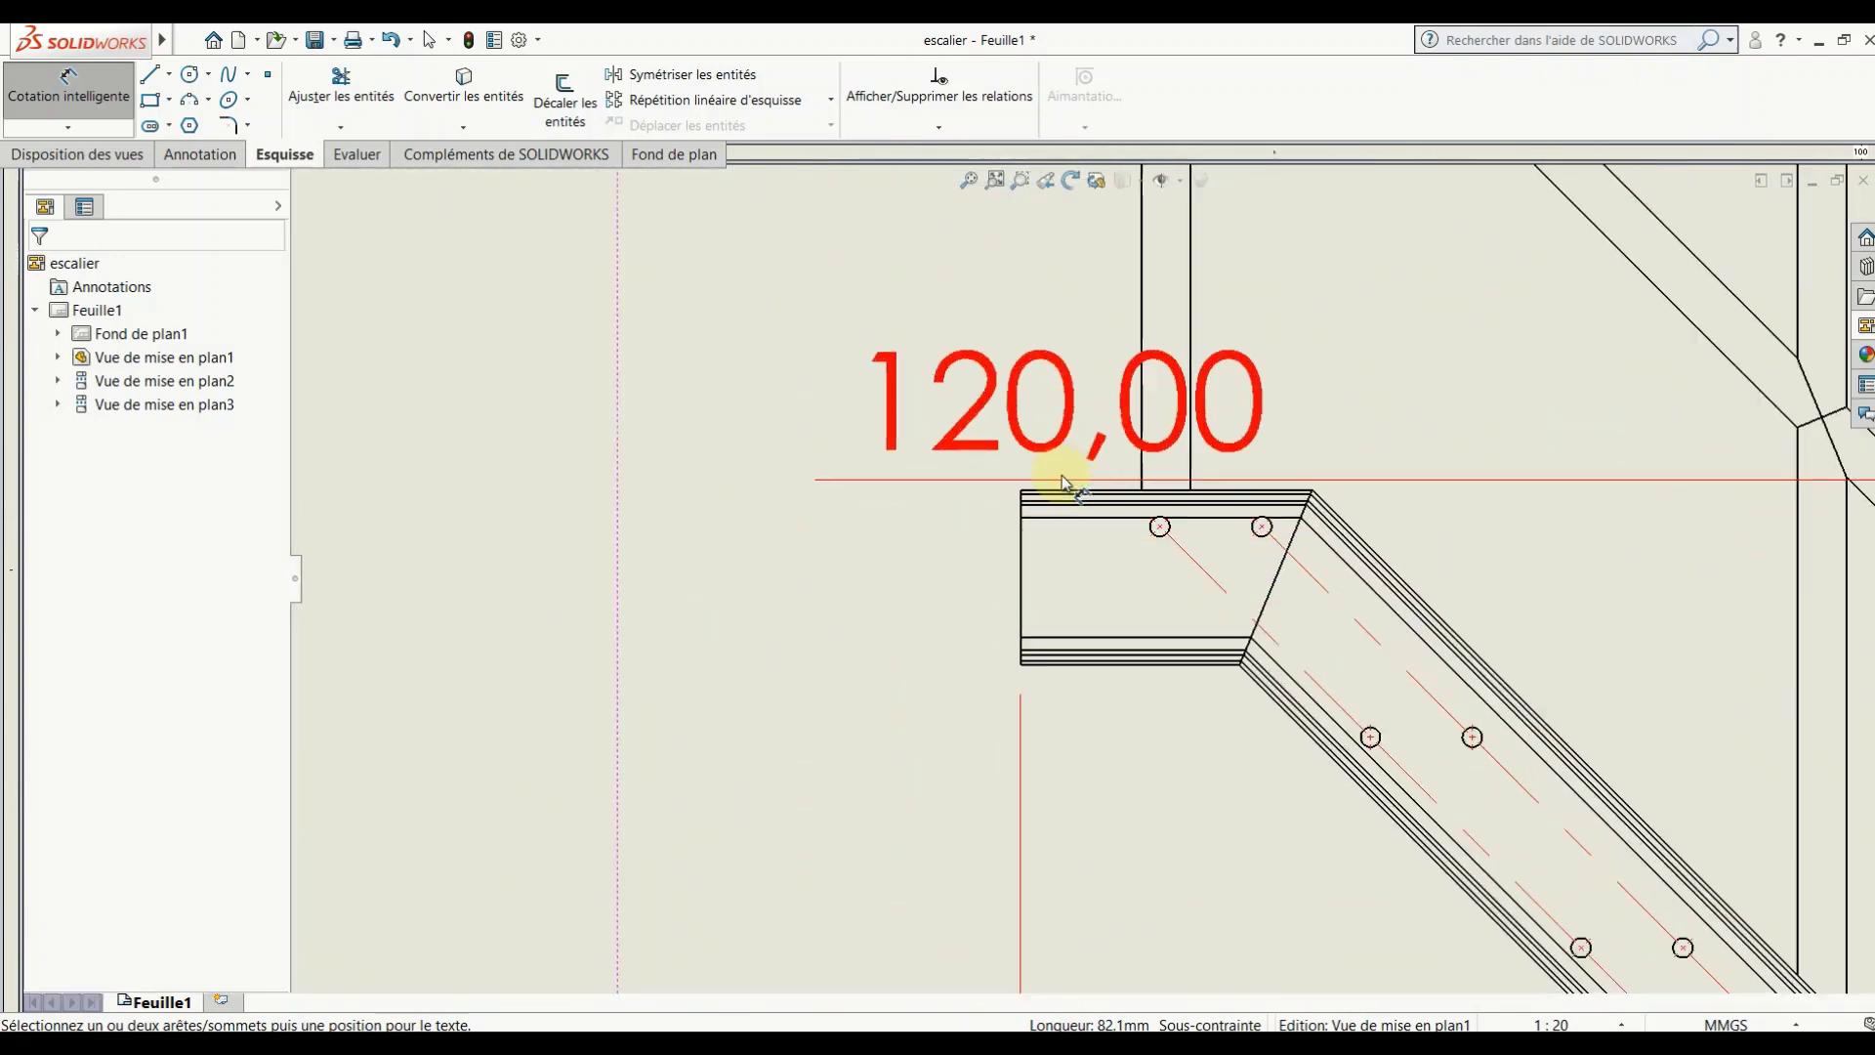
{"action": "scroll", "coordinate": [1065, 481], "scroll_direction": "down", "scroll_amount": 3}
{"action": "left_click", "coordinate": [1078, 553]}
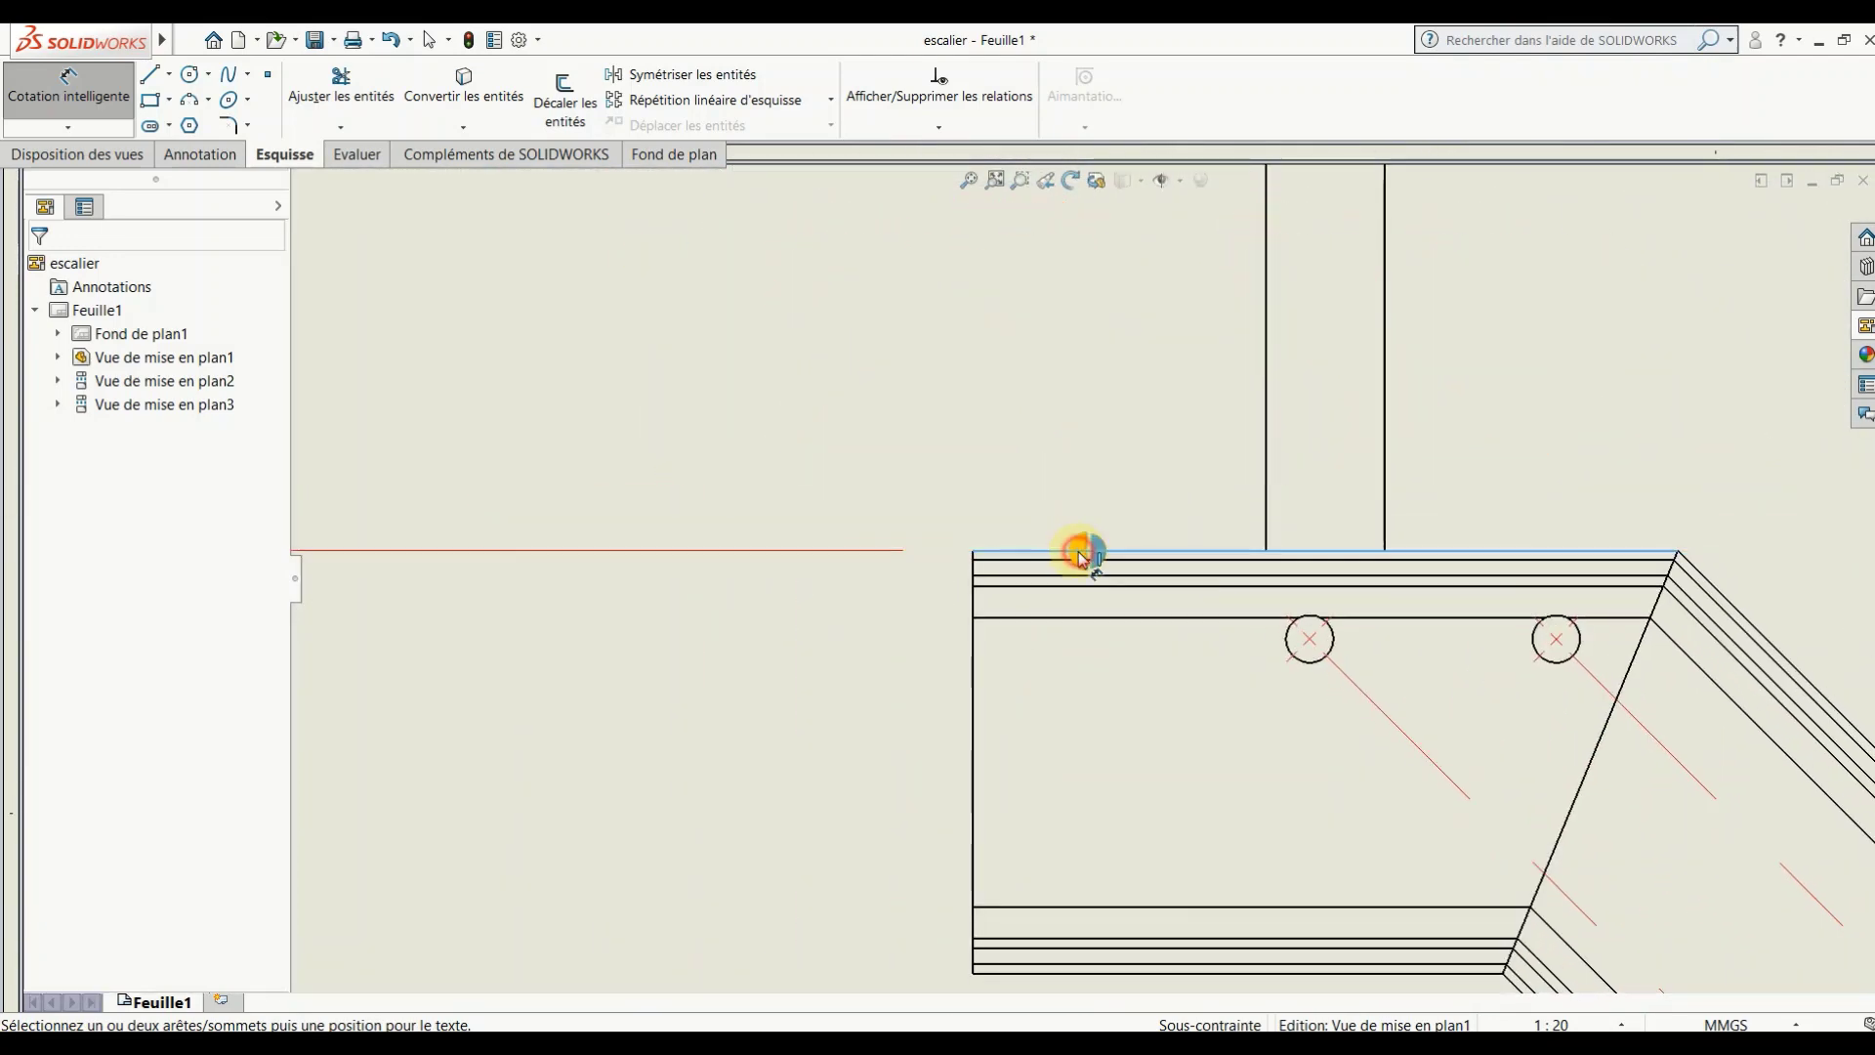
{"action": "scroll", "coordinate": [1079, 553], "scroll_direction": "up", "scroll_amount": 3}
{"action": "left_click", "coordinate": [1072, 543]}
{"action": "scroll", "coordinate": [1055, 538], "scroll_direction": "down", "scroll_amount": 2}
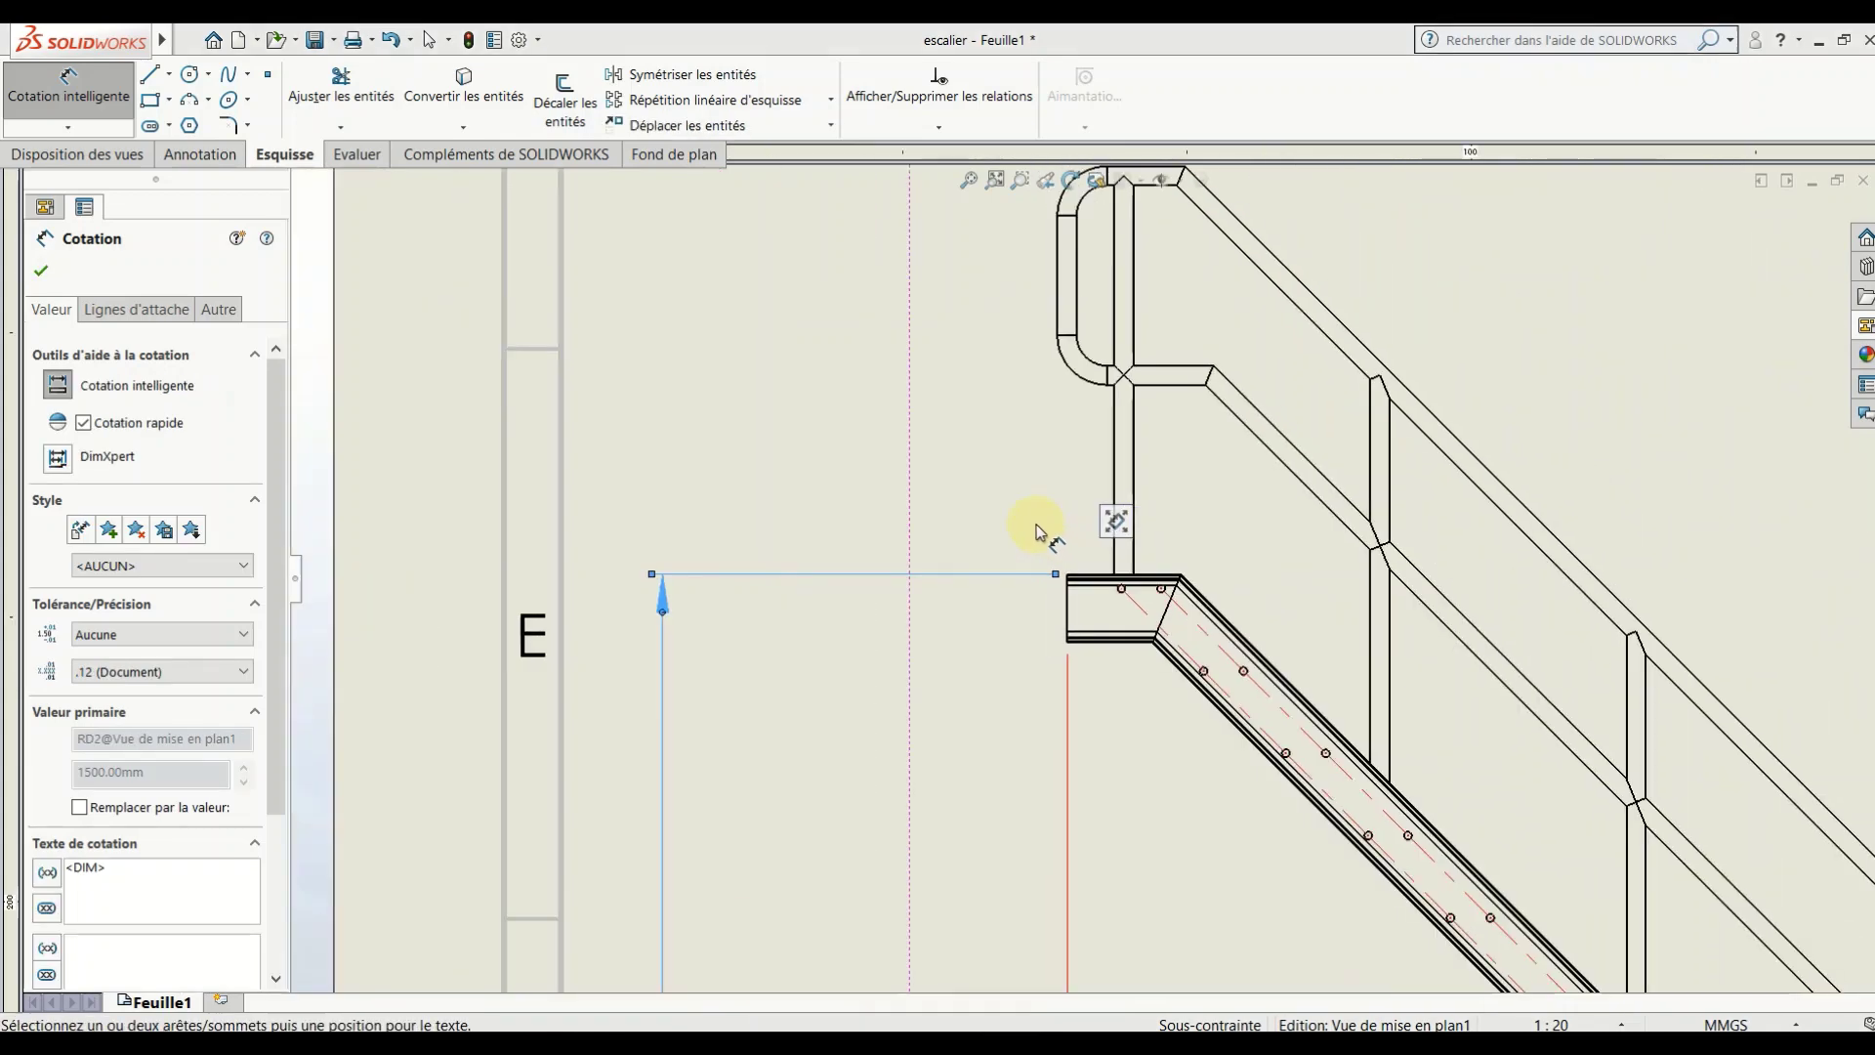
{"action": "scroll", "coordinate": [1035, 533], "scroll_direction": "up", "scroll_amount": 3}
{"action": "scroll", "coordinate": [1030, 547], "scroll_direction": "up", "scroll_amount": 2}
{"action": "left_click", "coordinate": [1187, 830]}
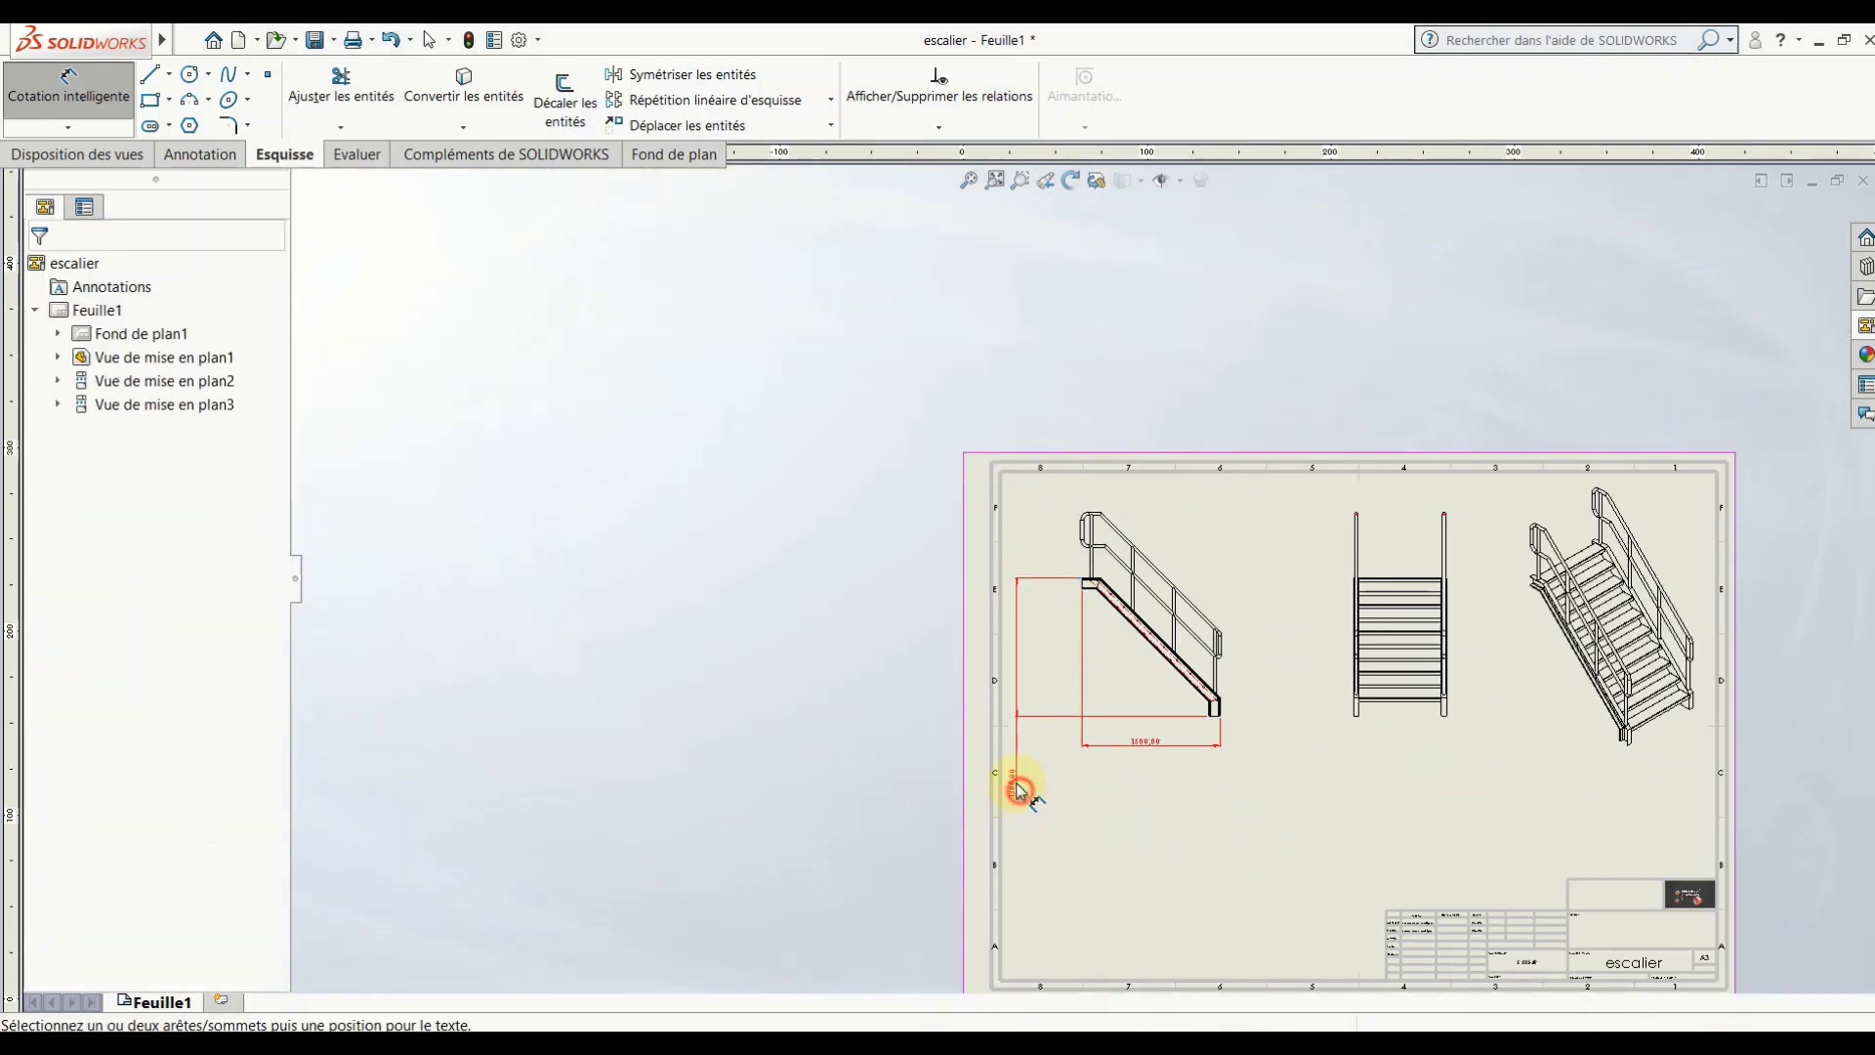
{"action": "left_click_drag", "start_coordinate": [1019, 789], "coordinate": [1026, 687]}
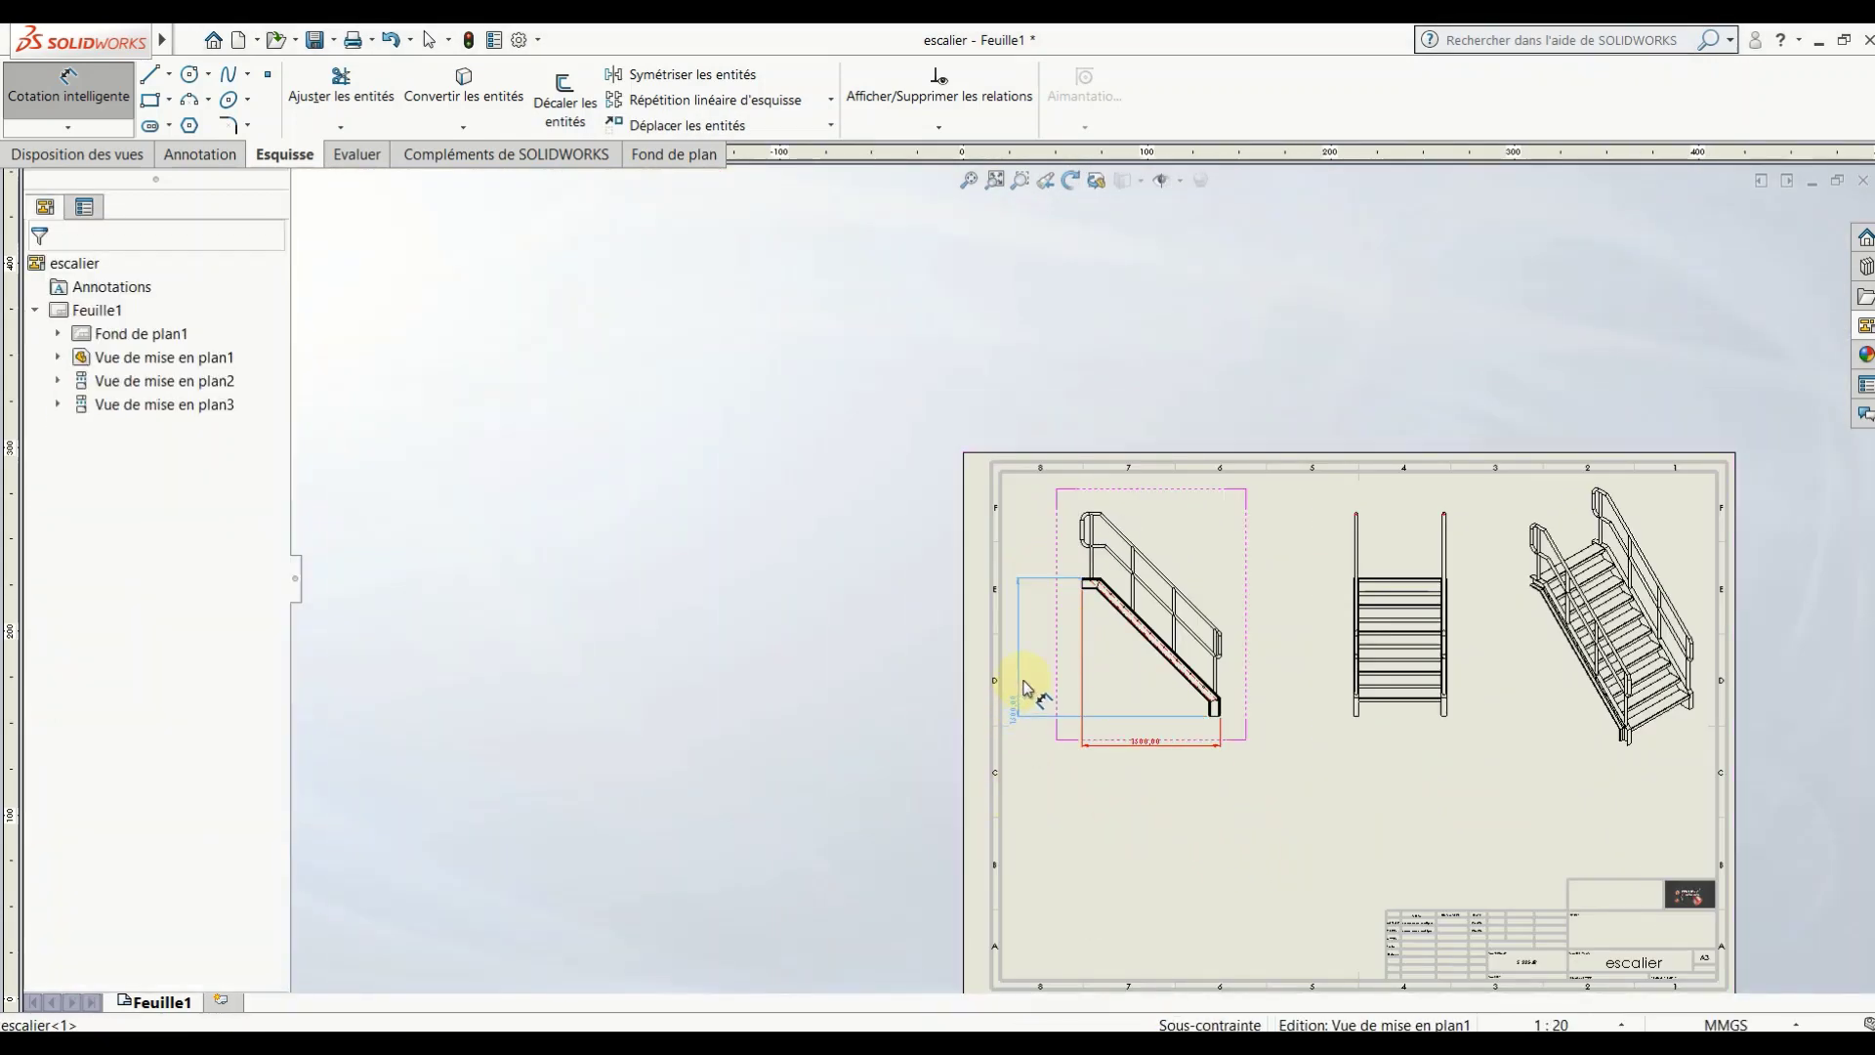
{"action": "left_click", "coordinate": [1214, 824]}
{"action": "scroll", "coordinate": [1187, 630], "scroll_direction": "down", "scroll_amount": 5}
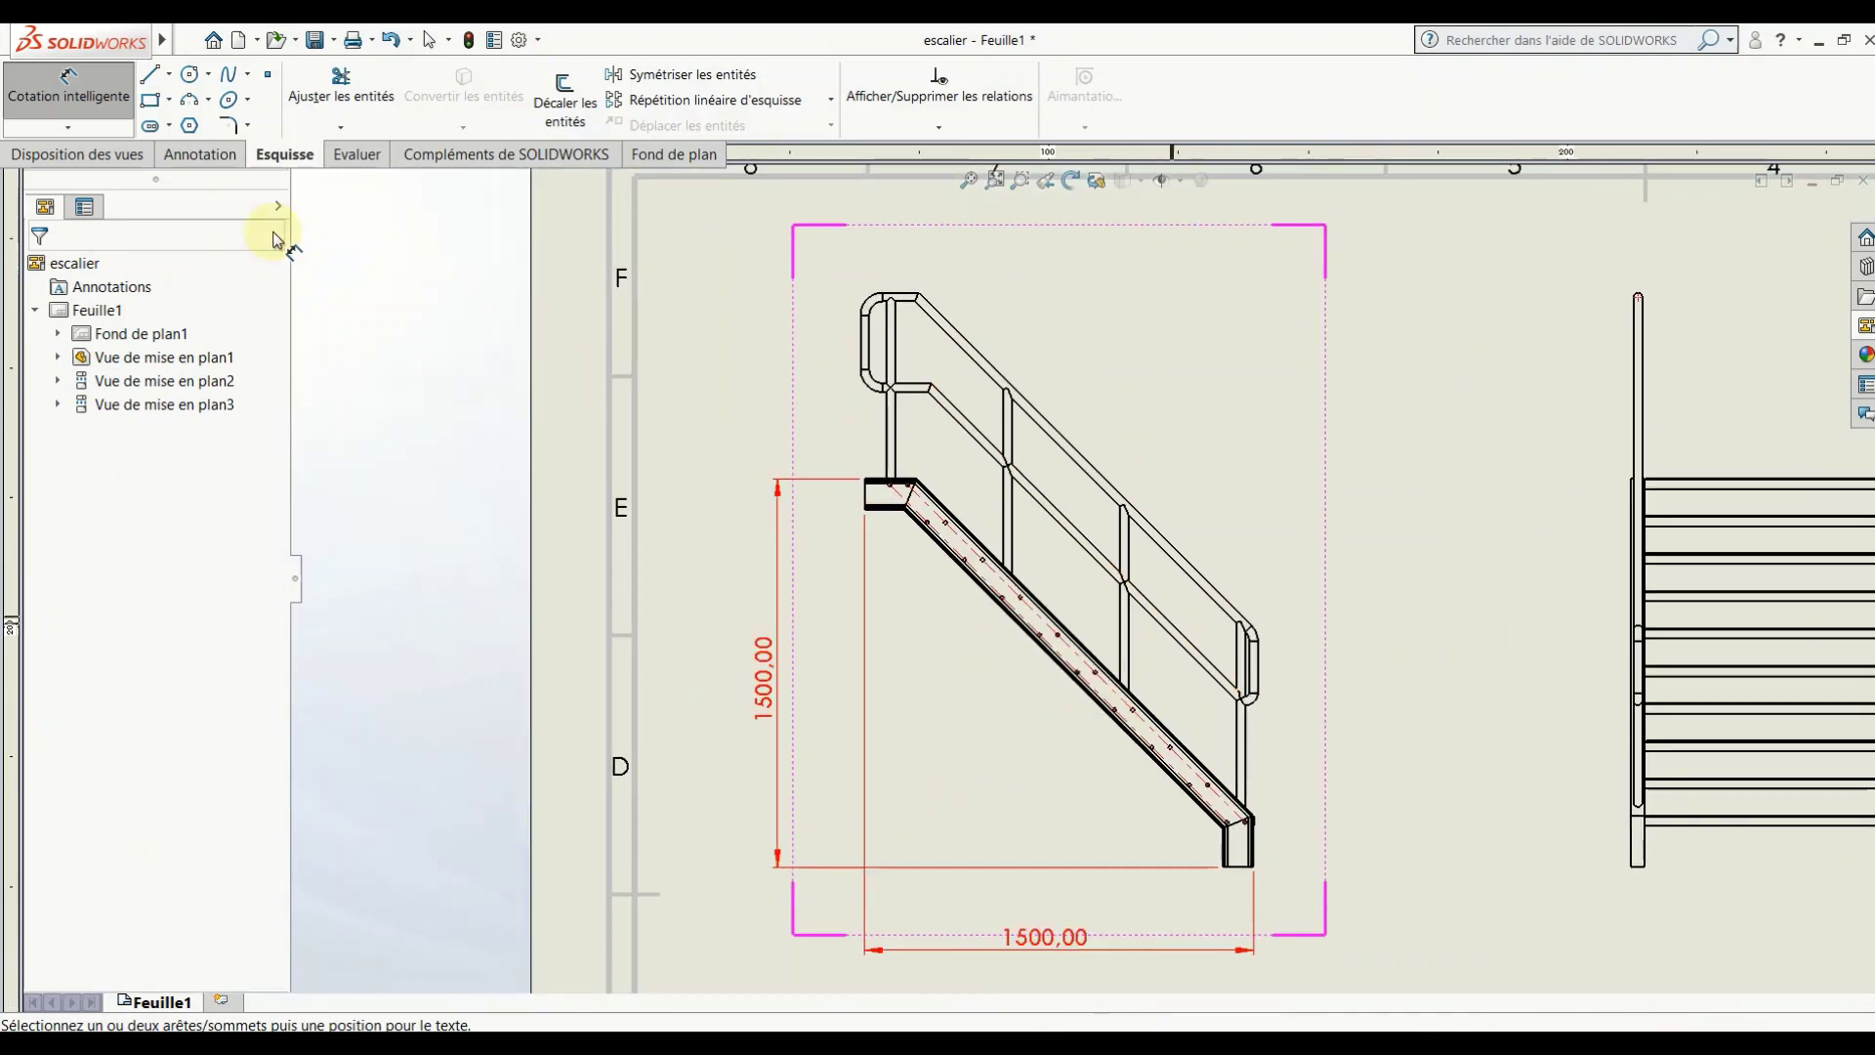
Step: Add centerlines along all railing tubes in the side view using the Annotation Centerline tool
{"action": "left_click", "coordinate": [201, 155]}
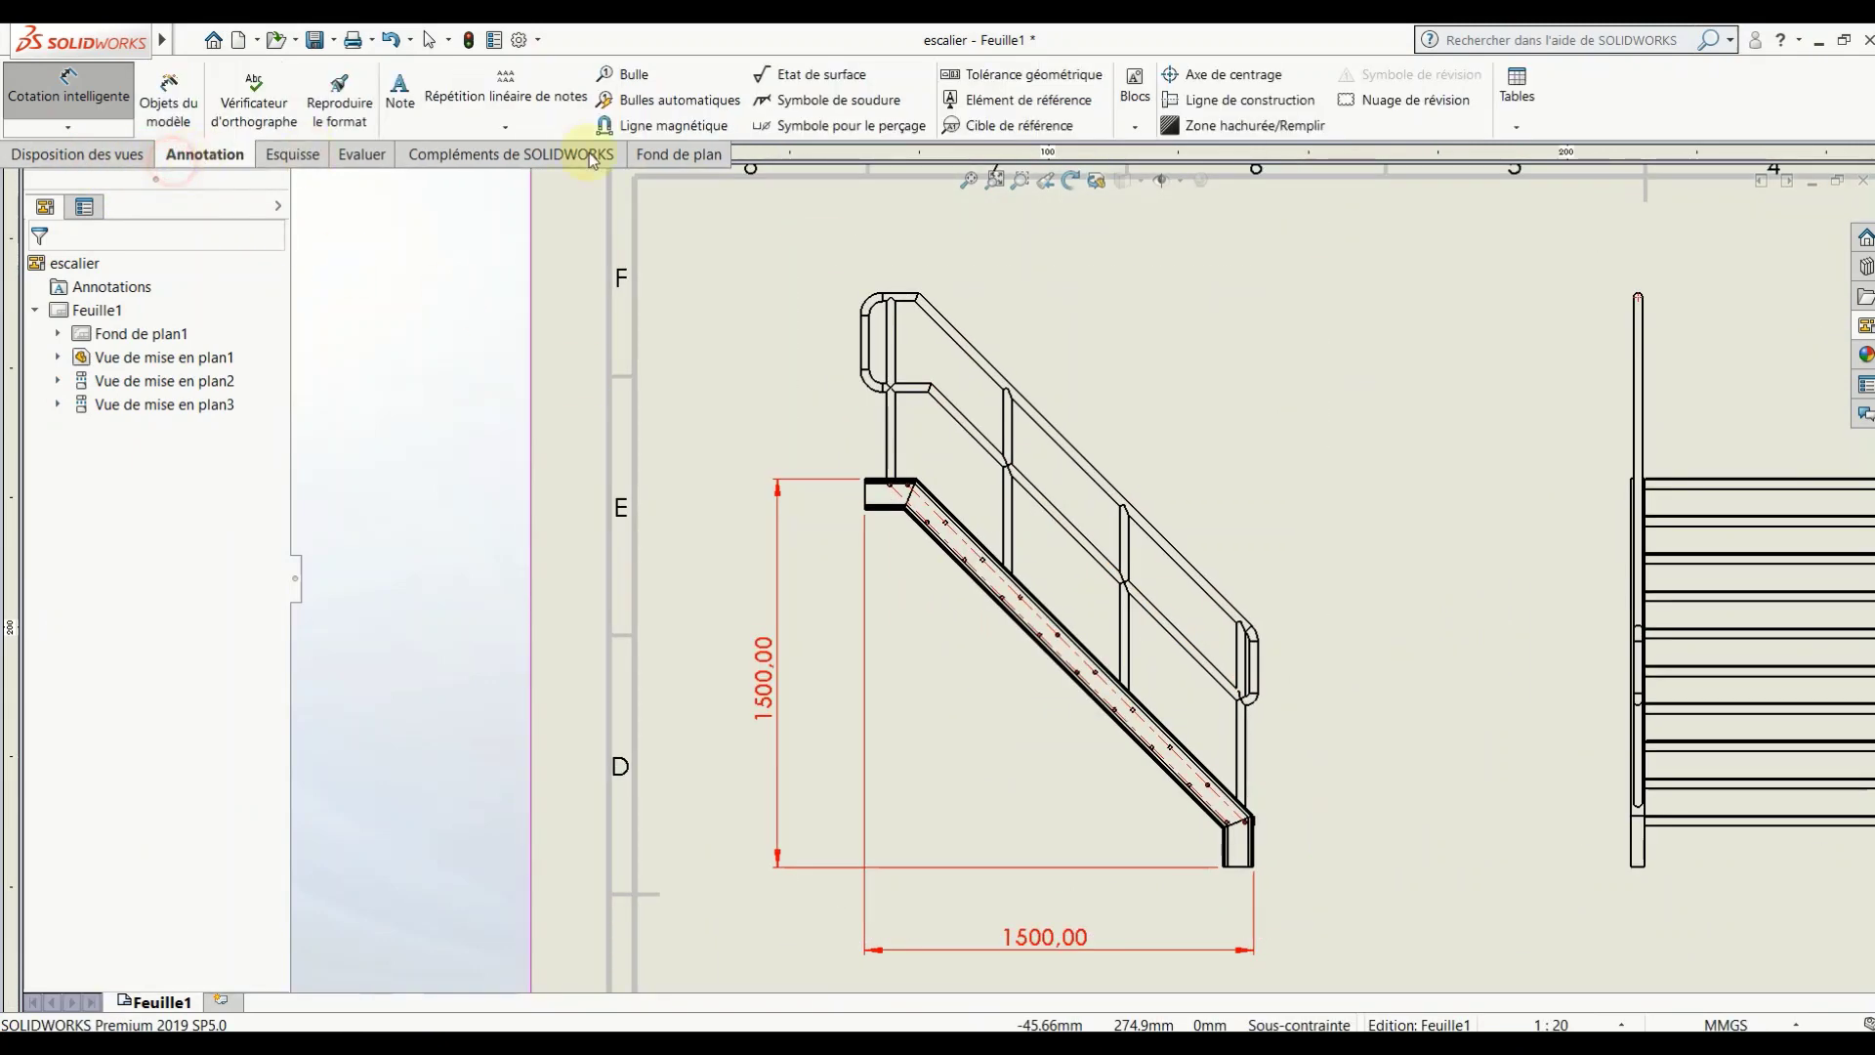
{"action": "left_click", "coordinate": [1248, 102]}
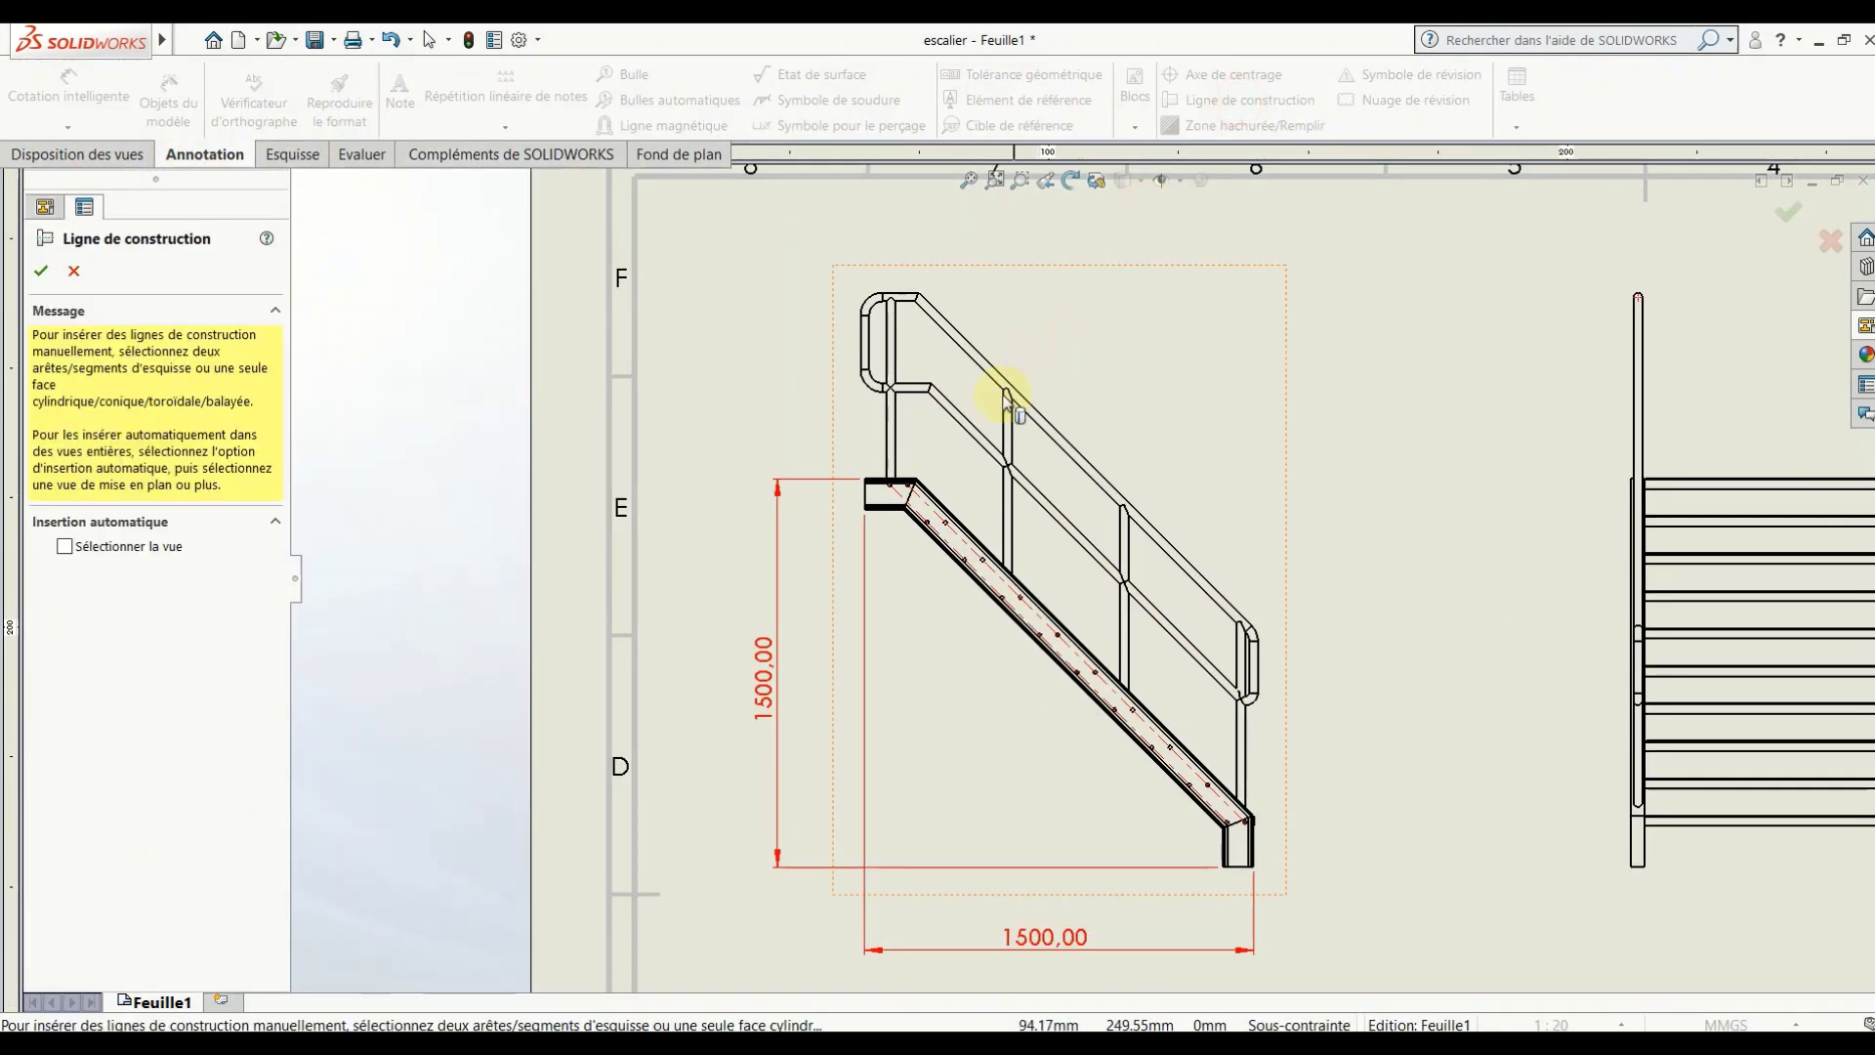
{"action": "left_click", "coordinate": [1009, 427]}
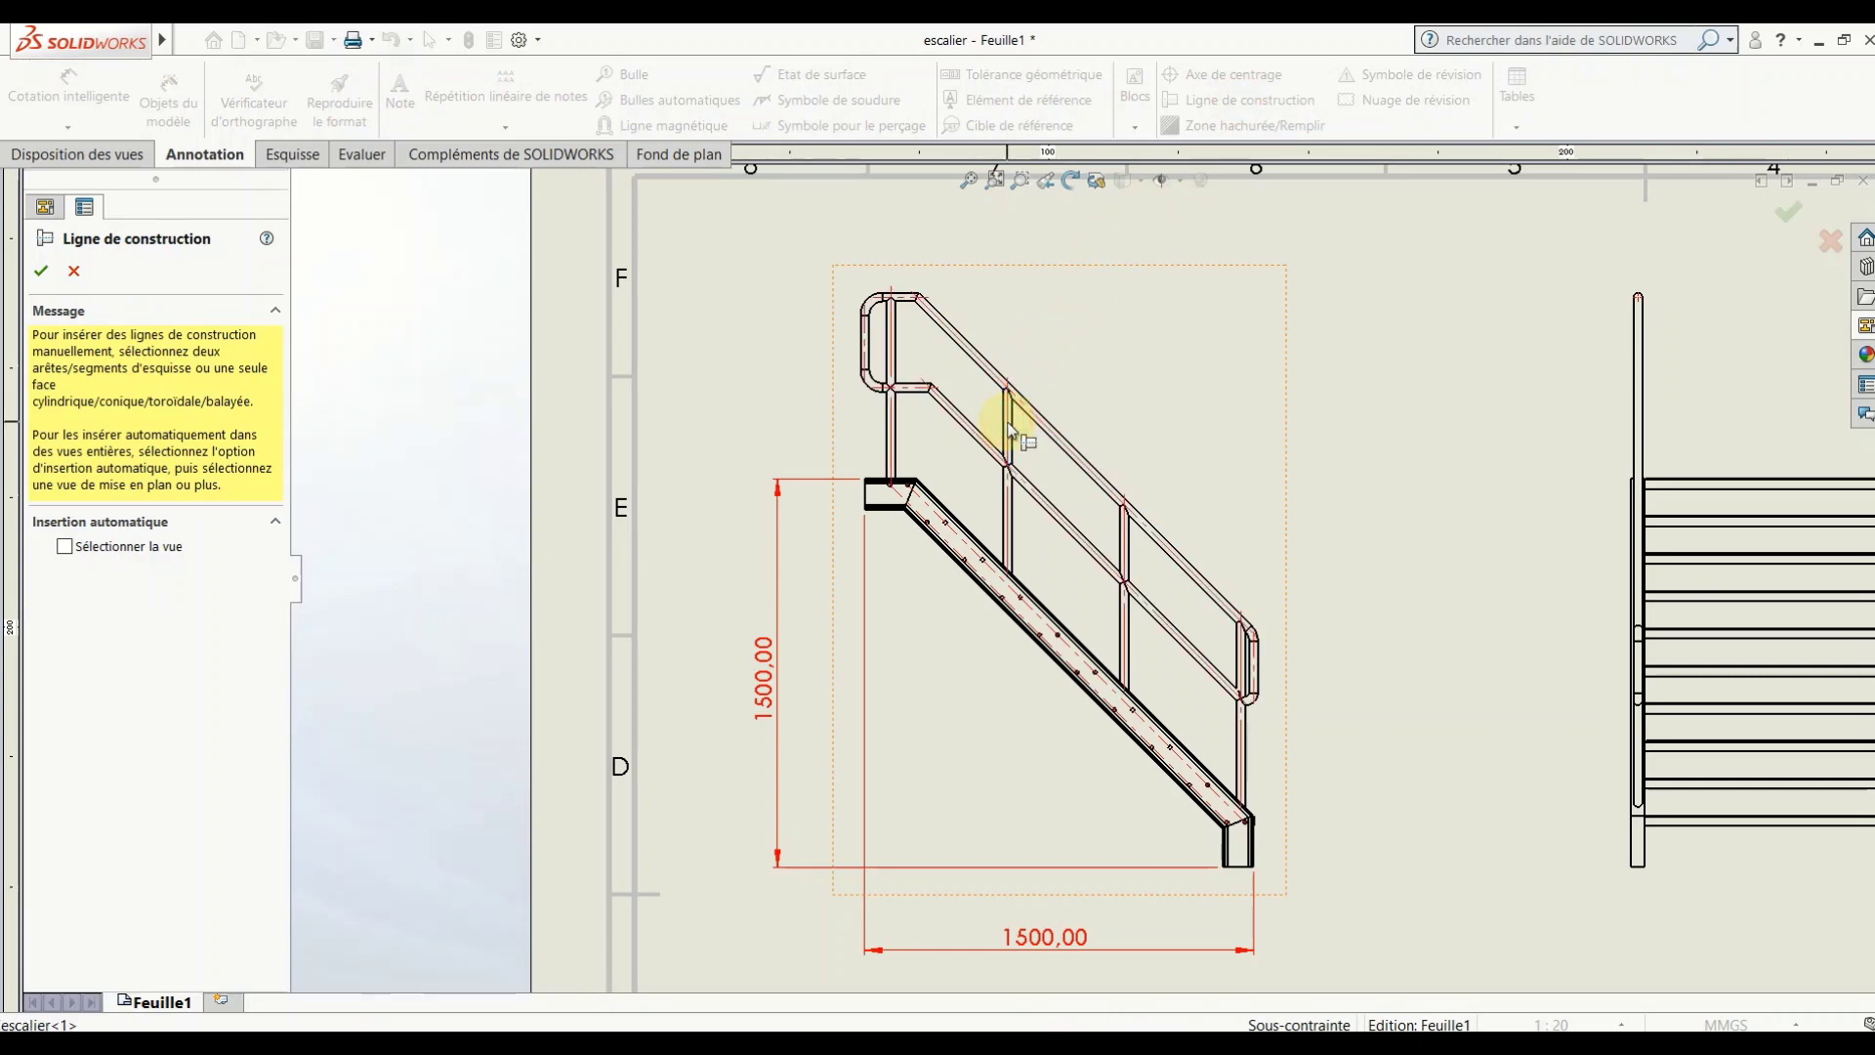
{"action": "scroll", "coordinate": [942, 390], "scroll_direction": "down", "scroll_amount": 3}
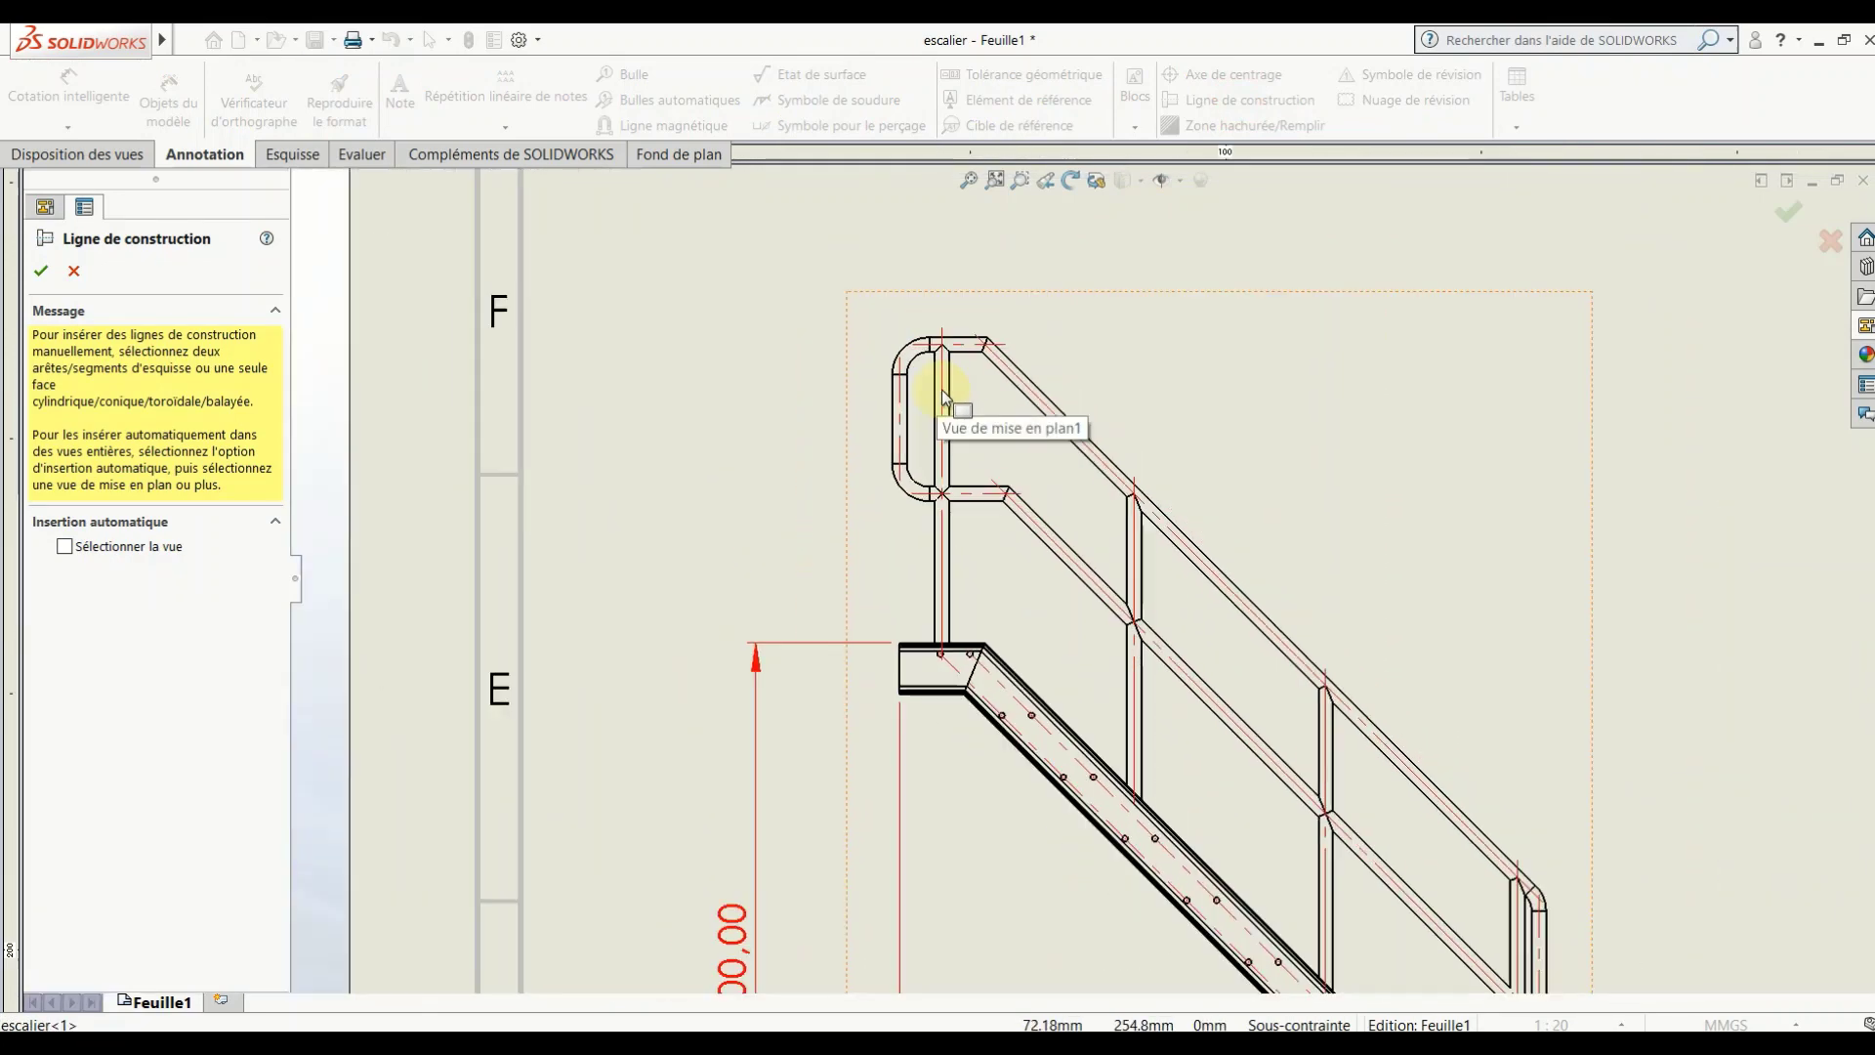
{"action": "scroll", "coordinate": [942, 390], "scroll_direction": "up", "scroll_amount": 4}
{"action": "left_click", "coordinate": [40, 274]}
{"action": "scroll", "coordinate": [963, 491], "scroll_direction": "up", "scroll_amount": 2}
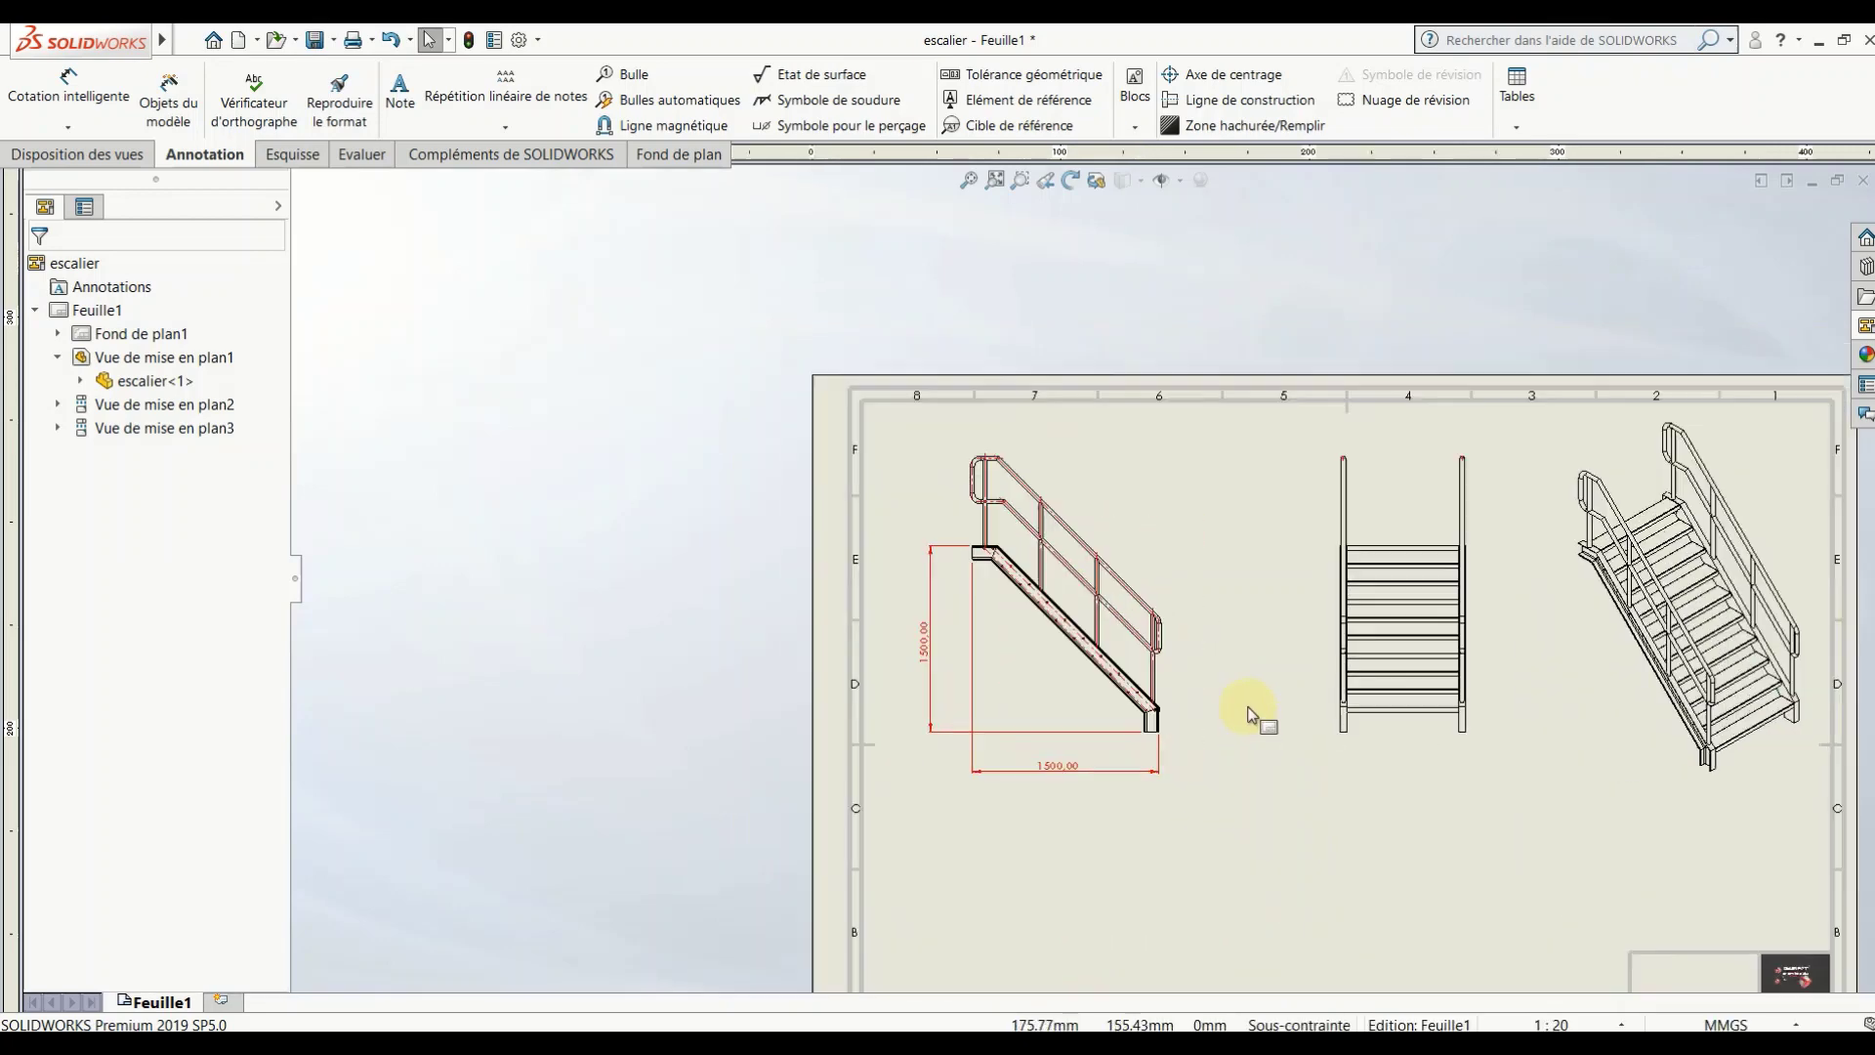
{"action": "scroll", "coordinate": [1093, 467], "scroll_direction": "down", "scroll_amount": 2}
{"action": "left_click", "coordinate": [68, 86]}
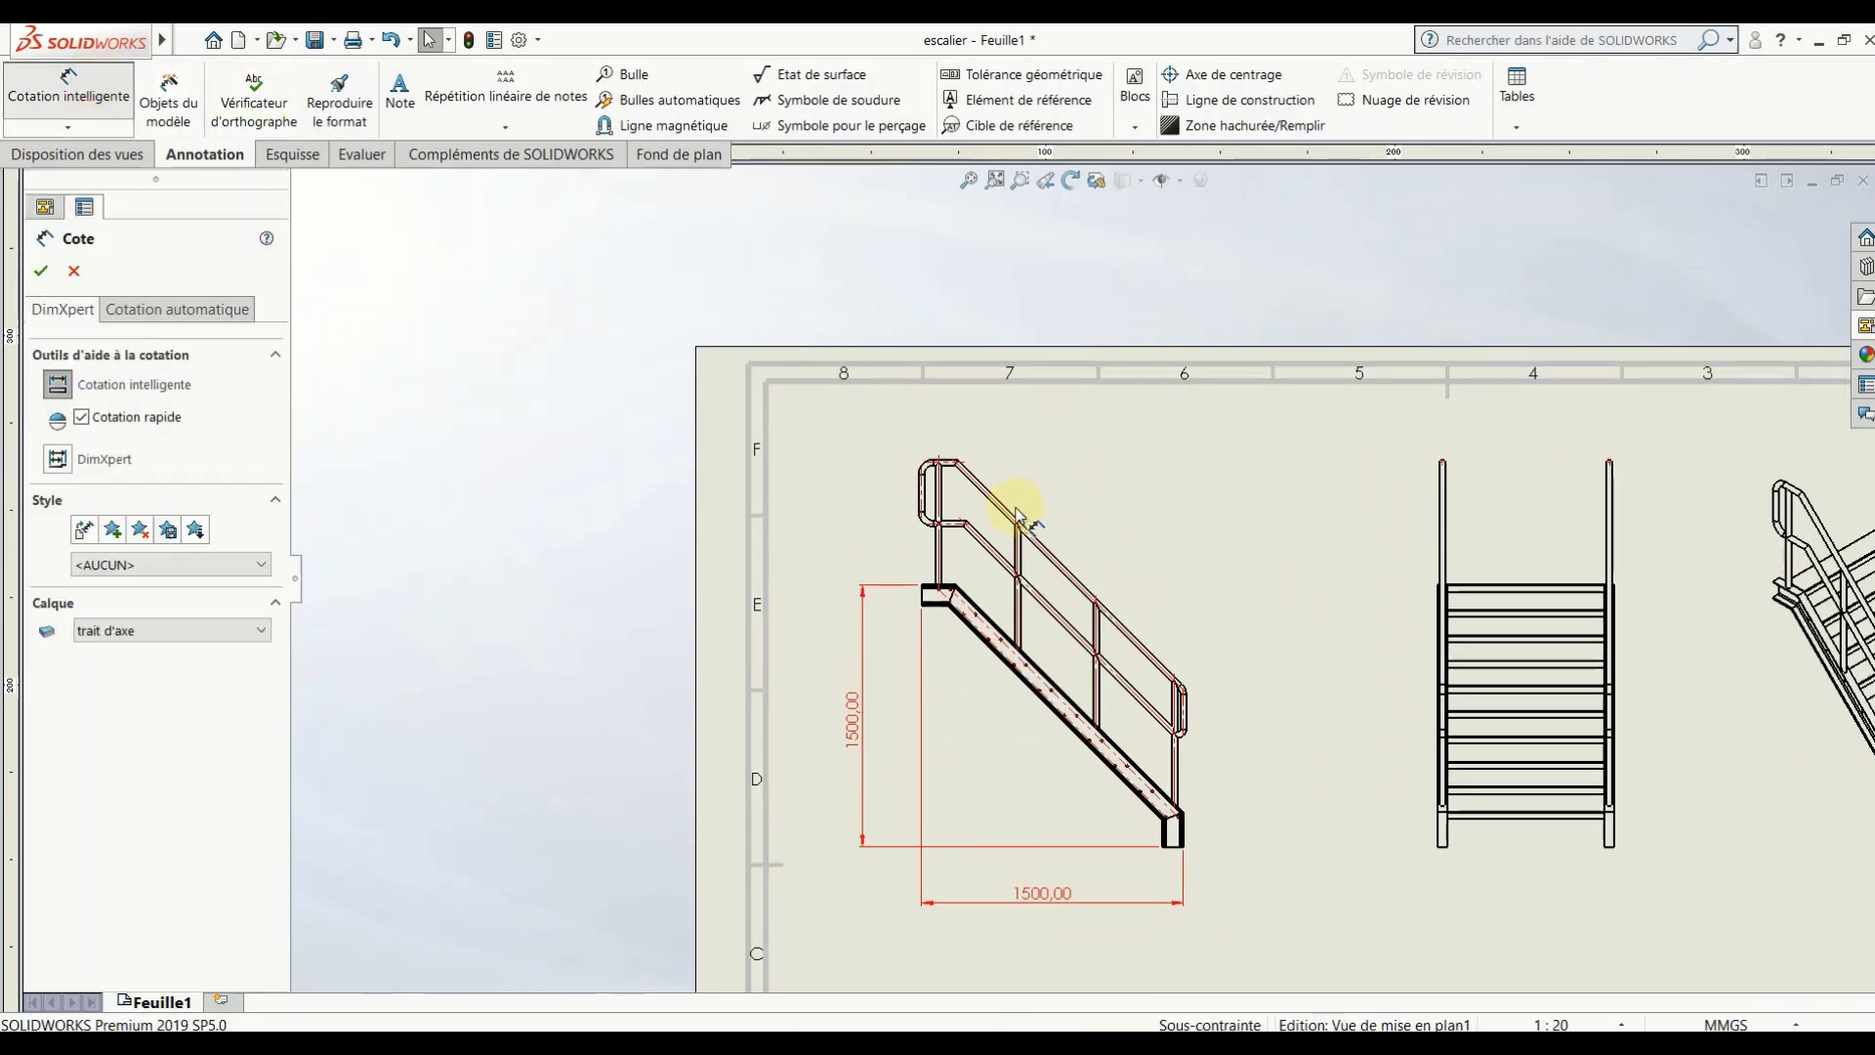
Step: Dimension the three 450,00 railing post spacings above the railing
{"action": "scroll", "coordinate": [859, 498], "scroll_direction": "down", "scroll_amount": 3}
{"action": "scroll", "coordinate": [859, 498], "scroll_direction": "down", "scroll_amount": 2}
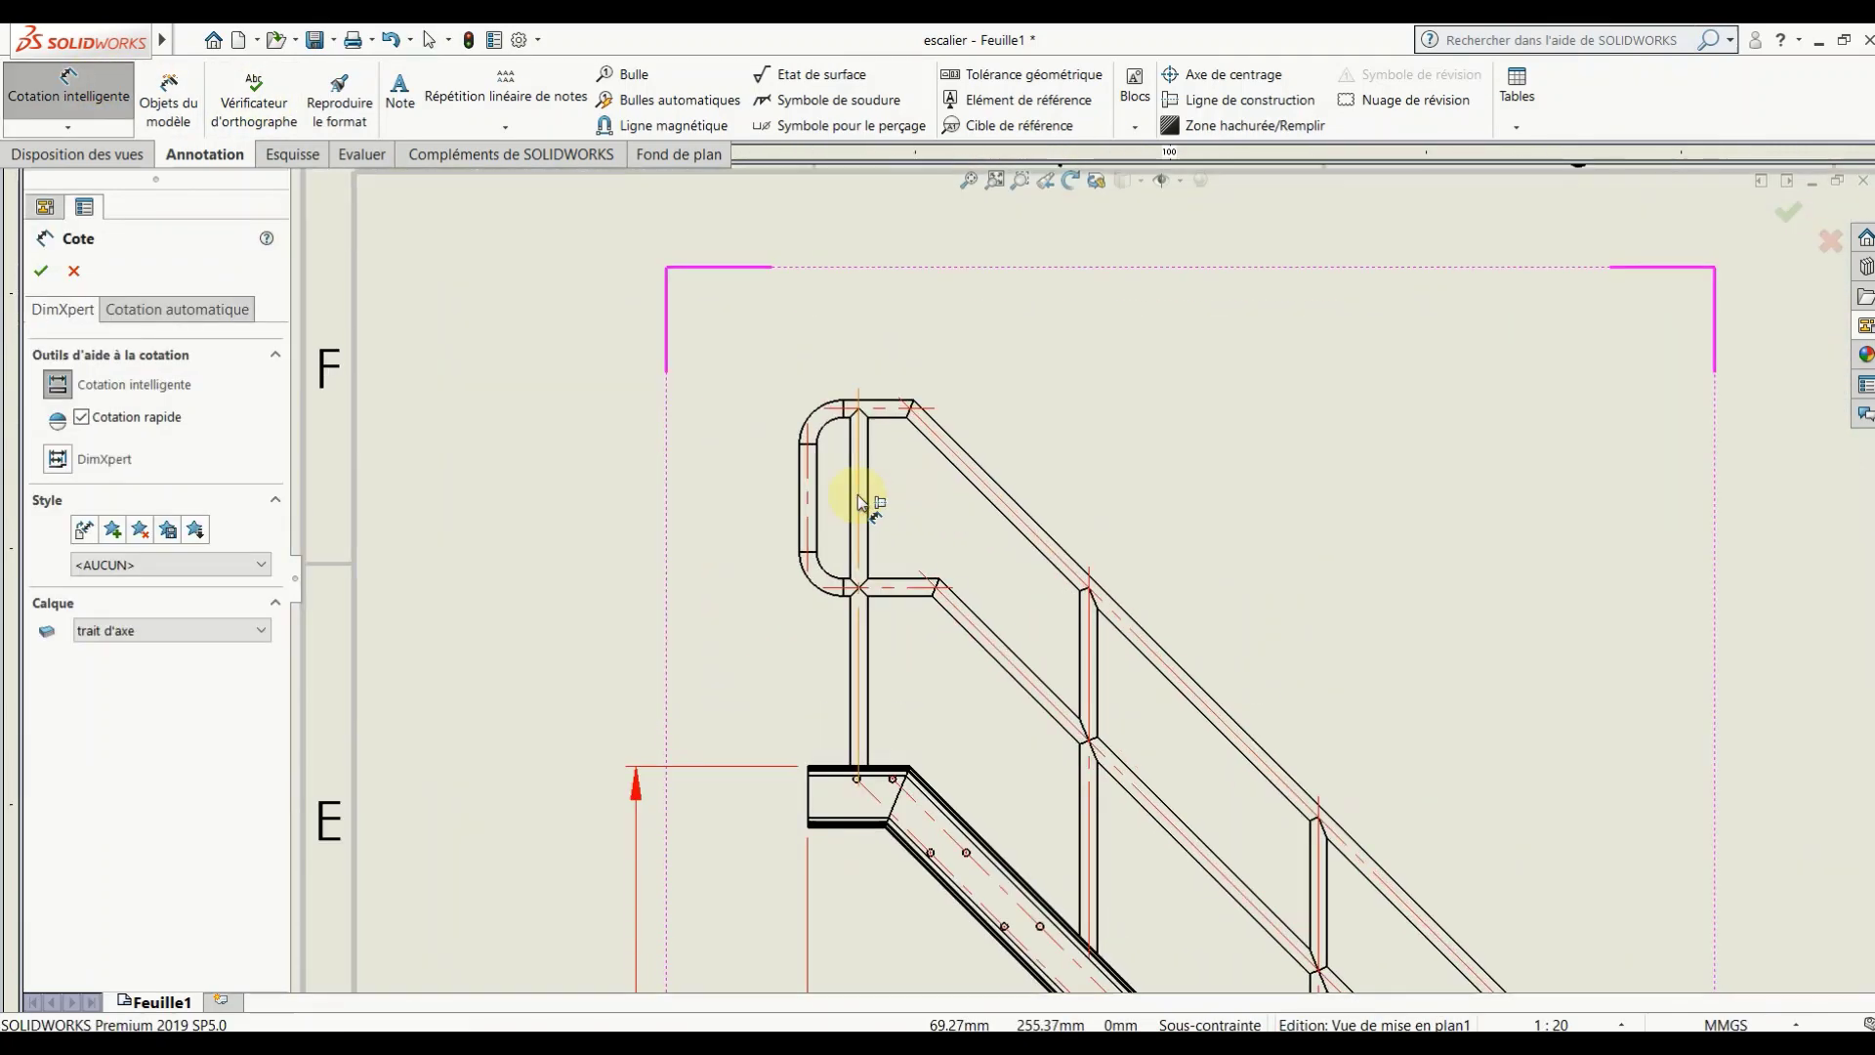
{"action": "left_click", "coordinate": [1092, 659]}
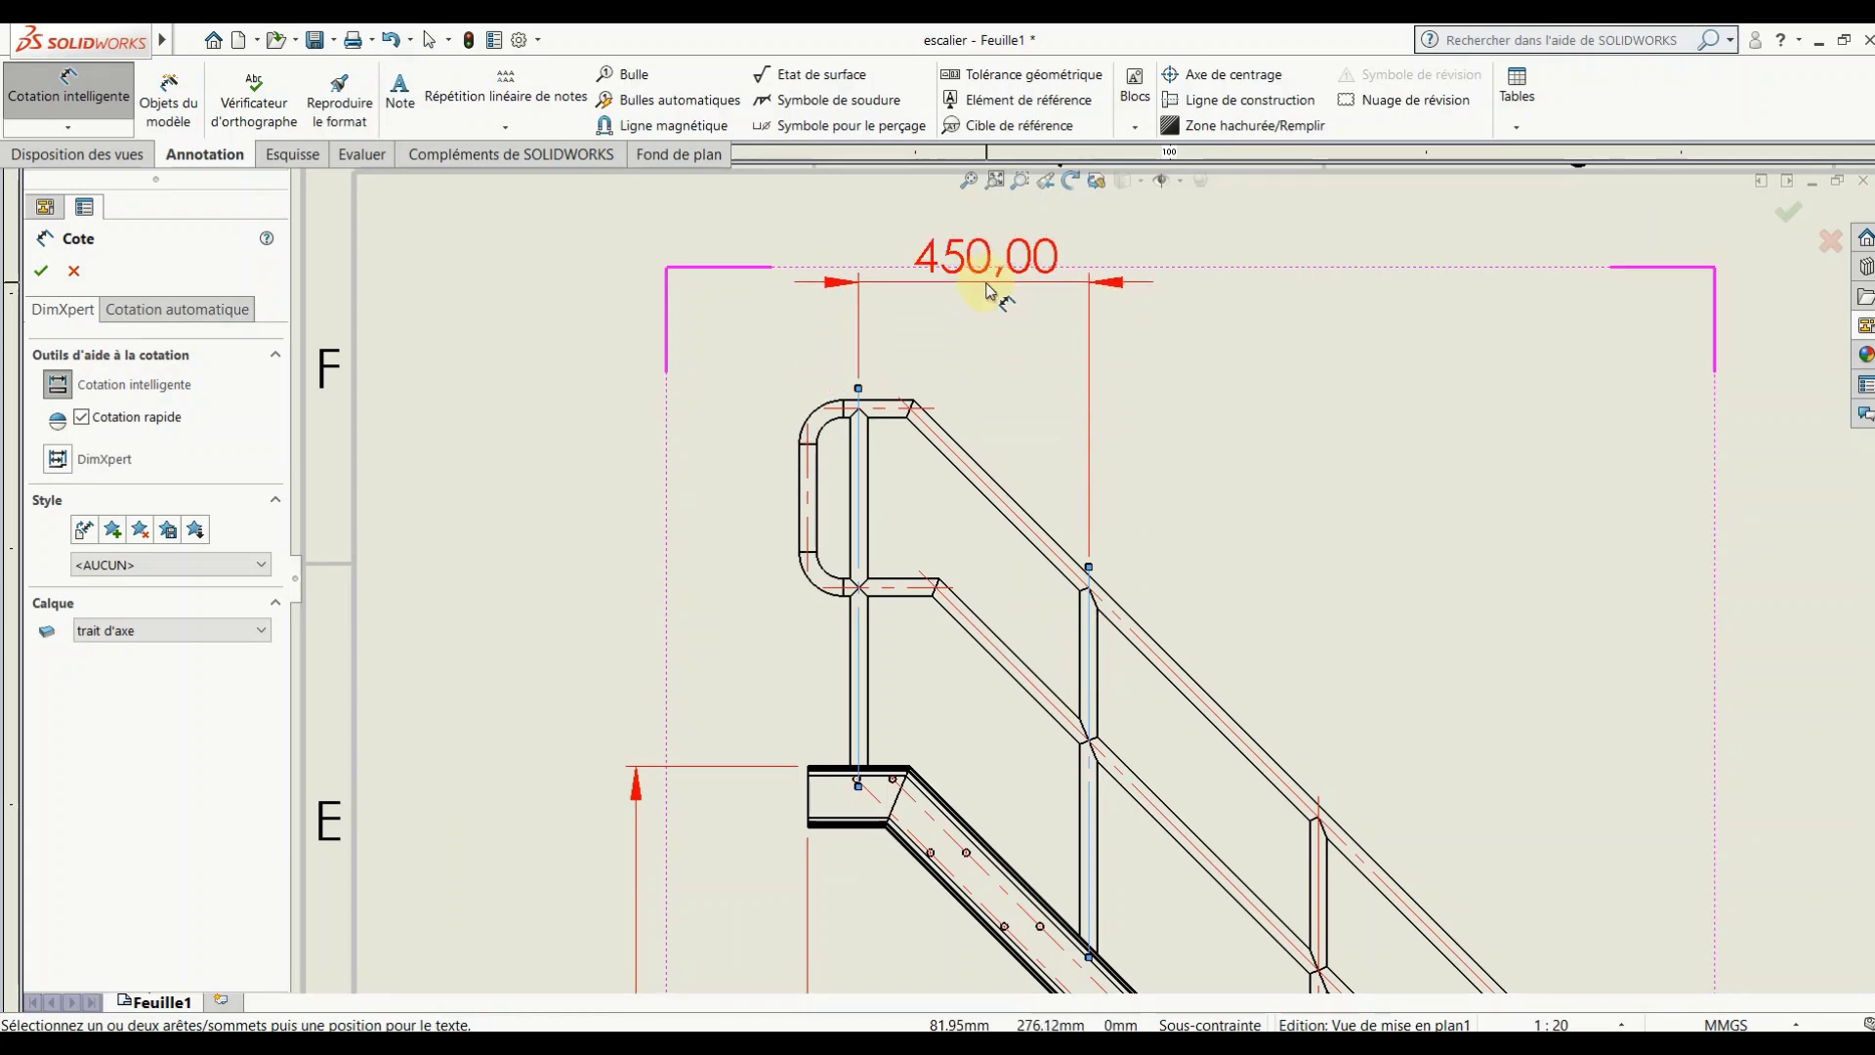
{"action": "left_click", "coordinate": [989, 288]}
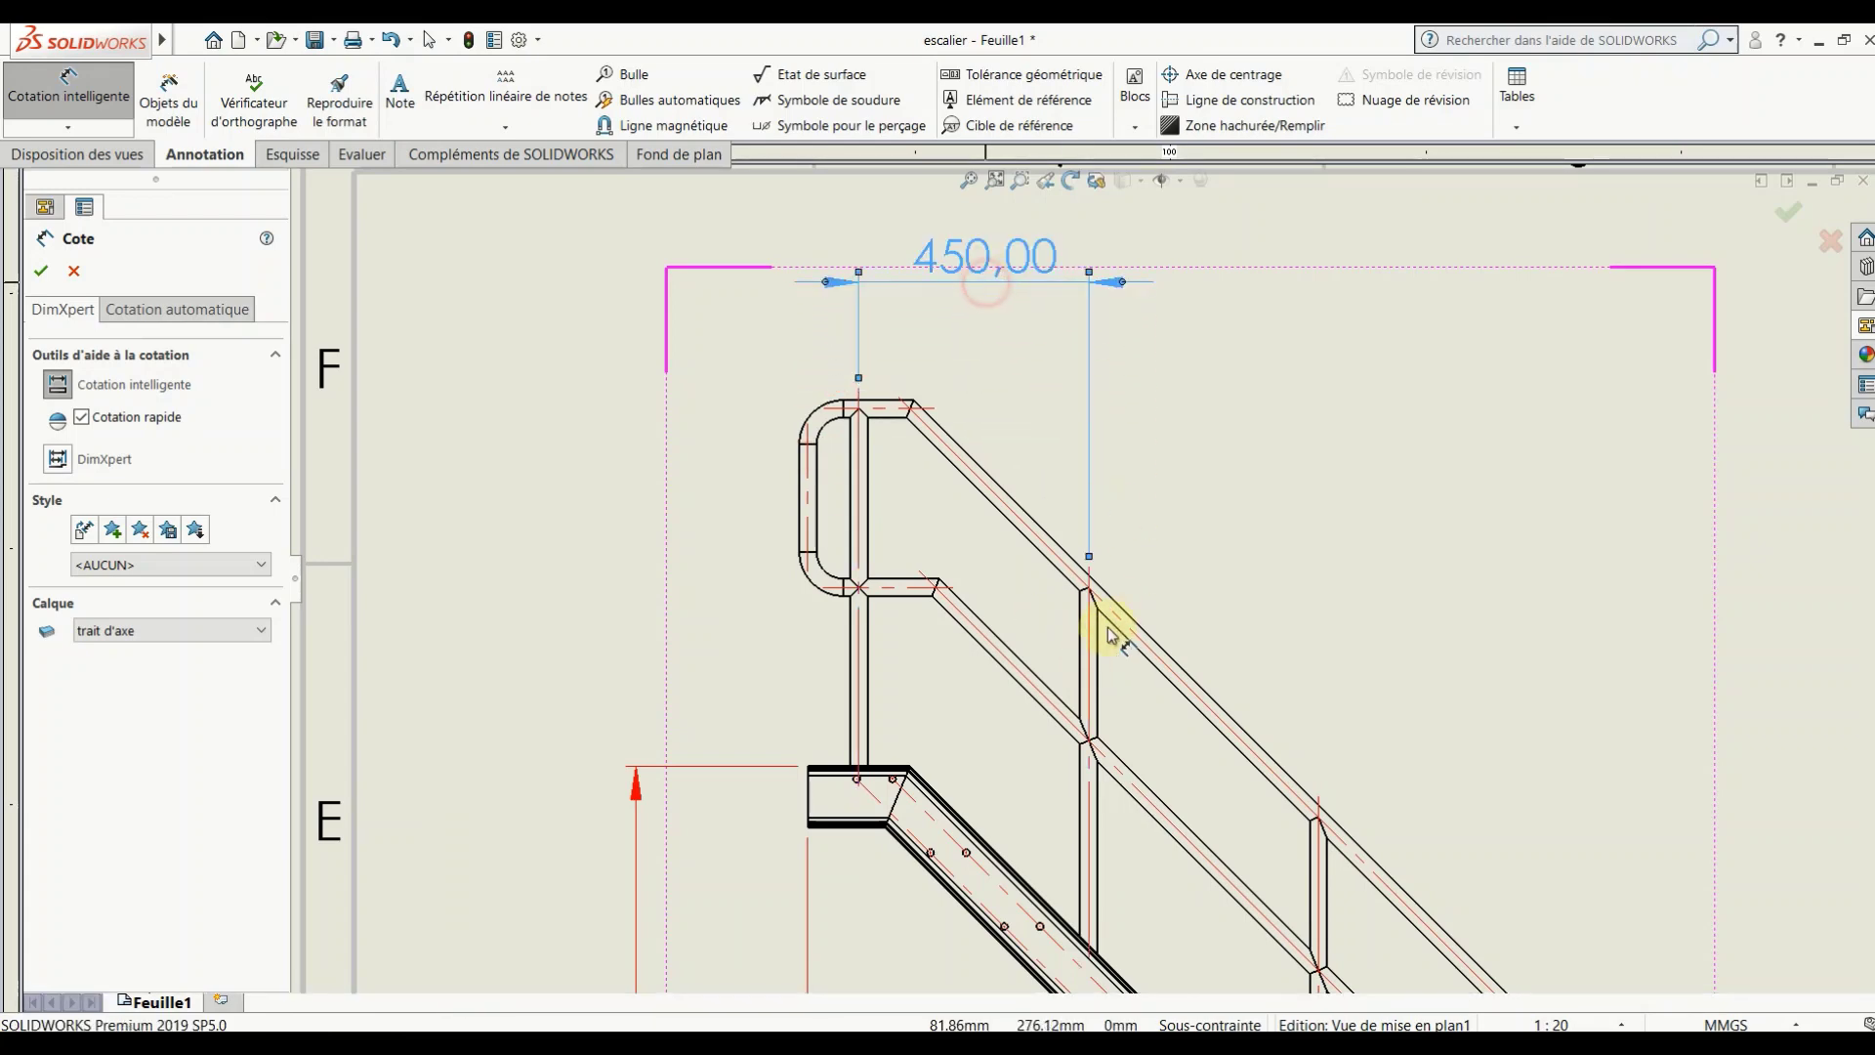
{"action": "left_click", "coordinate": [1321, 874]}
{"action": "left_click", "coordinate": [1211, 447]}
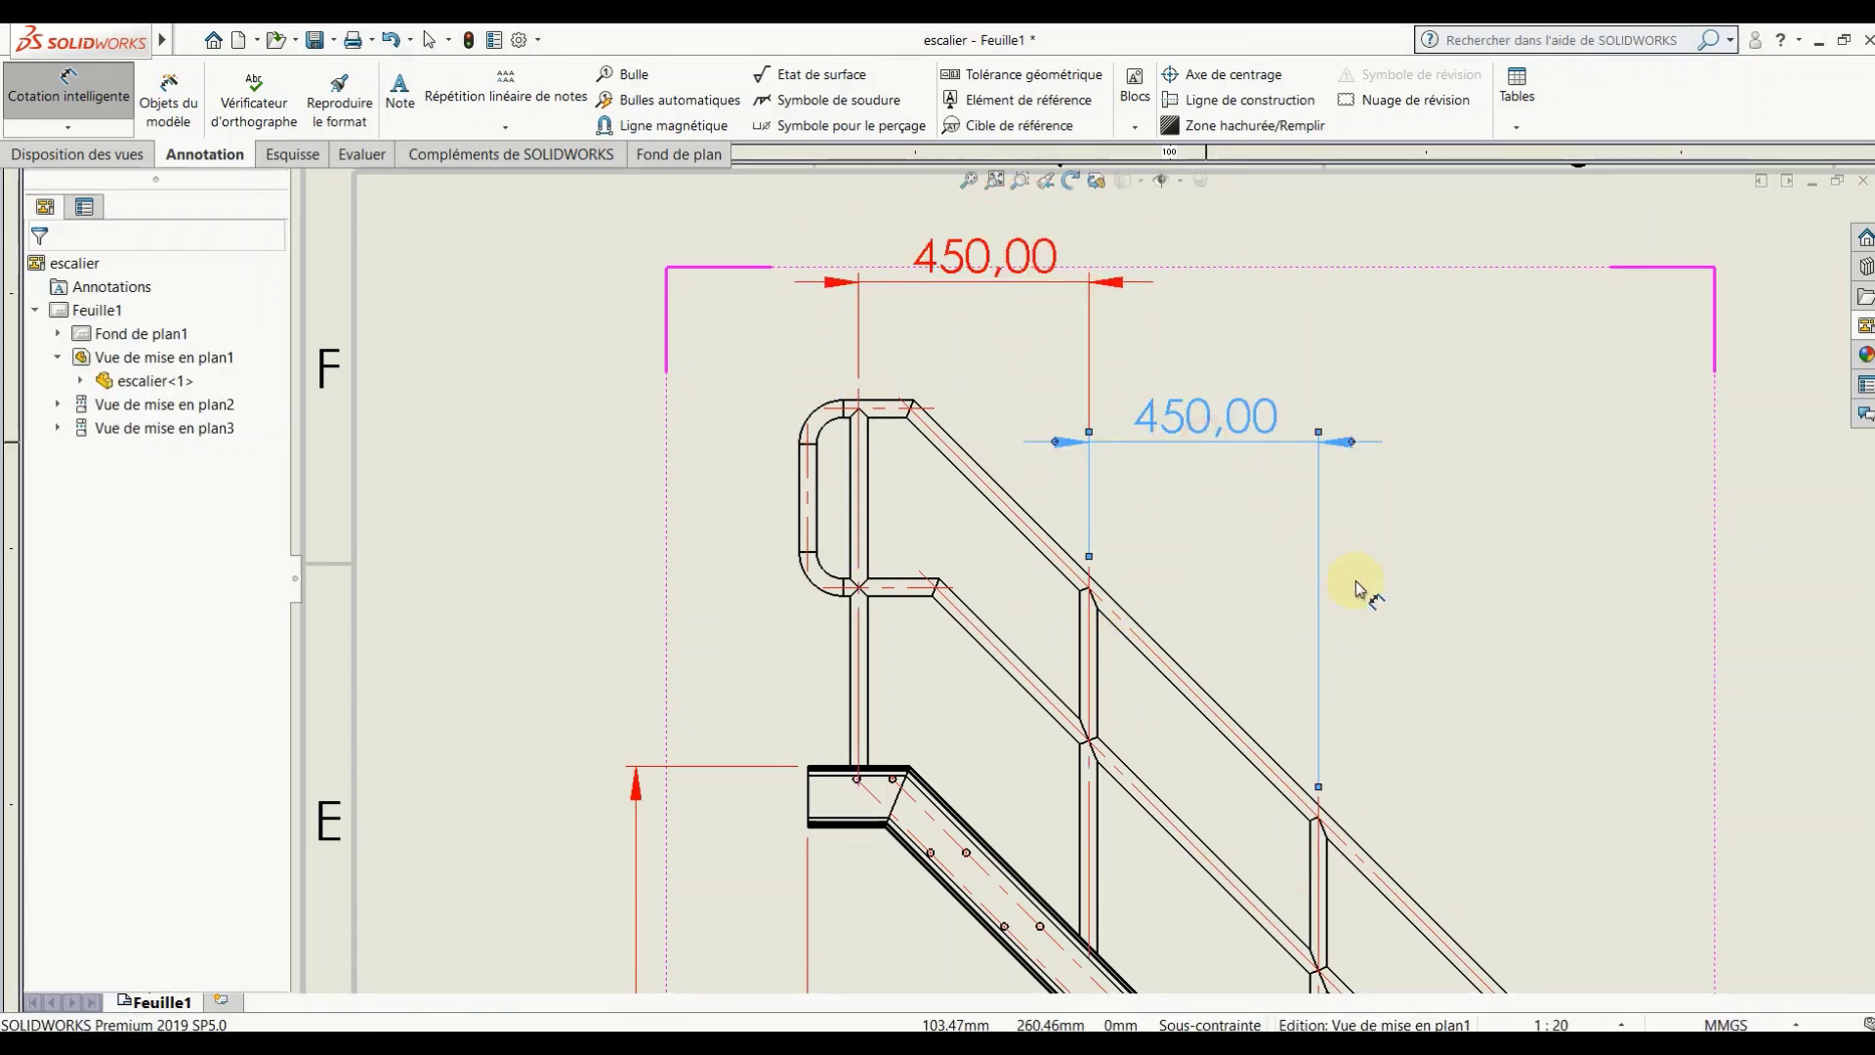
{"action": "scroll", "coordinate": [1356, 586], "scroll_direction": "up", "scroll_amount": 2}
{"action": "scroll", "coordinate": [1358, 683], "scroll_direction": "up", "scroll_amount": 2}
{"action": "scroll", "coordinate": [1313, 831], "scroll_direction": "up", "scroll_amount": 2}
{"action": "scroll", "coordinate": [1144, 637], "scroll_direction": "up", "scroll_amount": 1}
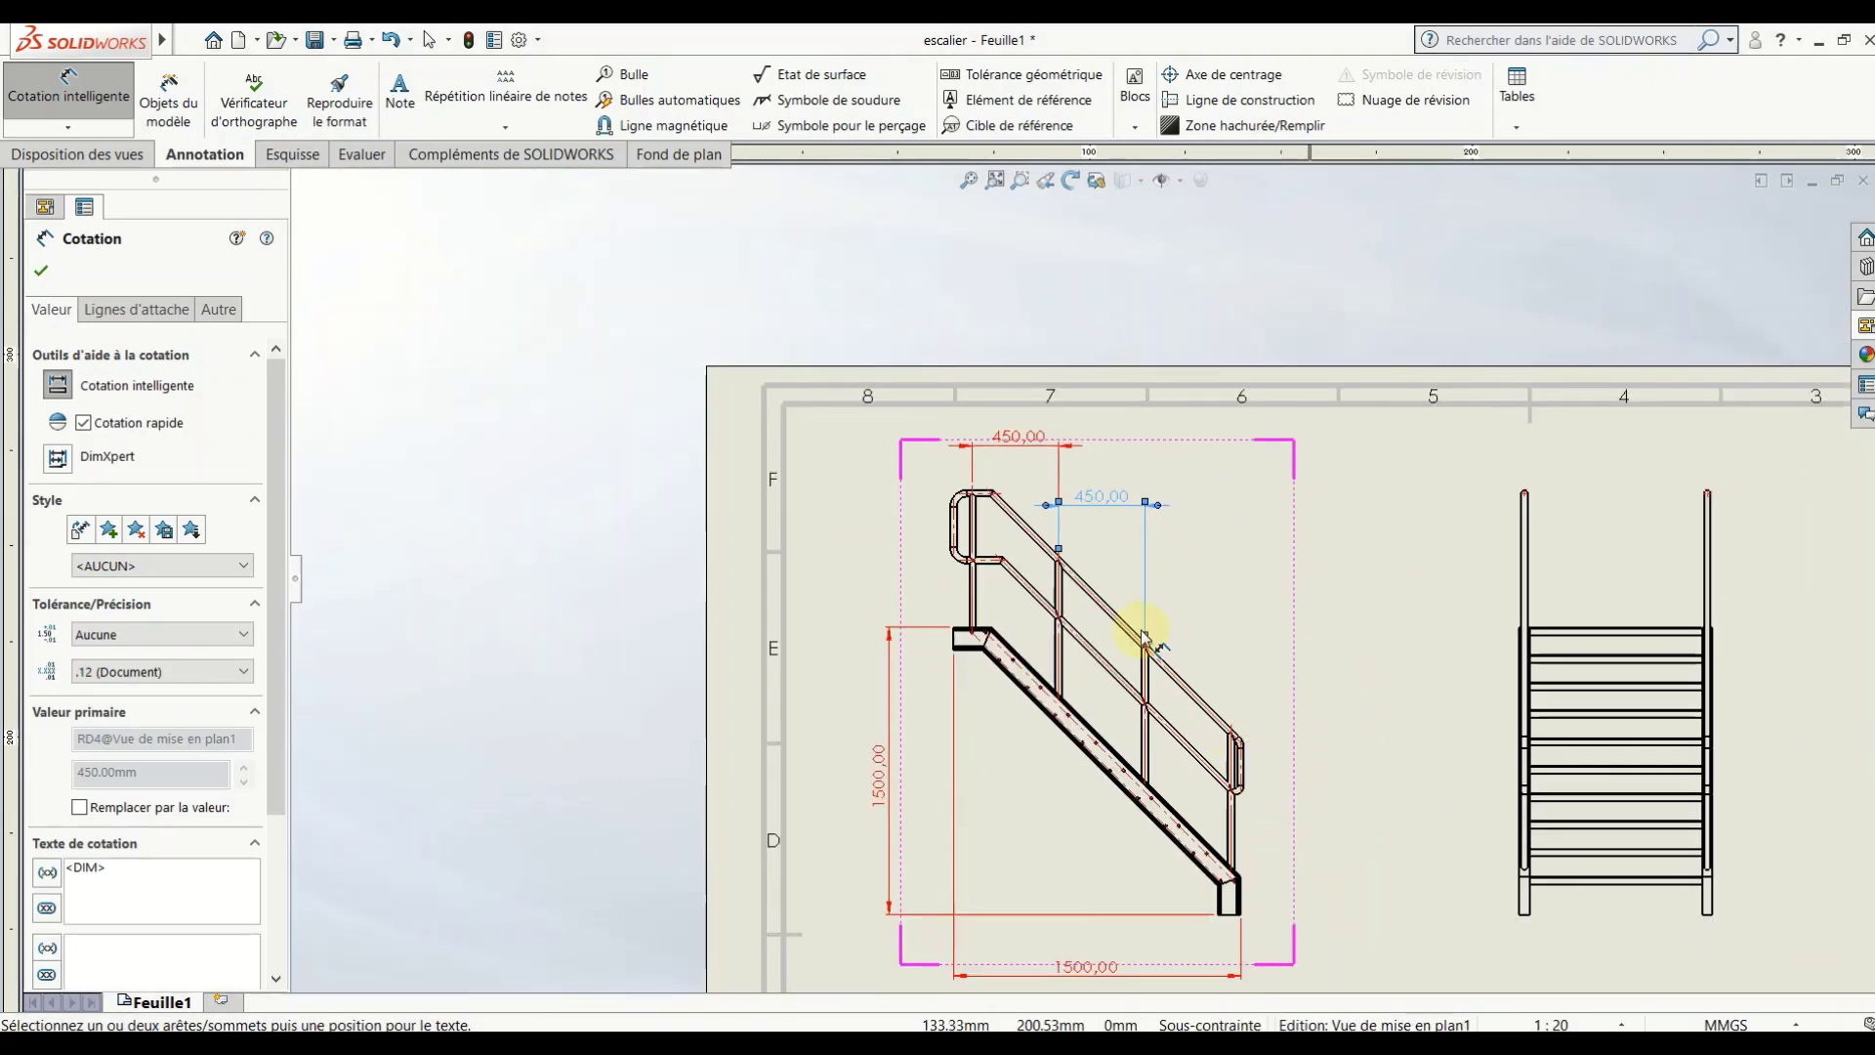
{"action": "scroll", "coordinate": [1145, 637], "scroll_direction": "down", "scroll_amount": 3}
{"action": "left_click", "coordinate": [1010, 559]}
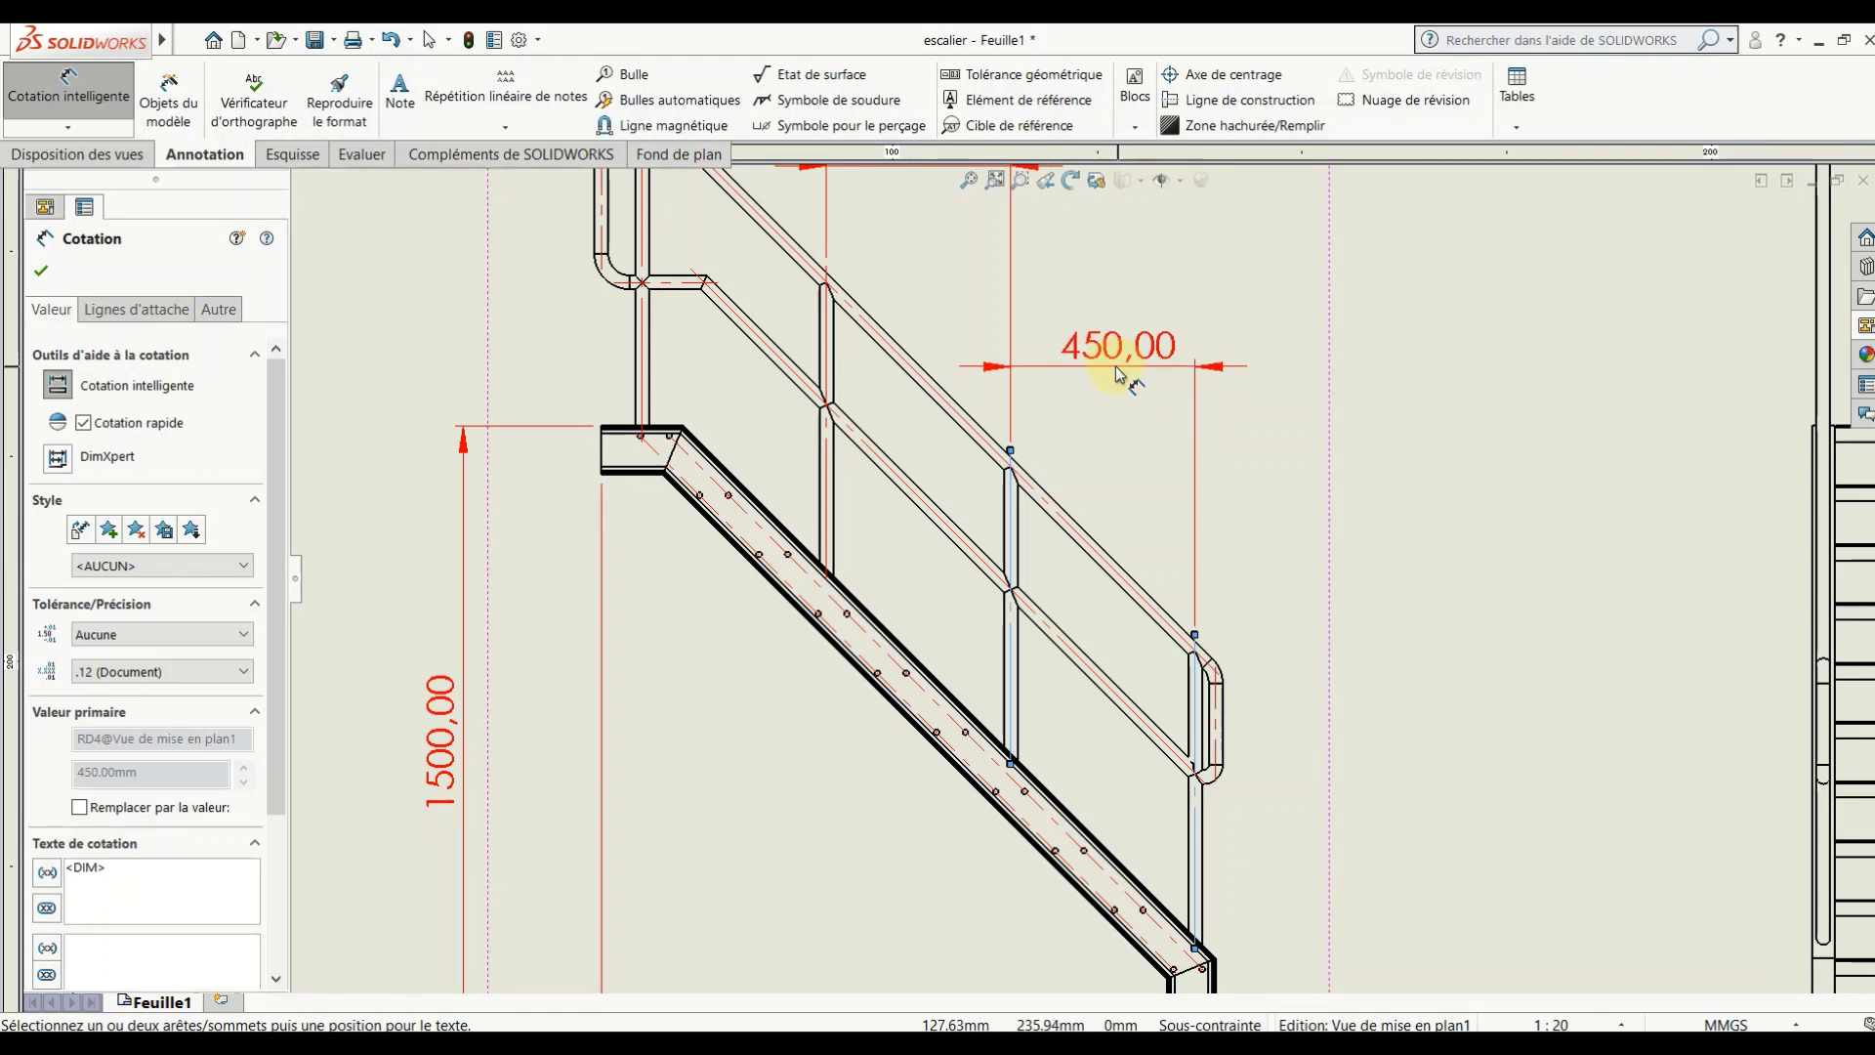
{"action": "left_click", "coordinate": [1114, 343]}
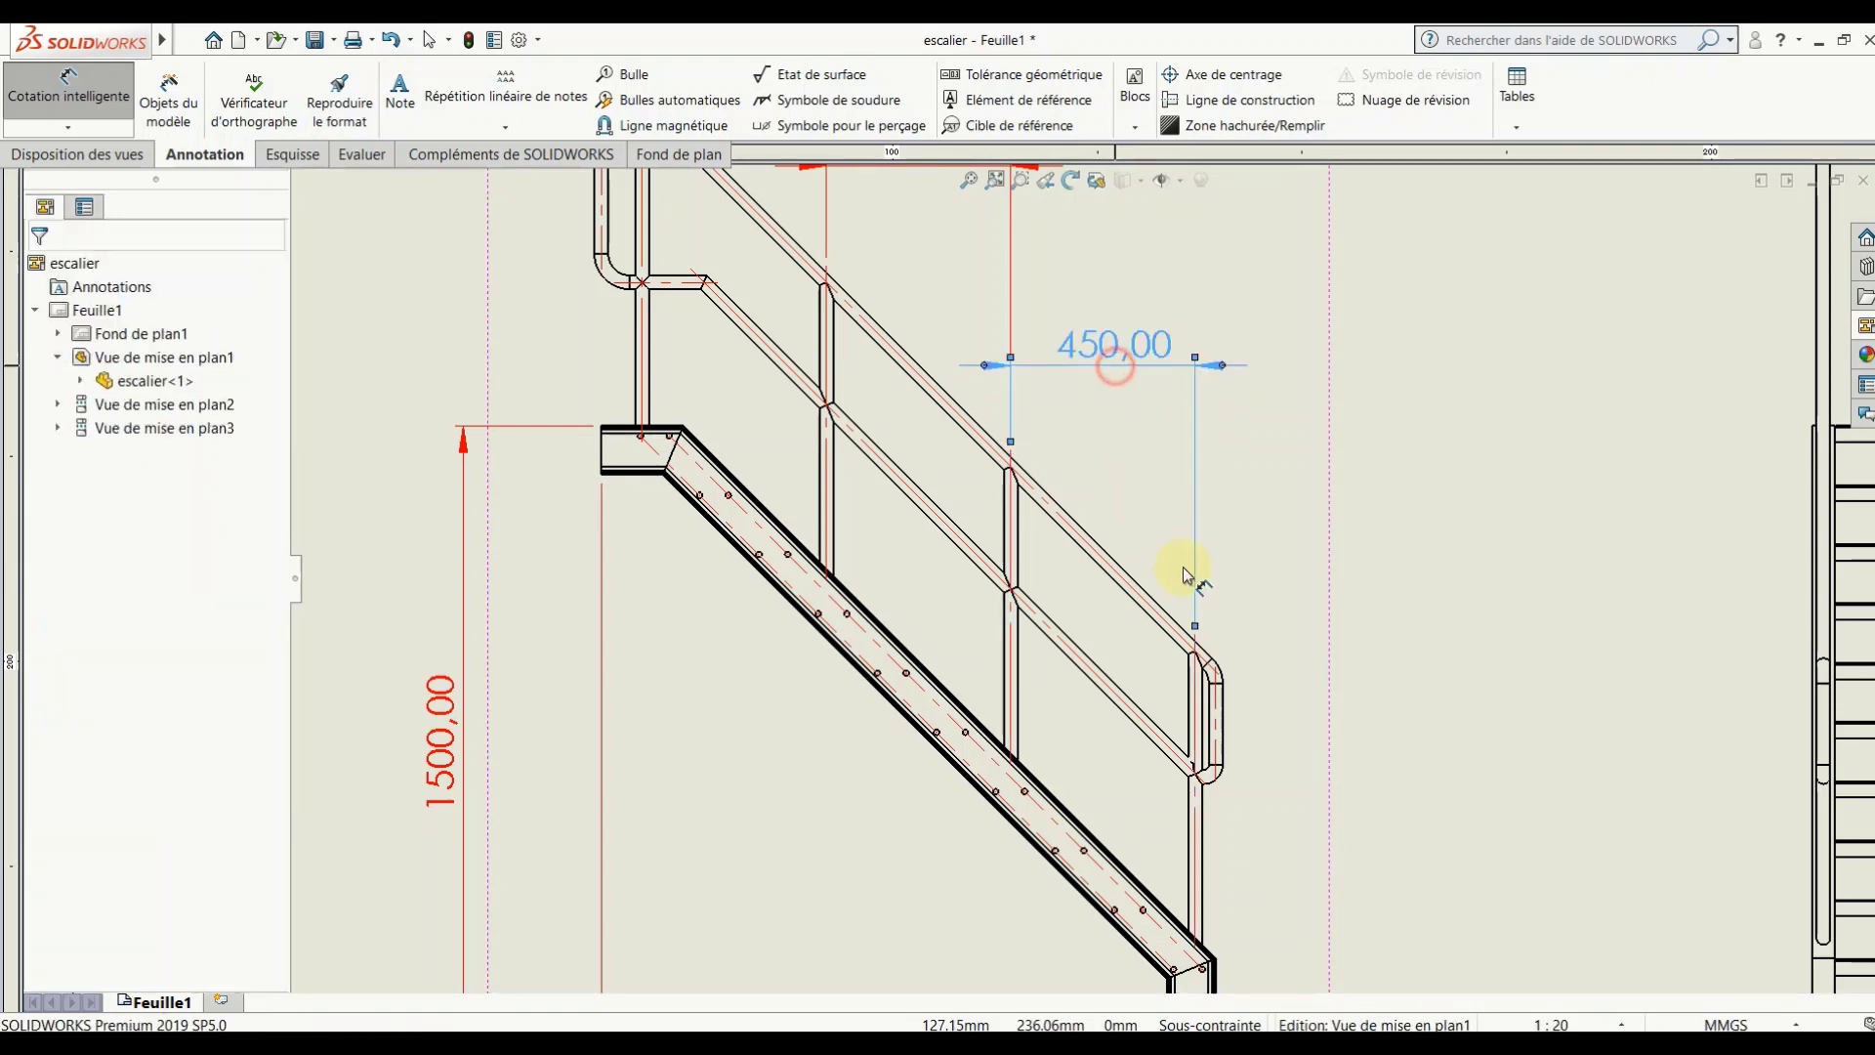
Step: Add the 212,13 diagonal dimension at the railing's lower end
{"action": "left_click", "coordinate": [1164, 623]}
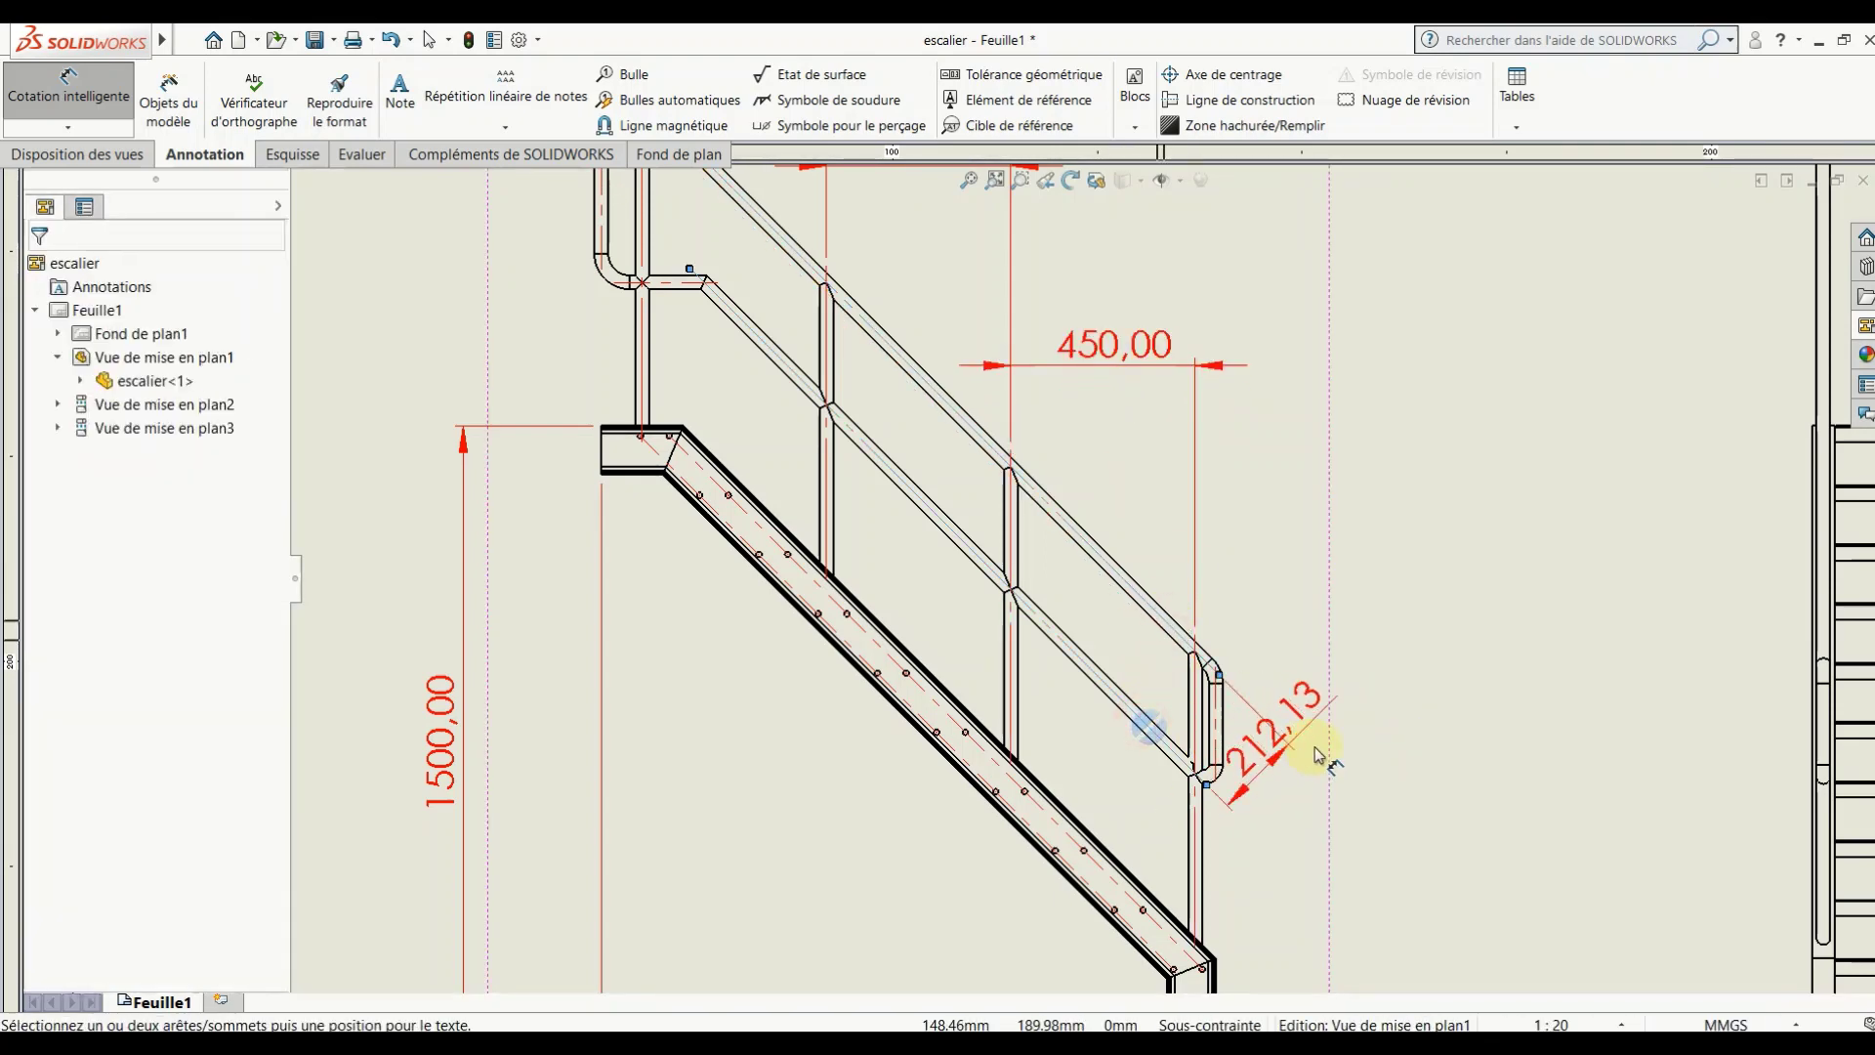
{"action": "left_click", "coordinate": [1411, 723]}
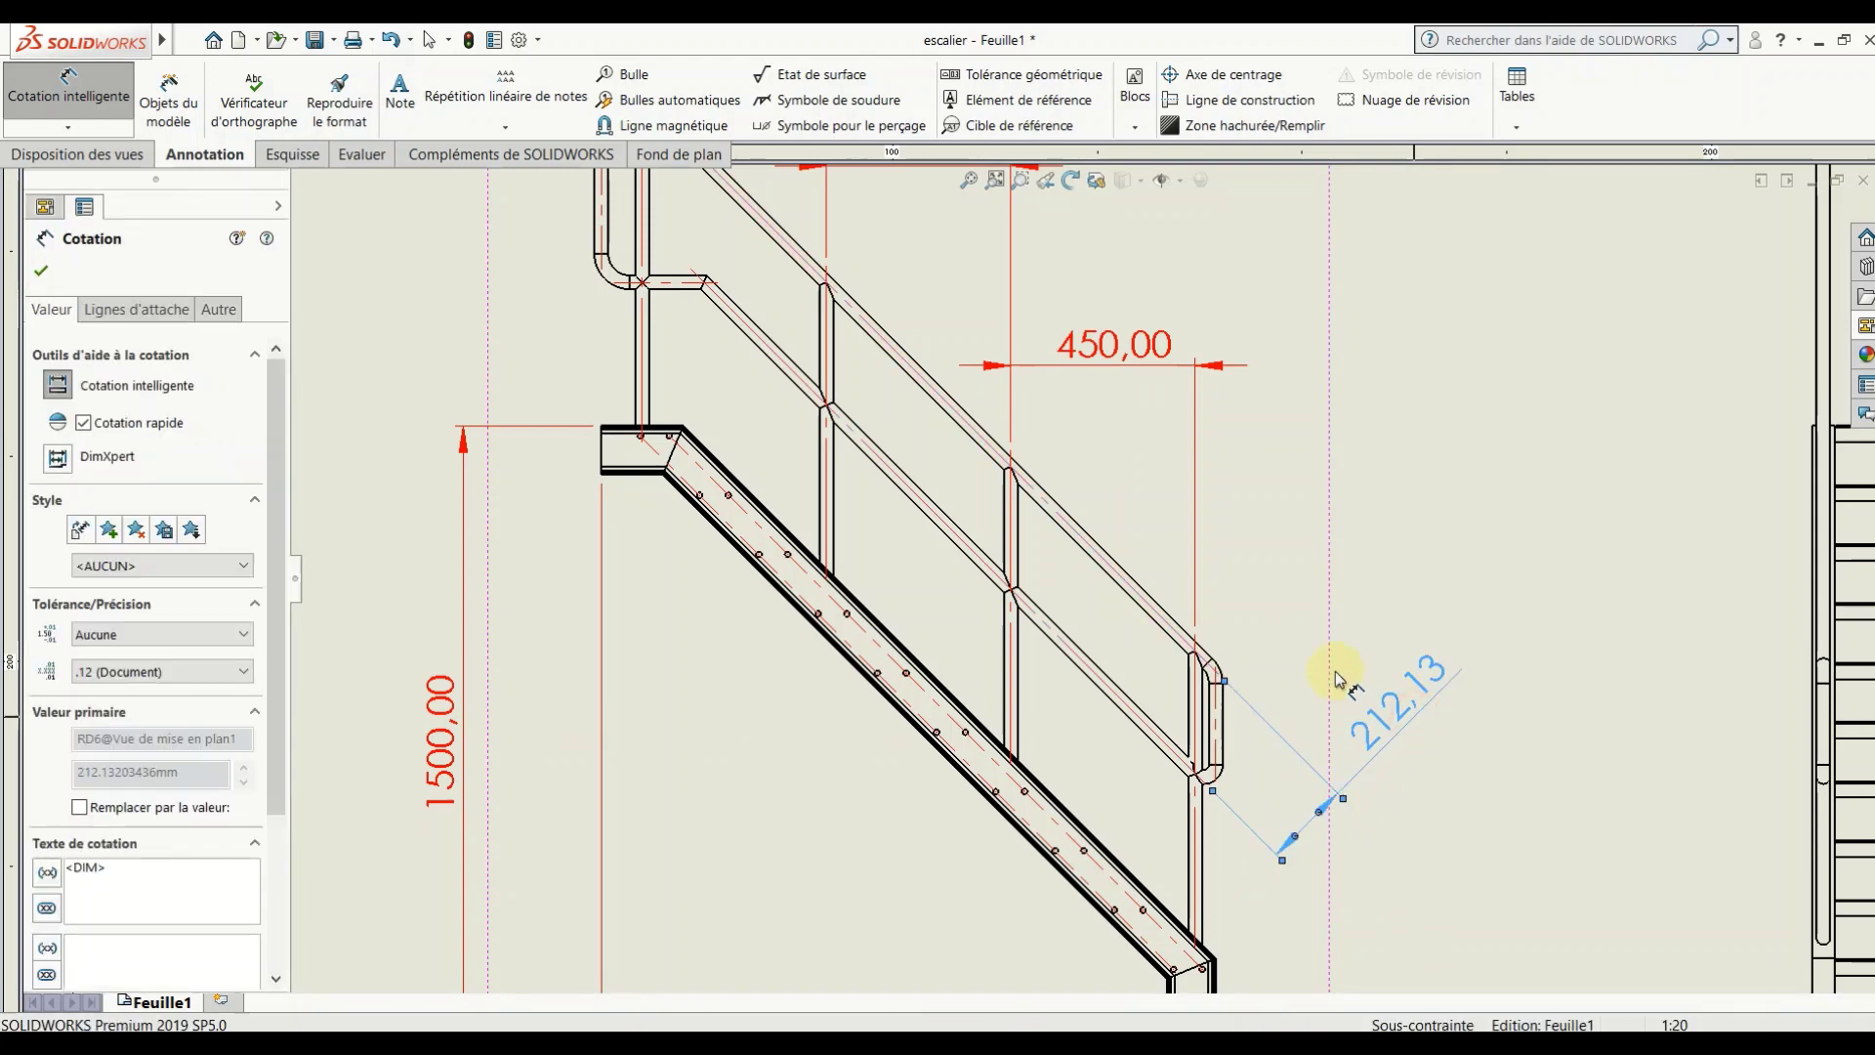
{"action": "key", "text": "z"}
{"action": "left_click", "coordinate": [1318, 787]}
{"action": "scroll", "coordinate": [1122, 670], "scroll_direction": "down", "scroll_amount": 3}
{"action": "scroll", "coordinate": [1114, 615], "scroll_direction": "down", "scroll_amount": 2}
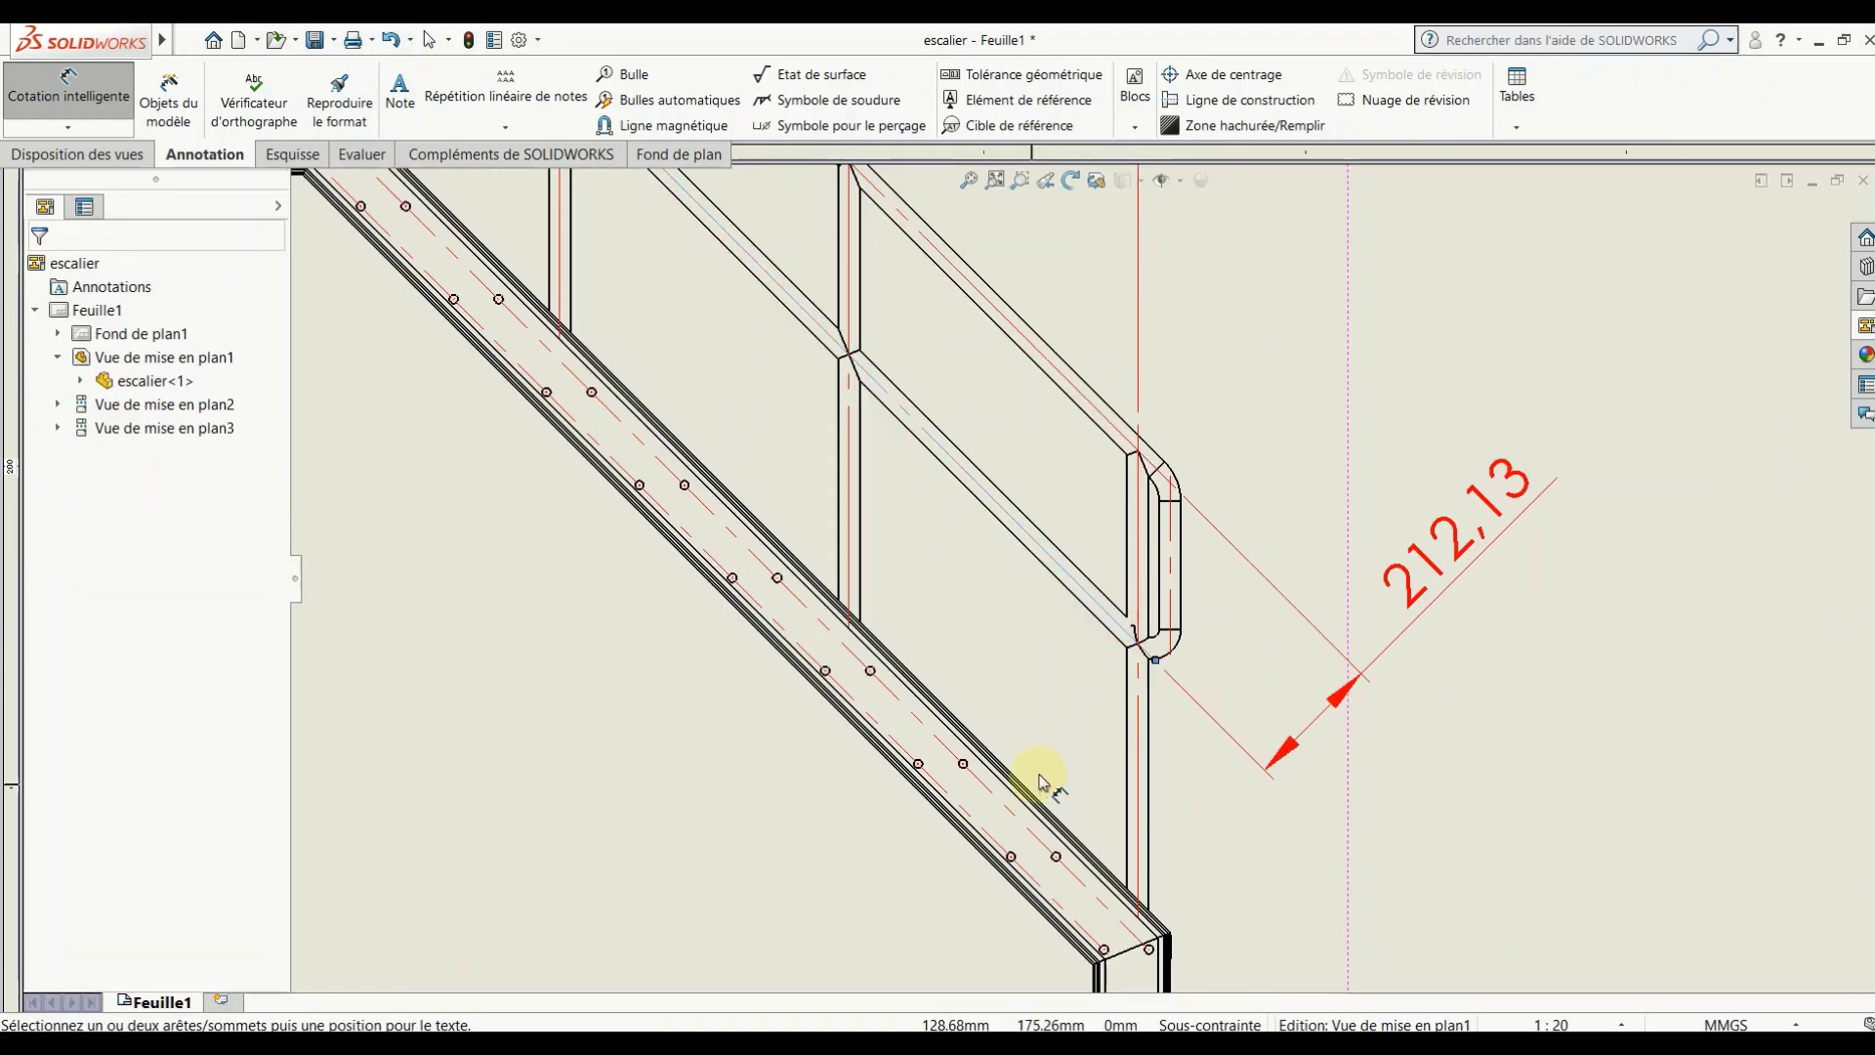
{"action": "scroll", "coordinate": [1041, 782], "scroll_direction": "down", "scroll_amount": 2}
{"action": "scroll", "coordinate": [1094, 735], "scroll_direction": "down", "scroll_amount": 2}
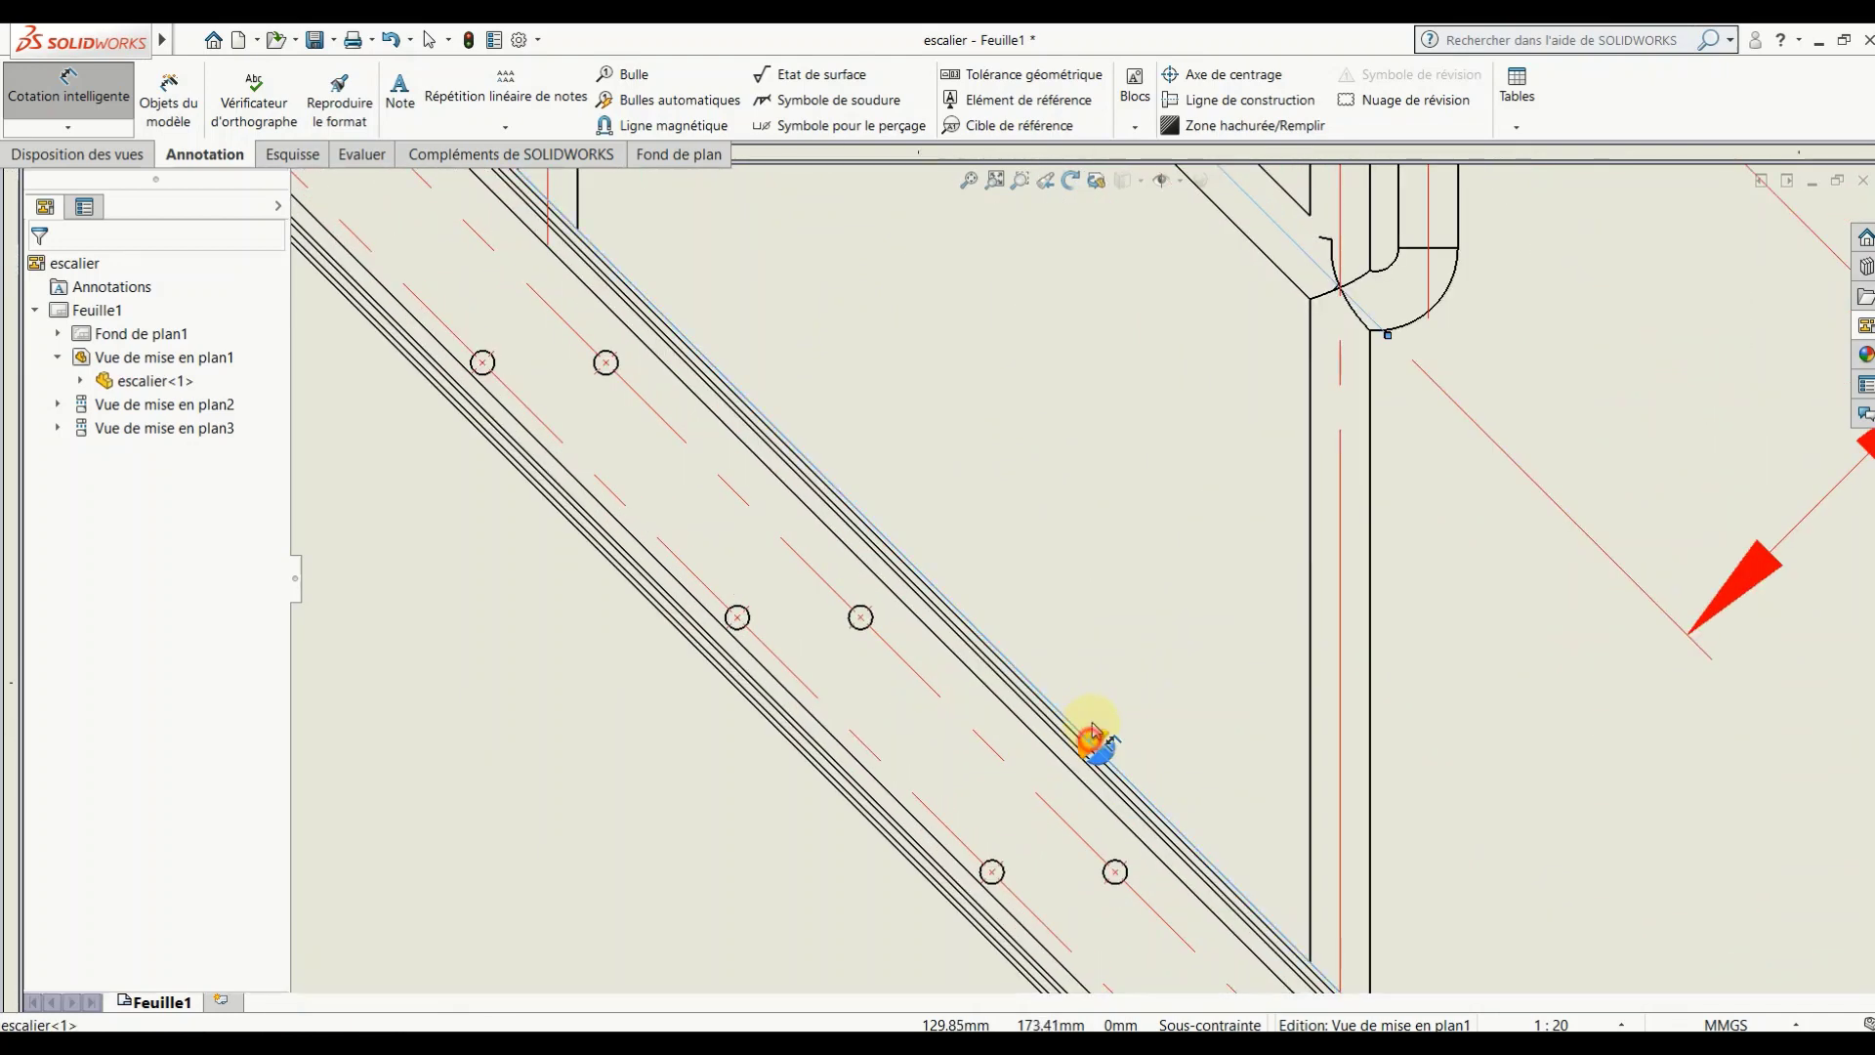
Step: Add the 282,84 diagonal dimension from the stringer edge at the lower end
{"action": "left_click", "coordinate": [1093, 735]}
{"action": "scroll", "coordinate": [1172, 674], "scroll_direction": "up", "scroll_amount": 3}
{"action": "scroll", "coordinate": [1270, 673], "scroll_direction": "up", "scroll_amount": 2}
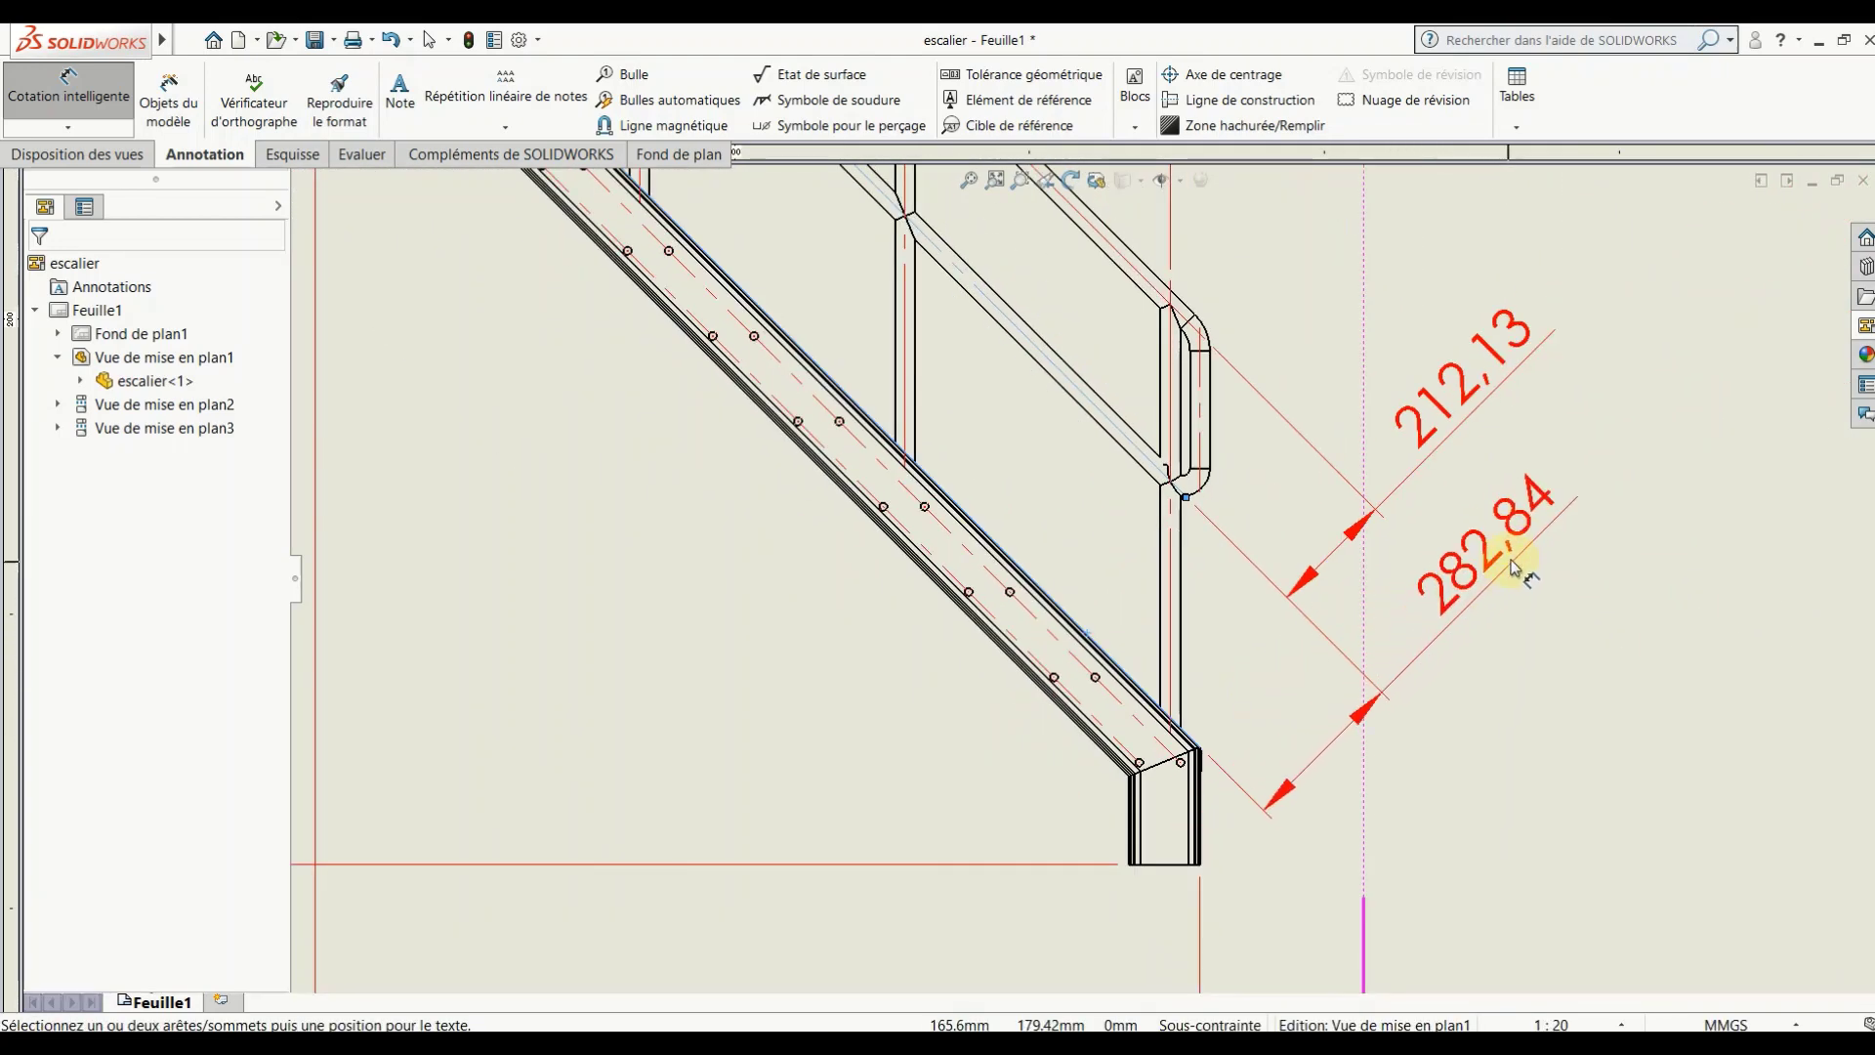
{"action": "left_click", "coordinate": [1513, 569]}
{"action": "scroll", "coordinate": [1445, 654], "scroll_direction": "up", "scroll_amount": 3}
{"action": "scroll", "coordinate": [1328, 672], "scroll_direction": "up", "scroll_amount": 1}
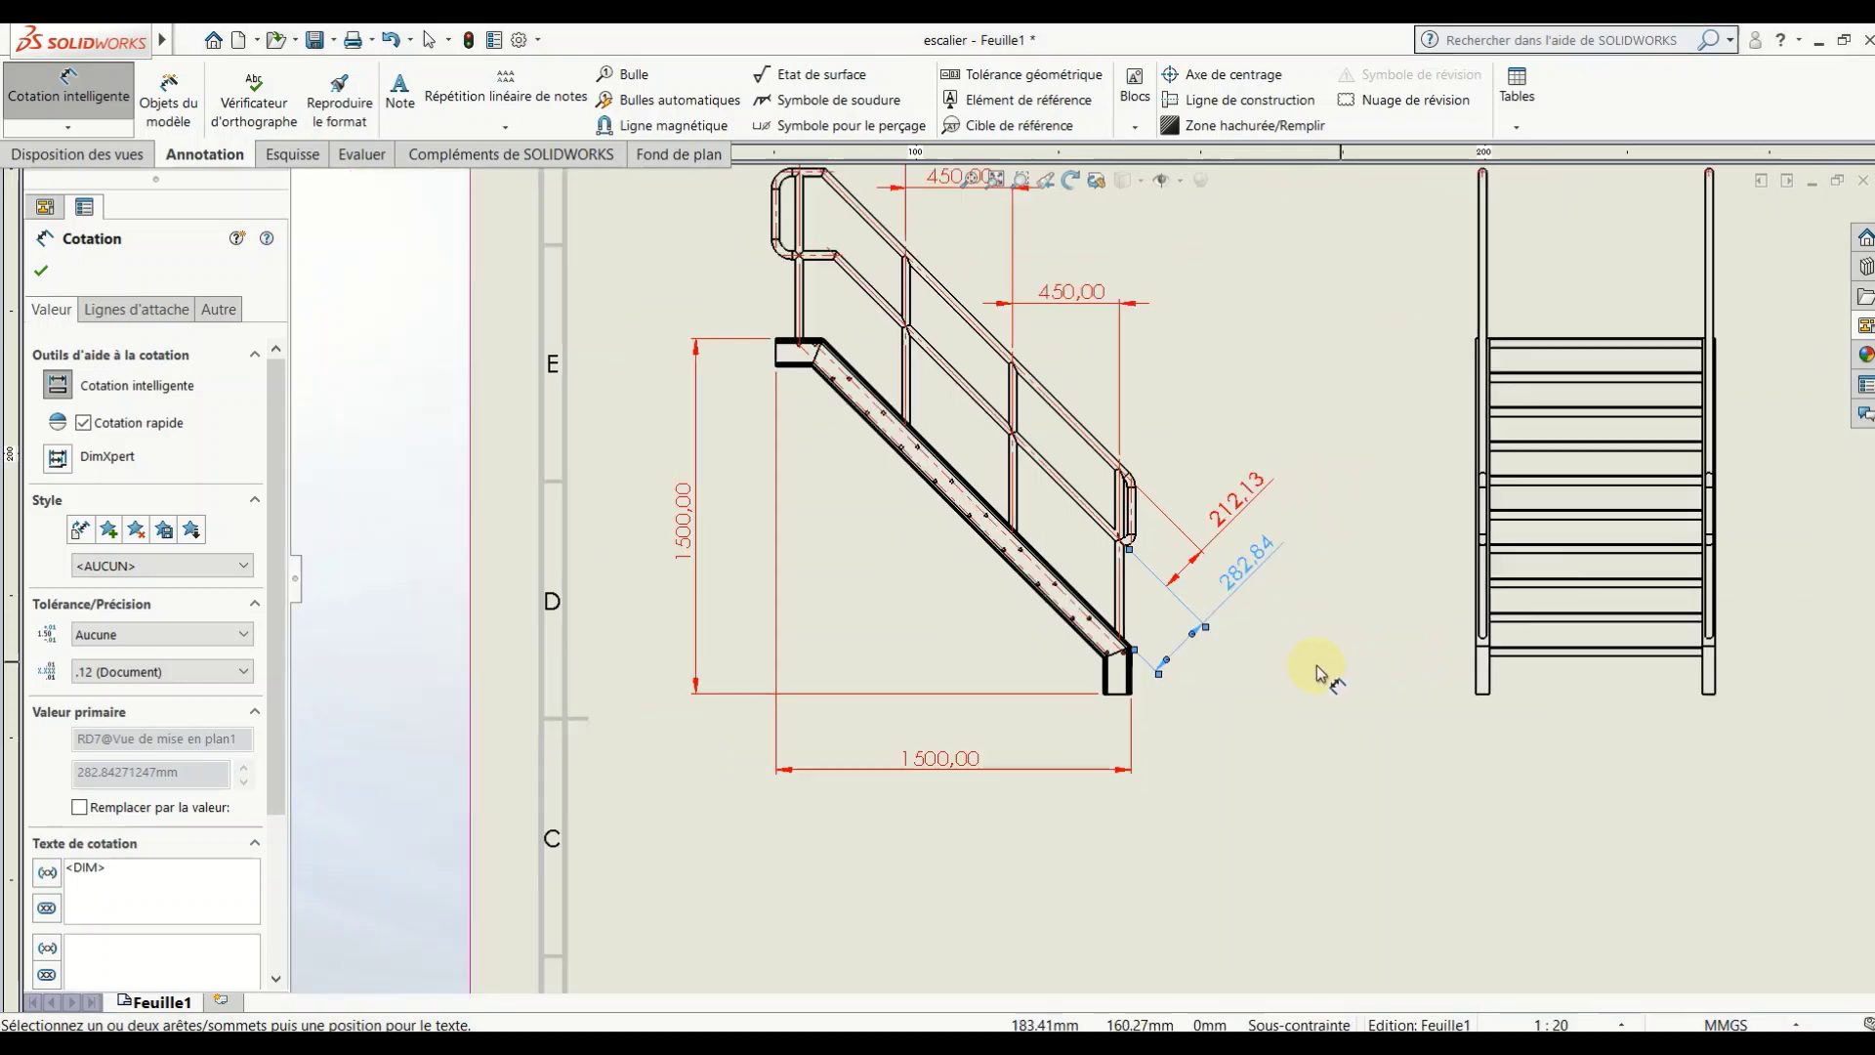
{"action": "scroll", "coordinate": [1351, 689], "scroll_direction": "up", "scroll_amount": 1}
{"action": "left_click", "coordinate": [1434, 738]}
{"action": "scroll", "coordinate": [1433, 683], "scroll_direction": "down", "scroll_amount": 3}
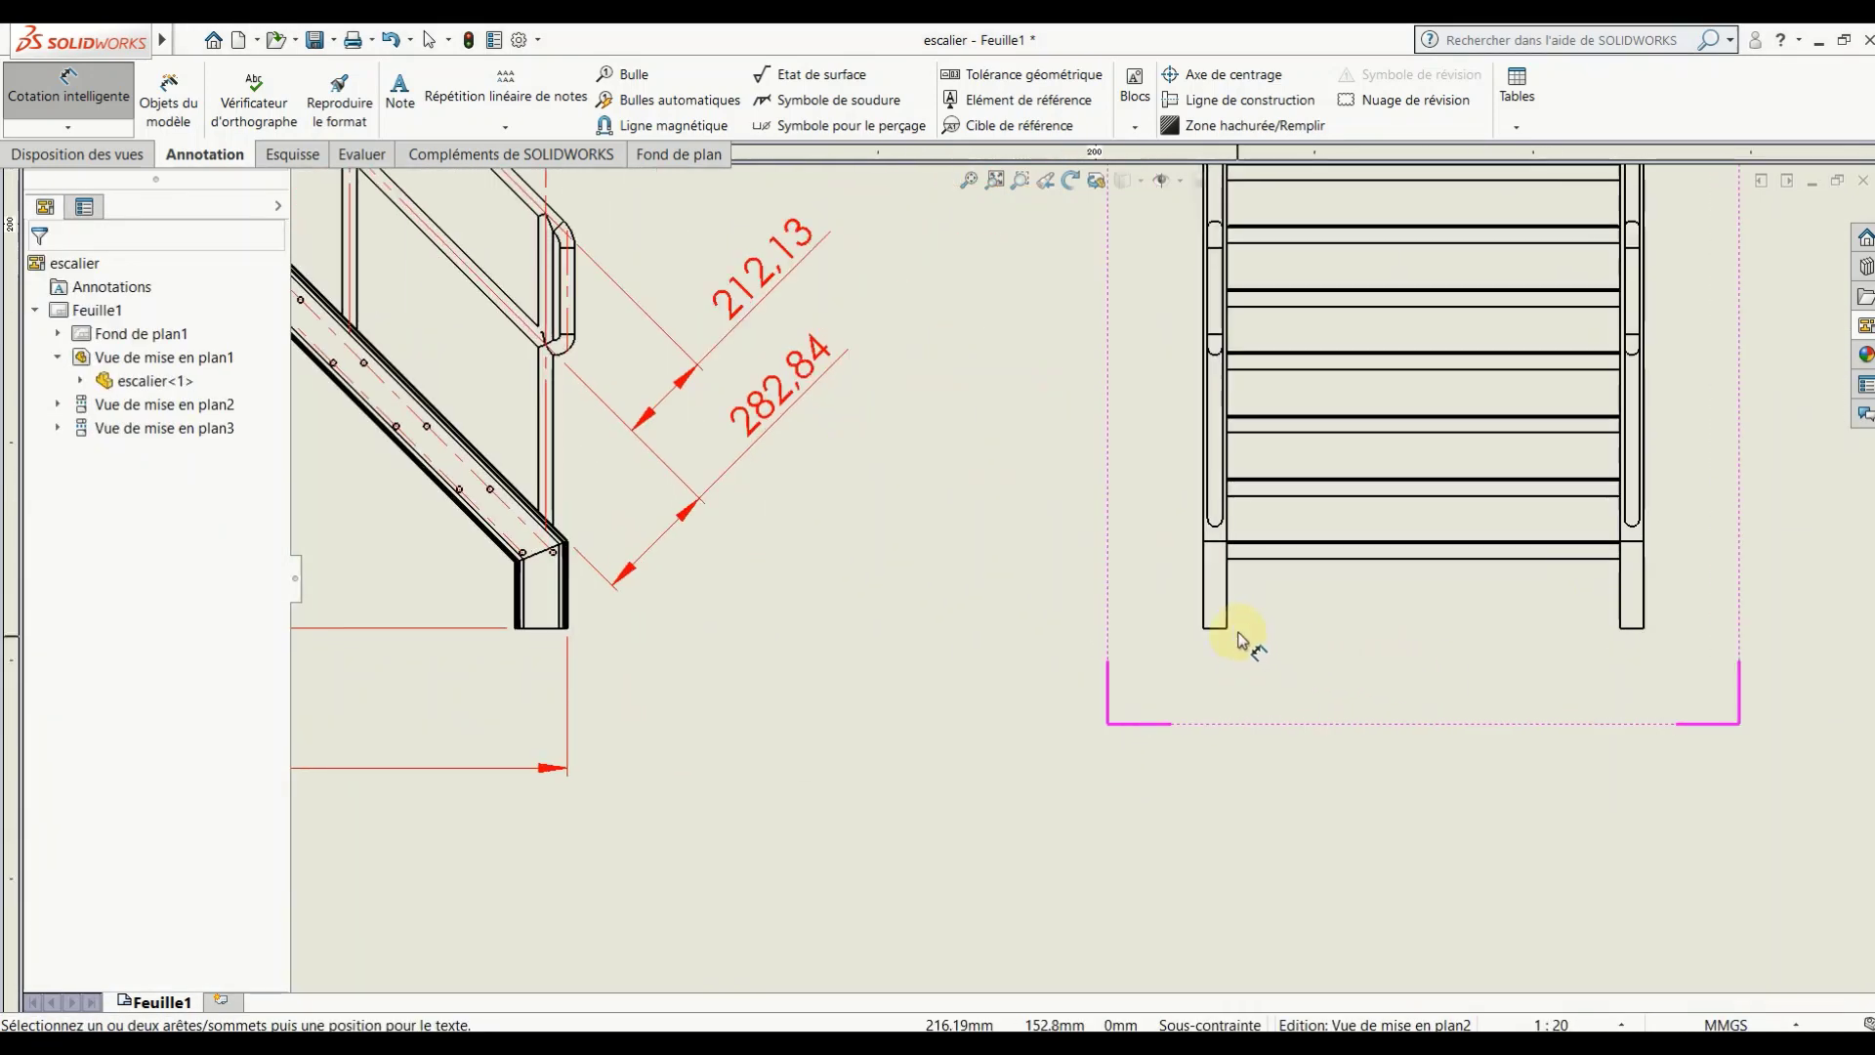
{"action": "scroll", "coordinate": [1123, 594], "scroll_direction": "up", "scroll_amount": 2}
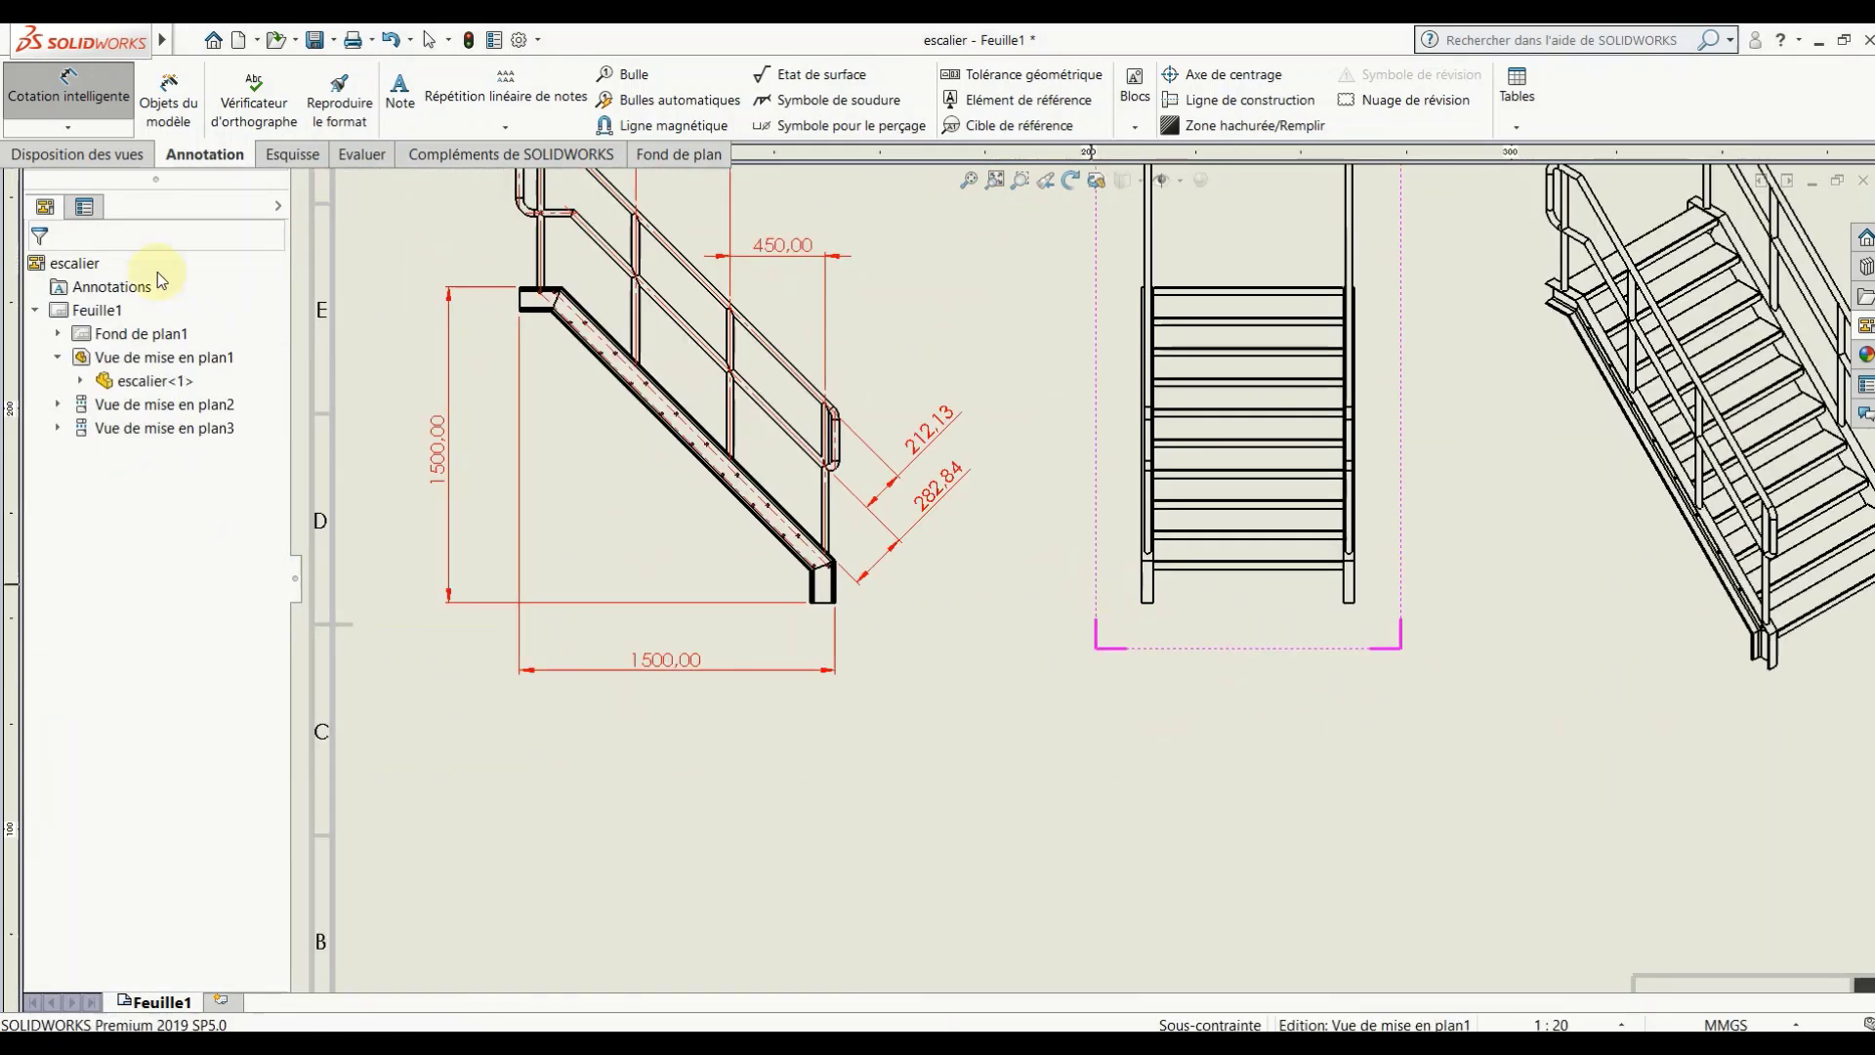
Step: Add centre lines through the left and right leg slots of the front view
{"action": "left_click", "coordinate": [1194, 99]}
{"action": "scroll", "coordinate": [1163, 537], "scroll_direction": "down", "scroll_amount": 2}
{"action": "left_click", "coordinate": [1138, 607]}
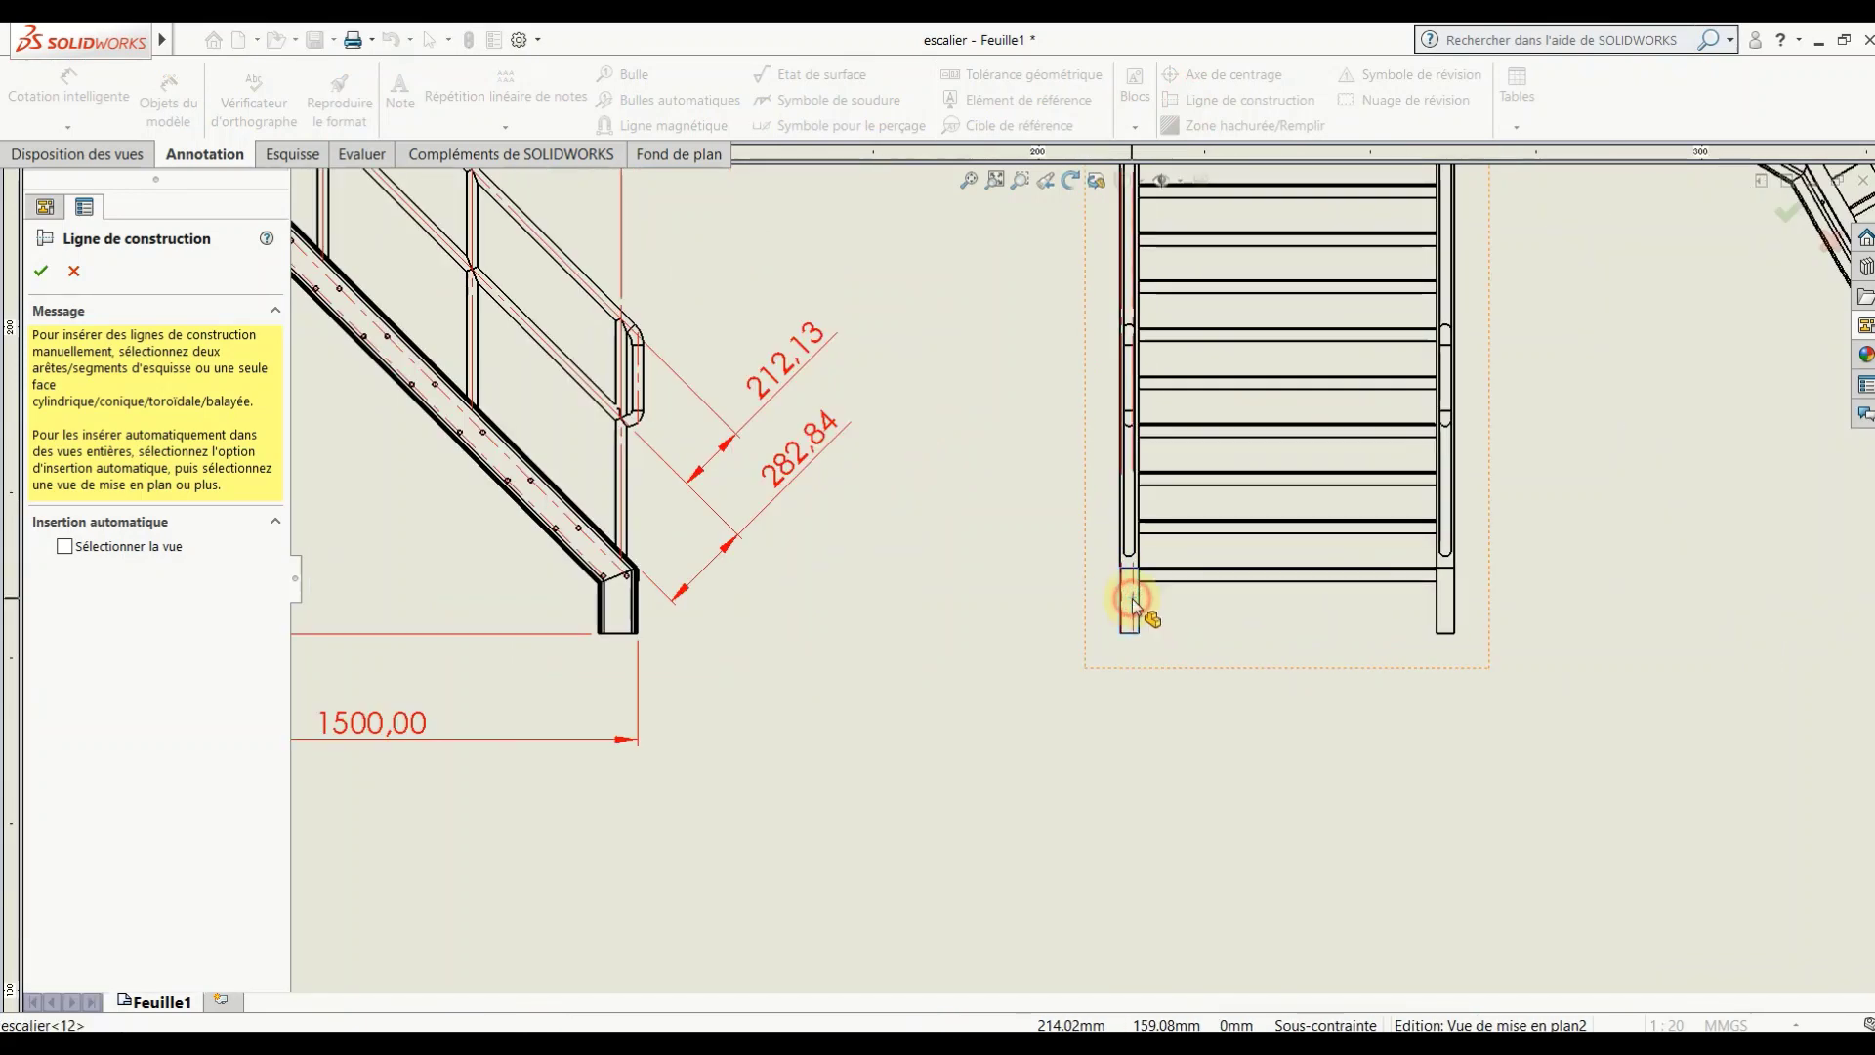
{"action": "scroll", "coordinate": [1121, 594], "scroll_direction": "down", "scroll_amount": 2}
{"action": "scroll", "coordinate": [1095, 506], "scroll_direction": "down", "scroll_amount": 2}
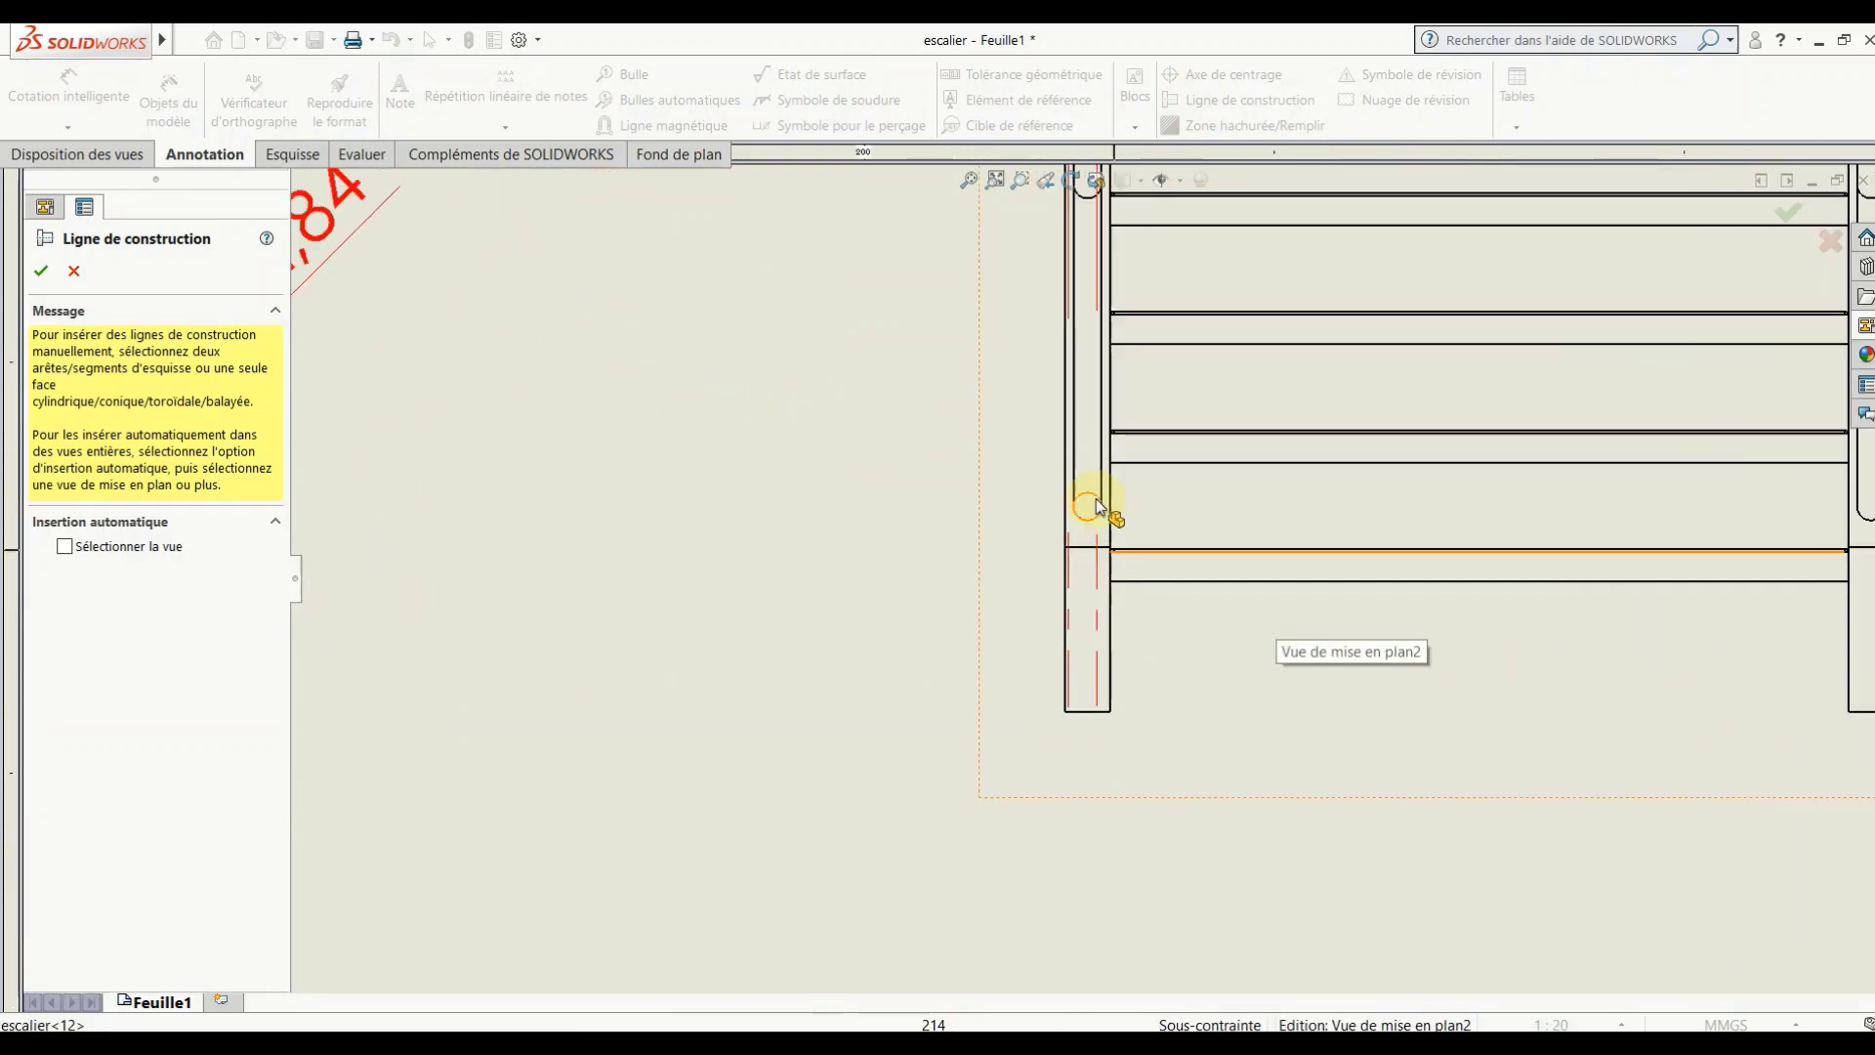
{"action": "left_click", "coordinate": [1084, 420]}
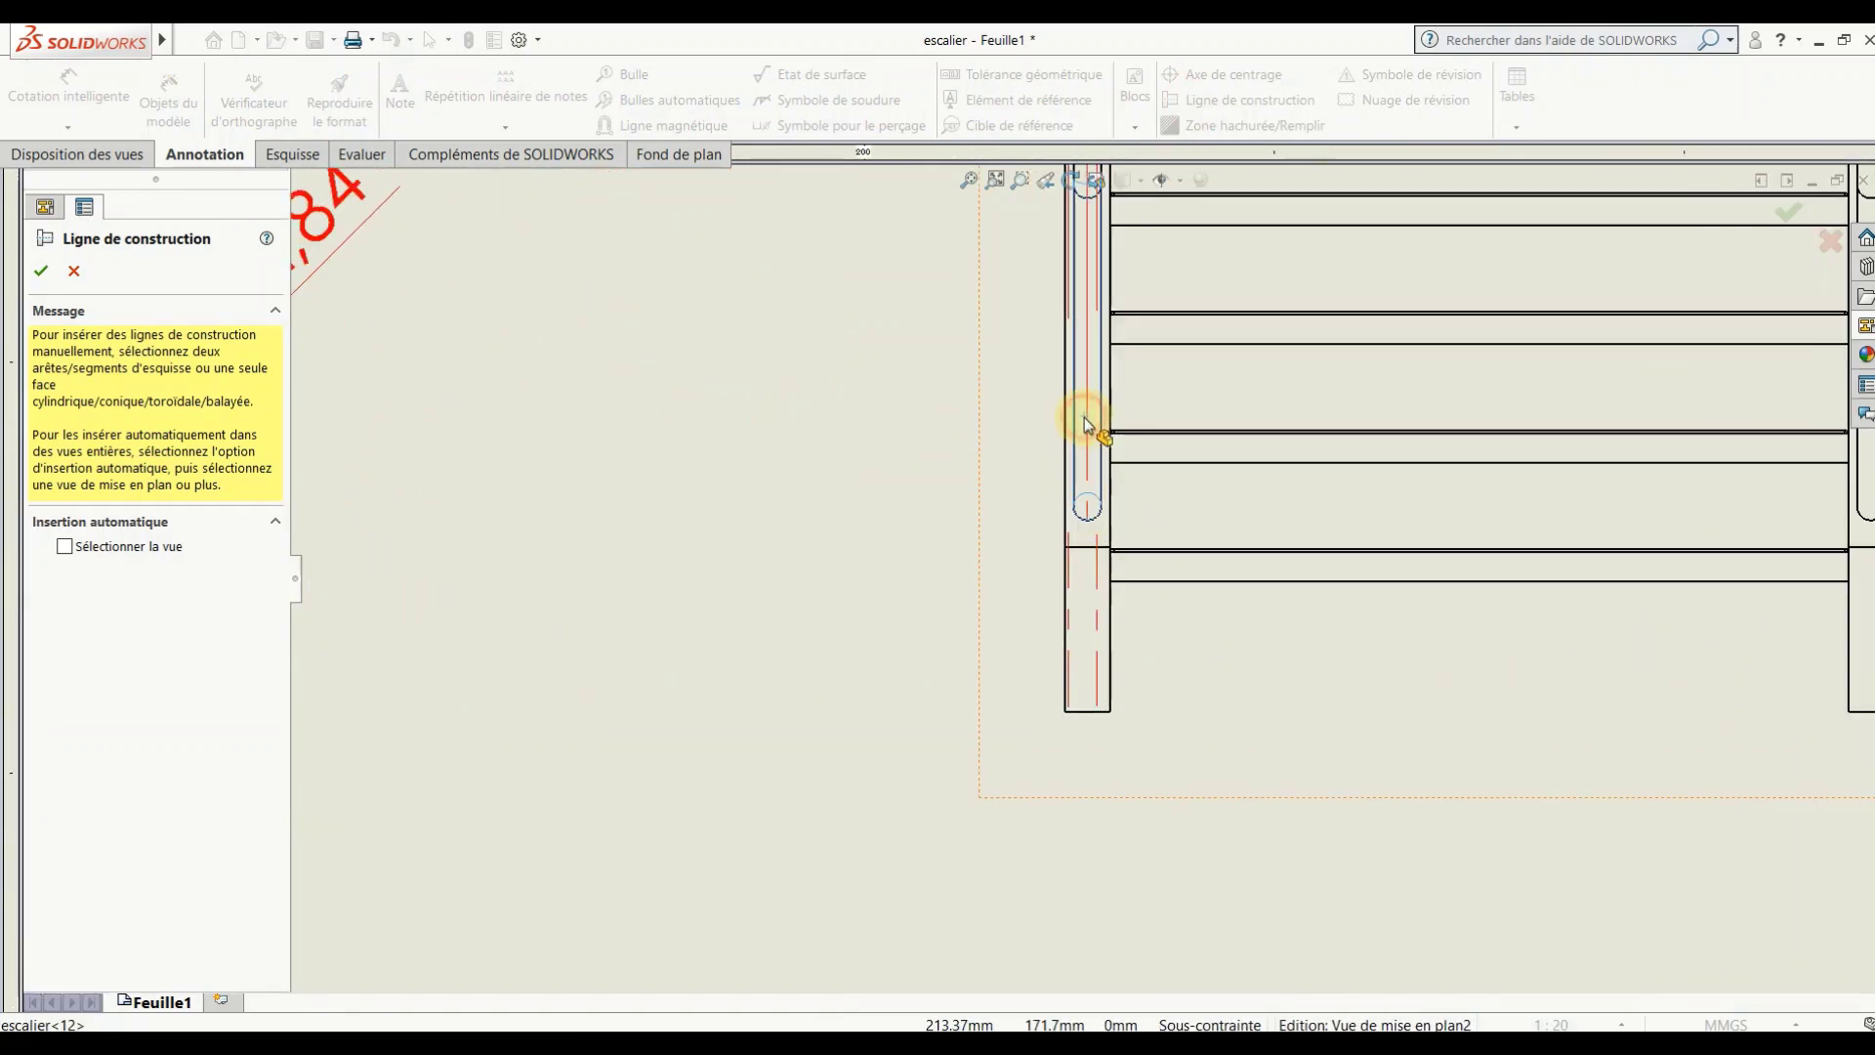
{"action": "scroll", "coordinate": [1485, 489], "scroll_direction": "up", "scroll_amount": 3}
{"action": "scroll", "coordinate": [1394, 490], "scroll_direction": "down", "scroll_amount": 2}
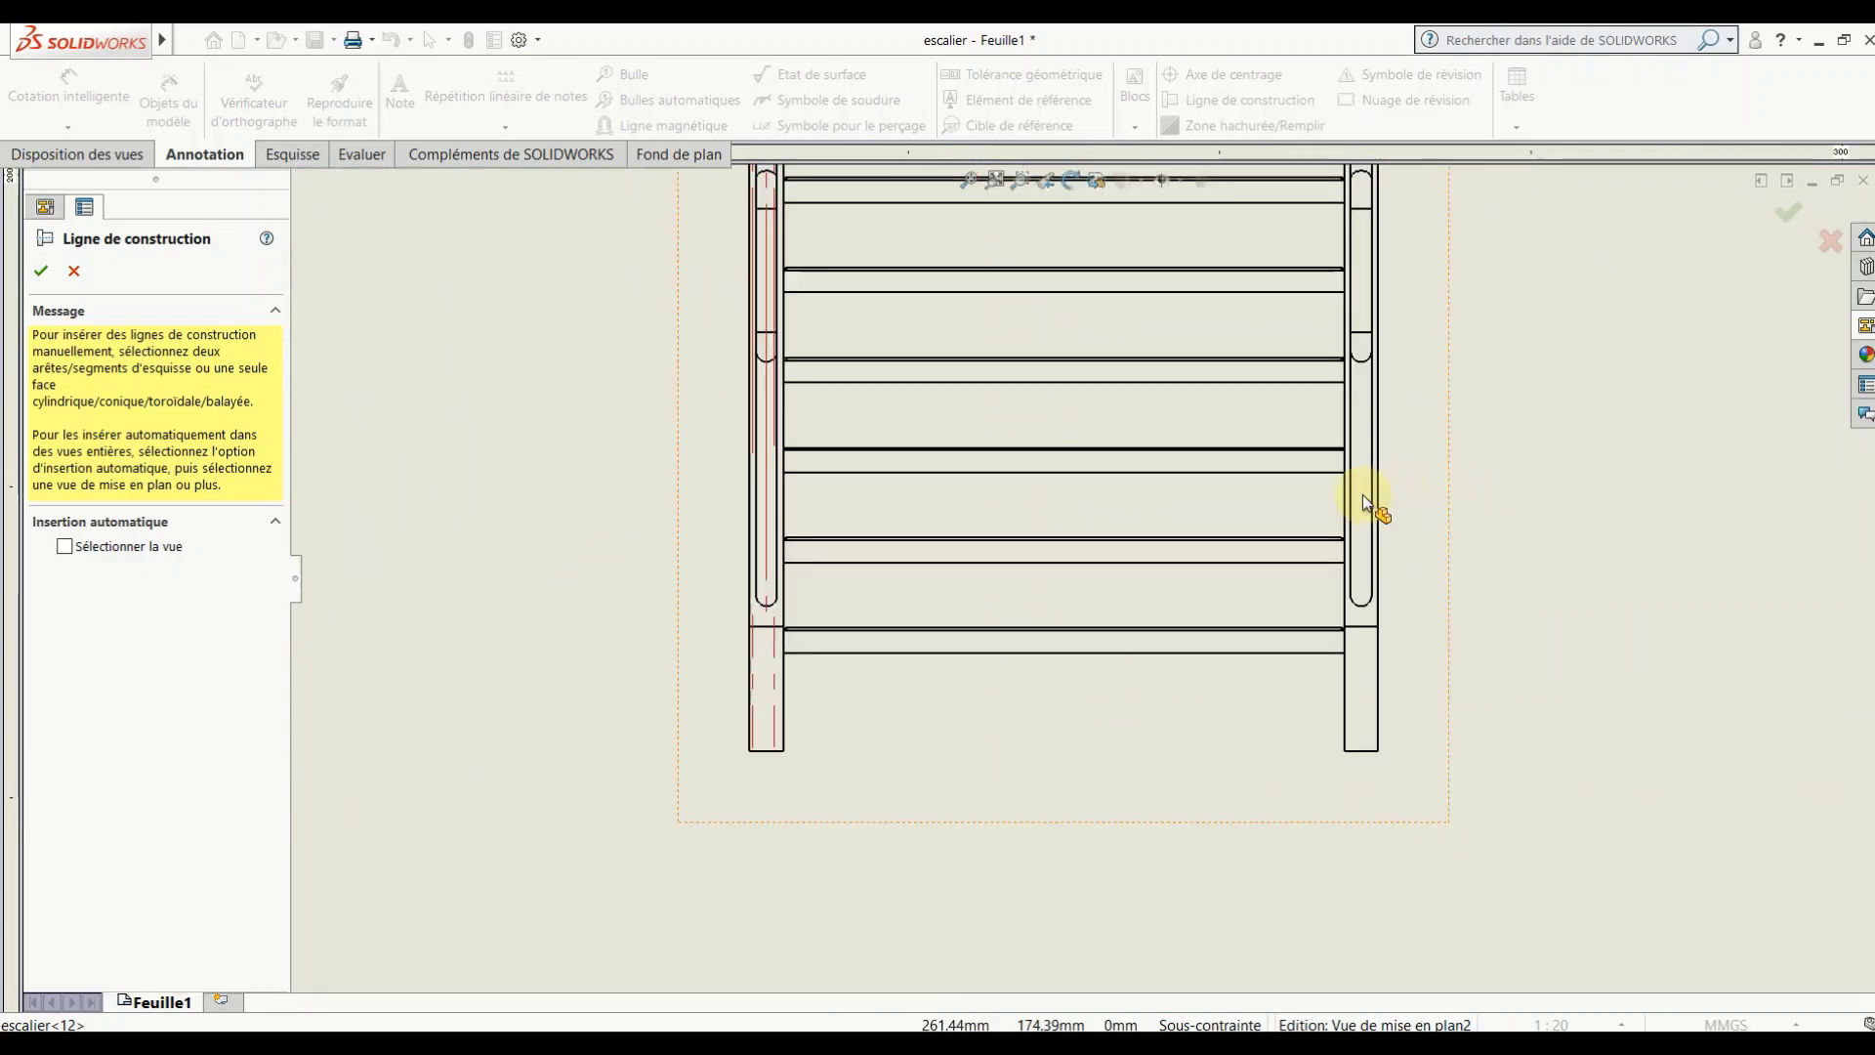
{"action": "left_click", "coordinate": [1363, 494]}
{"action": "scroll", "coordinate": [1445, 578], "scroll_direction": "up", "scroll_amount": 2}
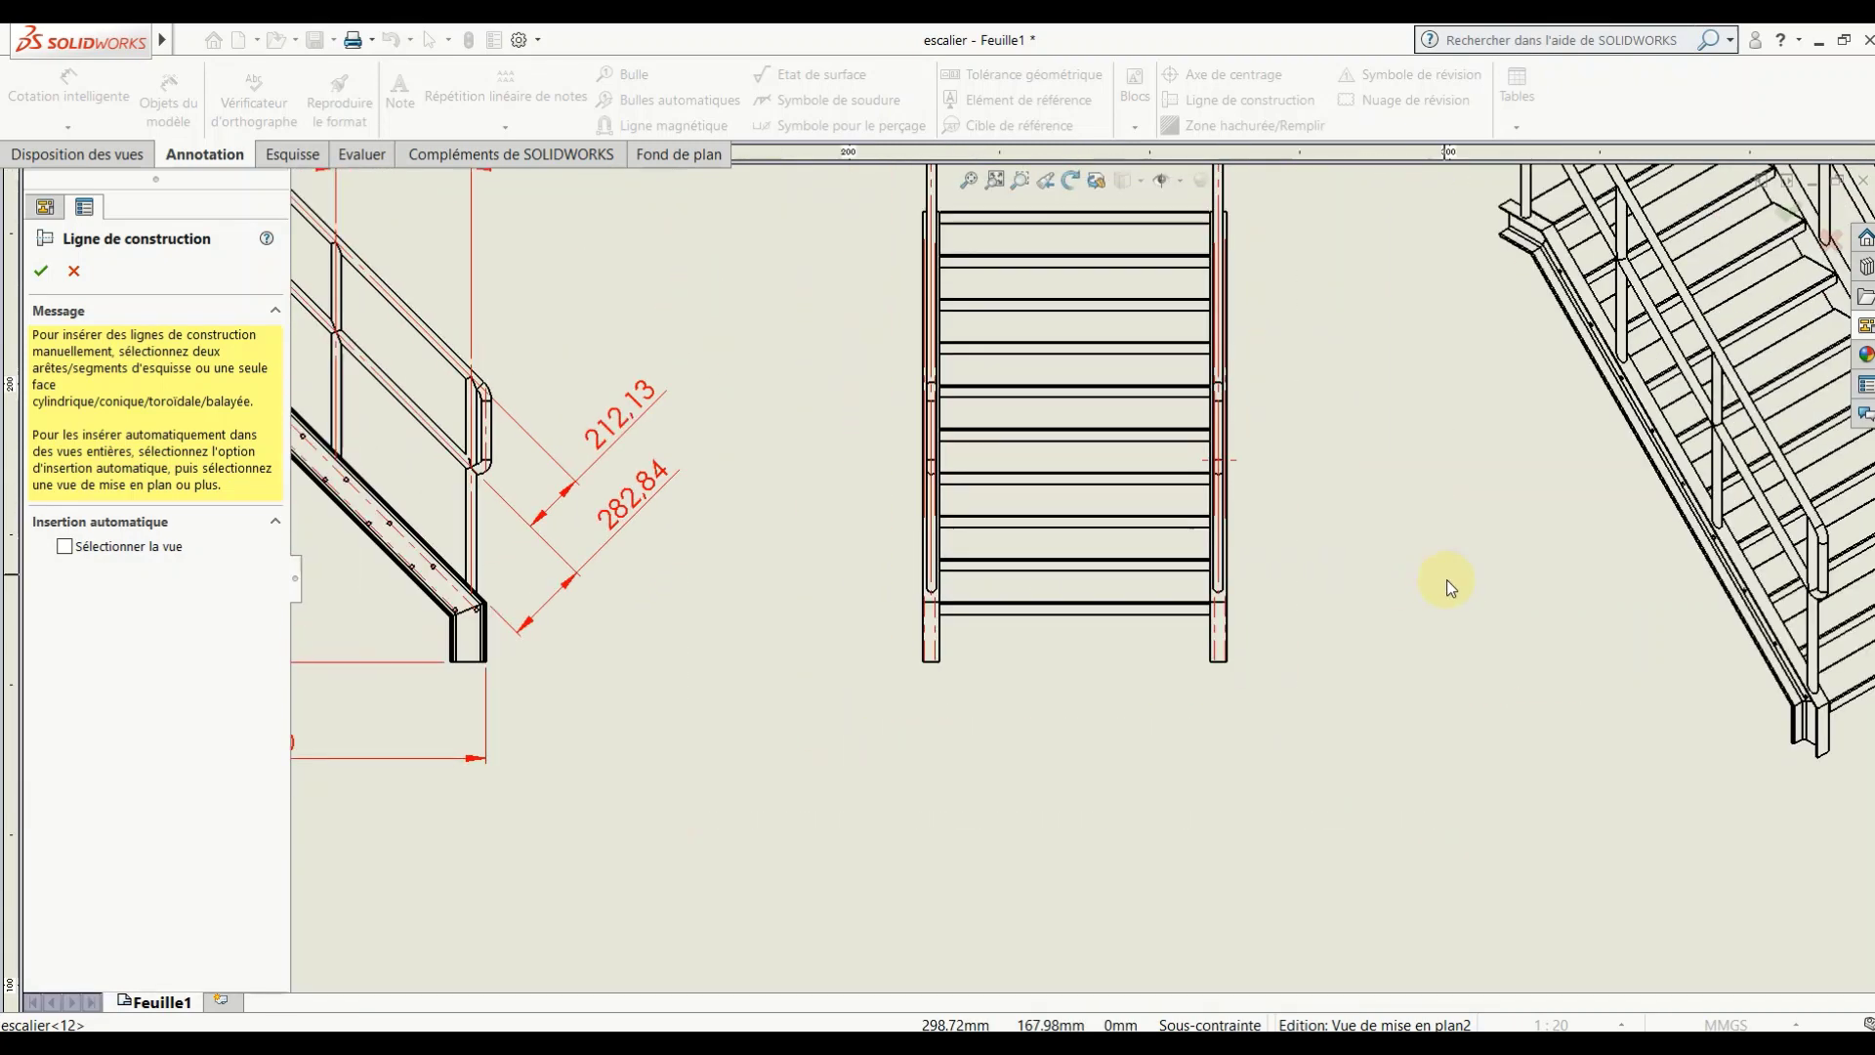
{"action": "left_click", "coordinate": [41, 270]}
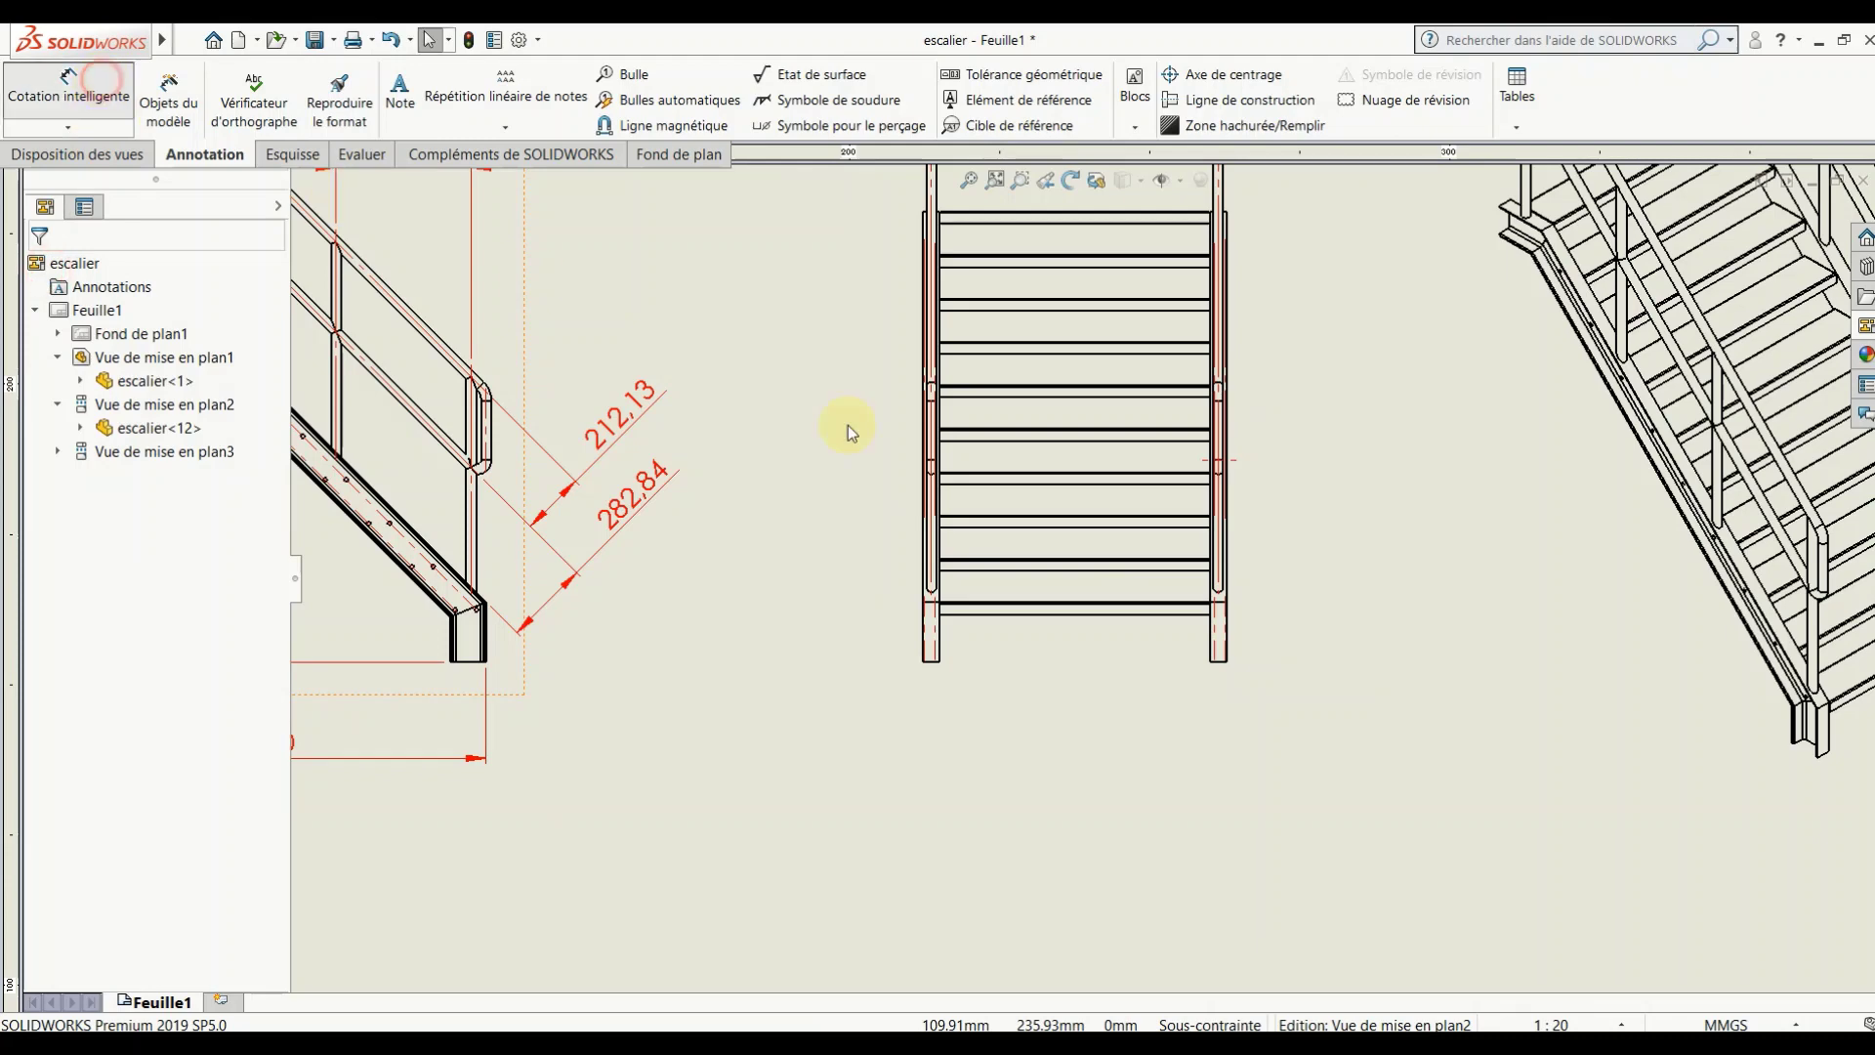
{"action": "key", "text": "d"}
{"action": "scroll", "coordinate": [848, 425], "scroll_direction": "down", "scroll_amount": 3}
Step: Dimension the 955,00 distance between the two leg slot centre lines, placed below the front view
{"action": "scroll", "coordinate": [963, 556], "scroll_direction": "down", "scroll_amount": 2}
{"action": "left_click", "coordinate": [989, 583]}
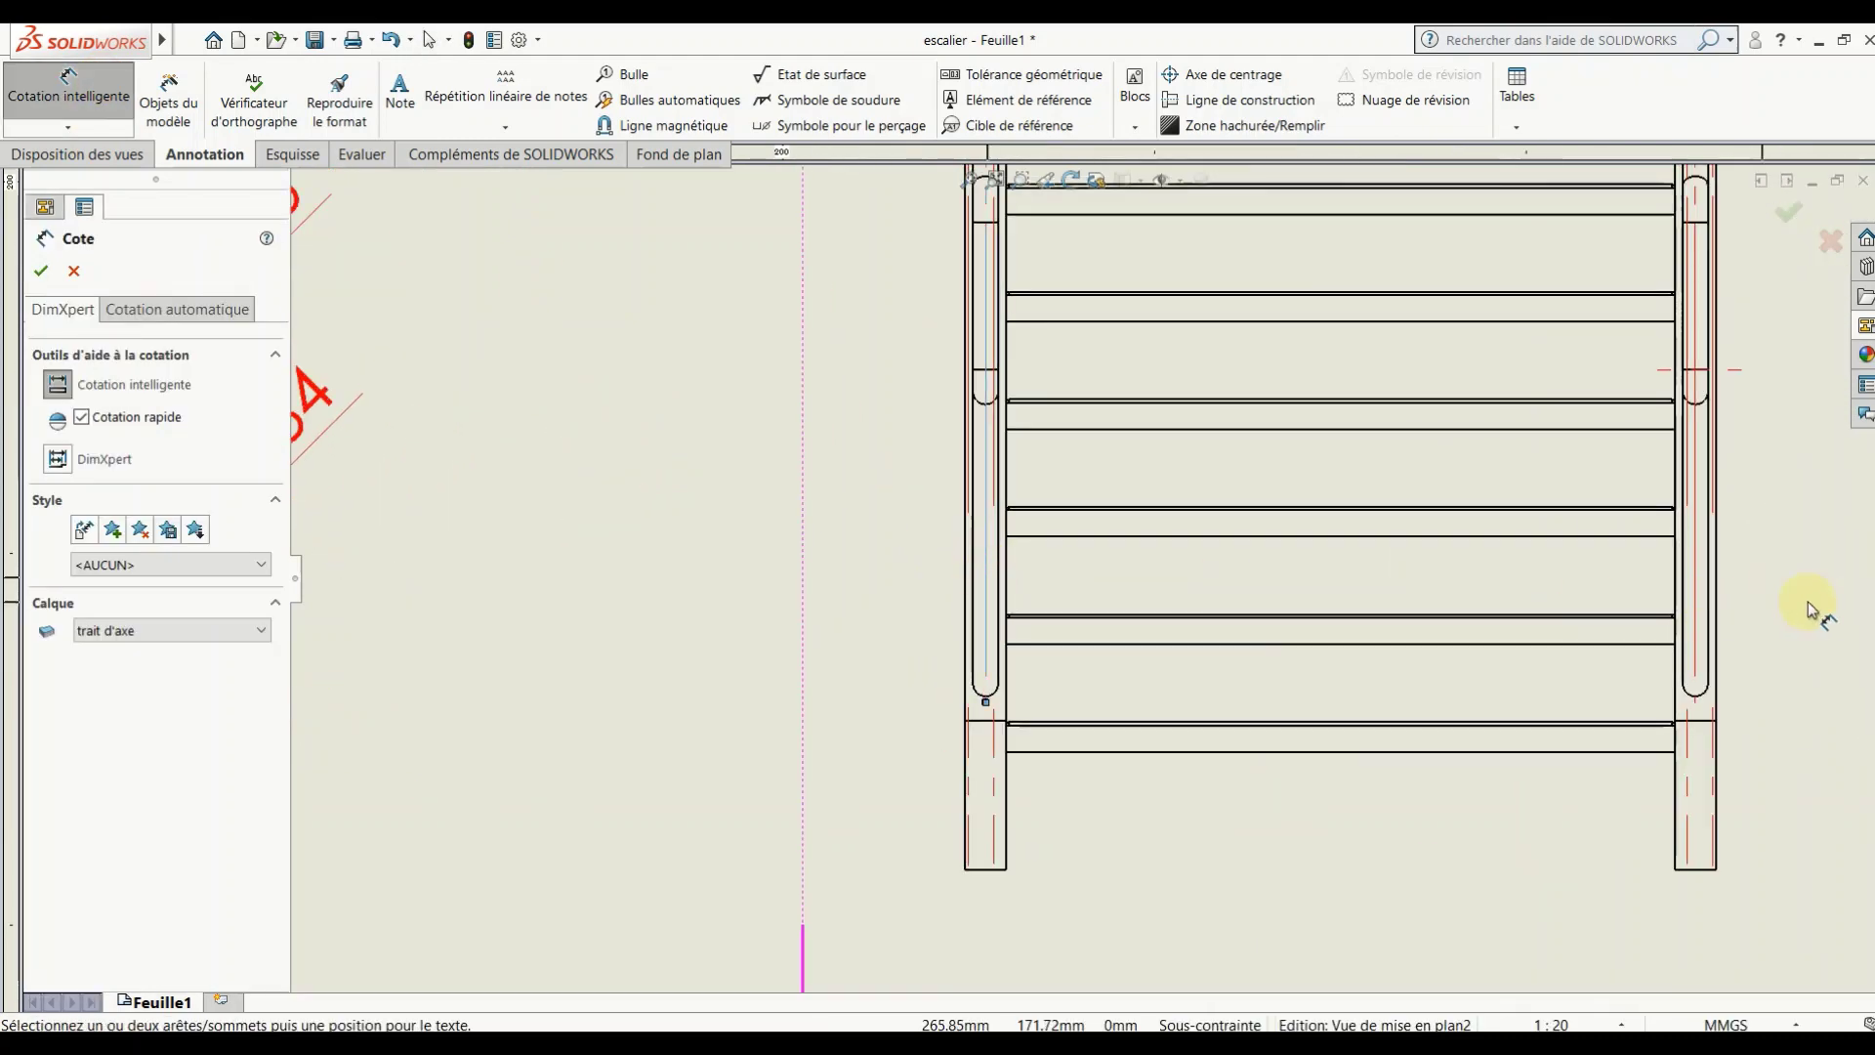
{"action": "left_click", "coordinate": [1697, 611]}
{"action": "scroll", "coordinate": [1465, 571], "scroll_direction": "up", "scroll_amount": 3}
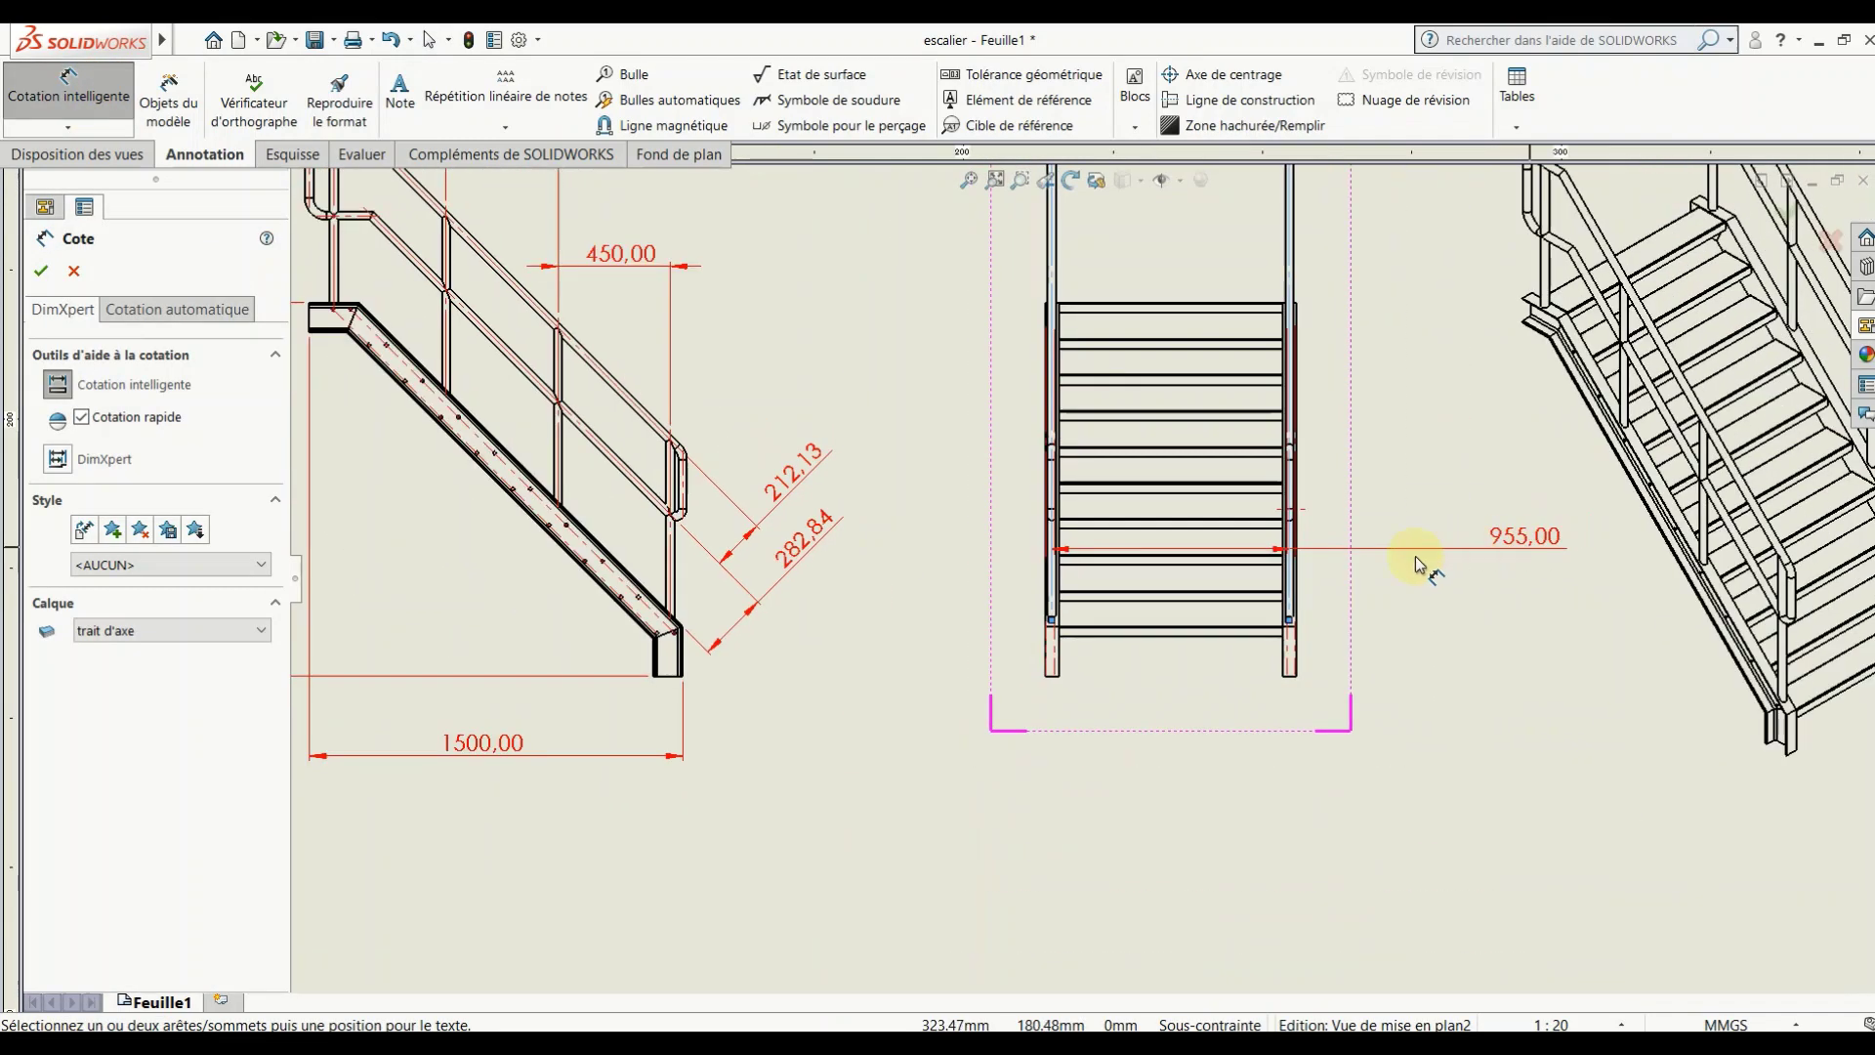
{"action": "scroll", "coordinate": [1269, 635], "scroll_direction": "up", "scroll_amount": 2}
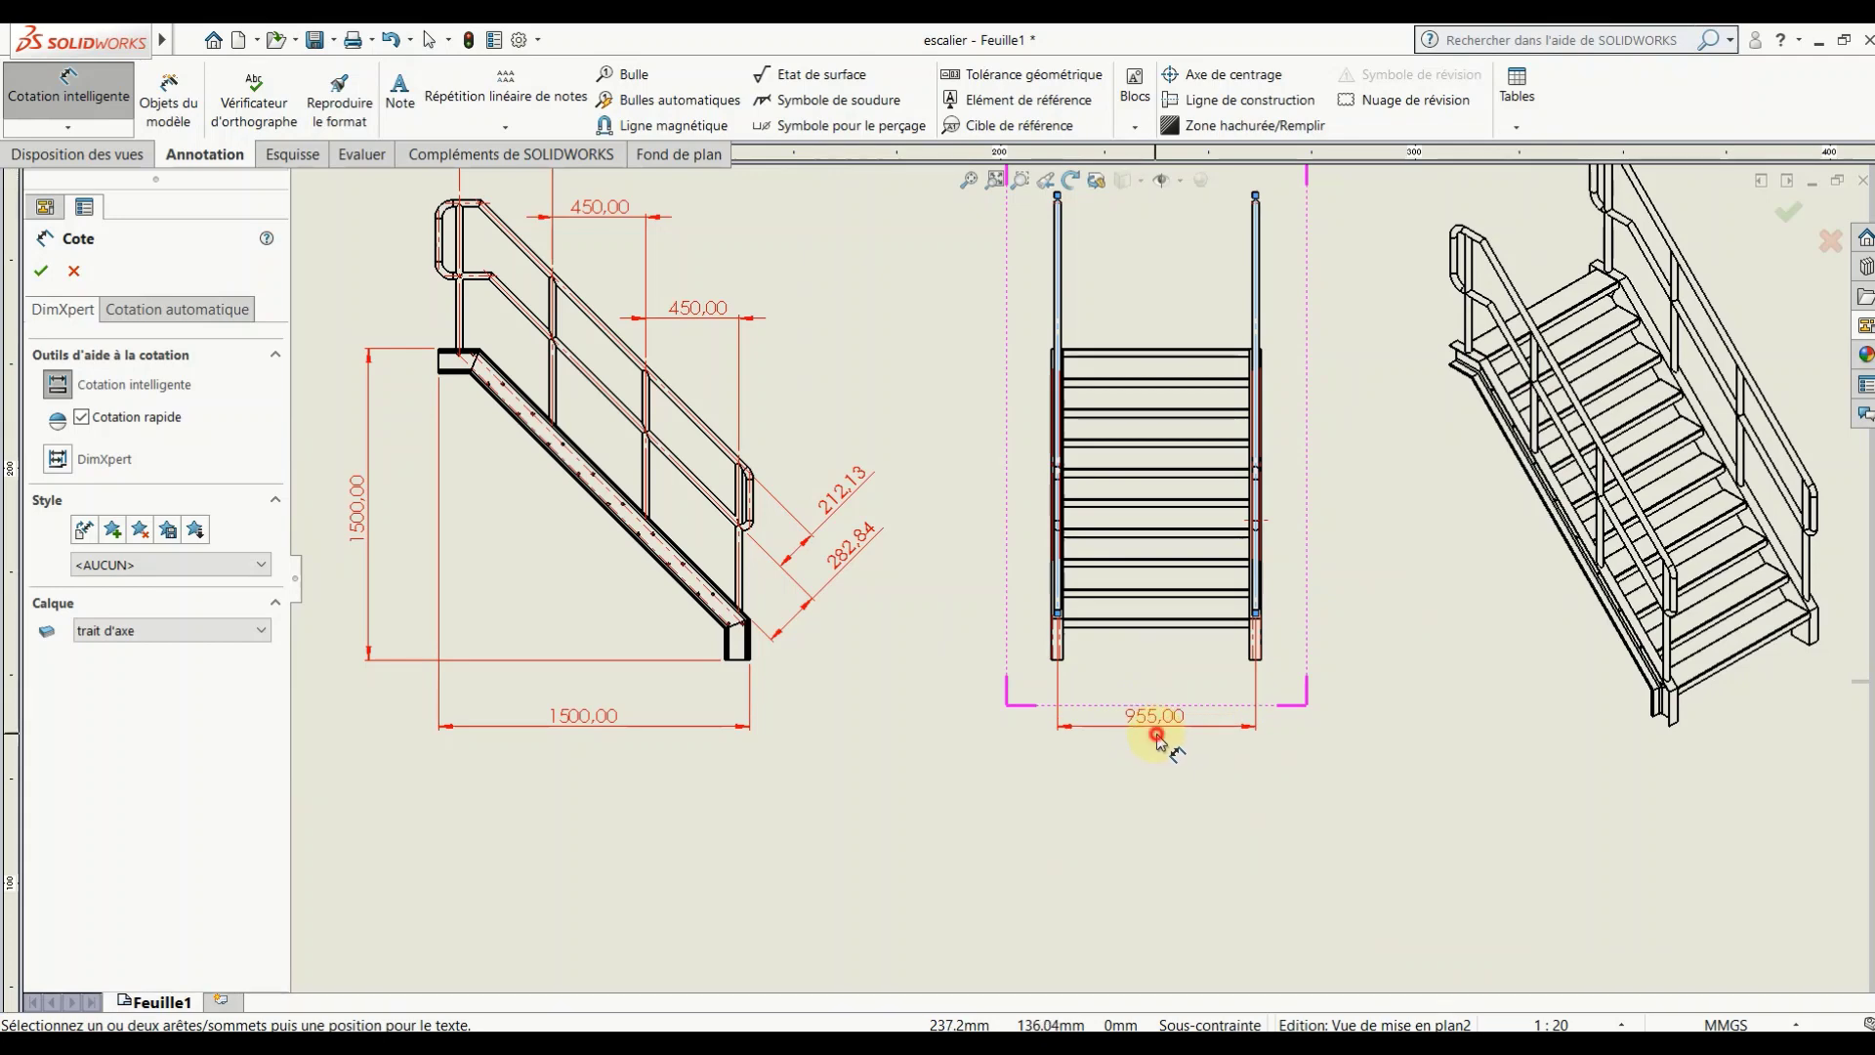
{"action": "left_click", "coordinate": [1148, 732]}
{"action": "scroll", "coordinate": [1413, 643], "scroll_direction": "up", "scroll_amount": 3}
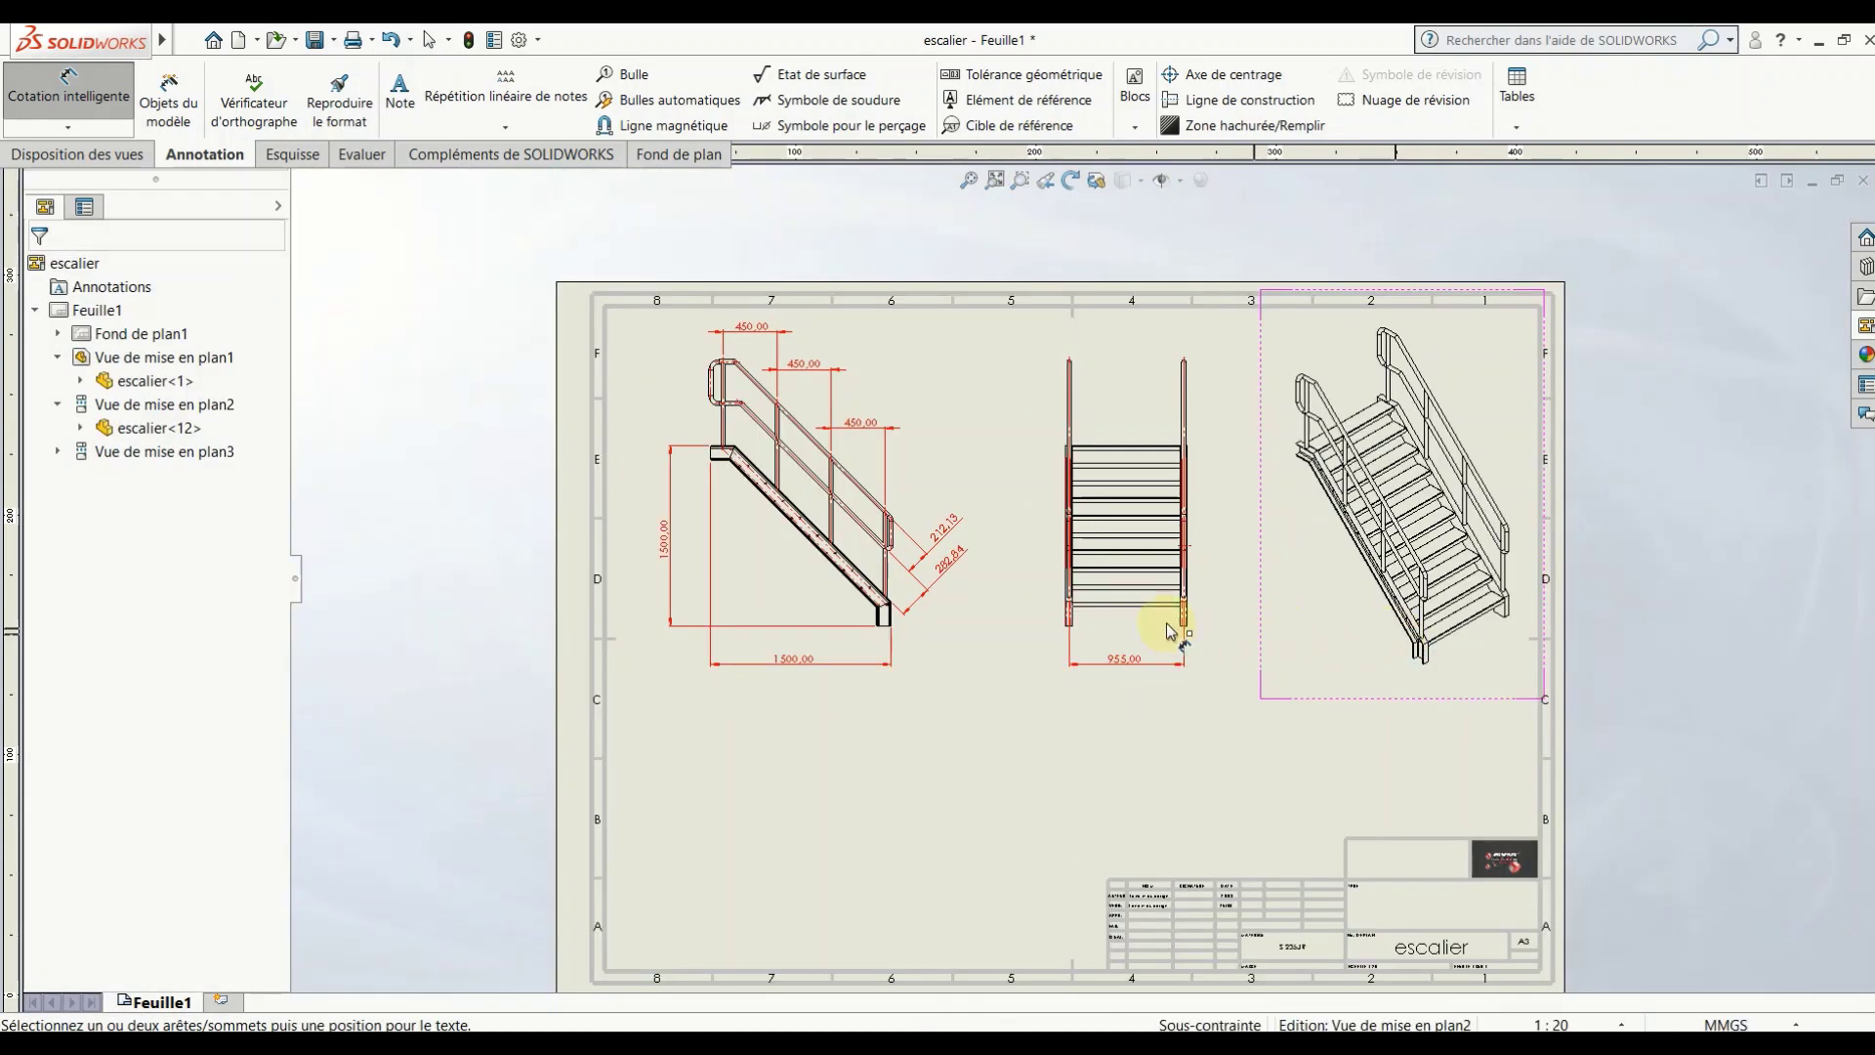
{"action": "scroll", "coordinate": [1162, 605], "scroll_direction": "up", "scroll_amount": 1}
{"action": "scroll", "coordinate": [1109, 548], "scroll_direction": "up", "scroll_amount": 1}
{"action": "scroll", "coordinate": [1130, 537], "scroll_direction": "down", "scroll_amount": 2}
{"action": "scroll", "coordinate": [1075, 498], "scroll_direction": "up", "scroll_amount": 1}
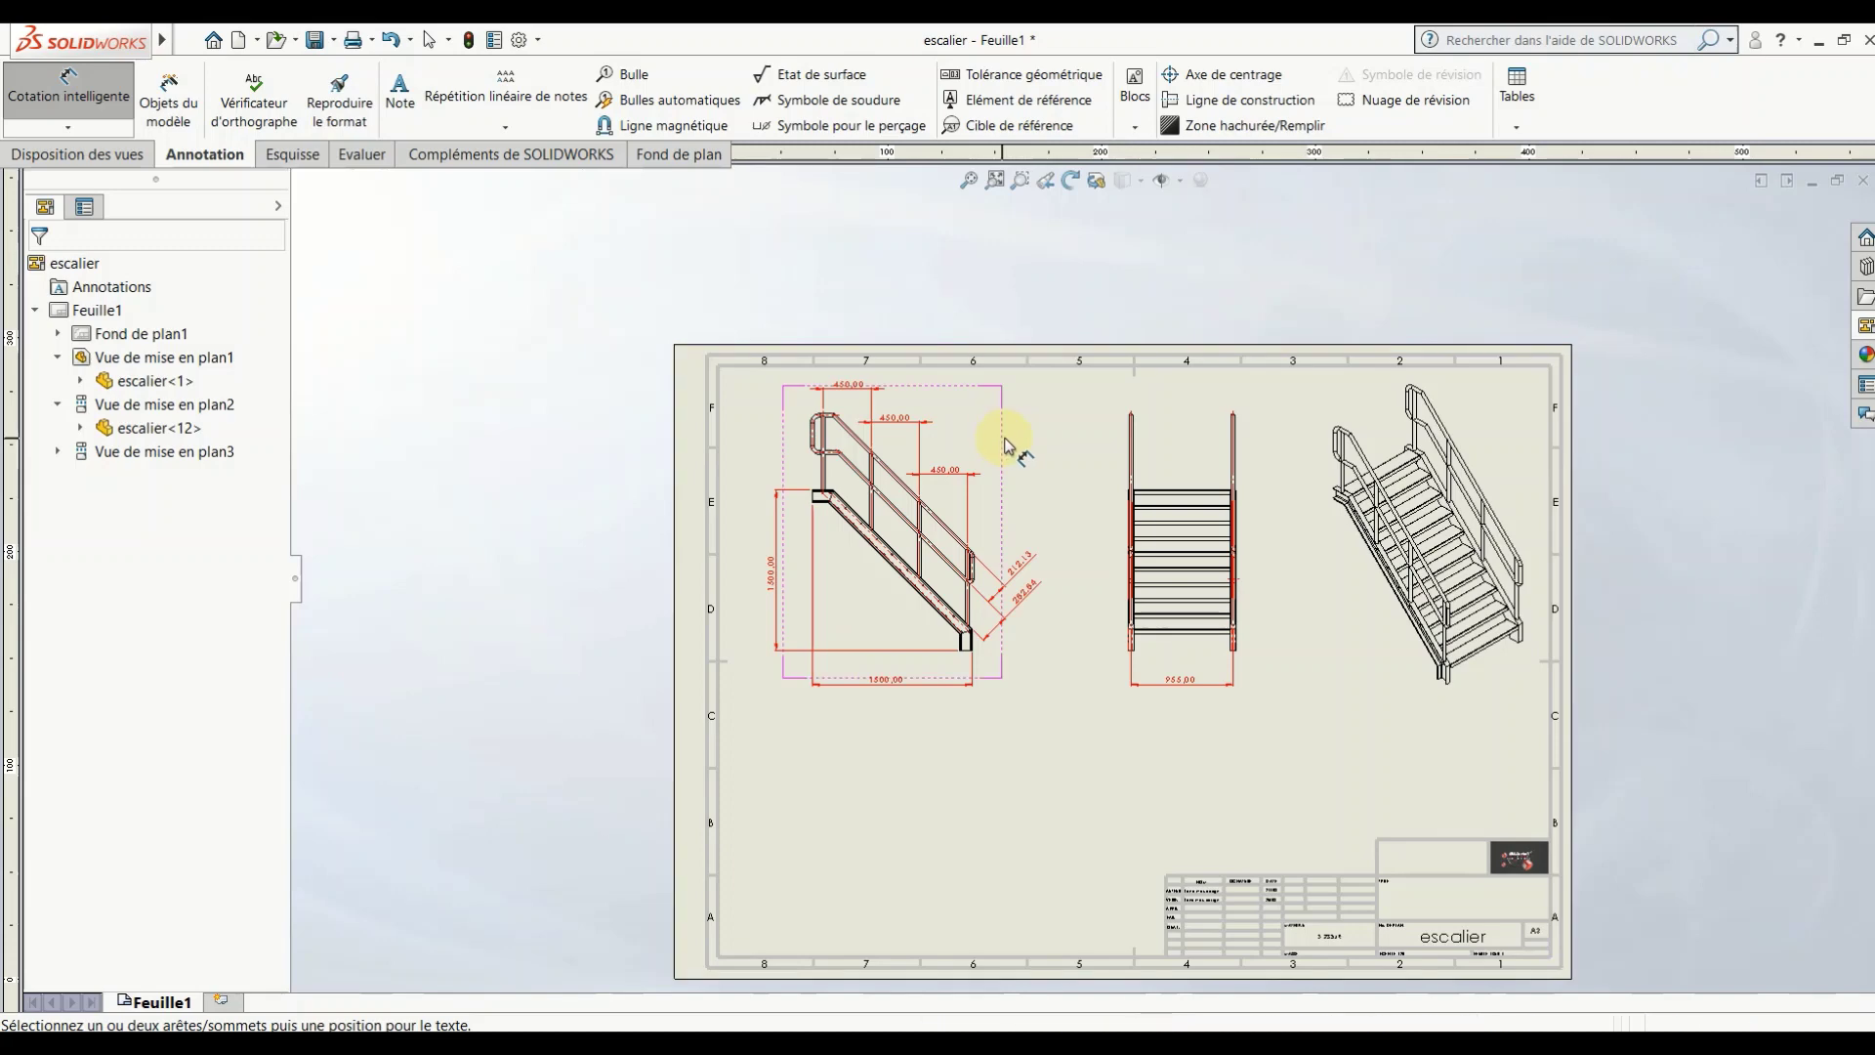
{"action": "key", "text": "Escape"}
Step: Select the 450,00, 212,13, 282,84, both 1500,00 and 955,00 dimensions together
{"action": "scroll", "coordinate": [908, 432], "scroll_direction": "down", "scroll_amount": 3}
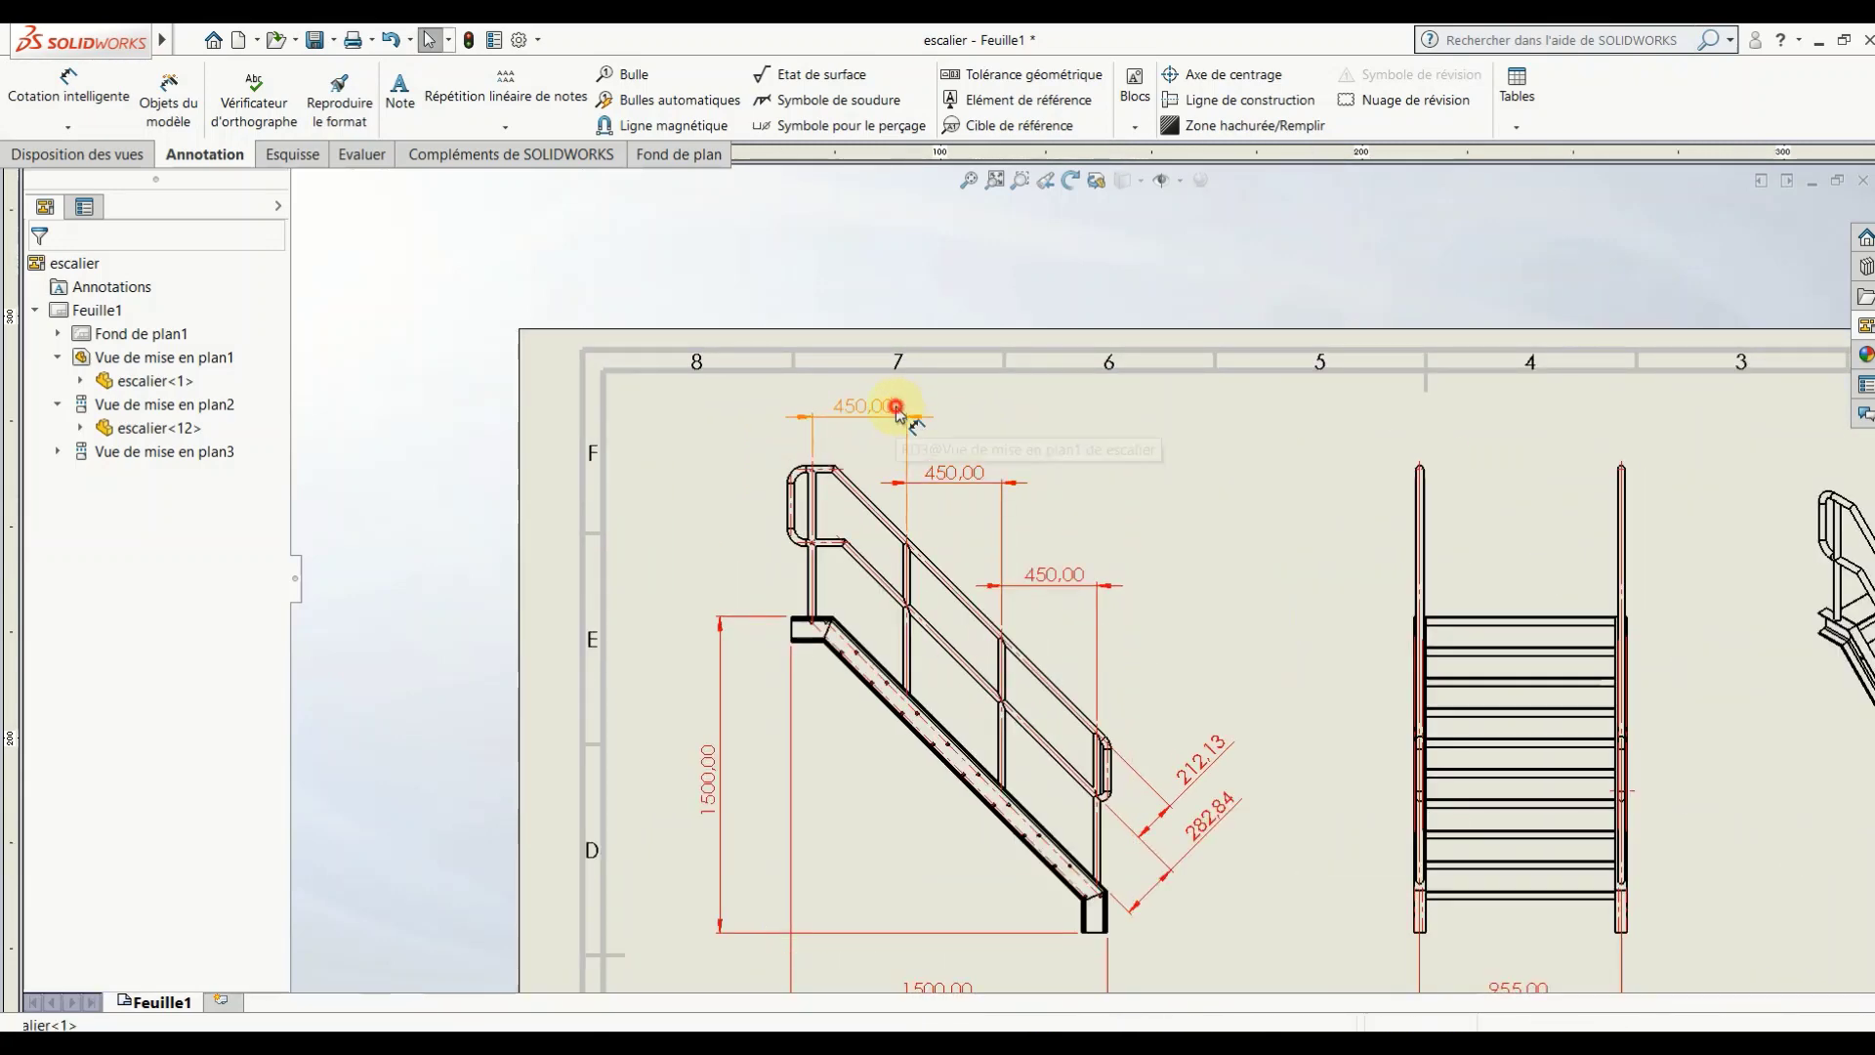
{"action": "left_click", "coordinate": [891, 408]}
{"action": "left_click", "coordinate": [1055, 586], "text": "ctrl"}
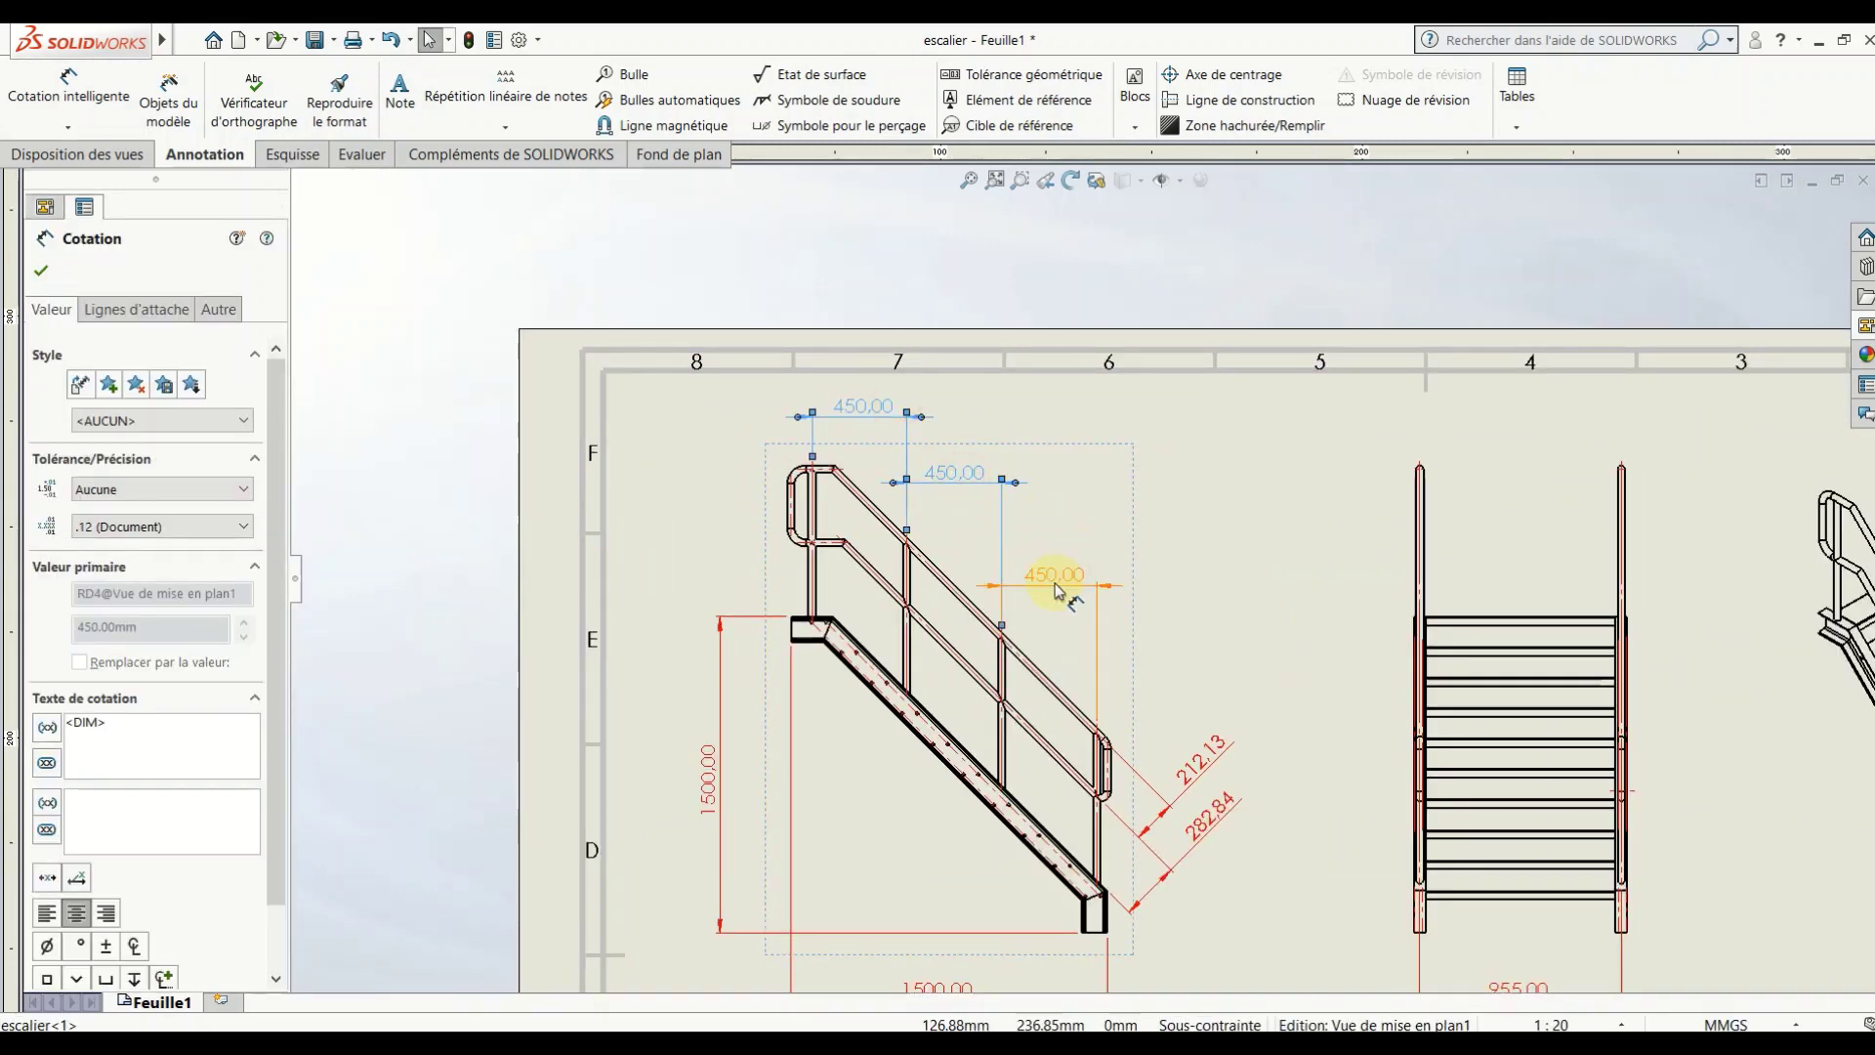
{"action": "left_click", "coordinate": [1206, 757], "text": "ctrl"}
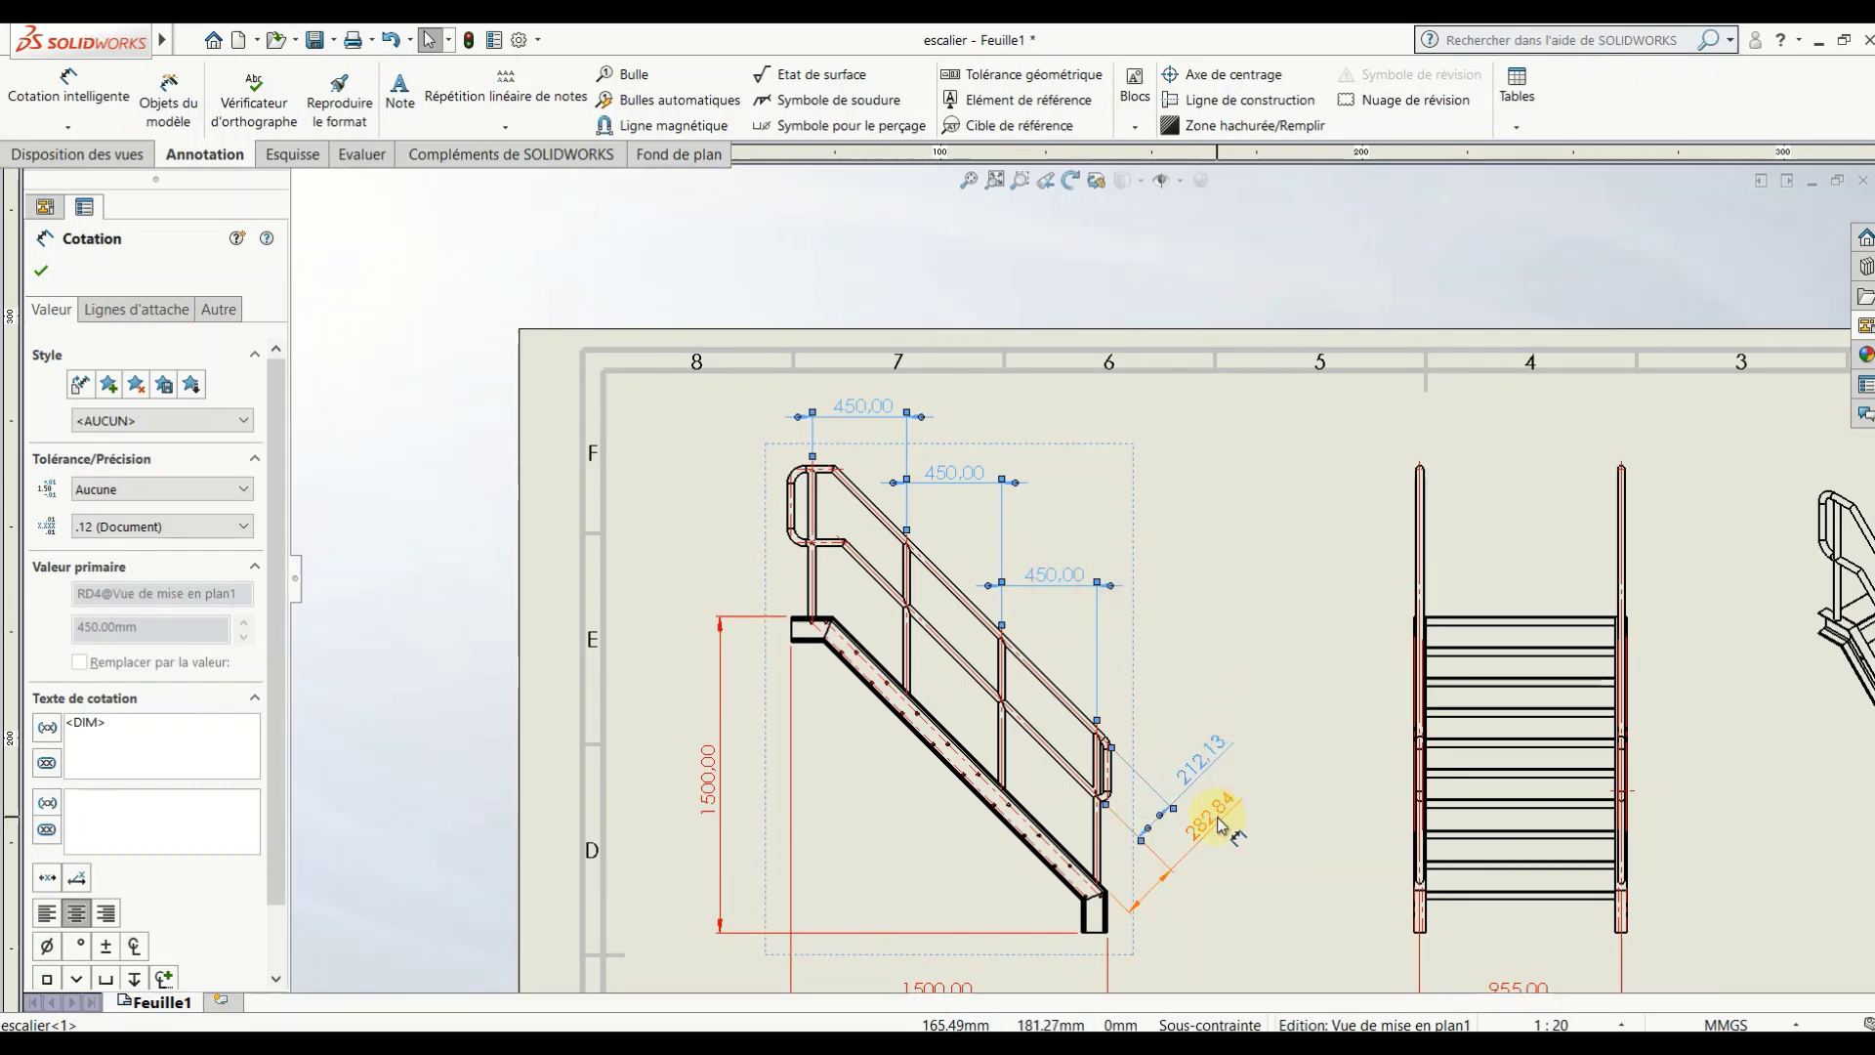
{"action": "left_click", "coordinate": [1218, 820], "text": "ctrl"}
{"action": "left_click", "coordinate": [708, 803], "text": "ctrl"}
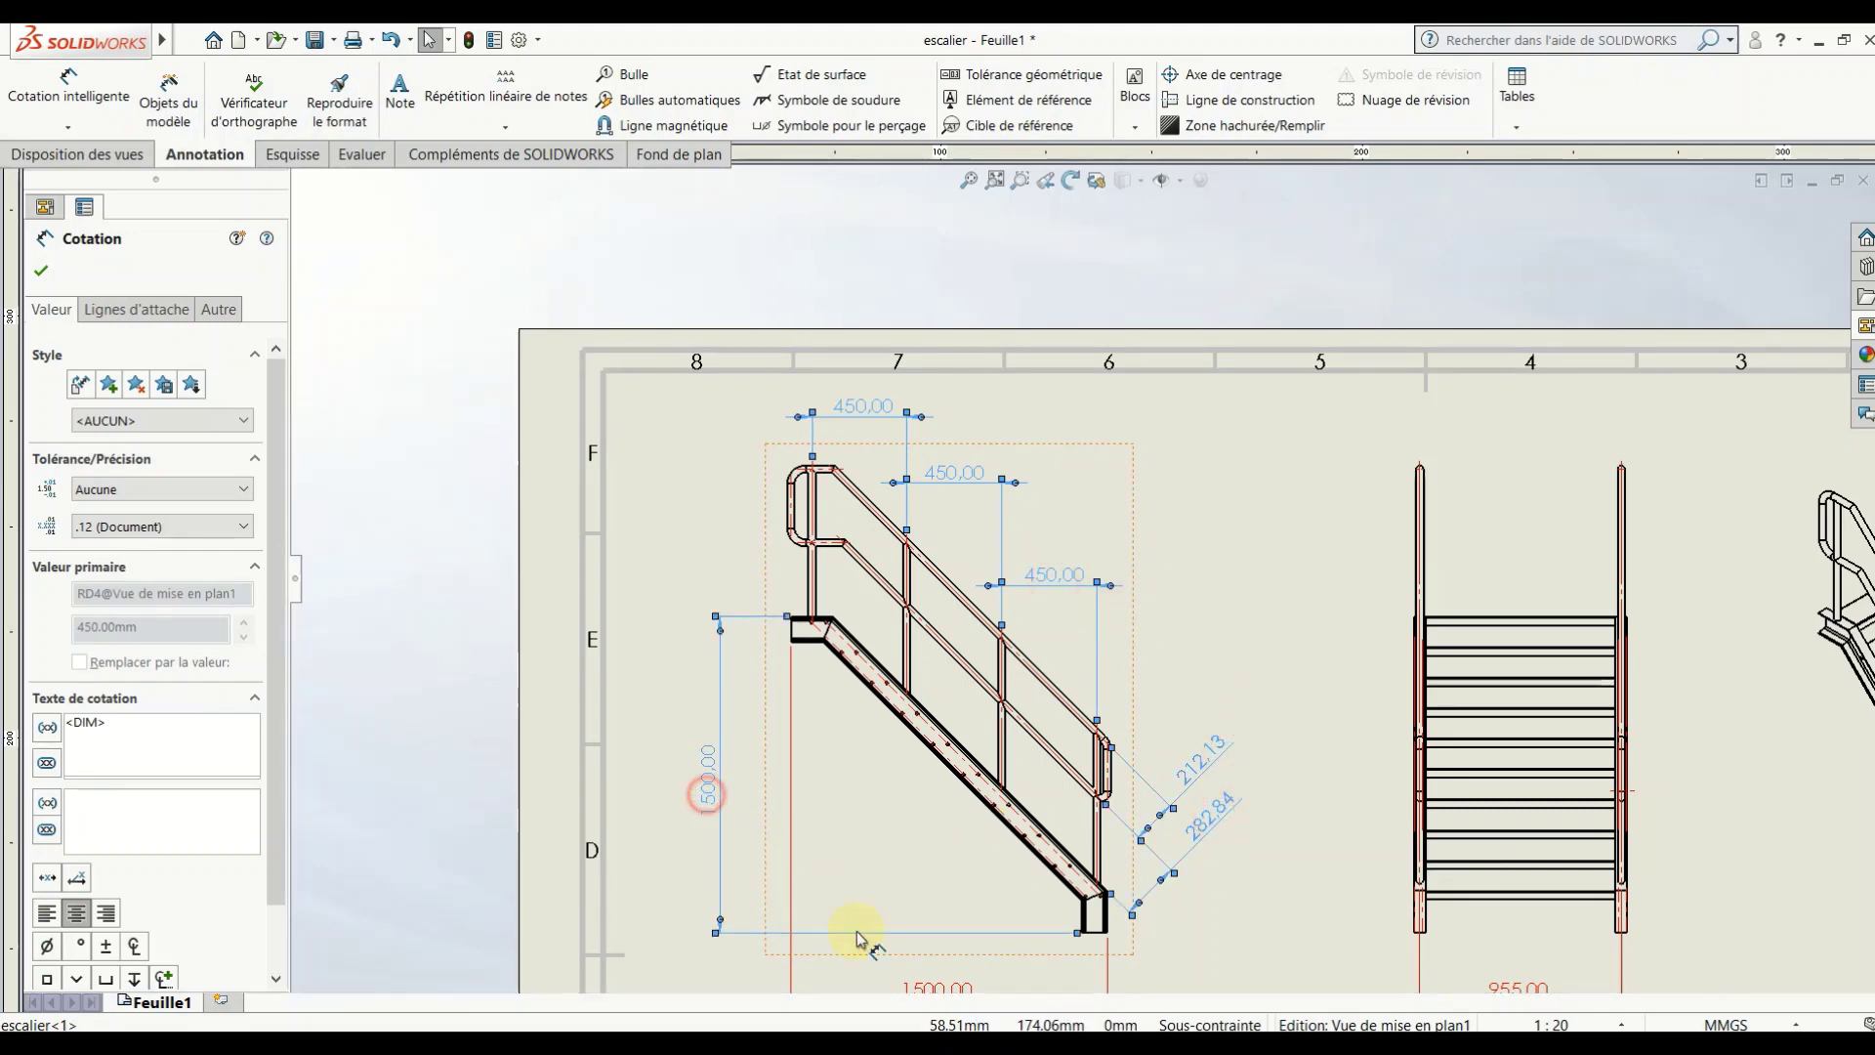
{"action": "left_click", "coordinate": [923, 974], "text": "ctrl"}
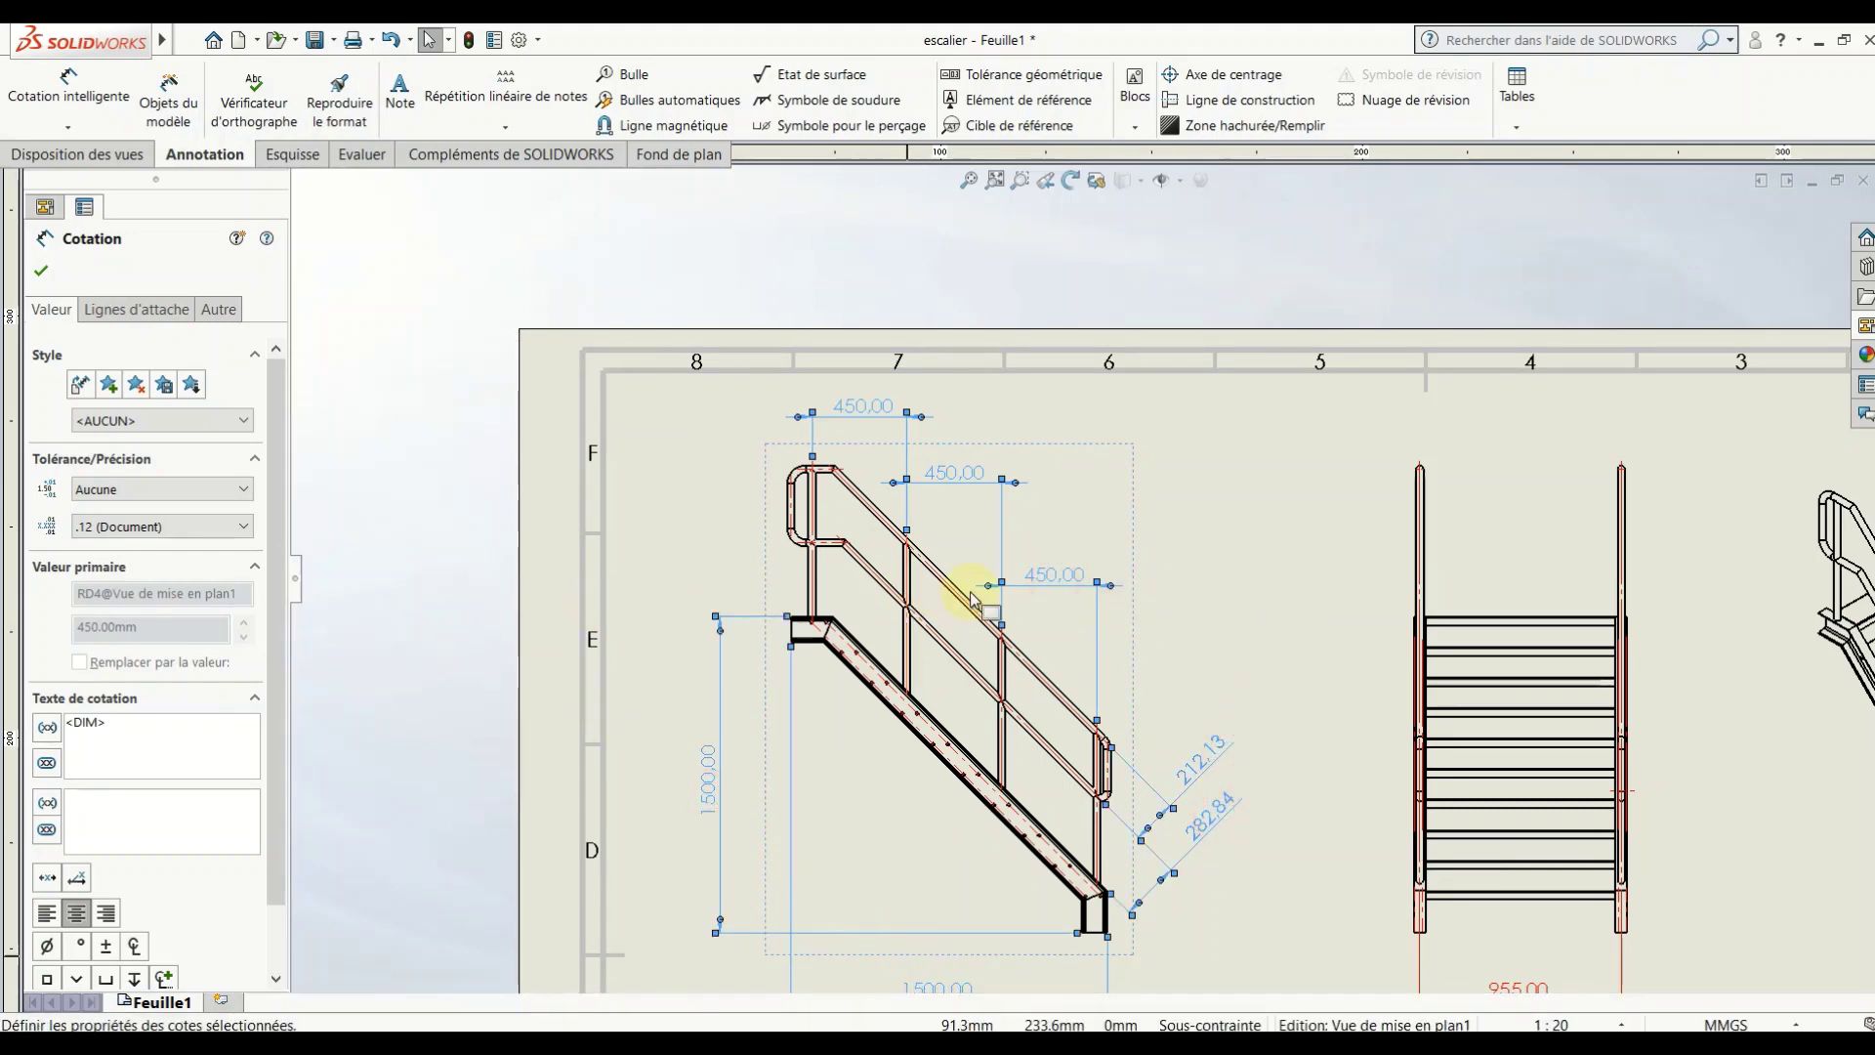
{"action": "scroll", "coordinate": [1084, 581], "scroll_direction": "up", "scroll_amount": 3}
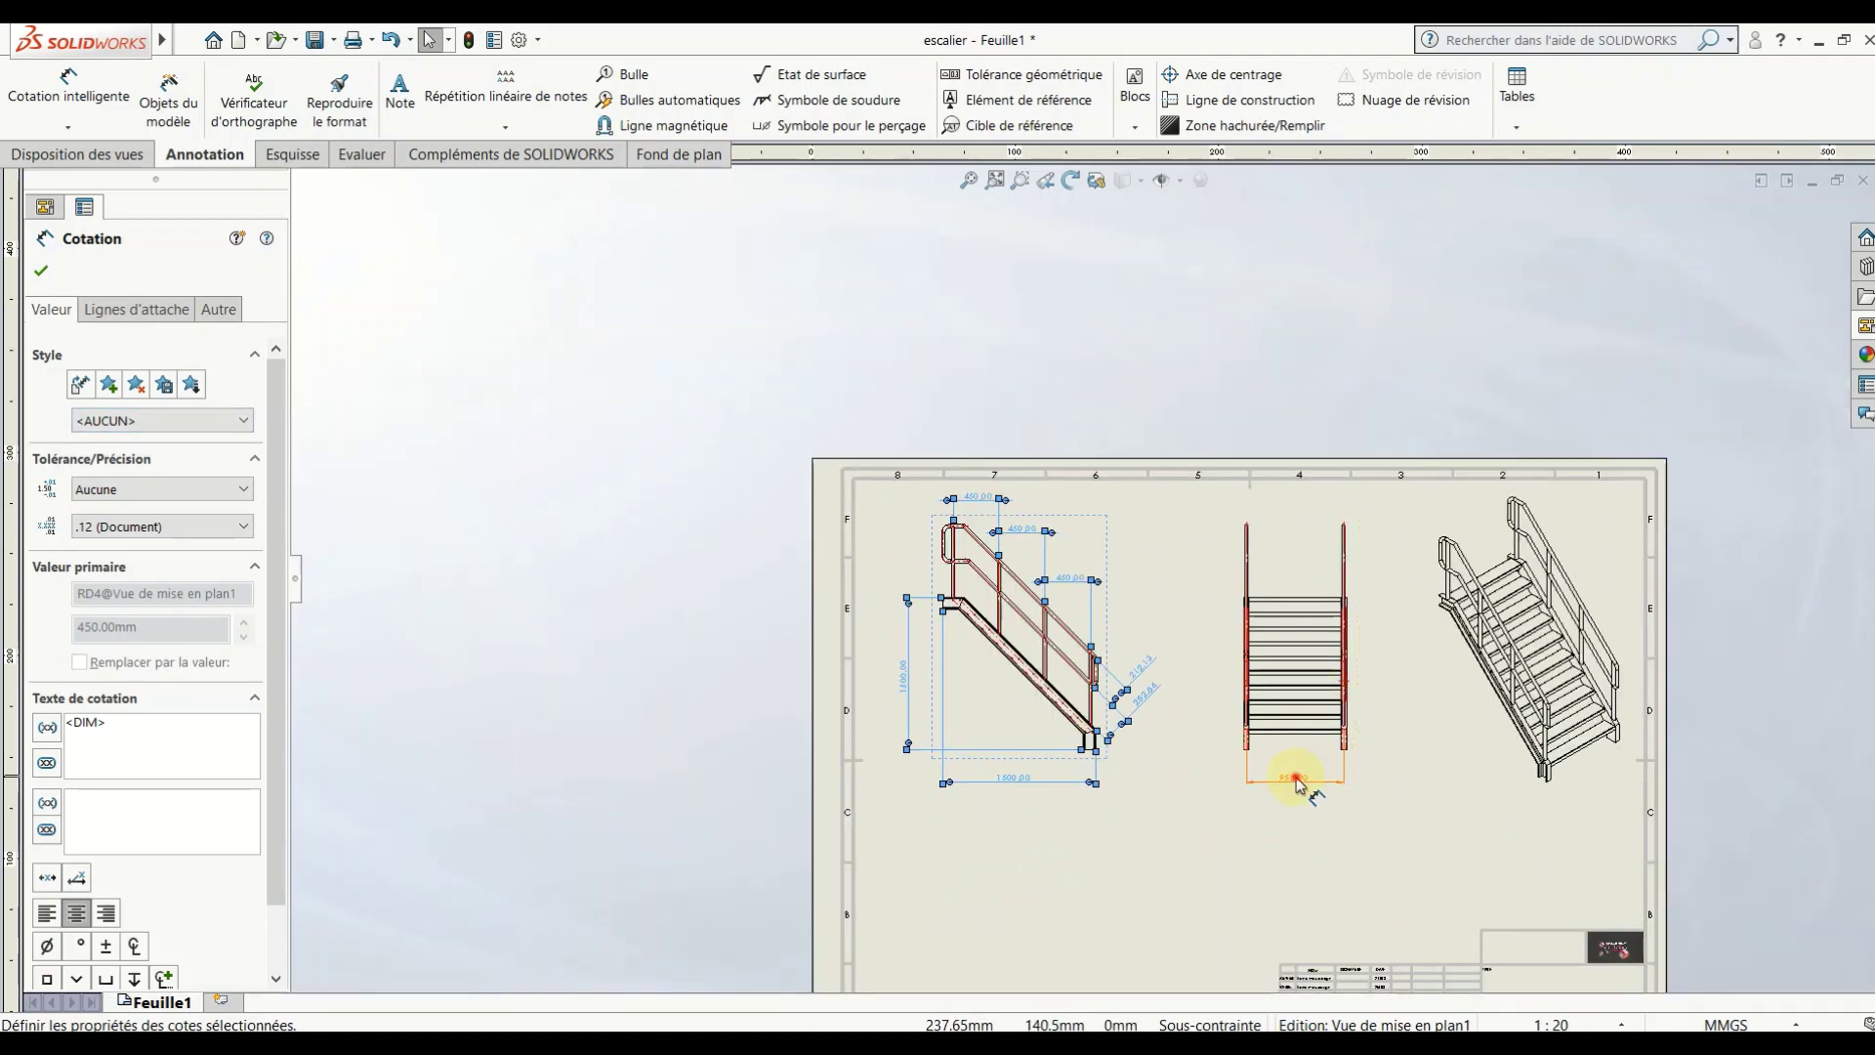
{"action": "left_click", "coordinate": [1297, 782], "text": "ctrl"}
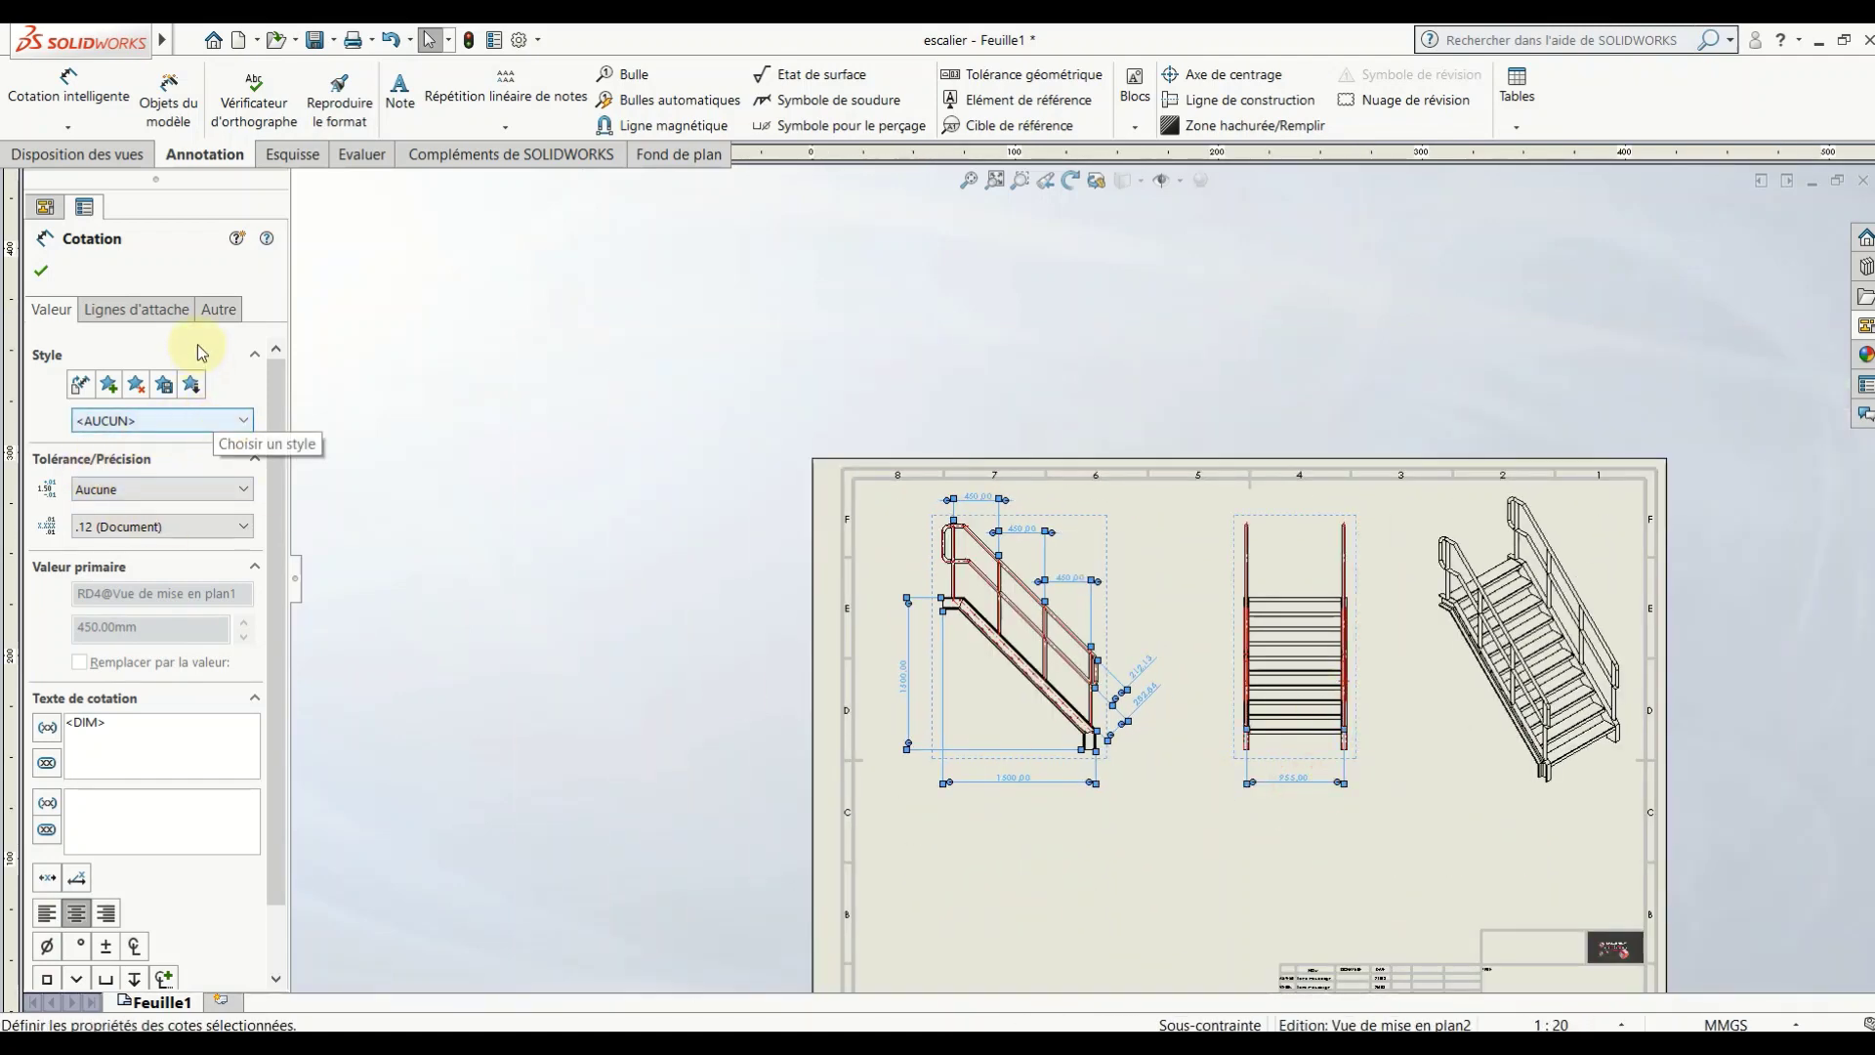
Step: Move the selected dimensions onto the 'cotation et annotation' layer
{"action": "left_click", "coordinate": [218, 309]}
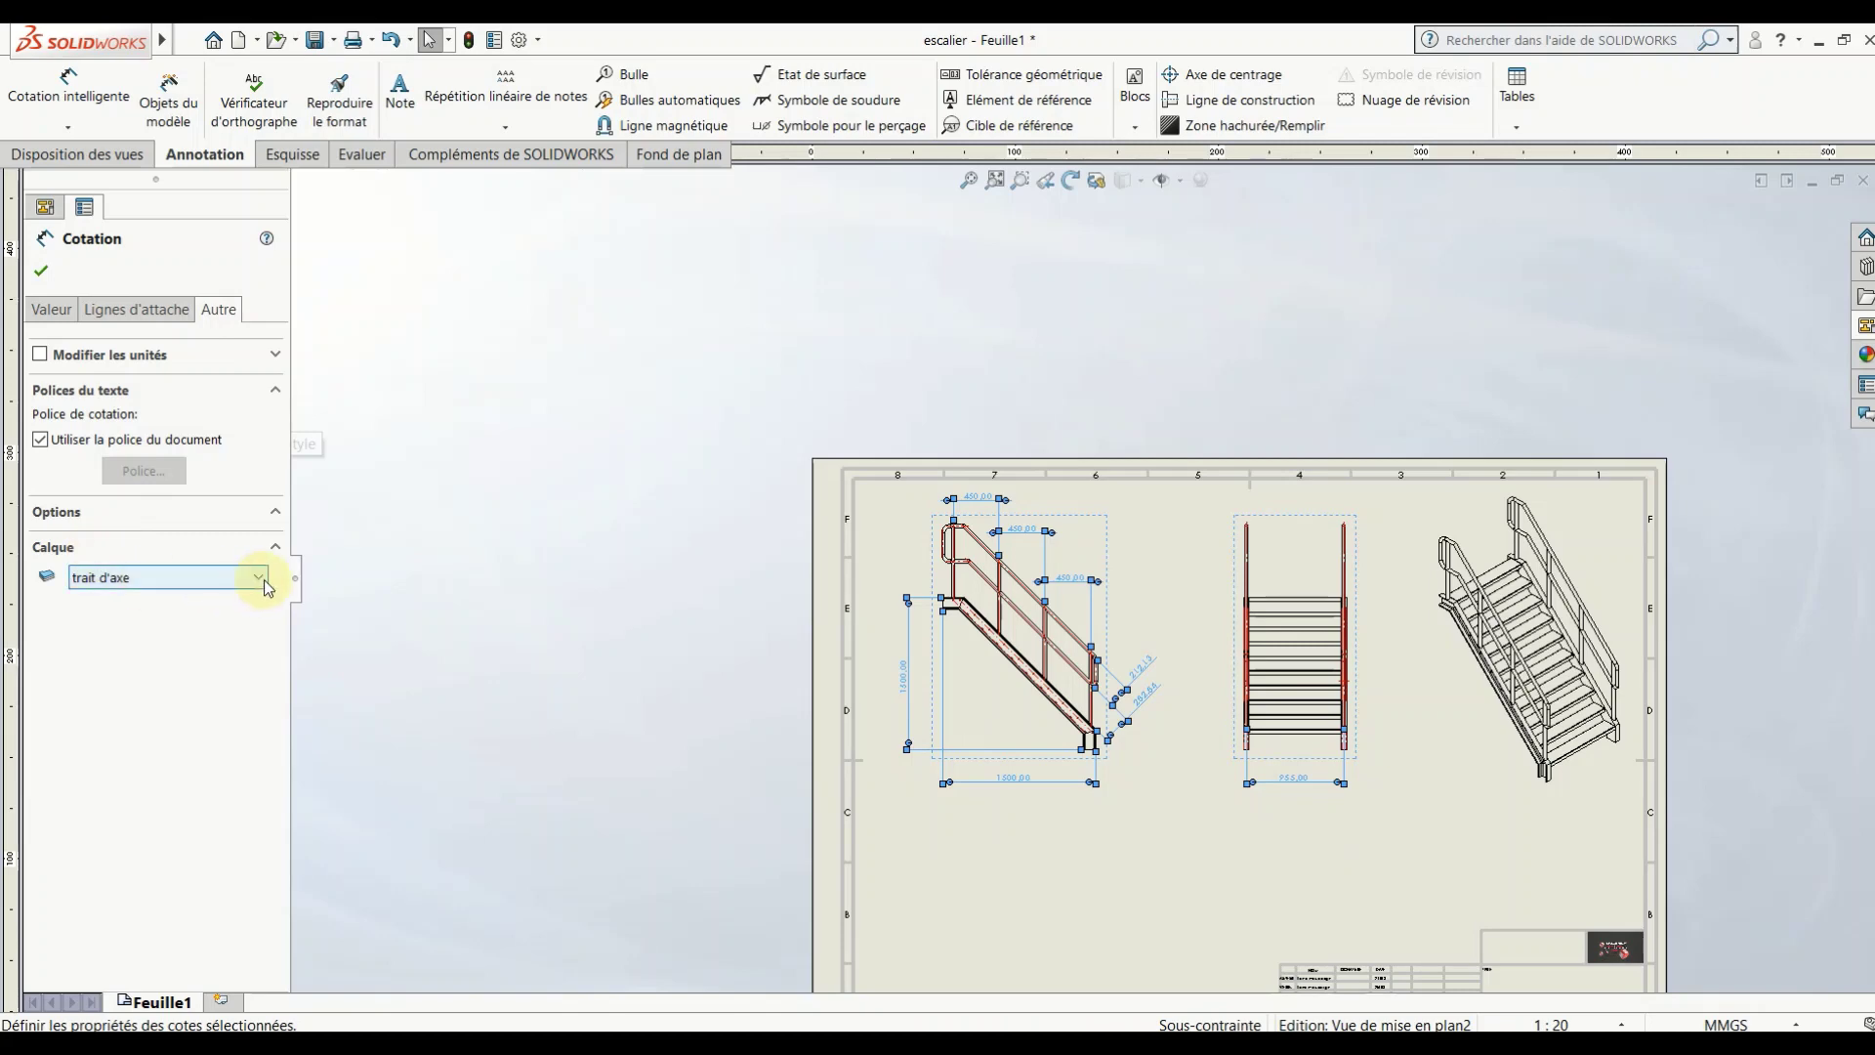
{"action": "left_click", "coordinate": [263, 579]}
{"action": "left_click", "coordinate": [185, 633]}
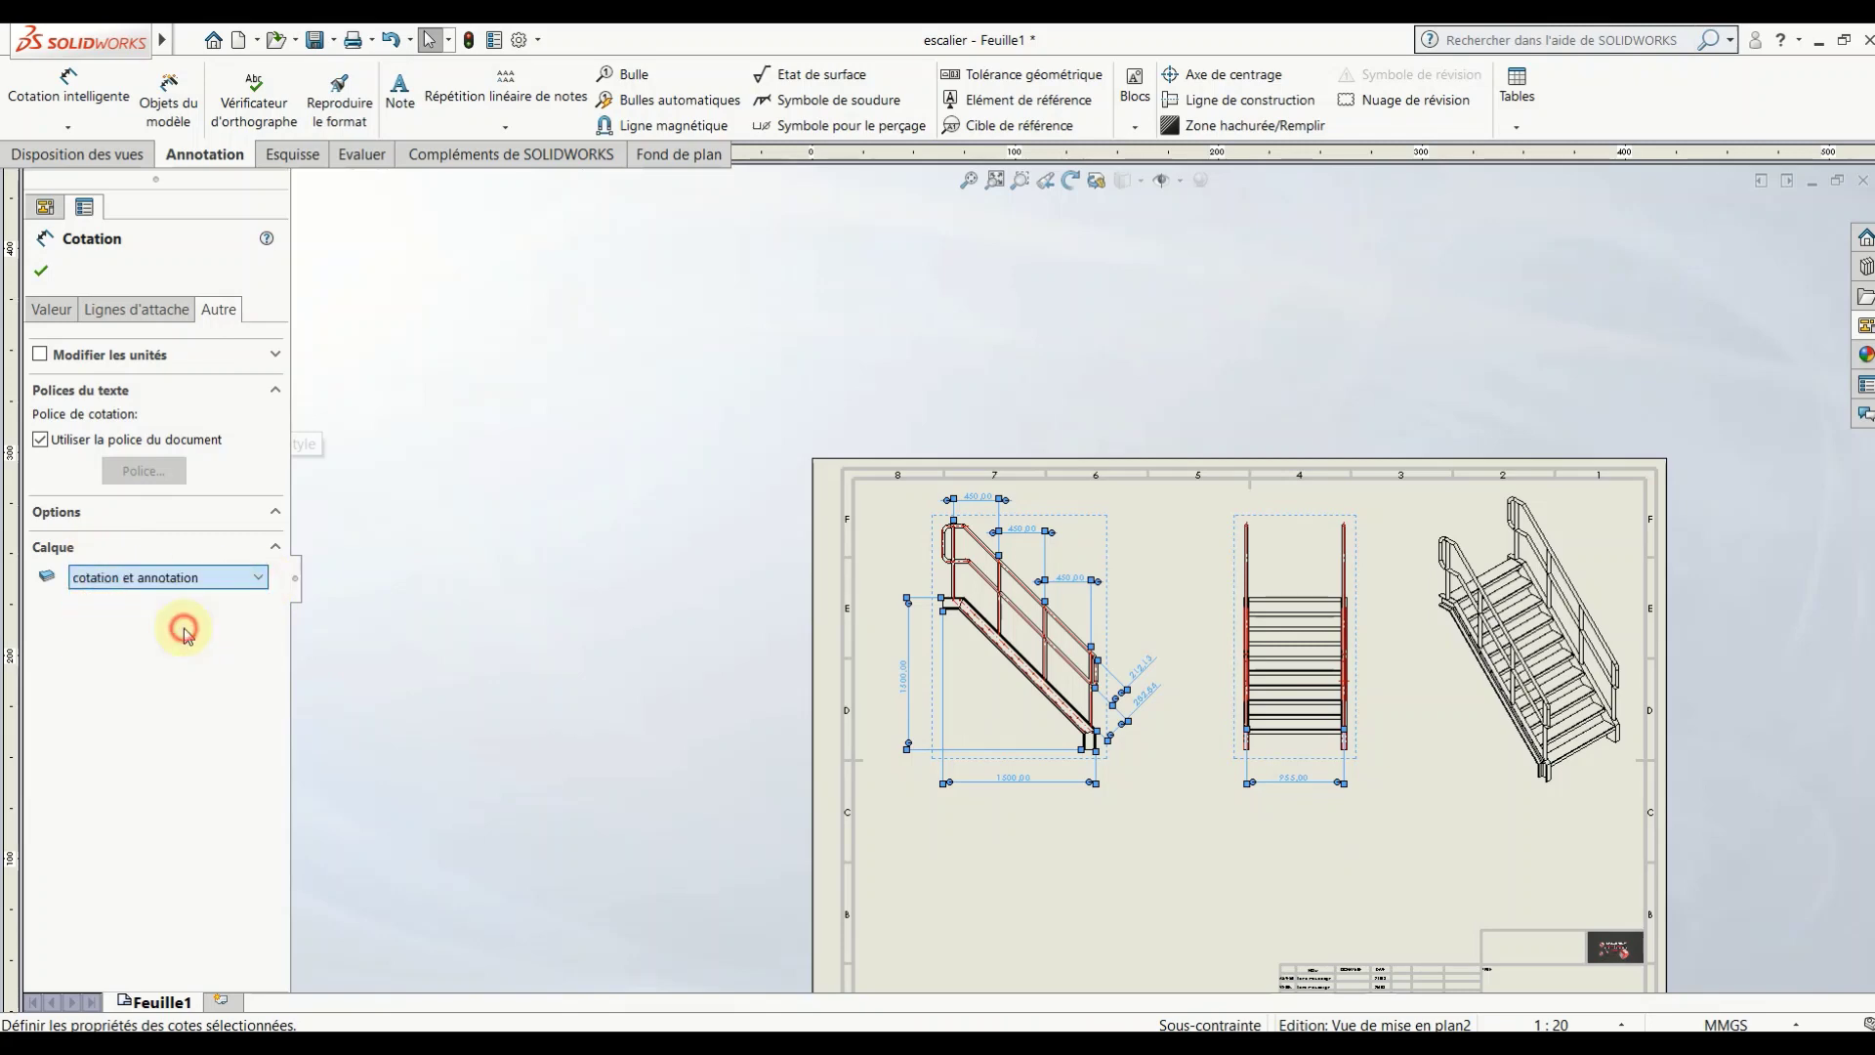
{"action": "left_click", "coordinate": [40, 271]}
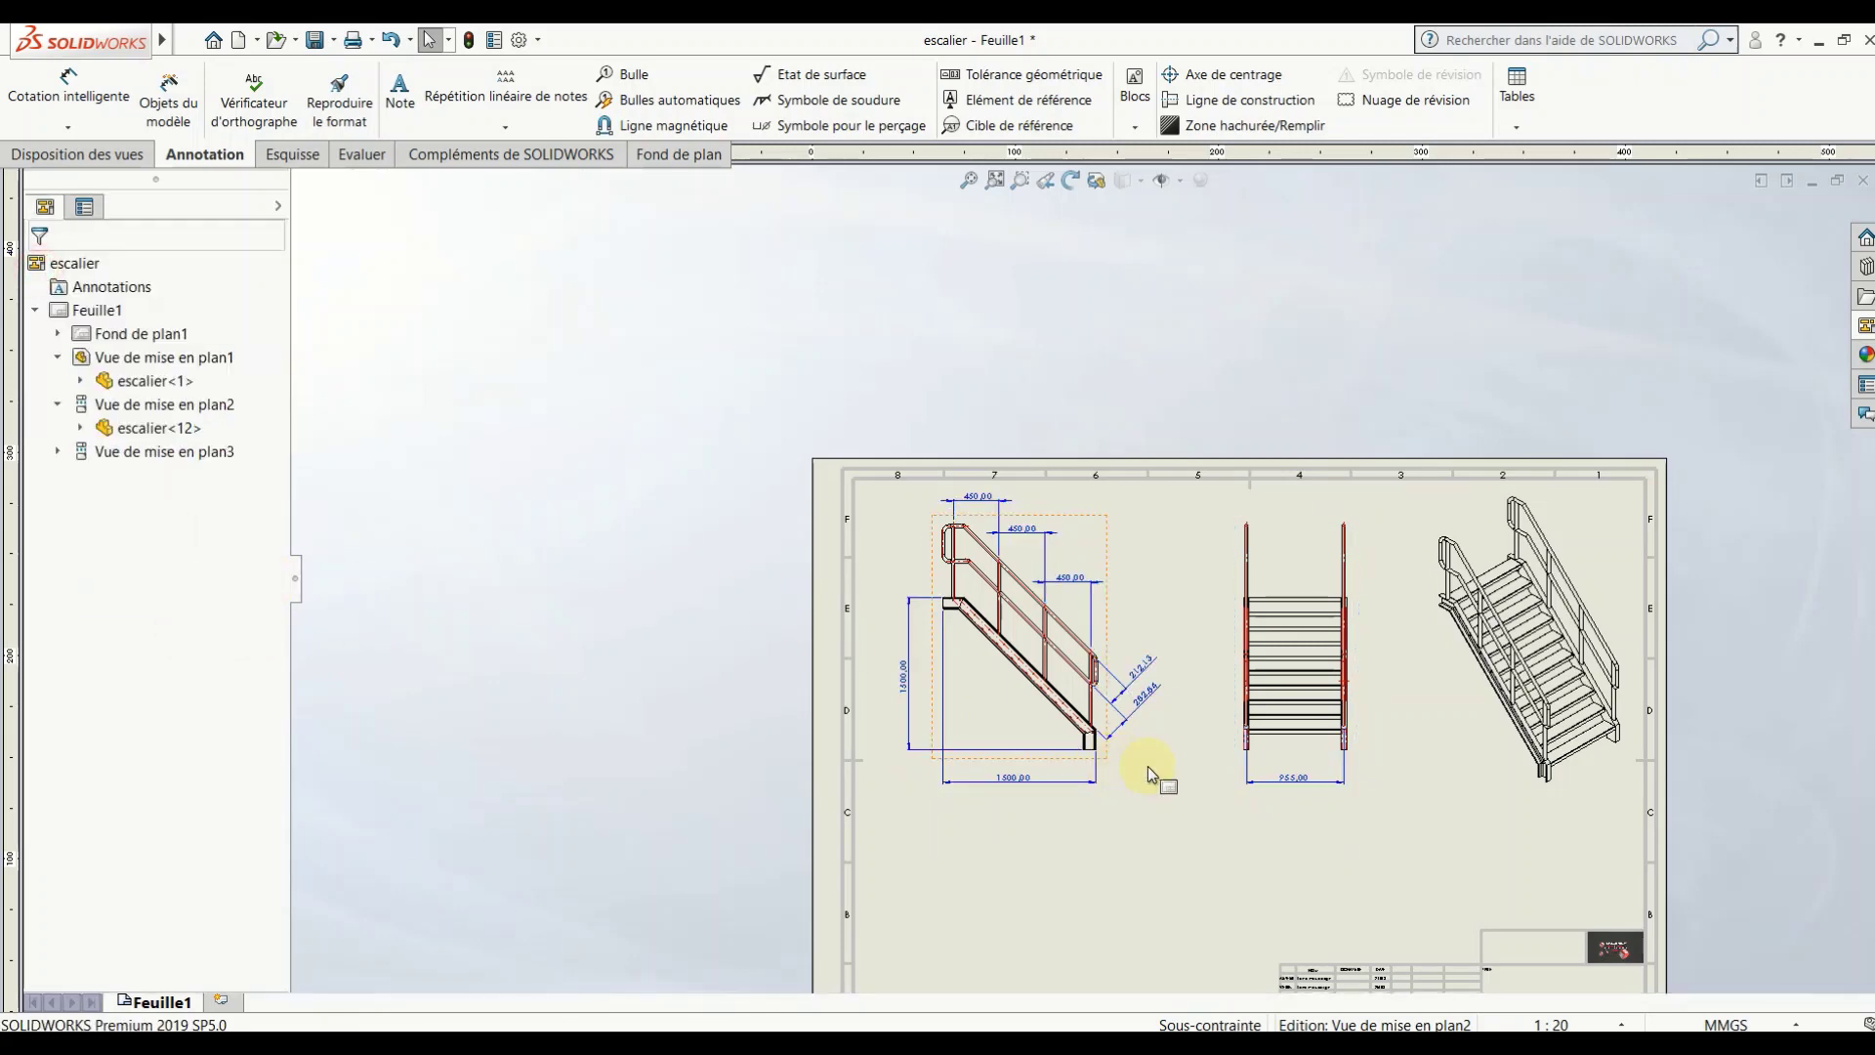
{"action": "scroll", "coordinate": [1256, 795], "scroll_direction": "up", "scroll_amount": 1}
Step: Add a 100,00 Smart Dimension across the handrail loop, placed to its left
{"action": "scroll", "coordinate": [1169, 651], "scroll_direction": "up", "scroll_amount": 3}
{"action": "scroll", "coordinate": [1169, 651], "scroll_direction": "down", "scroll_amount": 2}
{"action": "scroll", "coordinate": [1166, 633], "scroll_direction": "down", "scroll_amount": 2}
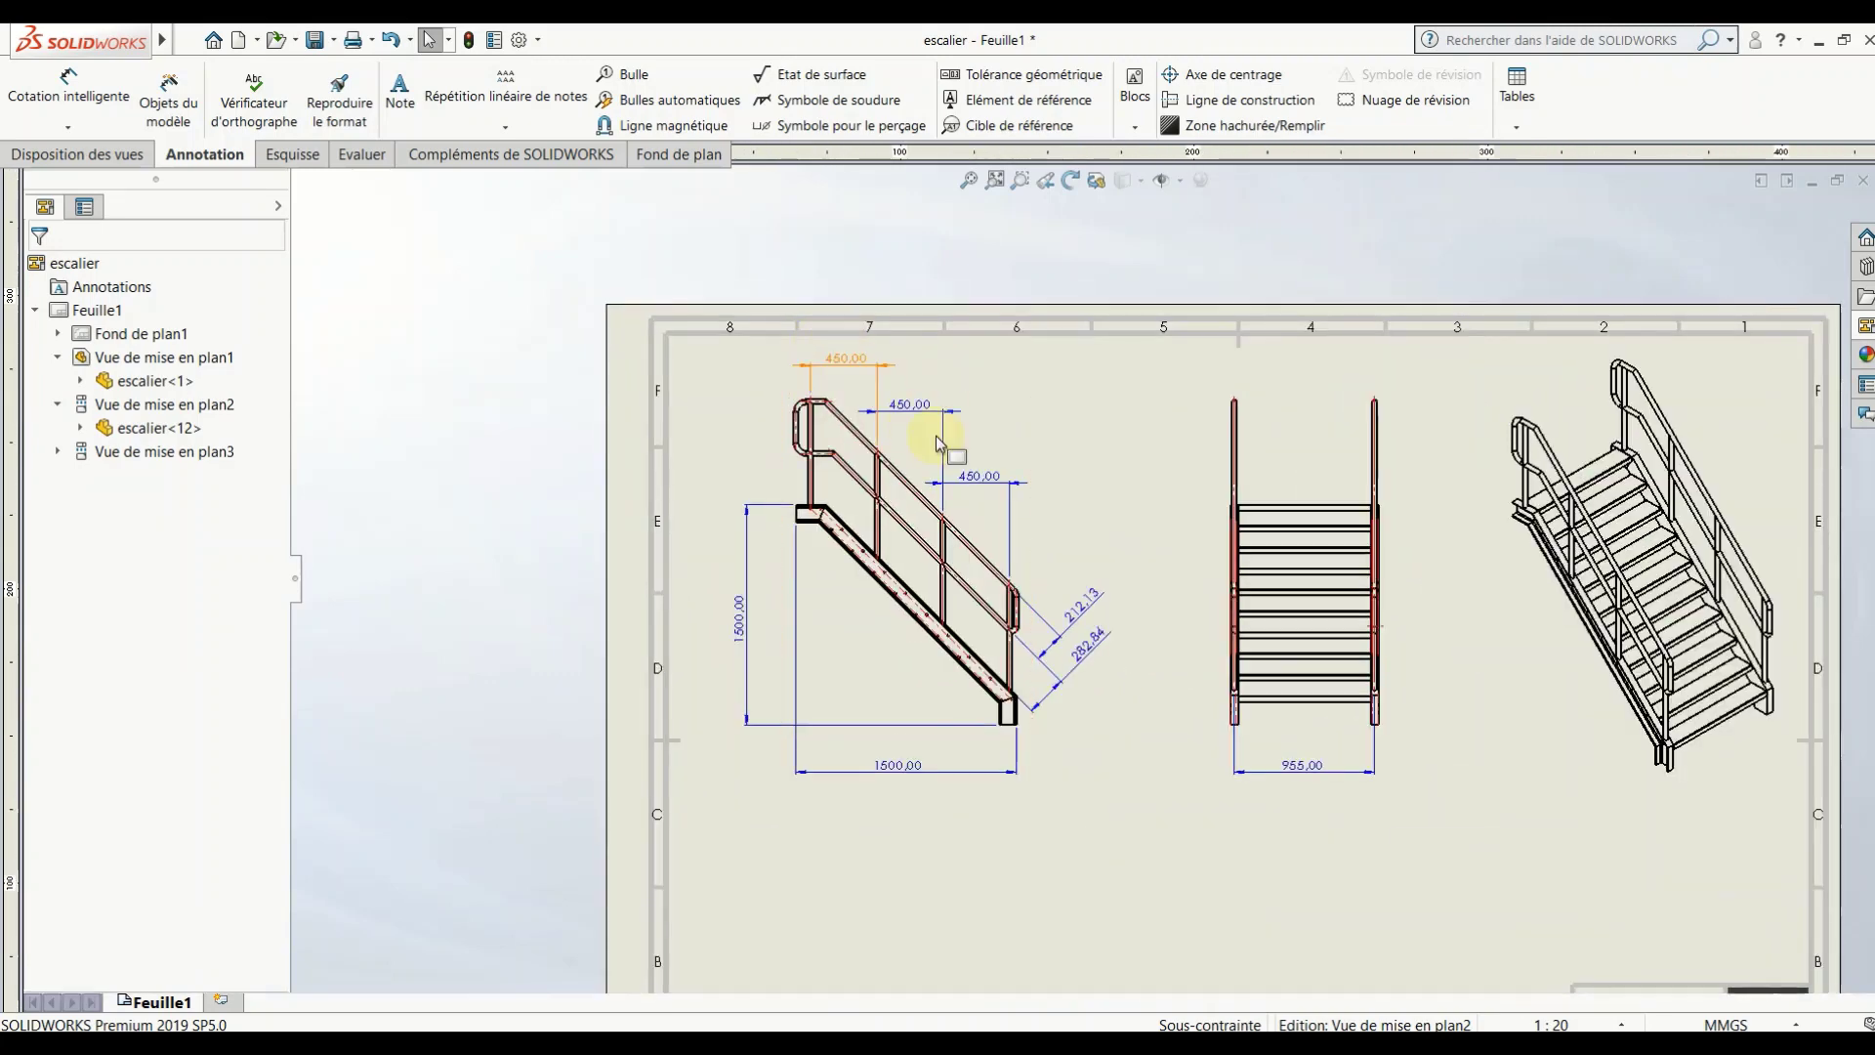
{"action": "scroll", "coordinate": [1163, 613], "scroll_direction": "down", "scroll_amount": 2}
{"action": "scroll", "coordinate": [787, 473], "scroll_direction": "down", "scroll_amount": 2}
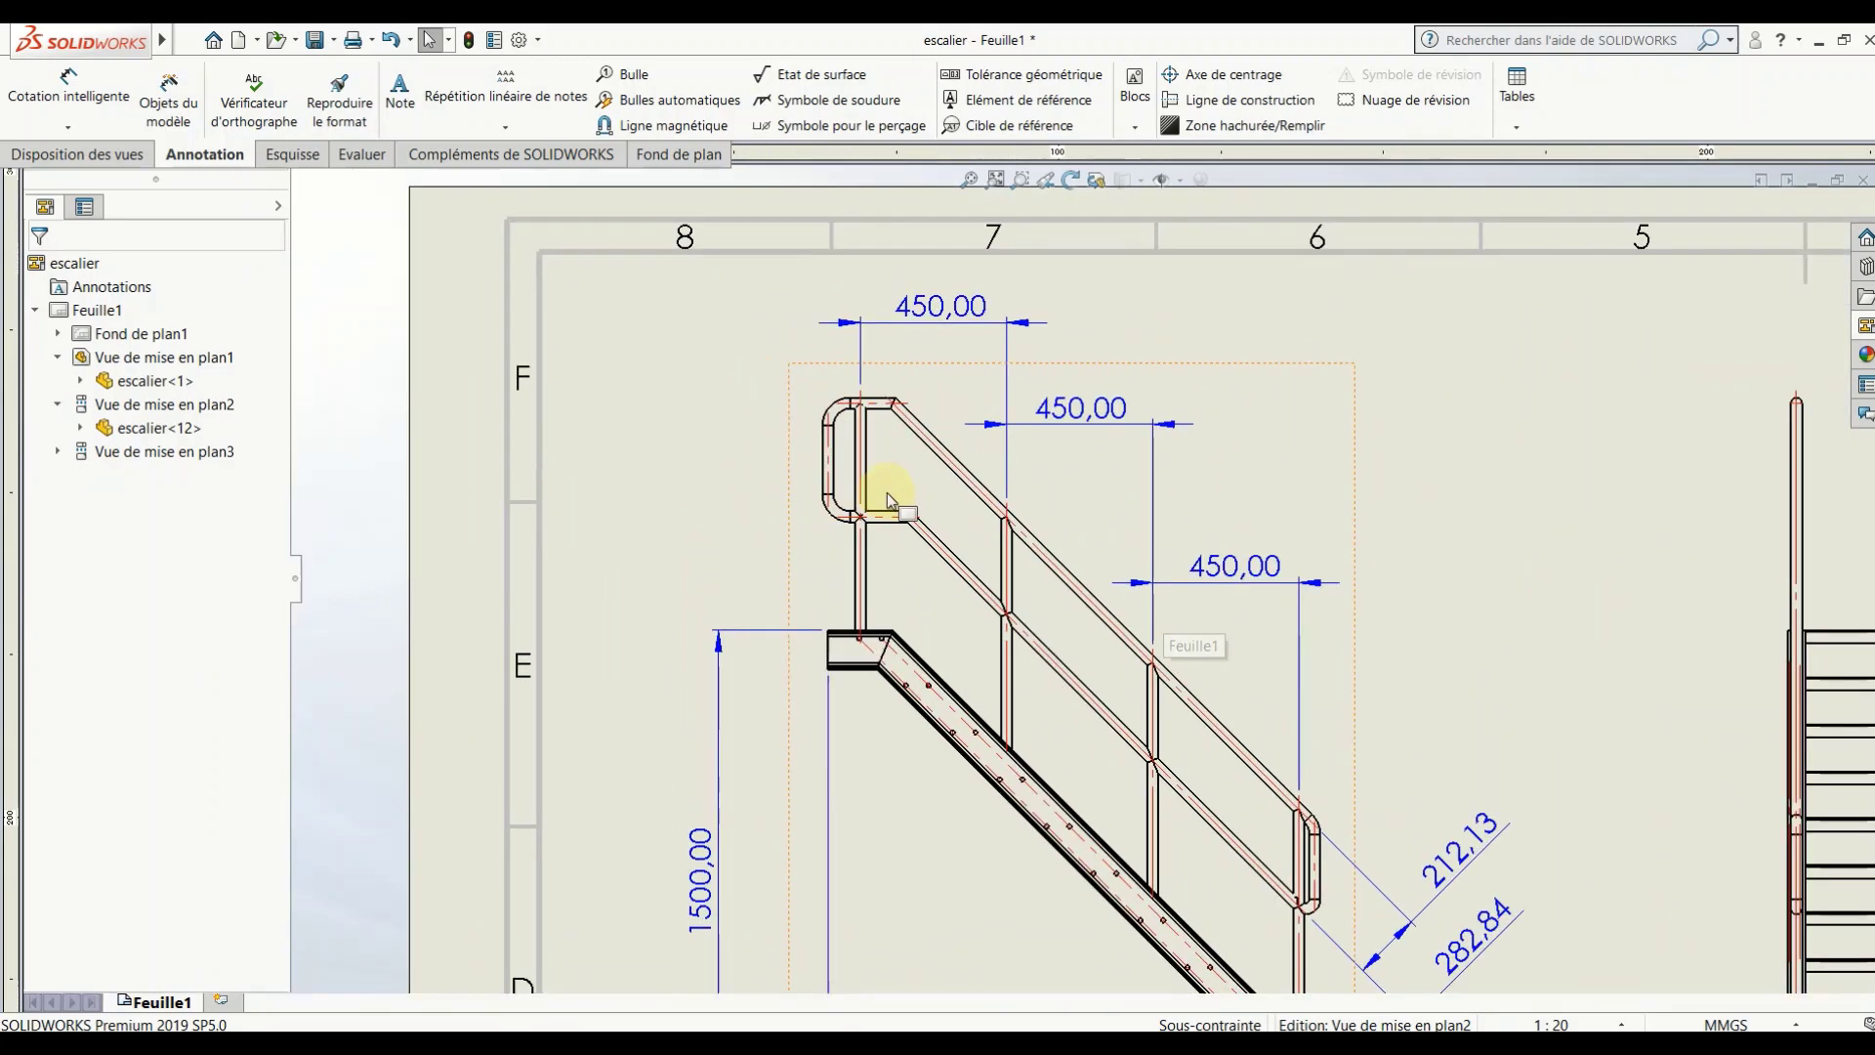
{"action": "scroll", "coordinate": [892, 494], "scroll_direction": "down", "scroll_amount": 3}
{"action": "left_click", "coordinate": [70, 95]}
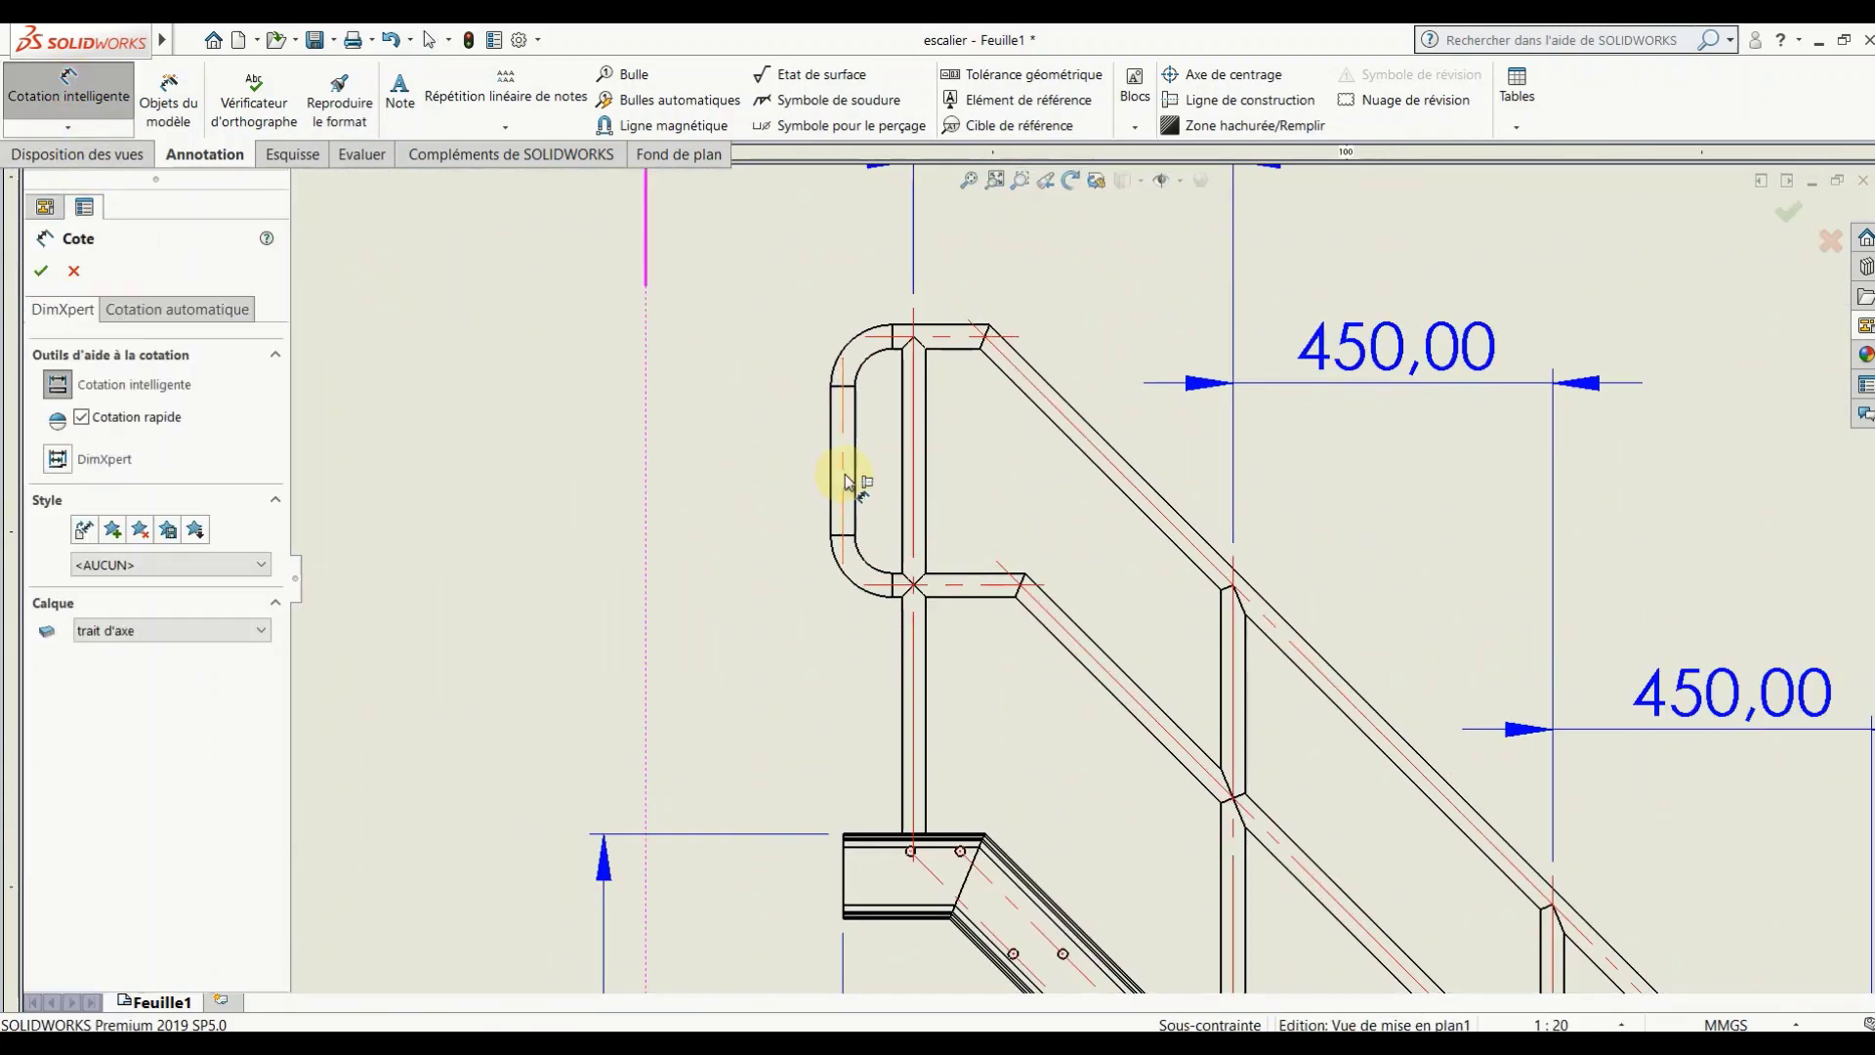
{"action": "left_click", "coordinate": [918, 472]}
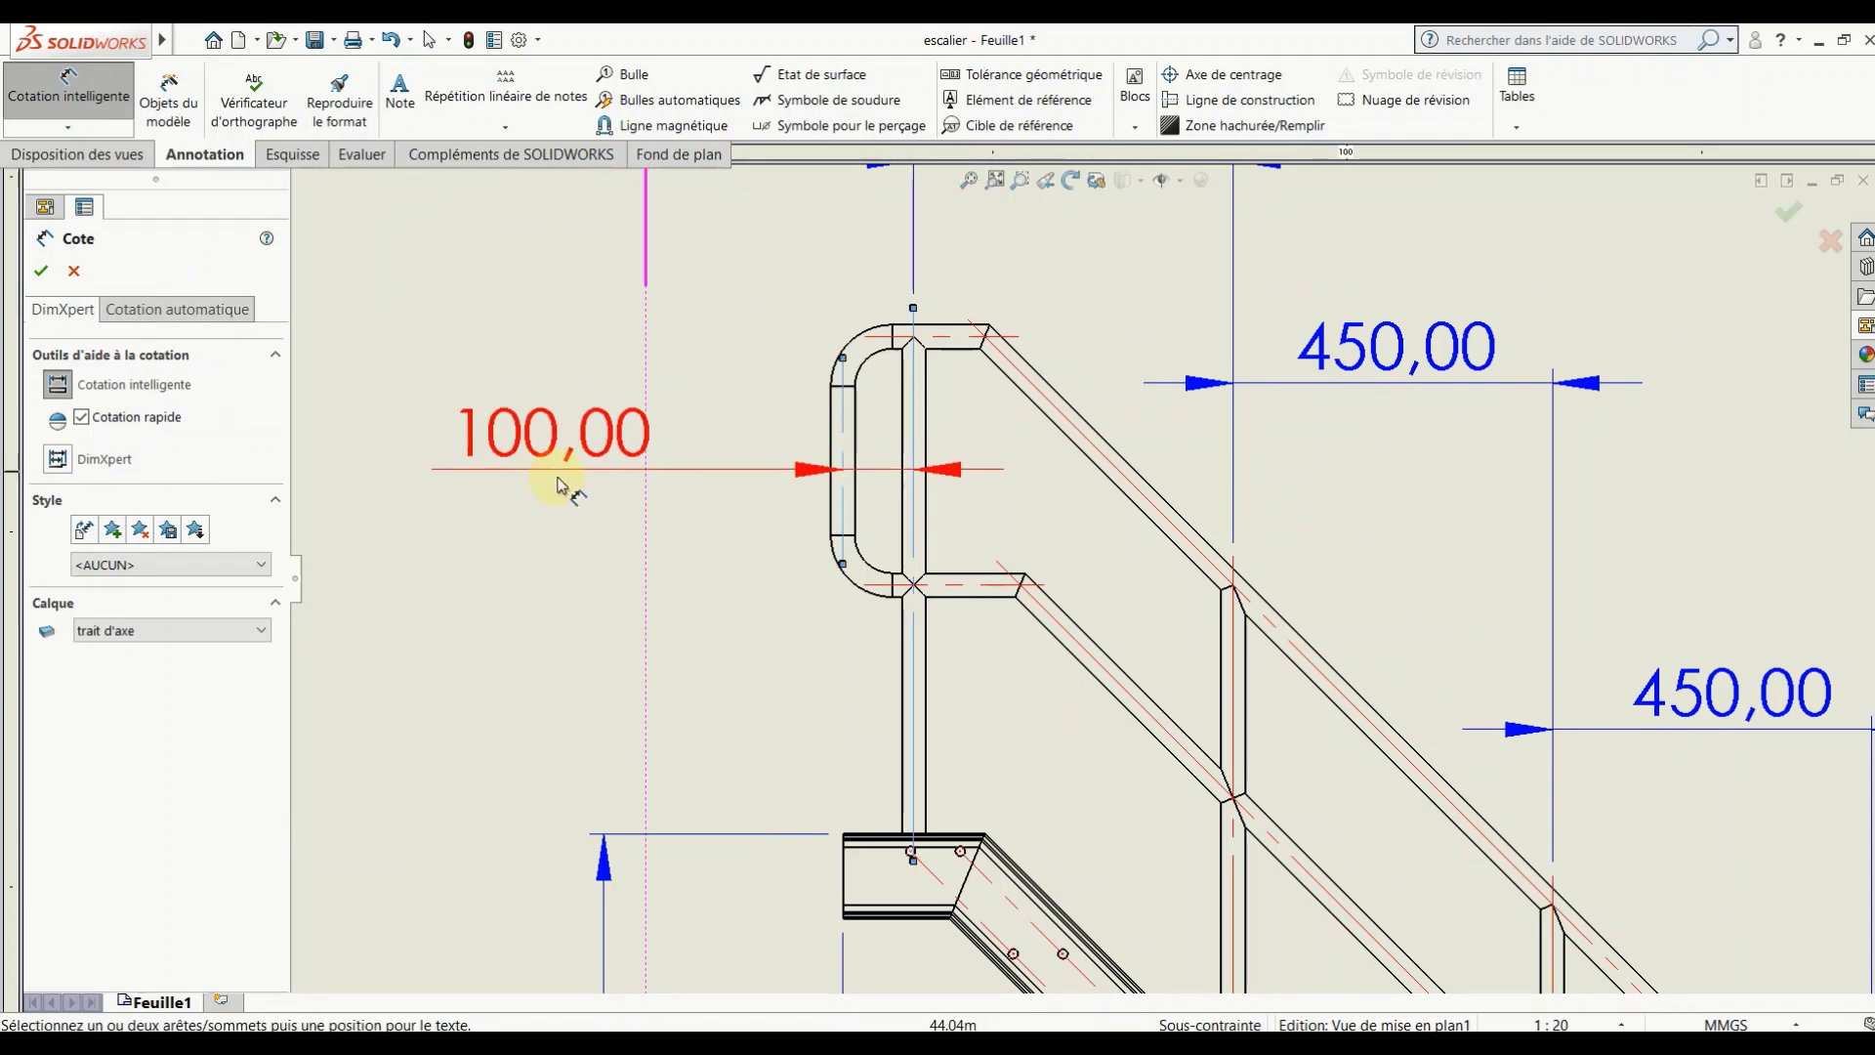
{"action": "left_click", "coordinate": [635, 485]}
{"action": "scroll", "coordinate": [690, 473], "scroll_direction": "up", "scroll_amount": 5}
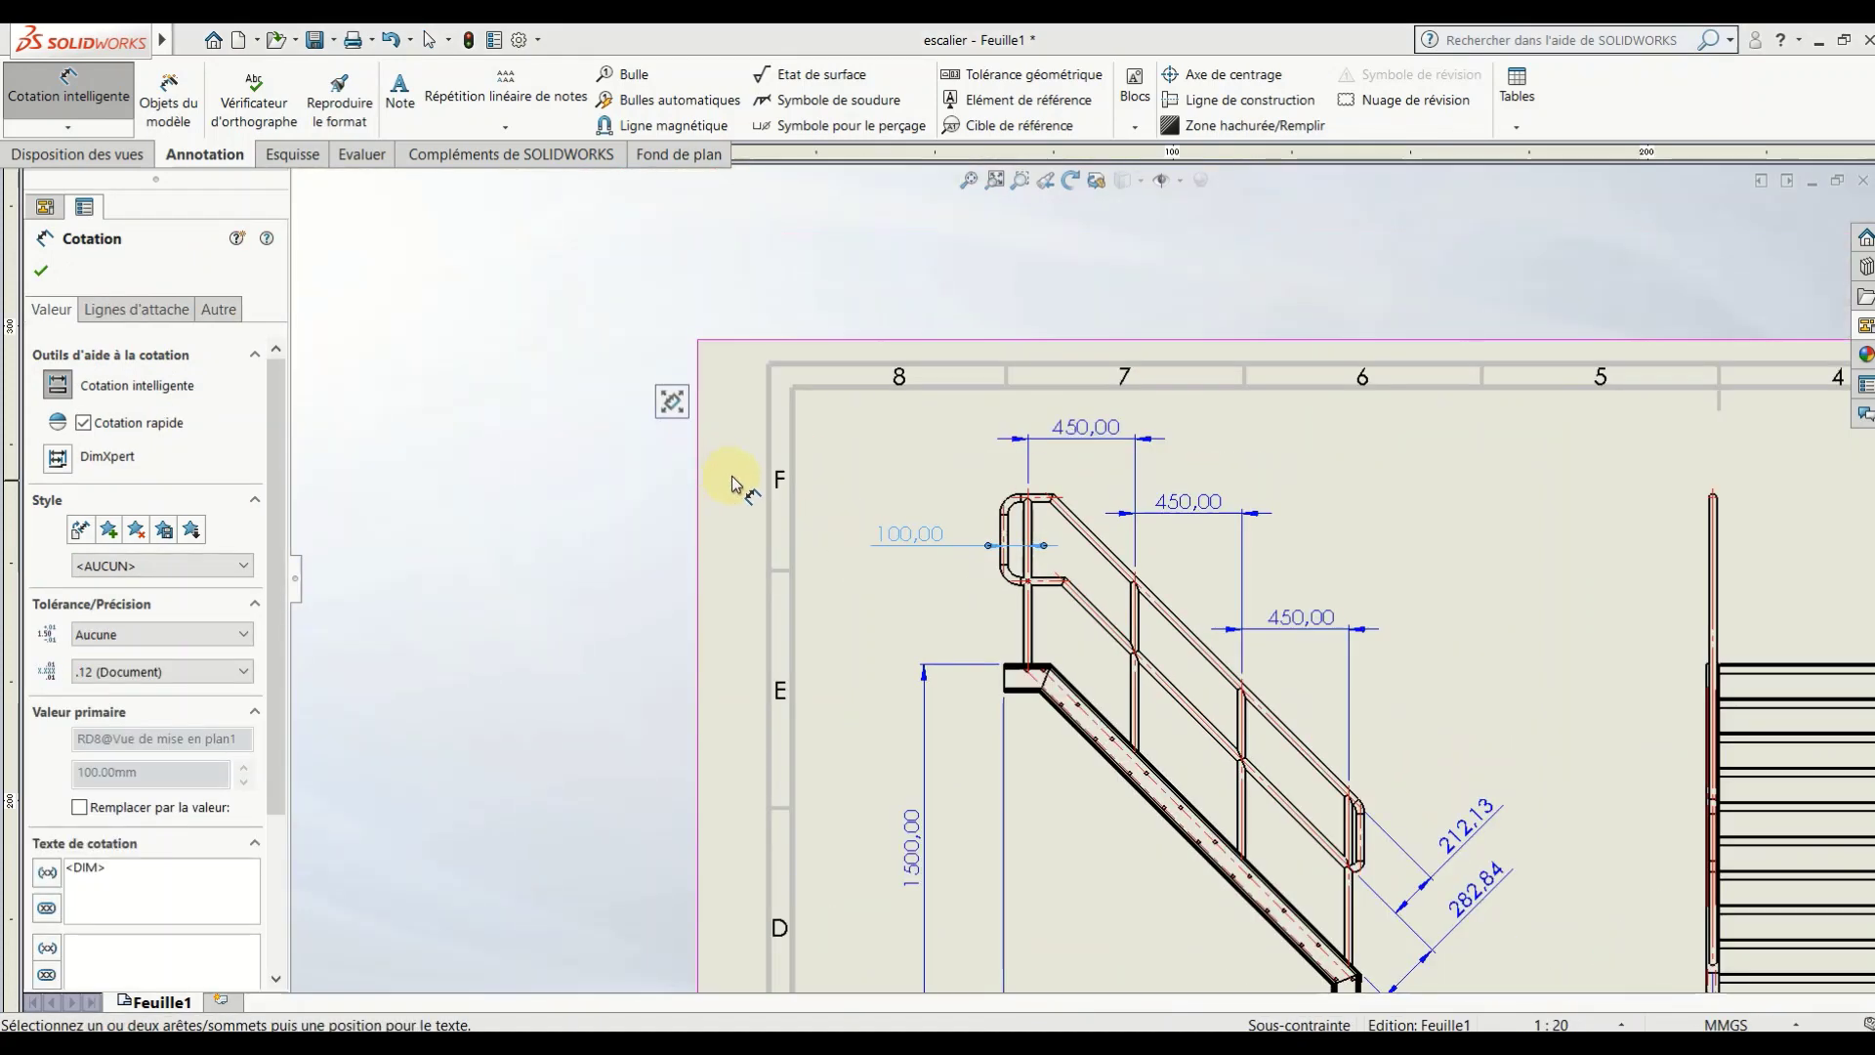
{"action": "left_click", "coordinate": [1465, 536]}
{"action": "scroll", "coordinate": [1465, 535], "scroll_direction": "up", "scroll_amount": 4}
{"action": "scroll", "coordinate": [1353, 670], "scroll_direction": "down", "scroll_amount": 2}
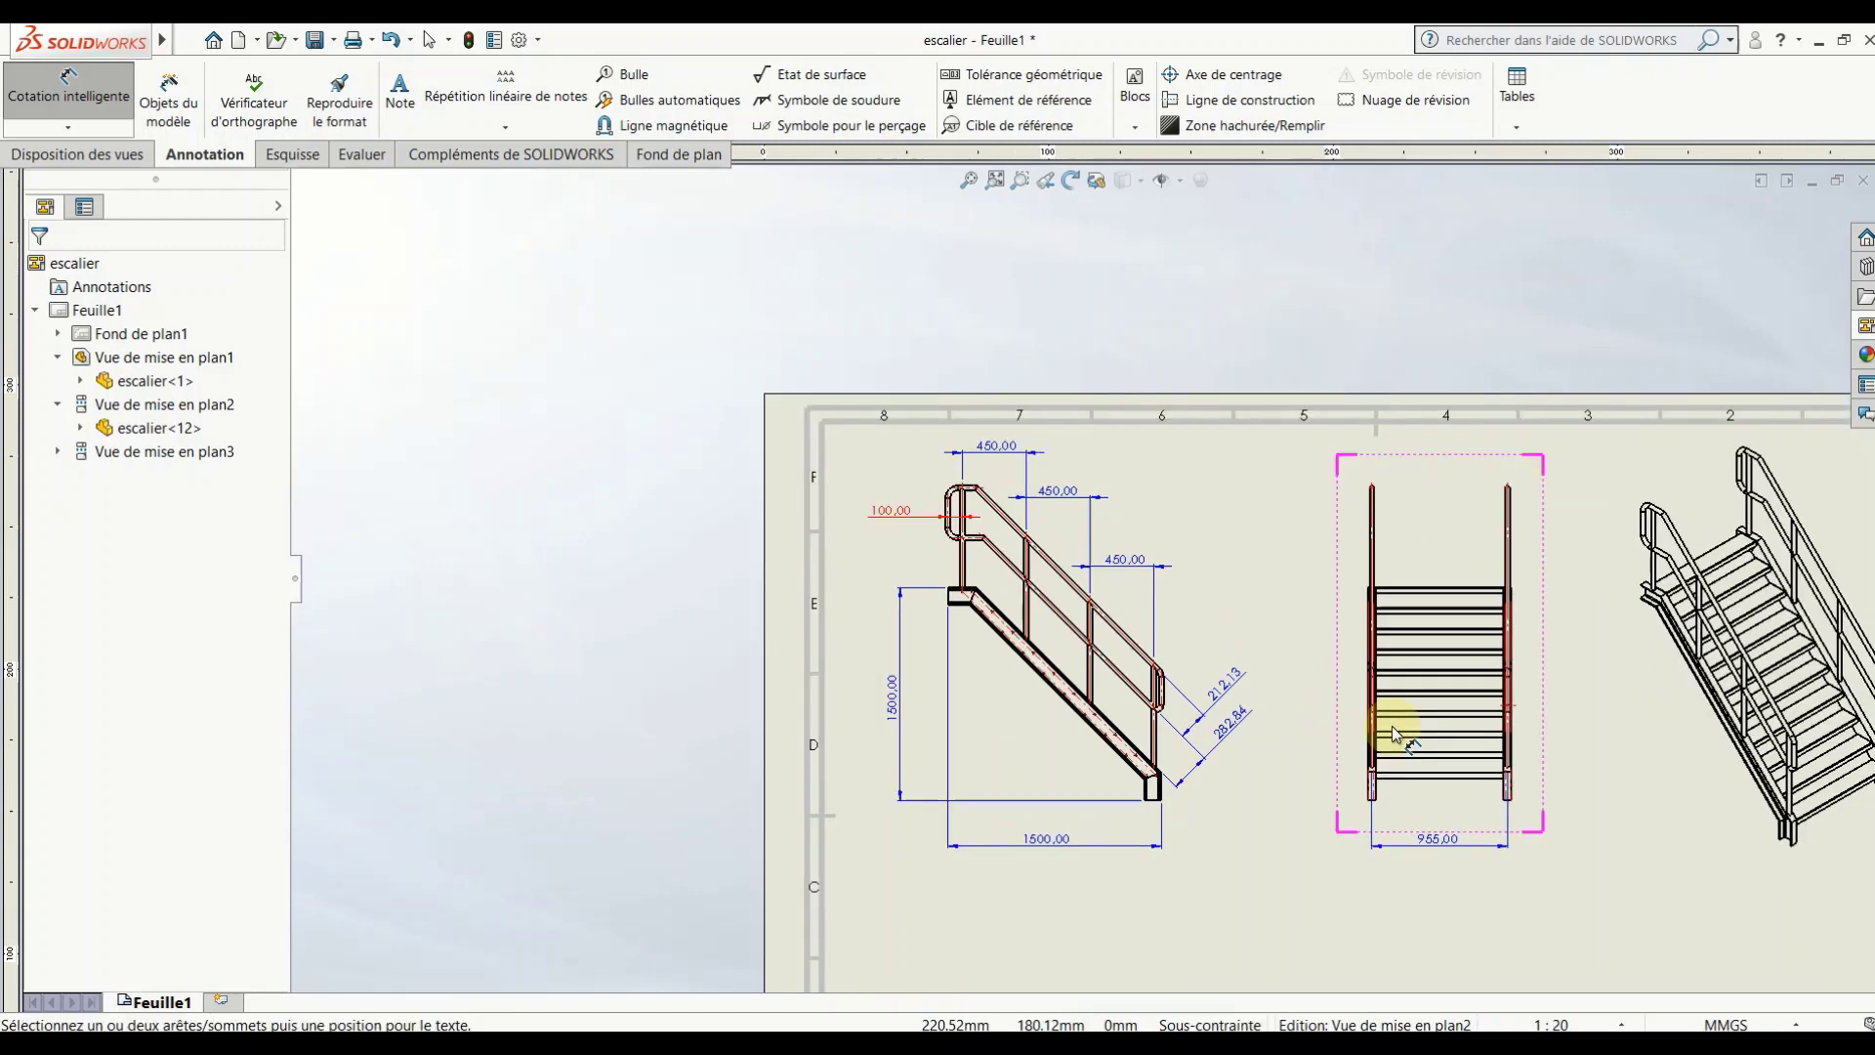
{"action": "scroll", "coordinate": [1206, 652], "scroll_direction": "down", "scroll_amount": 1}
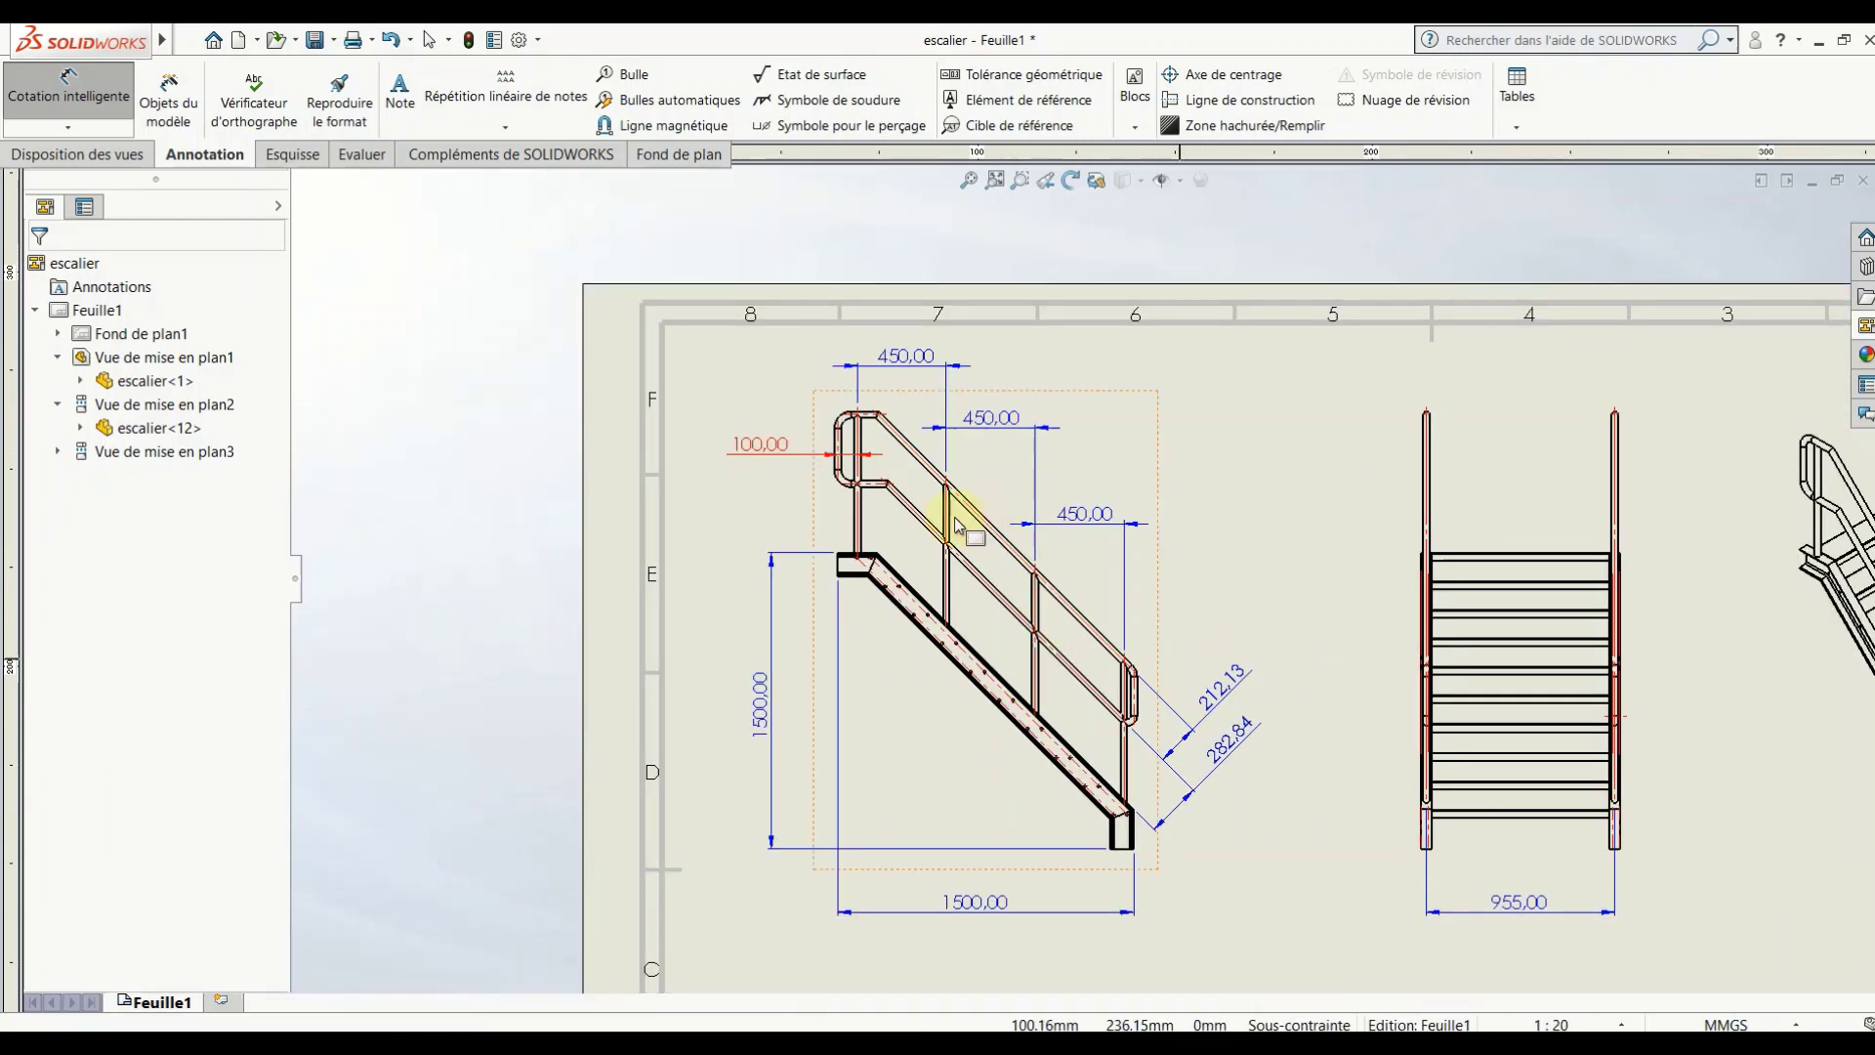
{"action": "key", "text": "Escape"}
Step: Put the 100,00 handrail dimension on the 'cotation et annotation' layer
{"action": "scroll", "coordinate": [795, 473], "scroll_direction": "down", "scroll_amount": 3}
{"action": "scroll", "coordinate": [647, 456], "scroll_direction": "down", "scroll_amount": 2}
{"action": "left_click", "coordinate": [648, 455]}
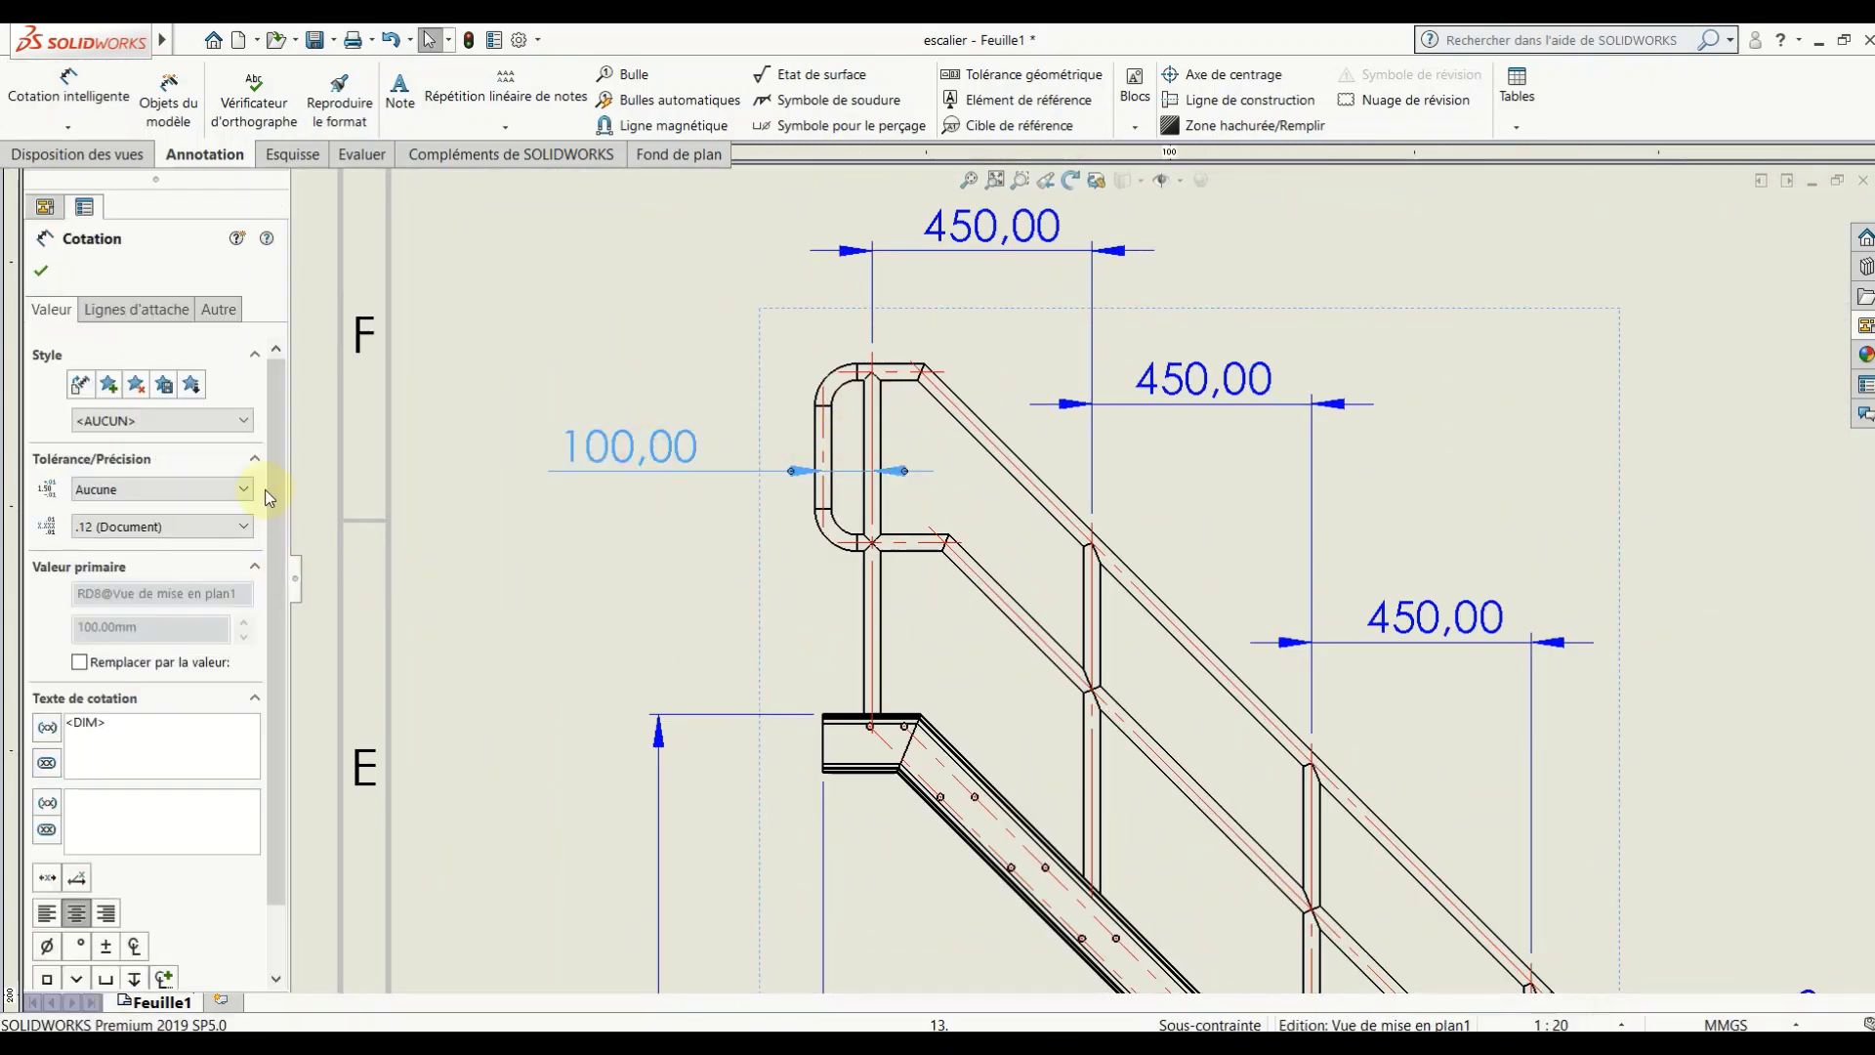
{"action": "left_click", "coordinate": [217, 309]}
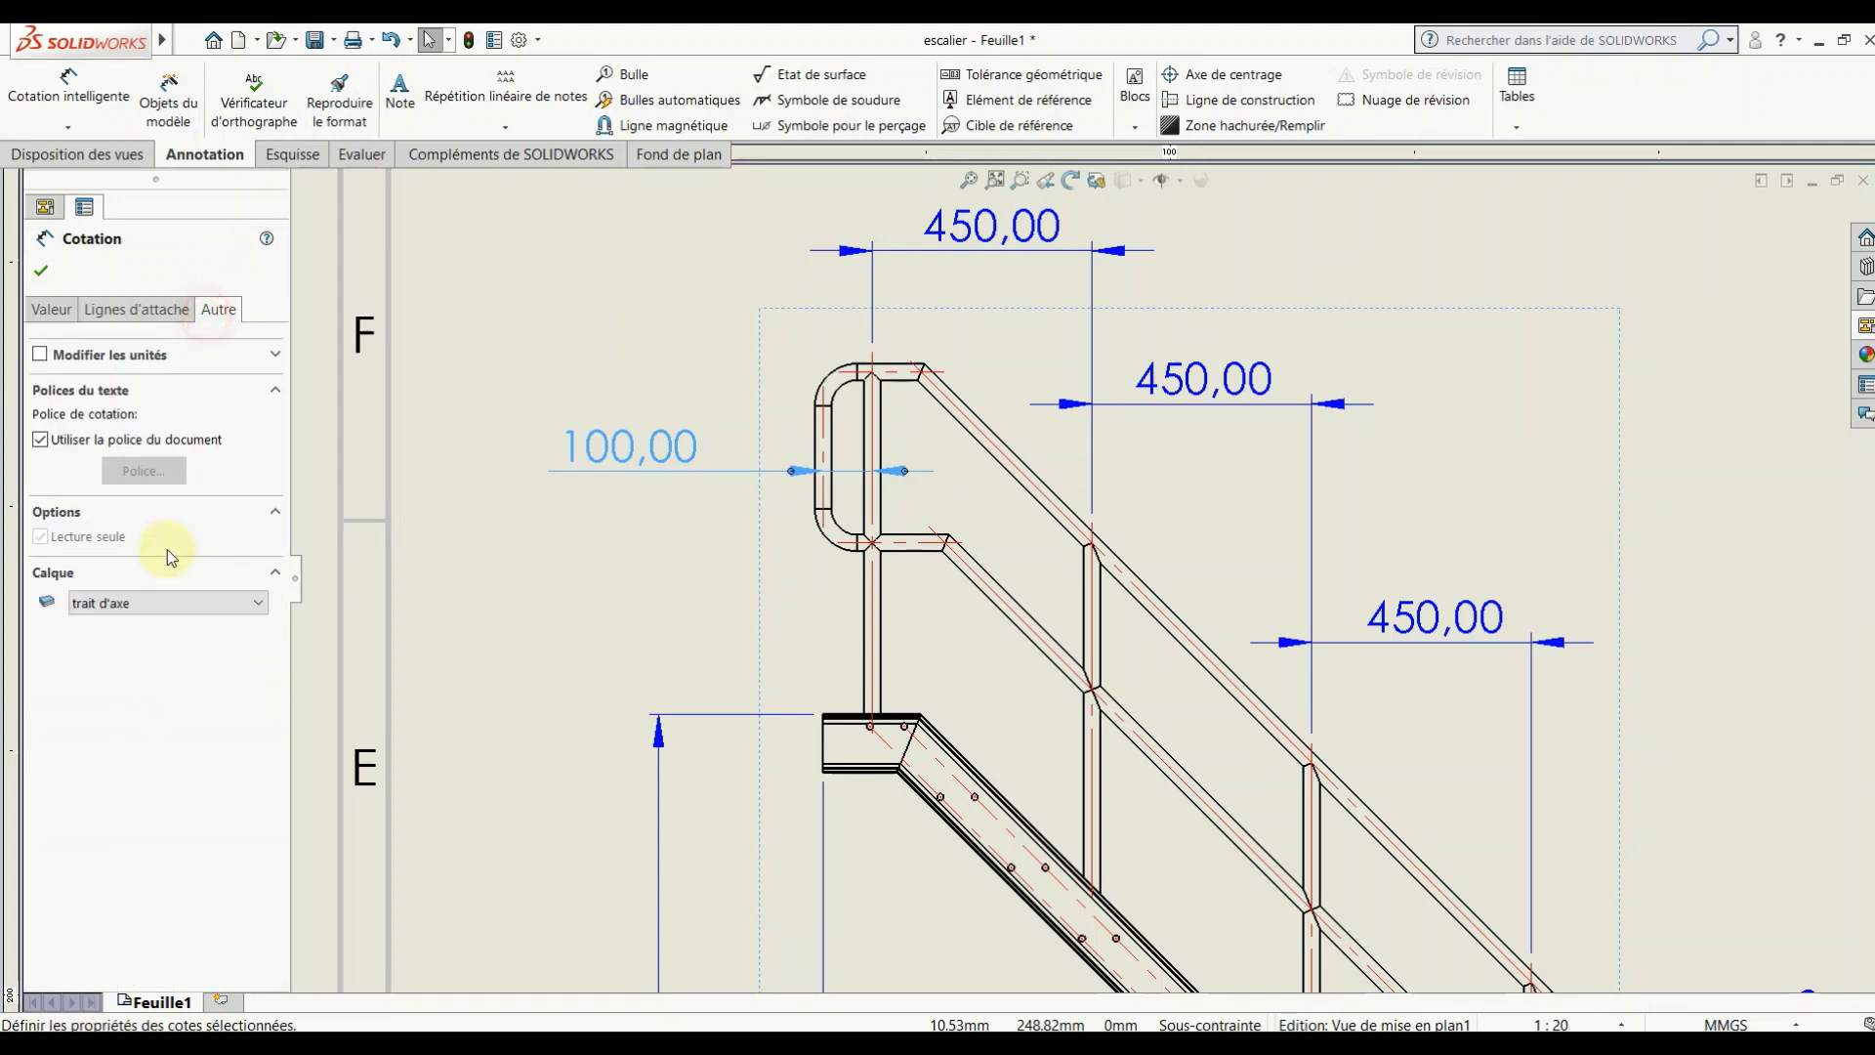
{"action": "left_click", "coordinate": [142, 613]}
{"action": "left_click", "coordinate": [145, 659]}
{"action": "left_click", "coordinate": [42, 273]}
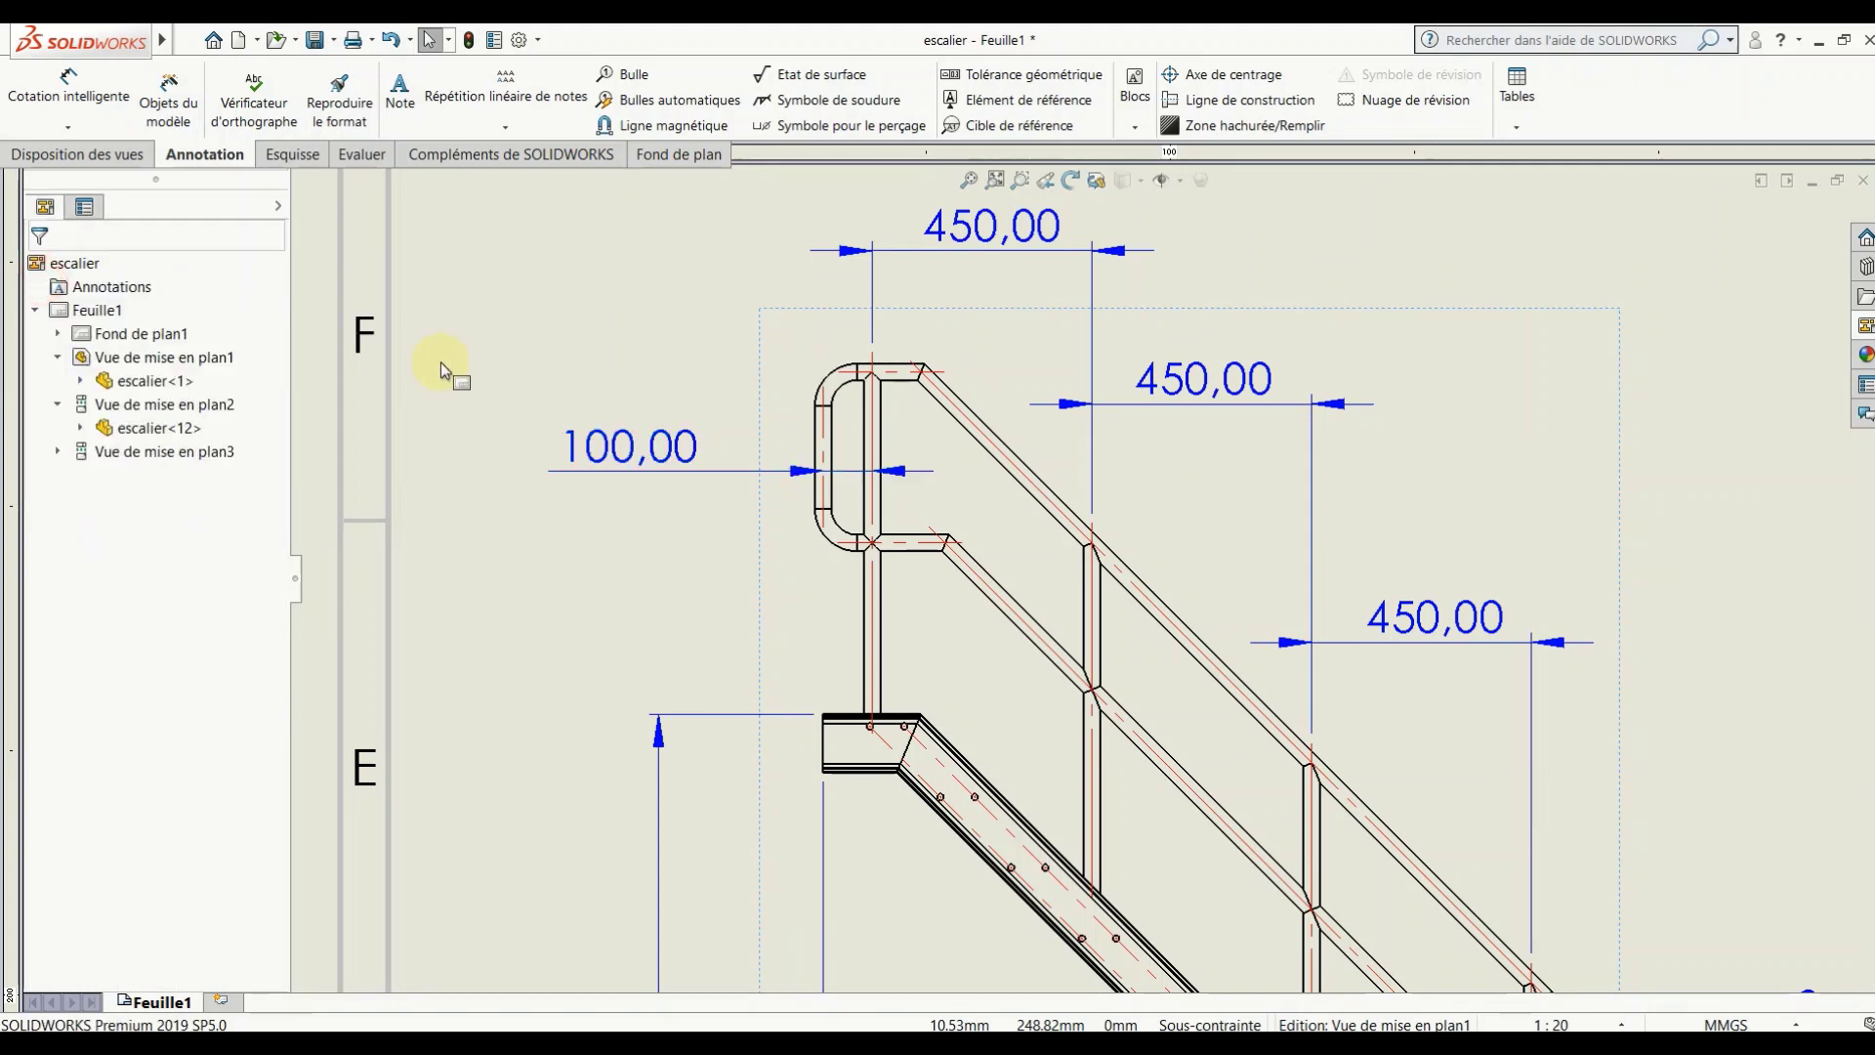
{"action": "scroll", "coordinate": [720, 436], "scroll_direction": "up", "scroll_amount": 5}
{"action": "scroll", "coordinate": [1283, 781], "scroll_direction": "down", "scroll_amount": 2}
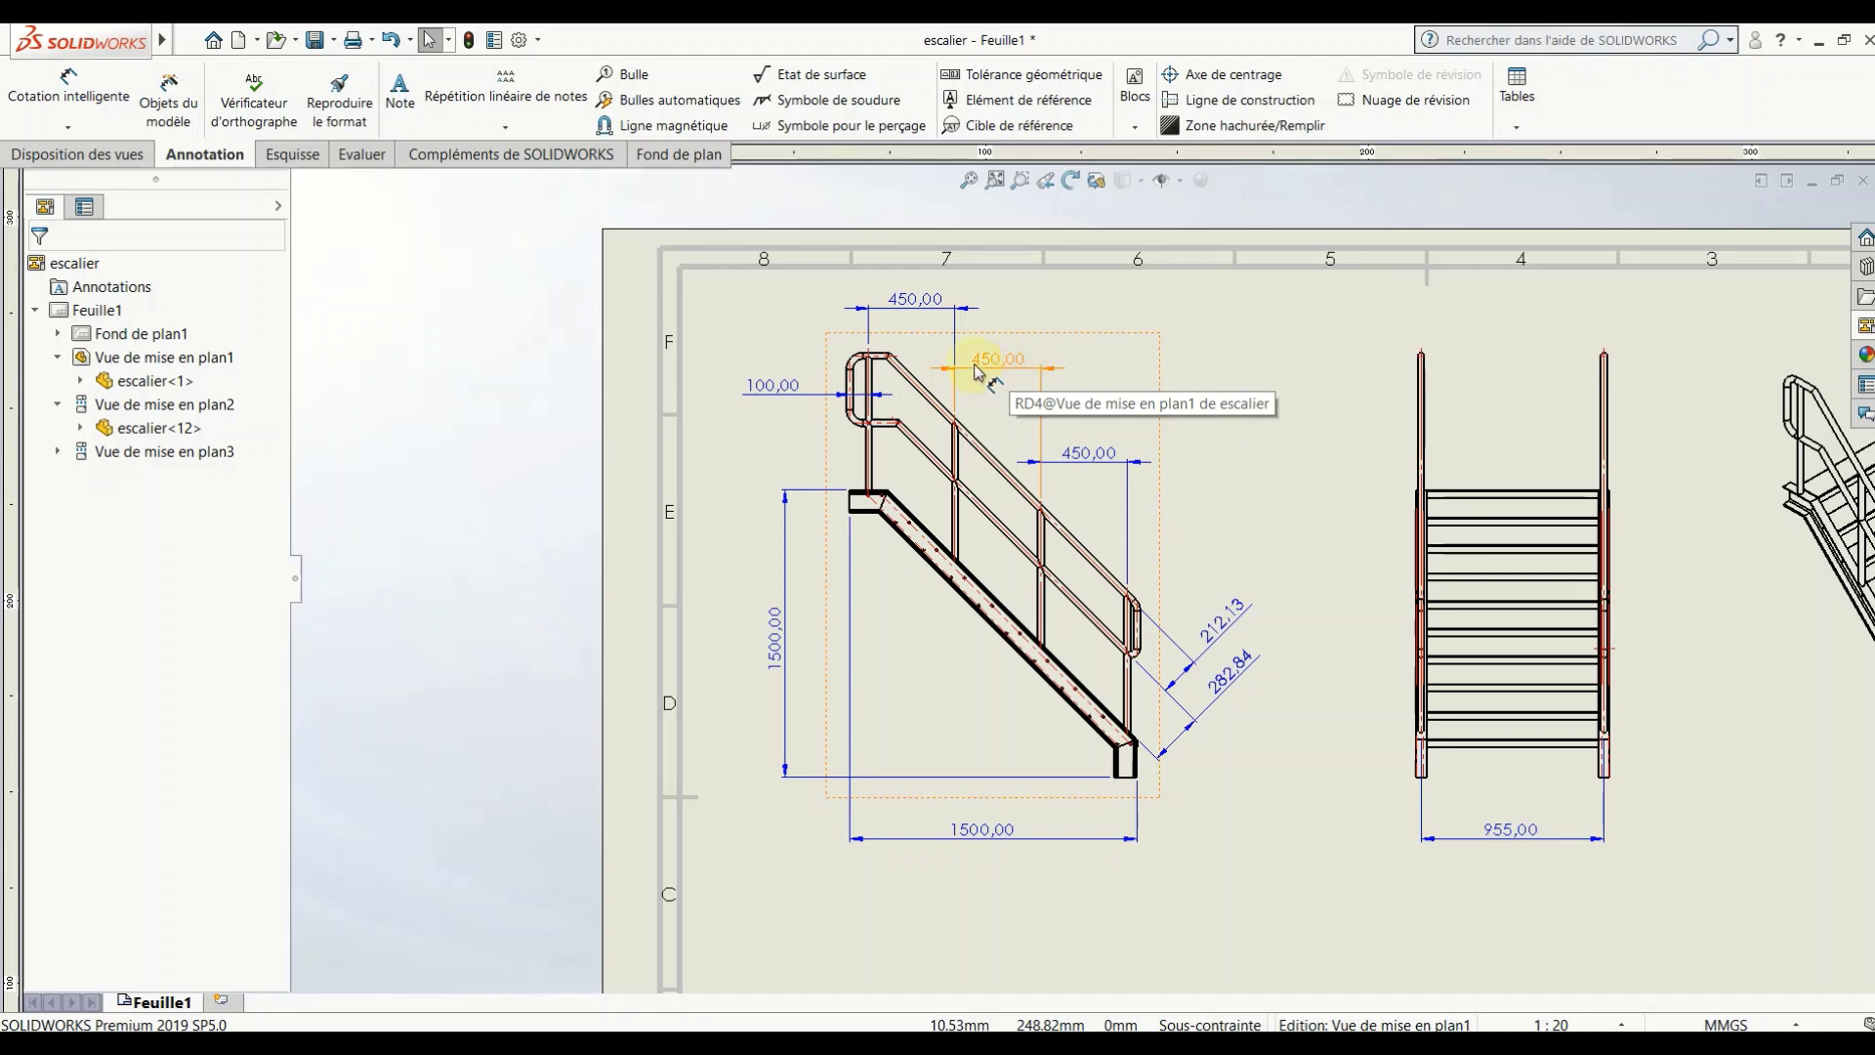
{"action": "left_click", "coordinate": [913, 300]}
Step: Set unit precision to Aucune for all 450, 212, 283, 955 and 1500 dimensions
{"action": "left_click", "coordinate": [986, 359], "text": "ctrl"}
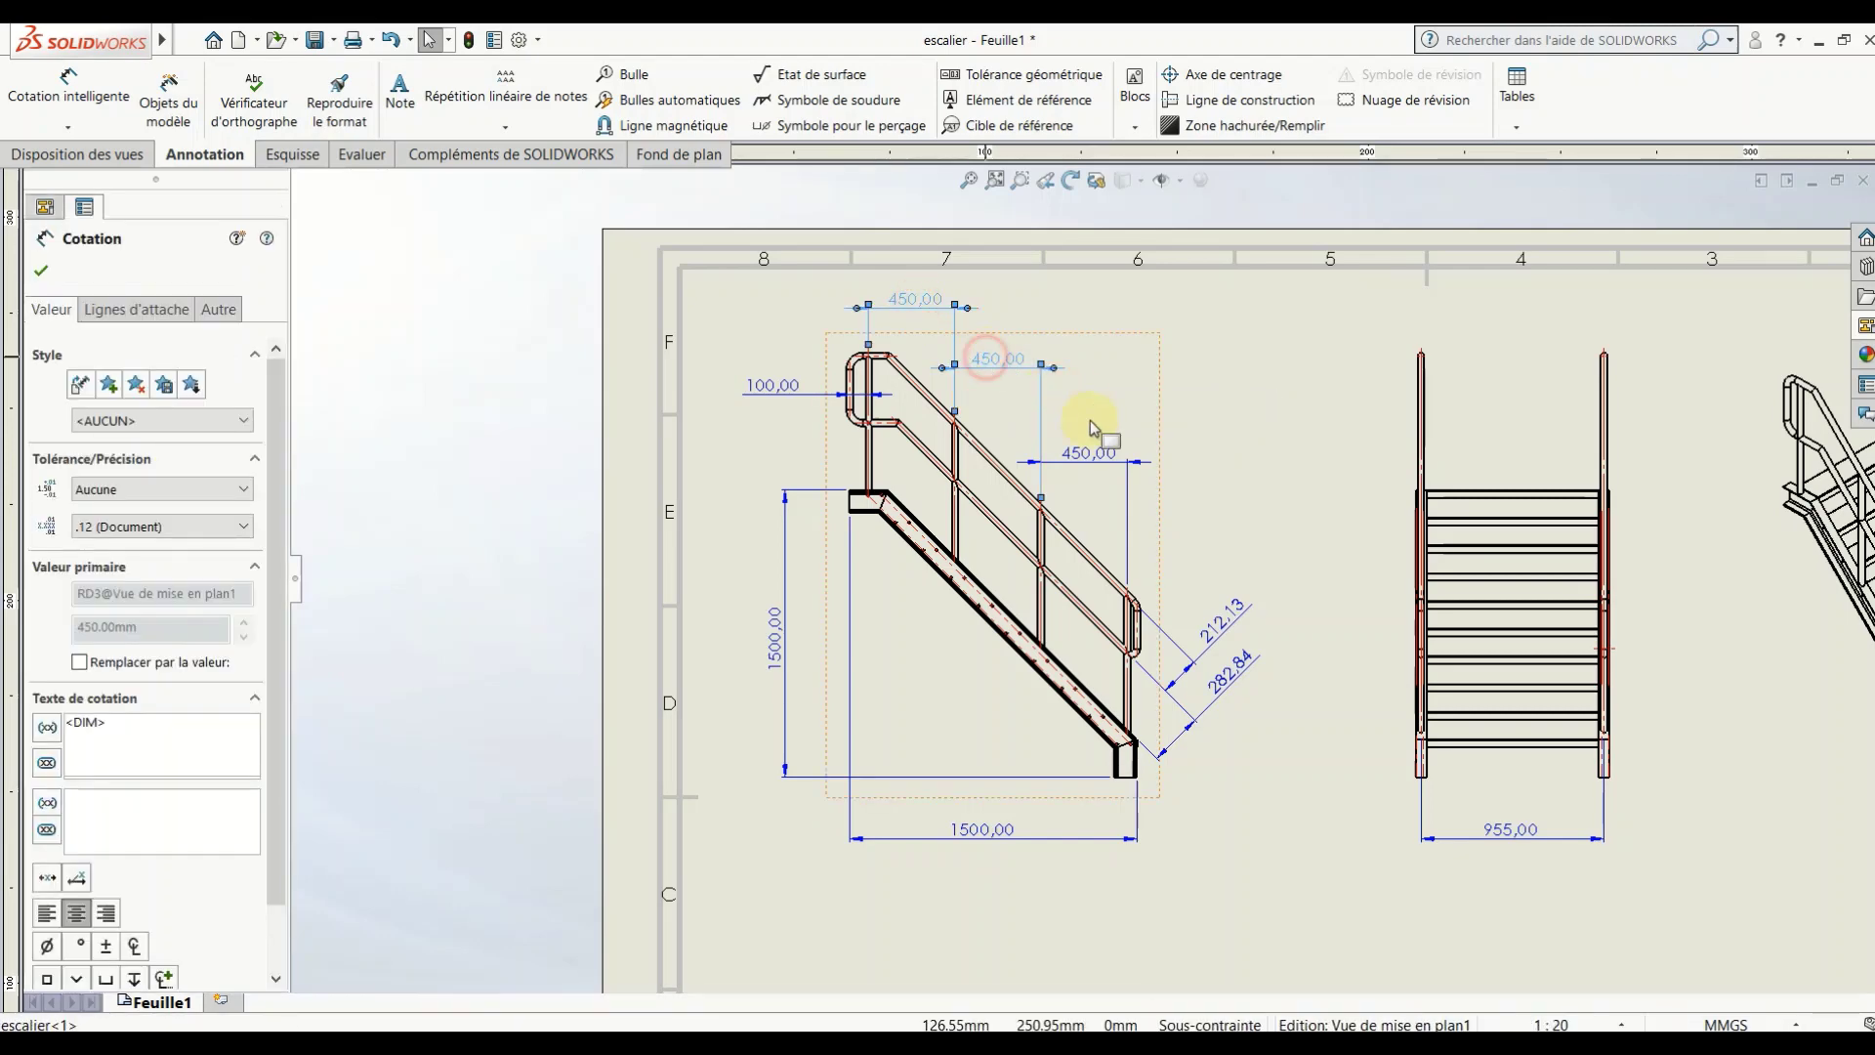
{"action": "left_click", "coordinate": [1089, 453], "text": "ctrl"}
{"action": "left_click", "coordinate": [1221, 617], "text": "ctrl"}
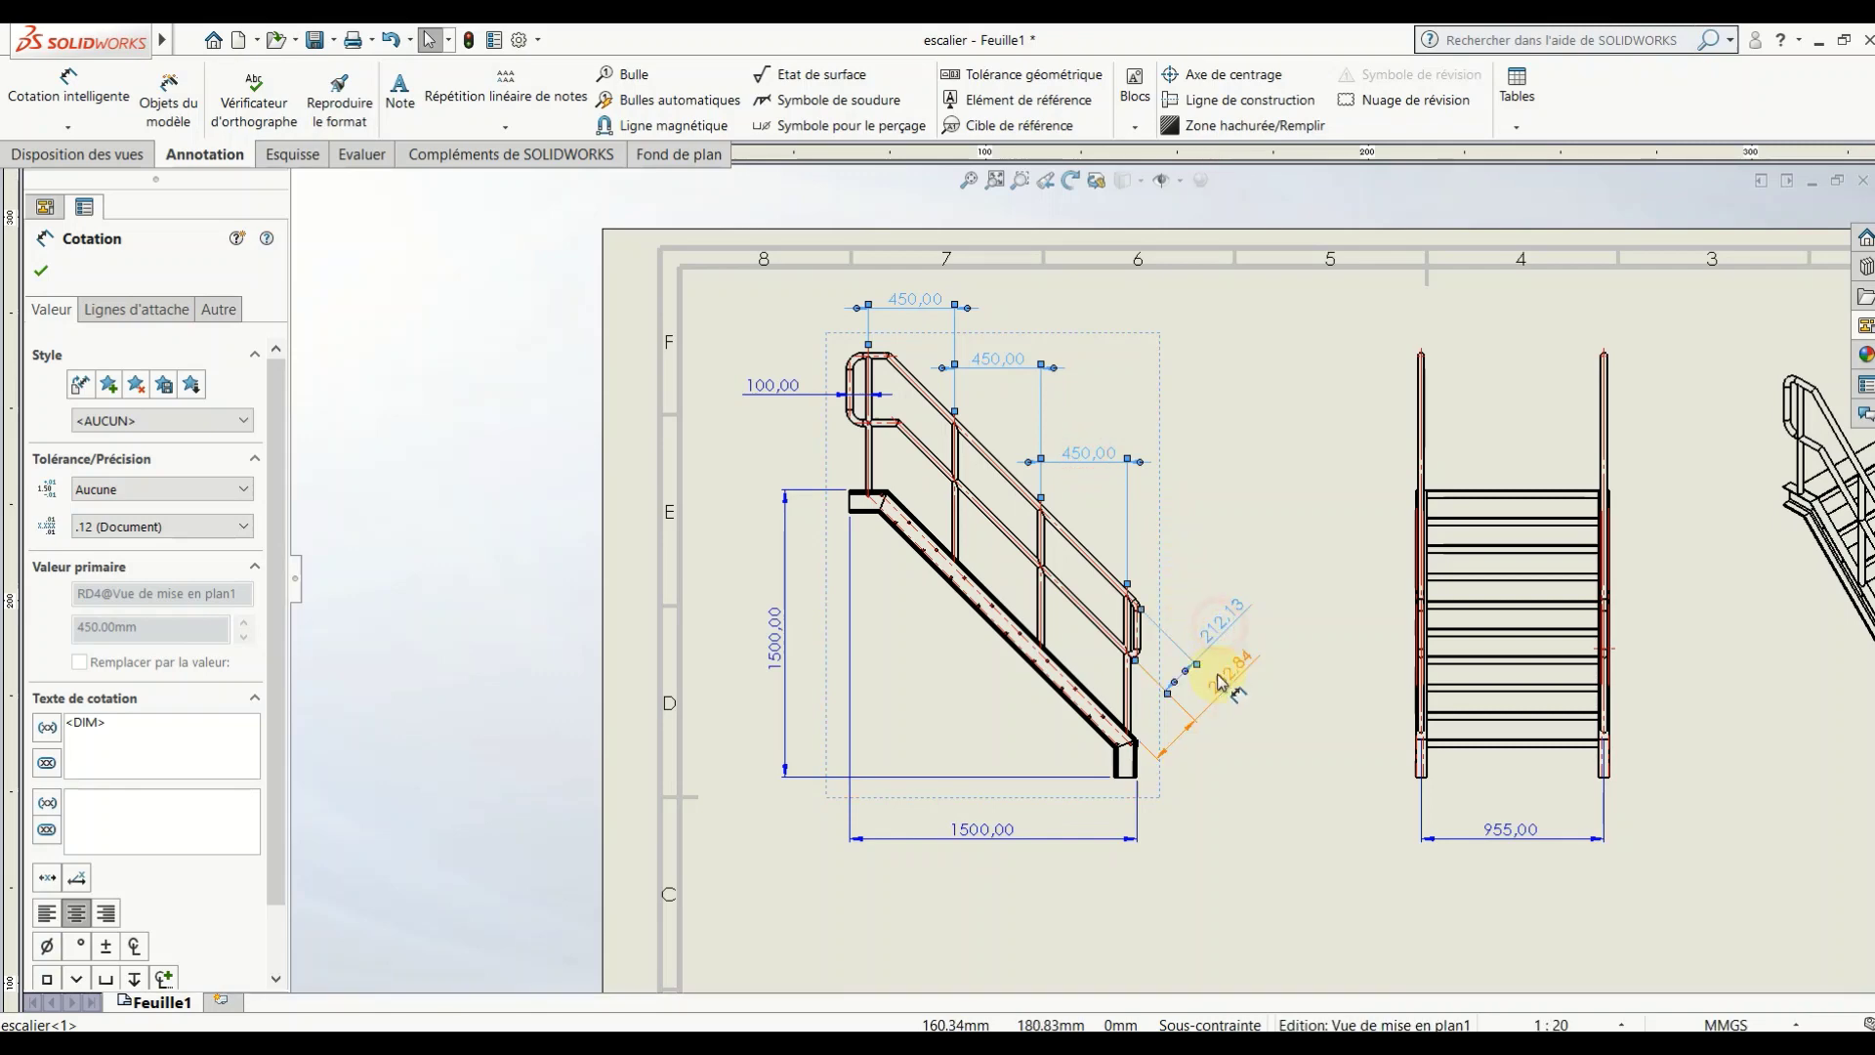
{"action": "left_click", "coordinate": [1221, 681], "text": "ctrl"}
{"action": "left_click", "coordinate": [1511, 833], "text": "ctrl"}
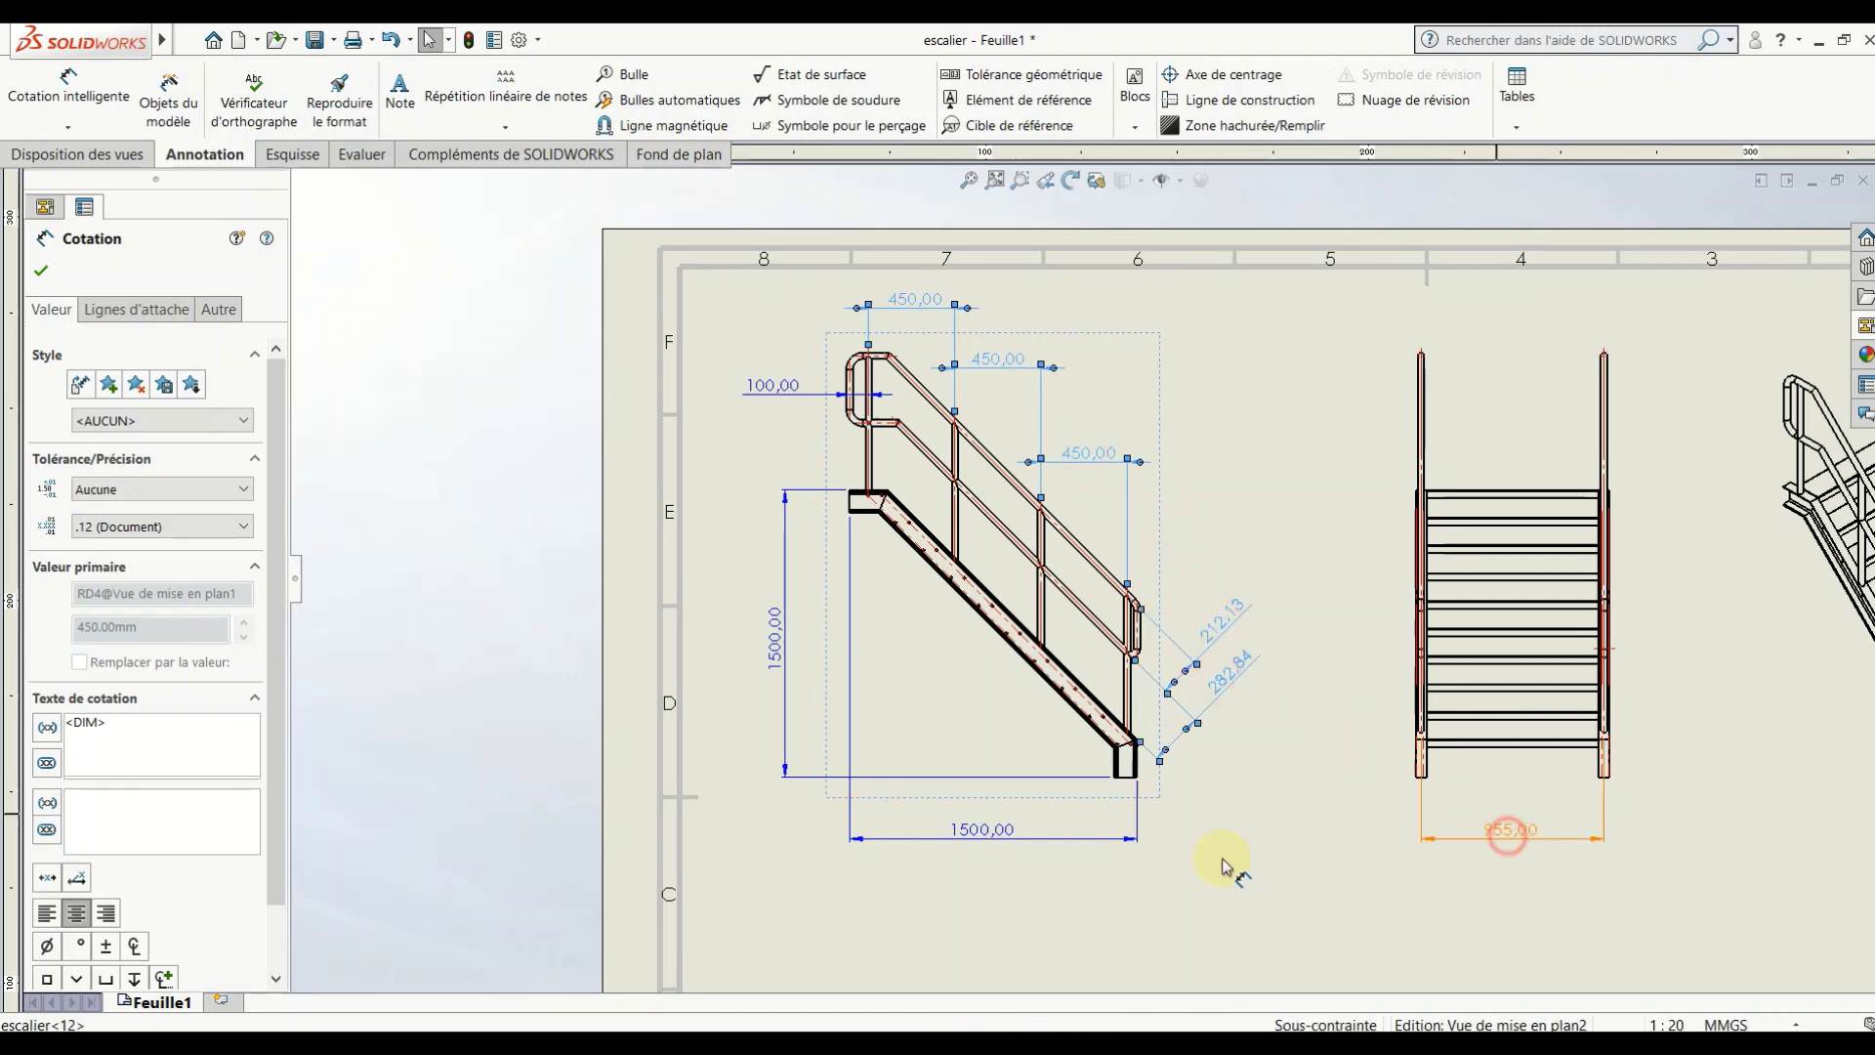
{"action": "left_click", "coordinate": [1001, 833], "text": "ctrl"}
{"action": "left_click", "coordinate": [776, 640], "text": "ctrl"}
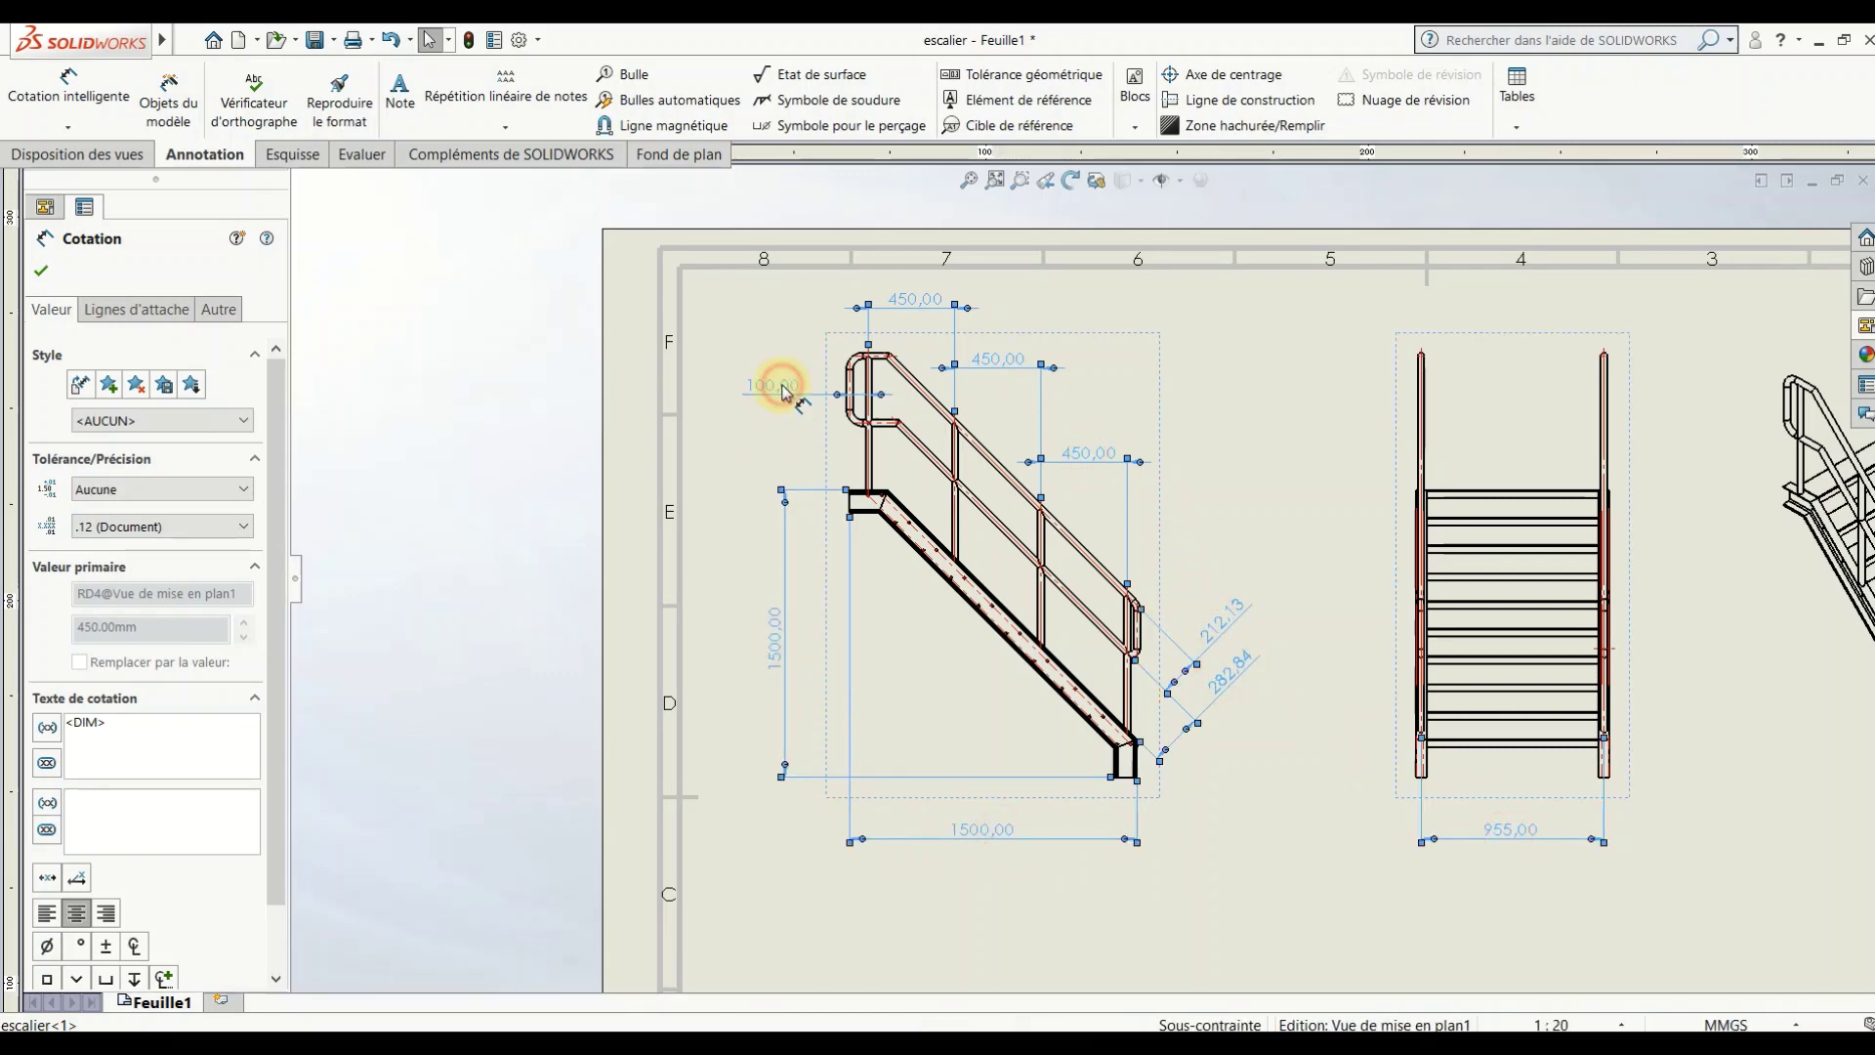
{"action": "left_click", "coordinate": [78, 528]}
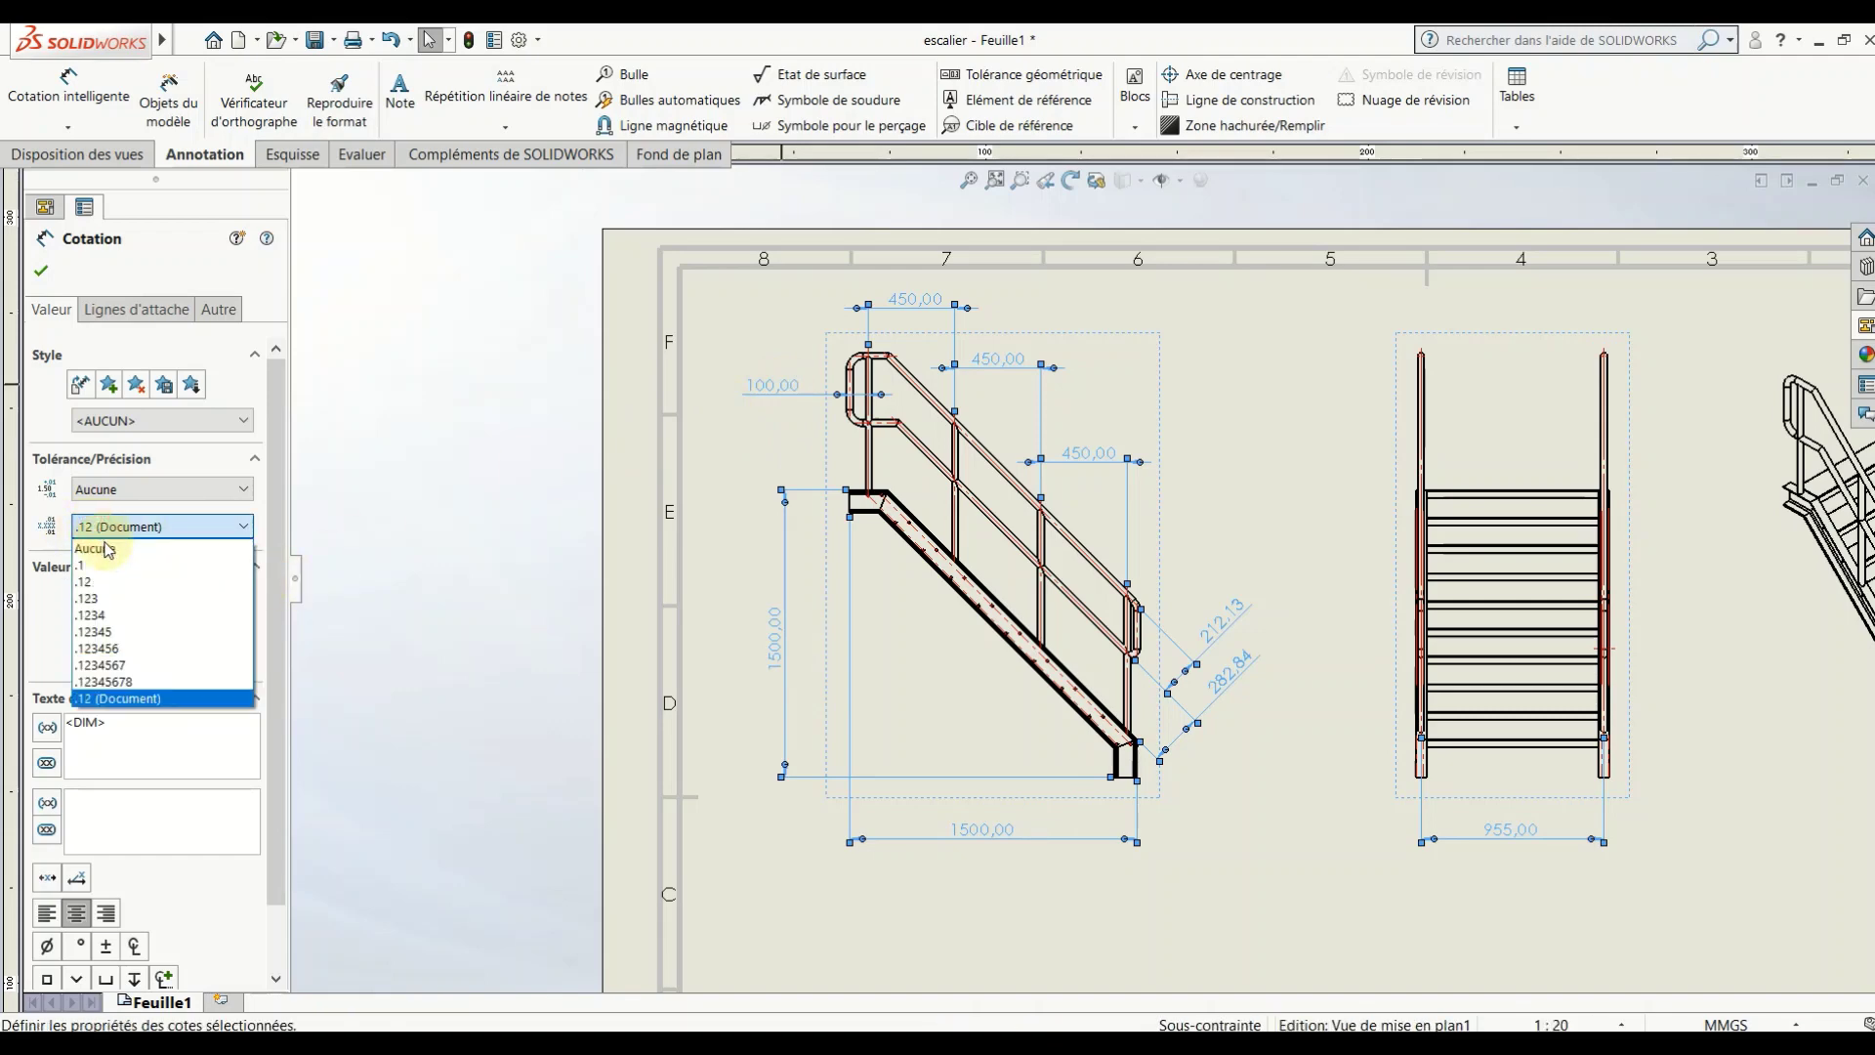
{"action": "left_click", "coordinate": [44, 271]}
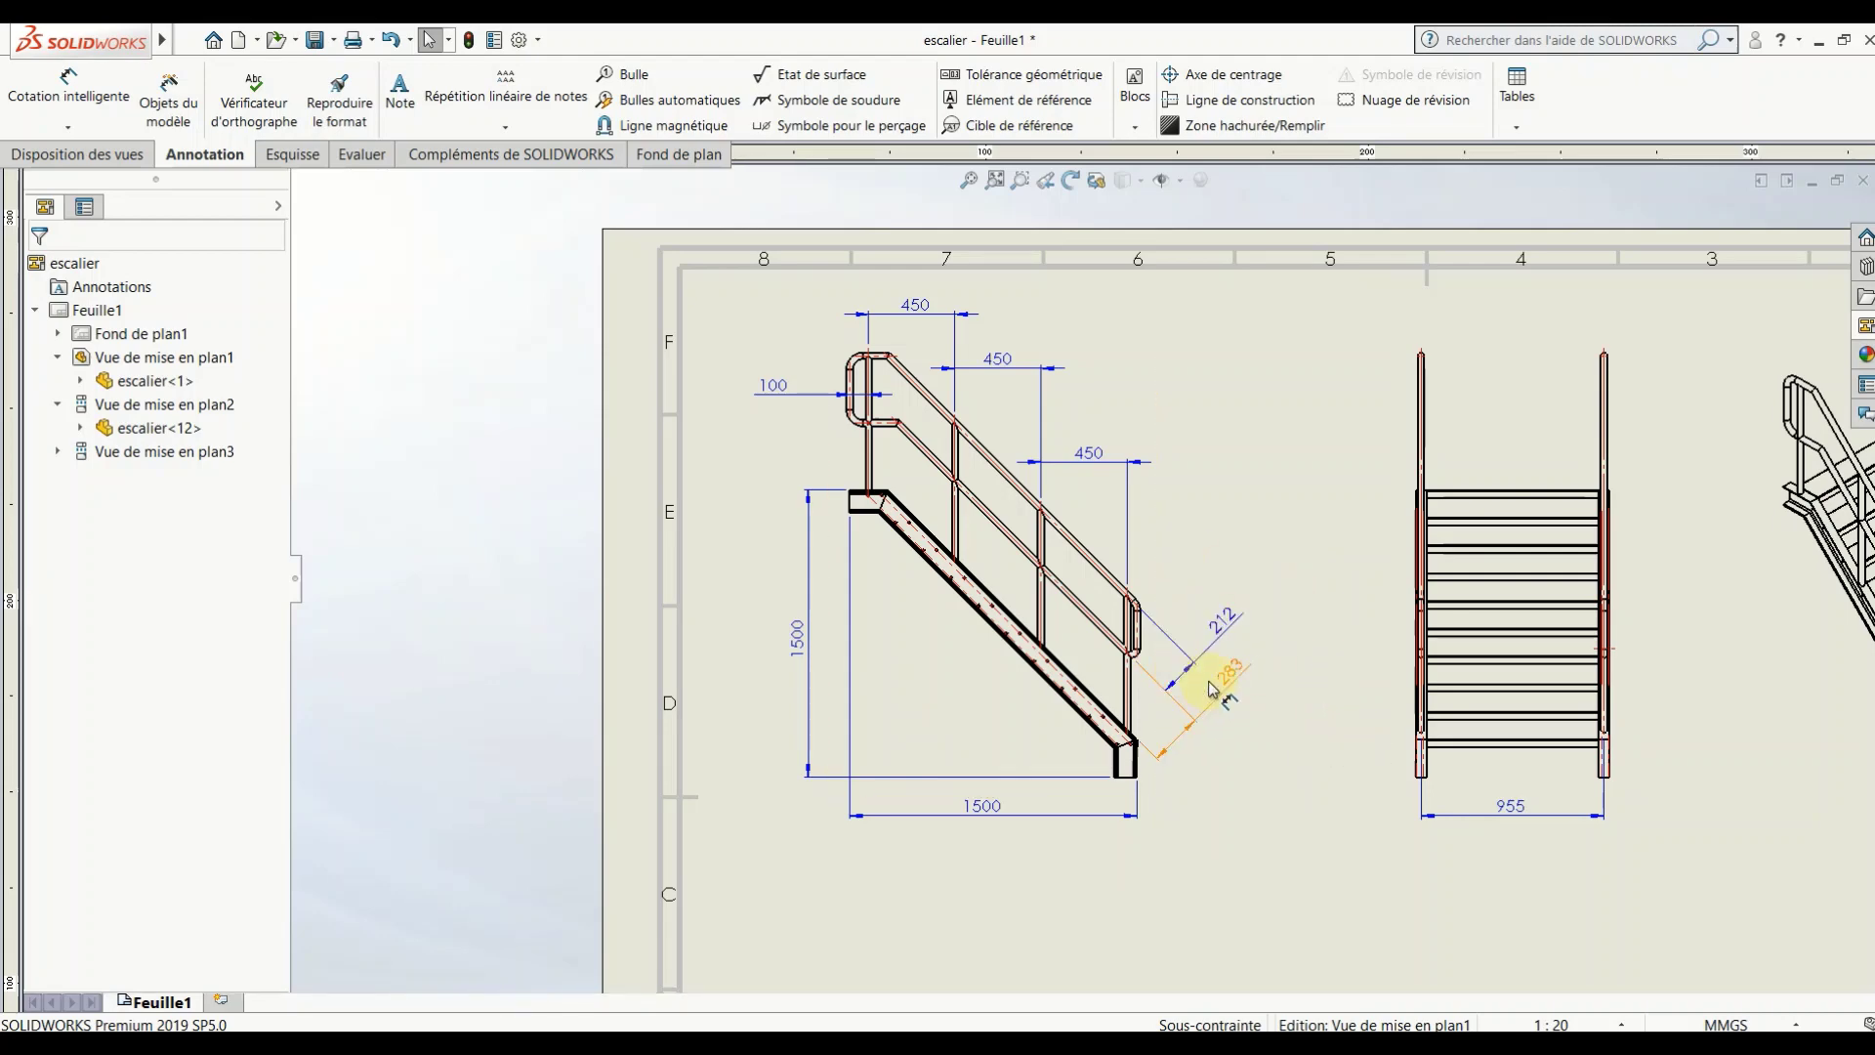
Step: Move the isometric view to the lower-left of the sheet, below the side view
{"action": "scroll", "coordinate": [1207, 670], "scroll_direction": "up", "scroll_amount": 1}
{"action": "scroll", "coordinate": [1207, 674], "scroll_direction": "up", "scroll_amount": 3}
{"action": "scroll", "coordinate": [1204, 693], "scroll_direction": "down", "scroll_amount": 1}
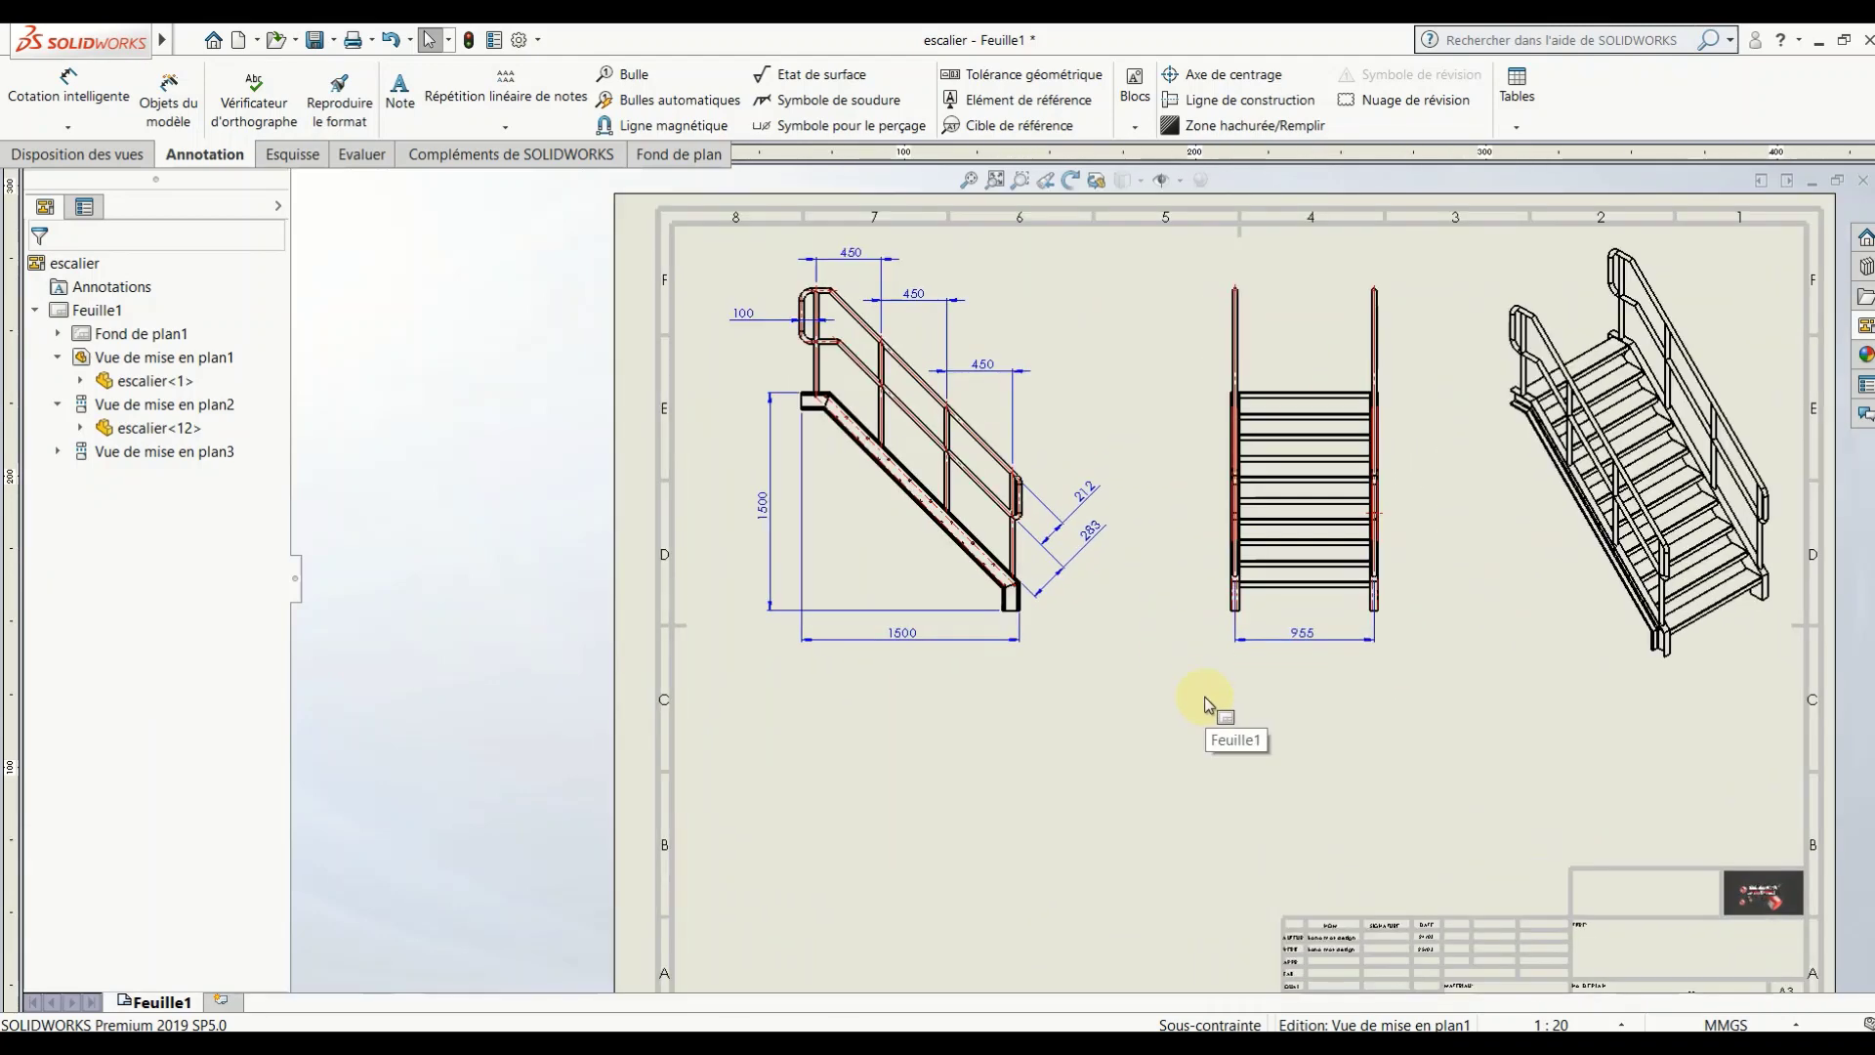
{"action": "scroll", "coordinate": [1211, 674], "scroll_direction": "up", "scroll_amount": 1}
{"action": "mouse_move", "coordinate": [1296, 617]}
{"action": "left_mouse_down"}
{"action": "mouse_move", "coordinate": [1013, 768]}
{"action": "mouse_move", "coordinate": [991, 803]}
{"action": "mouse_move", "coordinate": [1034, 810]}
{"action": "left_mouse_up"}
{"action": "key", "text": "z"}
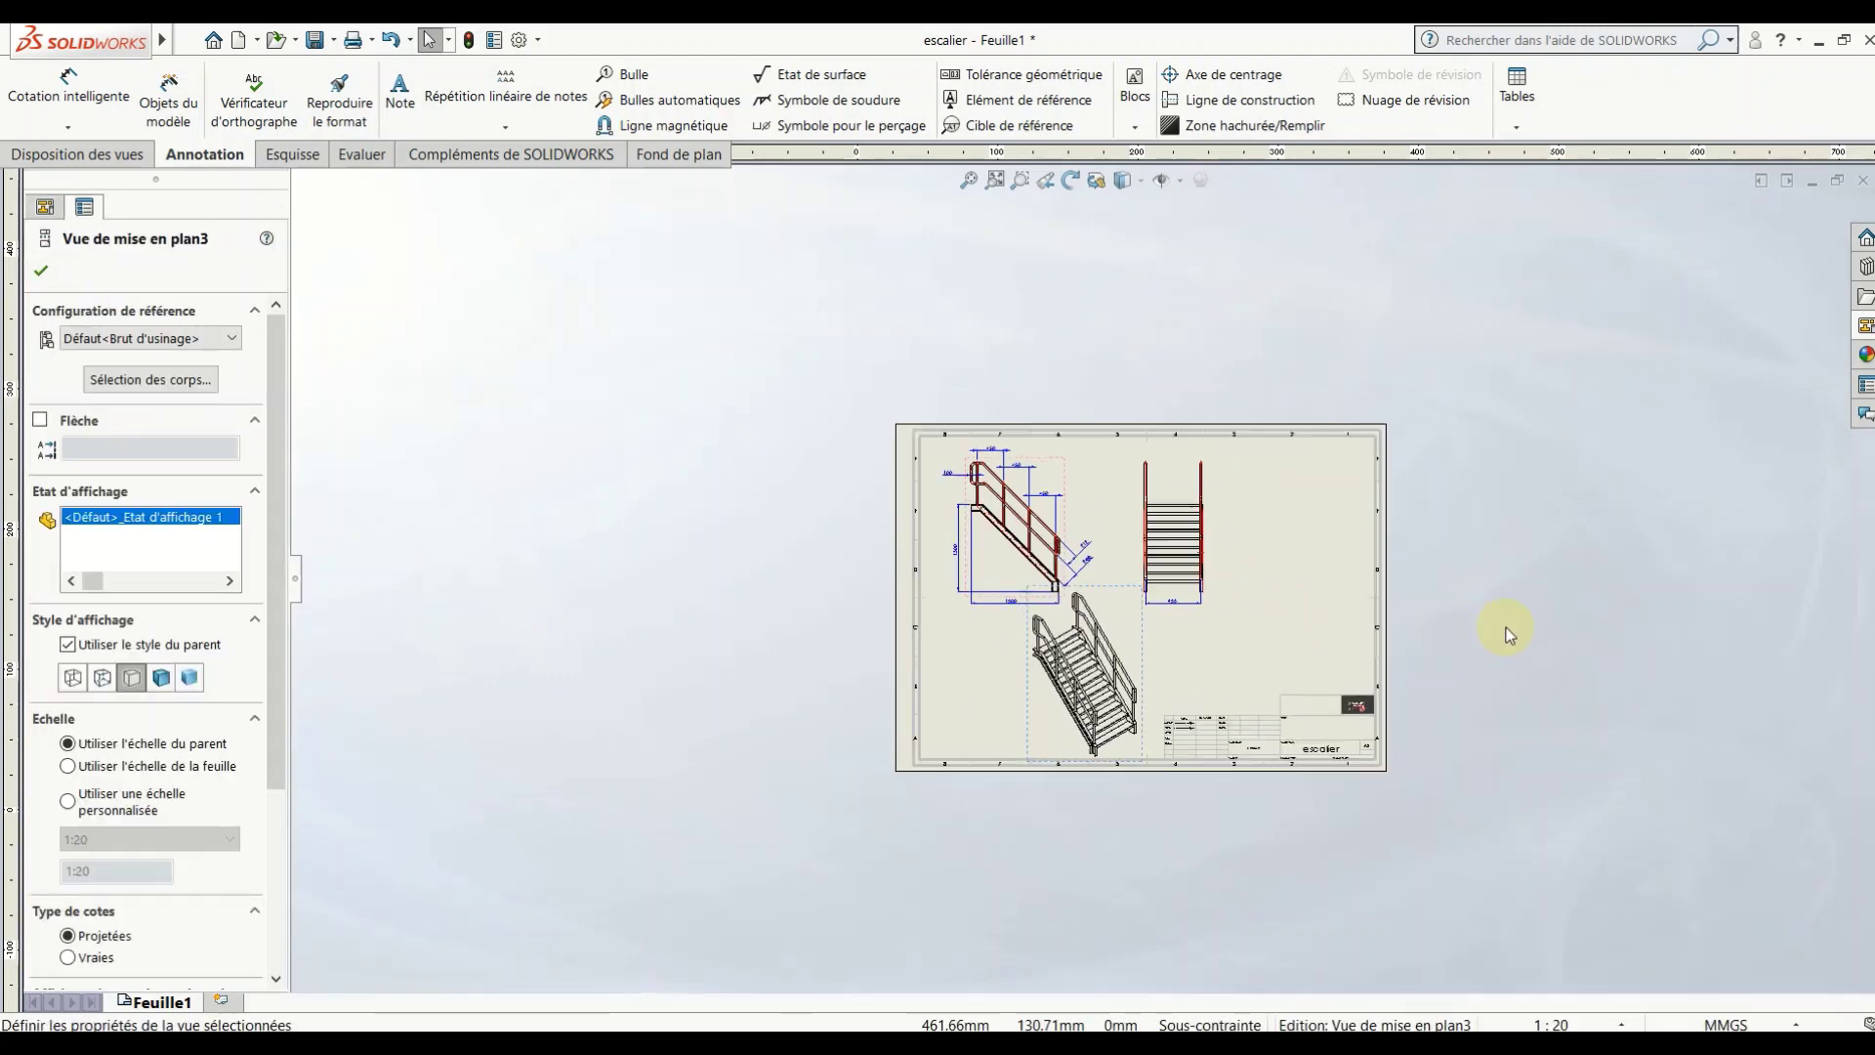
{"action": "left_click", "coordinate": [1506, 630]}
{"action": "scroll", "coordinate": [1435, 625], "scroll_direction": "down", "scroll_amount": 3}
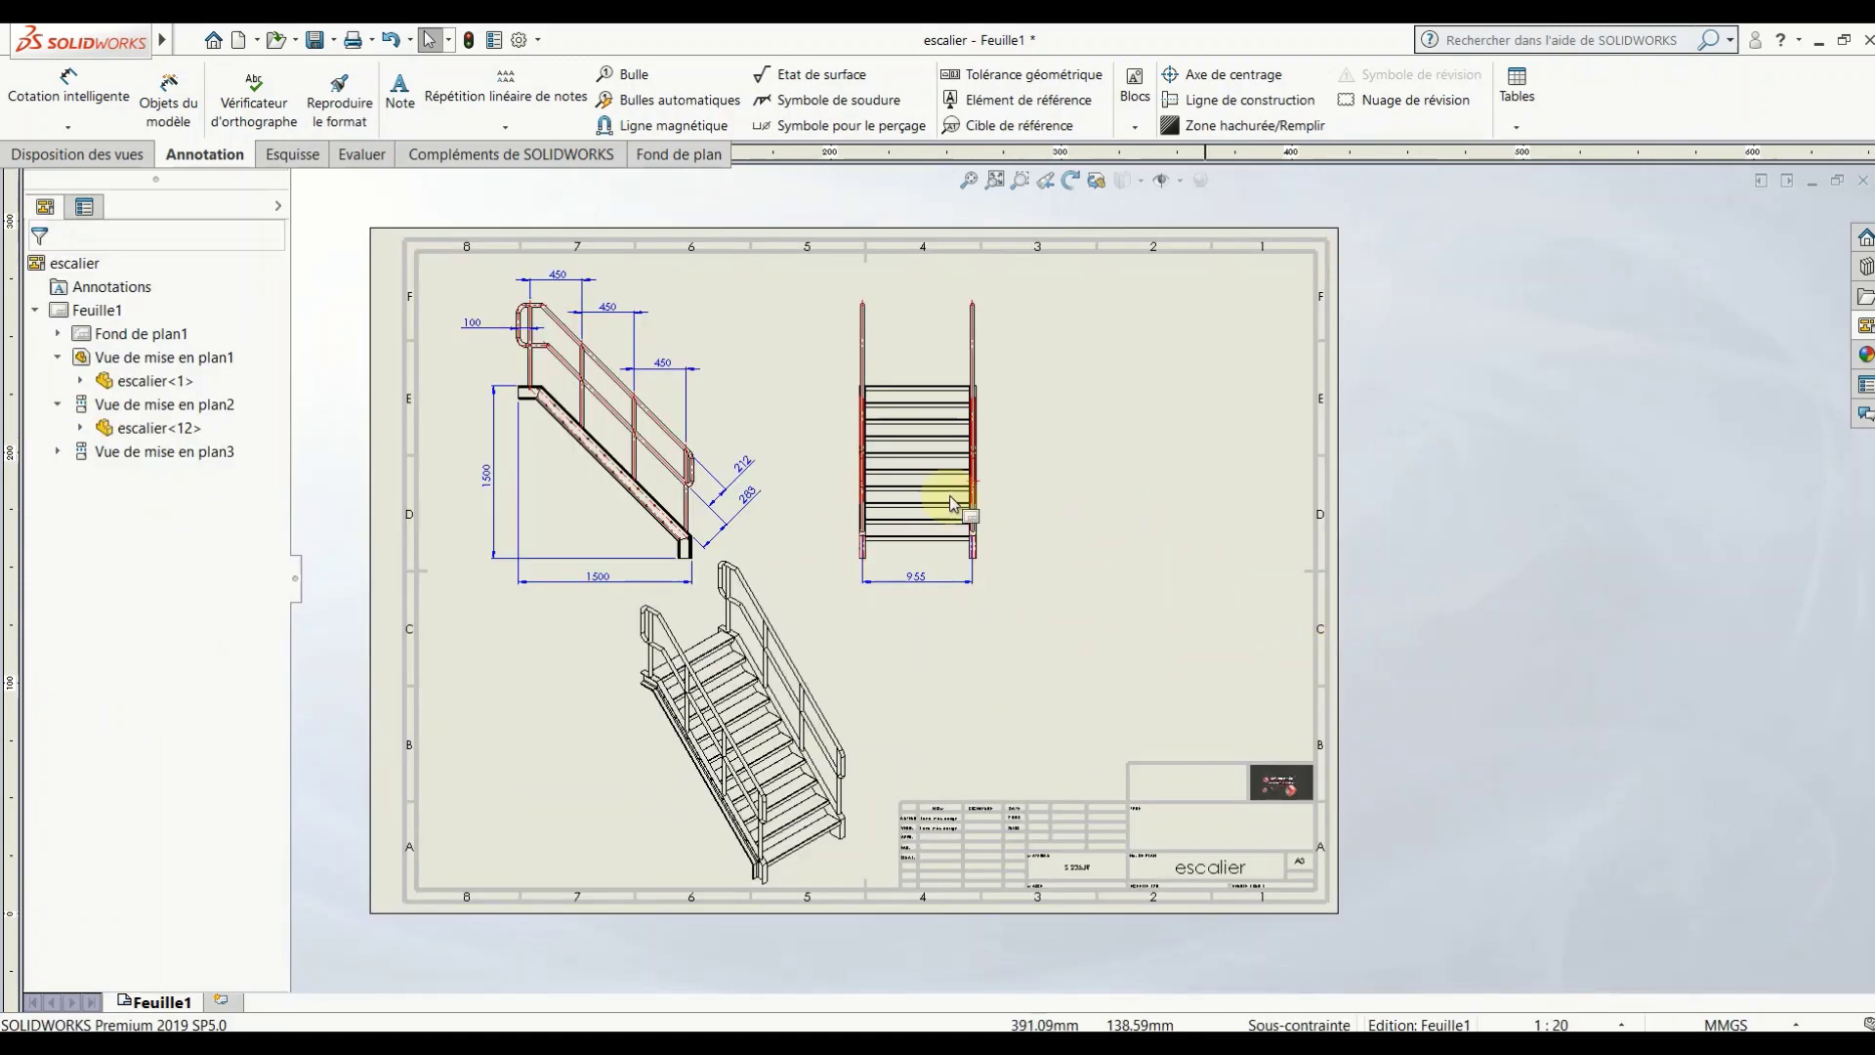
Step: Switch to the 3D 'escalier' staircase part from the taskbar
{"action": "left_click", "coordinate": [86, 158]}
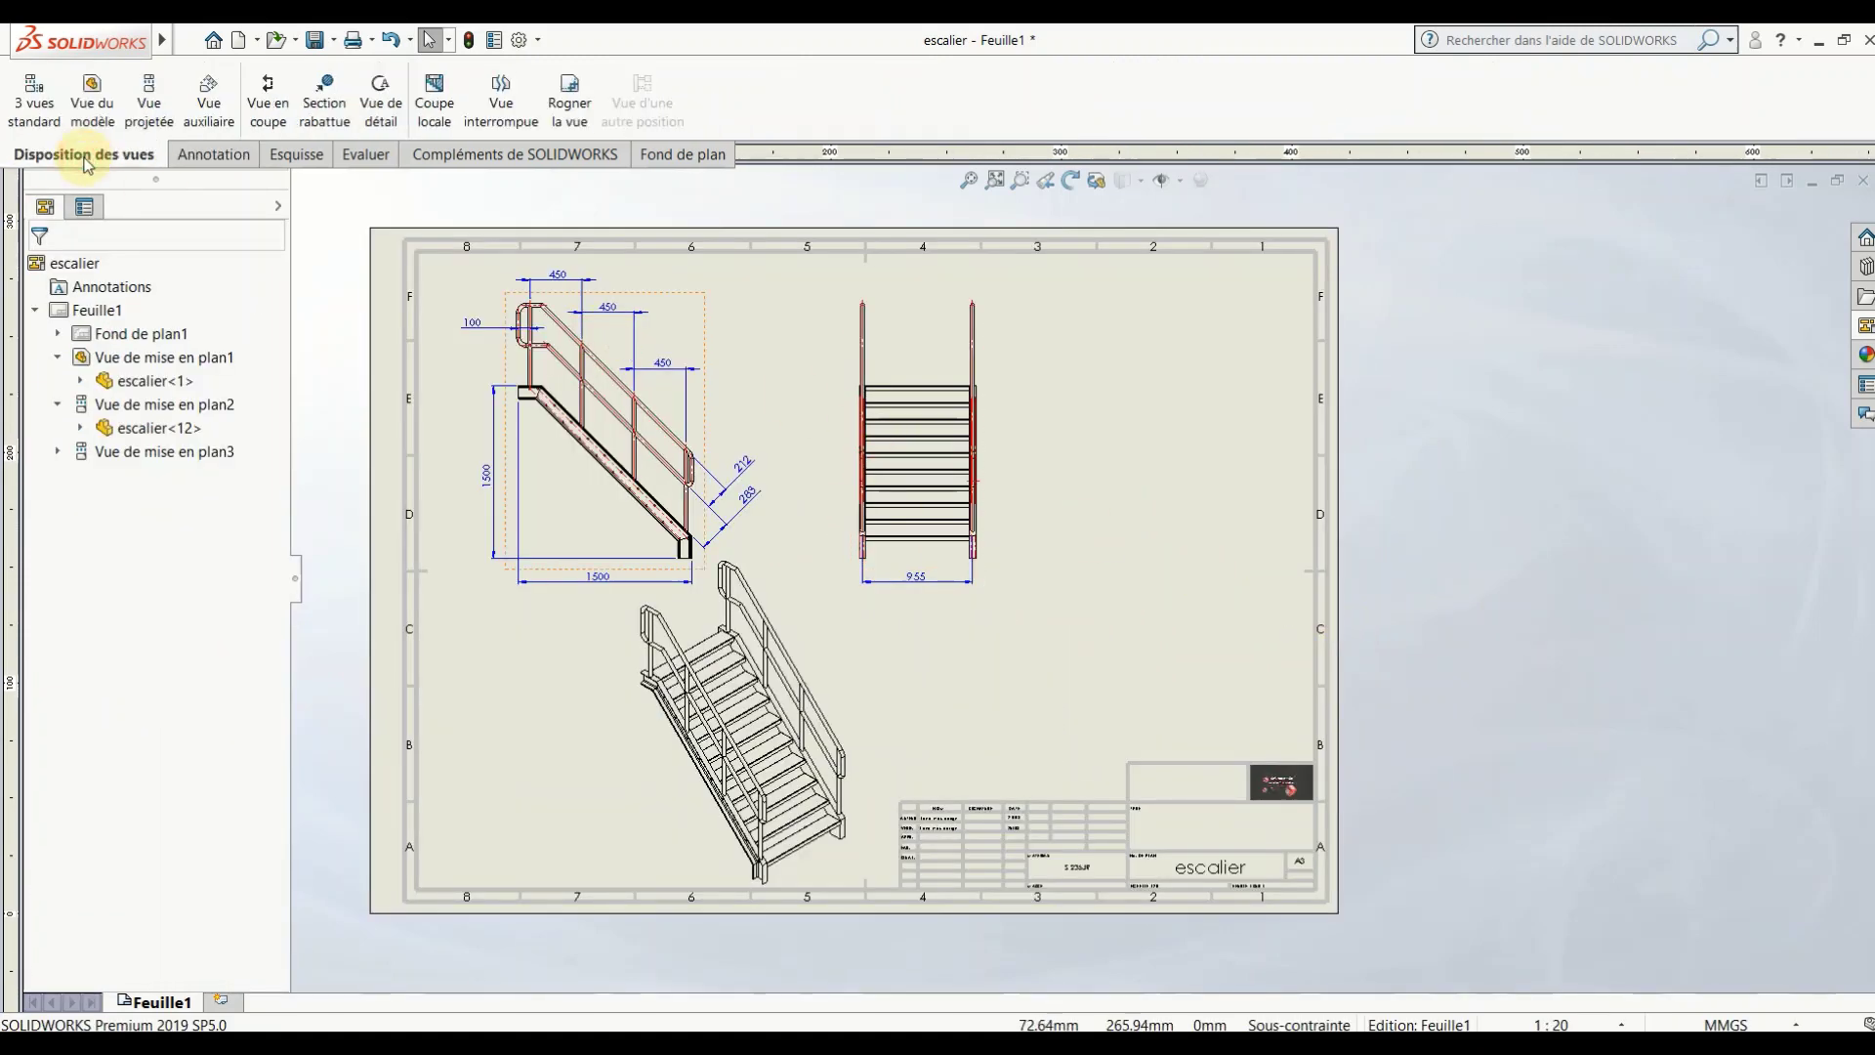
{"action": "left_click", "coordinate": [188, 156]}
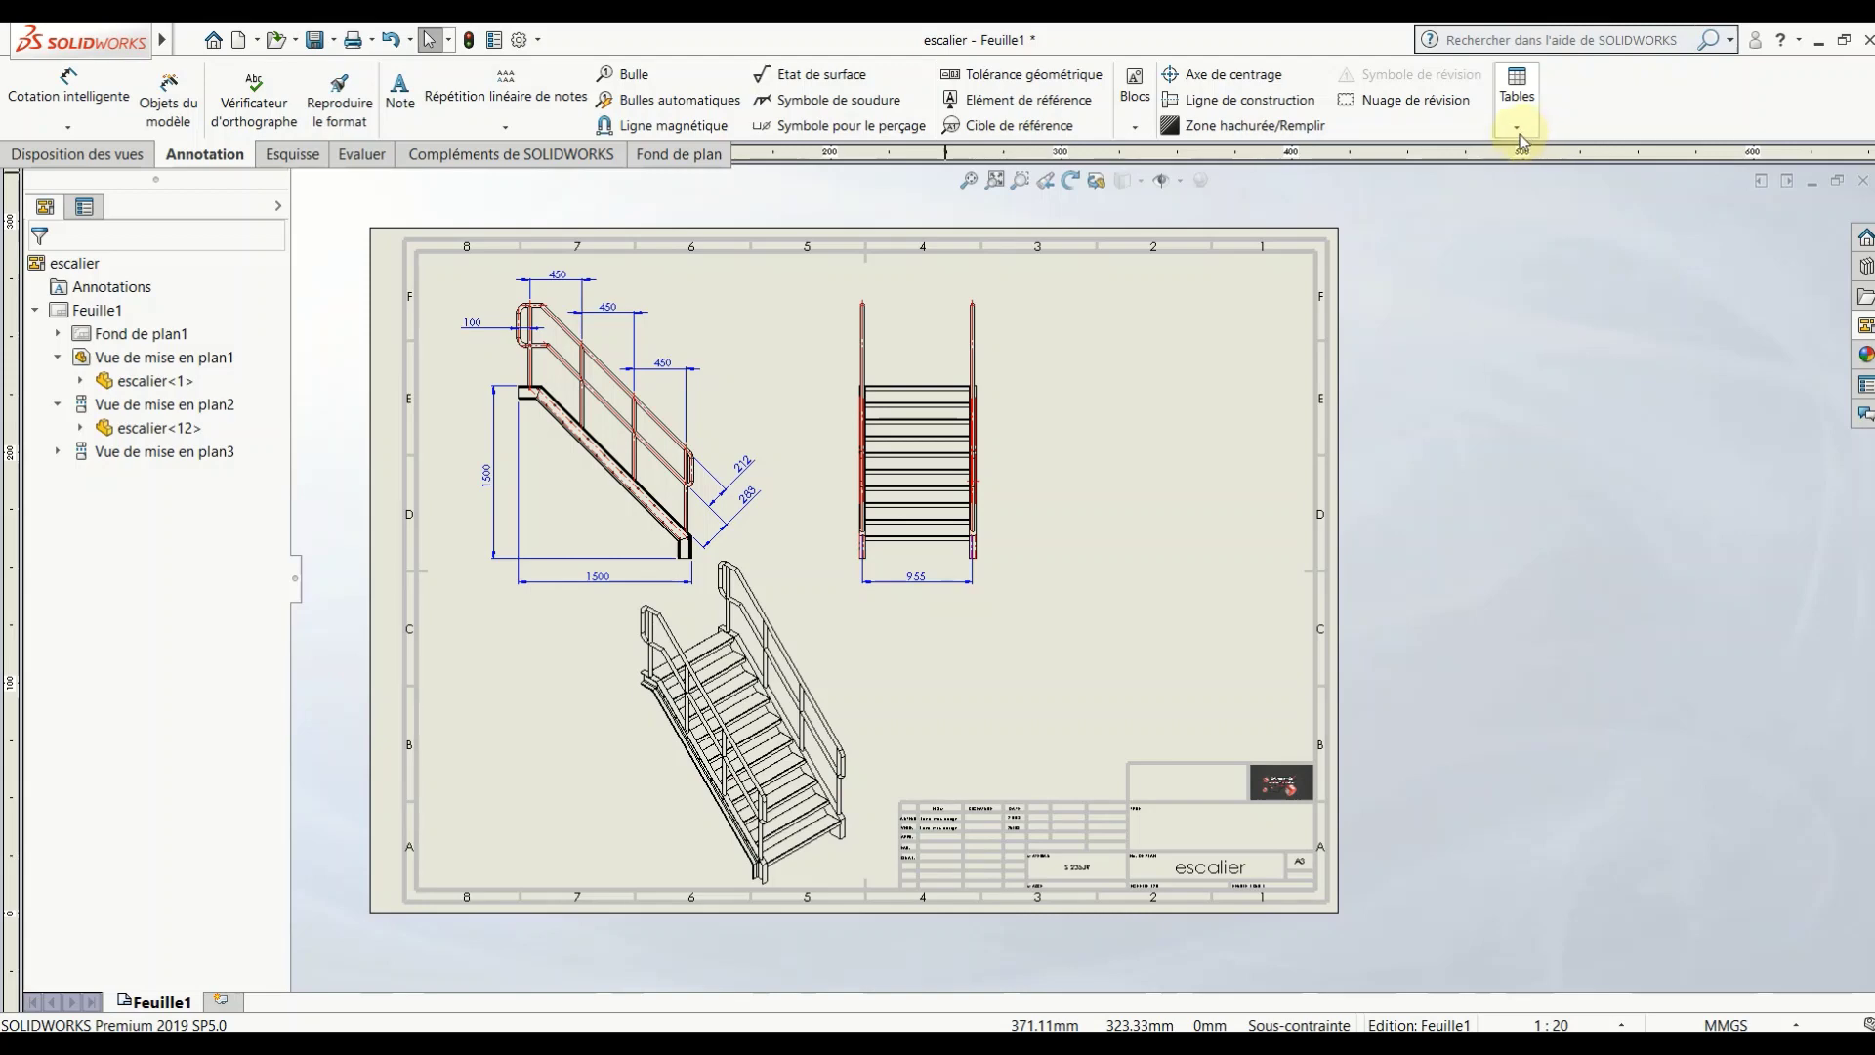
{"action": "scroll", "coordinate": [1394, 515], "scroll_direction": "up", "scroll_amount": 2}
{"action": "scroll", "coordinate": [1253, 645], "scroll_direction": "down", "scroll_amount": 1}
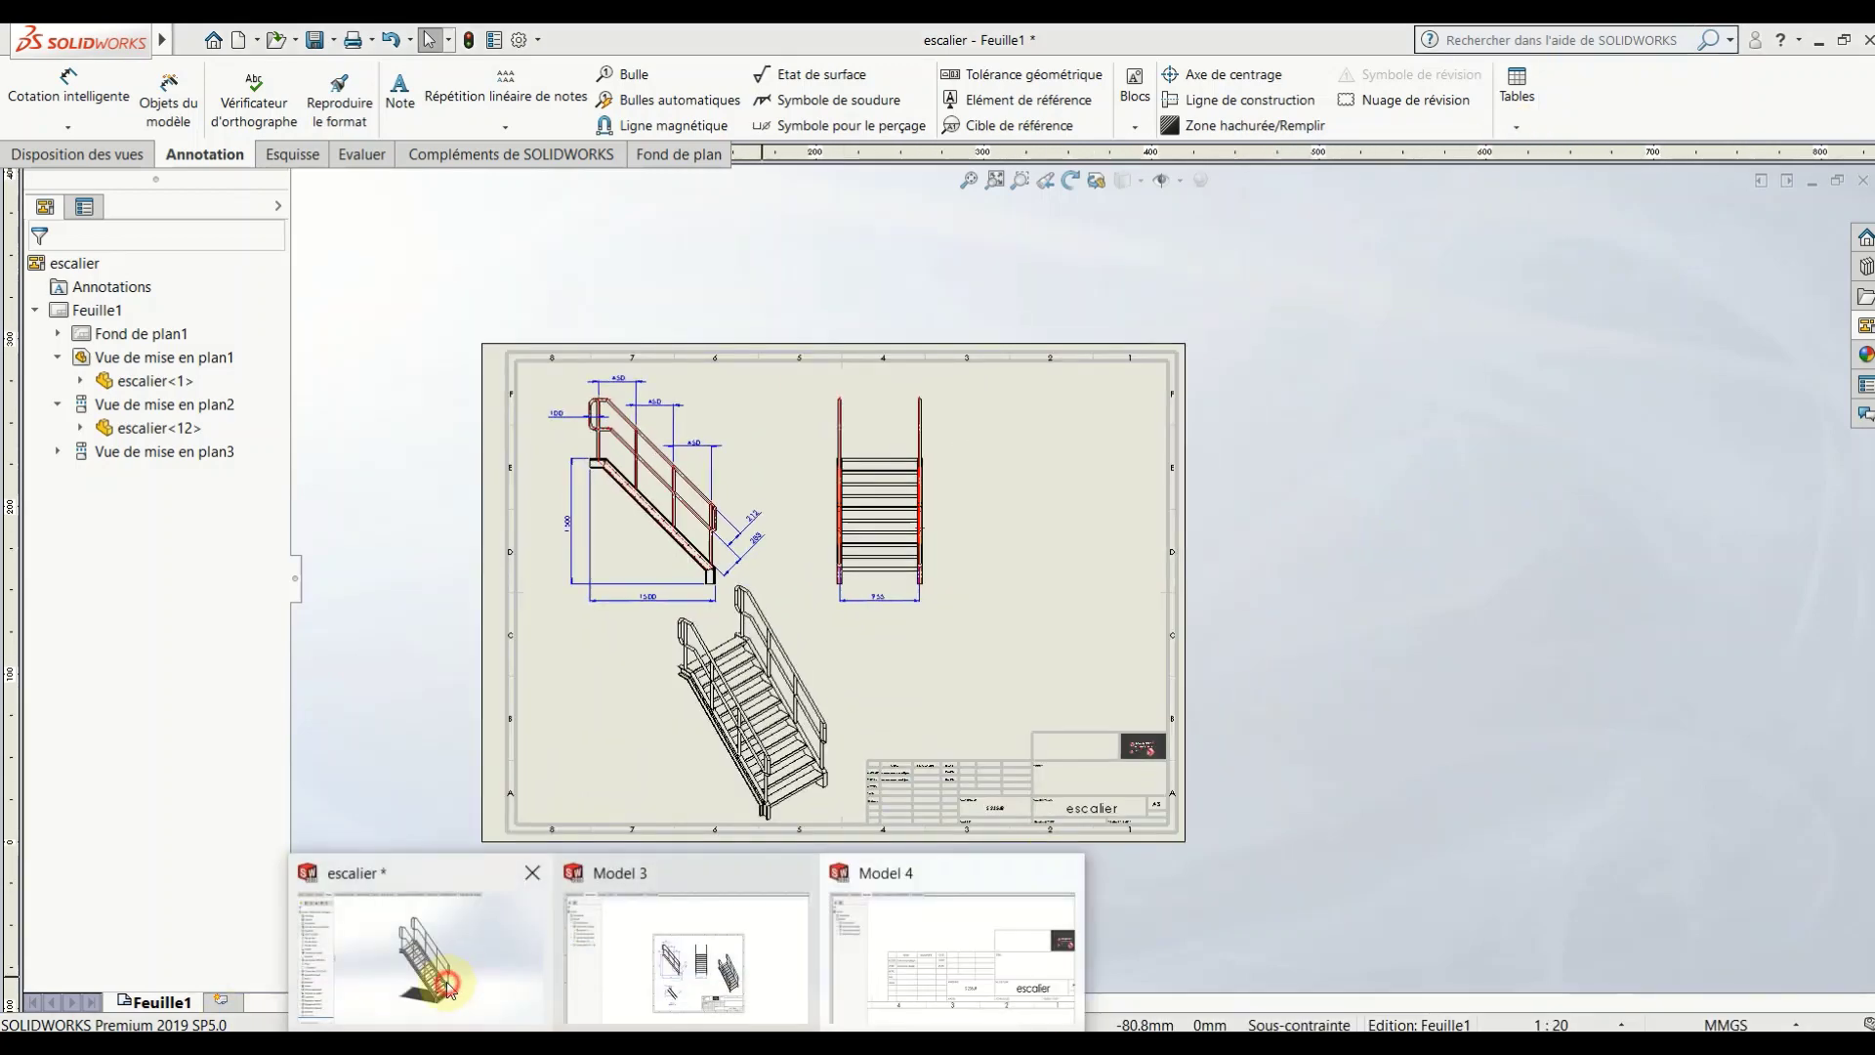
{"action": "left_click", "coordinate": [449, 973]}
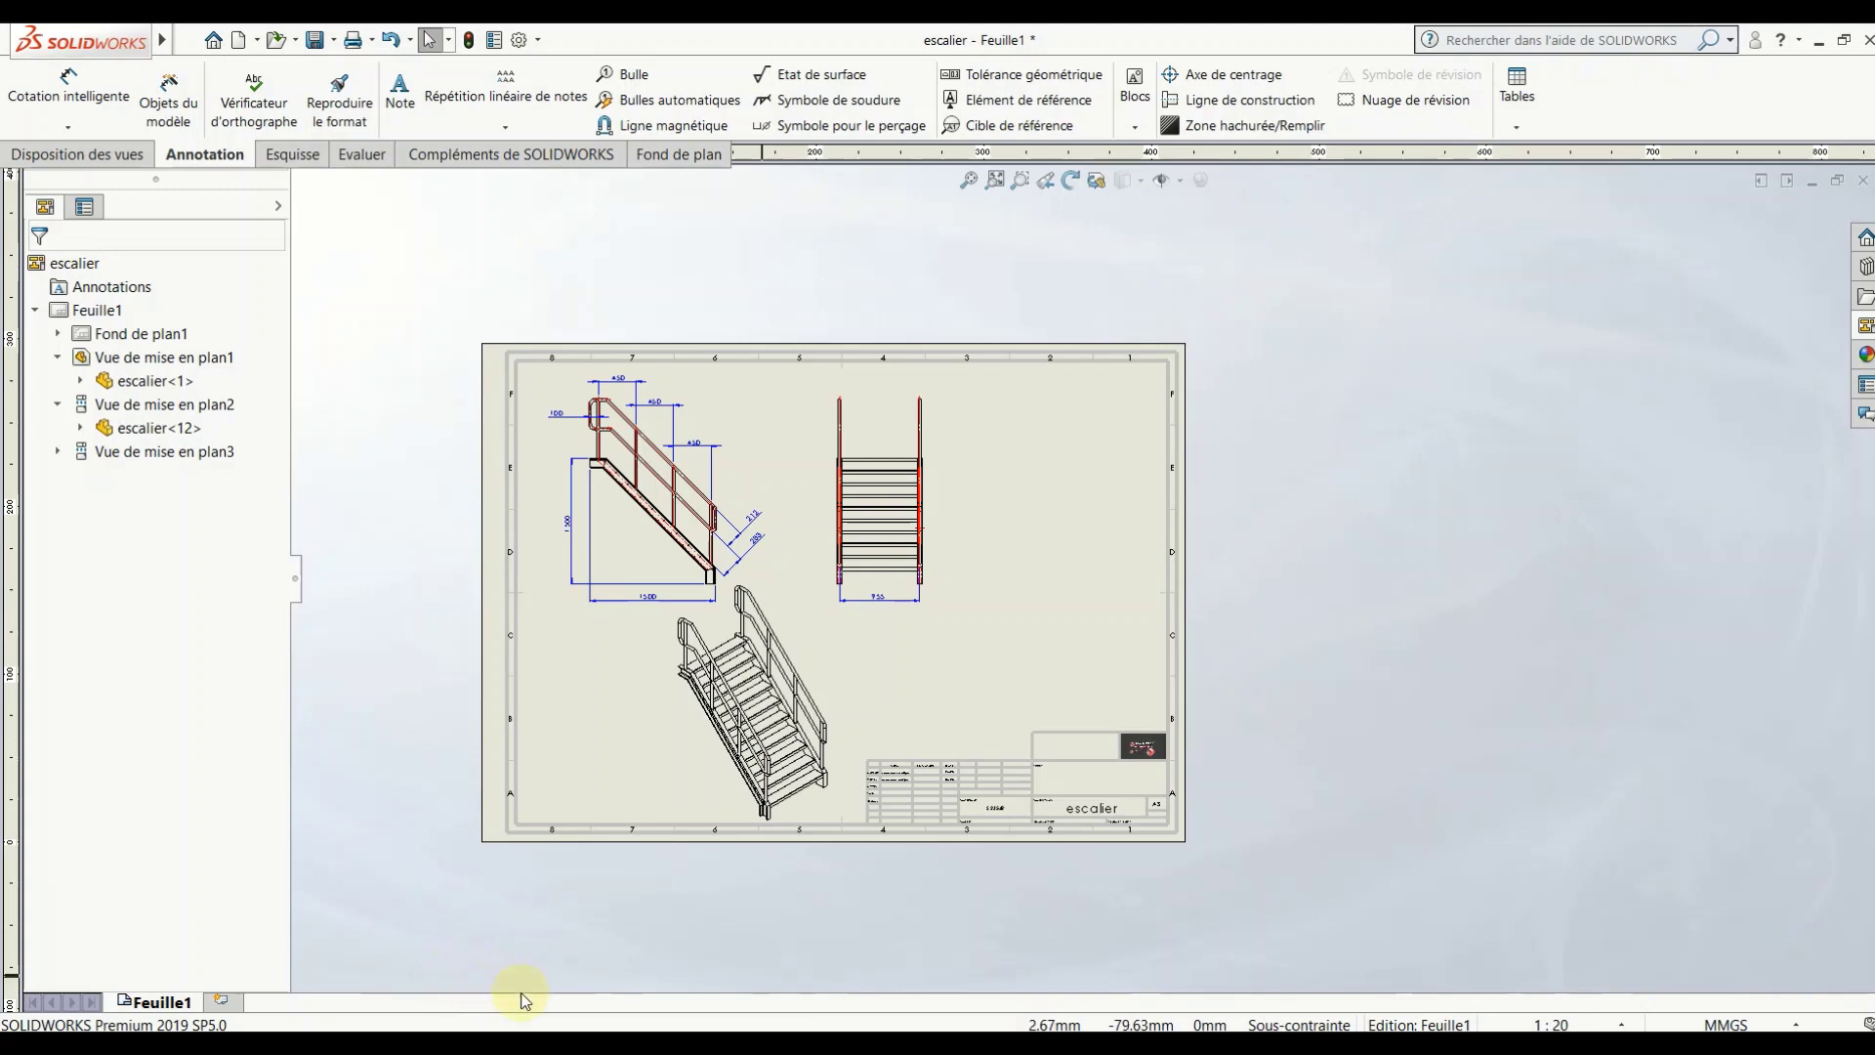
{"action": "left_click", "coordinate": [483, 984]}
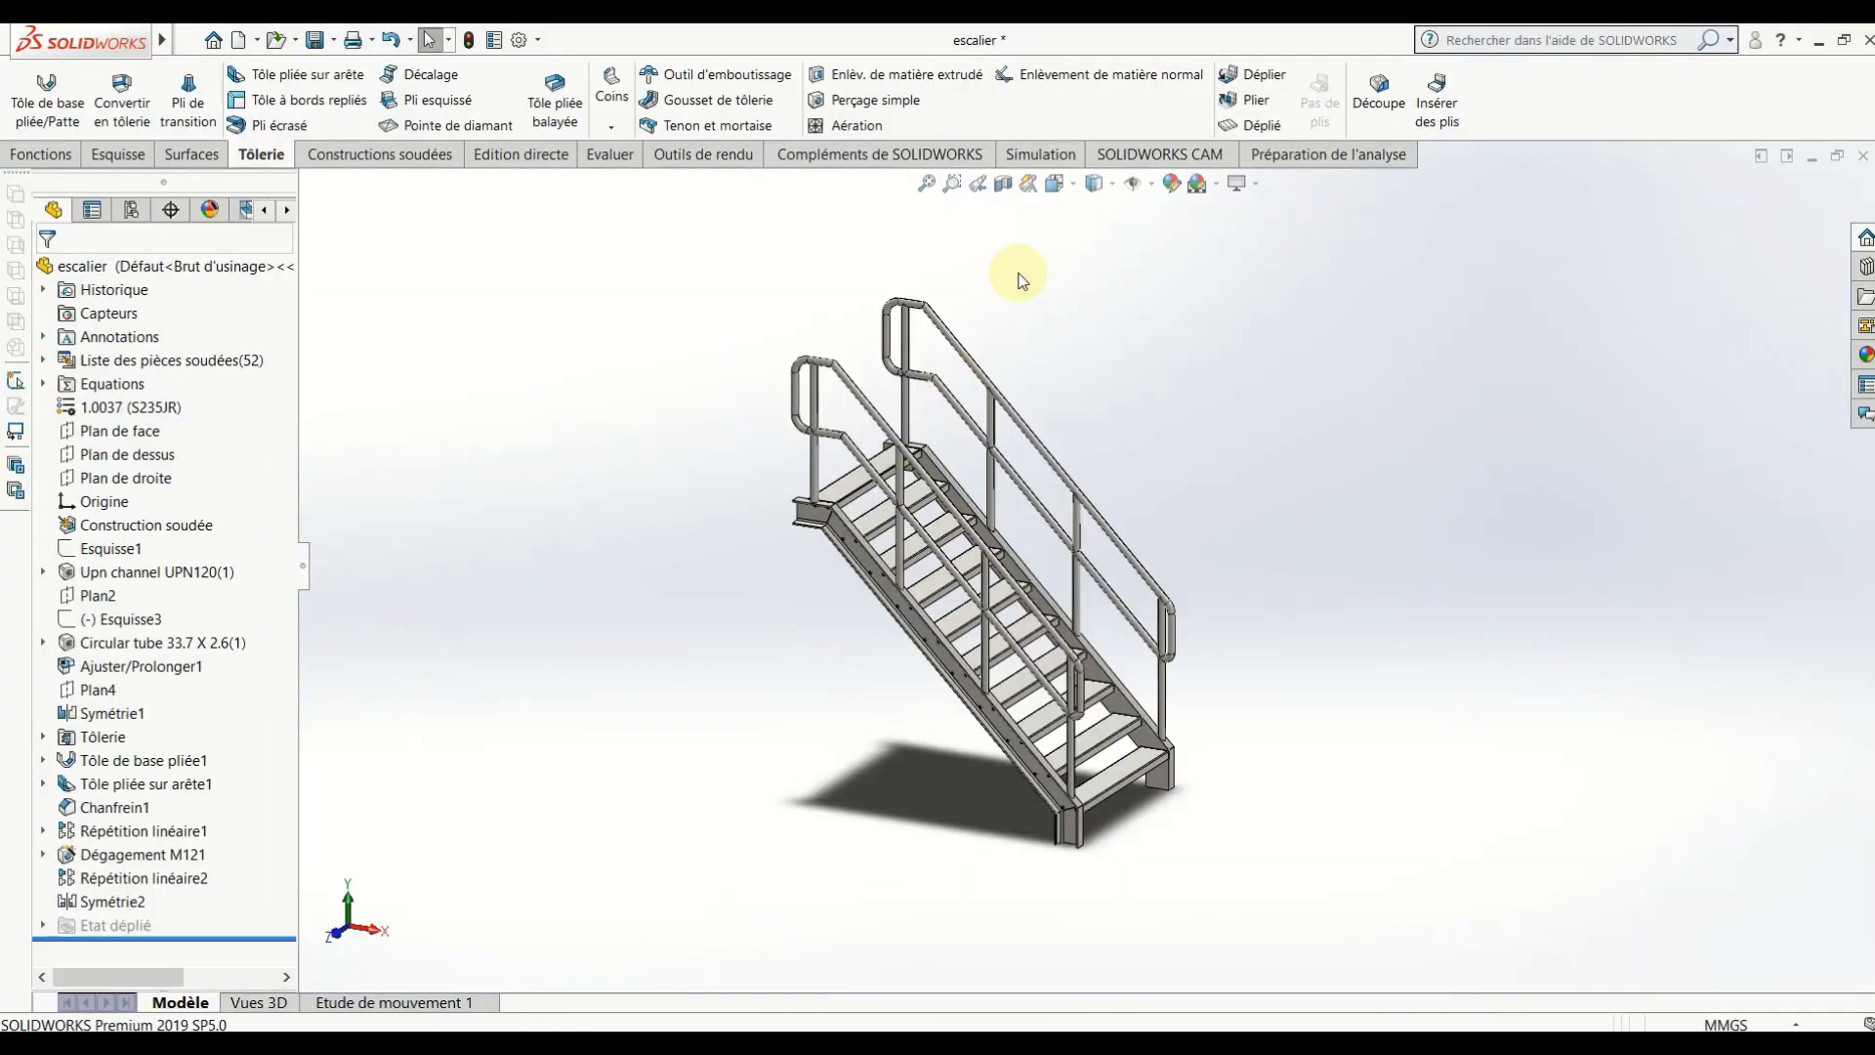
Step: Add Masse and Matériau configuration-specific properties in the part's Summary Information
{"action": "left_click", "coordinate": [498, 40]}
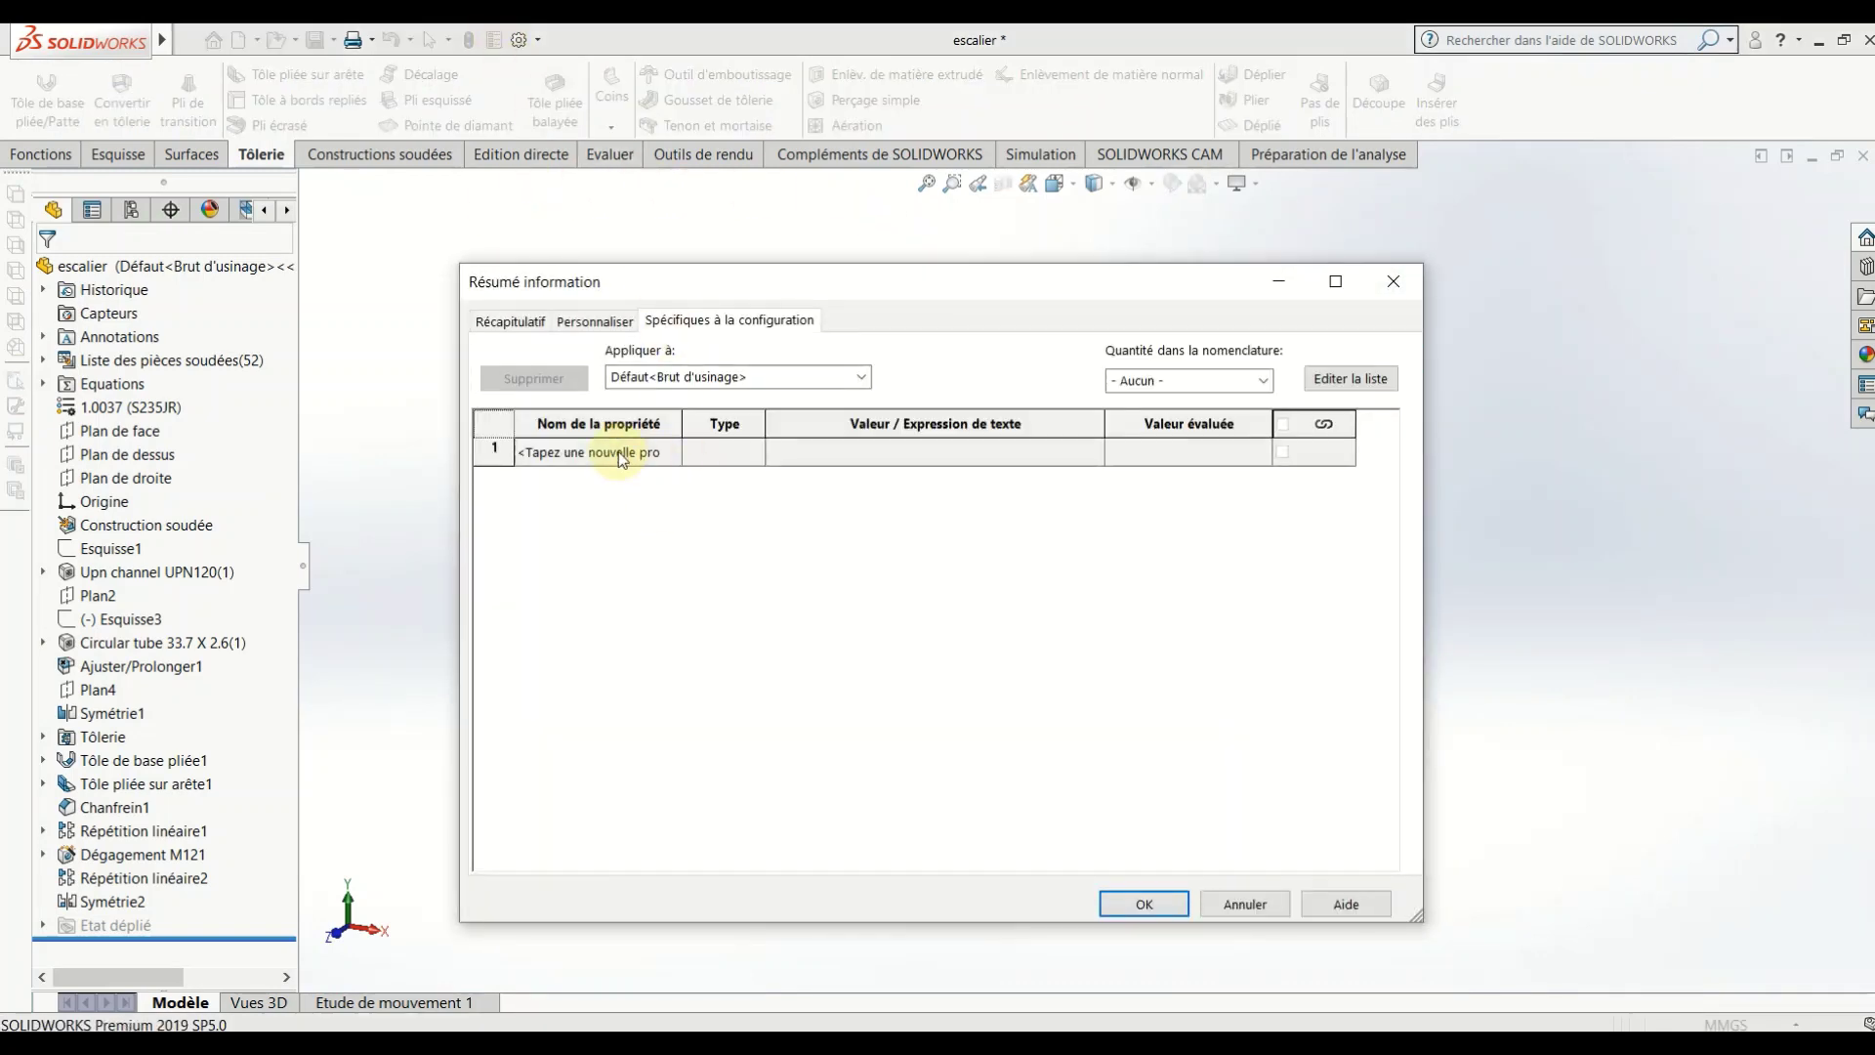
{"action": "left_click", "coordinate": [671, 453]}
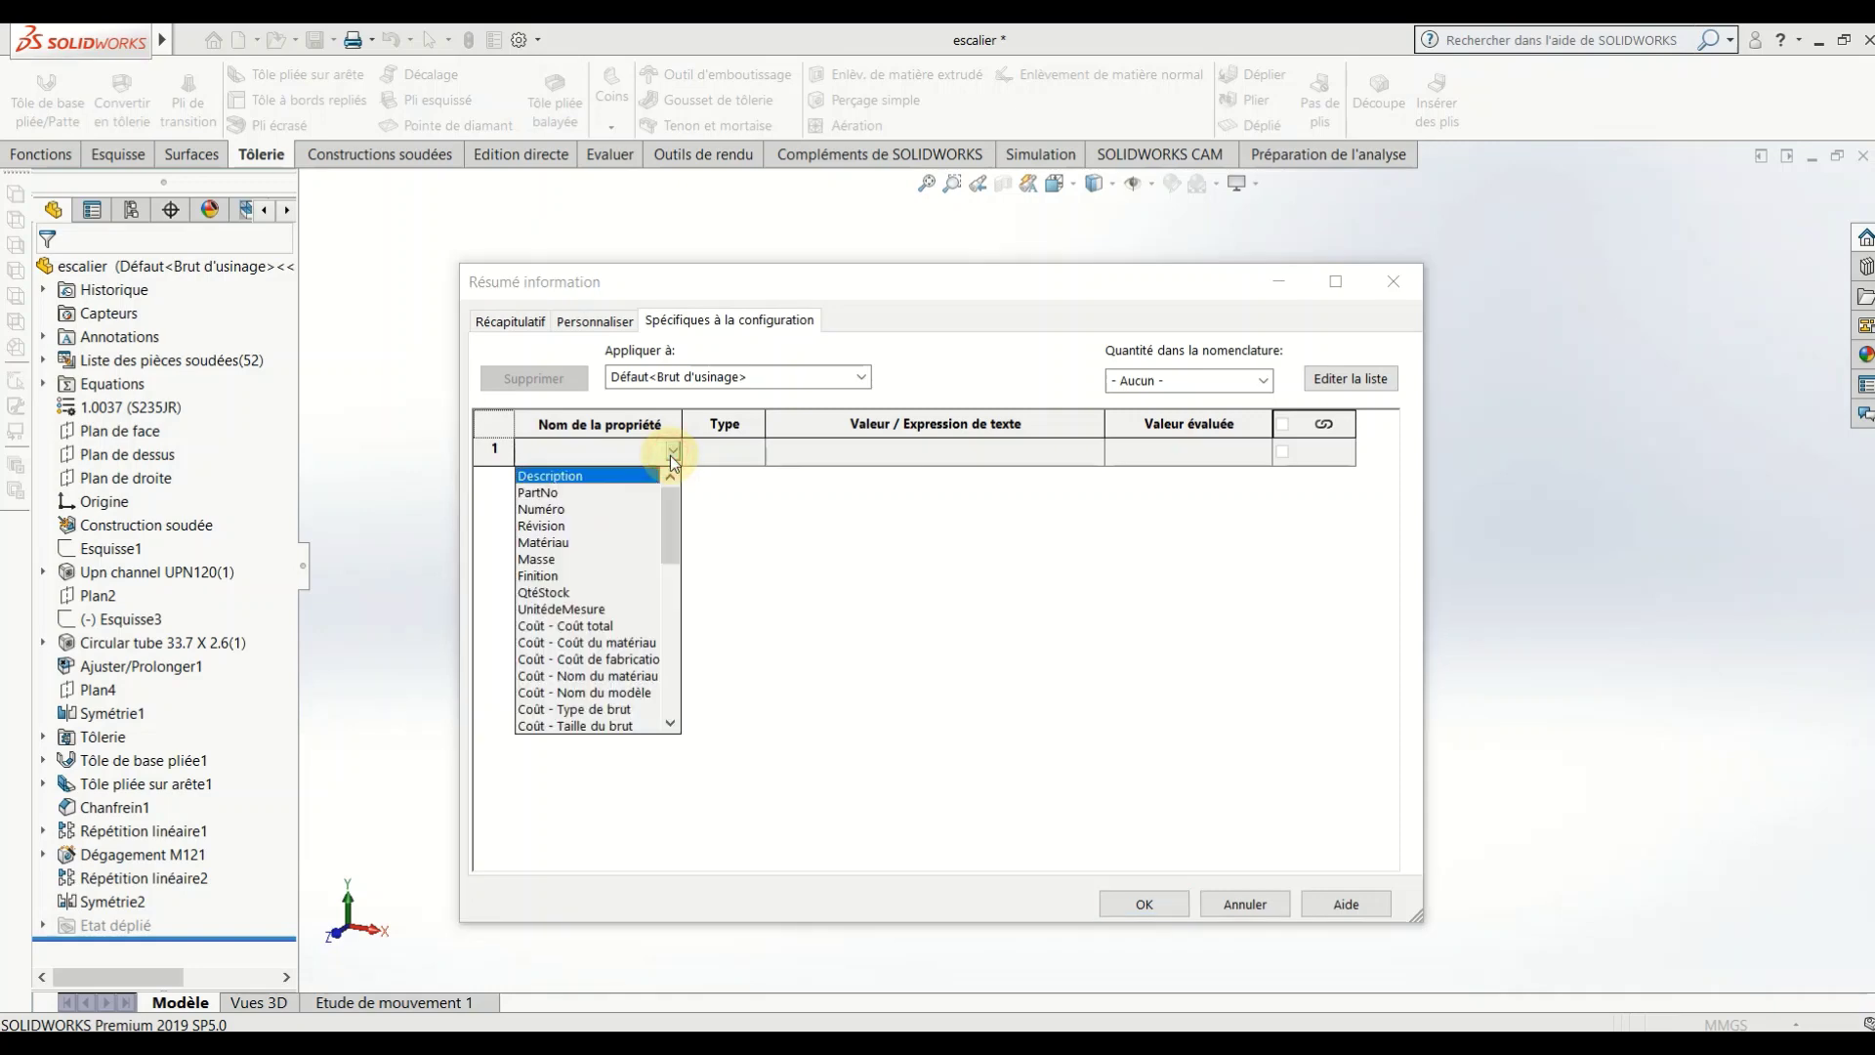
{"action": "left_click", "coordinate": [548, 561]}
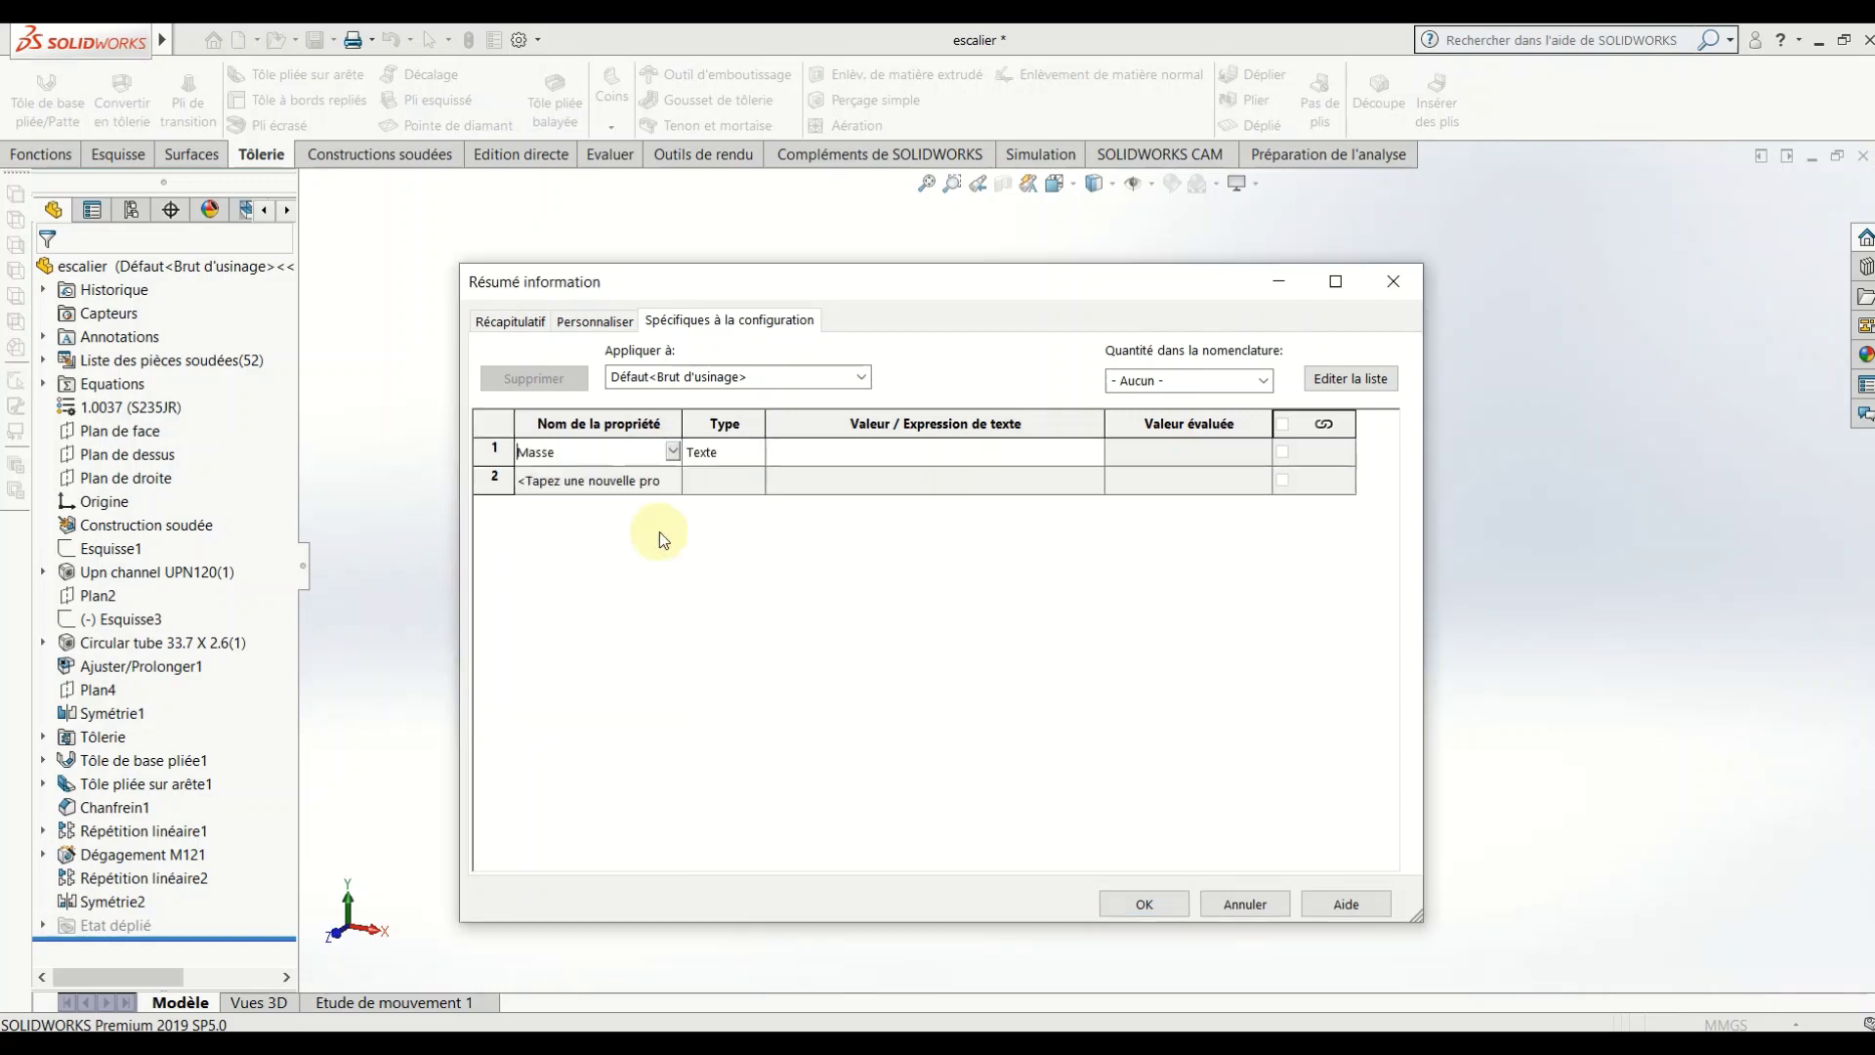
{"action": "left_click", "coordinate": [671, 480]}
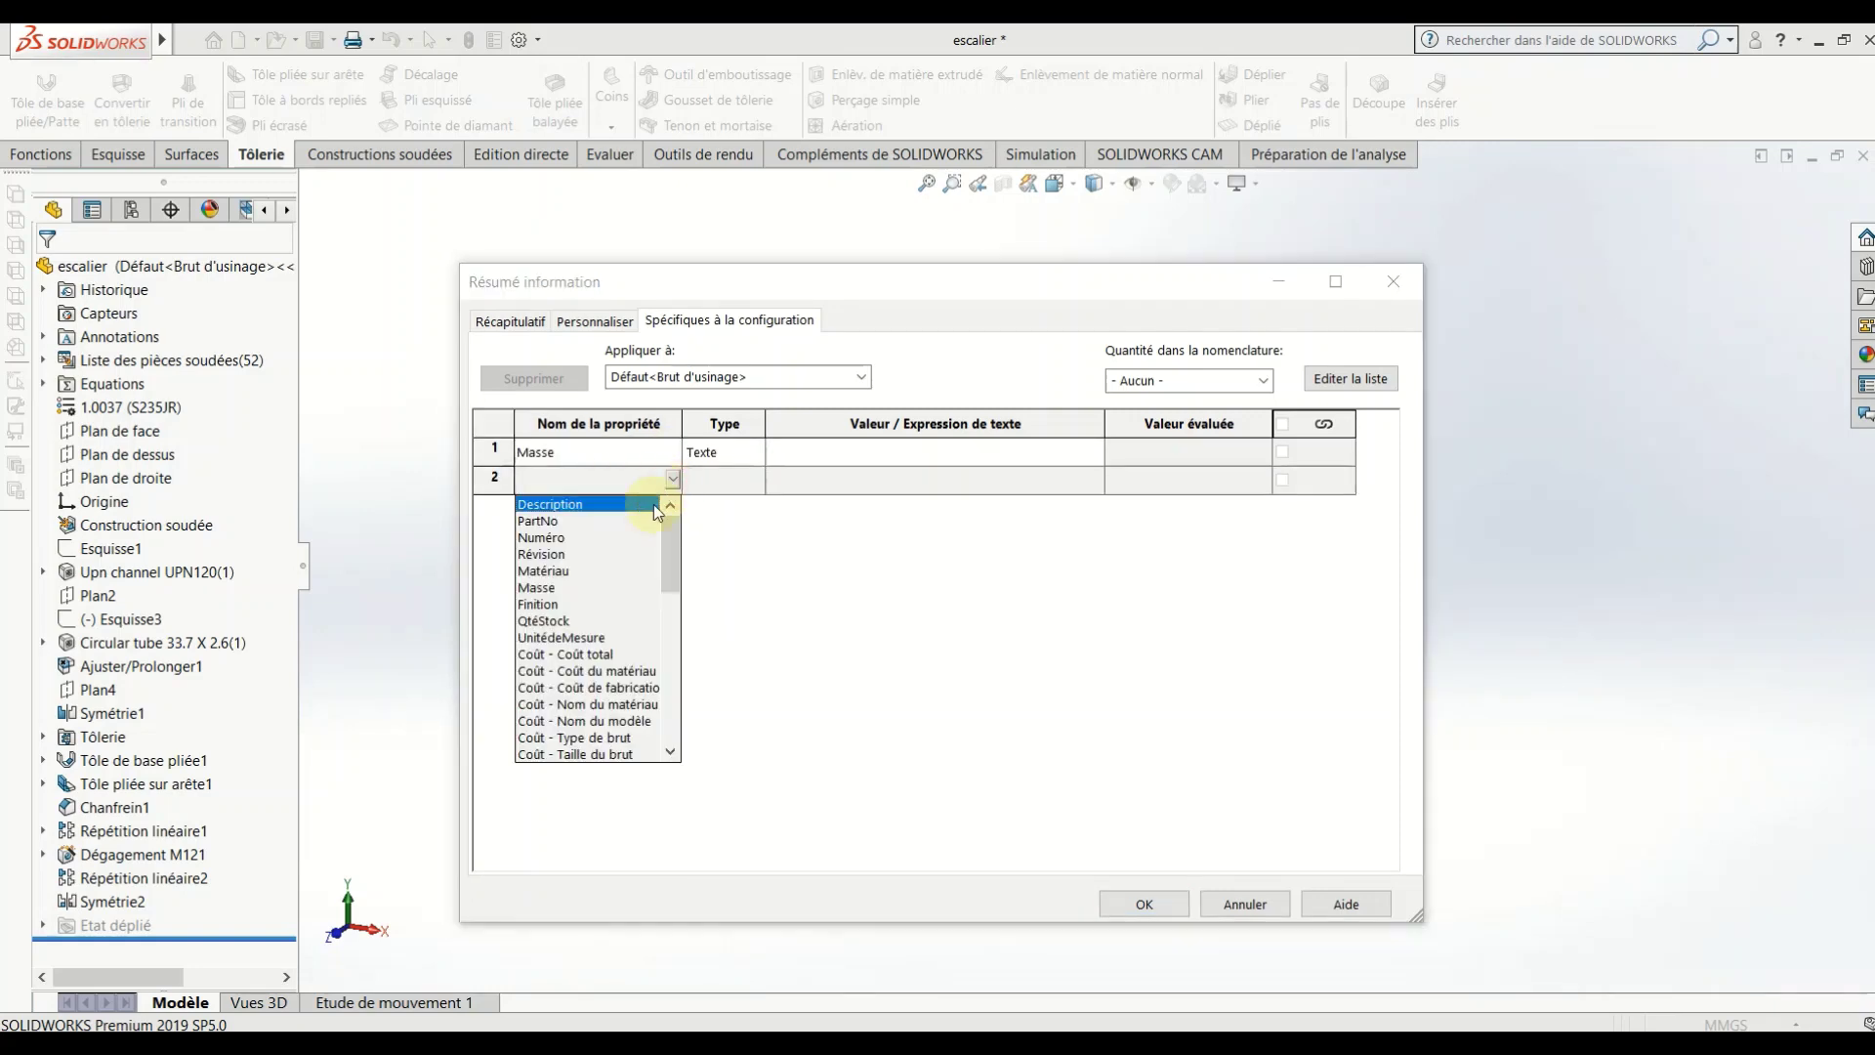
{"action": "left_click", "coordinate": [567, 571]}
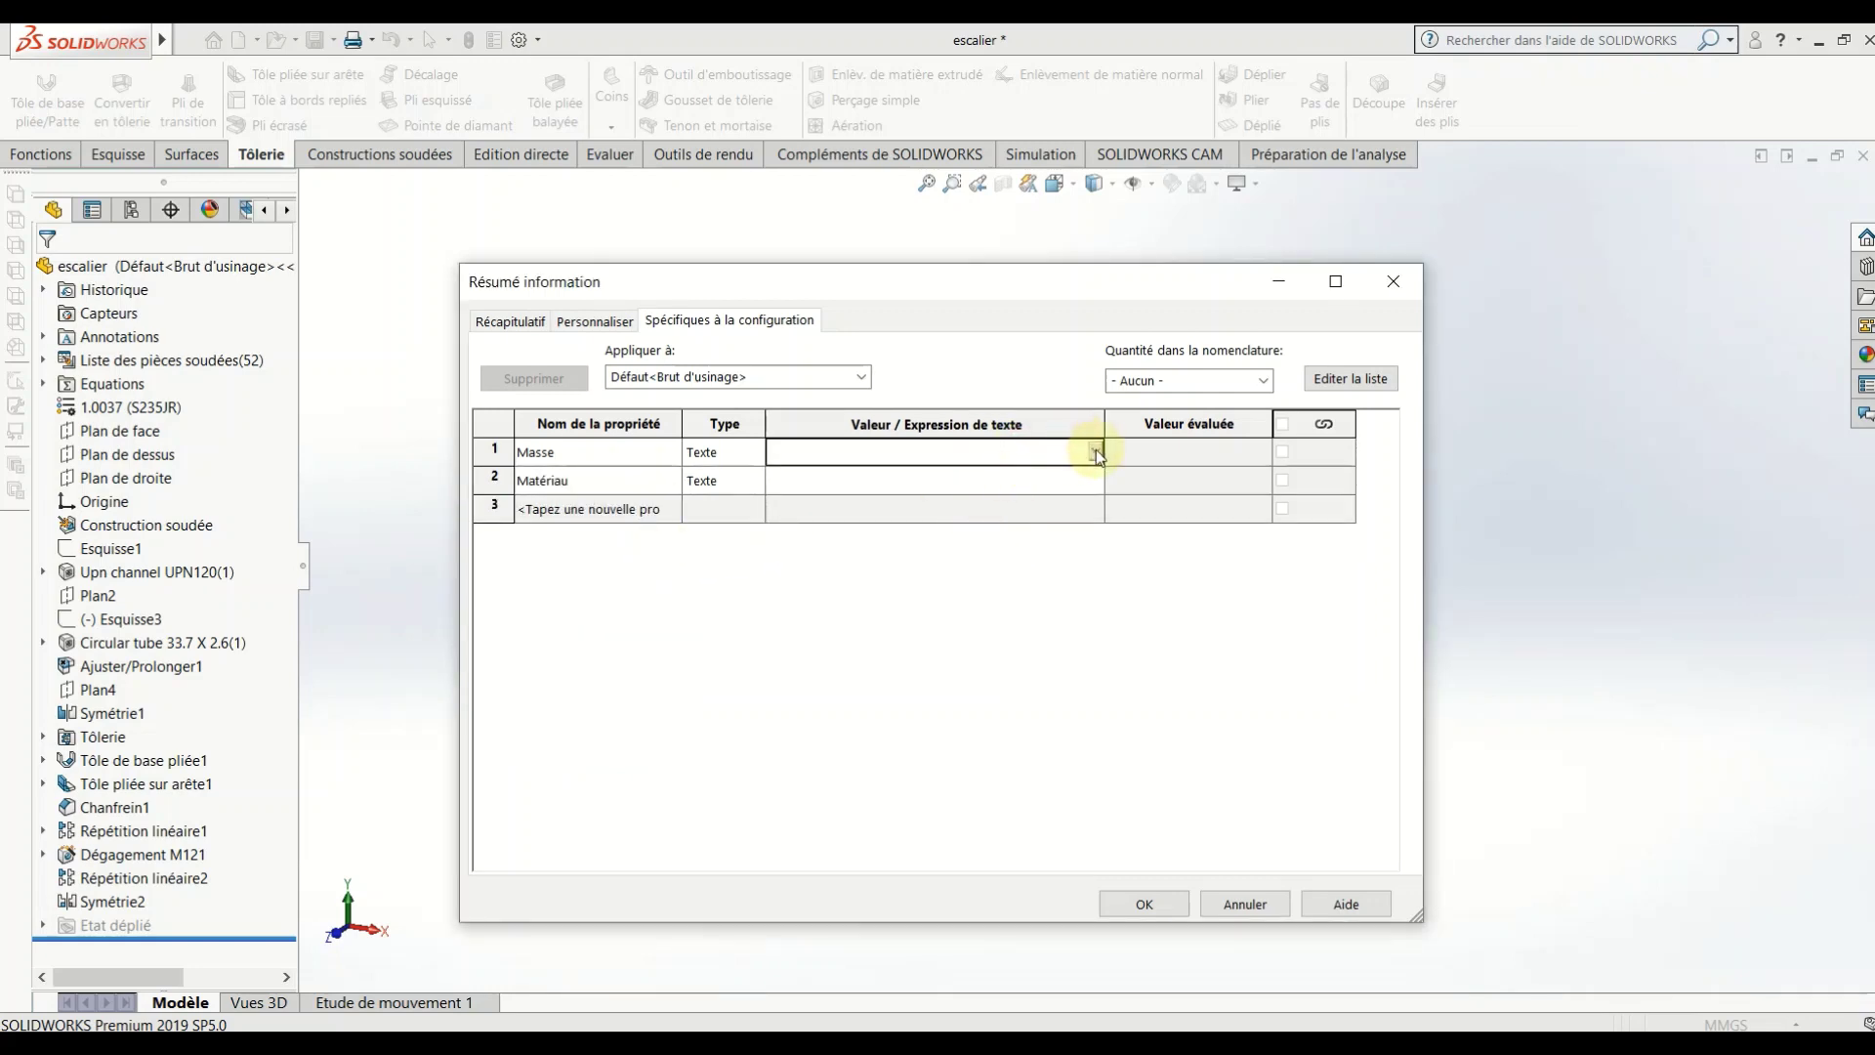
Step: Link Masse to SW-Mass and Matériau to SW-Material, then confirm the summary
{"action": "left_click", "coordinate": [1096, 449]}
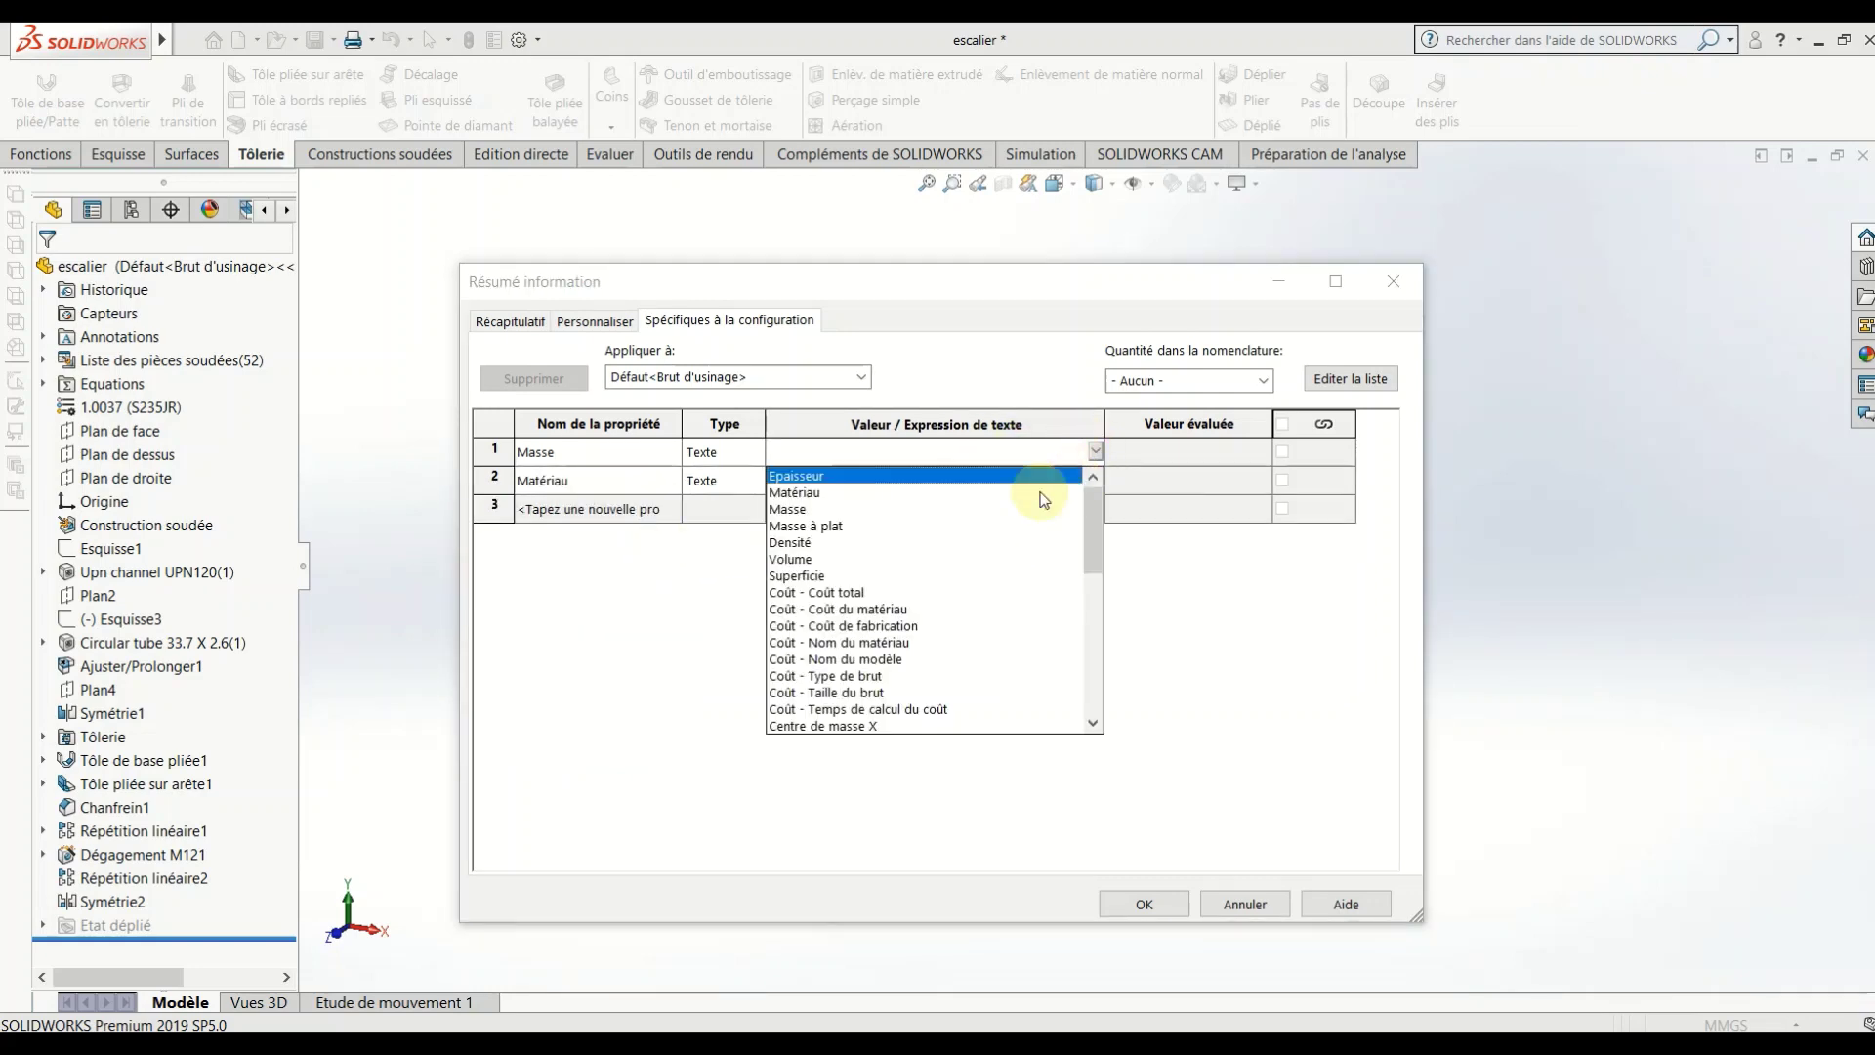
{"action": "left_click", "coordinate": [806, 509]}
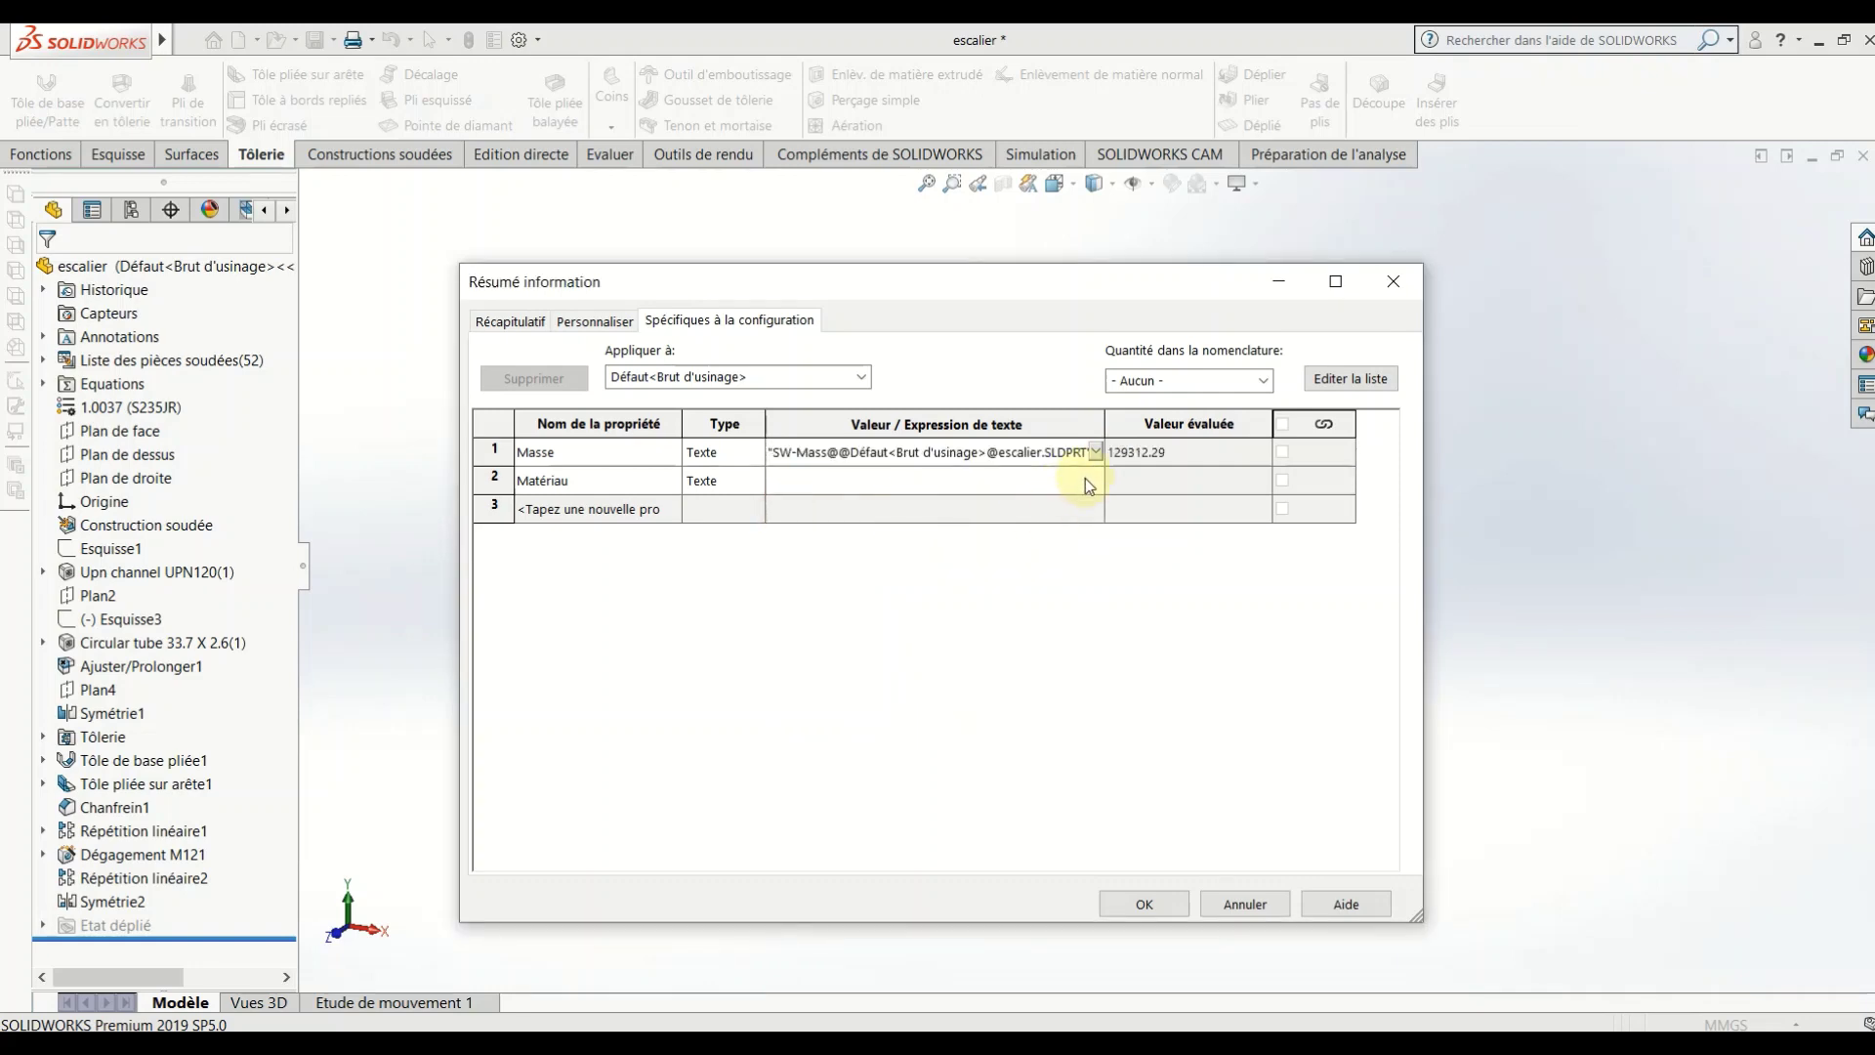
{"action": "left_click", "coordinate": [1096, 482]}
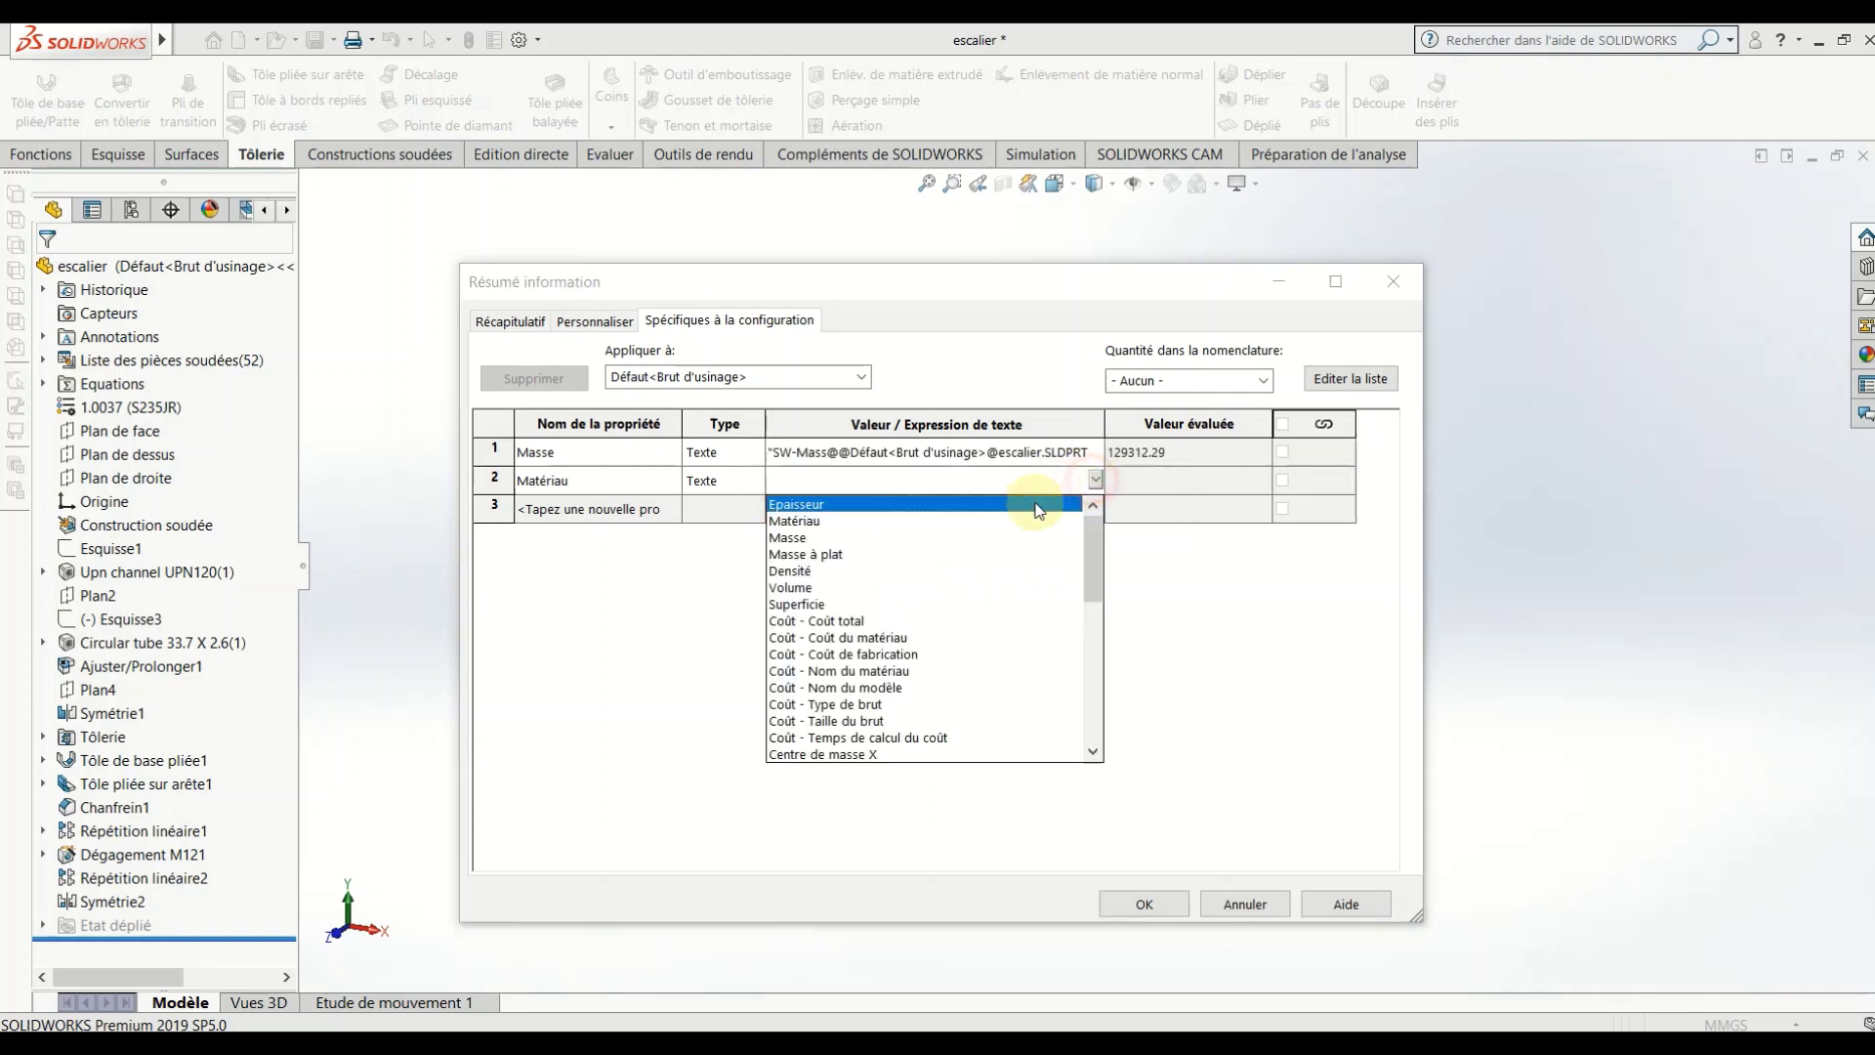
{"action": "left_click", "coordinate": [813, 523]}
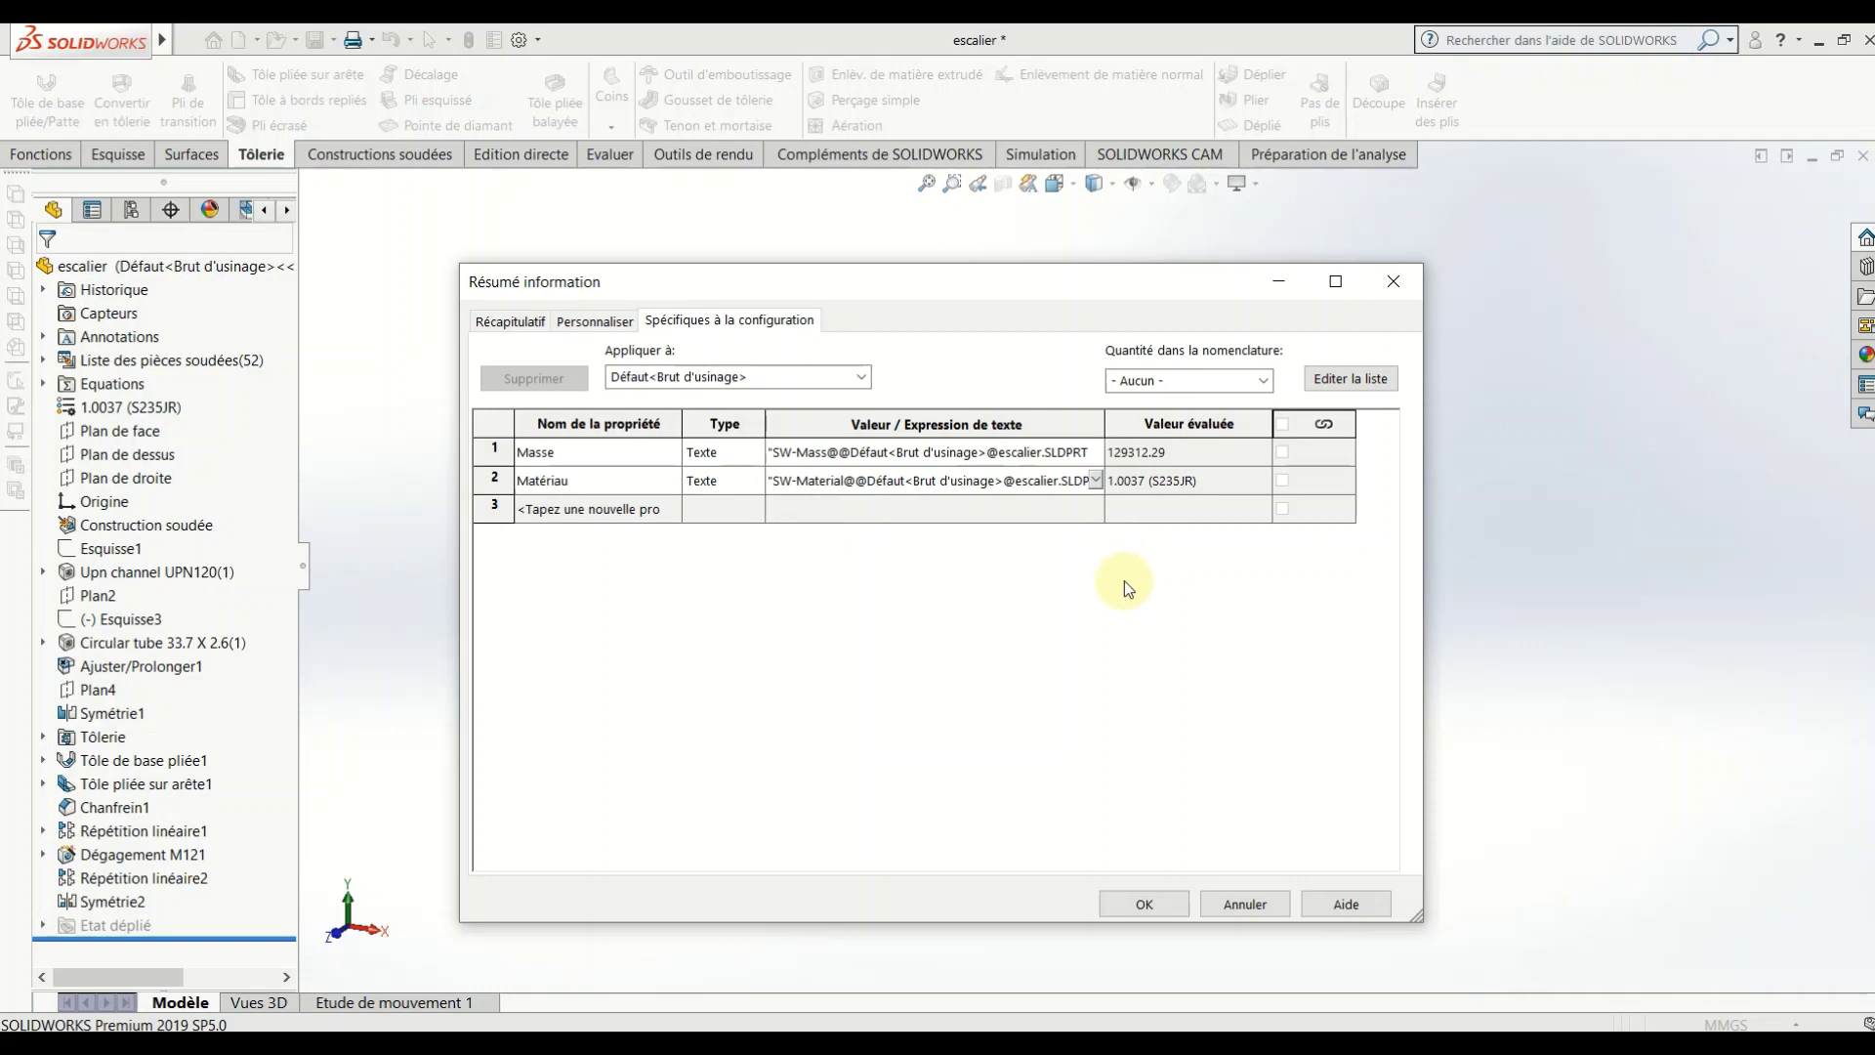
{"action": "left_click", "coordinate": [1214, 635]}
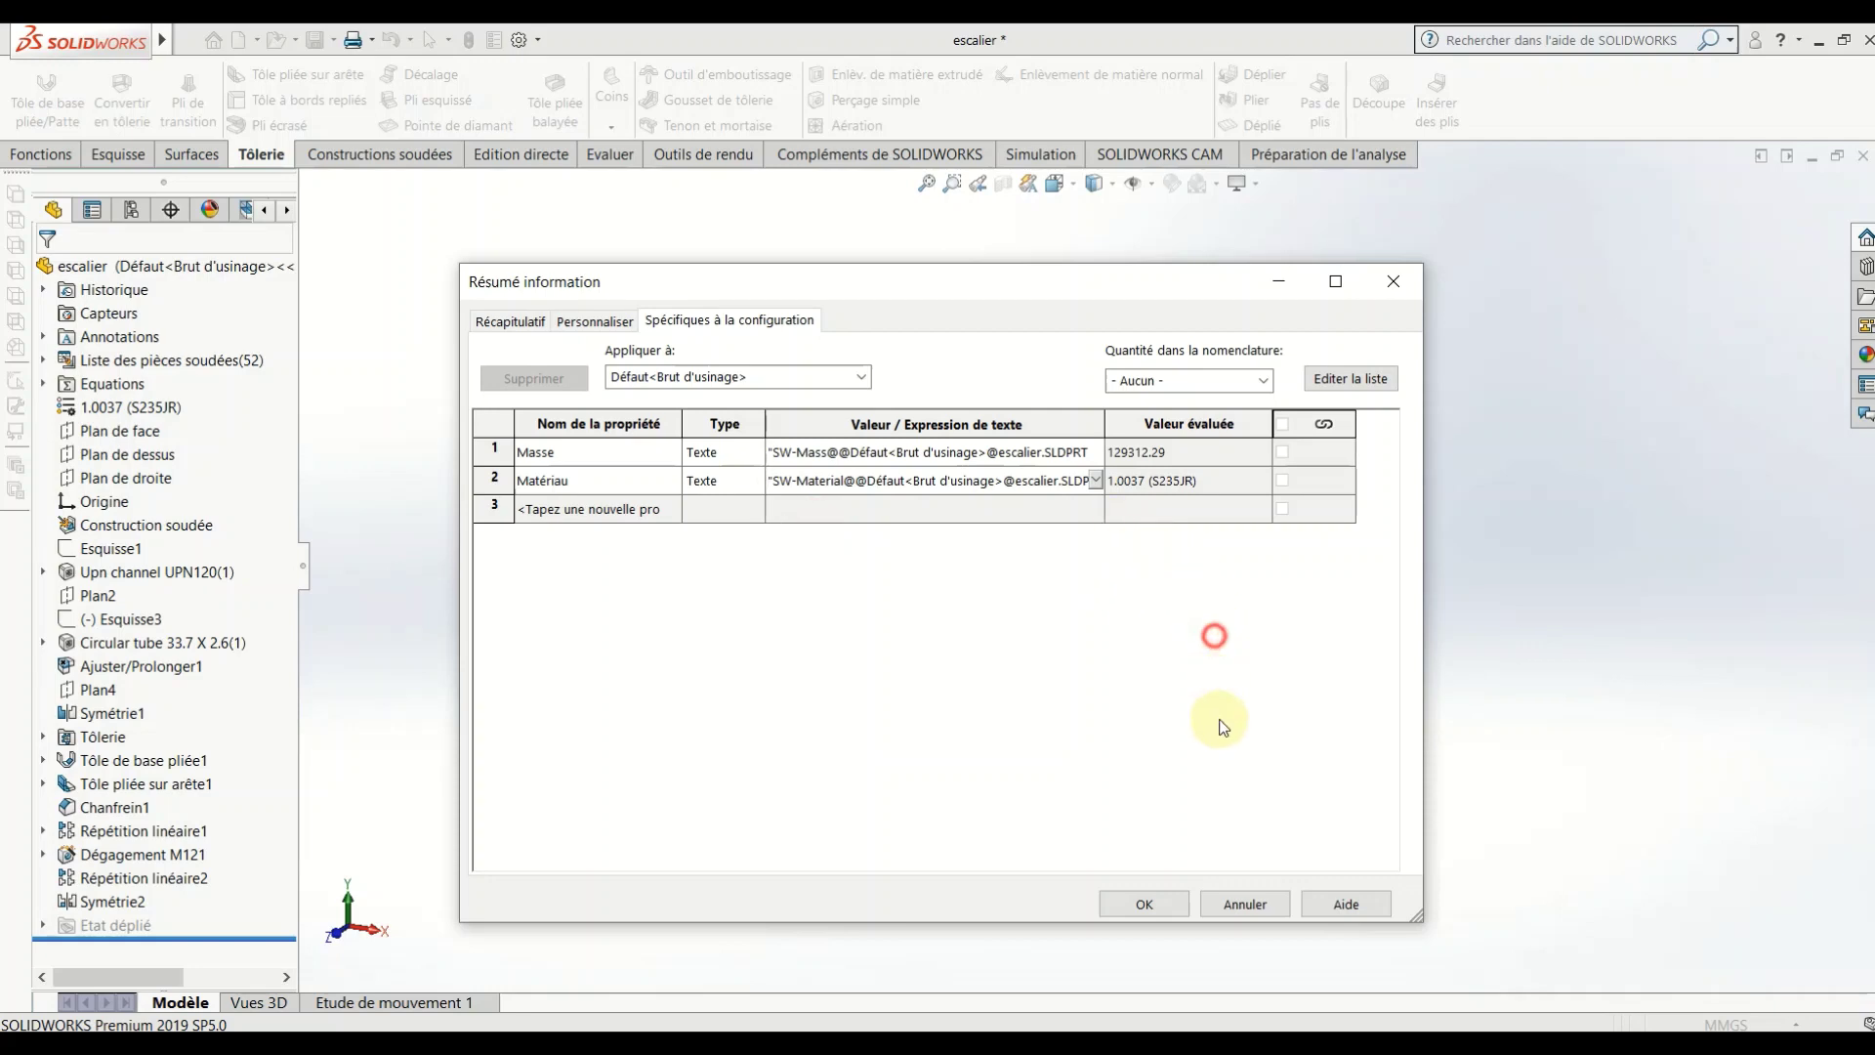
{"action": "left_click", "coordinate": [1139, 904]}
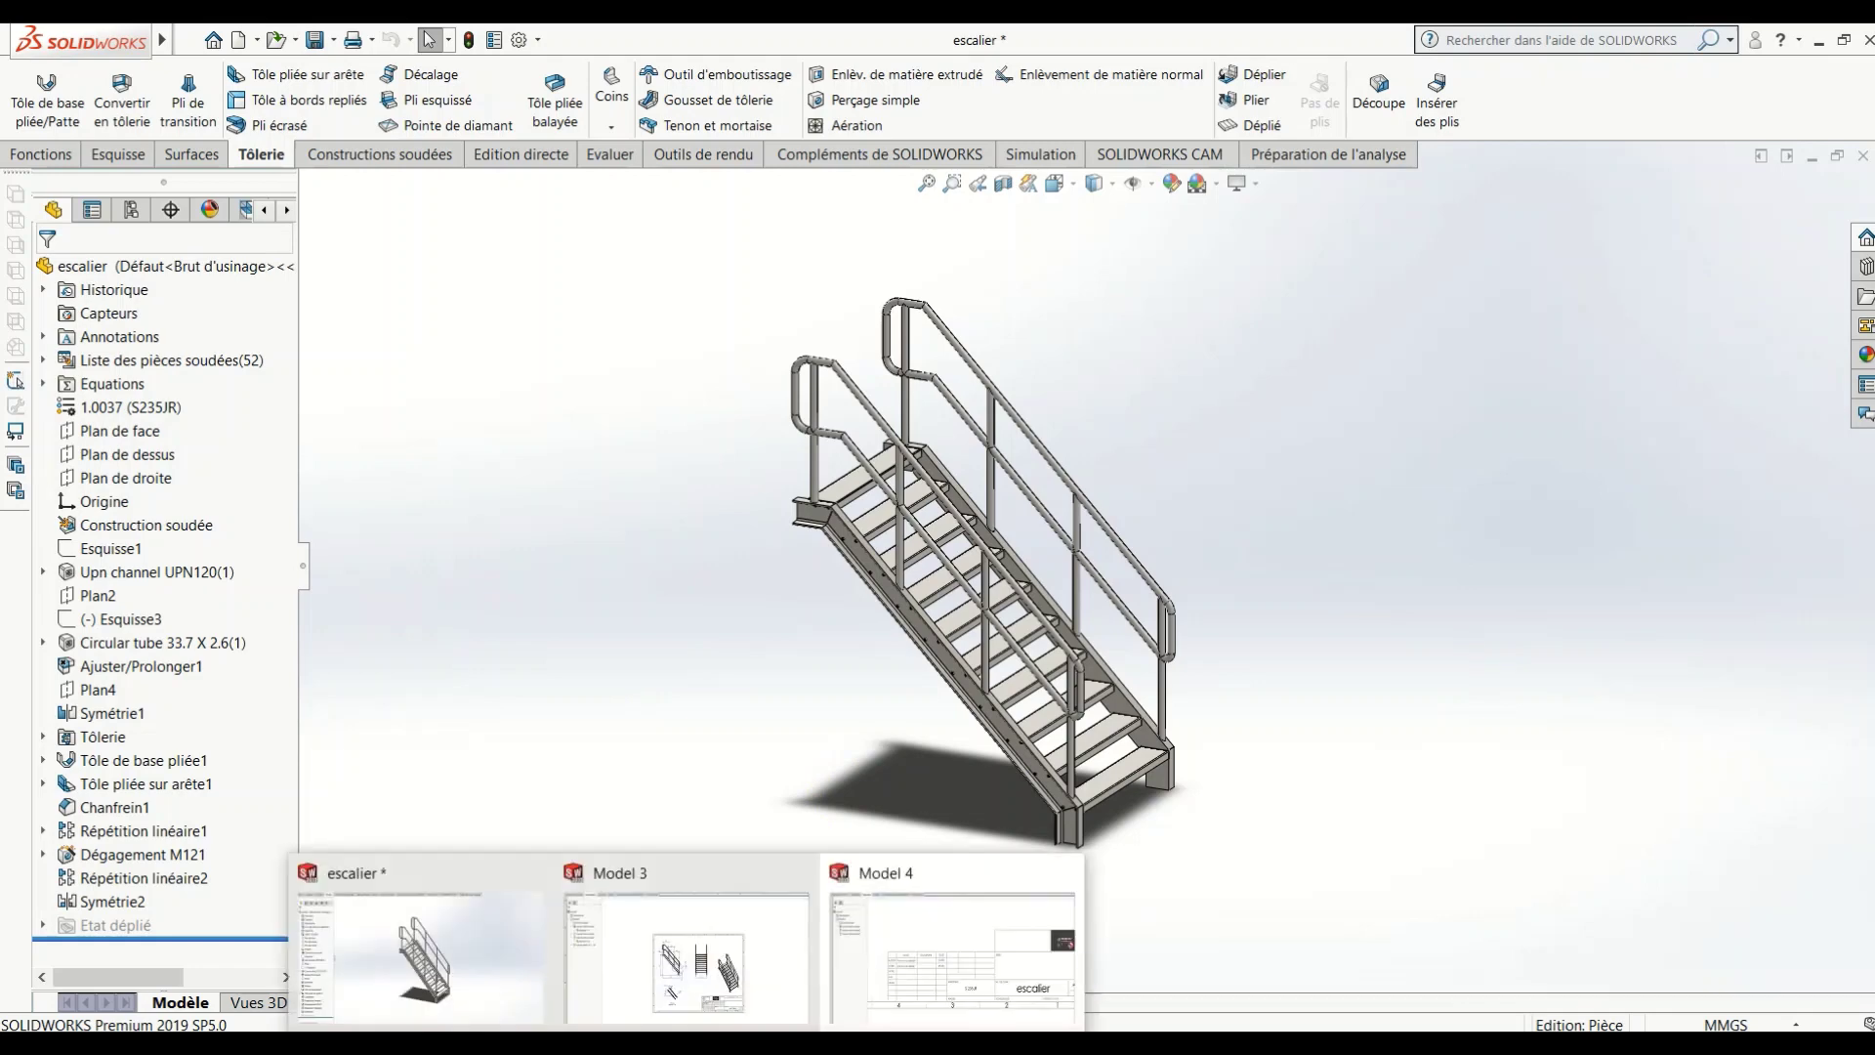
{"action": "left_click", "coordinate": [943, 952]}
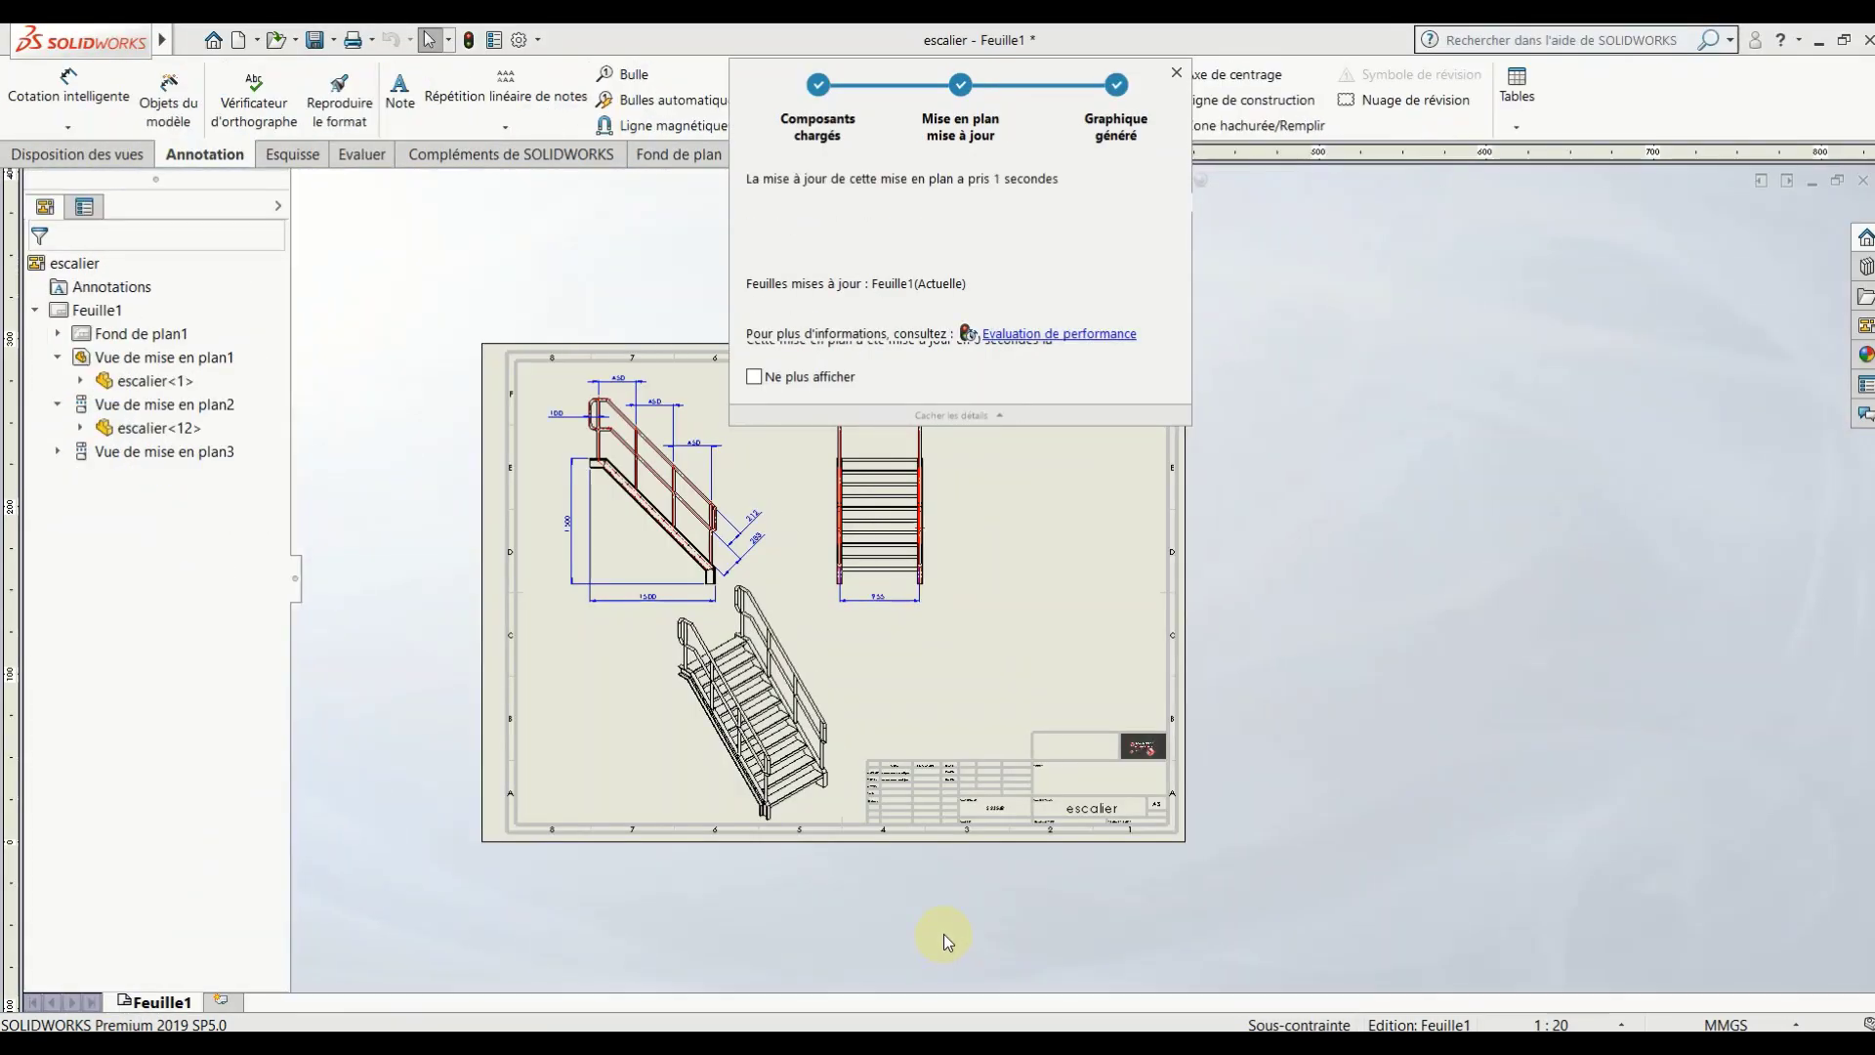
Step: Shift the front stair view slightly left and show the Tables dropdown
{"action": "scroll", "coordinate": [972, 801], "scroll_direction": "down", "scroll_amount": 3}
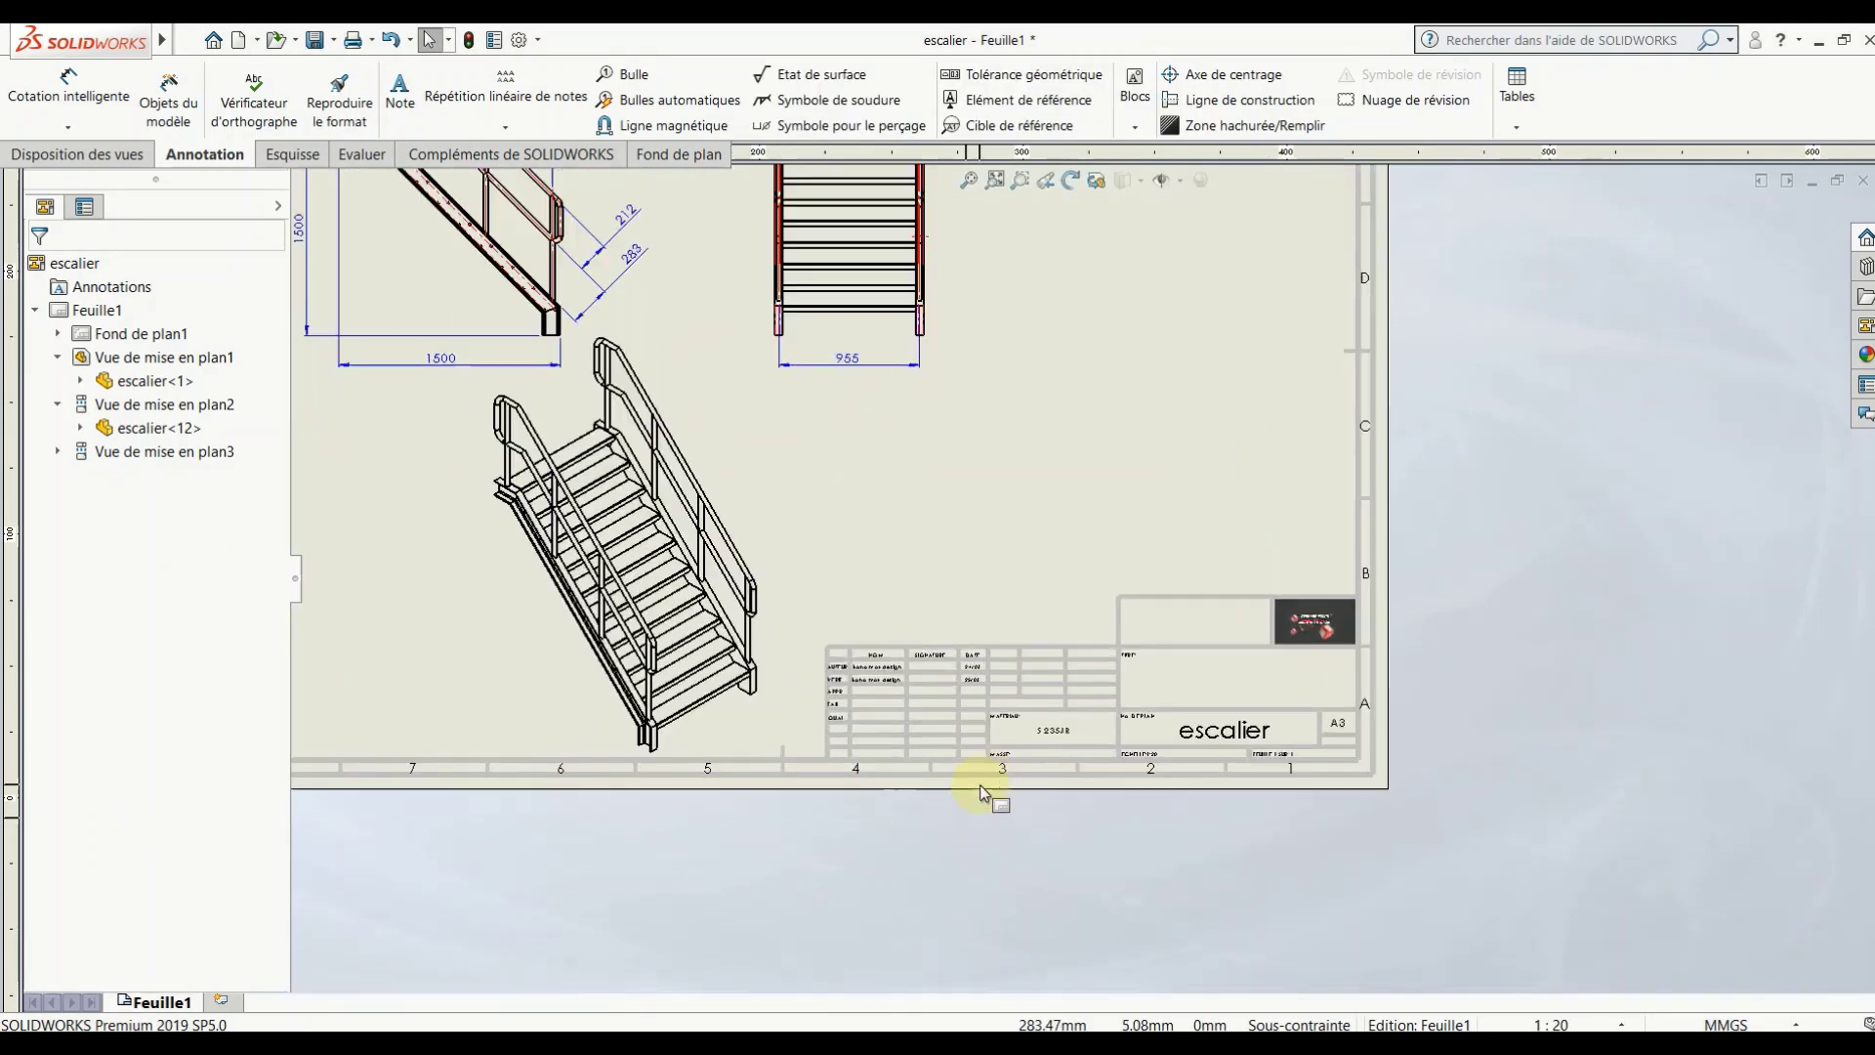
{"action": "scroll", "coordinate": [985, 785], "scroll_direction": "down", "scroll_amount": 2}
{"action": "scroll", "coordinate": [996, 771], "scroll_direction": "up", "scroll_amount": 4}
{"action": "scroll", "coordinate": [1037, 429], "scroll_direction": "up", "scroll_amount": 2}
{"action": "scroll", "coordinate": [1038, 430], "scroll_direction": "down", "scroll_amount": 2}
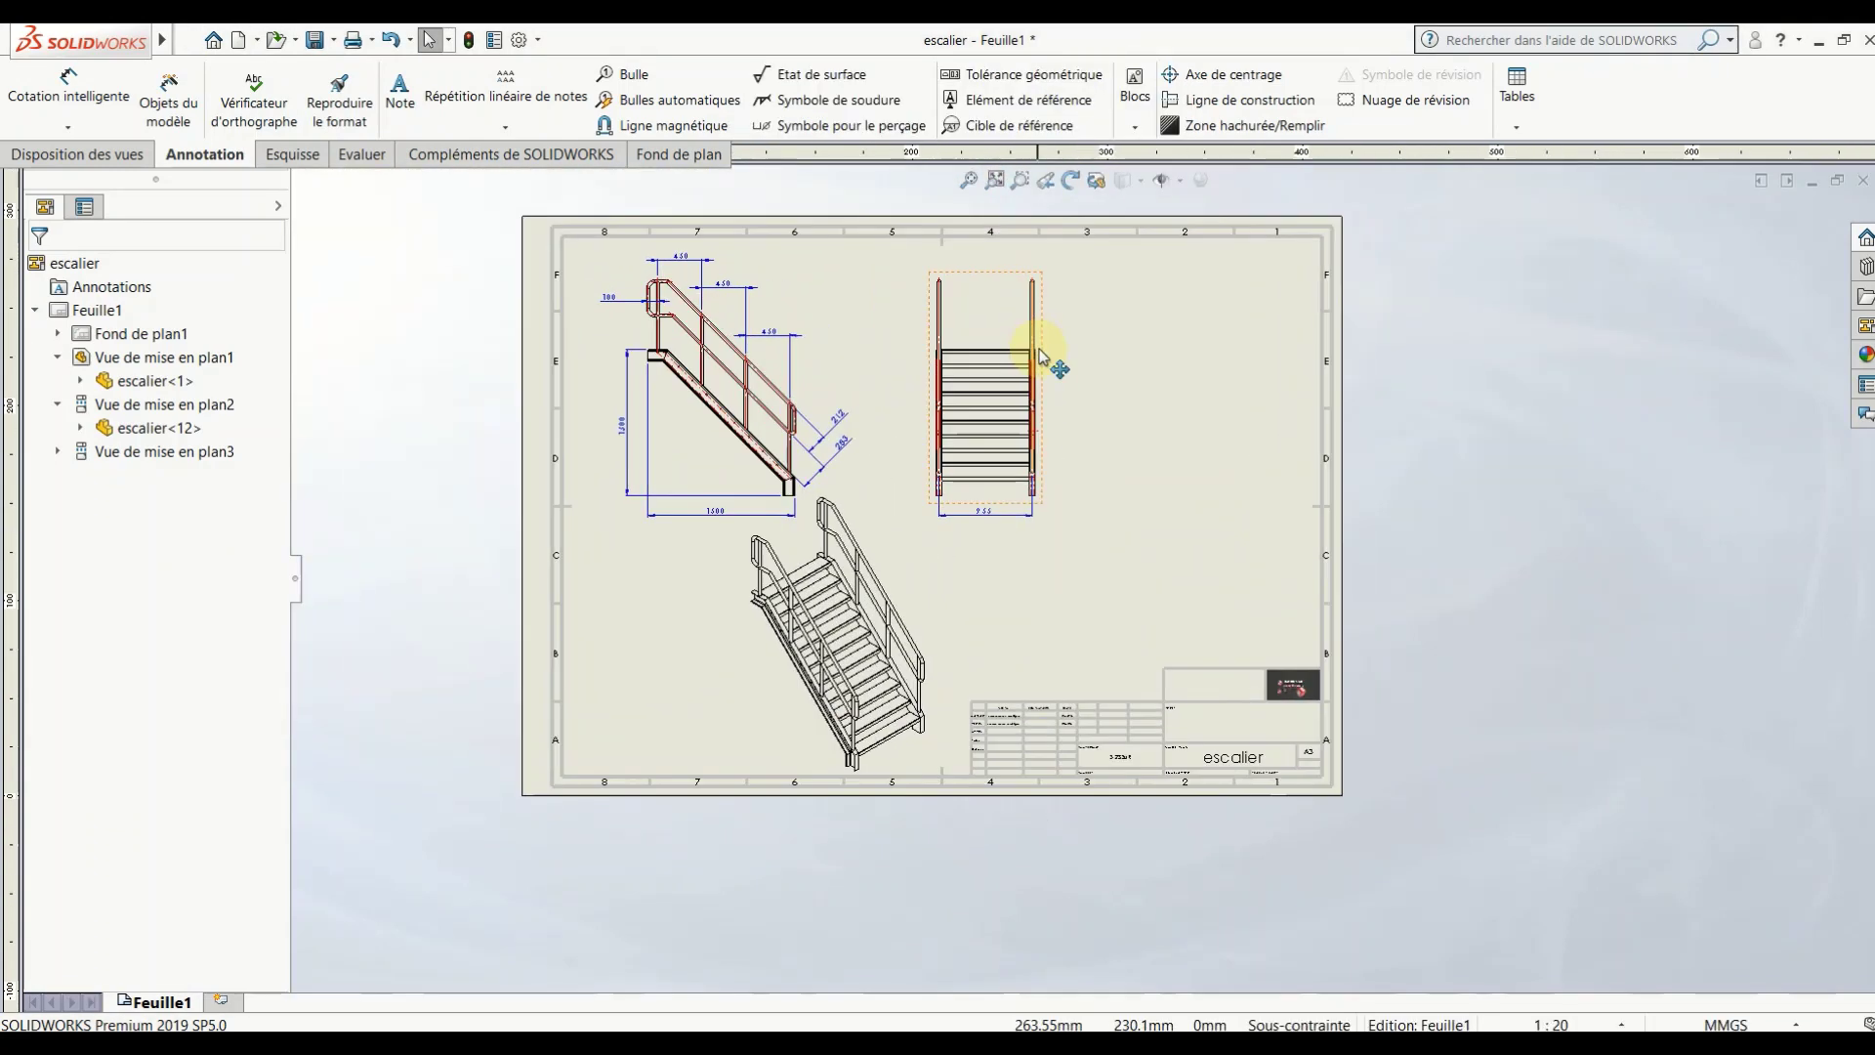
{"action": "scroll", "coordinate": [1046, 369], "scroll_direction": "down", "scroll_amount": 1}
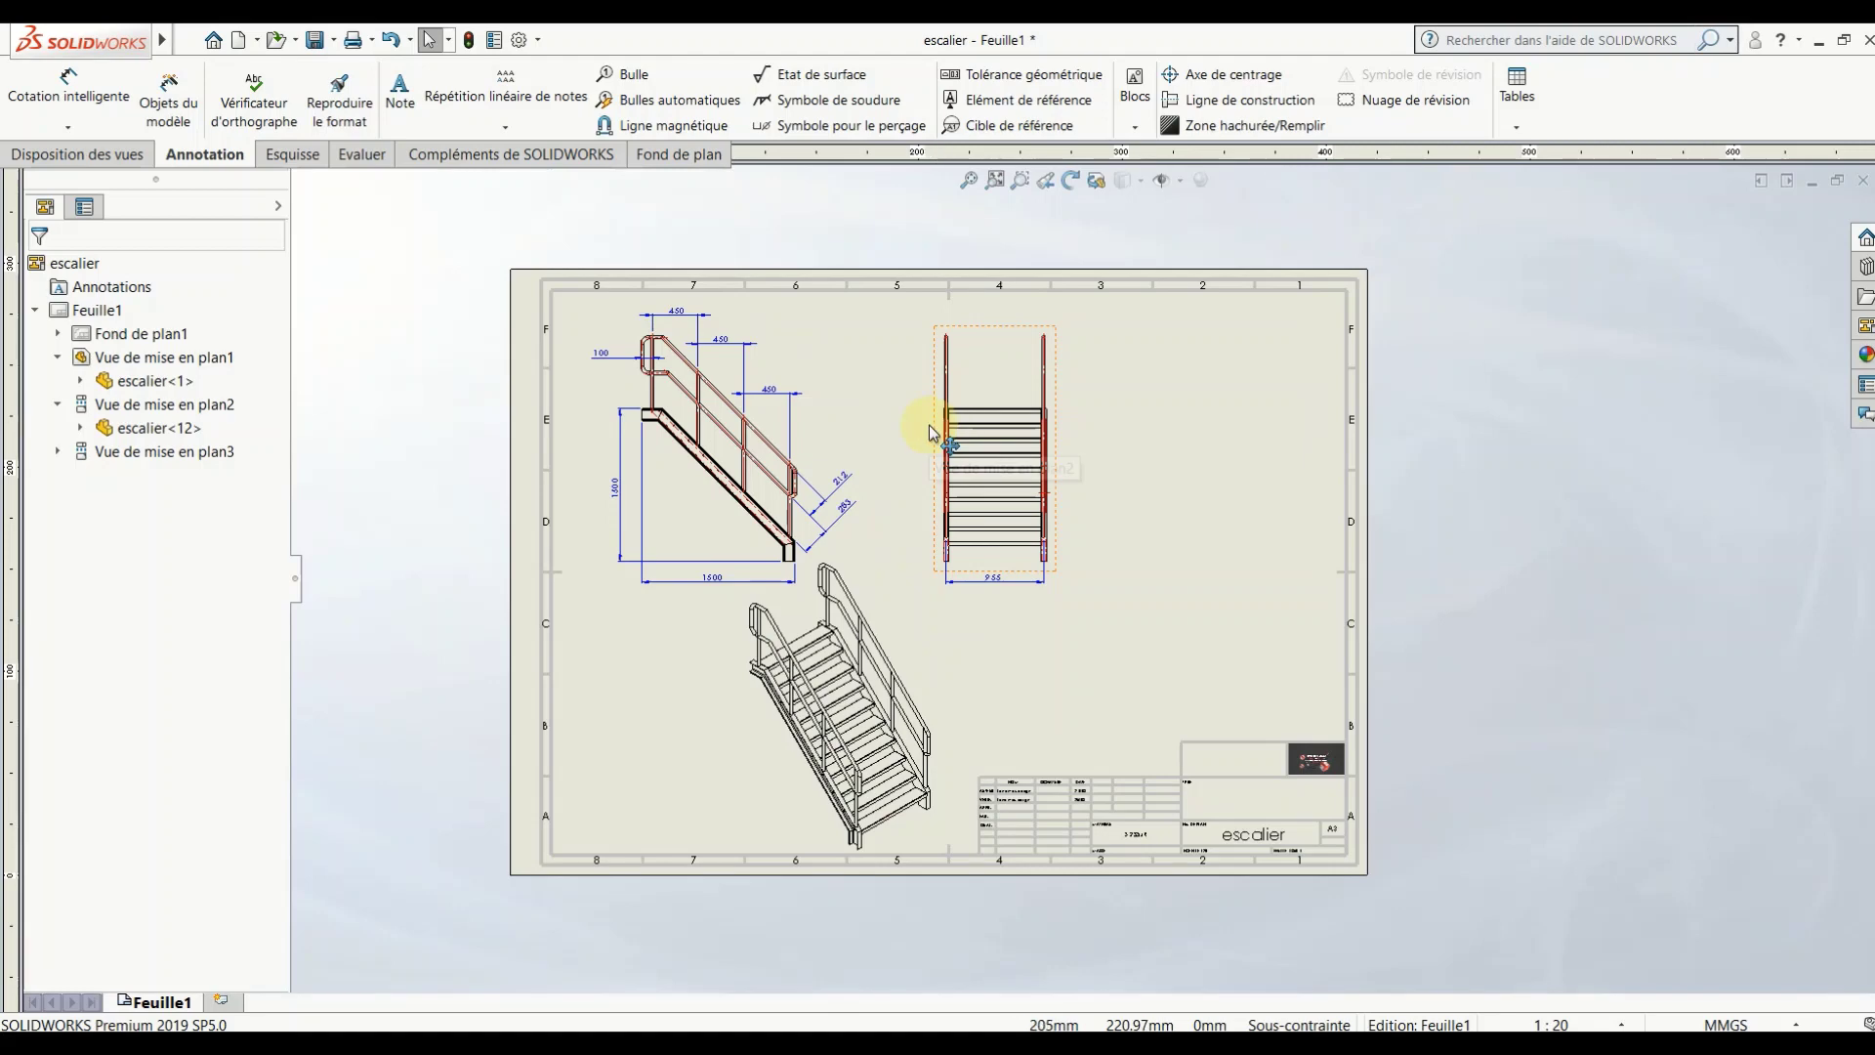
{"action": "left_click_drag", "start_coordinate": [944, 425], "coordinate": [905, 422]}
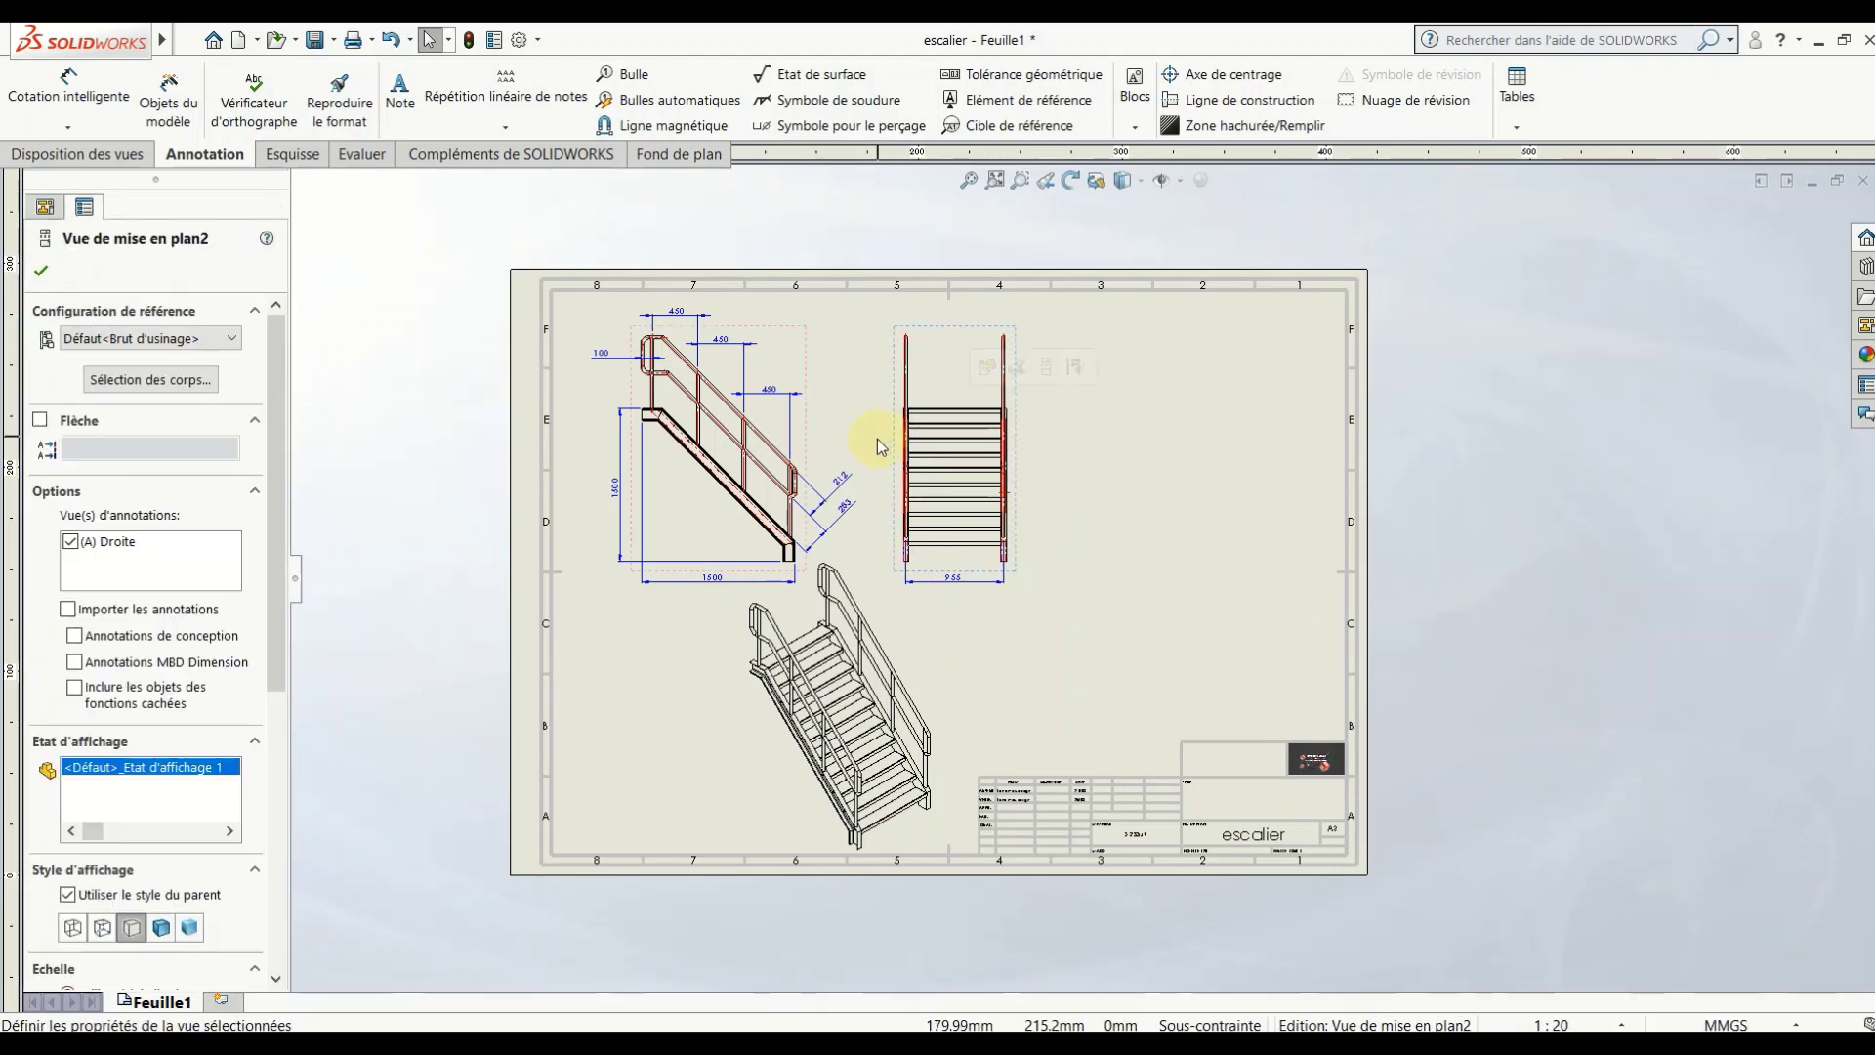
{"action": "left_click", "coordinate": [1517, 125]}
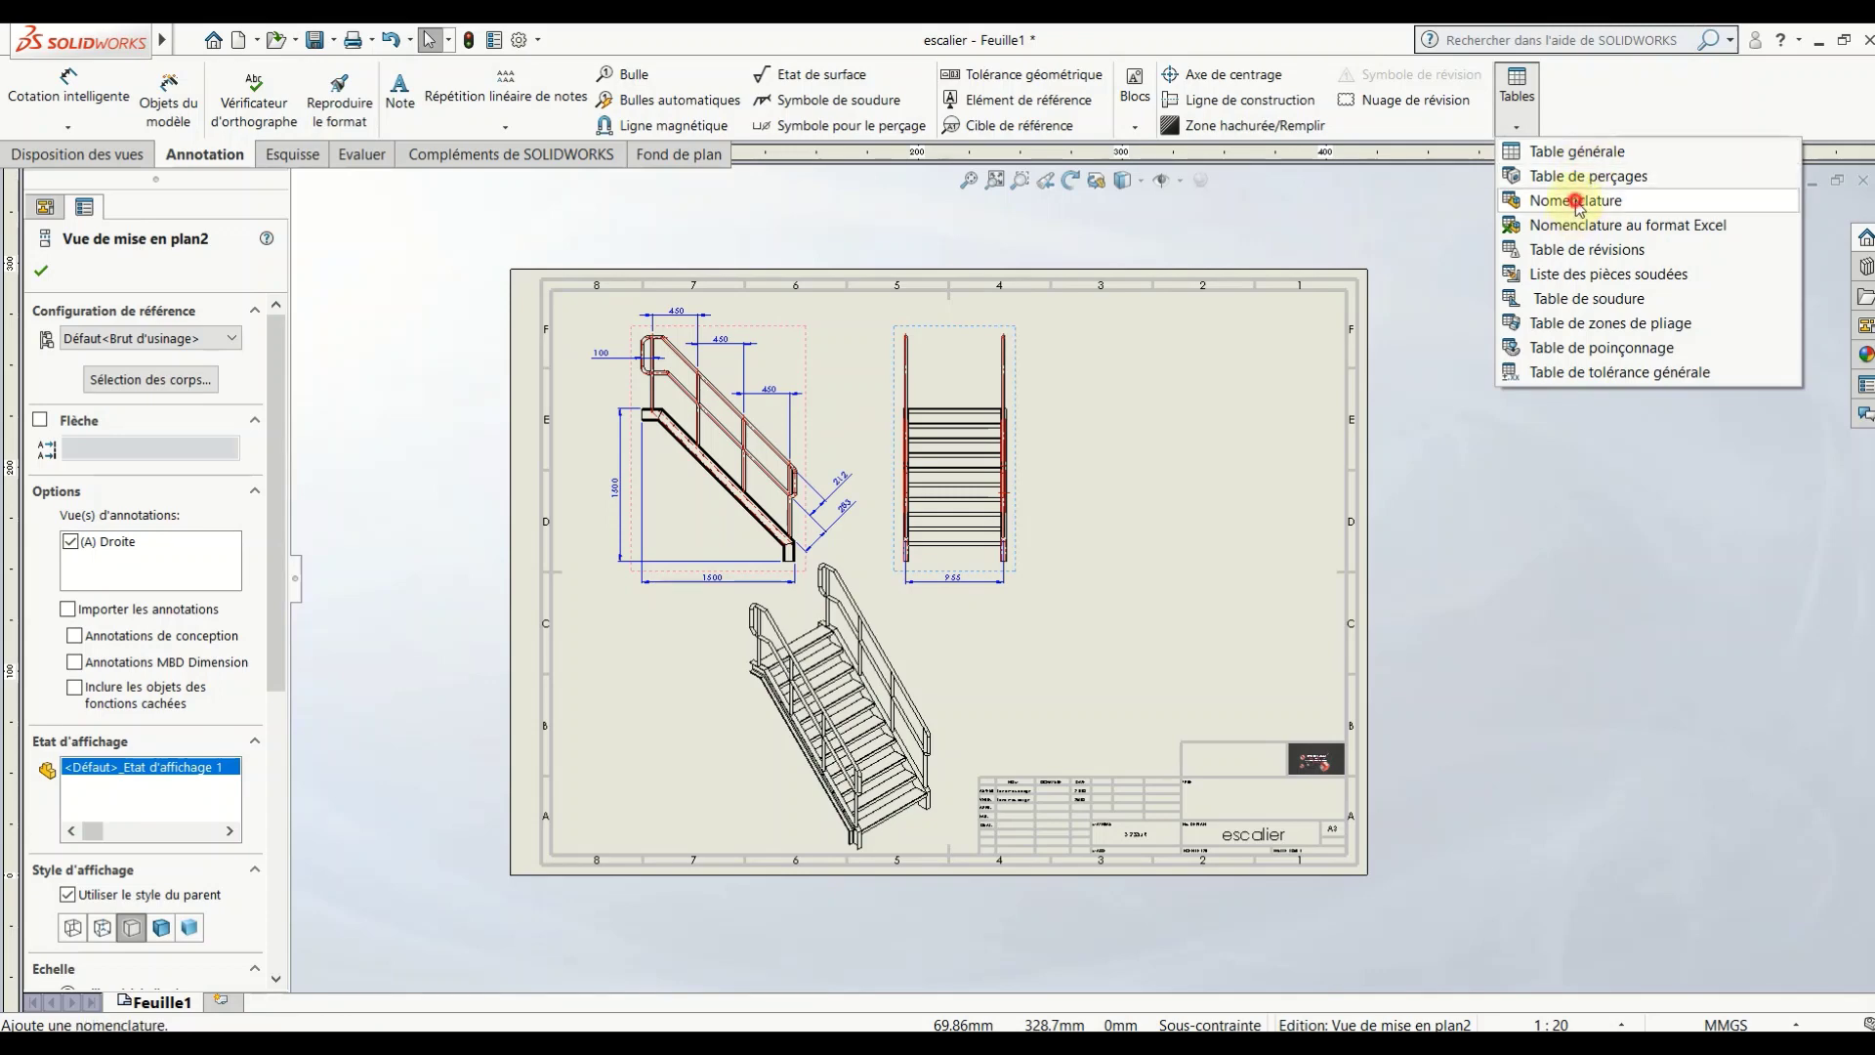
Step: Insert a Nomenclature bill of materials at the top right of the sheet
{"action": "left_click", "coordinate": [1578, 201]}
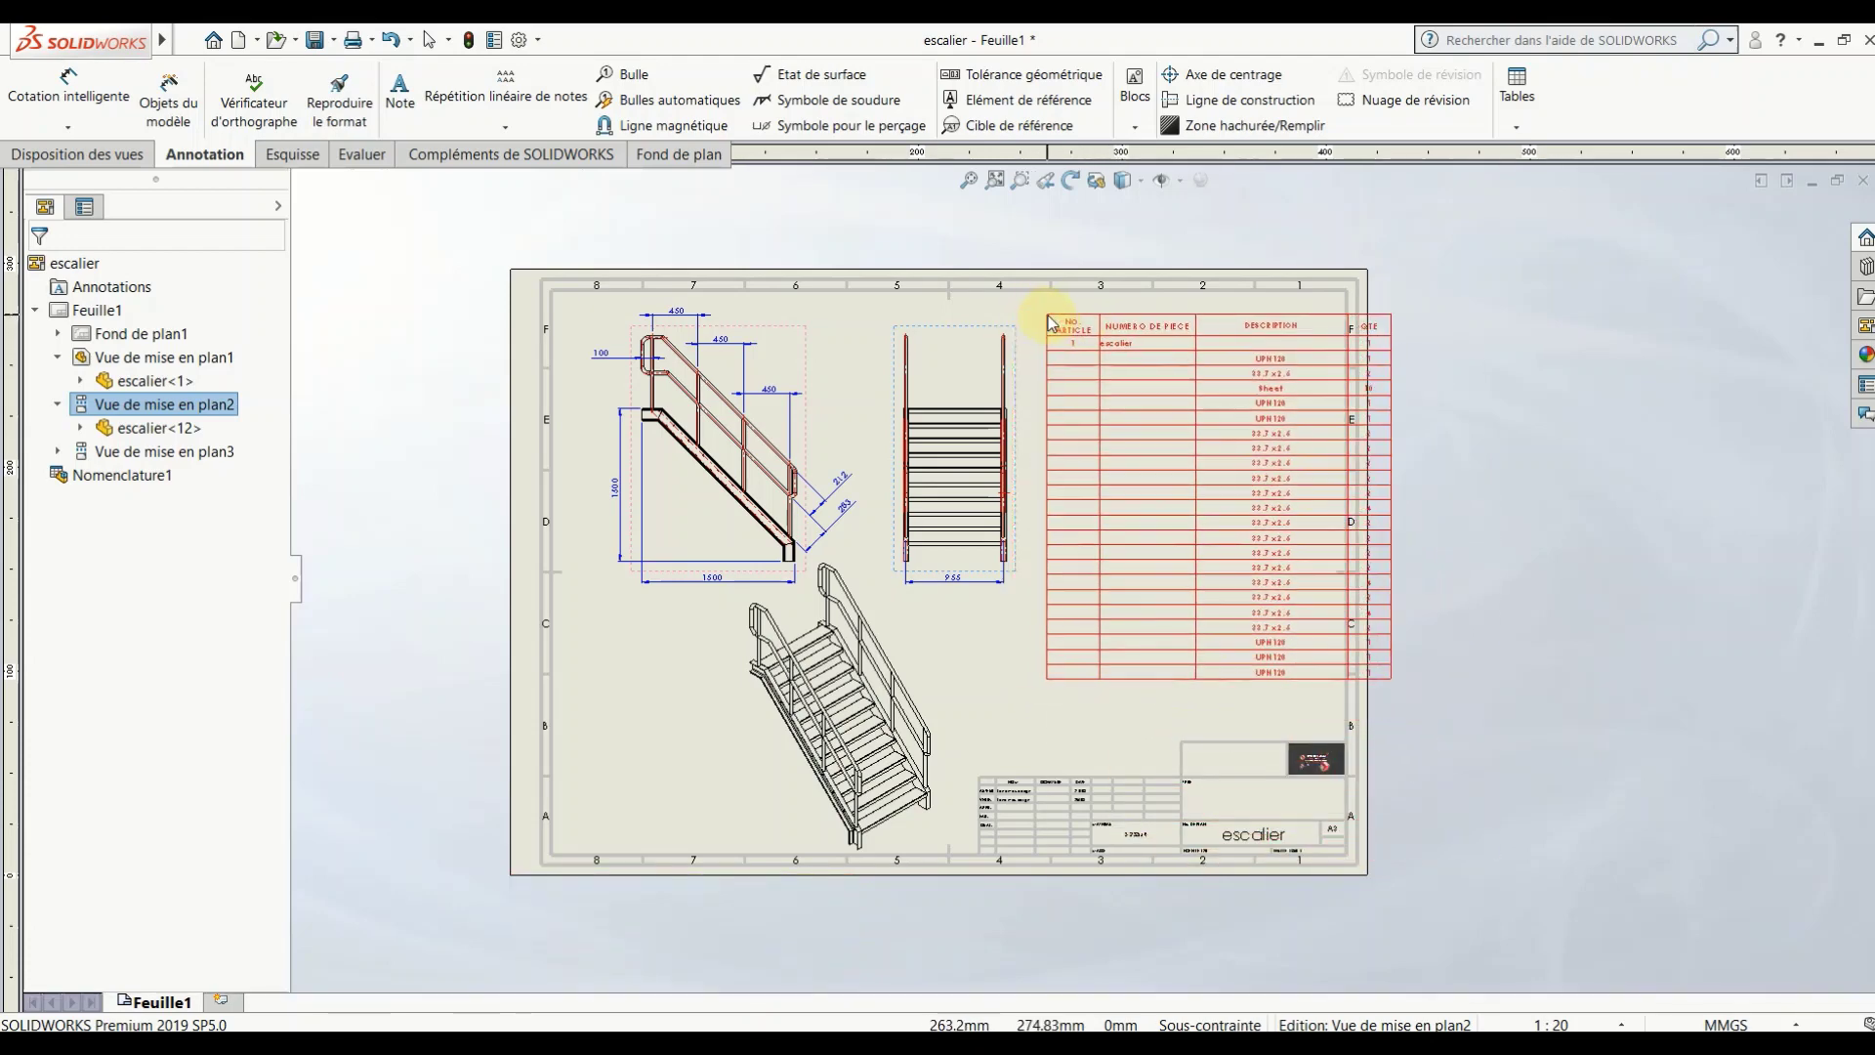
{"action": "left_click", "coordinate": [1047, 318]}
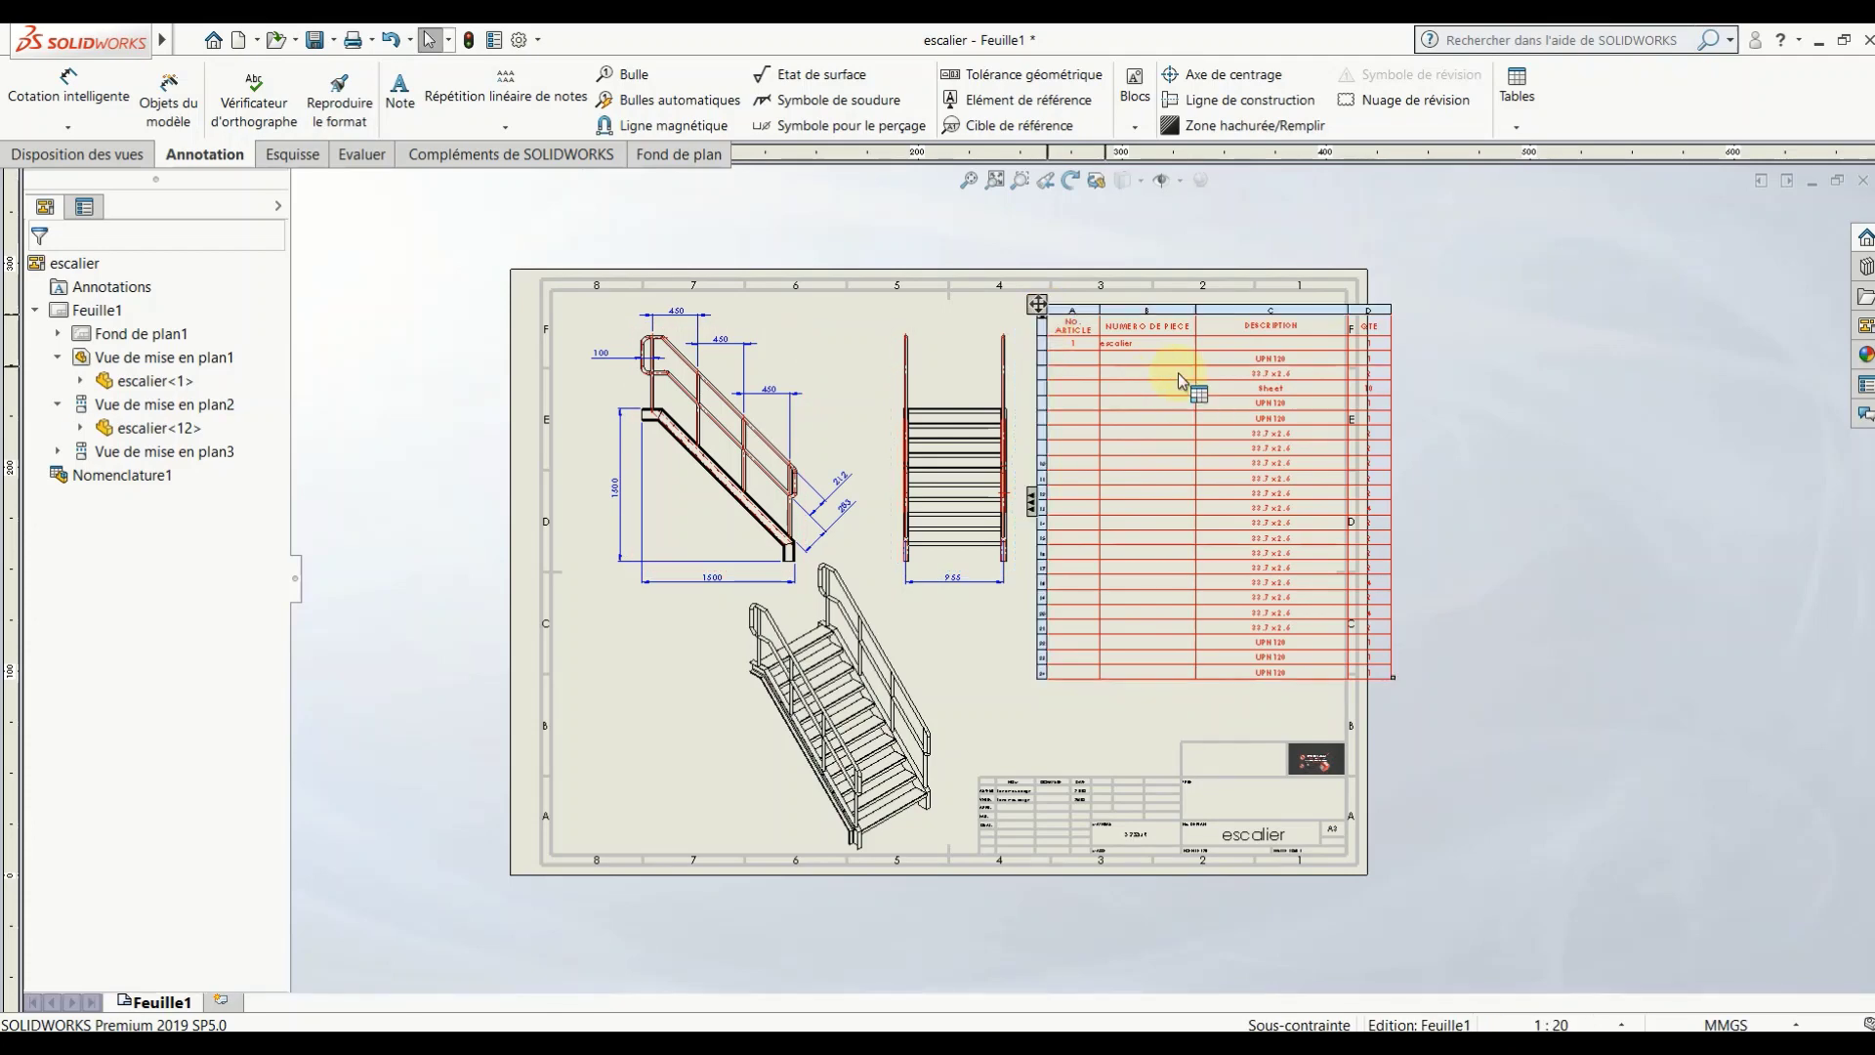
{"action": "left_click", "coordinate": [1243, 394]}
{"action": "scroll", "coordinate": [1243, 394], "scroll_direction": "down", "scroll_amount": 2}
{"action": "scroll", "coordinate": [1244, 393], "scroll_direction": "down", "scroll_amount": 3}
{"action": "scroll", "coordinate": [1205, 607], "scroll_direction": "up", "scroll_amount": 3}
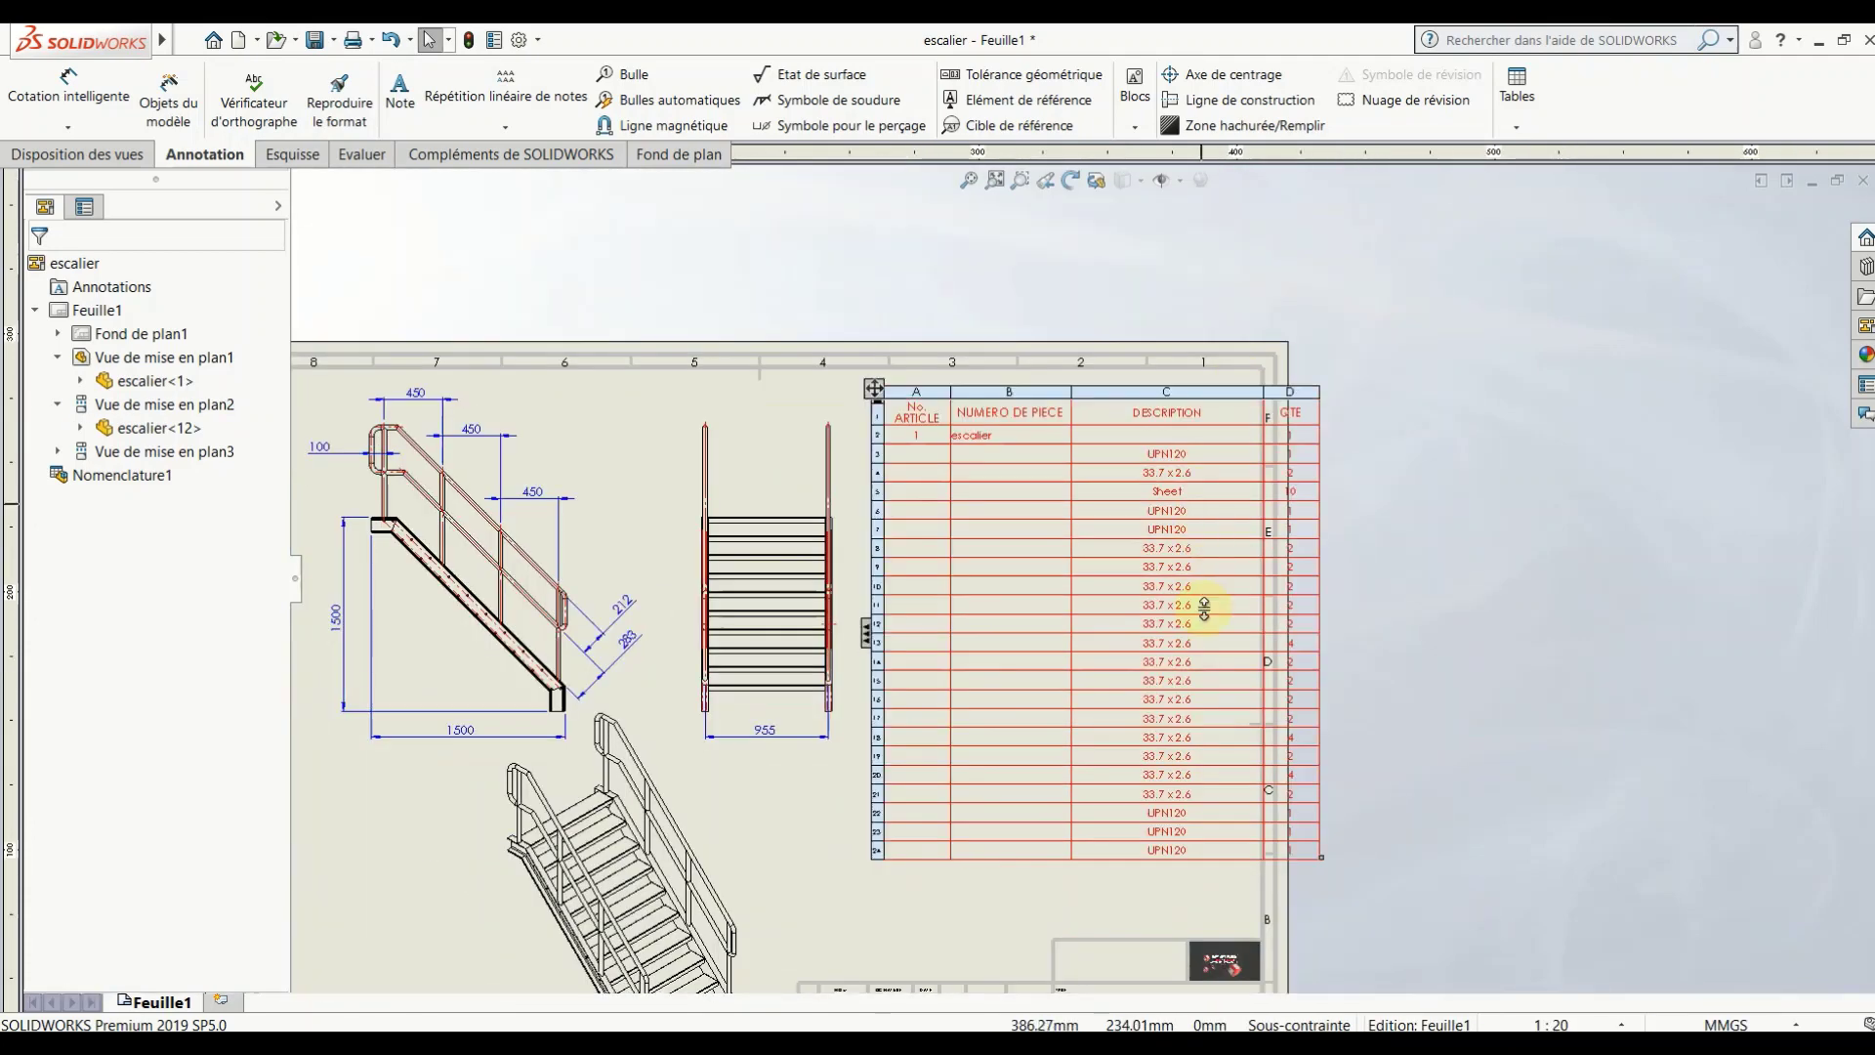
{"action": "scroll", "coordinate": [1216, 829], "scroll_direction": "down", "scroll_amount": 2}
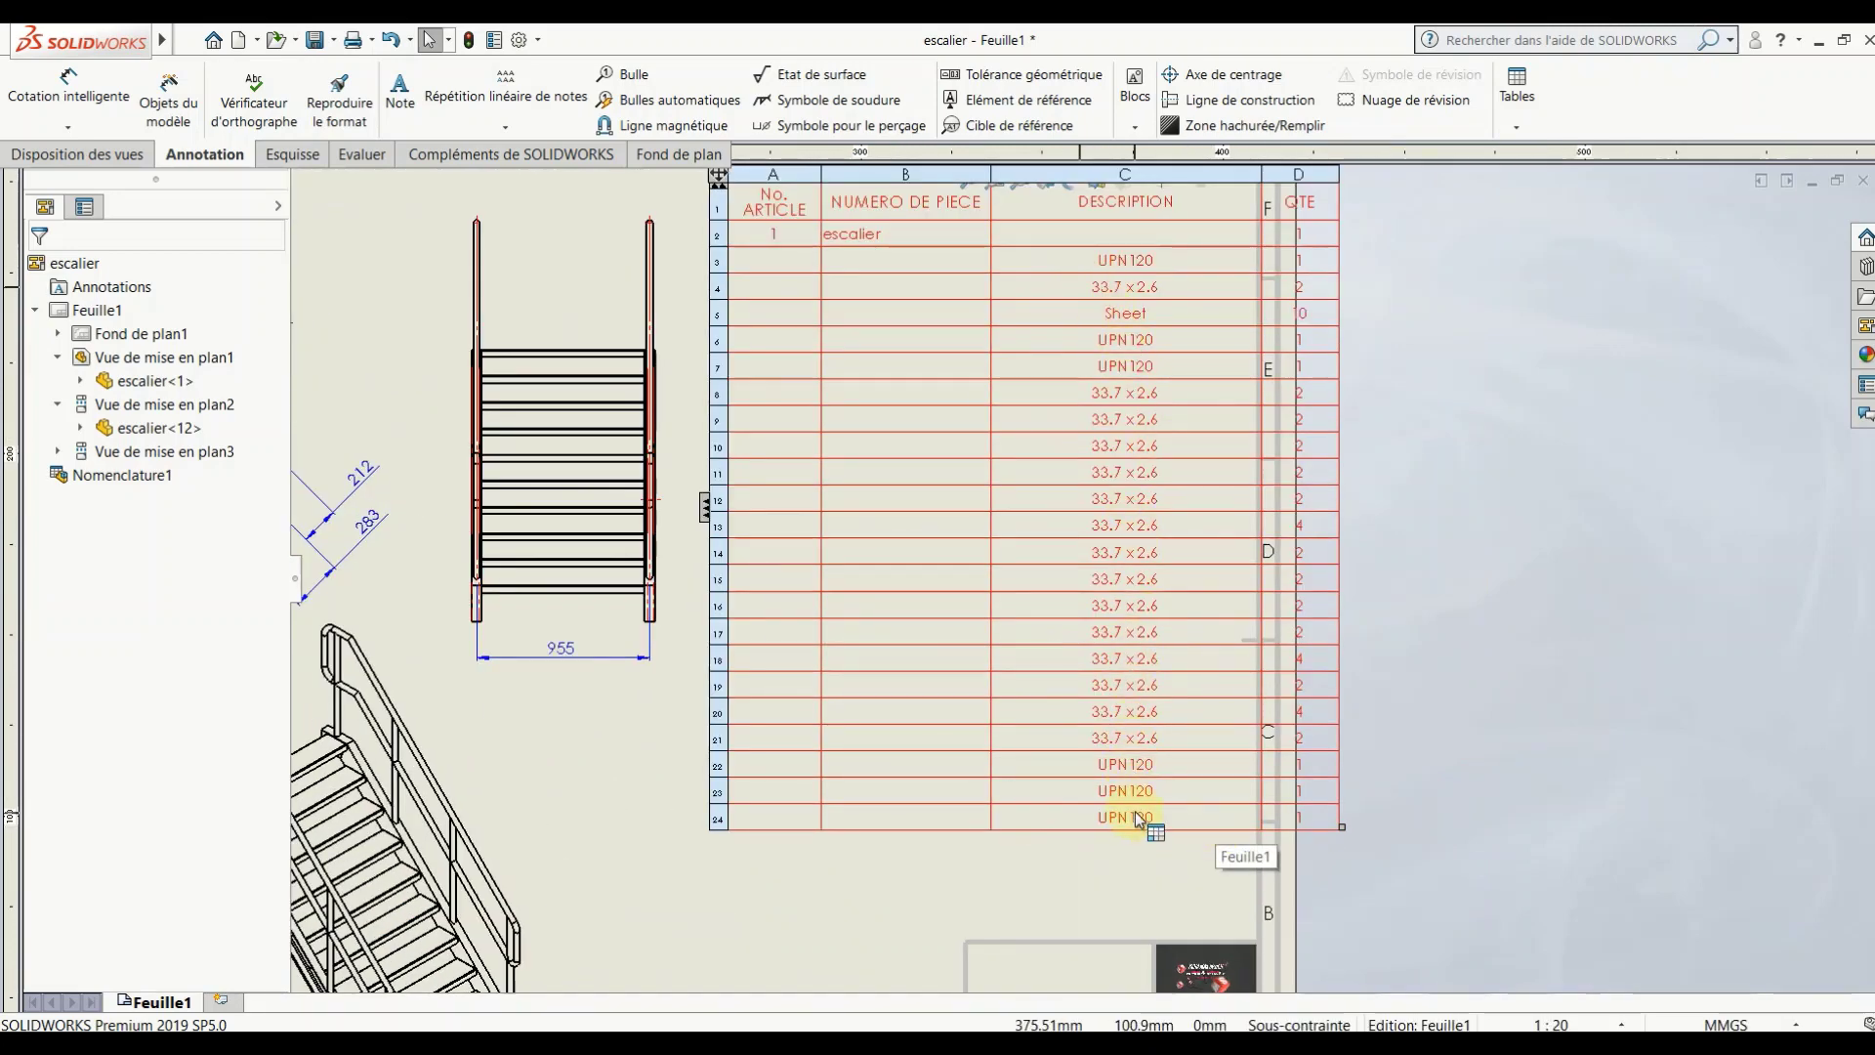
{"action": "scroll", "coordinate": [1136, 803], "scroll_direction": "up", "scroll_amount": 1}
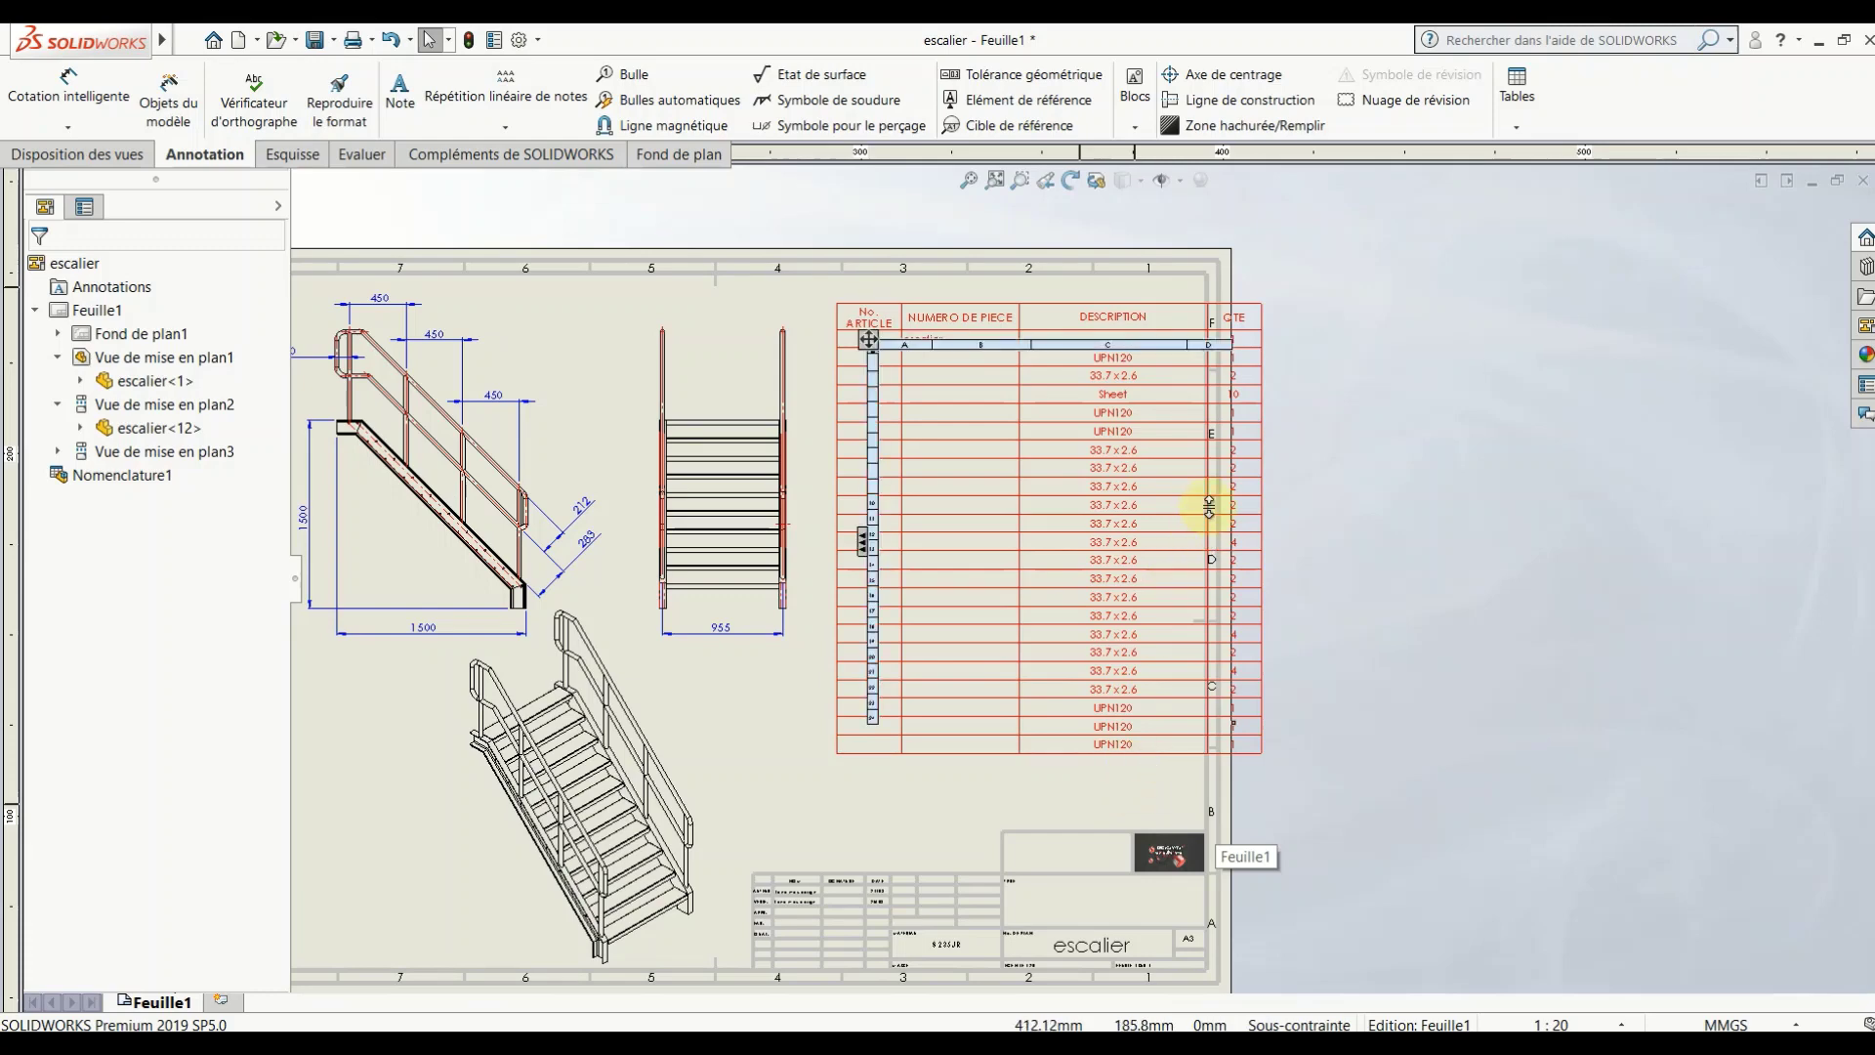
{"action": "scroll", "coordinate": [1209, 498], "scroll_direction": "up", "scroll_amount": 2}
{"action": "scroll", "coordinate": [1020, 432], "scroll_direction": "down", "scroll_amount": 2}
{"action": "scroll", "coordinate": [1082, 425], "scroll_direction": "down", "scroll_amount": 1}
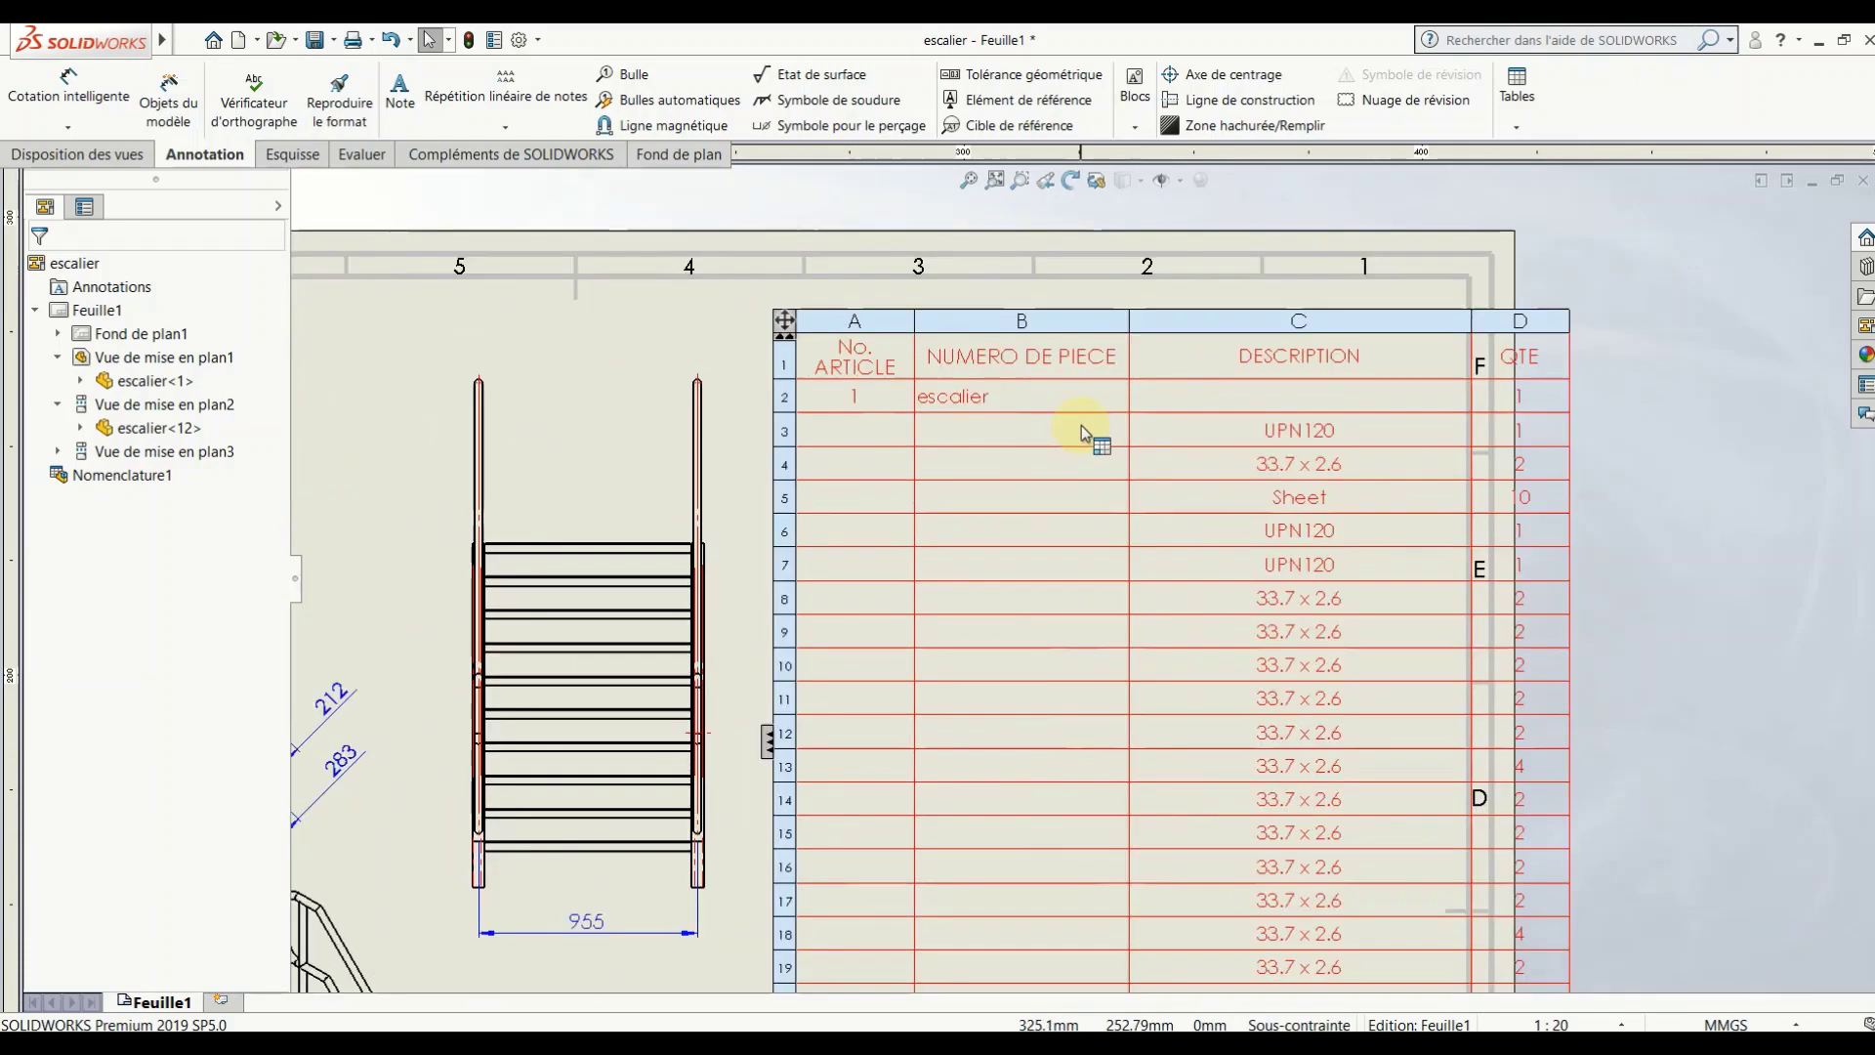
Step: Narrow bill of materials columns A, B and C
{"action": "left_click_drag", "start_coordinate": [914, 496], "coordinate": [891, 498]}
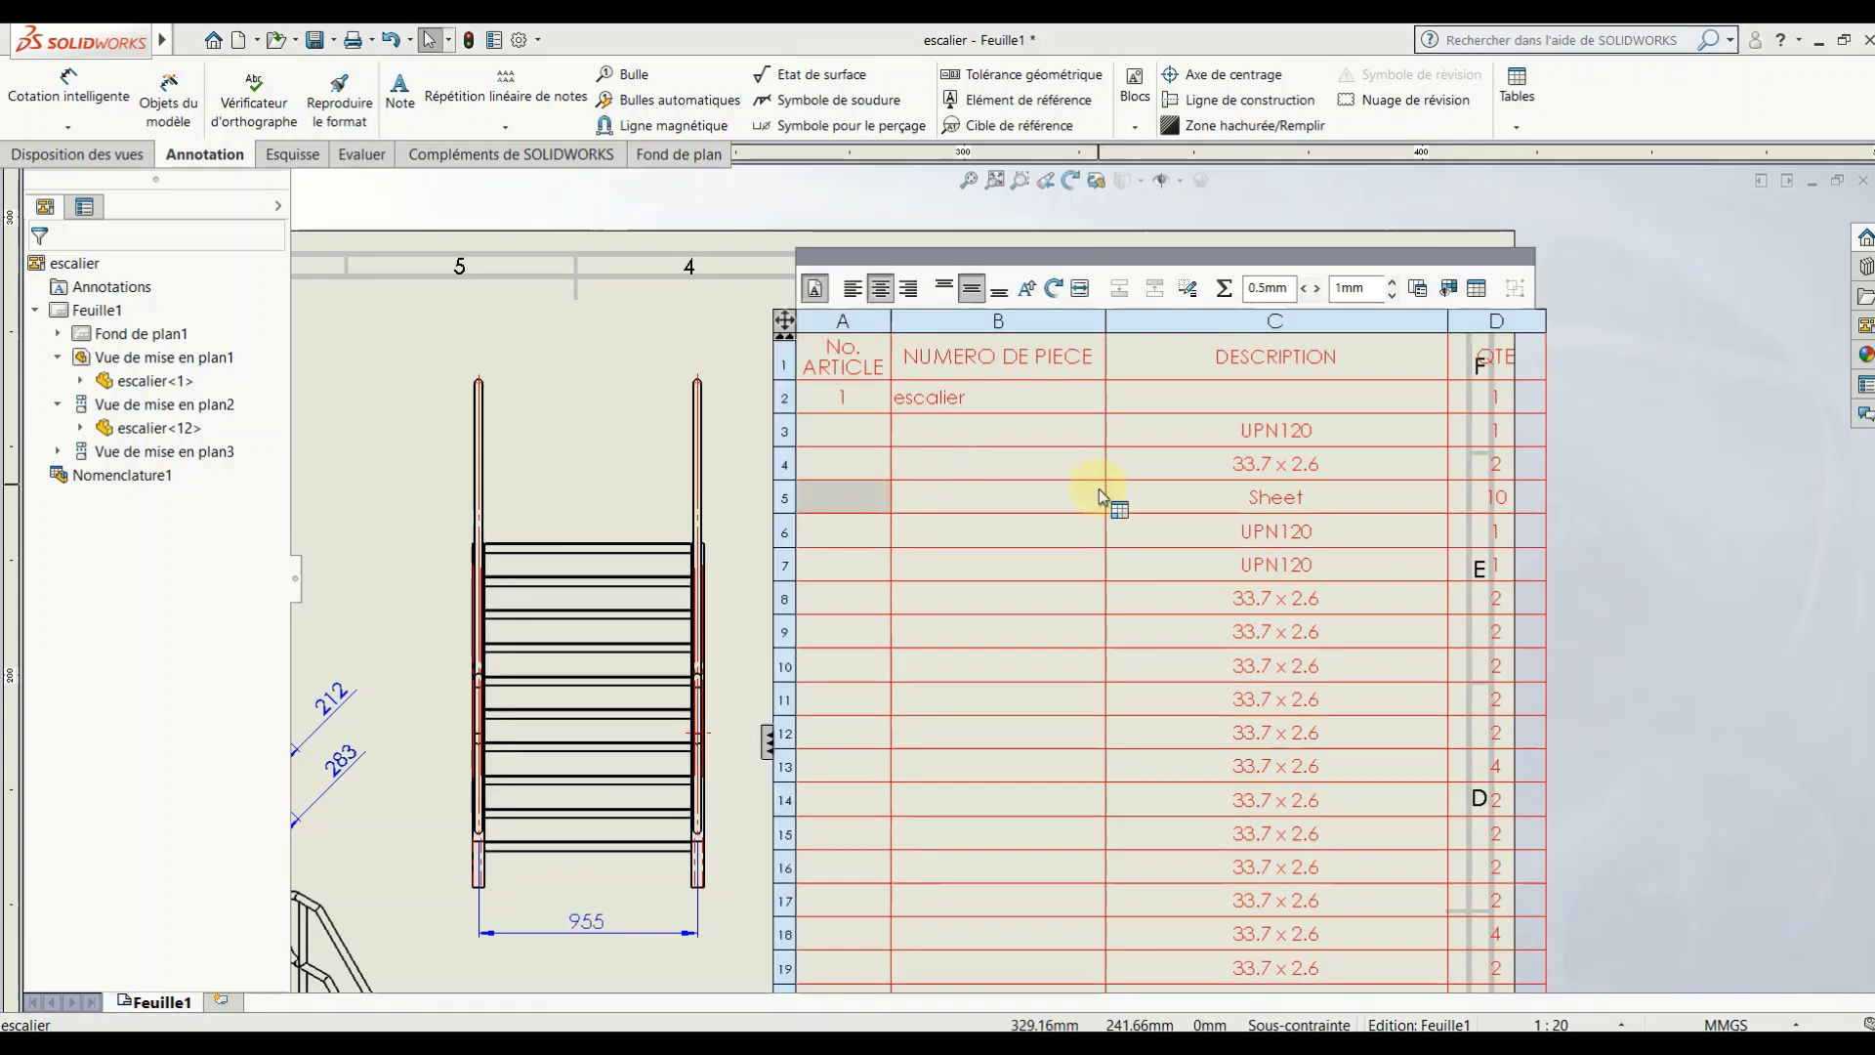
{"action": "left_click_drag", "start_coordinate": [1086, 497], "coordinate": [1025, 495]}
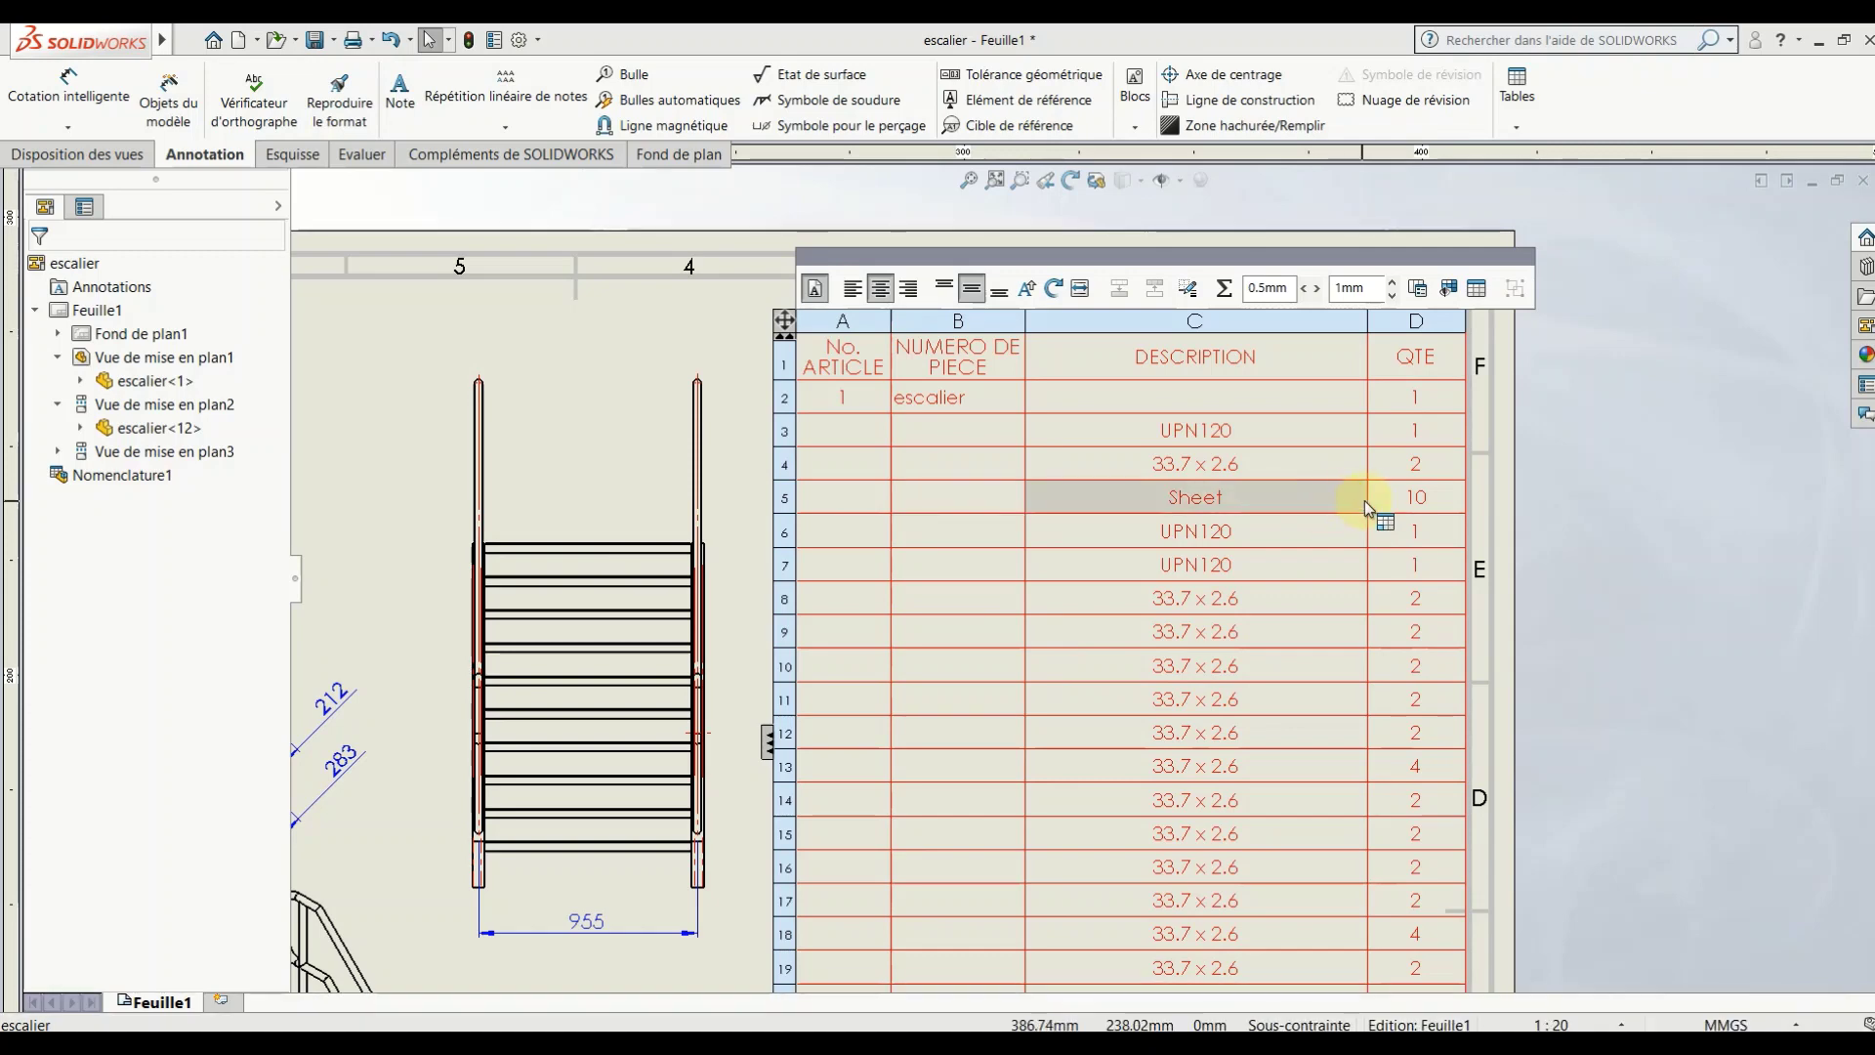
{"action": "left_click_drag", "start_coordinate": [1363, 499], "coordinate": [1236, 499]}
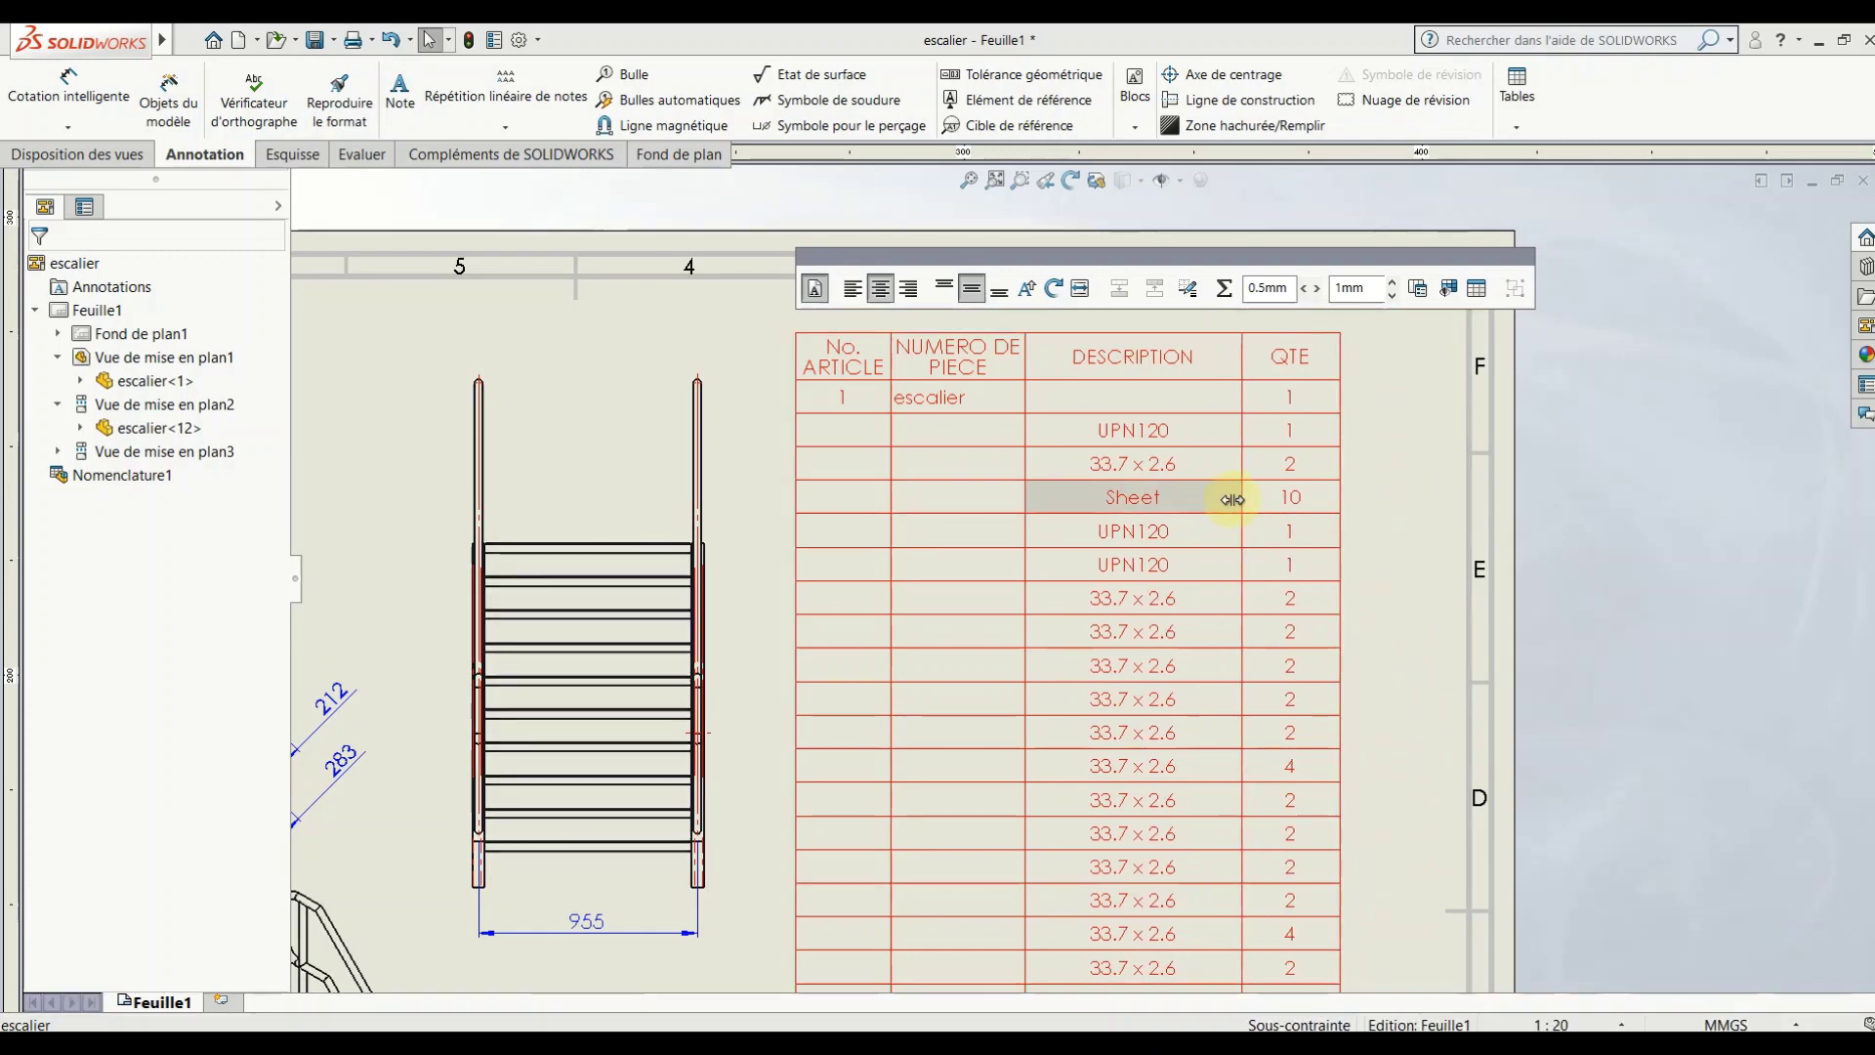
{"action": "scroll", "coordinate": [1391, 466], "scroll_direction": "up", "scroll_amount": 2}
{"action": "scroll", "coordinate": [1390, 466], "scroll_direction": "up", "scroll_amount": 2}
{"action": "left_click", "coordinate": [1511, 531]}
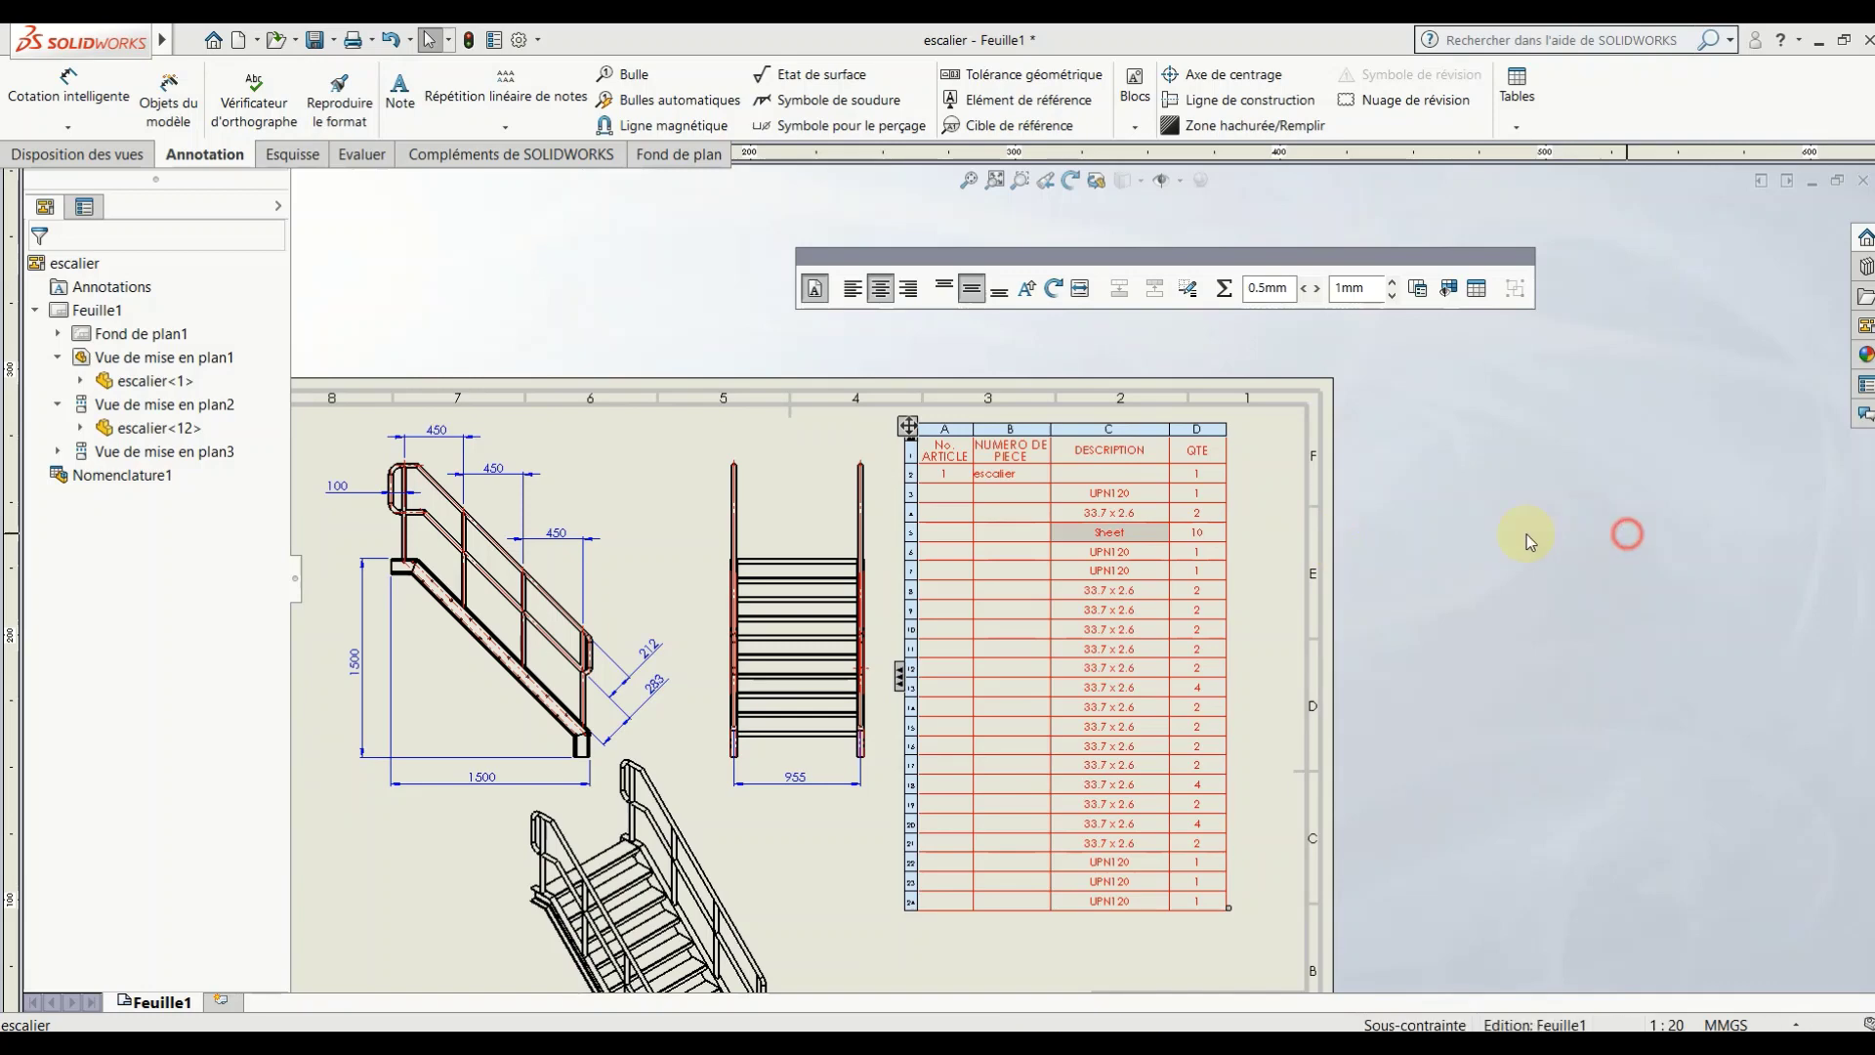
Step: Insert a custom-property column right of QTE showing each part's Masse
{"action": "right_click", "coordinate": [1217, 445]}
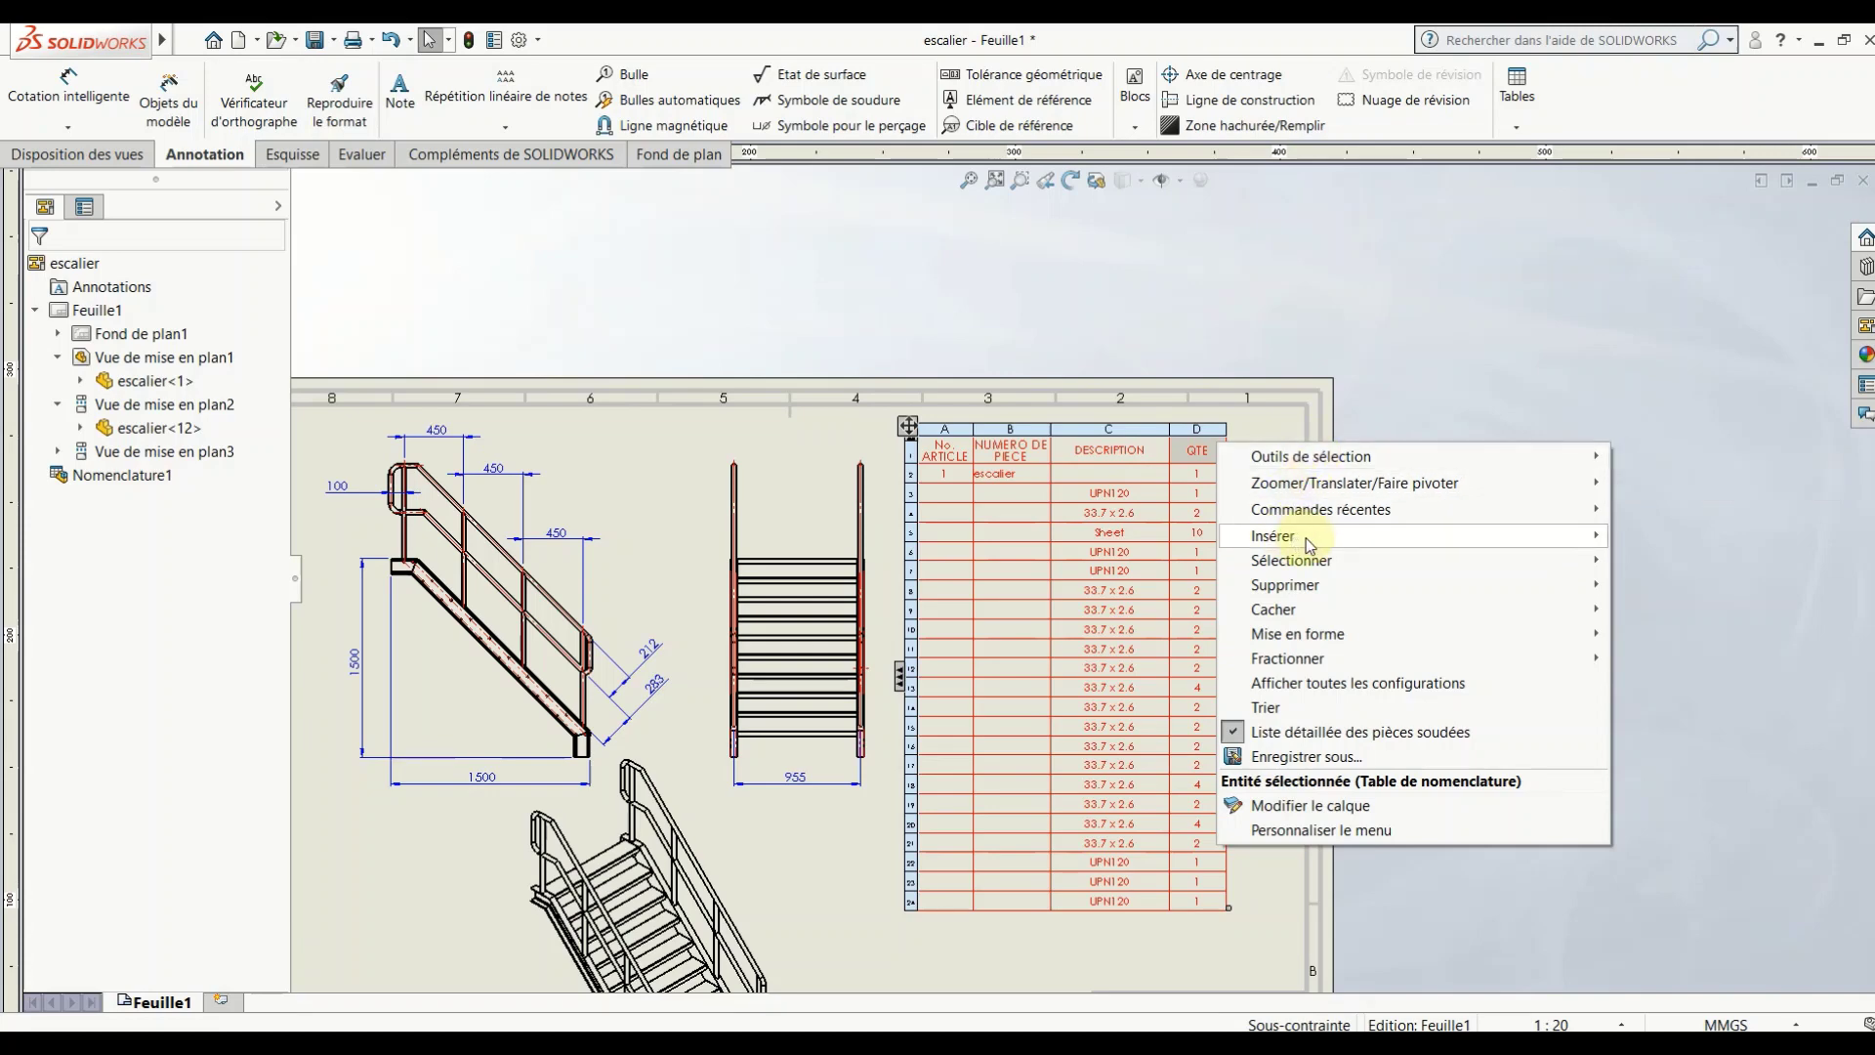
{"action": "mouse_move", "coordinate": [1406, 535]}
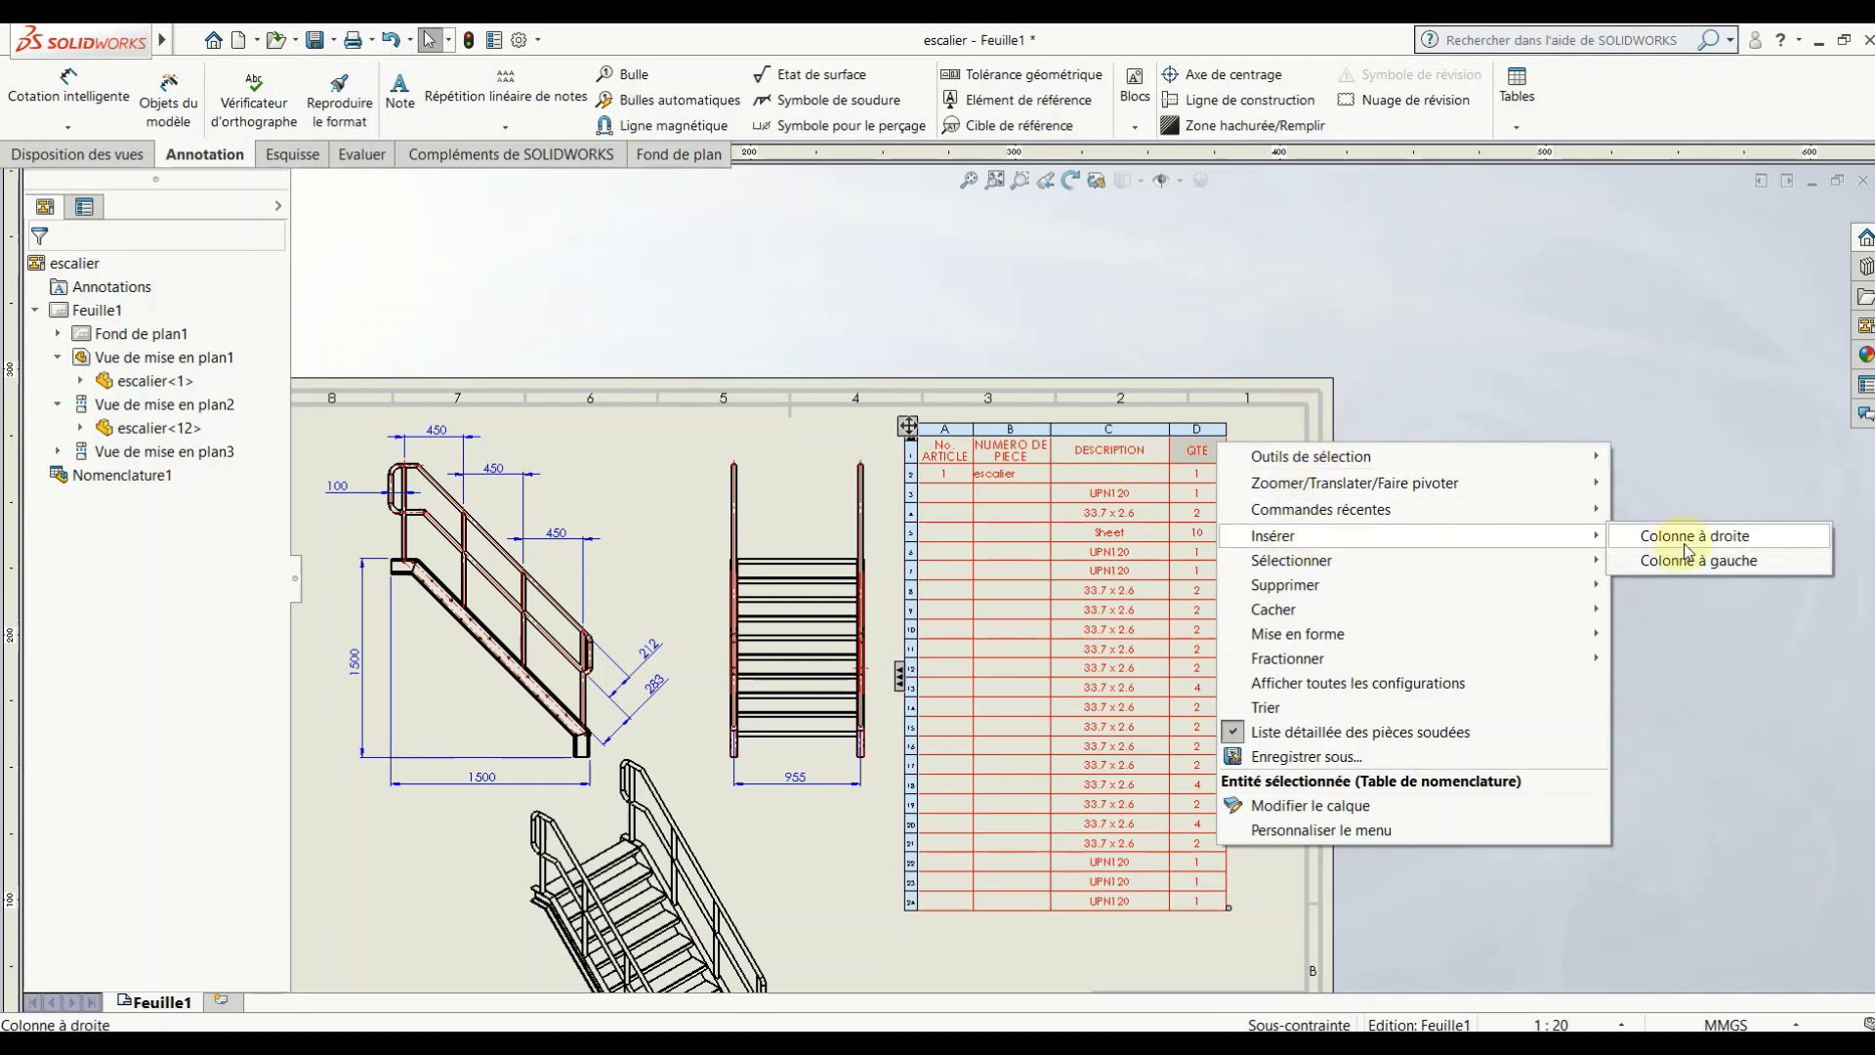
{"action": "left_click", "coordinate": [1687, 550]}
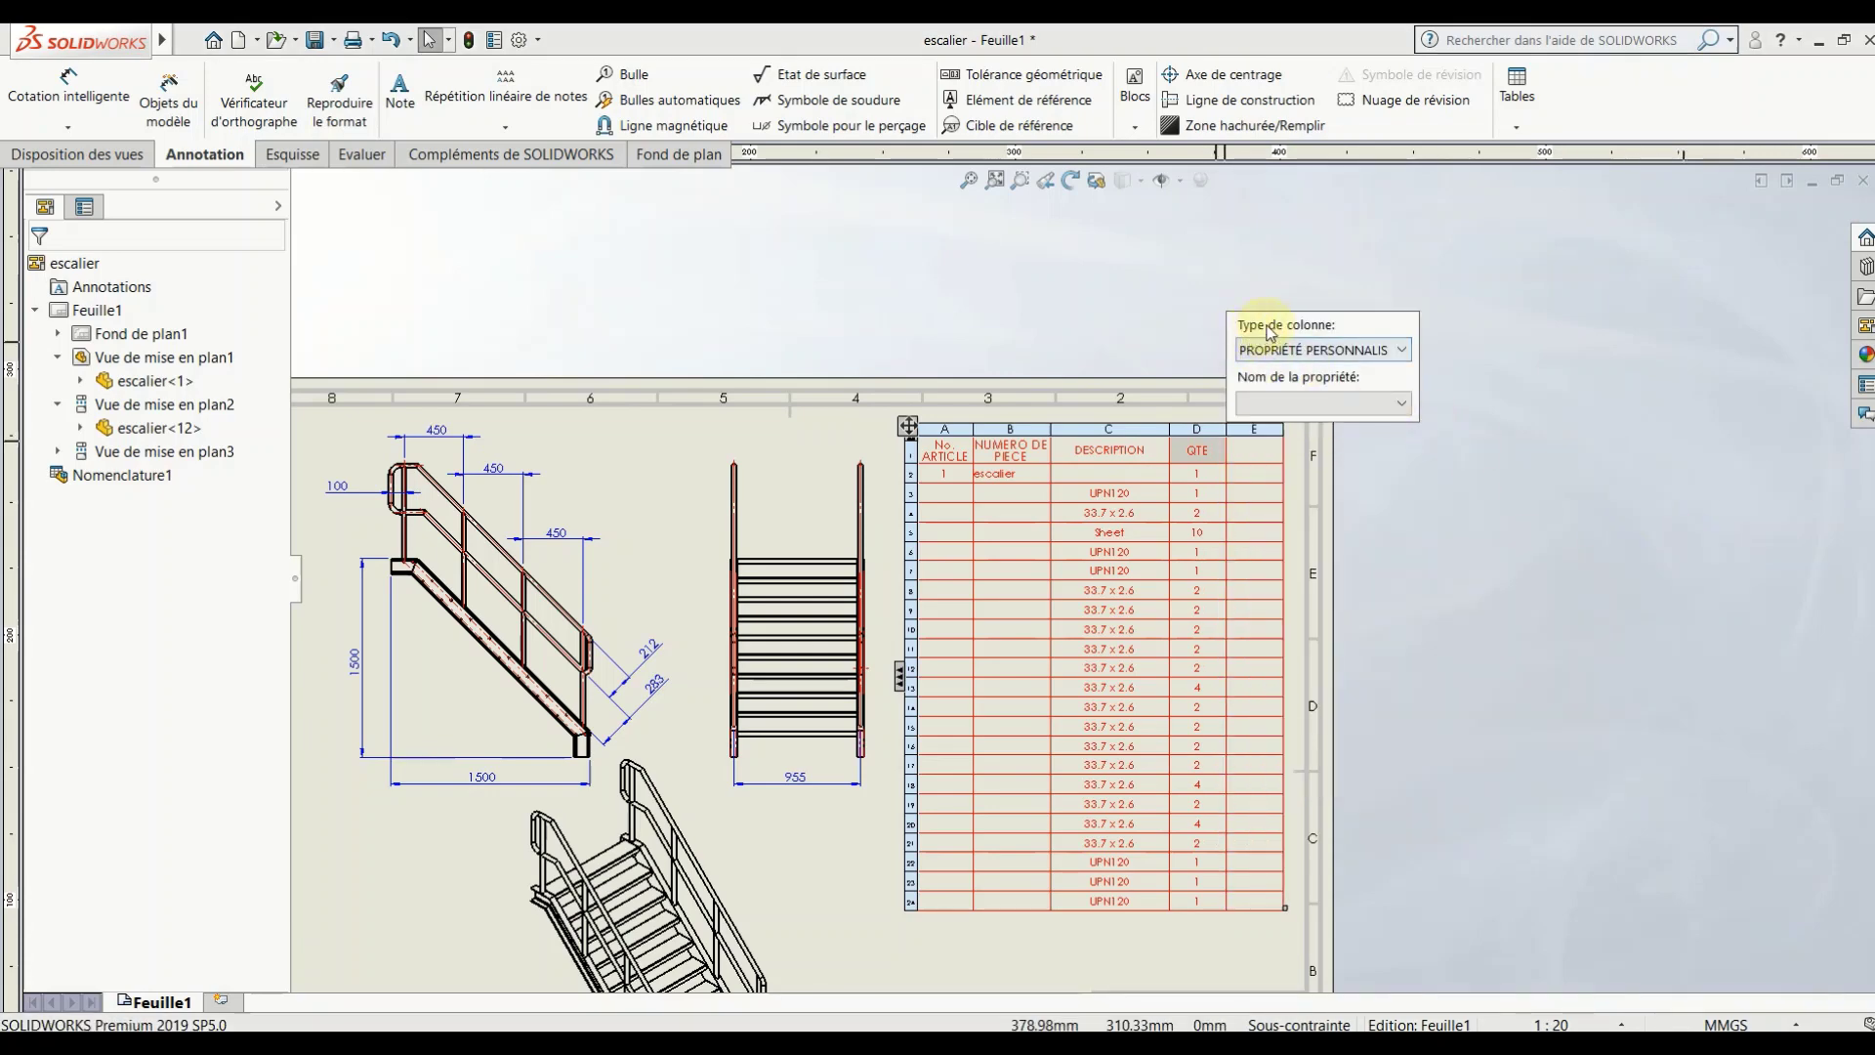
{"action": "left_click", "coordinate": [1386, 416]}
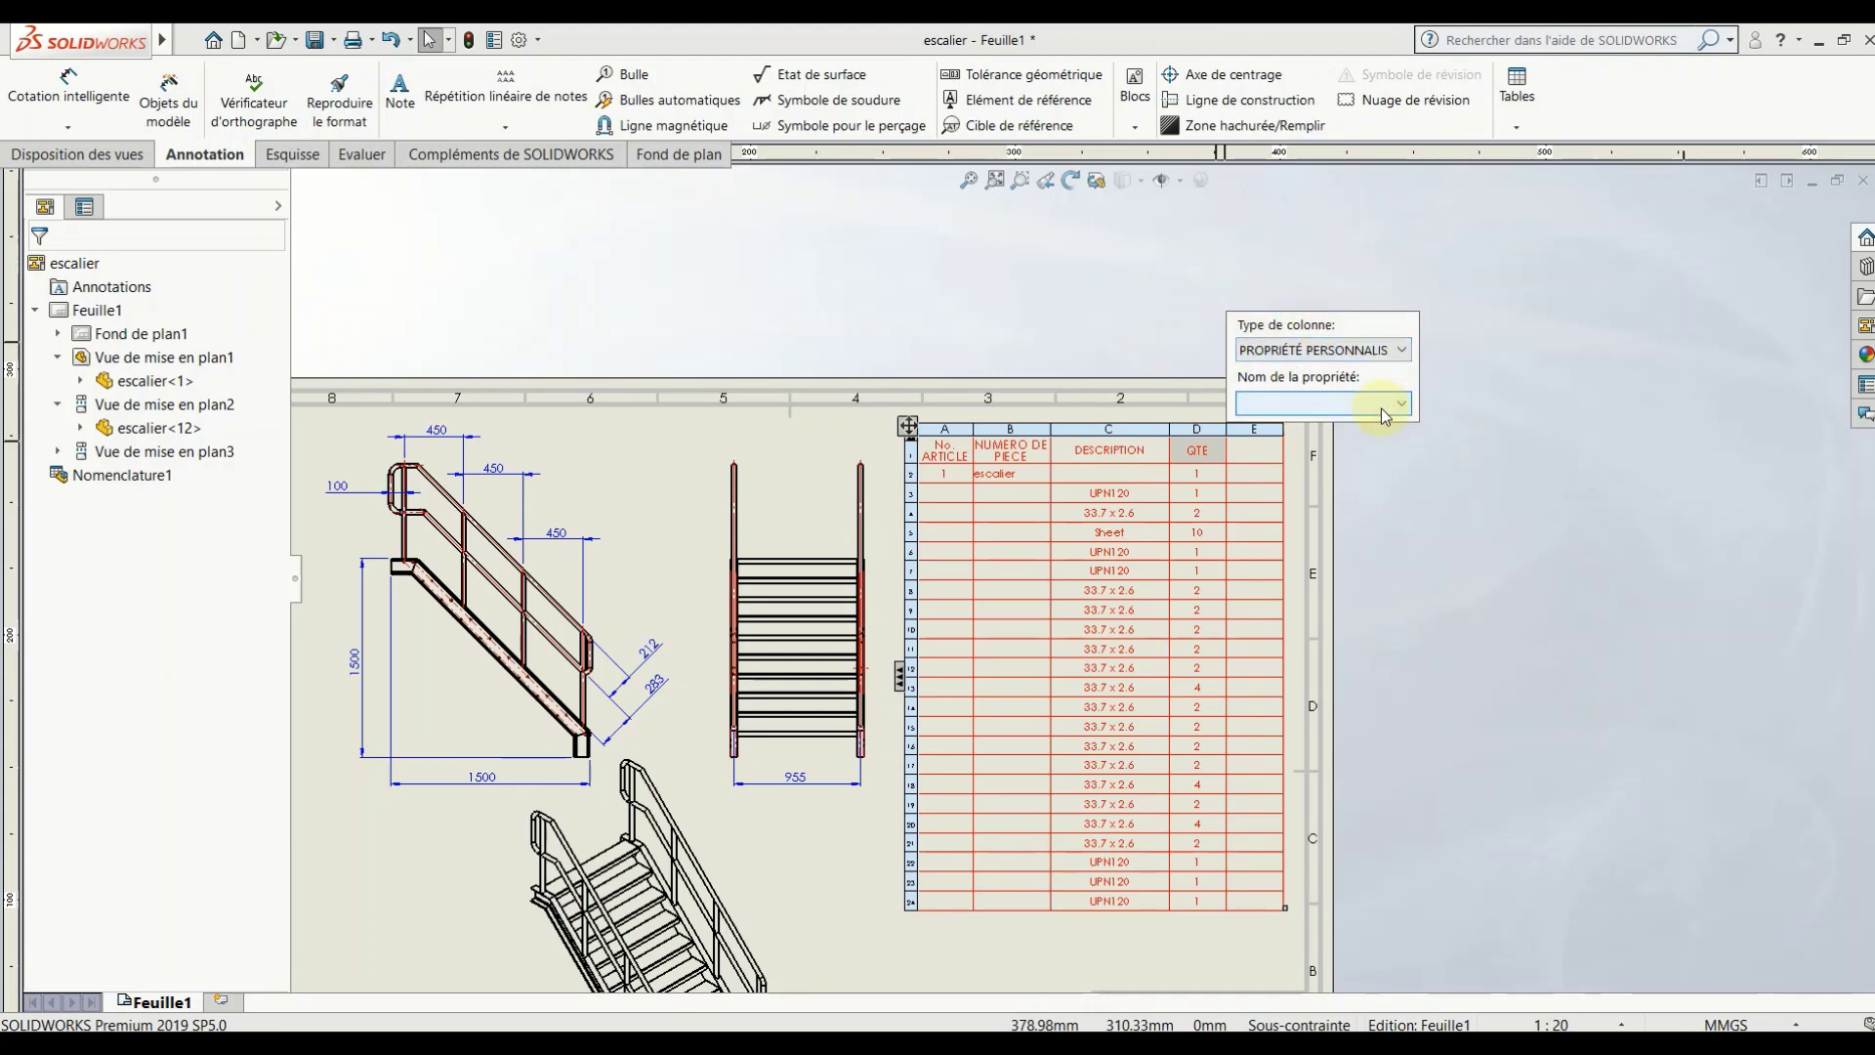
{"action": "left_click", "coordinate": [1403, 408]}
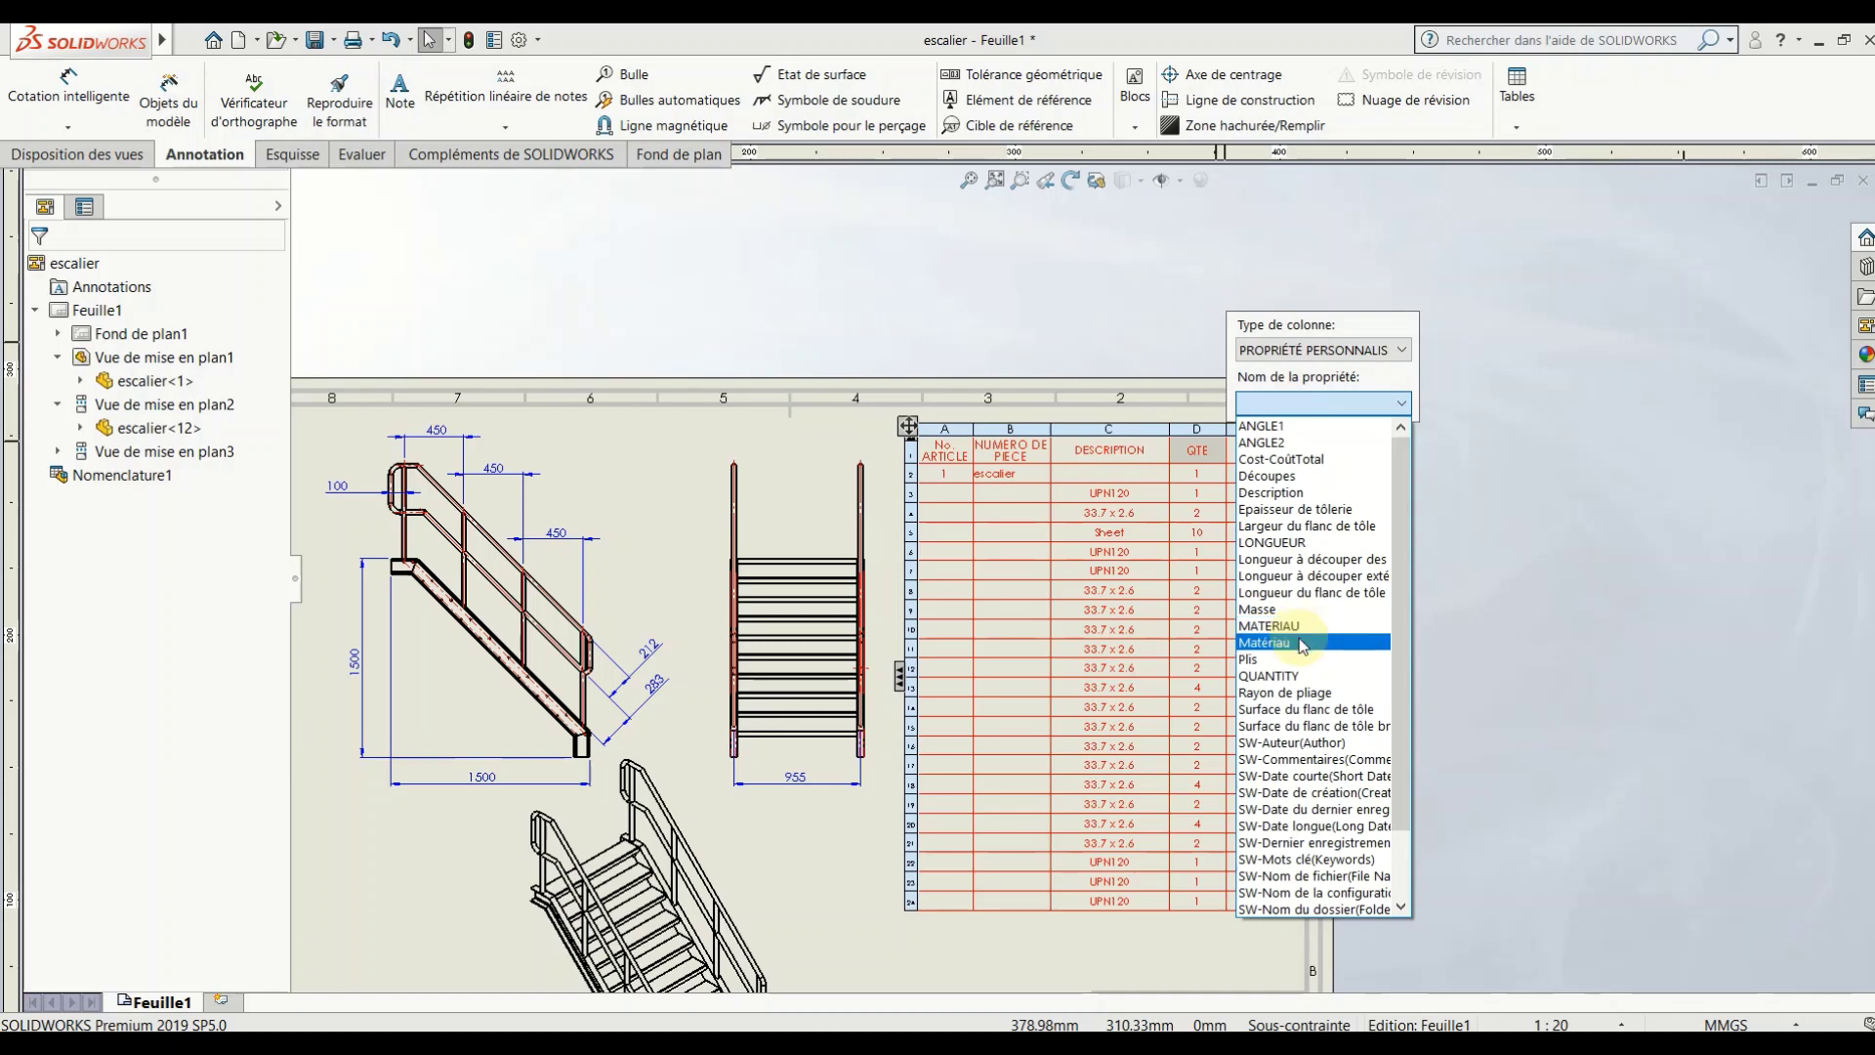
{"action": "left_click", "coordinate": [1289, 610]}
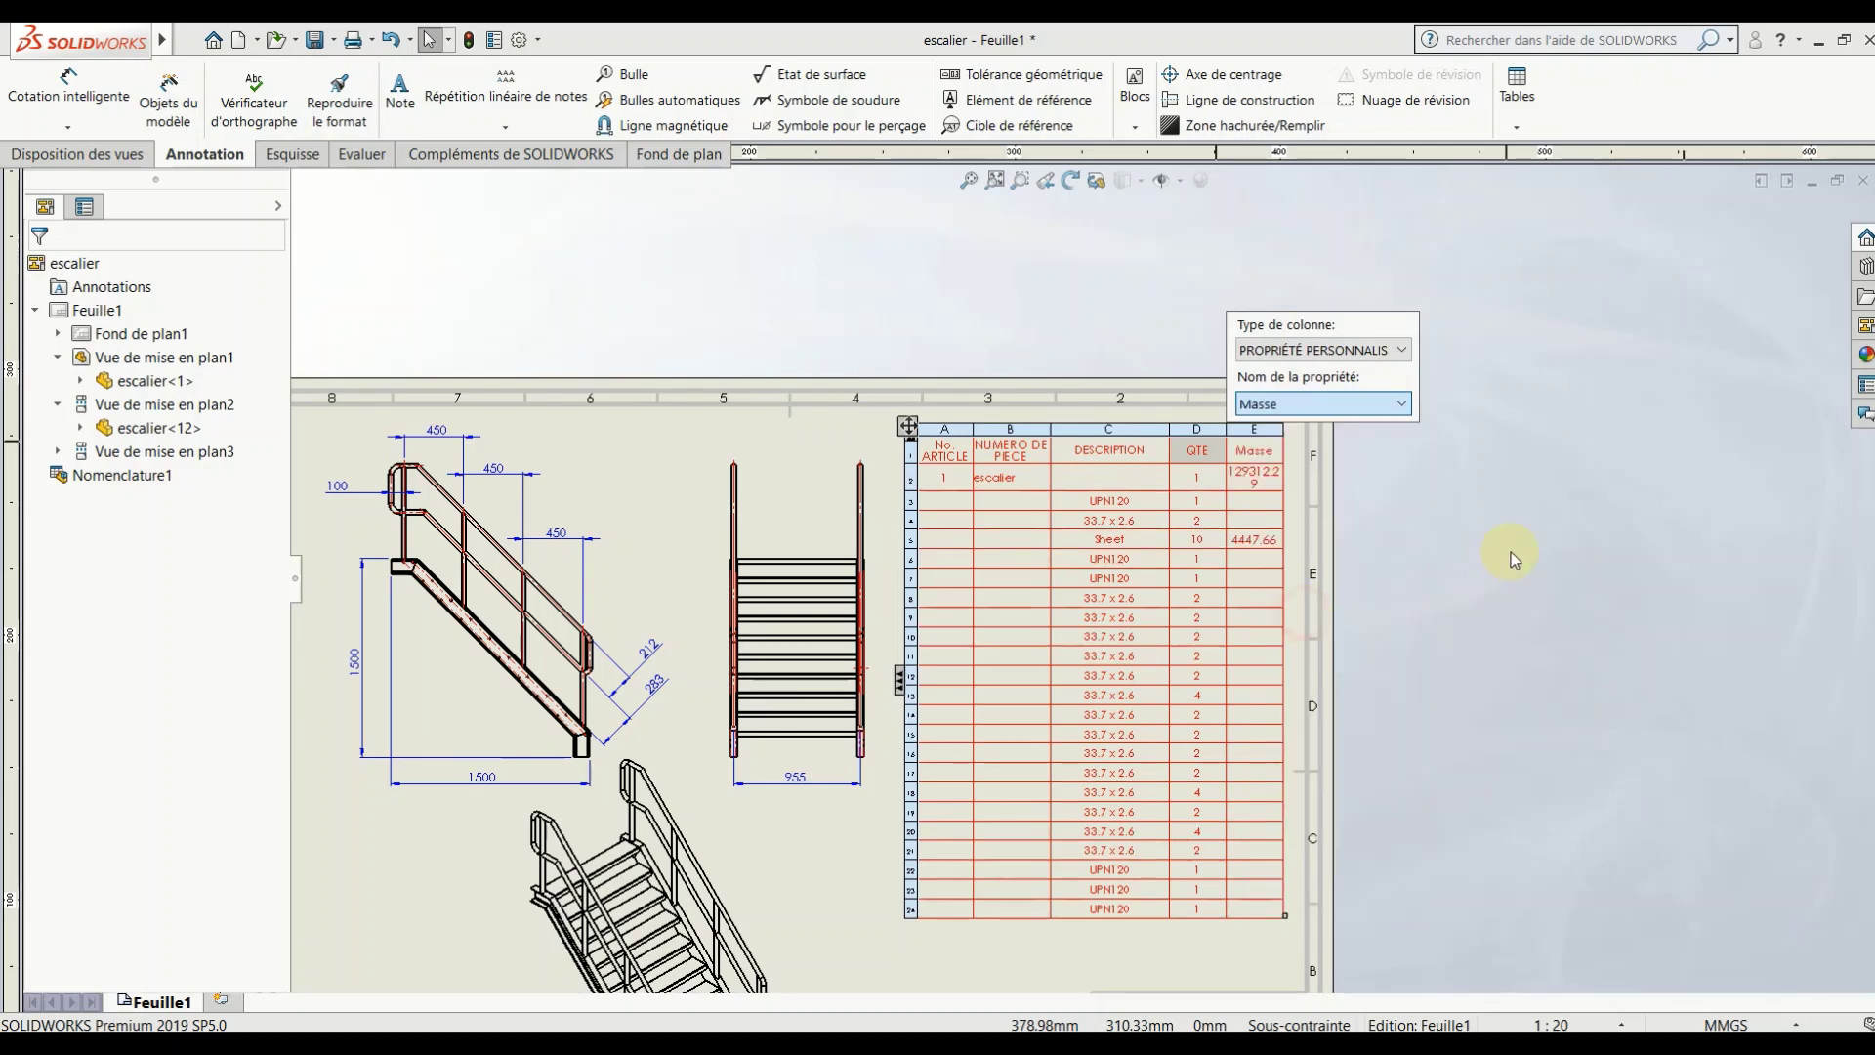
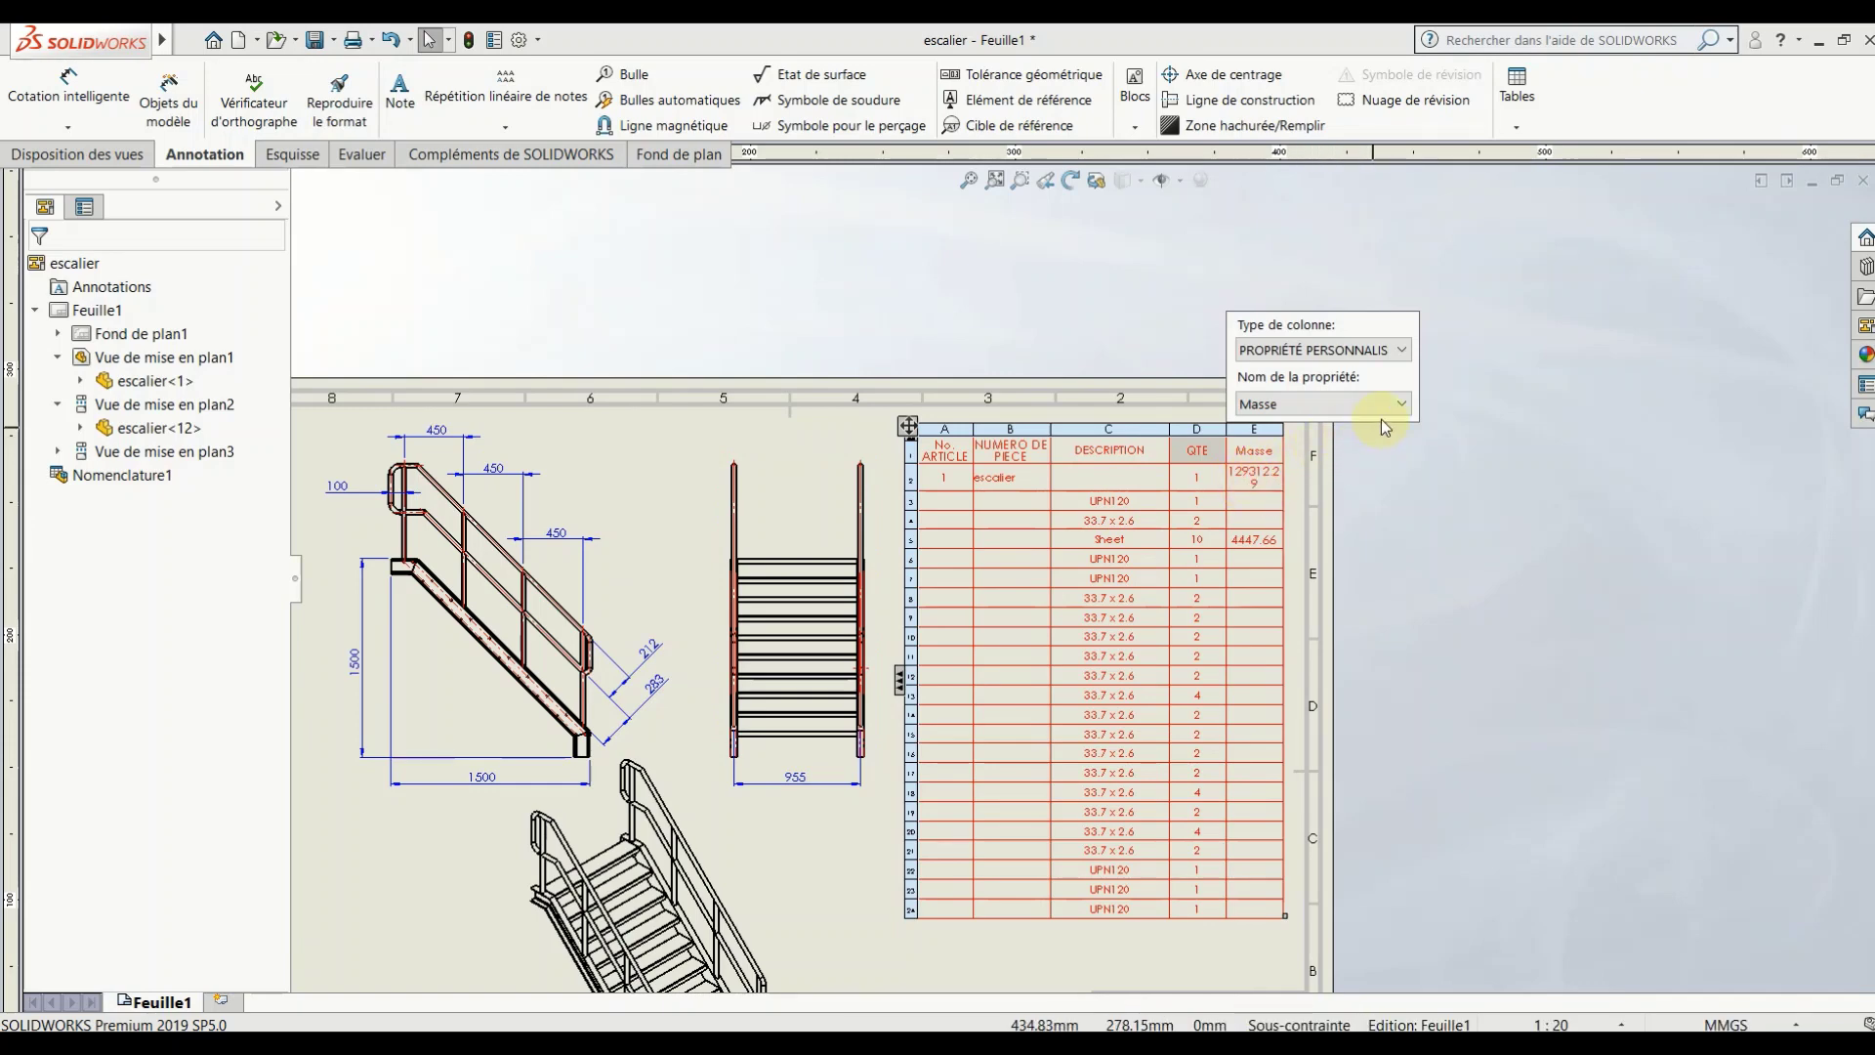
Step: Insert a Matériau column right of Masse in the staircase table, showing S235JR steel
{"action": "left_click", "coordinate": [1410, 582]}
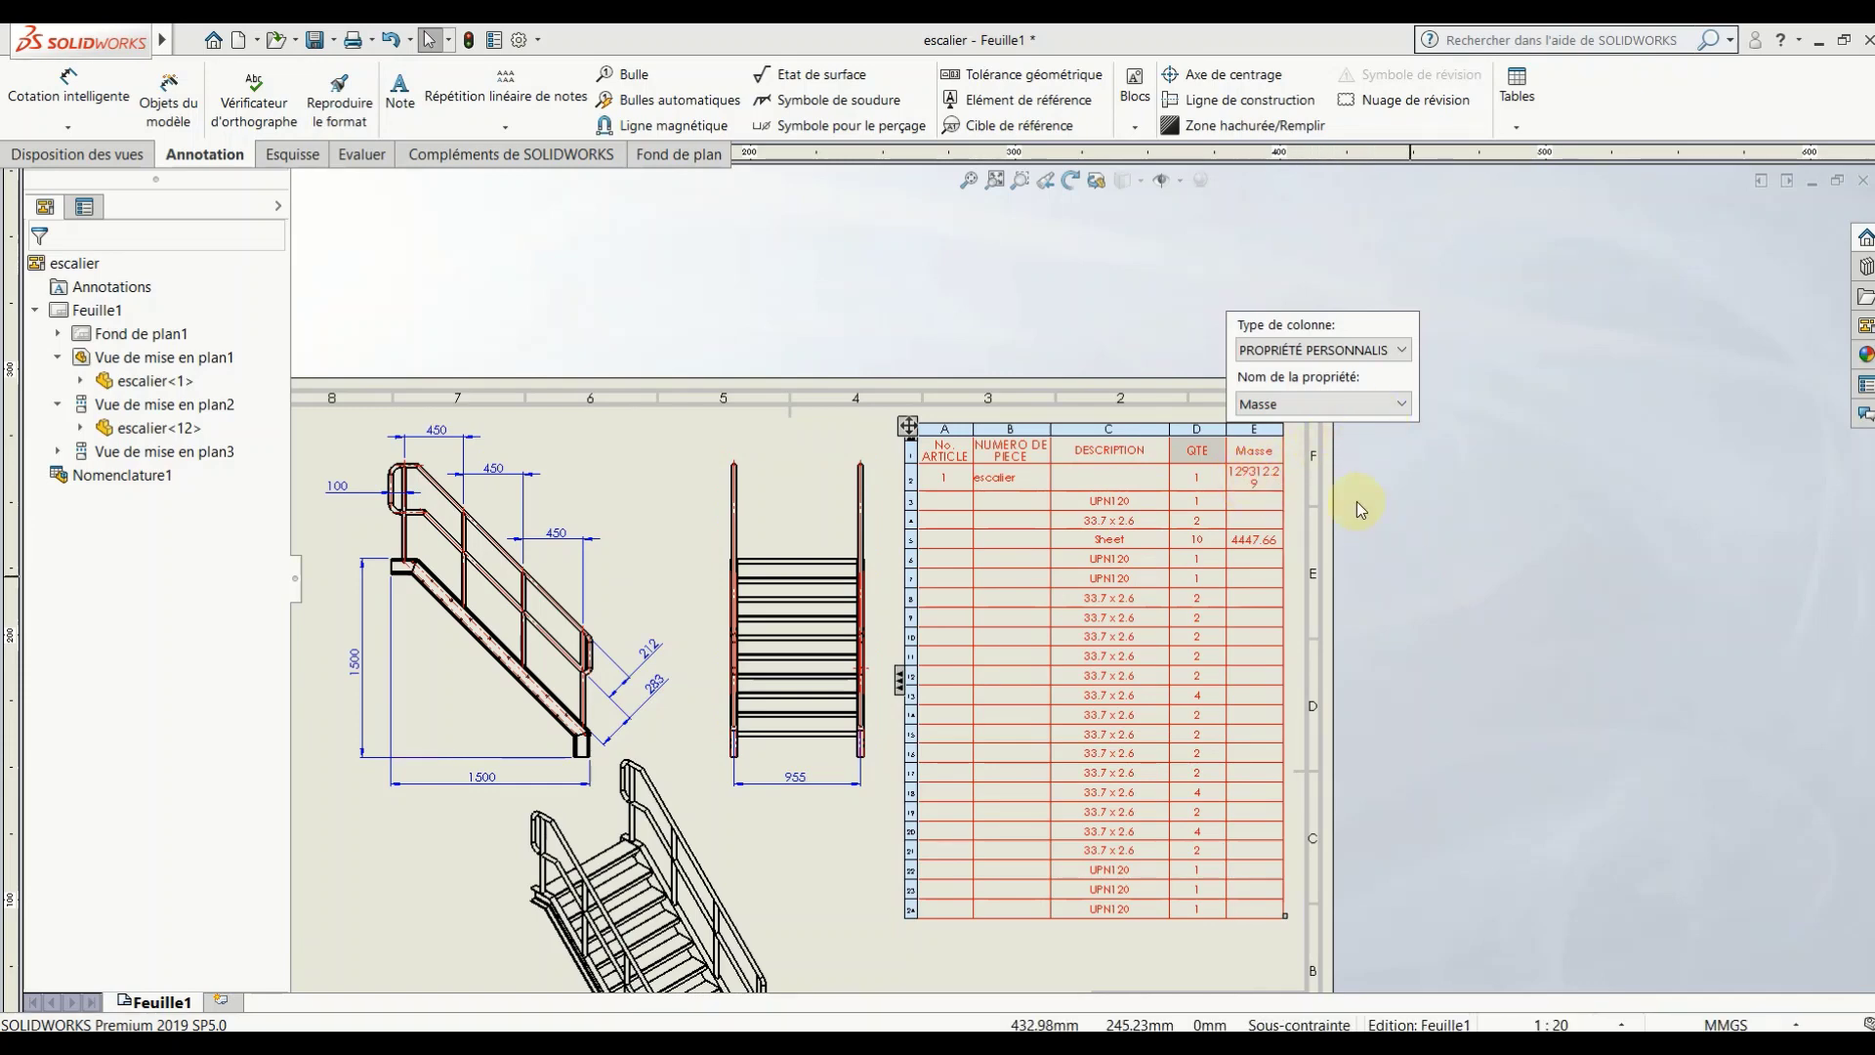
{"action": "left_click", "coordinate": [1278, 484]}
{"action": "right_click", "coordinate": [1274, 490]}
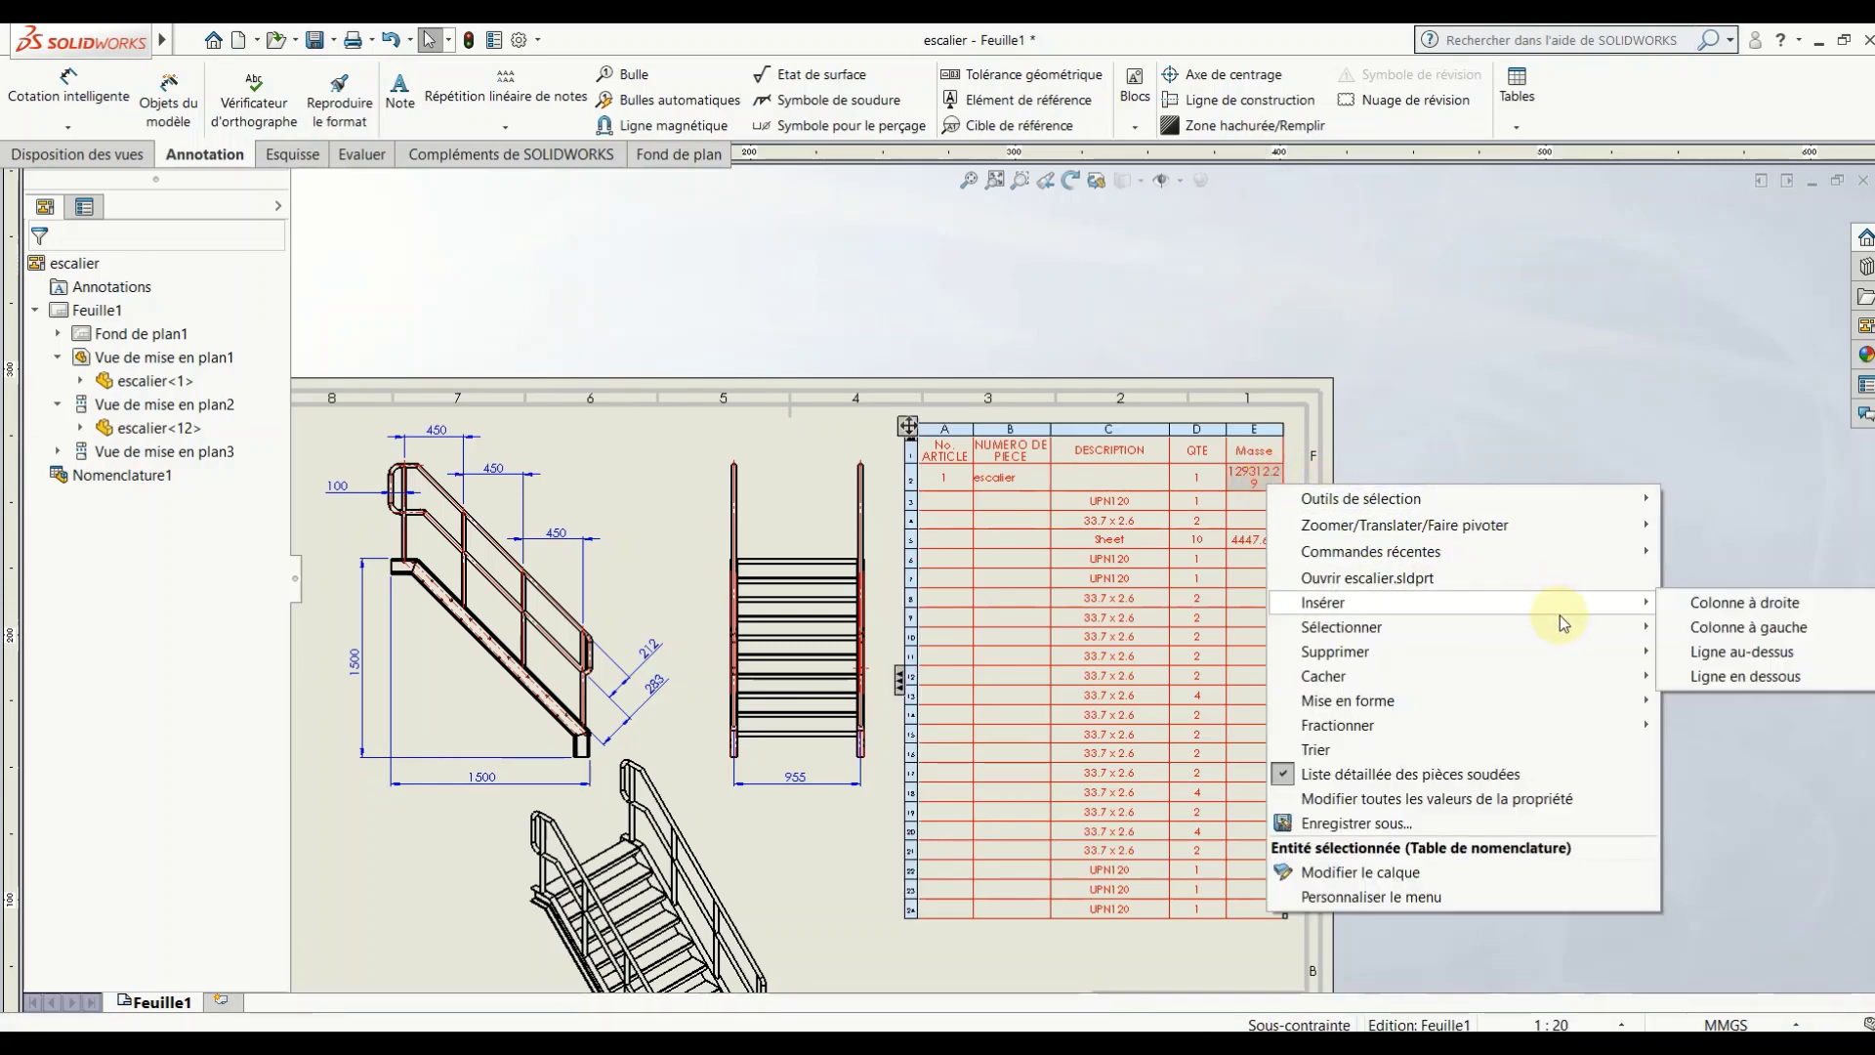
{"action": "mouse_move", "coordinate": [1322, 602]}
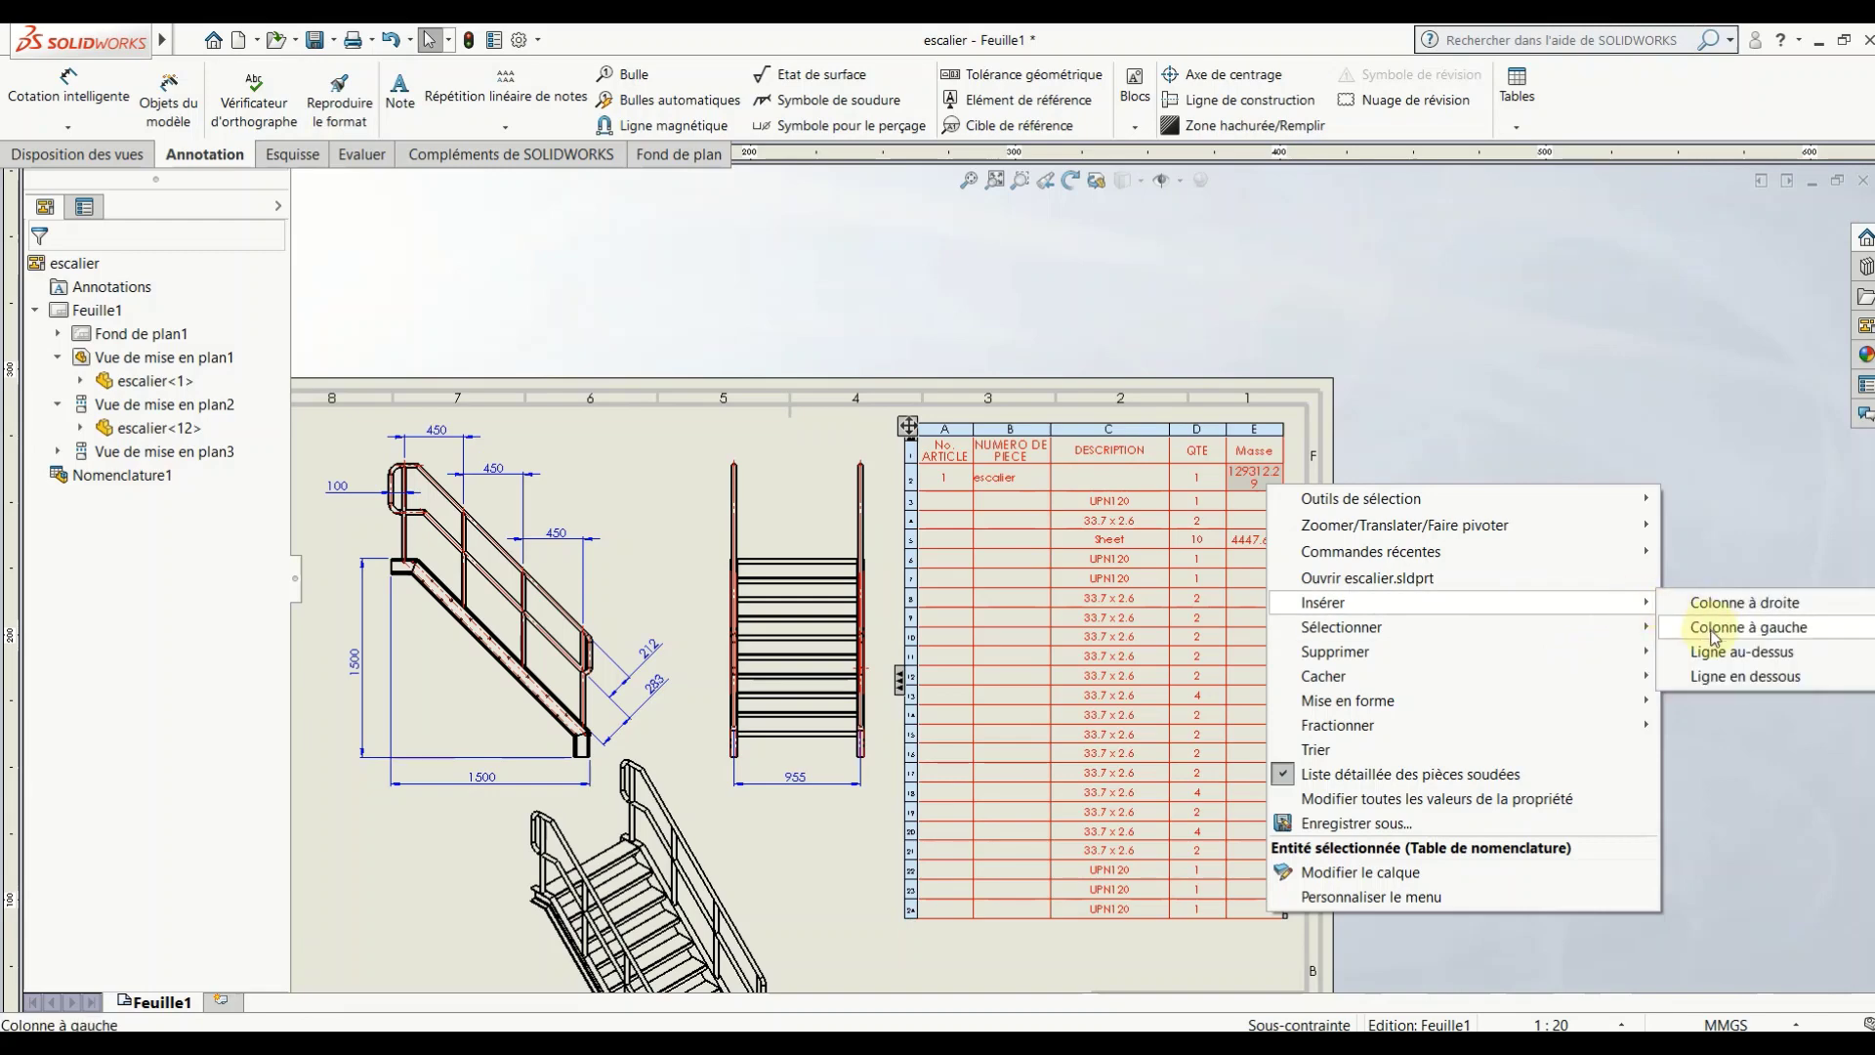
{"action": "left_click", "coordinate": [1723, 615]}
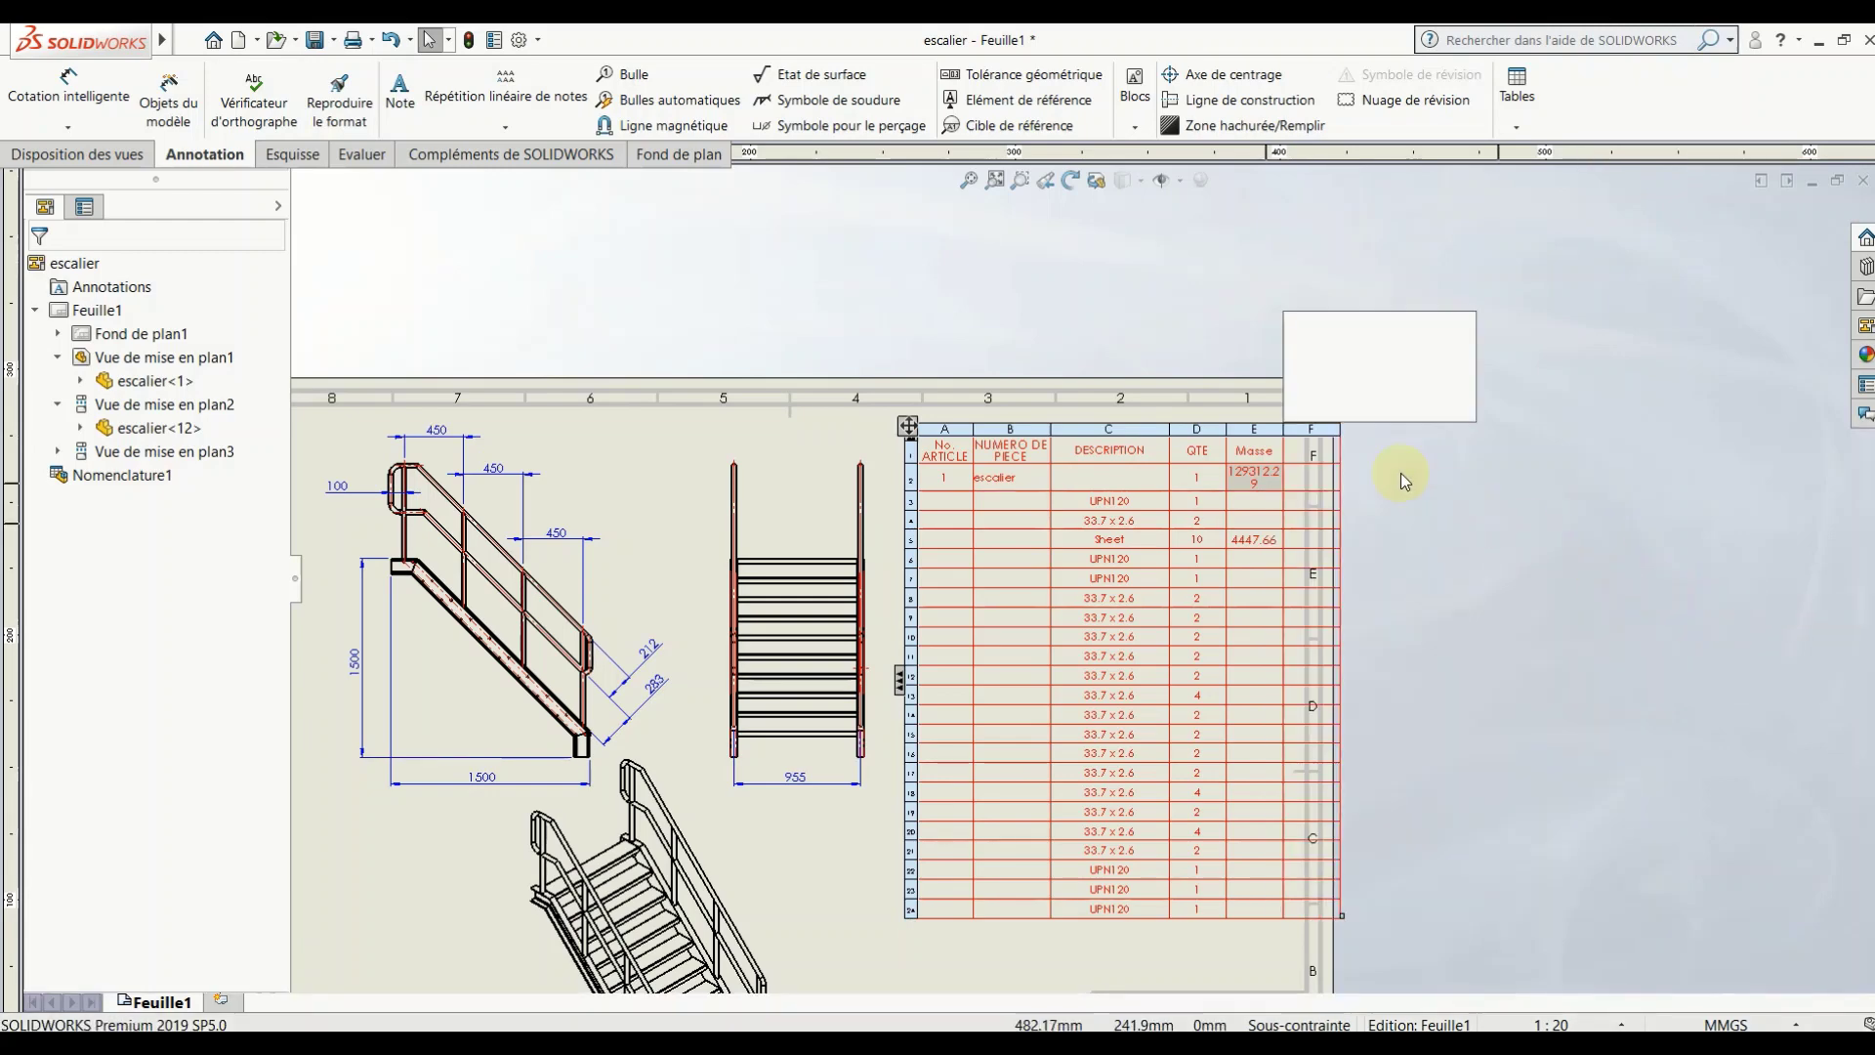
{"action": "left_click", "coordinate": [1462, 404]}
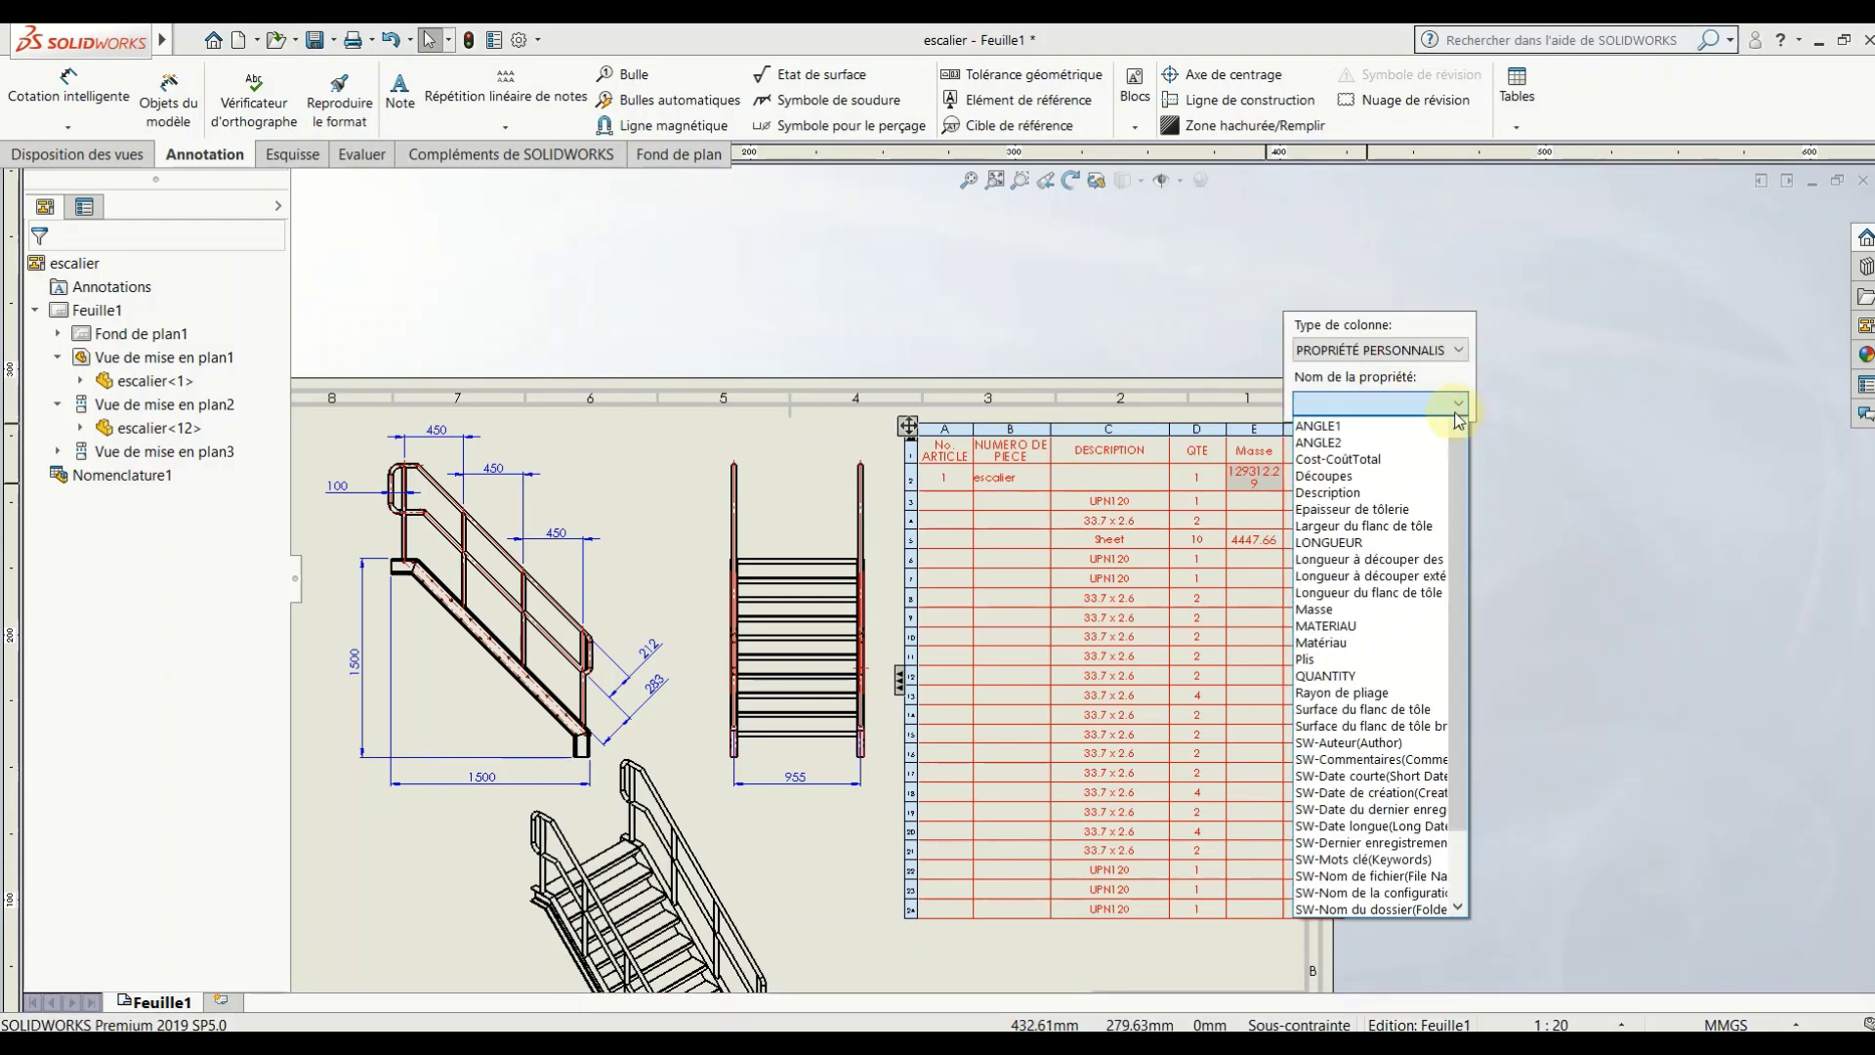
{"action": "left_click", "coordinate": [1349, 643]}
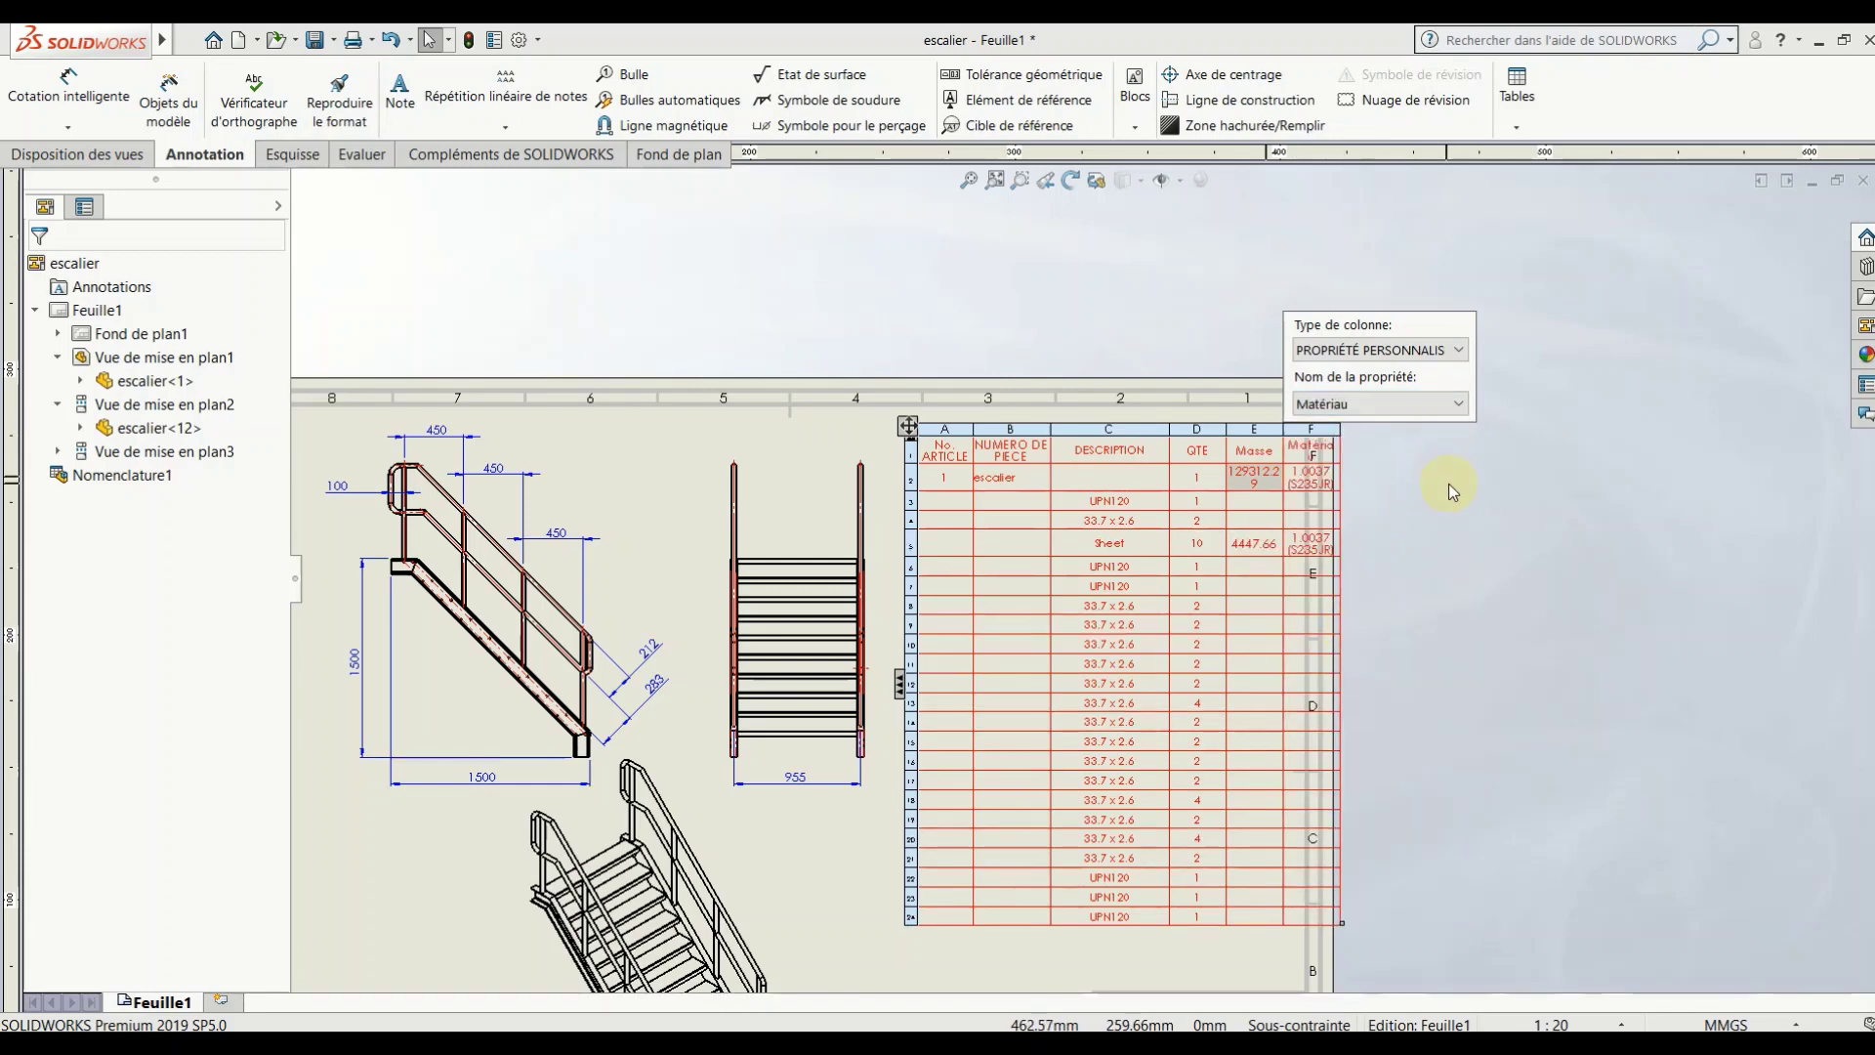
Step: Shift the side, front and isometric staircase views slightly to the left
{"action": "left_click", "coordinate": [1387, 535]}
{"action": "scroll", "coordinate": [1387, 536], "scroll_direction": "up", "scroll_amount": 5}
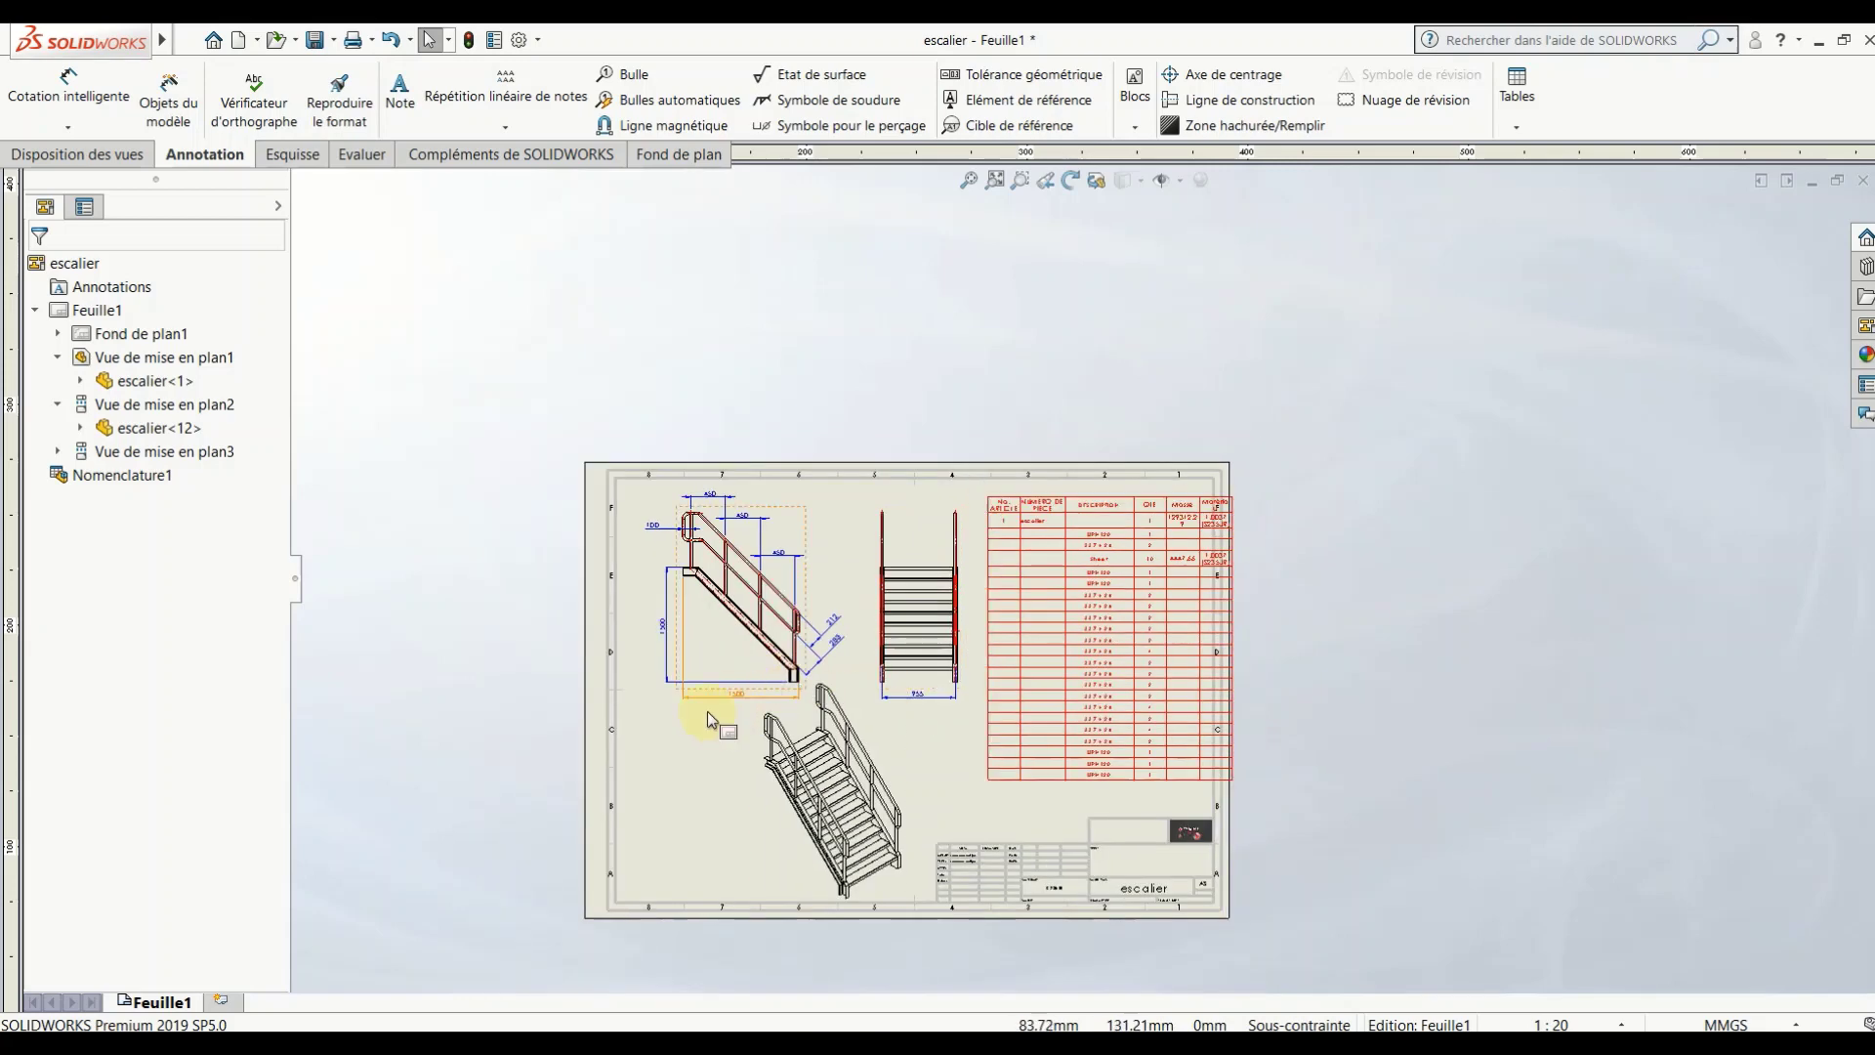
{"action": "left_click_drag", "start_coordinate": [674, 649], "coordinate": [651, 657]}
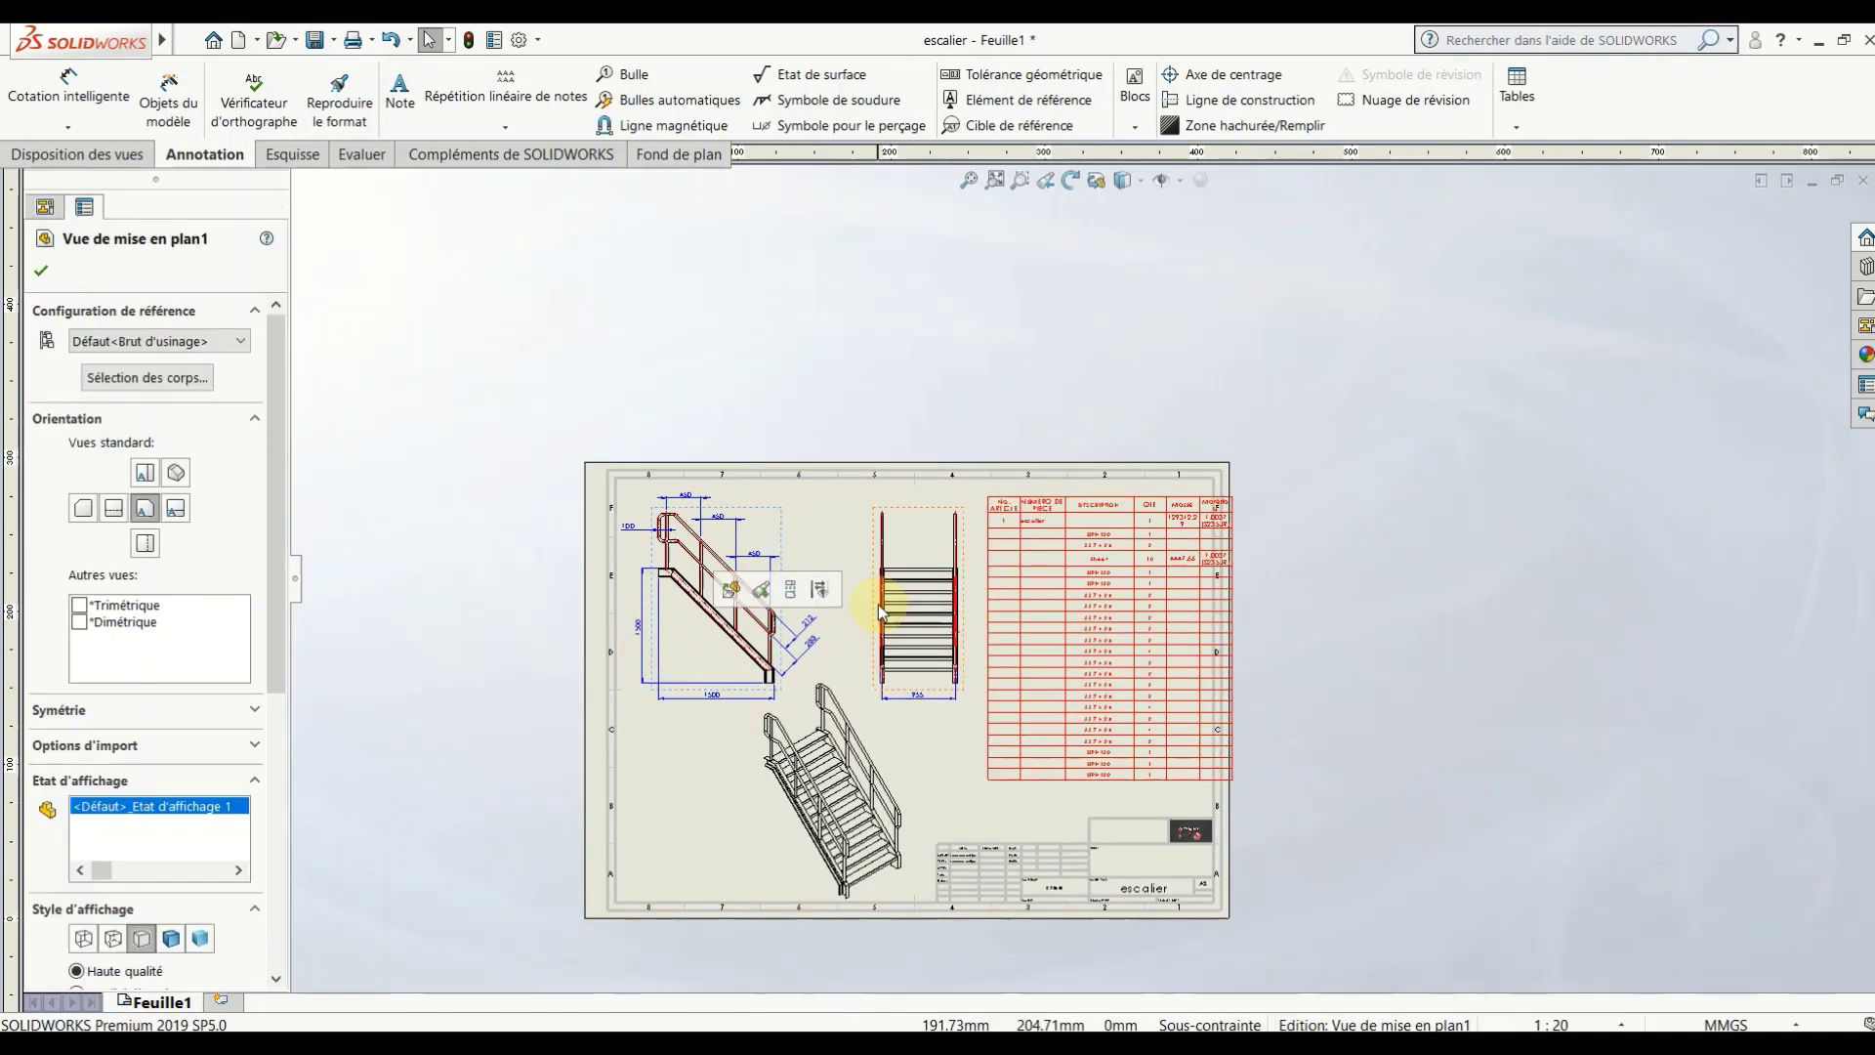
{"action": "left_click_drag", "start_coordinate": [875, 611], "coordinate": [831, 611]}
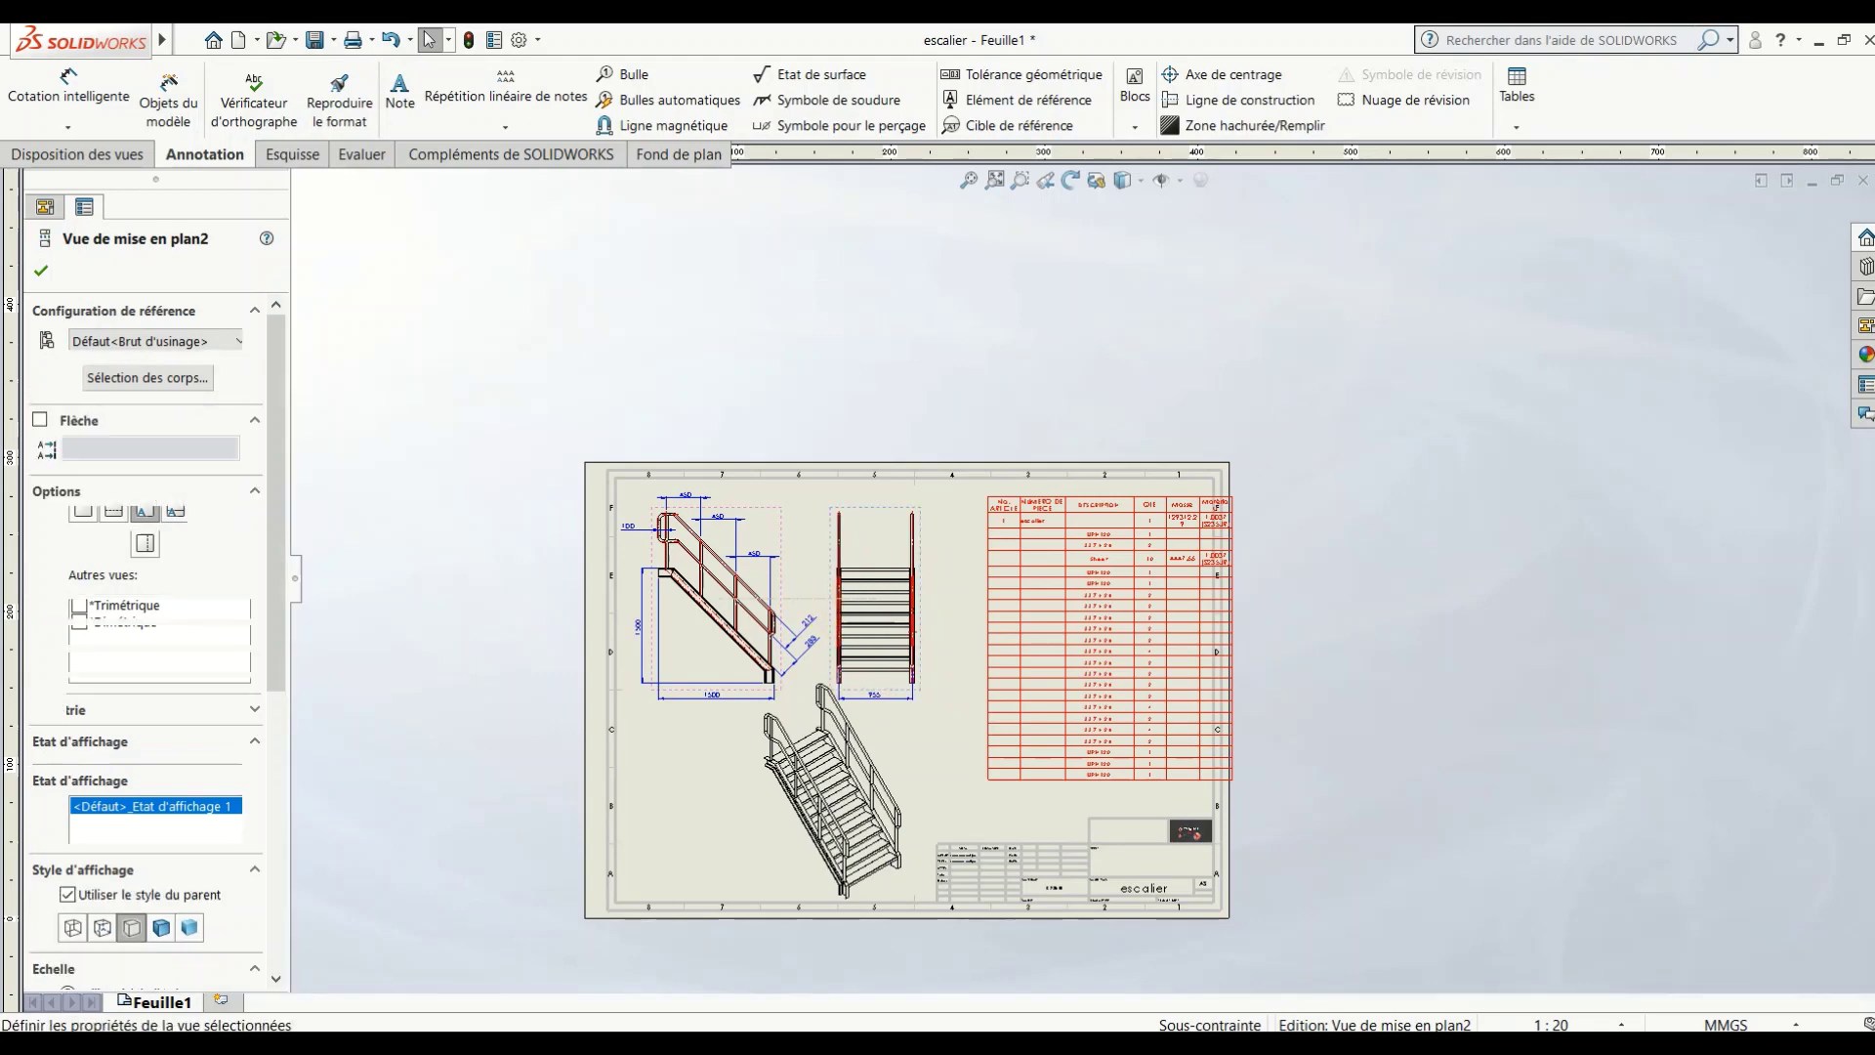
{"action": "left_click_drag", "start_coordinate": [758, 813], "coordinate": [738, 811]}
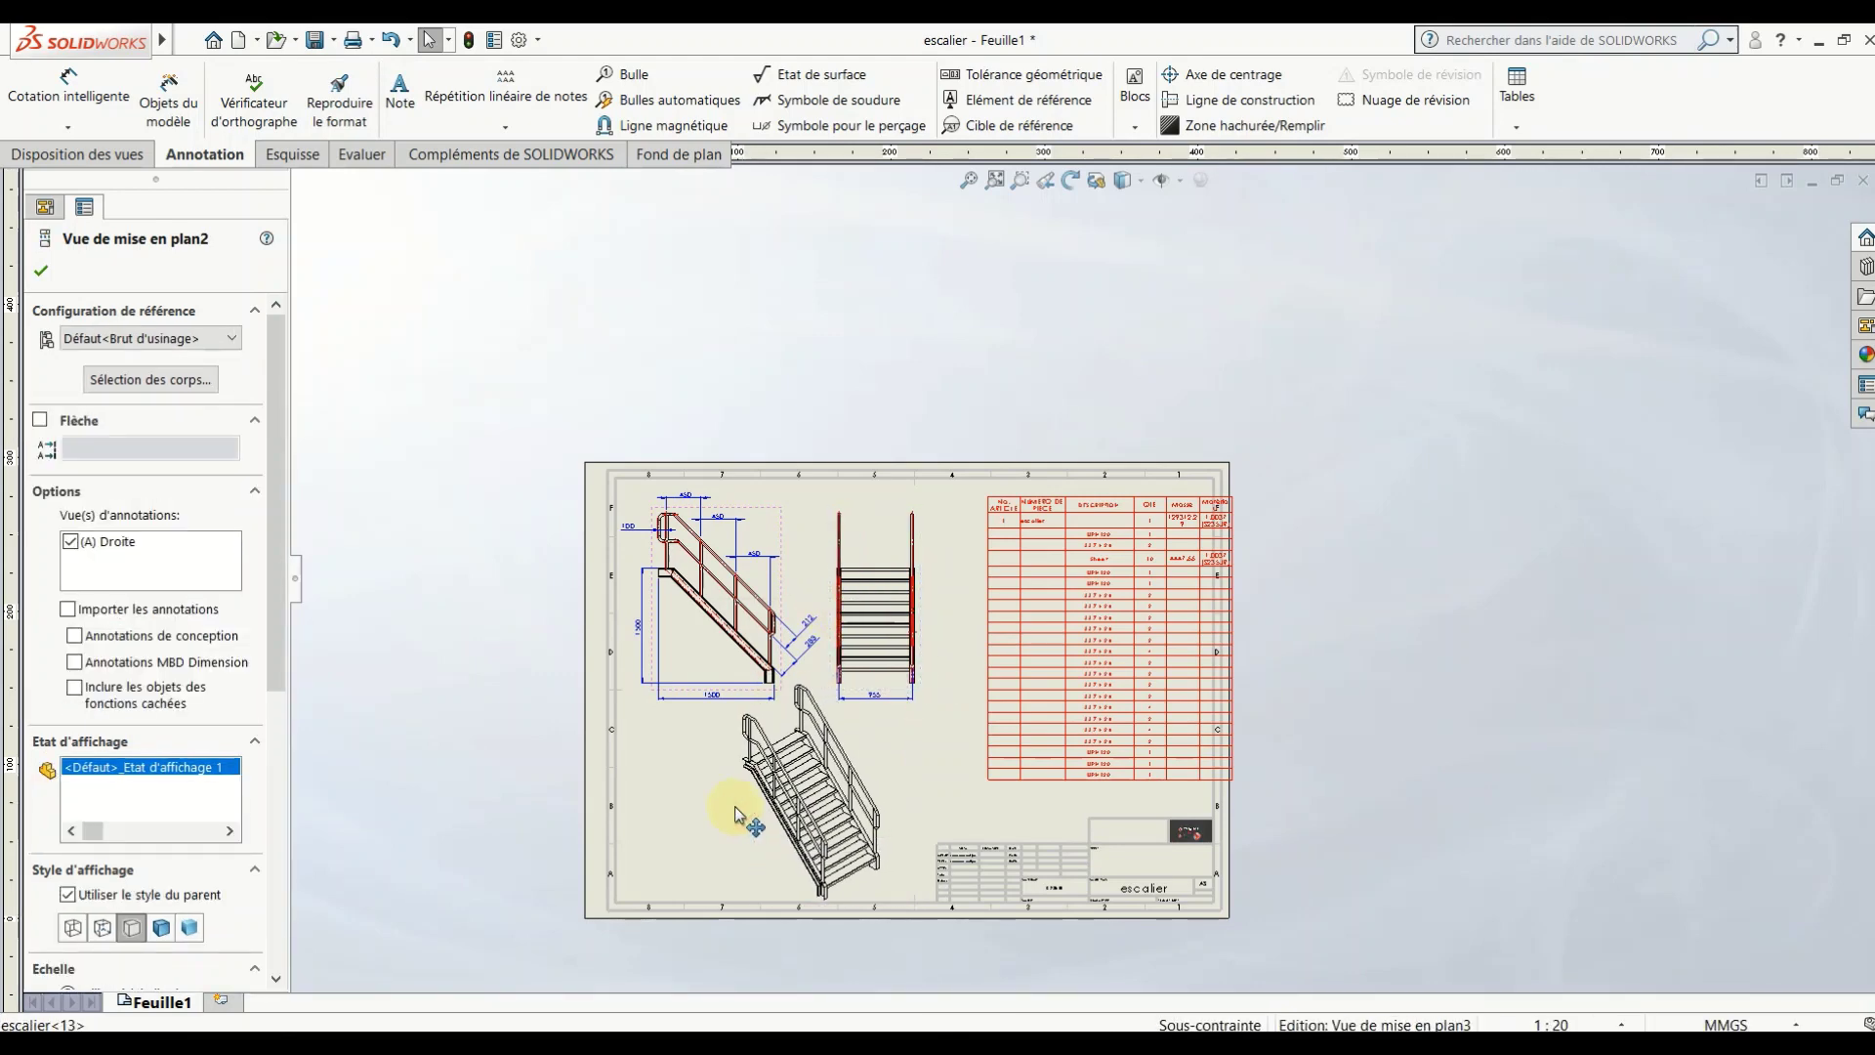
Step: Move the table up and left so it sits within the sheet border
{"action": "scroll", "coordinate": [1076, 653], "scroll_direction": "down", "scroll_amount": 3}
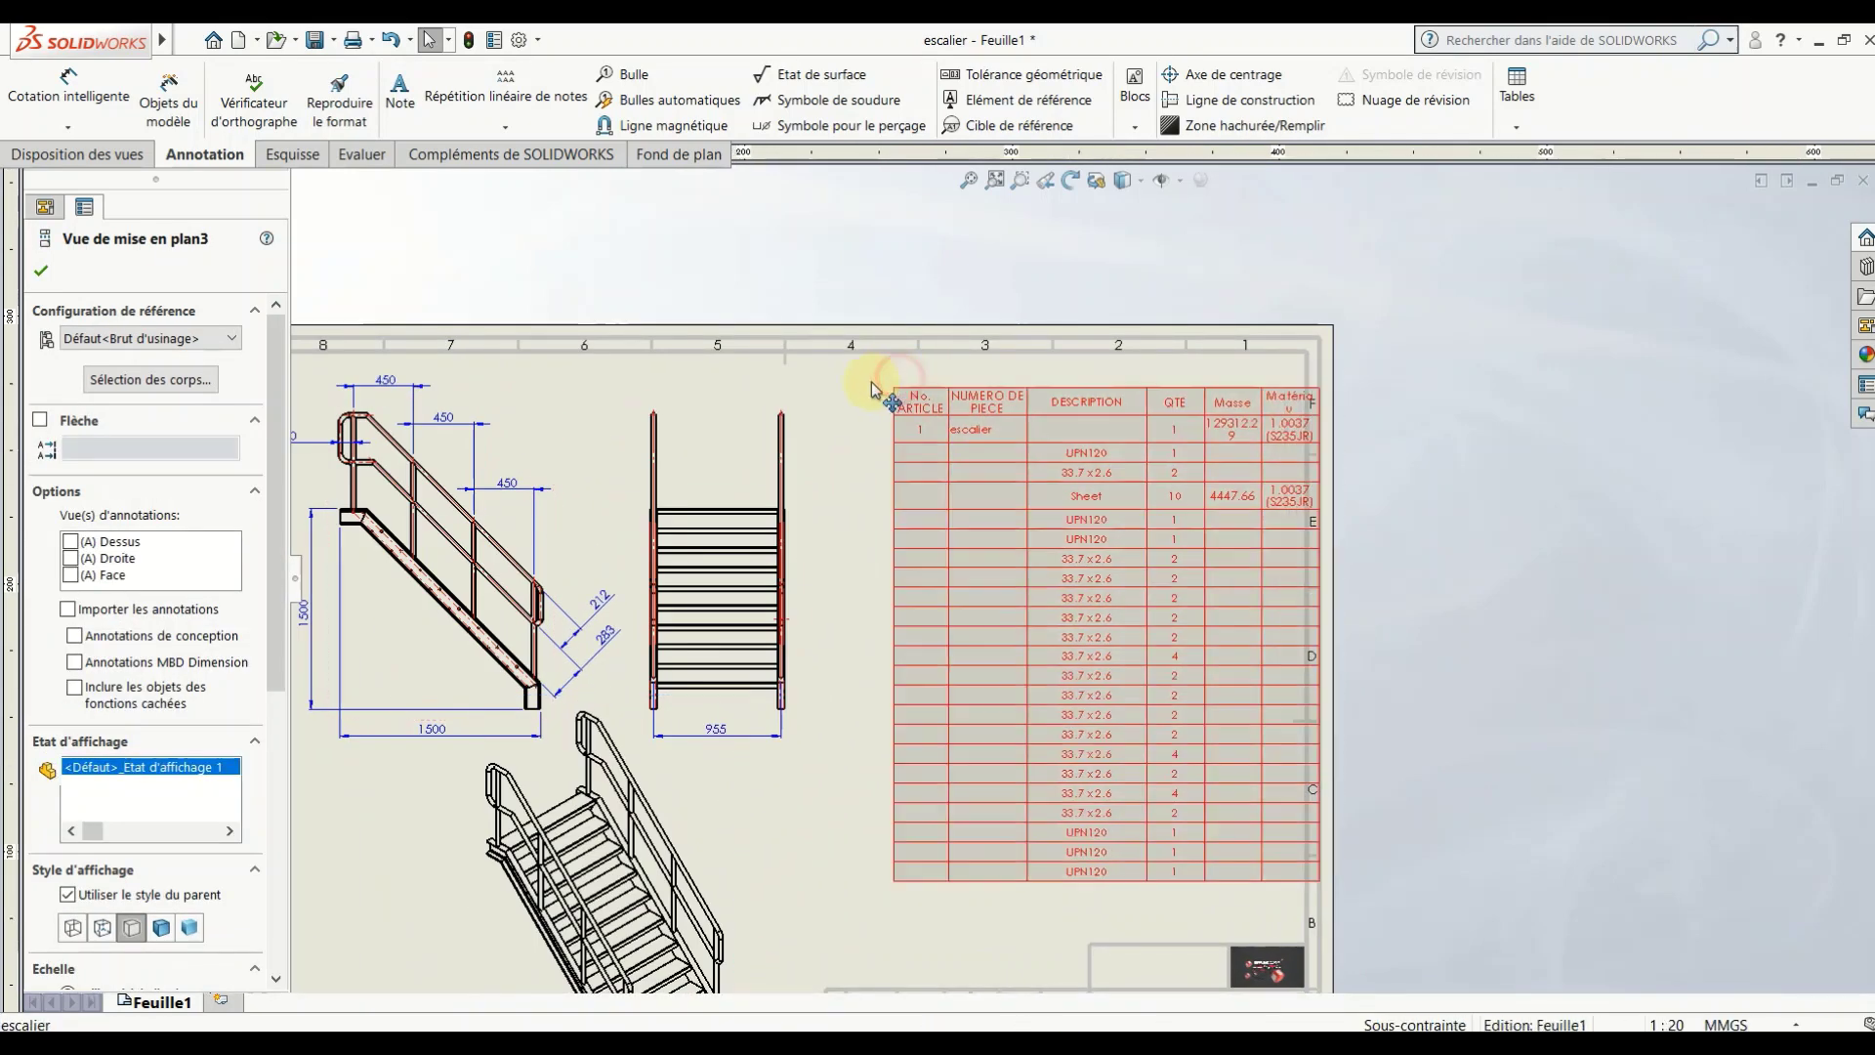
{"action": "left_click_drag", "start_coordinate": [868, 387], "coordinate": [853, 373]}
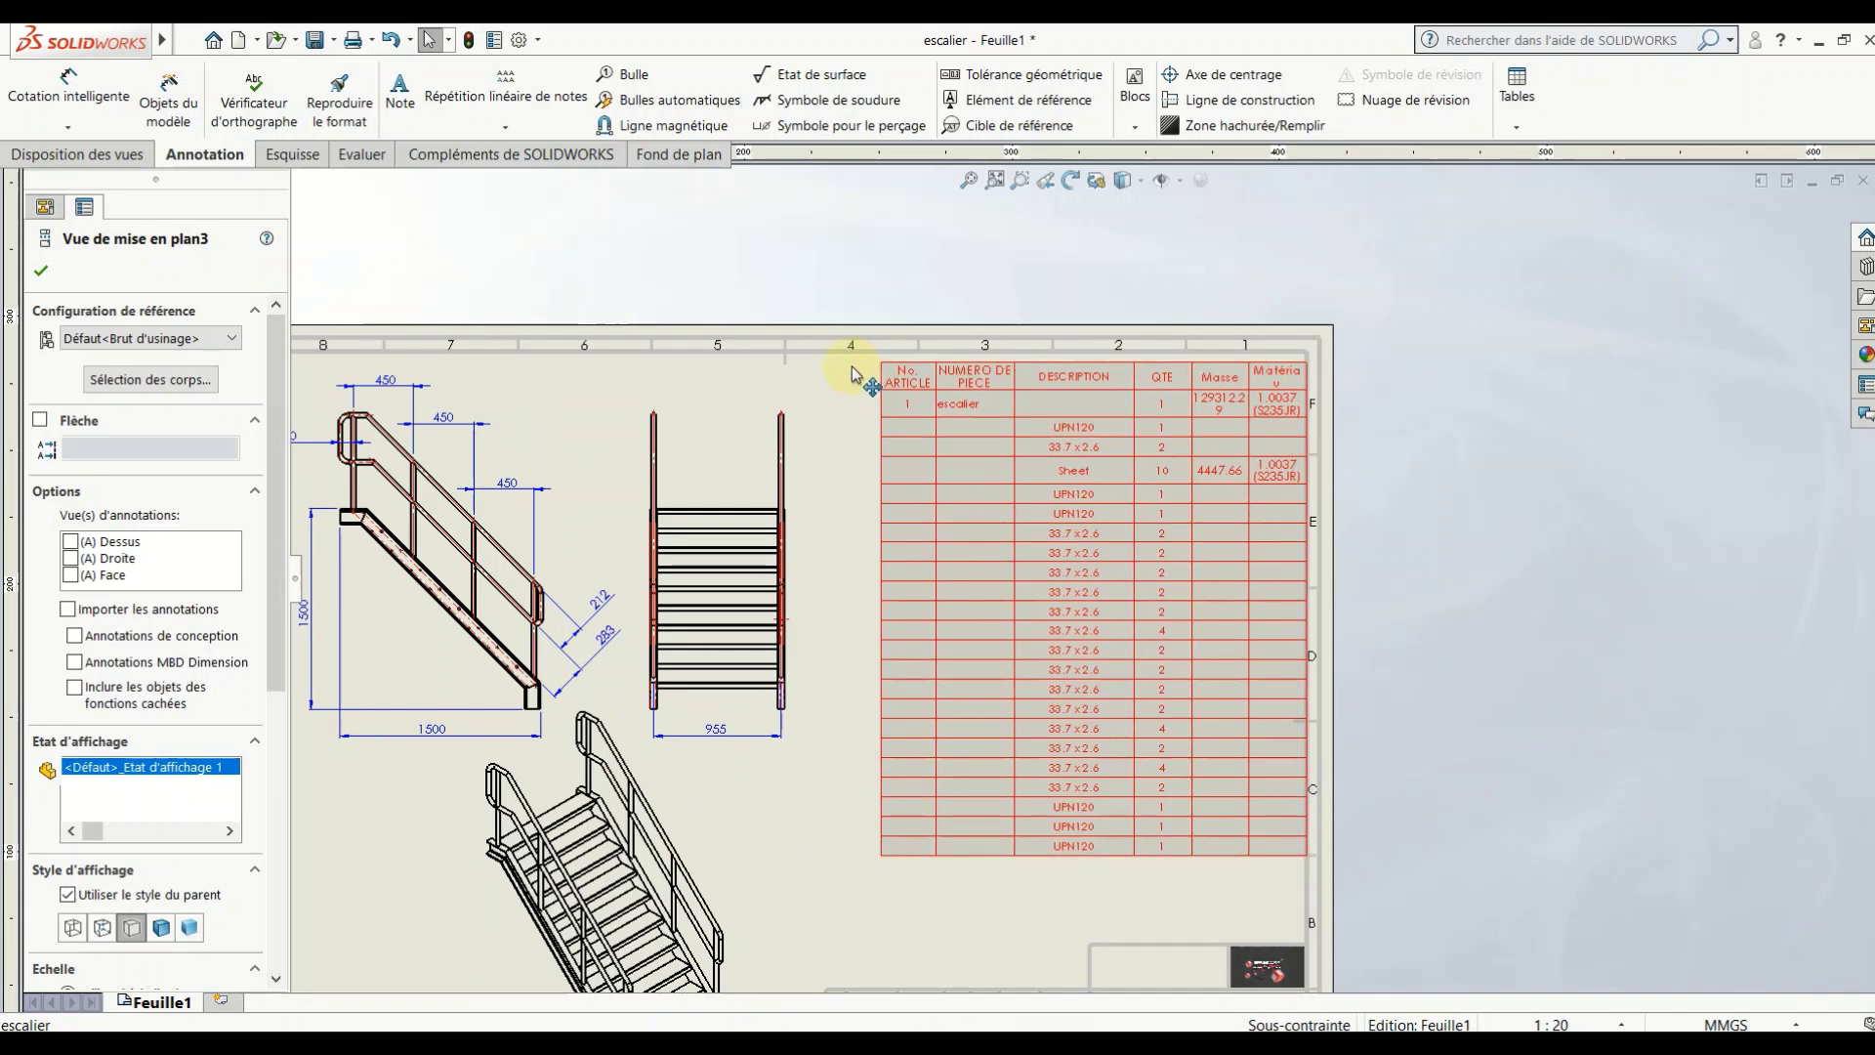
{"action": "left_click", "coordinate": [852, 373]}
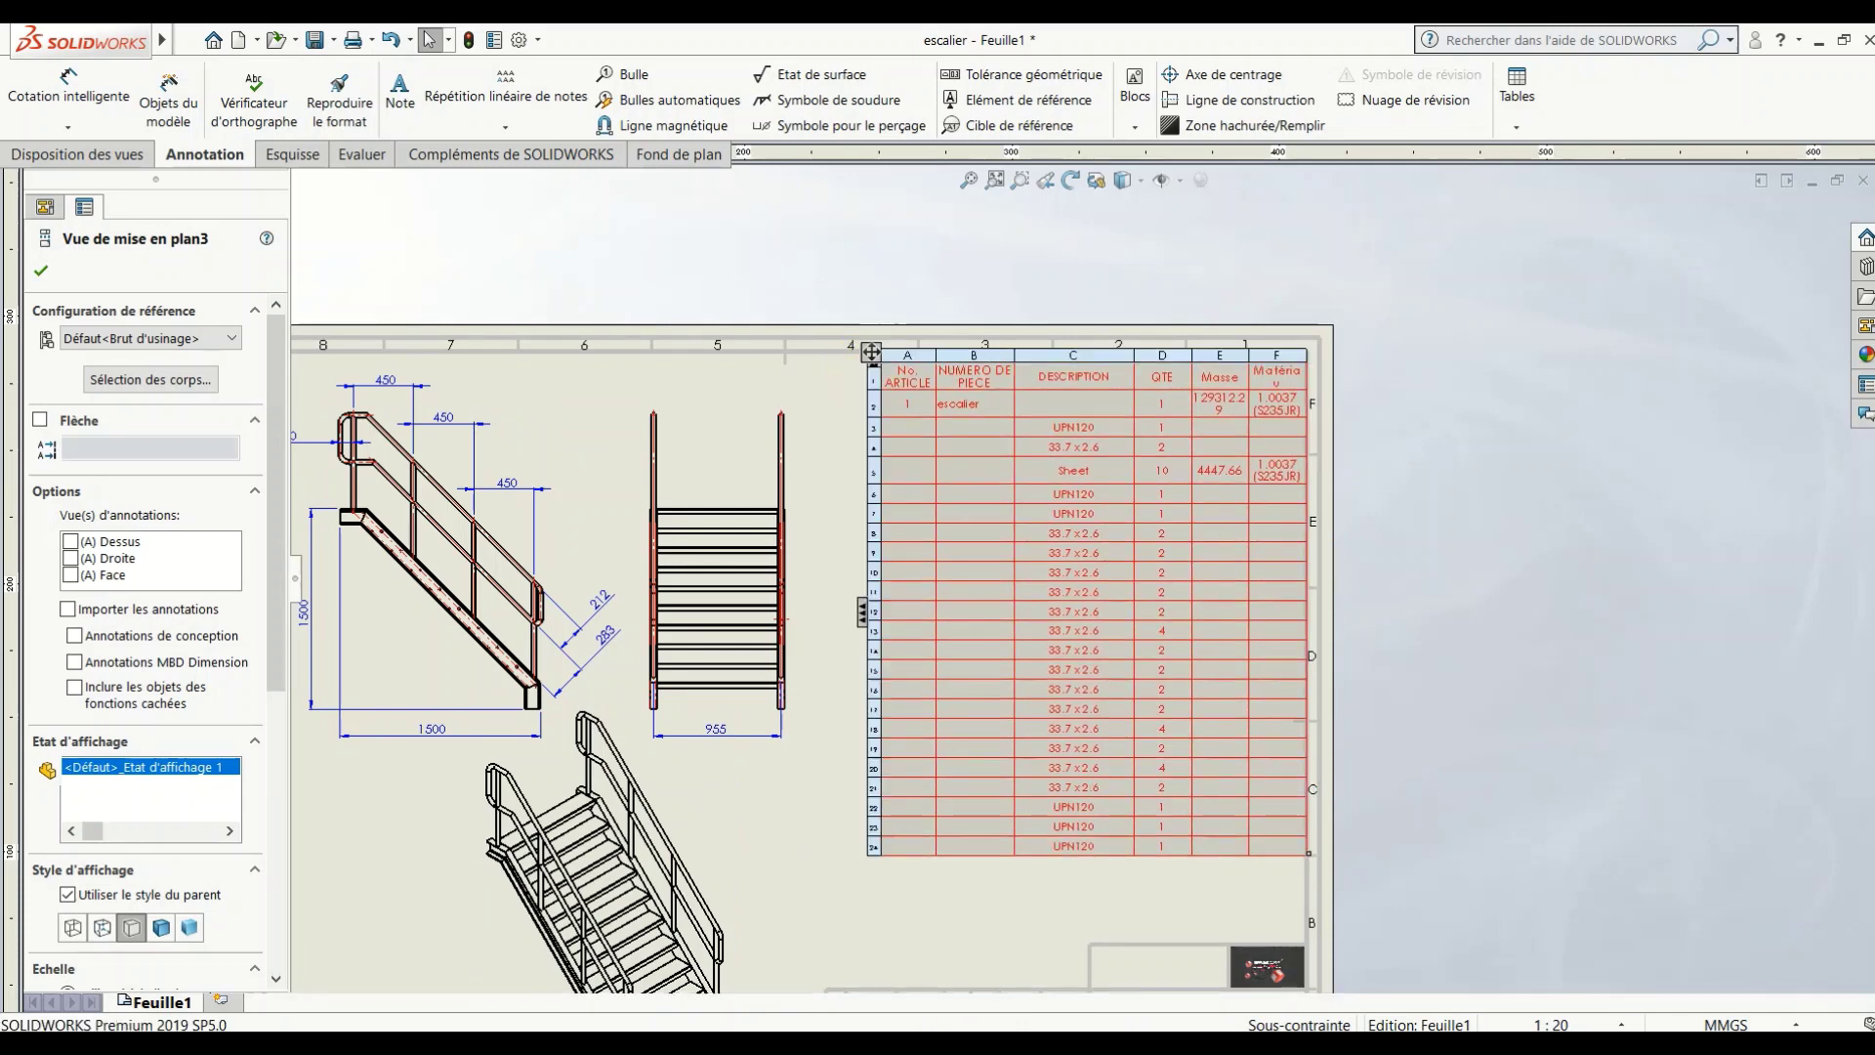
{"action": "left_click", "coordinate": [1403, 486]}
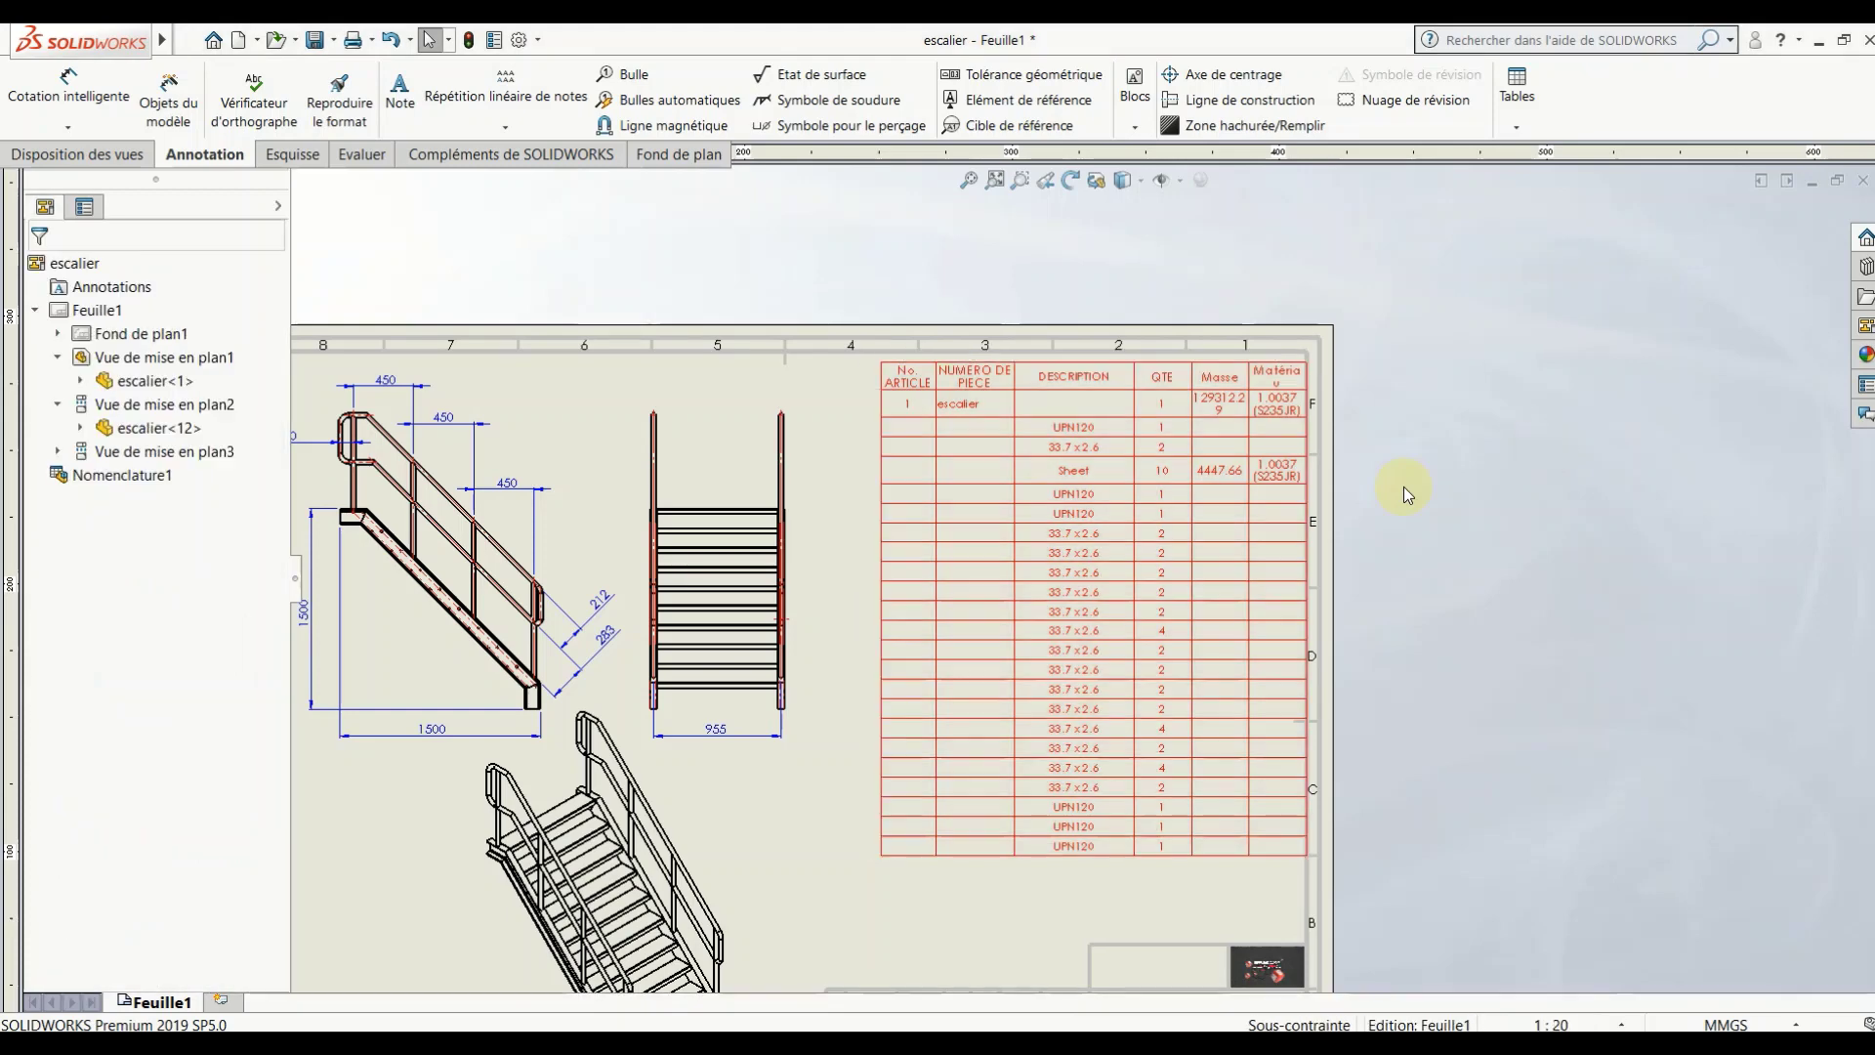
{"action": "scroll", "coordinate": [1329, 573], "scroll_direction": "up", "scroll_amount": 2}
{"action": "scroll", "coordinate": [996, 586], "scroll_direction": "up", "scroll_amount": 3}
Step: Assign the staircase table to the cotation et annotation layer so its lines turn blue
{"action": "left_click", "coordinate": [976, 533]}
{"action": "scroll", "coordinate": [1033, 515], "scroll_direction": "down", "scroll_amount": 2}
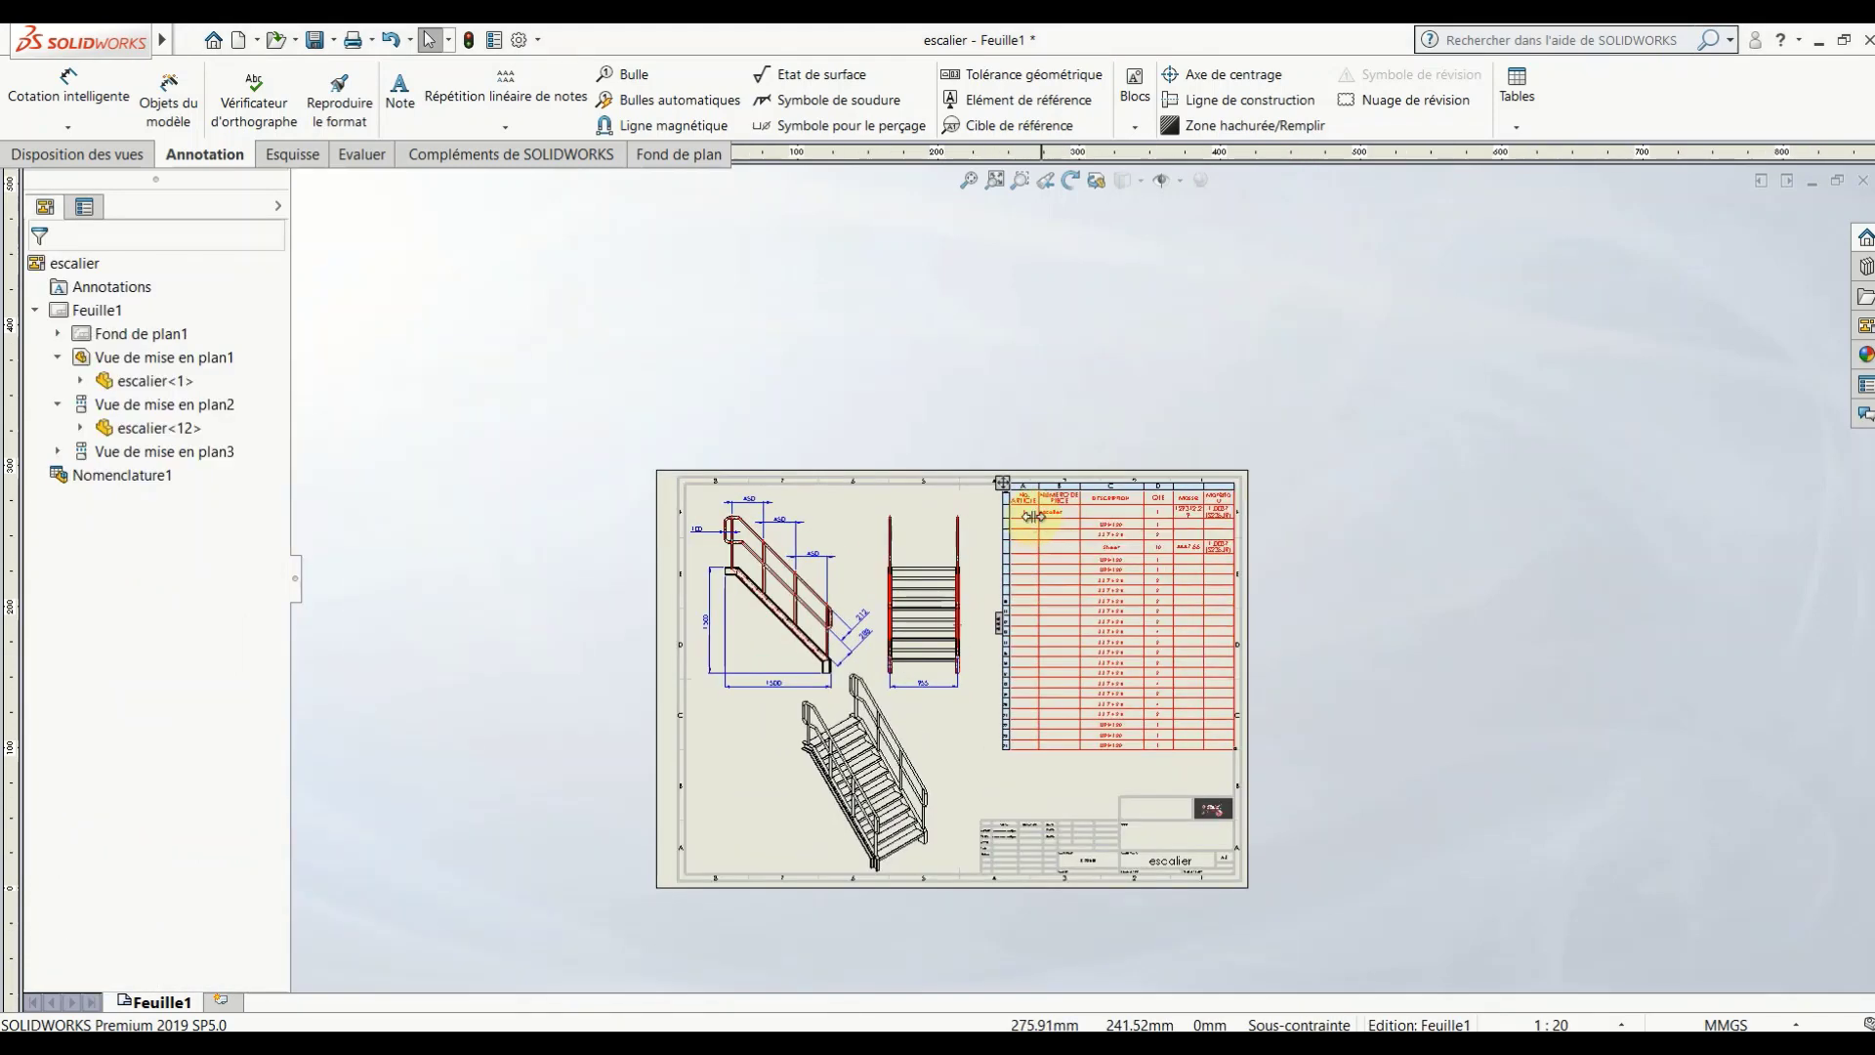
{"action": "left_click", "coordinate": [1004, 482]}
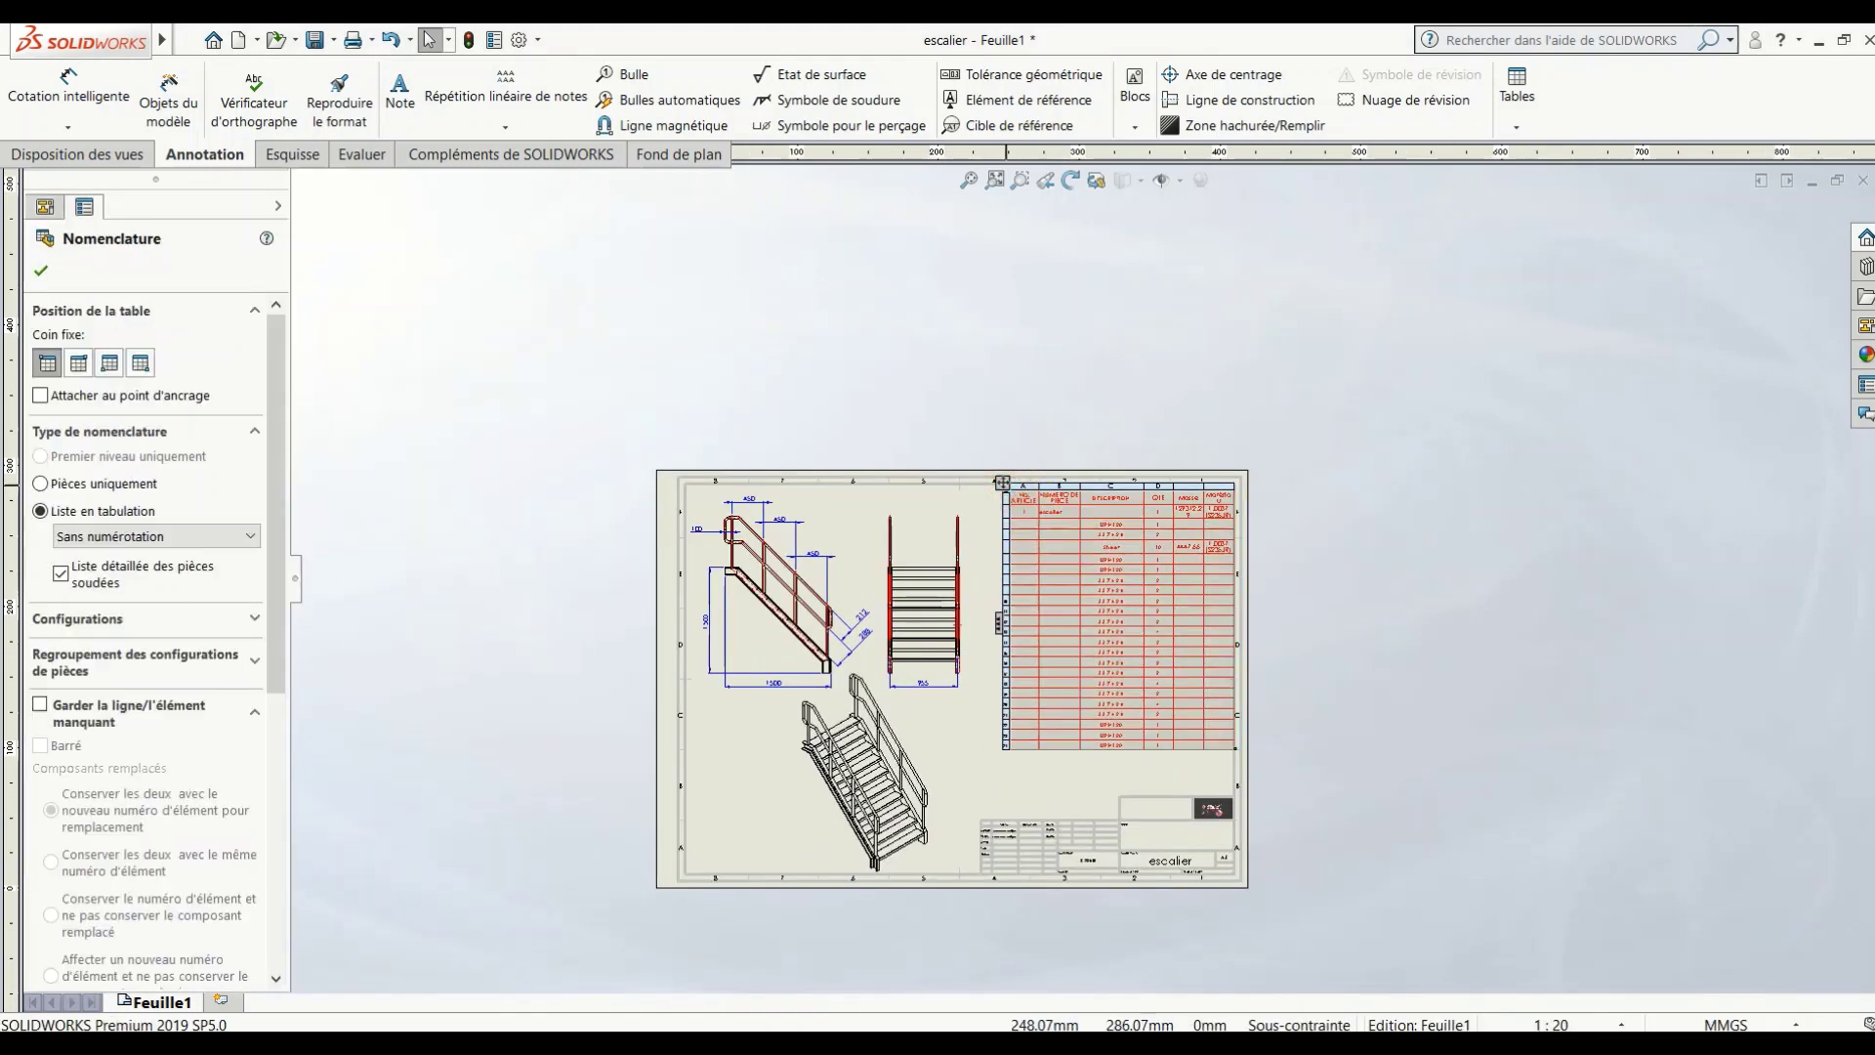
{"action": "left_click_drag", "start_coordinate": [276, 420], "coordinate": [276, 696]}
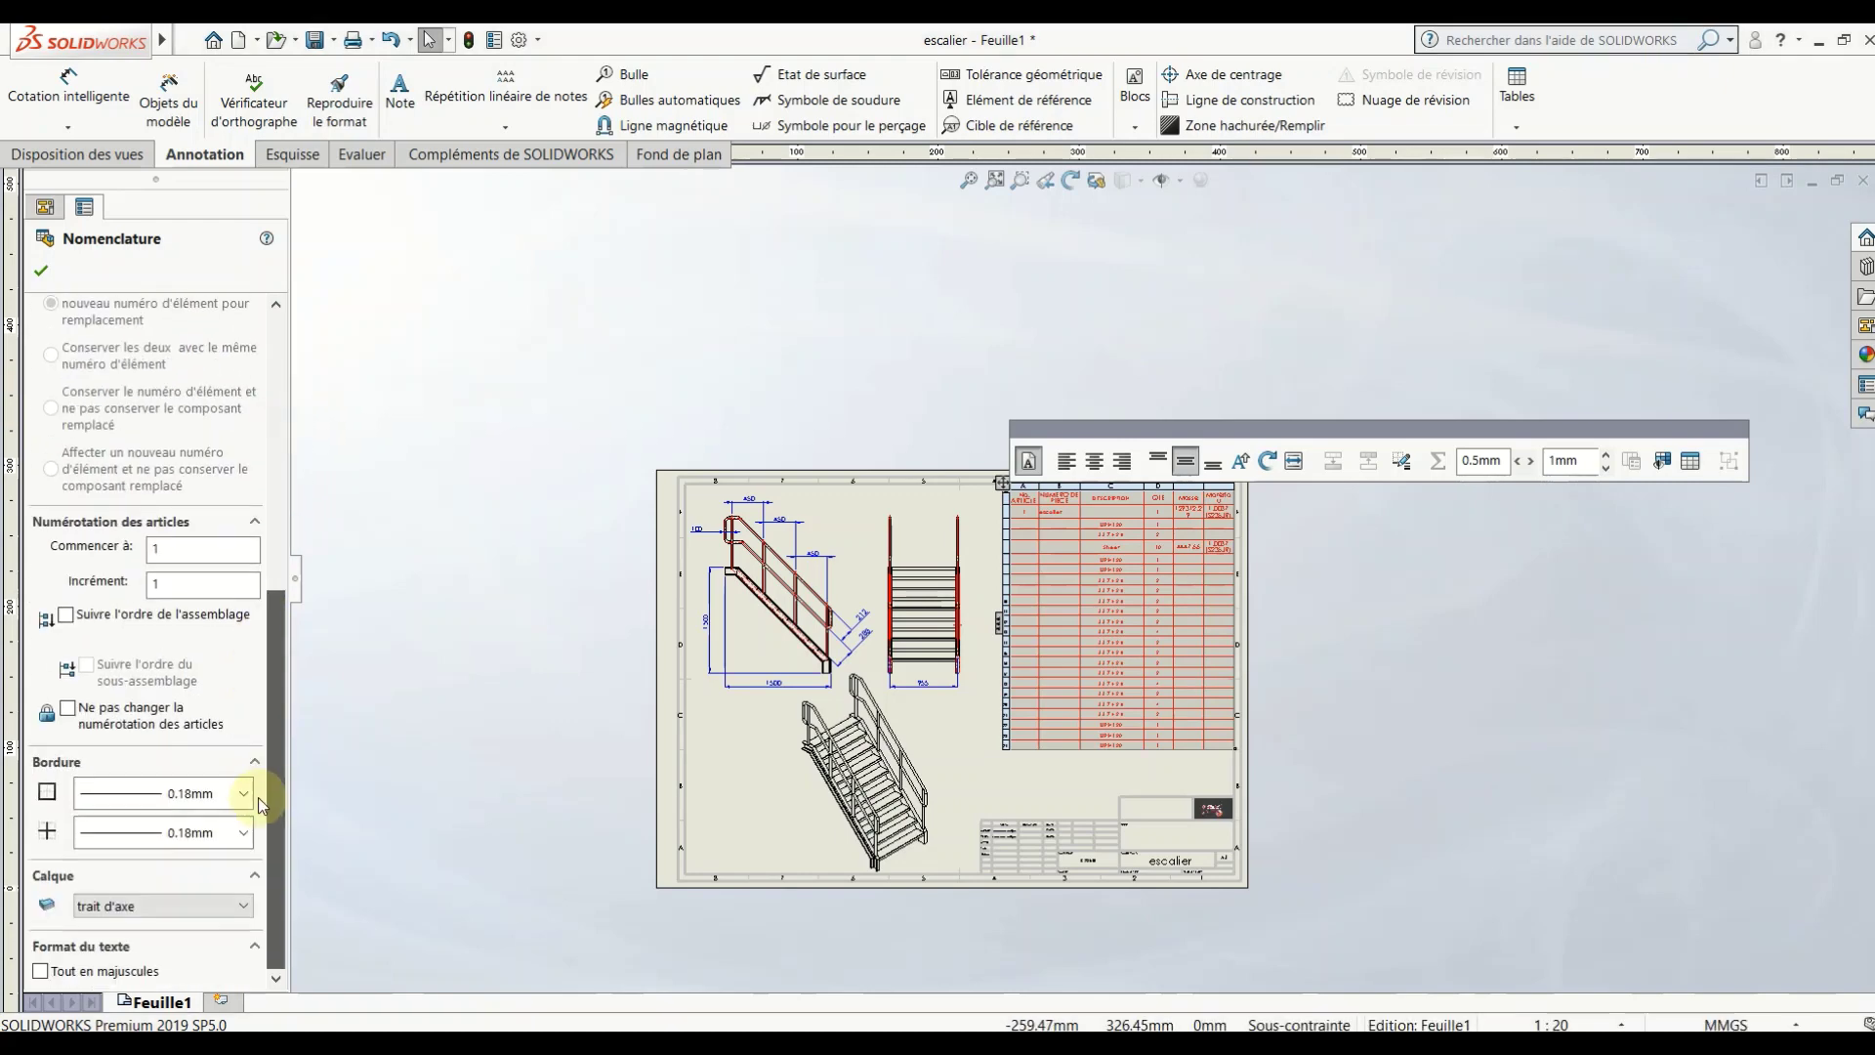
{"action": "left_click", "coordinate": [240, 906]}
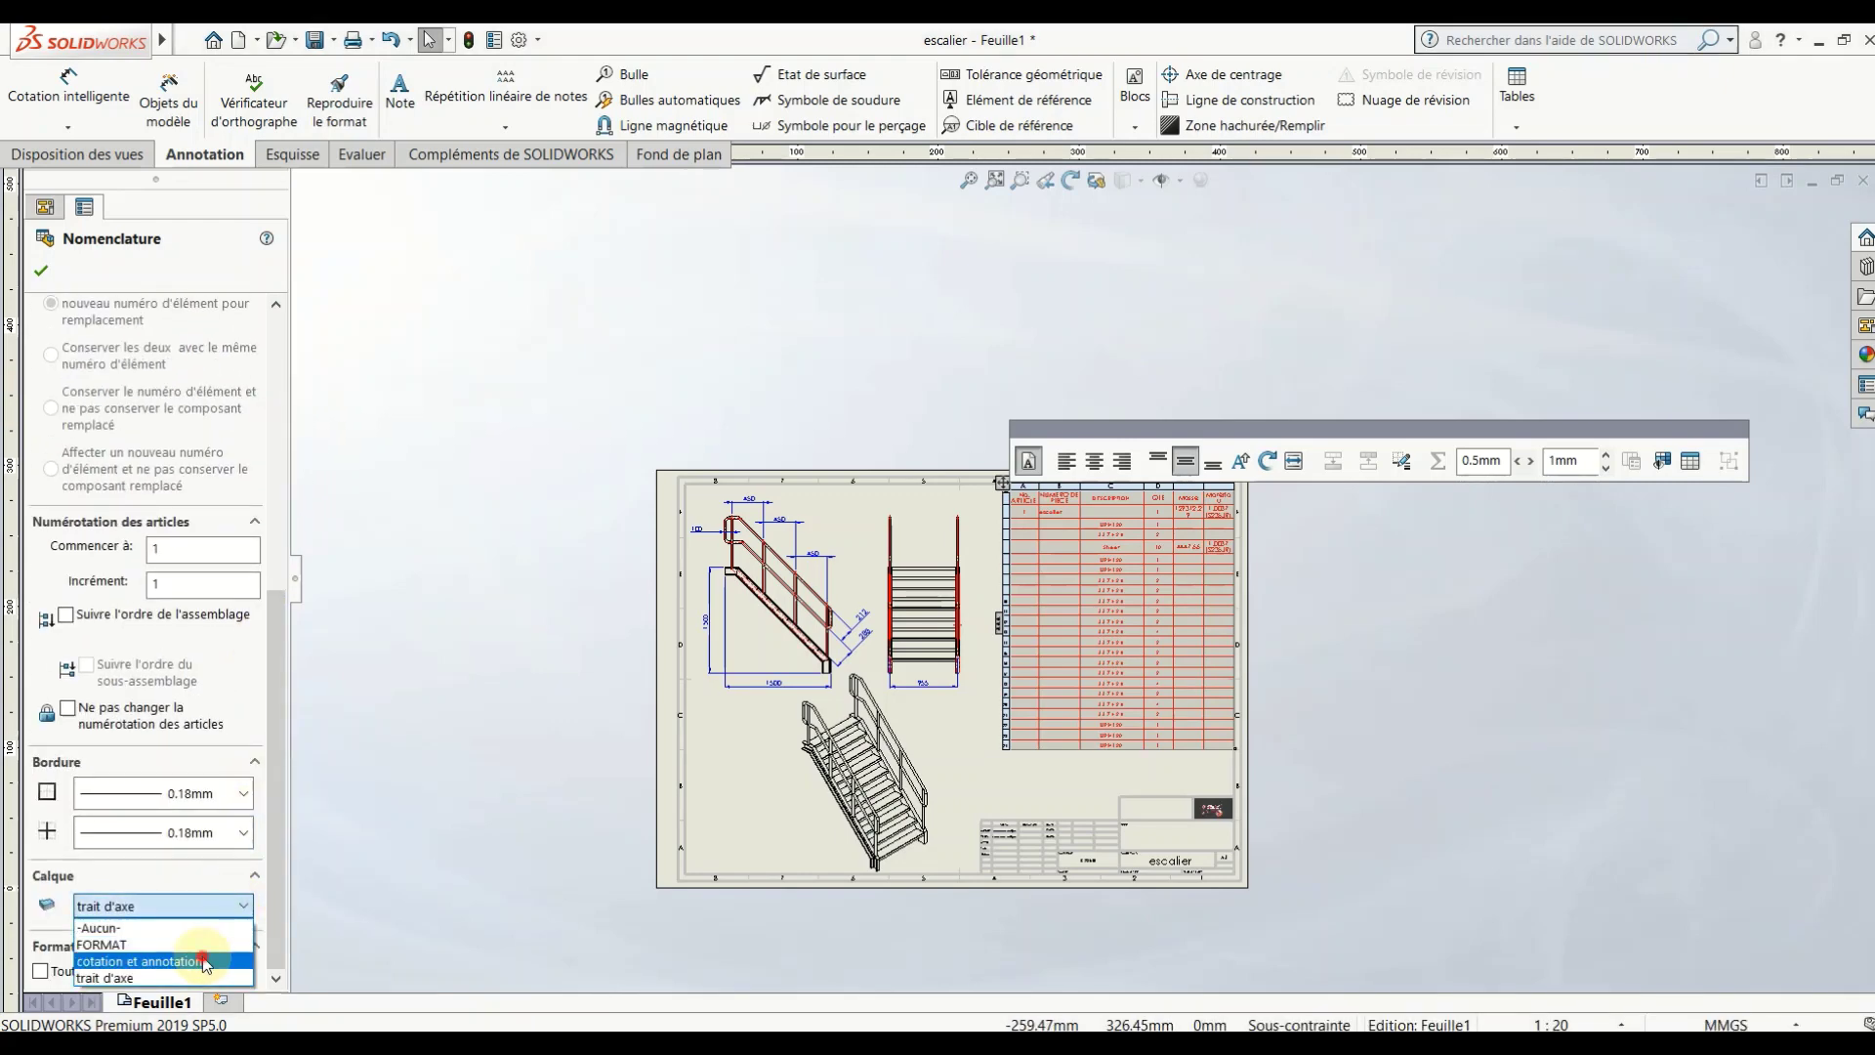
{"action": "left_click", "coordinate": [205, 962]}
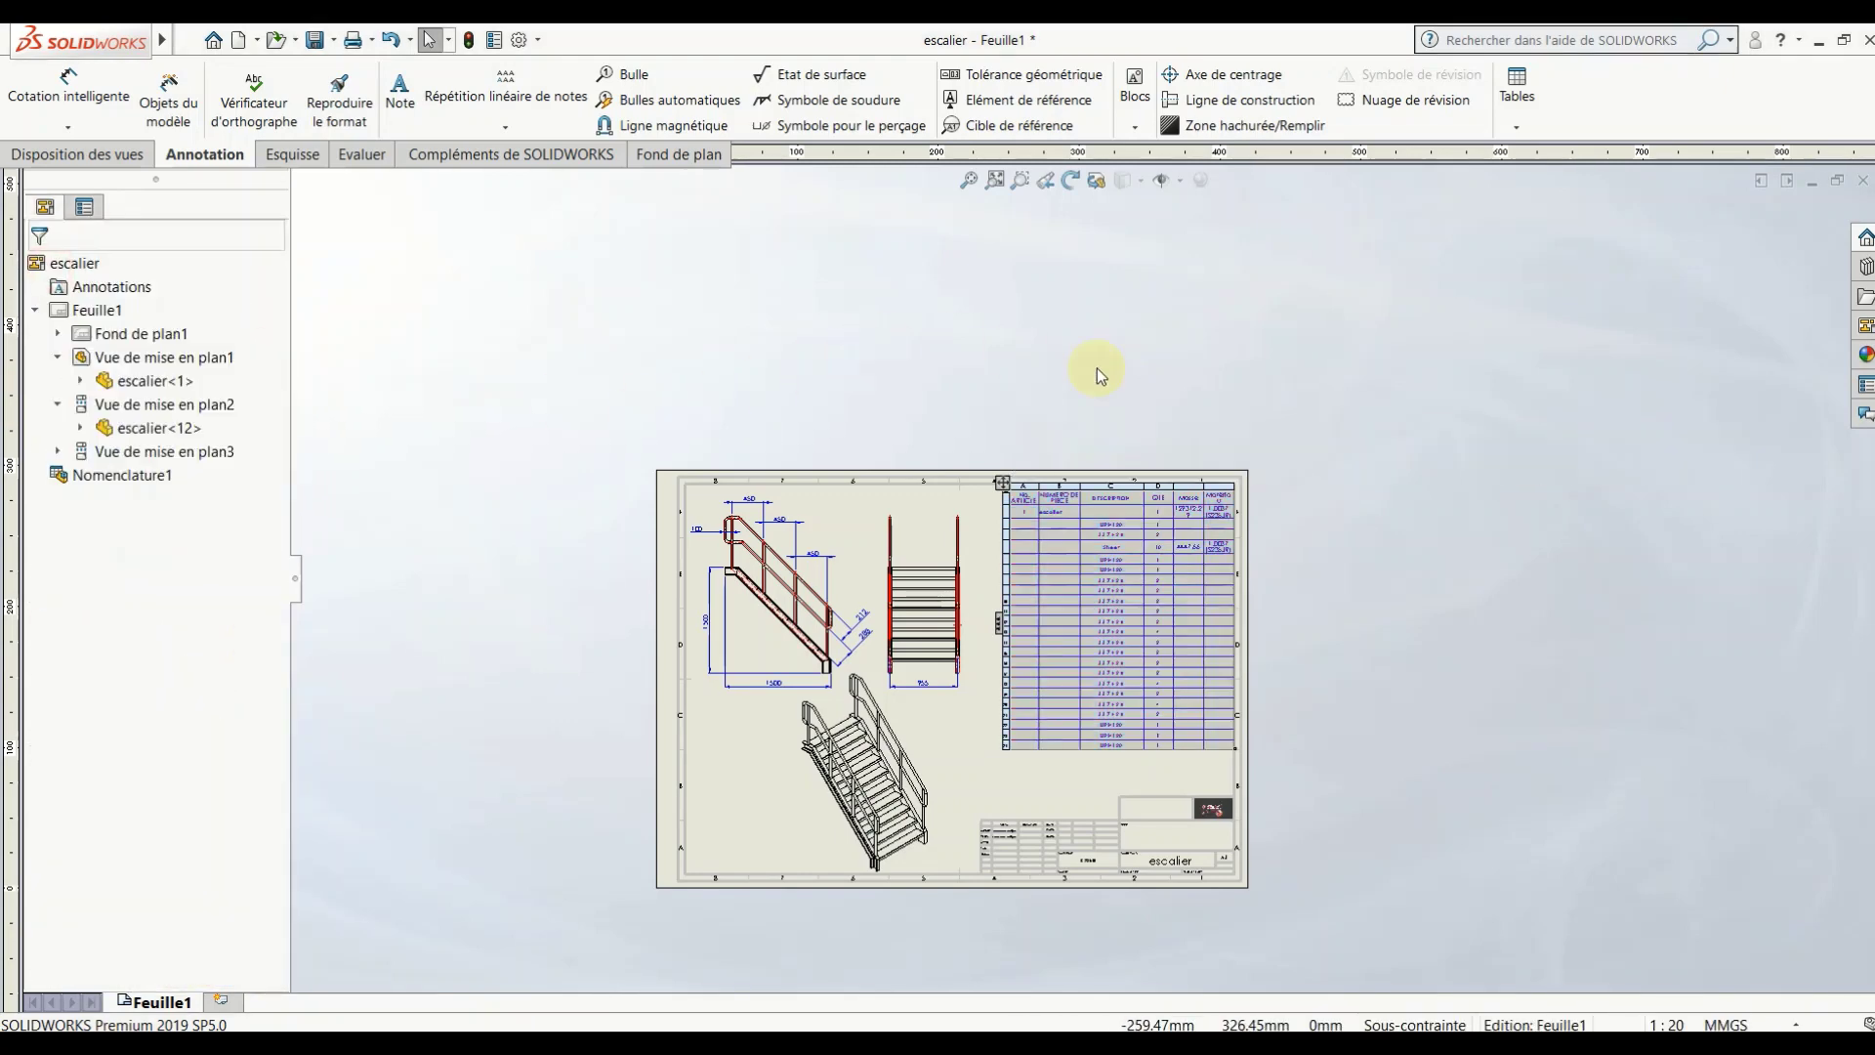
{"action": "scroll", "coordinate": [1089, 582], "scroll_direction": "up", "scroll_amount": 2}
{"action": "scroll", "coordinate": [1065, 703], "scroll_direction": "down", "scroll_amount": 3}
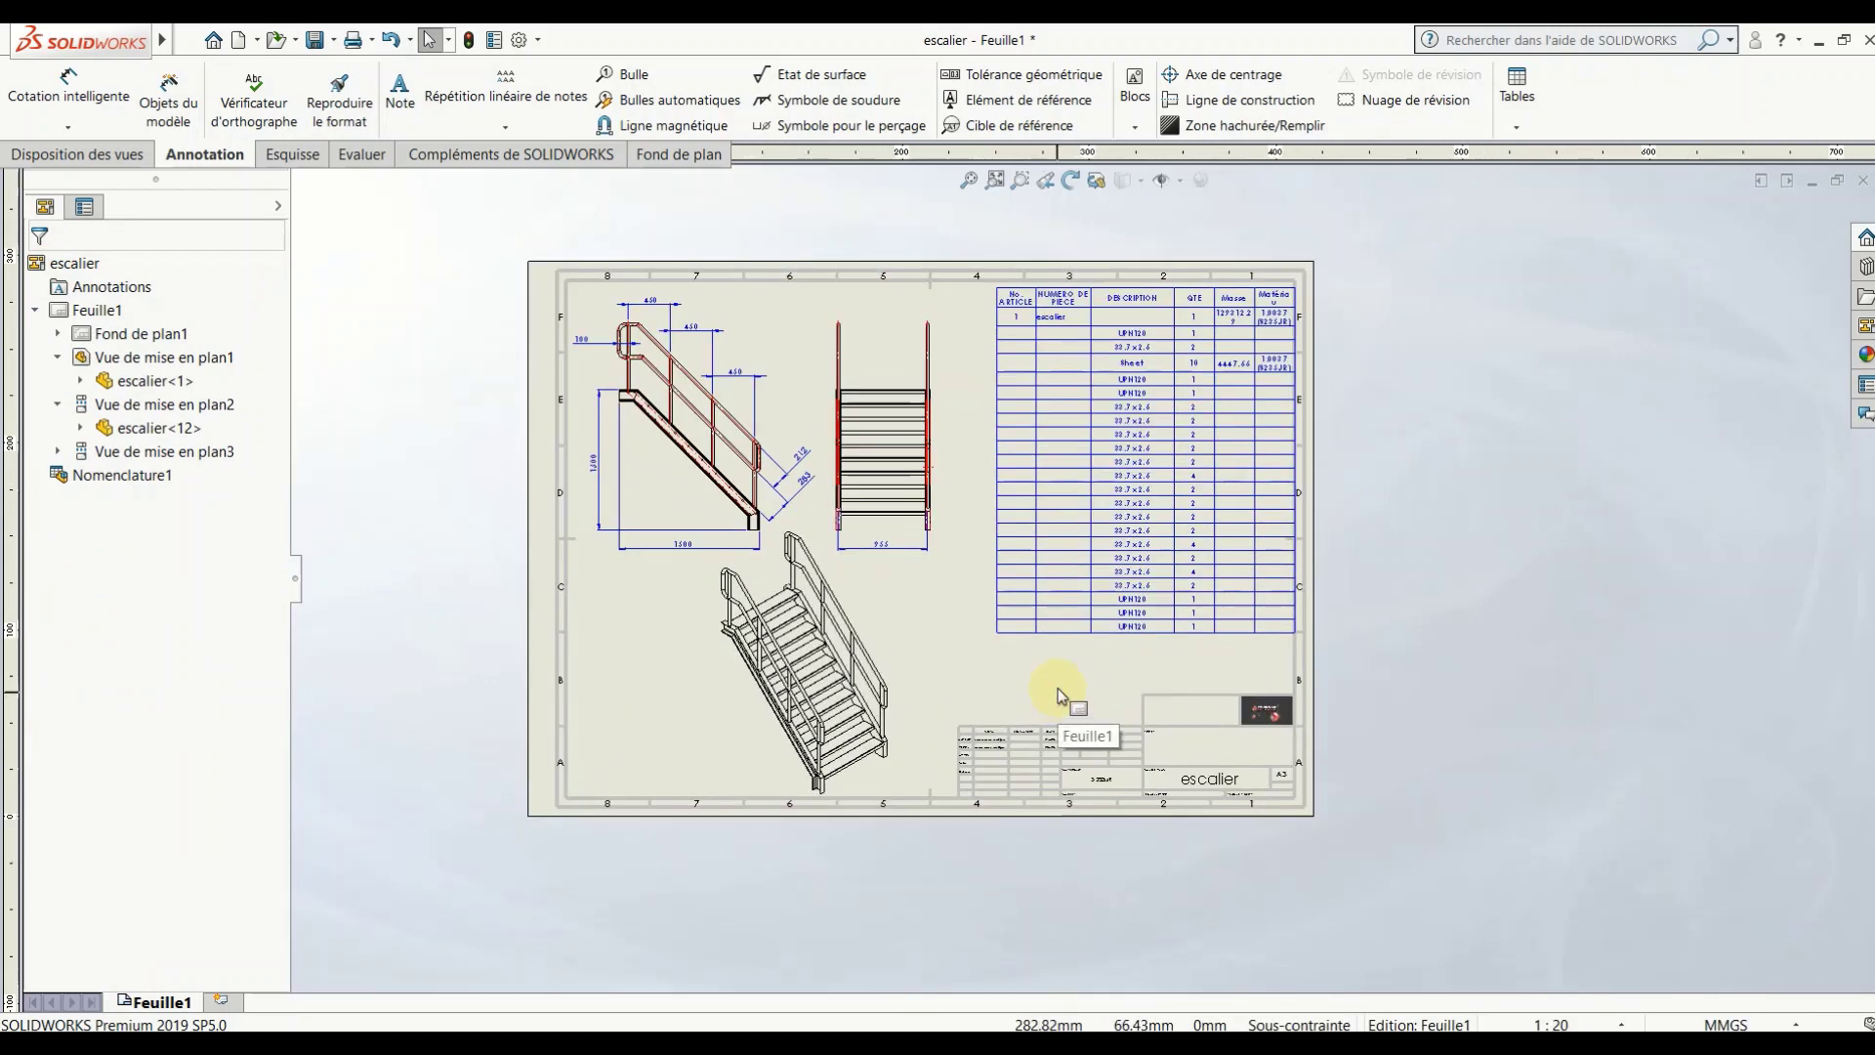
Step: Start a weldment cut list table using the staircase side view as its source
{"action": "left_click", "coordinate": [1509, 126]}
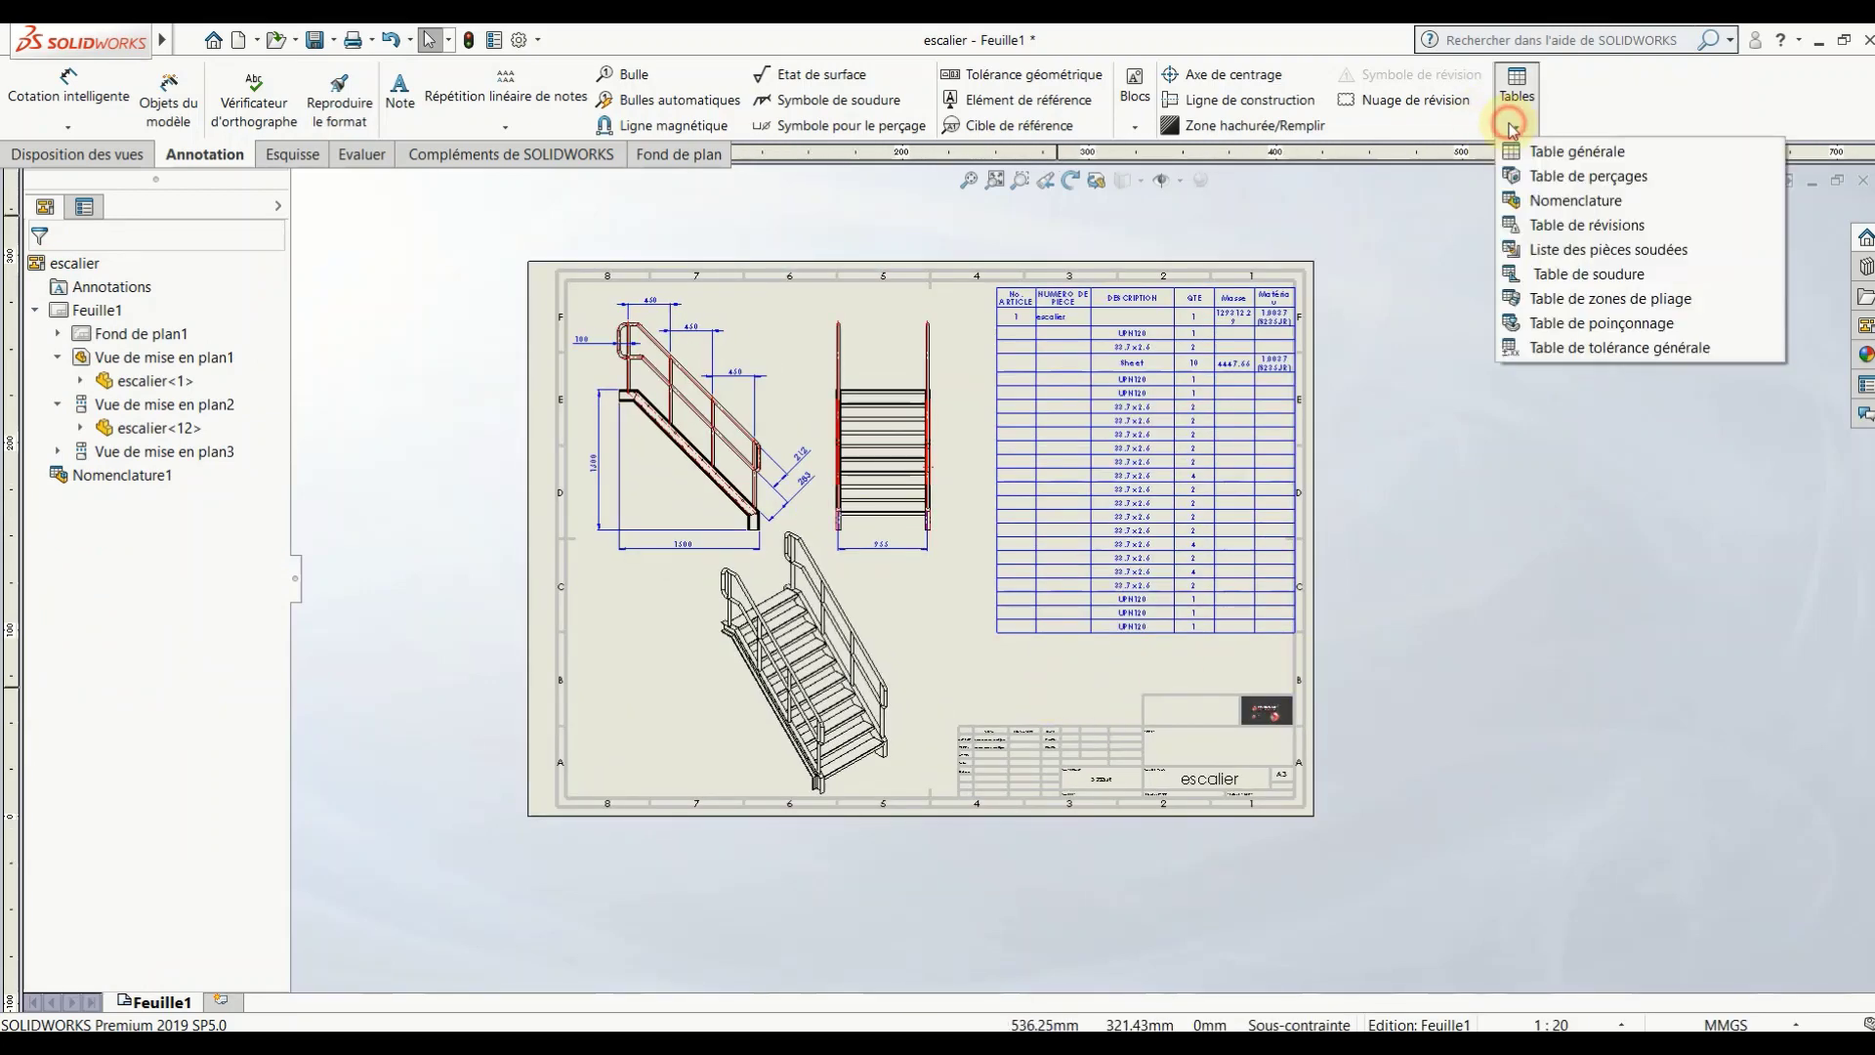
{"action": "left_click", "coordinate": [1597, 251]}
{"action": "scroll", "coordinate": [1485, 364], "scroll_direction": "up", "scroll_amount": 1}
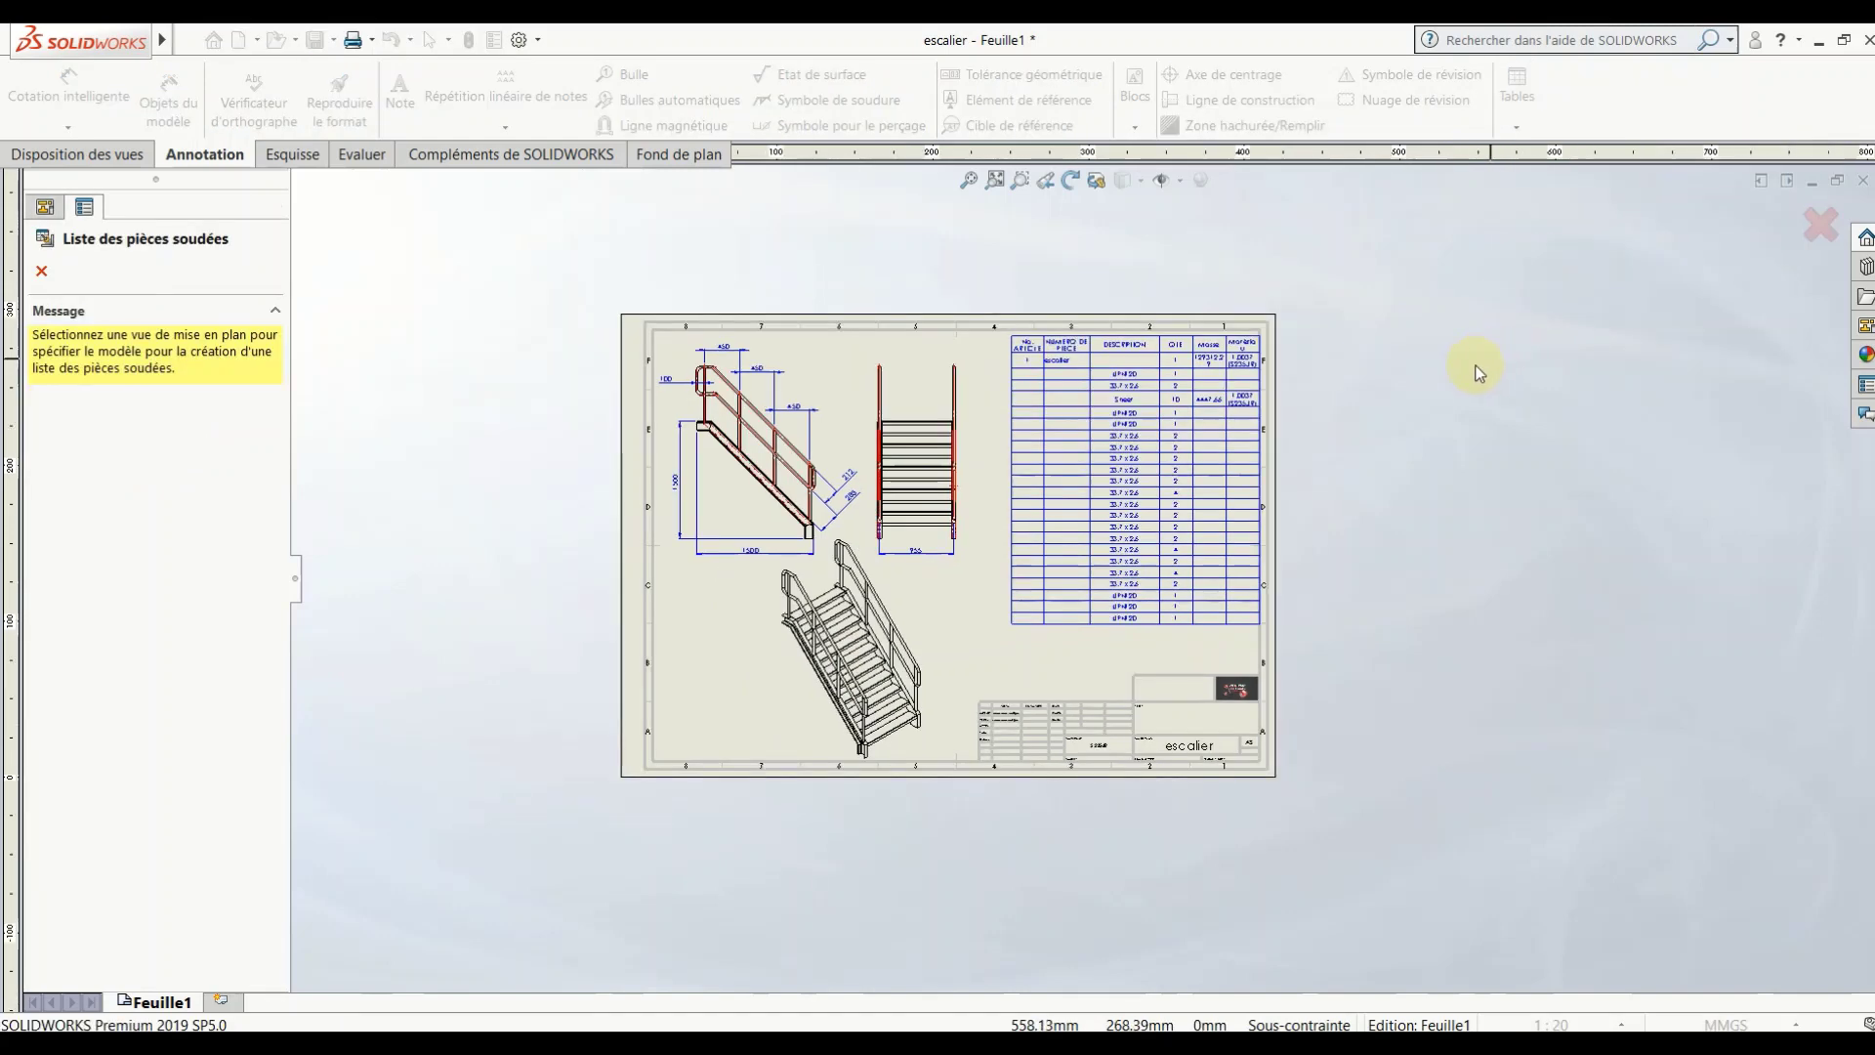
{"action": "scroll", "coordinate": [1087, 582], "scroll_direction": "up", "scroll_amount": 2}
{"action": "left_click", "coordinate": [786, 519]}
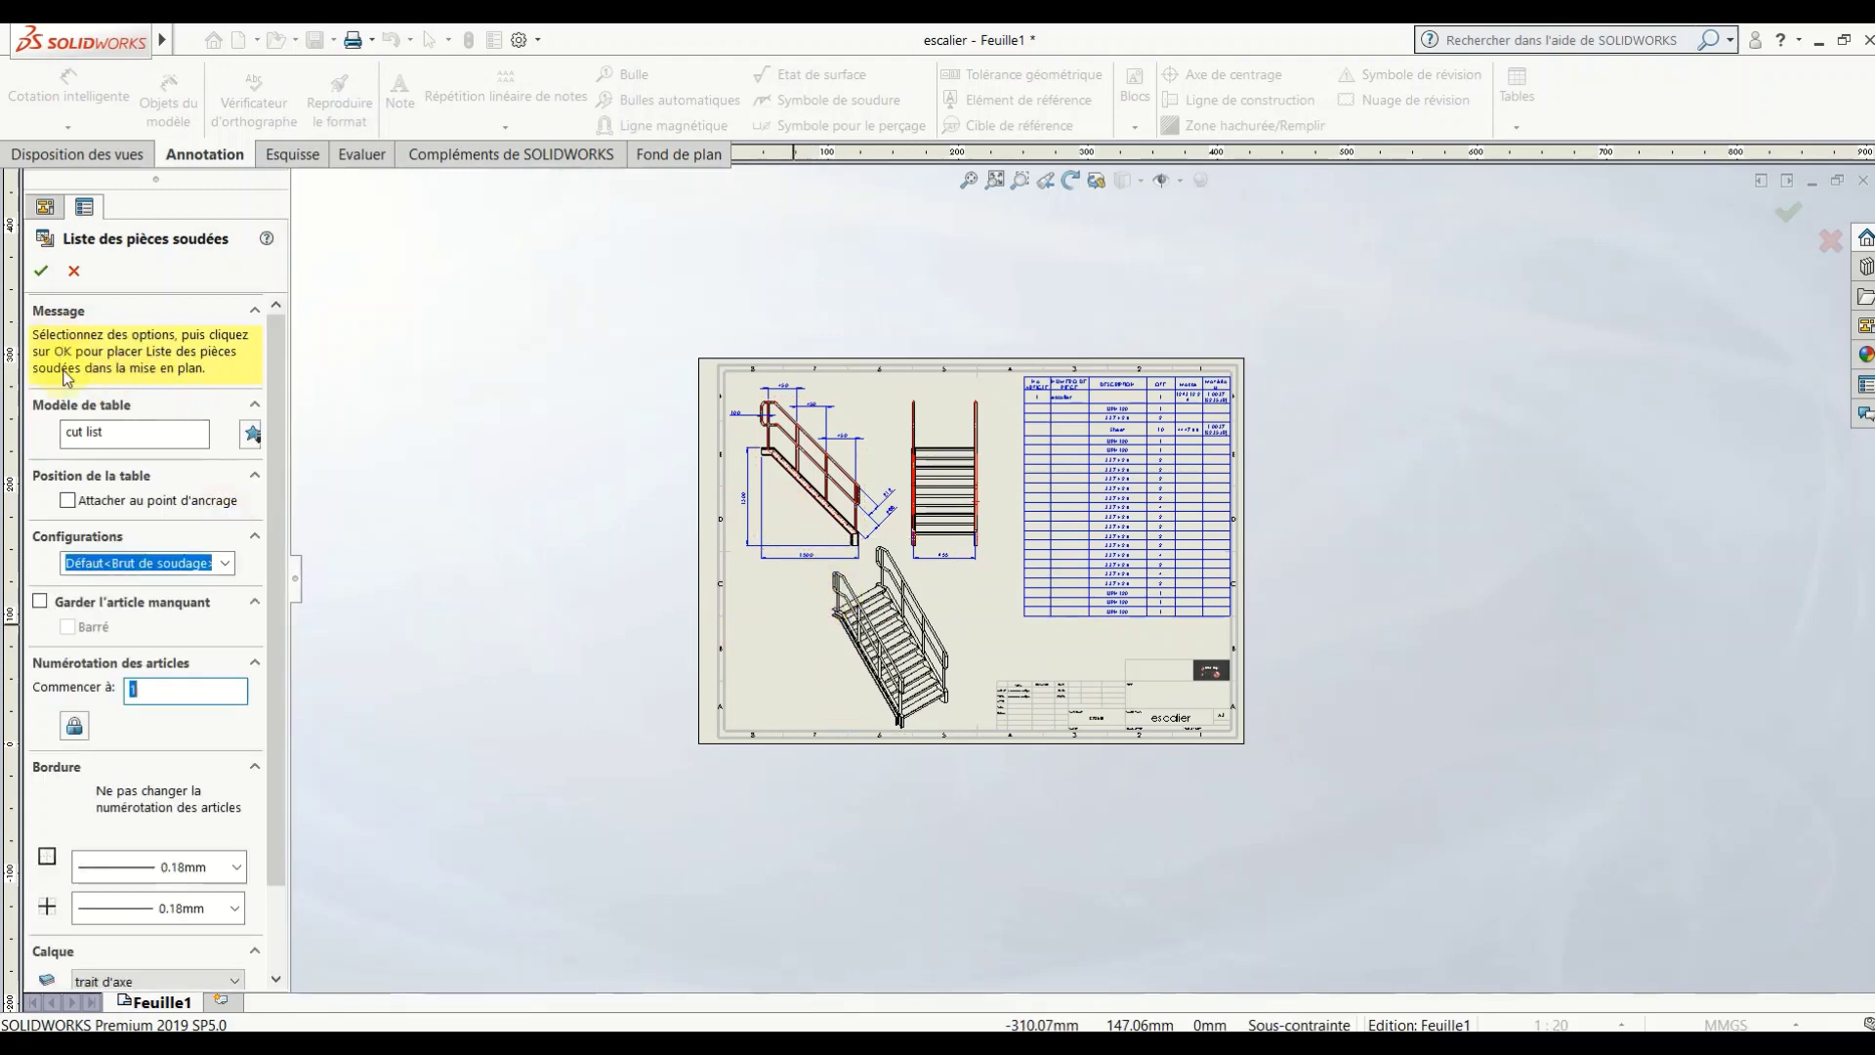
Step: Set the cut list's layer to FORMAT and confirm its settings
{"action": "scroll", "coordinate": [239, 581], "scroll_direction": "down", "scroll_amount": 1}
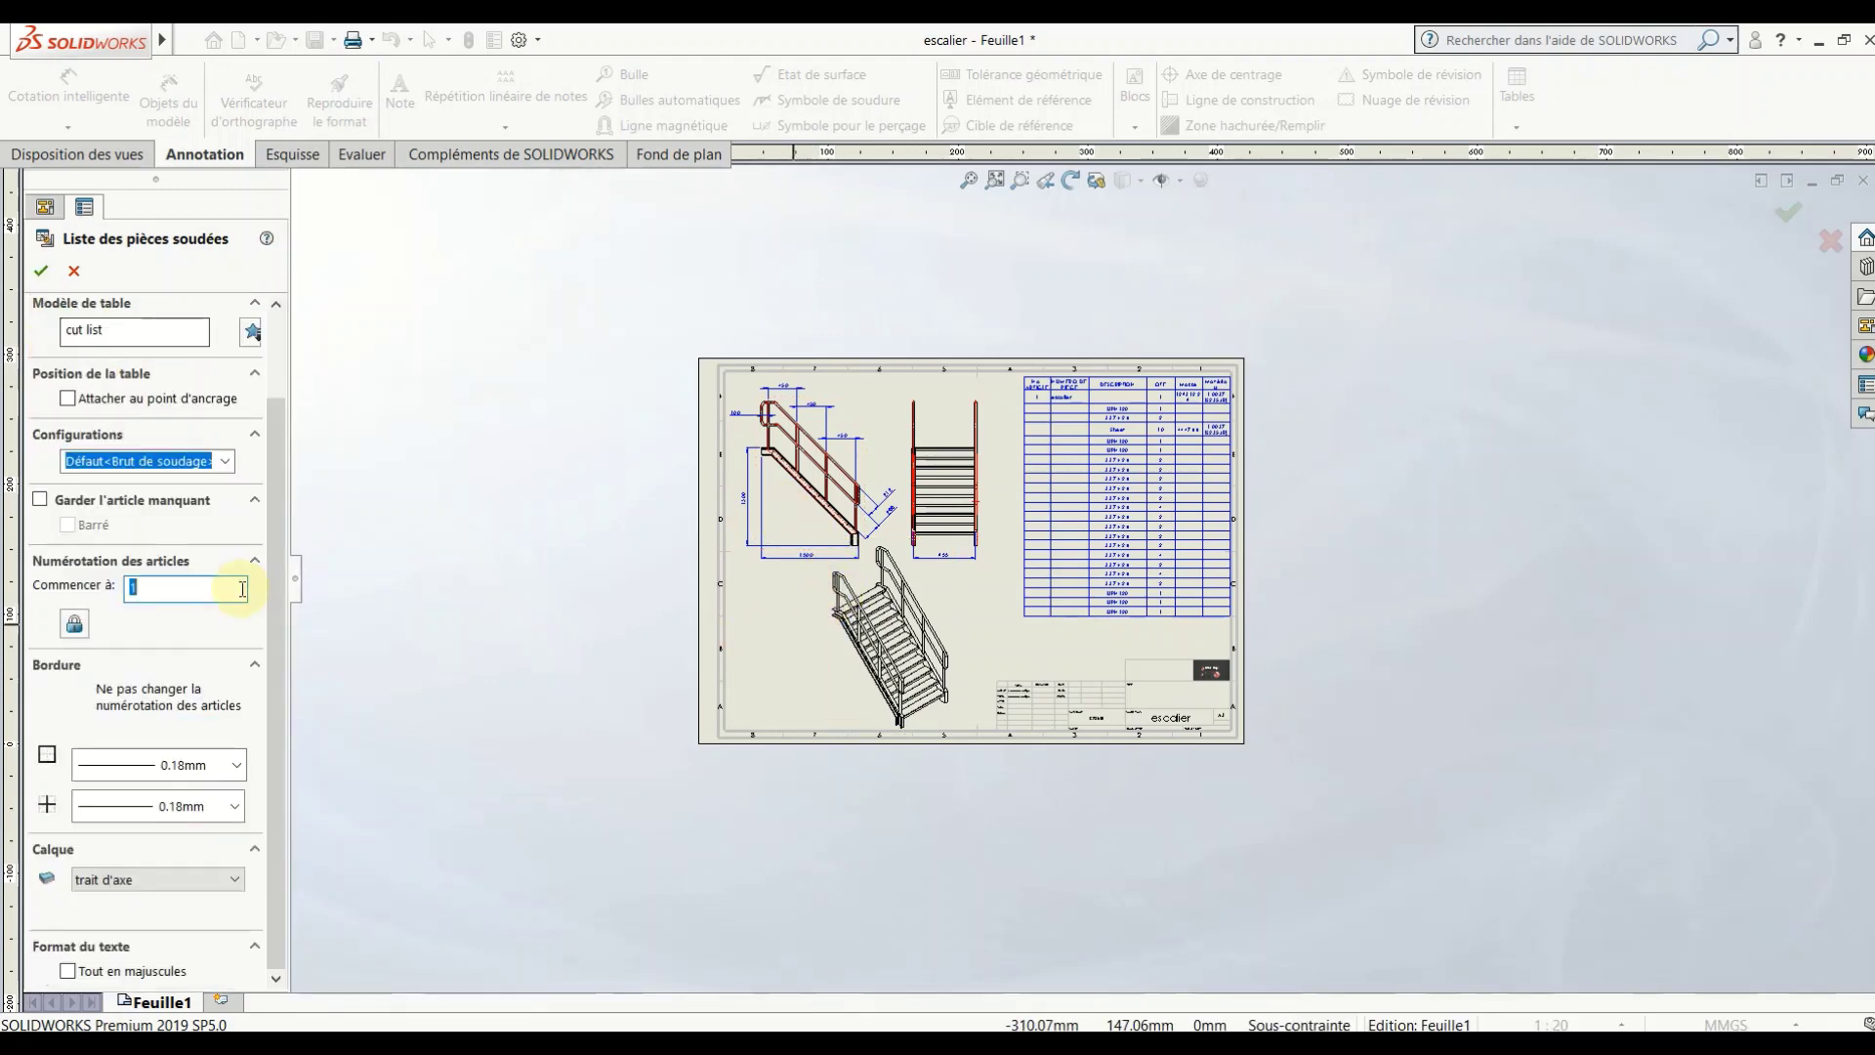
{"action": "left_click", "coordinate": [222, 881]}
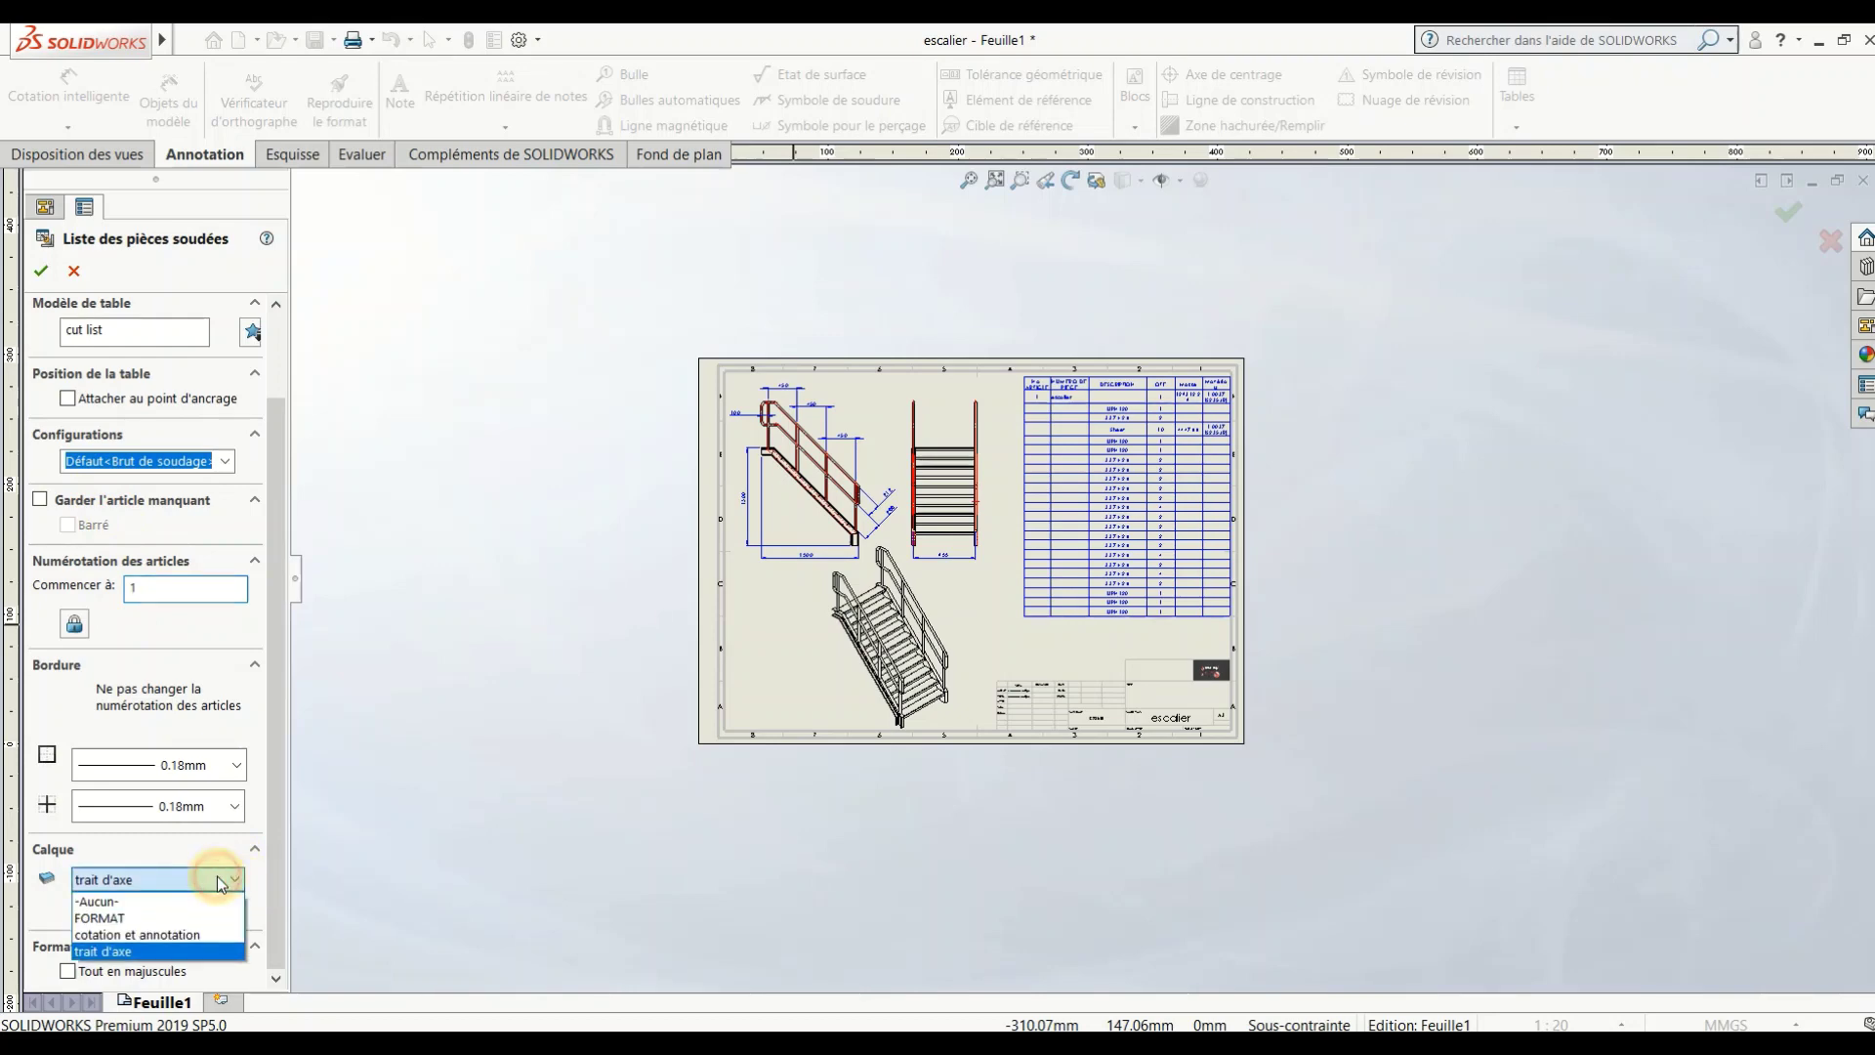
{"action": "left_click", "coordinate": [168, 918]}
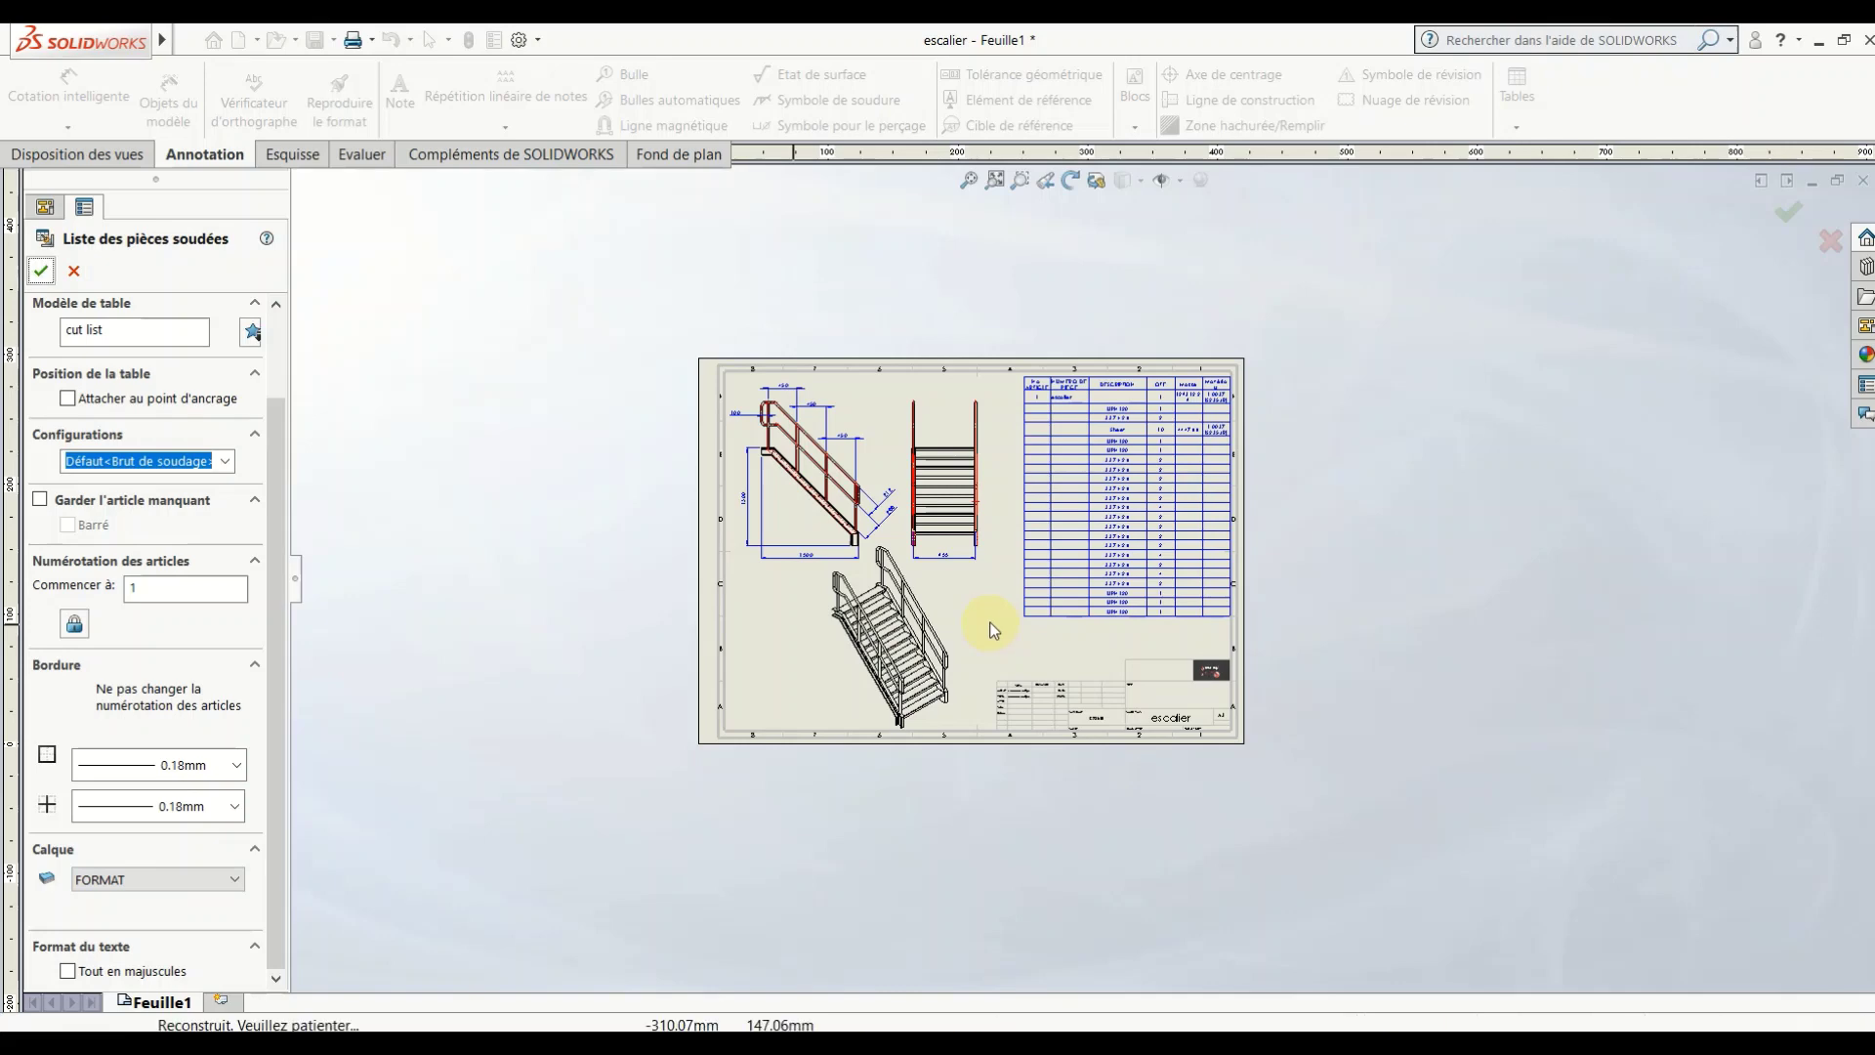
{"action": "key", "text": "Return"}
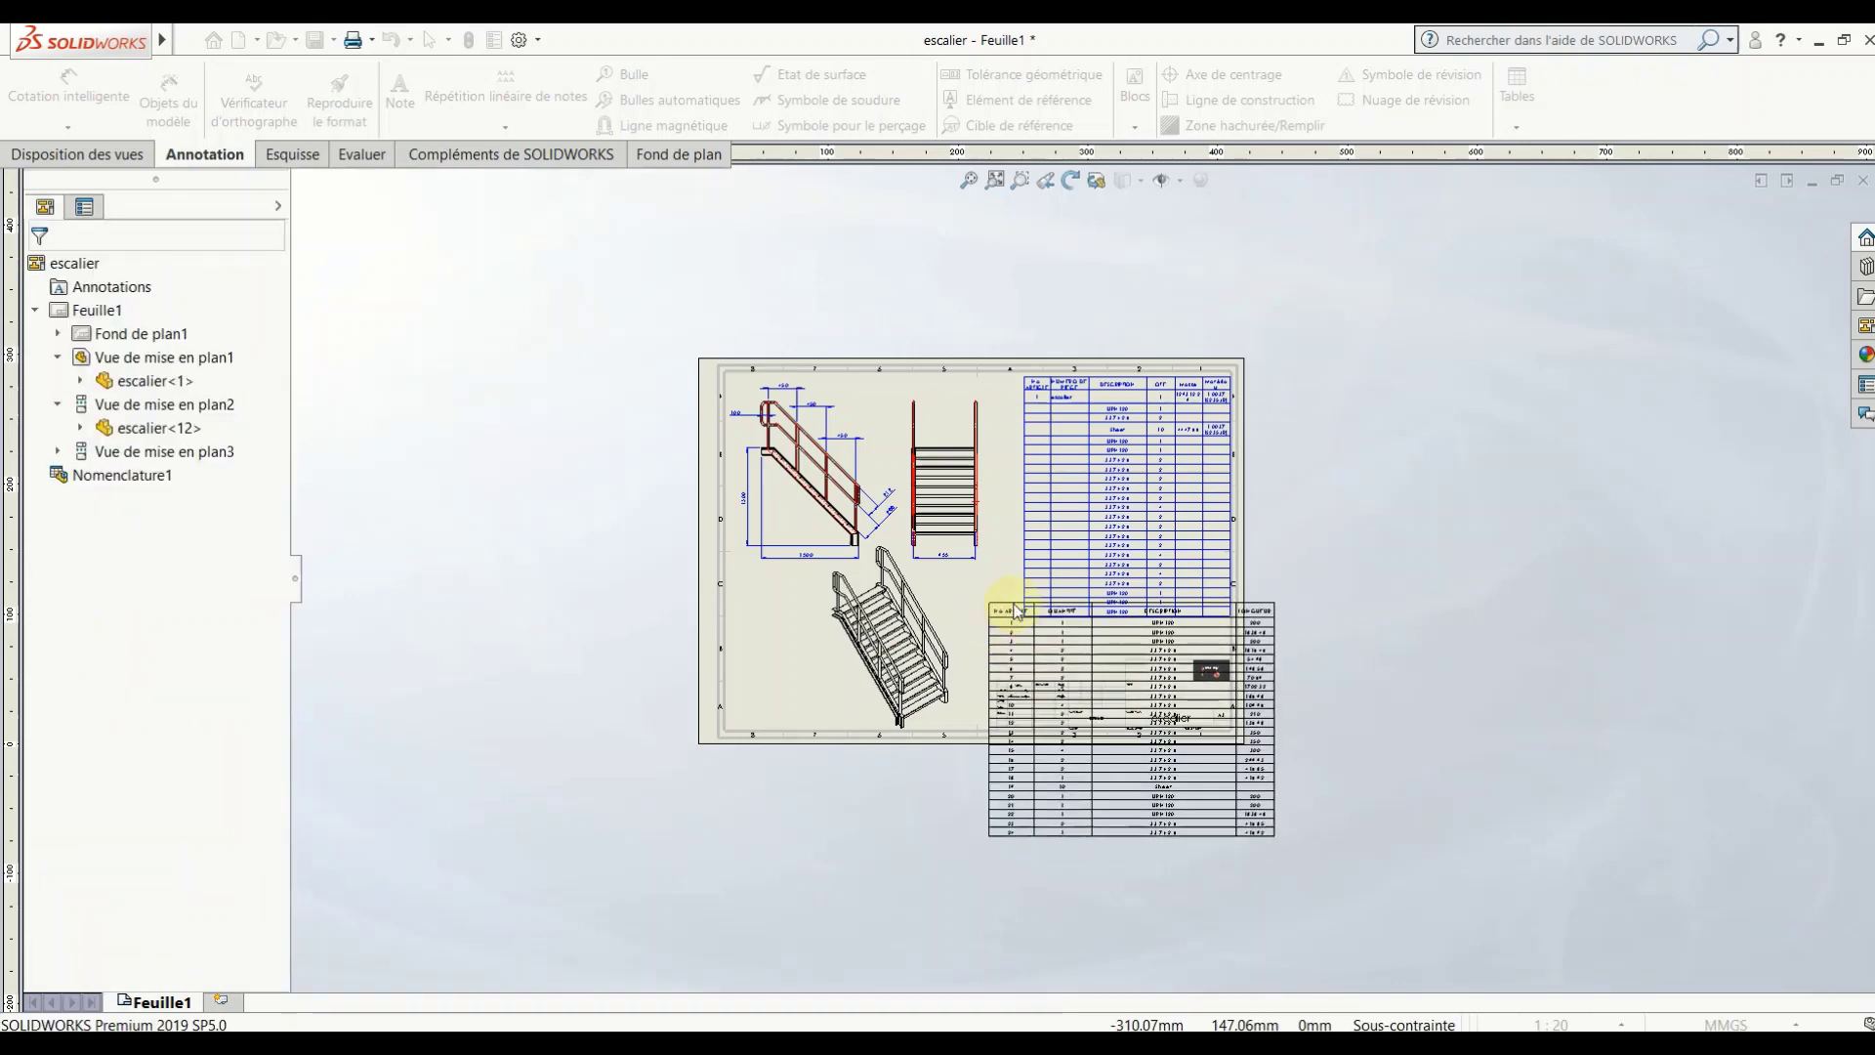
Step: Drop the cut list beside the sheet and move the old bill of materials off to the left
{"action": "left_click", "coordinate": [425, 479]}
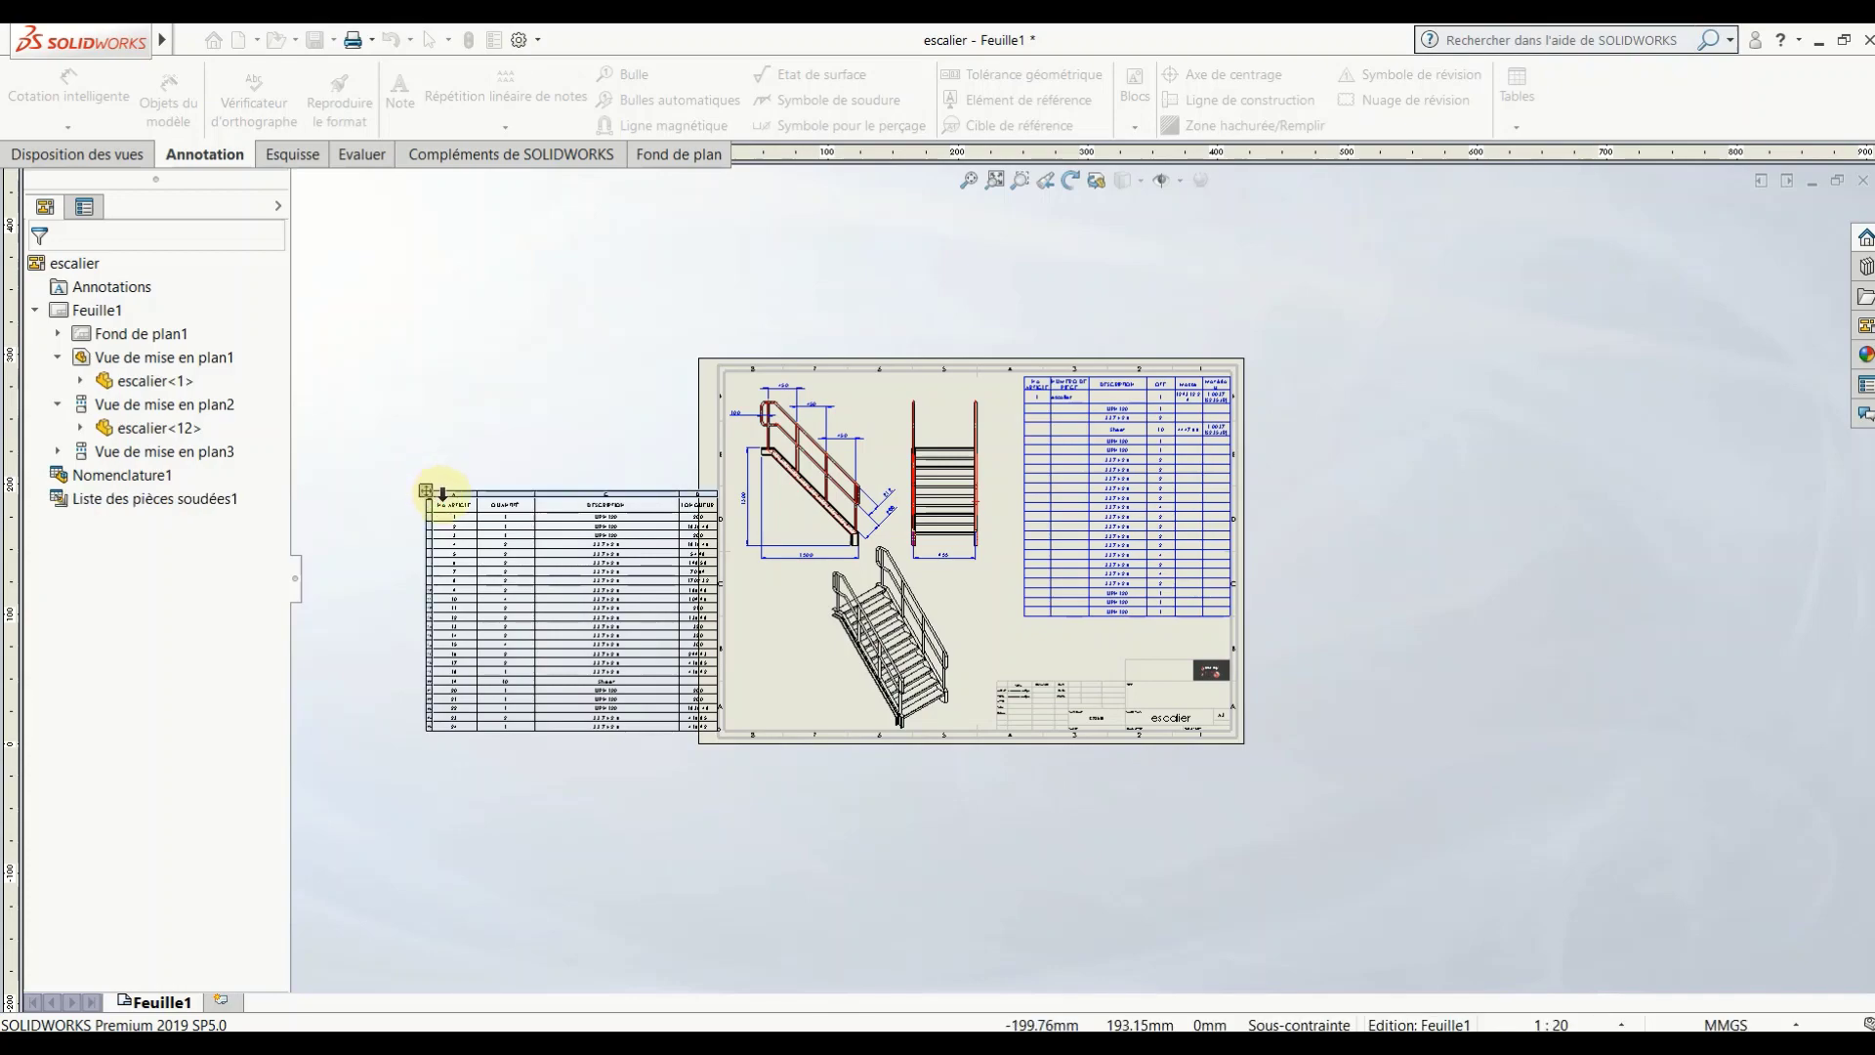
{"action": "scroll", "coordinate": [429, 493], "scroll_direction": "down", "scroll_amount": 3}
{"action": "scroll", "coordinate": [1106, 707], "scroll_direction": "down", "scroll_amount": 1}
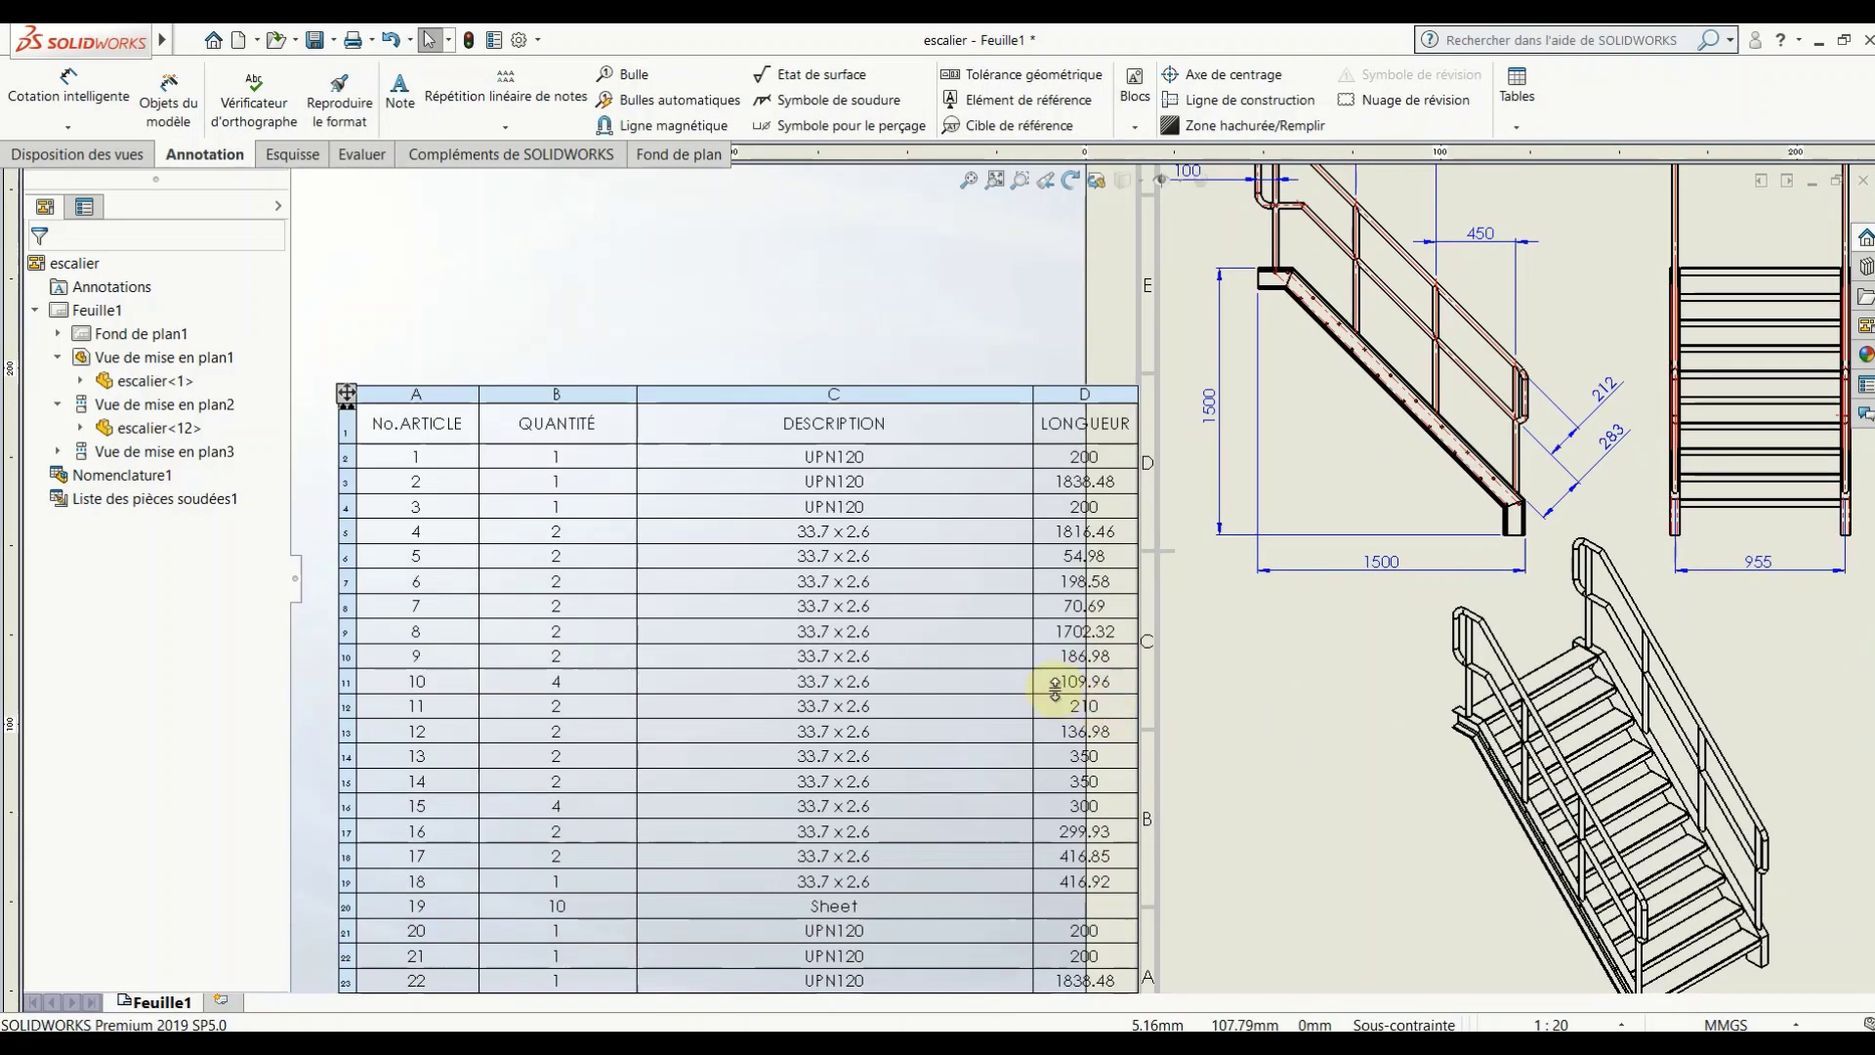
{"action": "scroll", "coordinate": [1106, 708], "scroll_direction": "up", "scroll_amount": 3}
{"action": "scroll", "coordinate": [1046, 657], "scroll_direction": "up", "scroll_amount": 1}
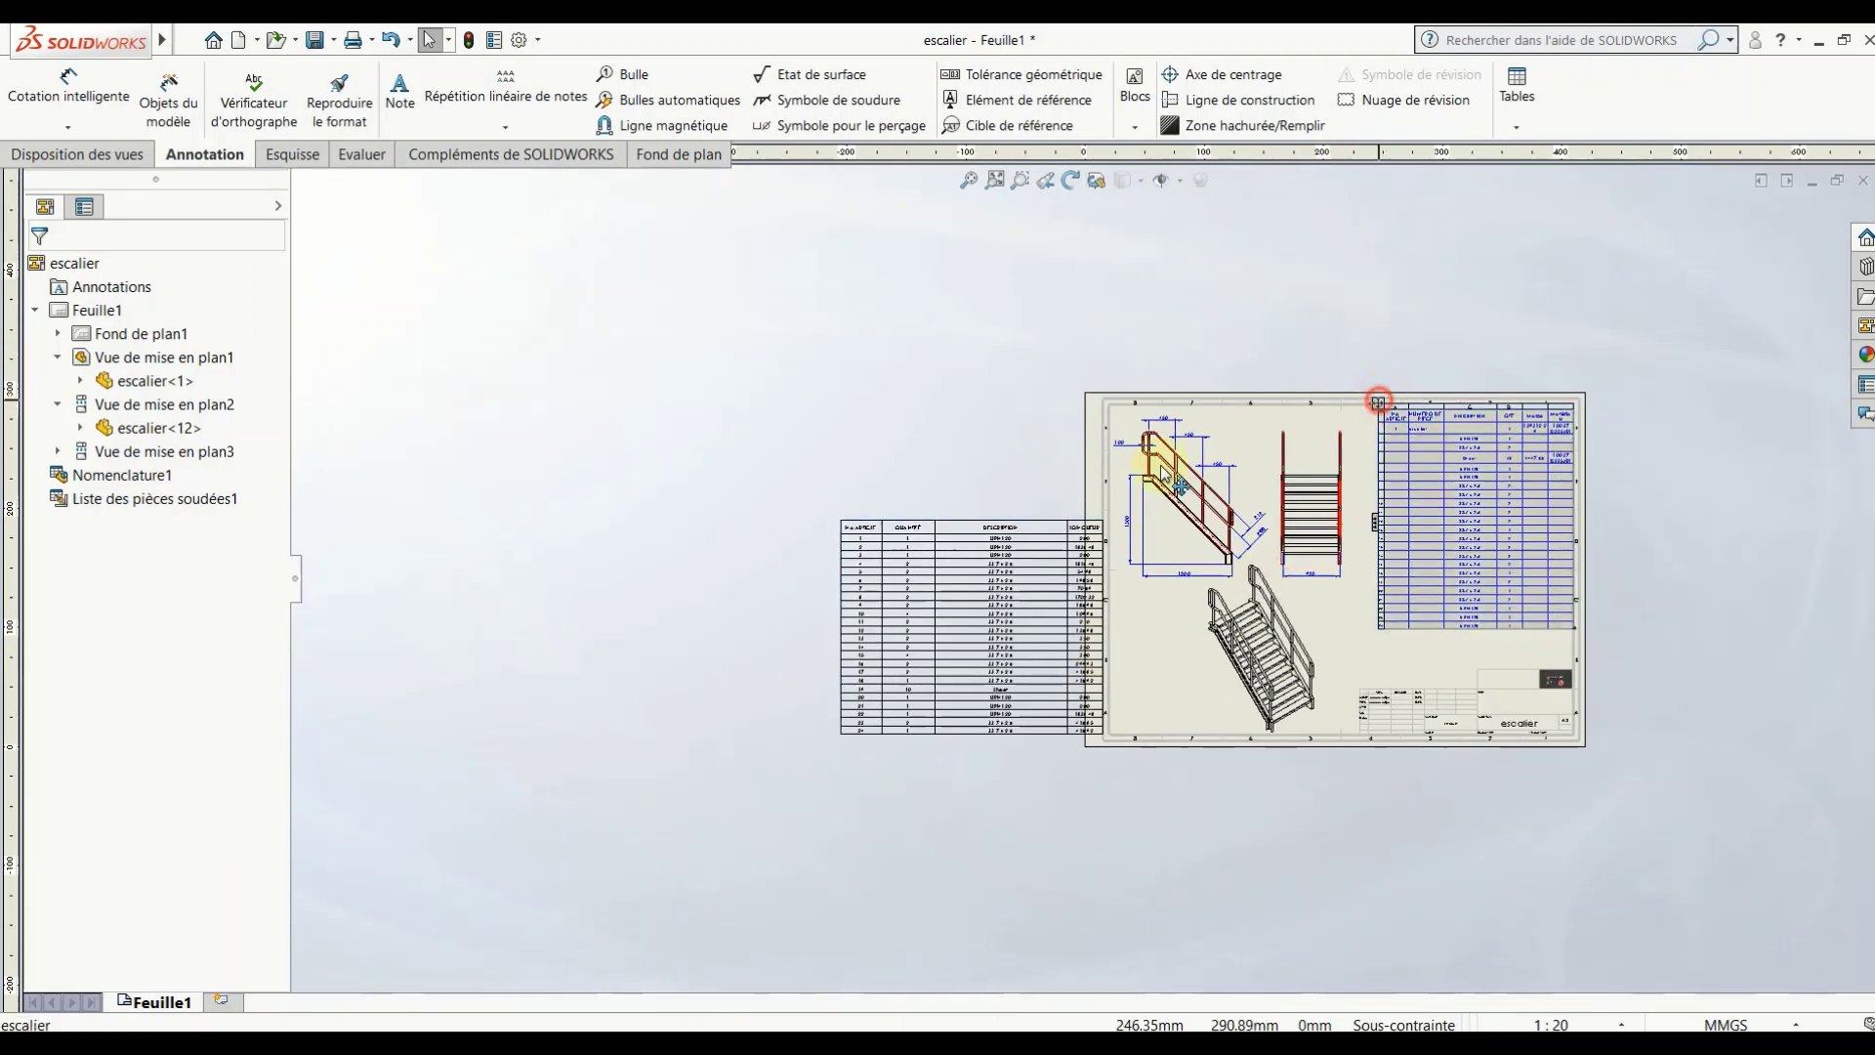
{"action": "left_click_drag", "start_coordinate": [1378, 406], "coordinate": [589, 536]}
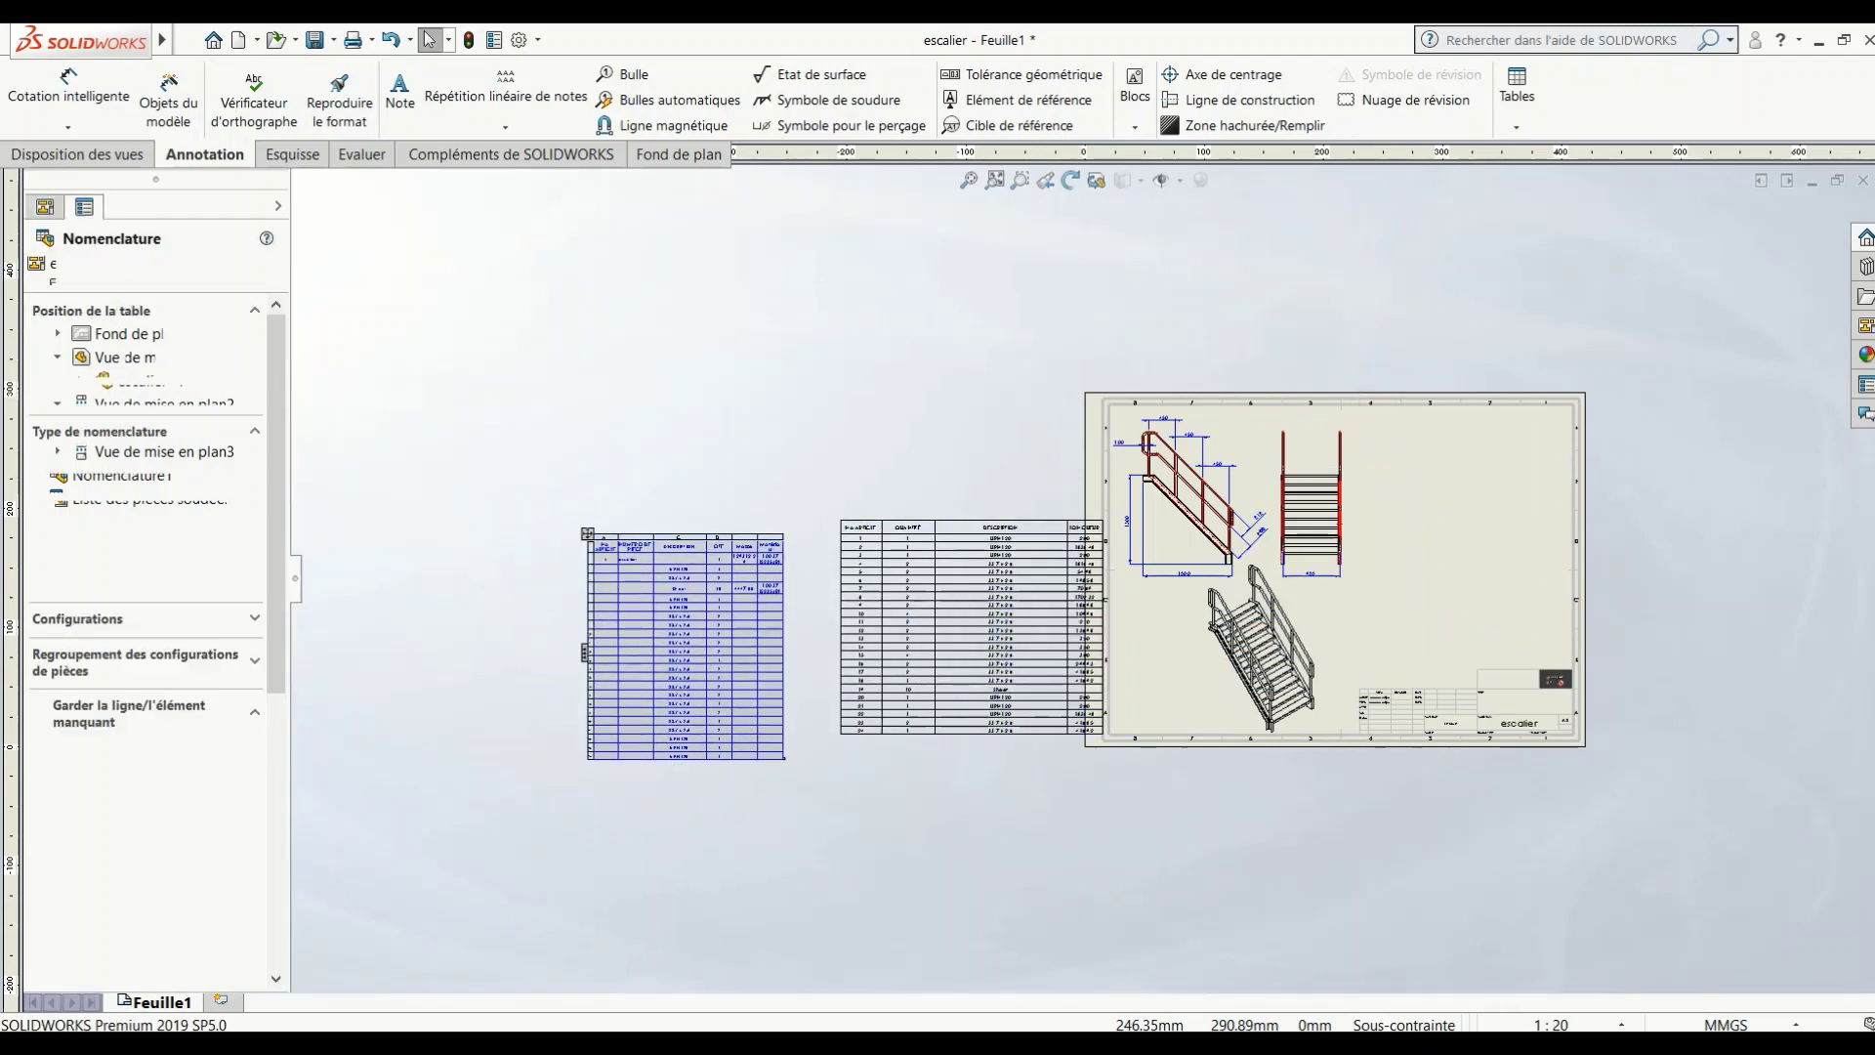
Step: Position the weldment cut list in the sheet's top-right corner
{"action": "scroll", "coordinate": [975, 677], "scroll_direction": "up", "scroll_amount": 2}
{"action": "scroll", "coordinate": [789, 681], "scroll_direction": "up", "scroll_amount": 2}
{"action": "scroll", "coordinate": [791, 682], "scroll_direction": "up", "scroll_amount": 1}
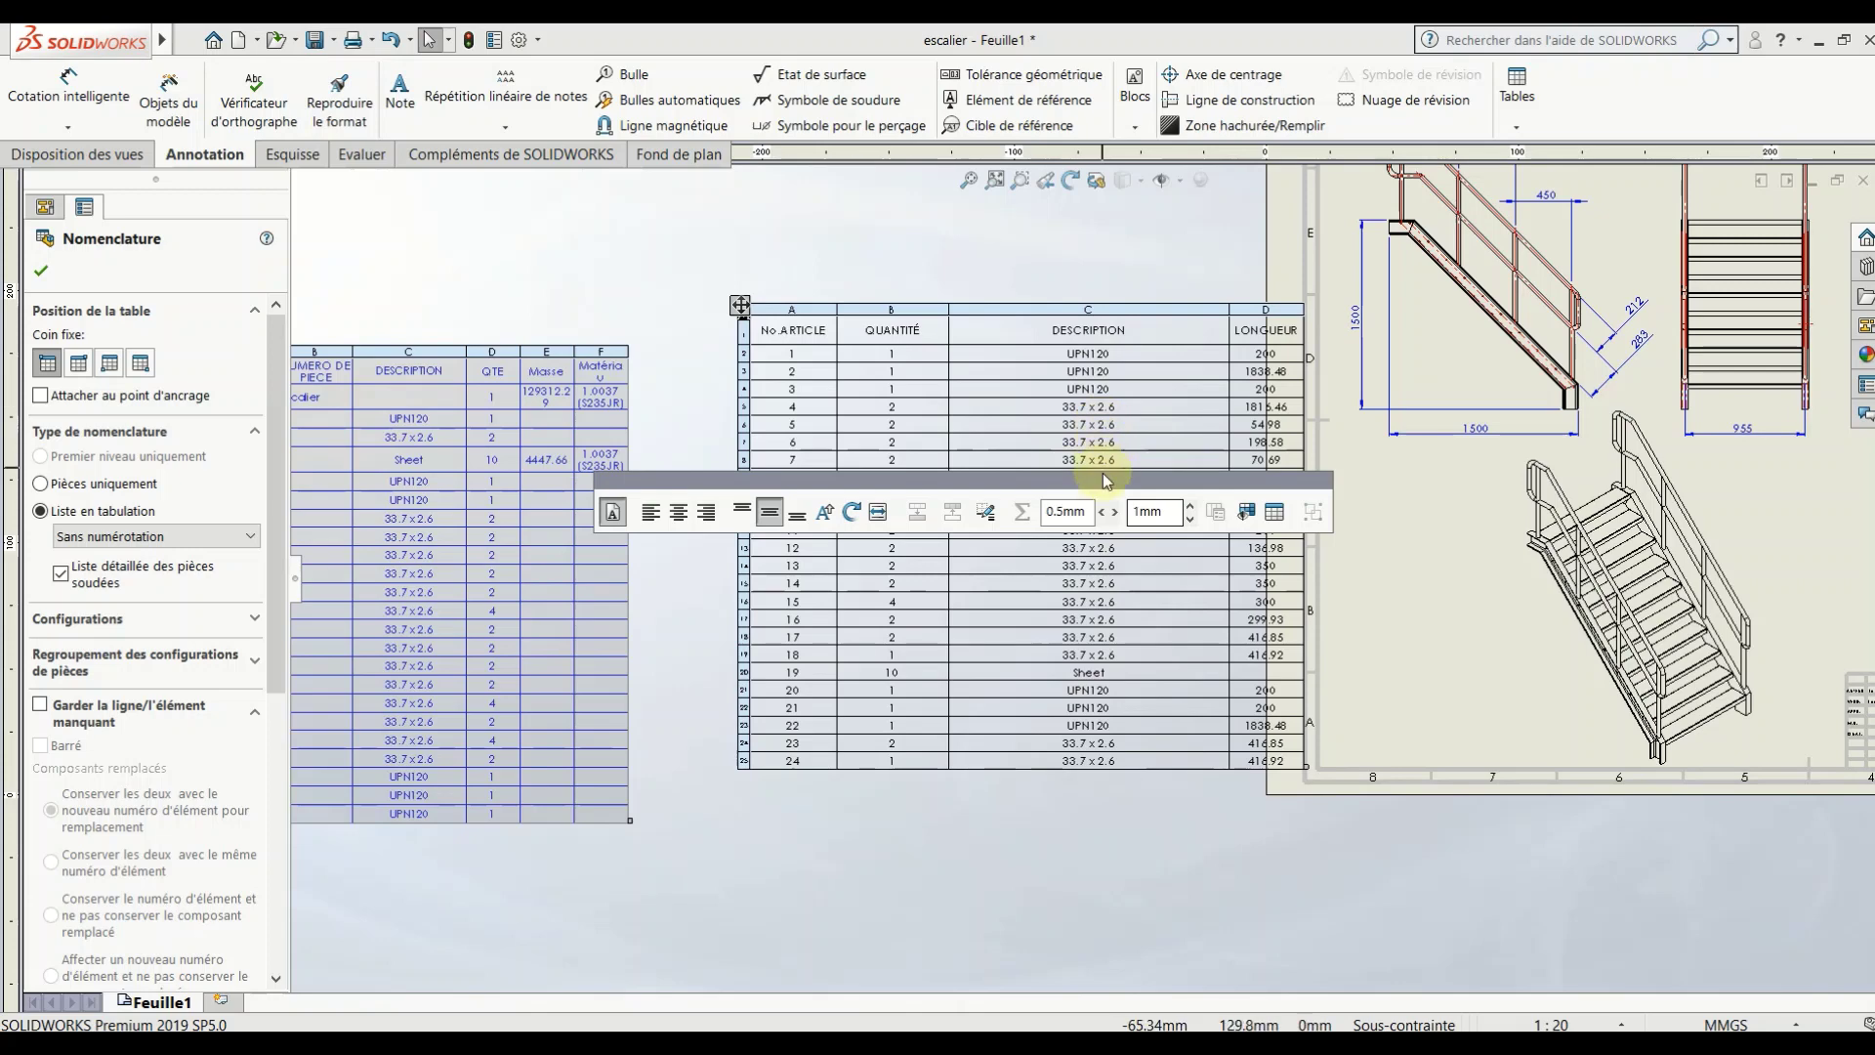
{"action": "left_click_drag", "start_coordinate": [1104, 477], "coordinate": [777, 180]}
{"action": "left_click", "coordinate": [1154, 661]}
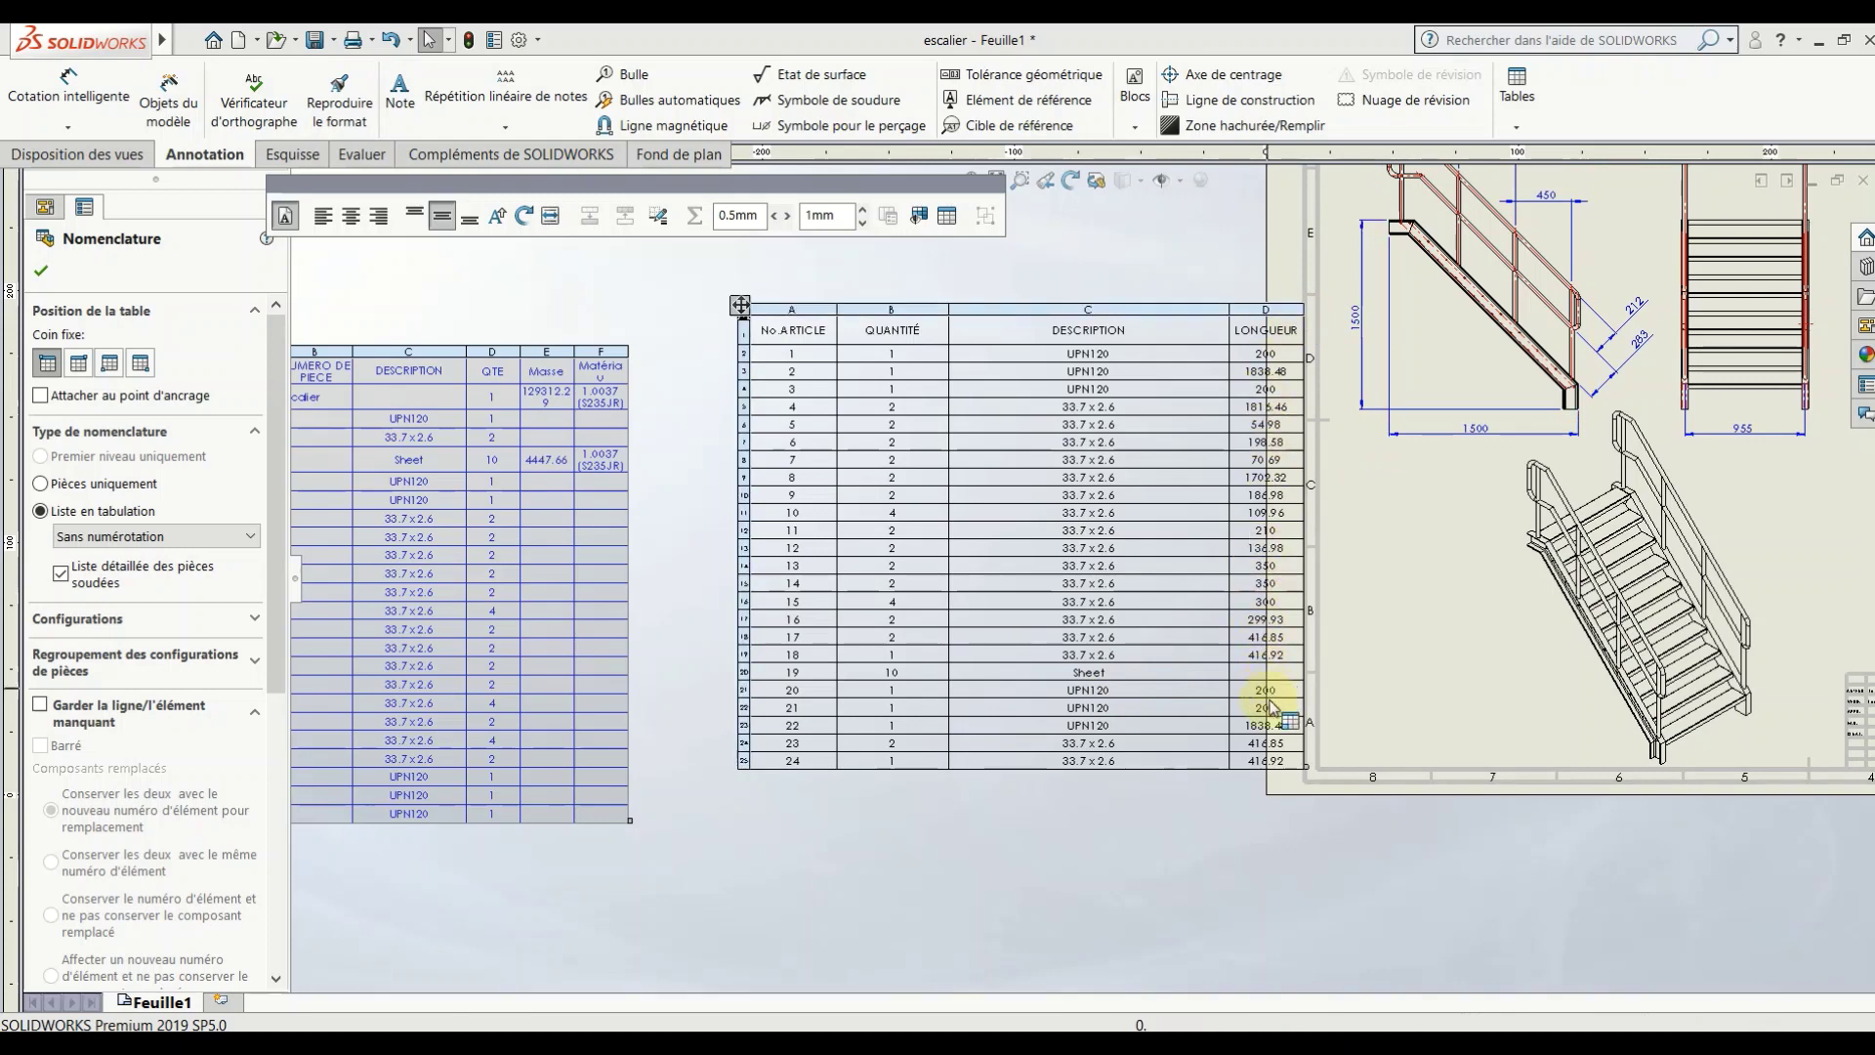
{"action": "scroll", "coordinate": [1208, 701], "scroll_direction": "up", "scroll_amount": 2}
{"action": "scroll", "coordinate": [879, 418], "scroll_direction": "up", "scroll_amount": 2}
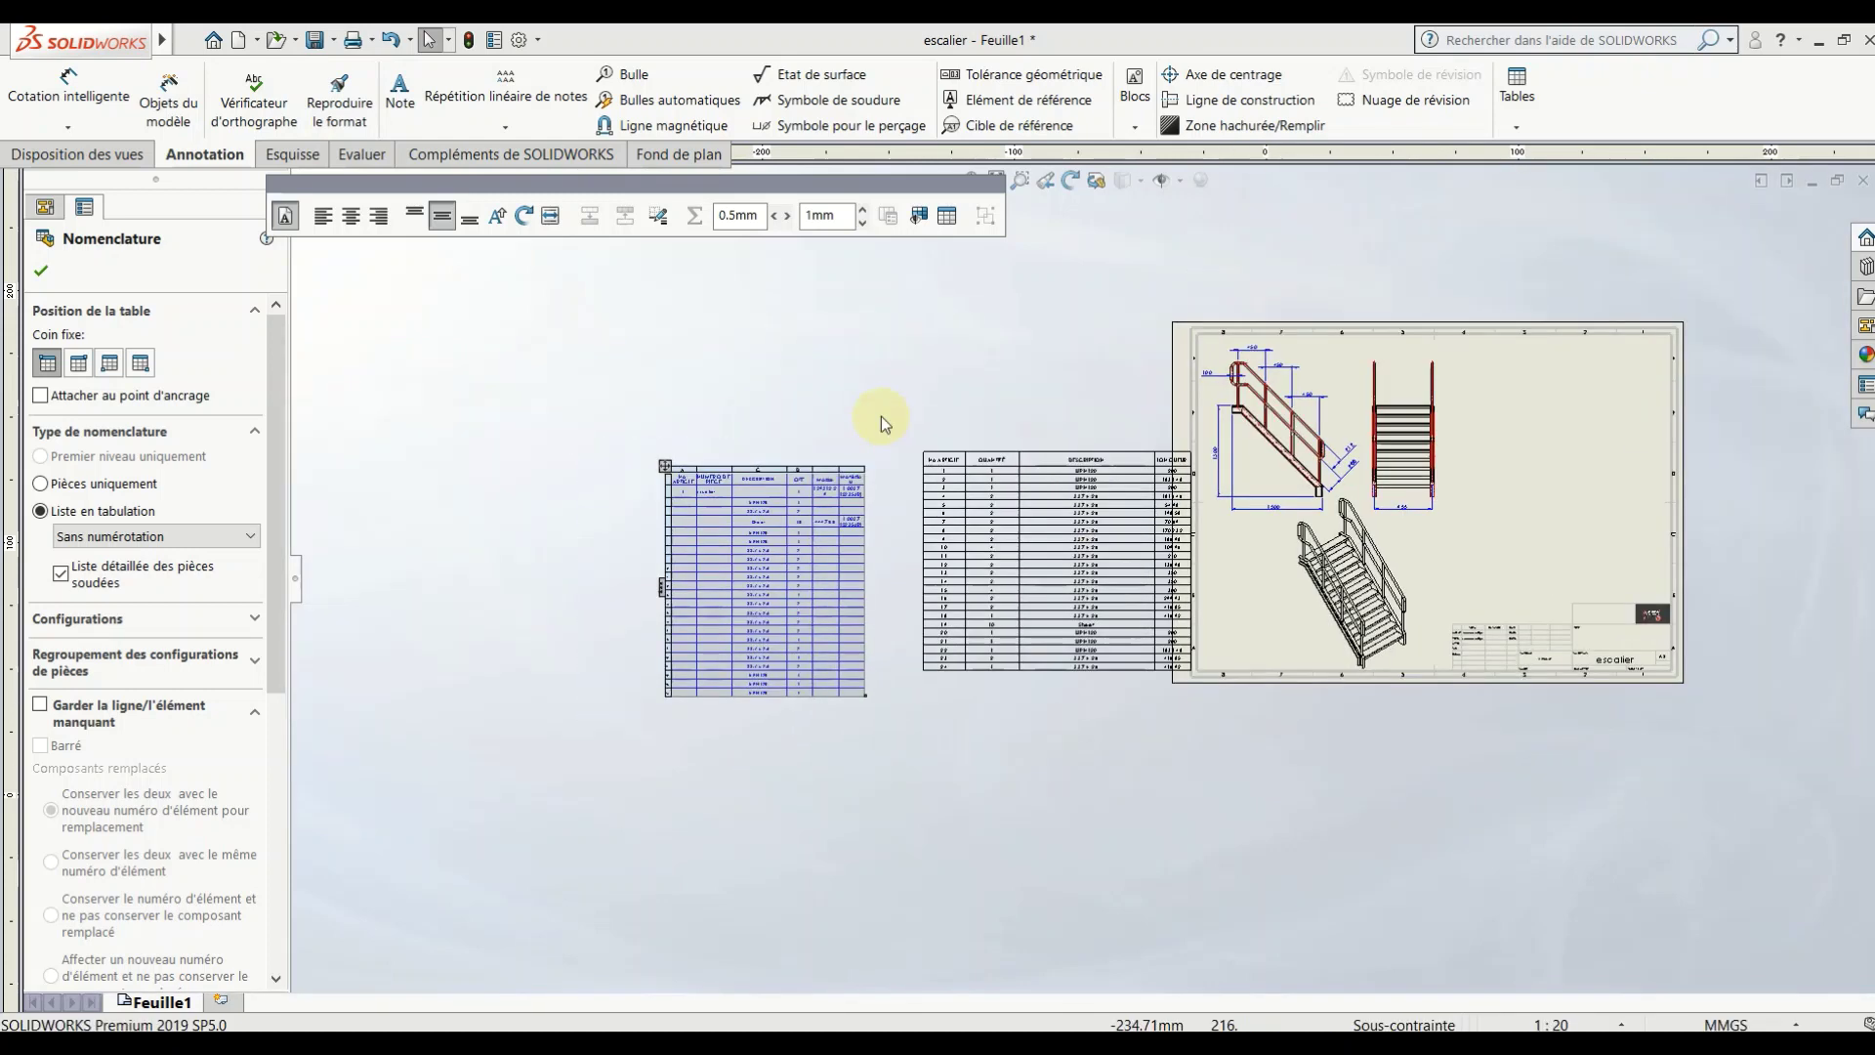
{"action": "left_click_drag", "start_coordinate": [918, 447], "coordinate": [1435, 359]}
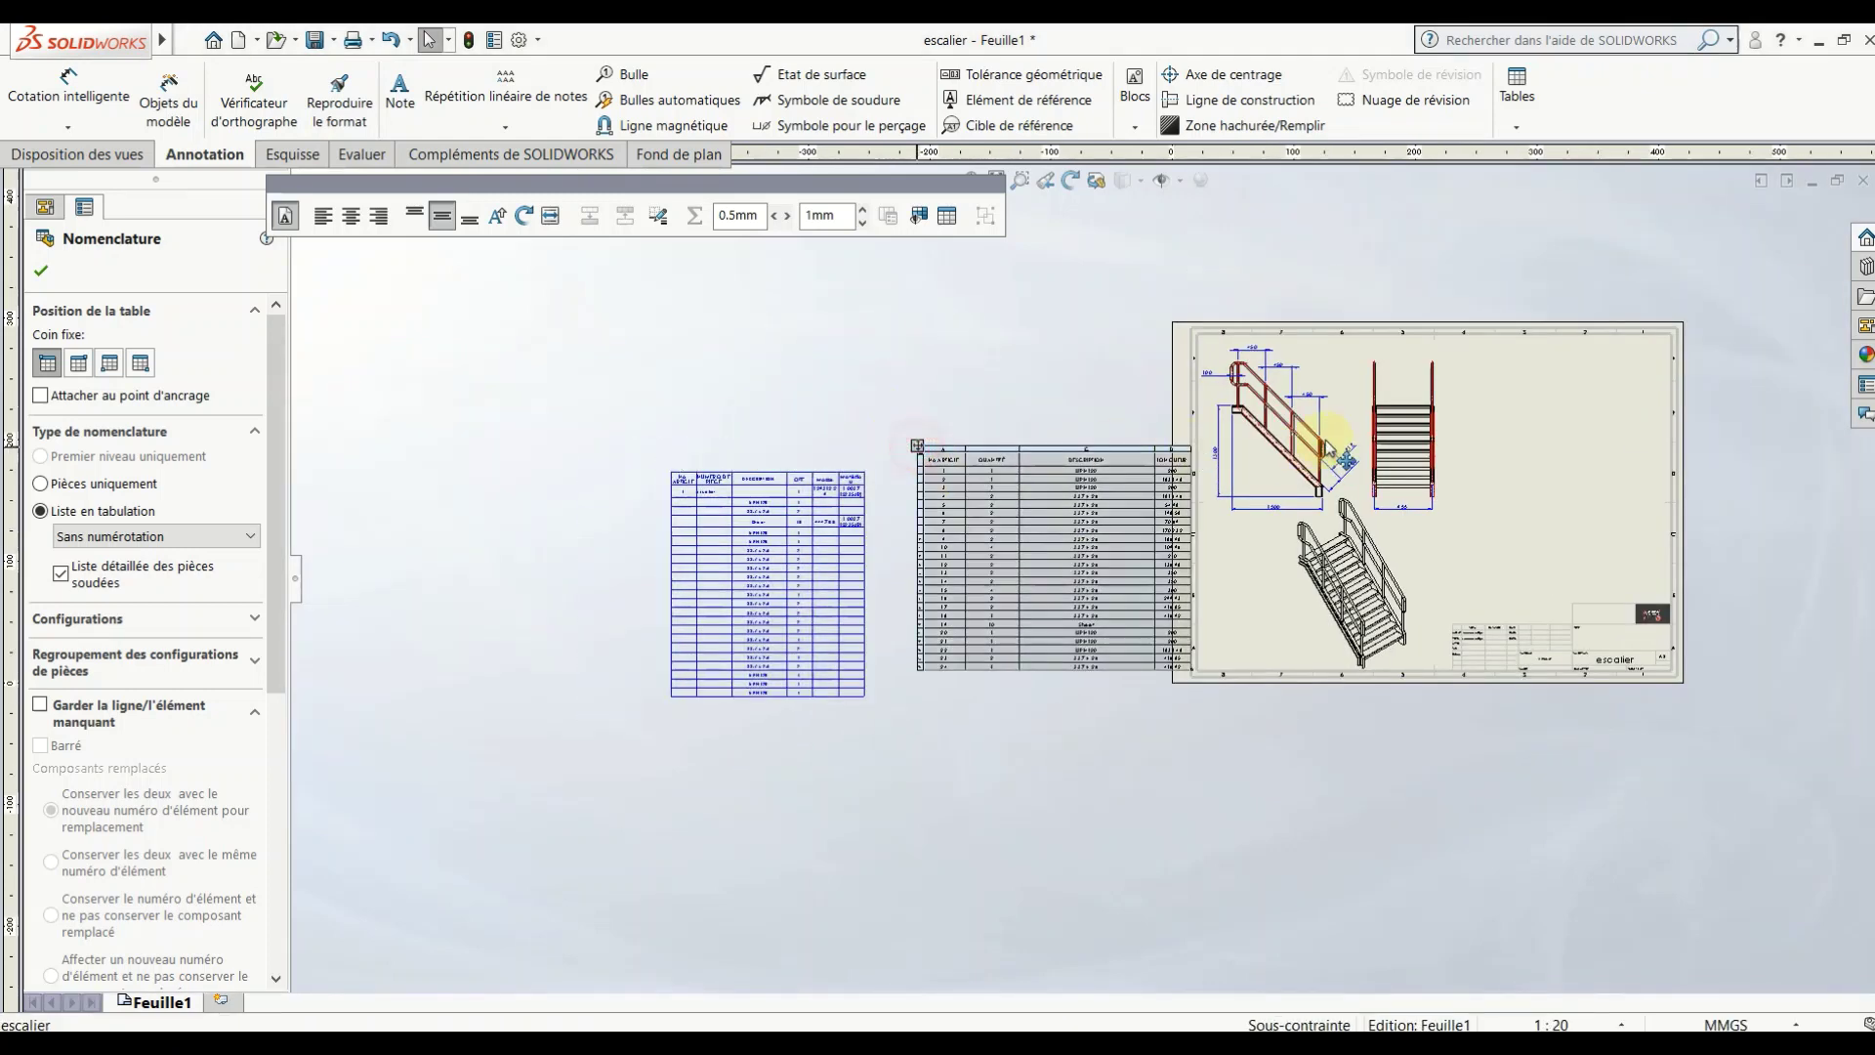
{"action": "left_click", "coordinate": [1453, 363]}
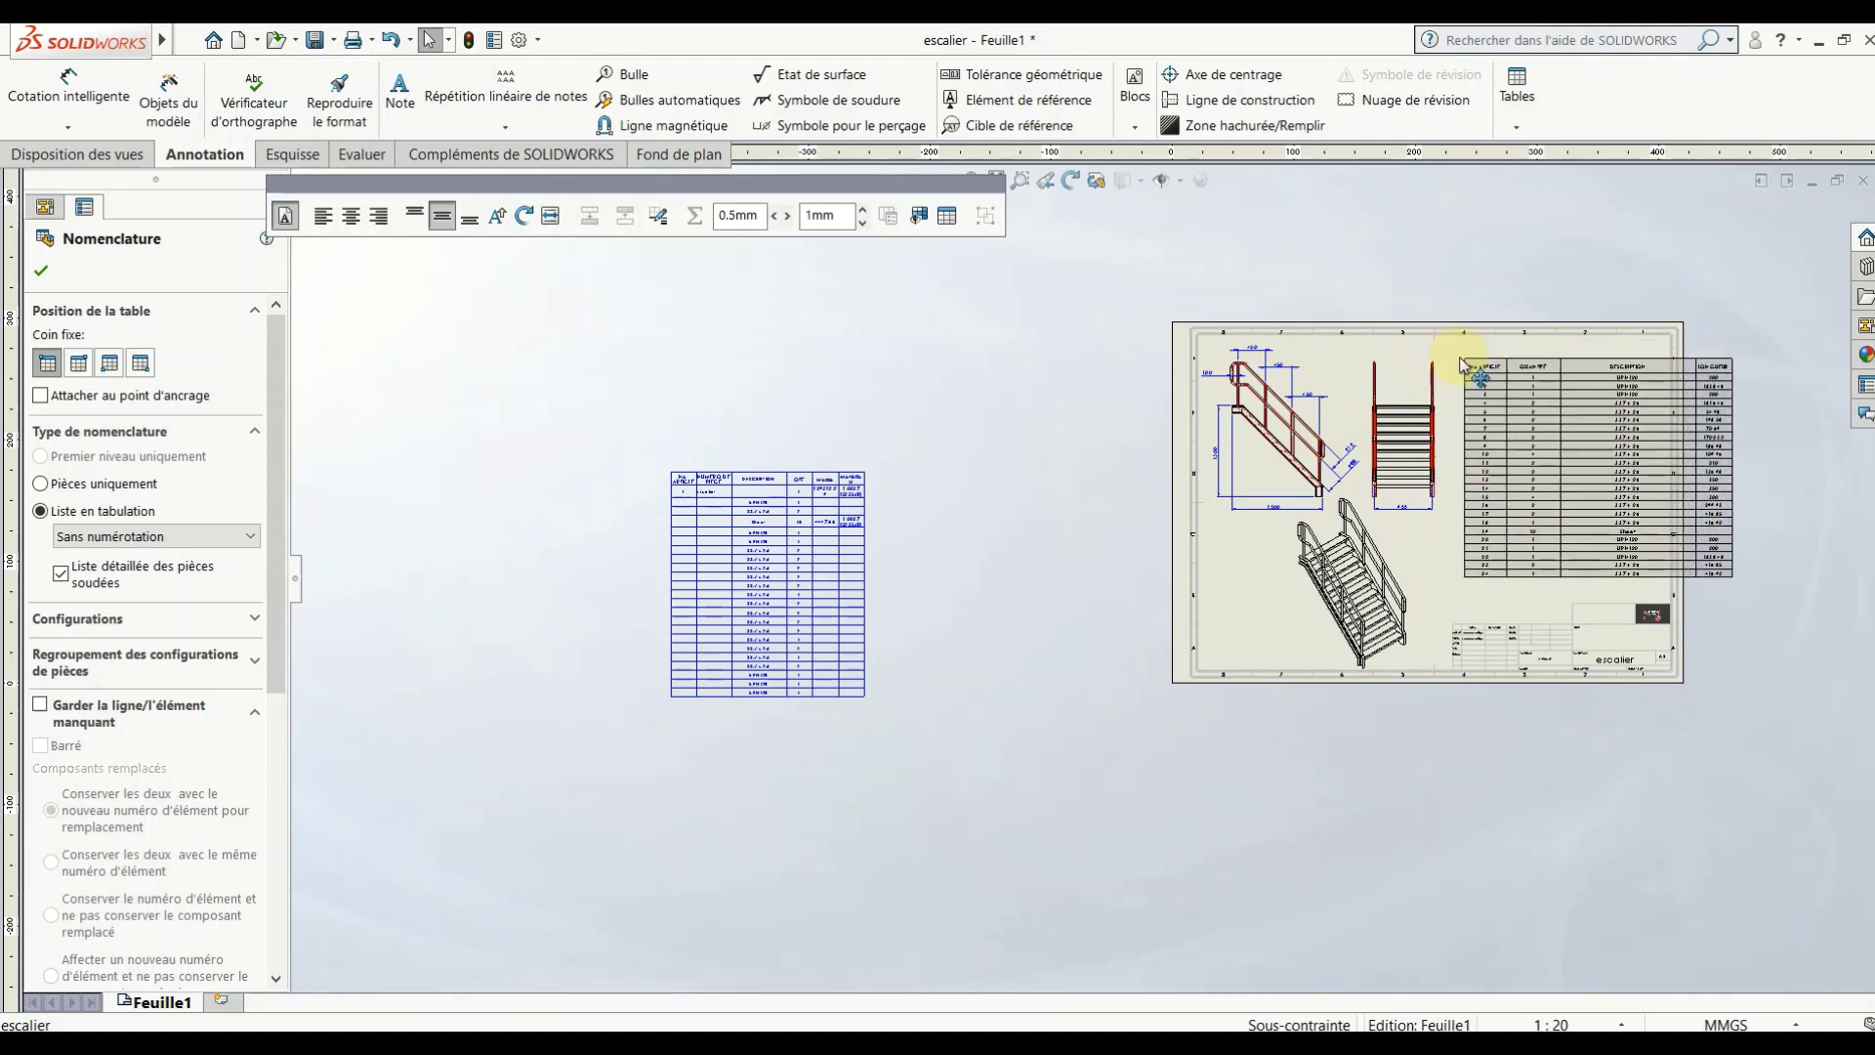
Step: Narrow the DESCRIPTION and QUANTITÉ columns of the cut list
{"action": "scroll", "coordinate": [1649, 381], "scroll_direction": "down", "scroll_amount": 3}
{"action": "scroll", "coordinate": [1645, 375], "scroll_direction": "down", "scroll_amount": 1}
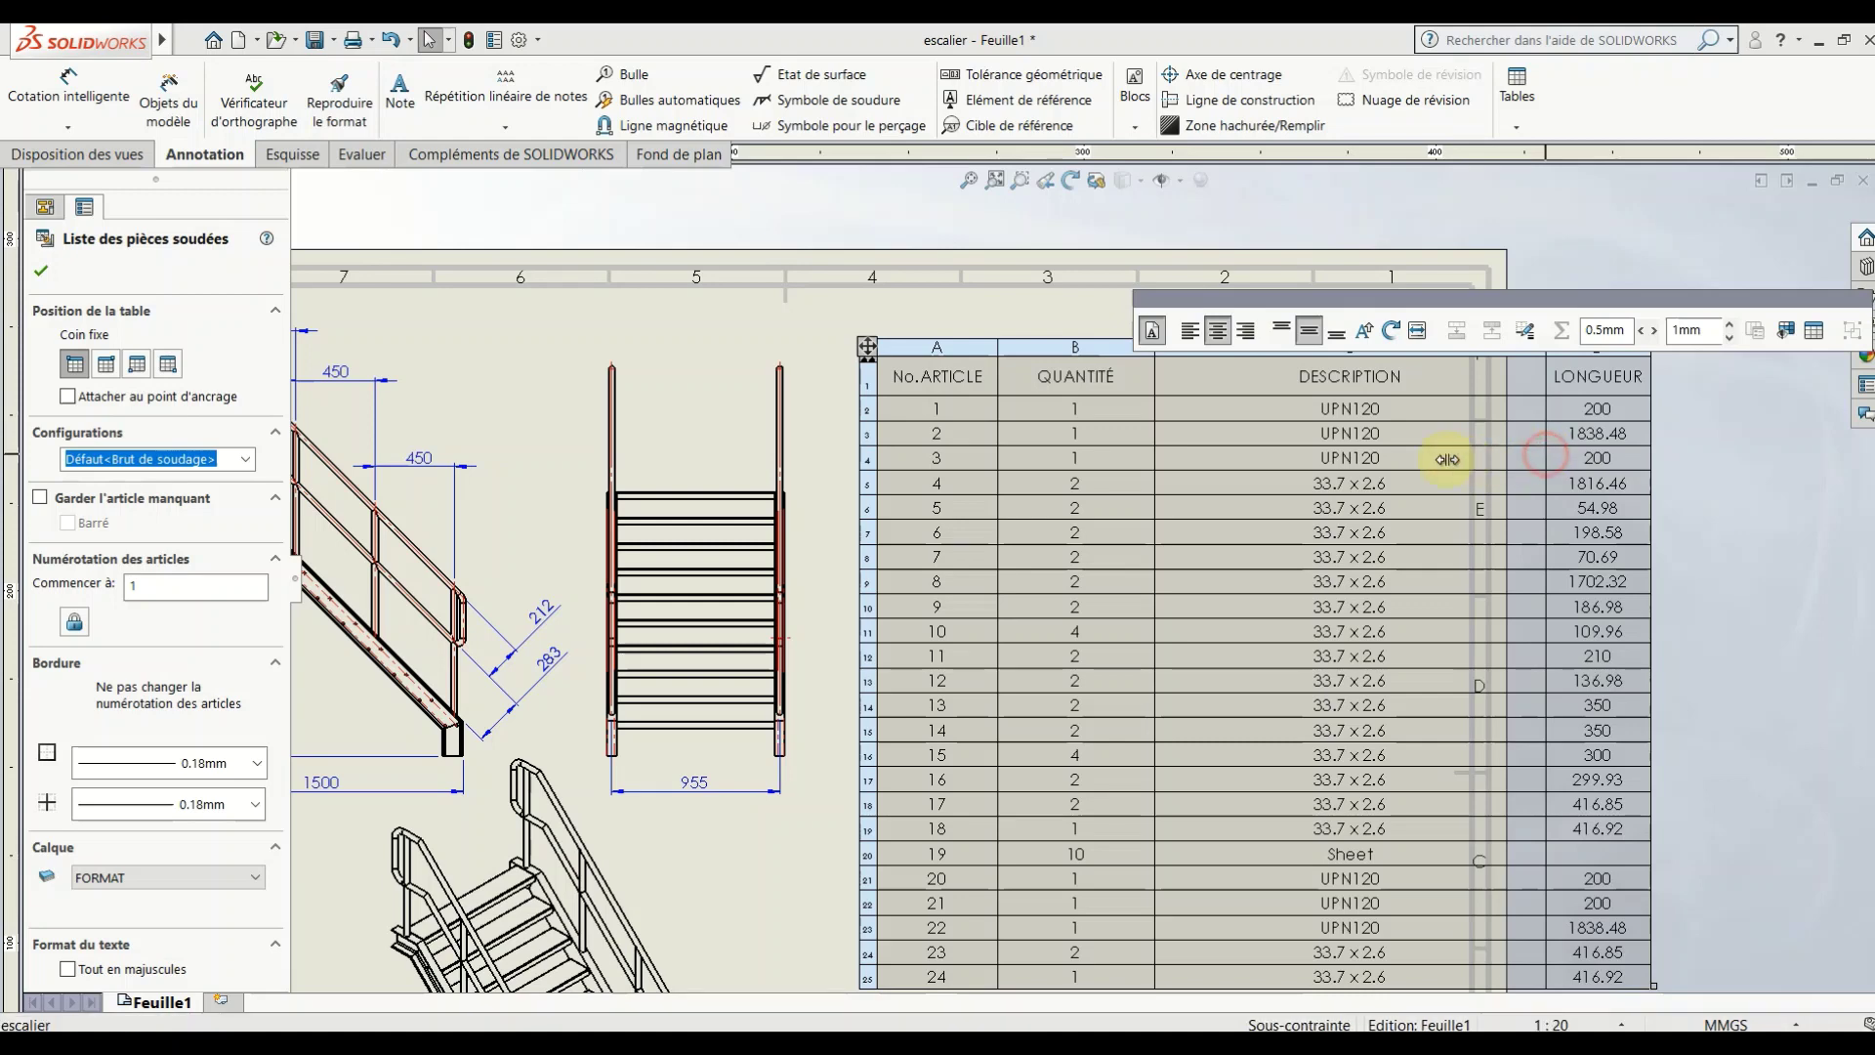
{"action": "left_click_drag", "start_coordinate": [1547, 455], "coordinate": [1295, 459]}
{"action": "left_click", "coordinate": [1169, 468]}
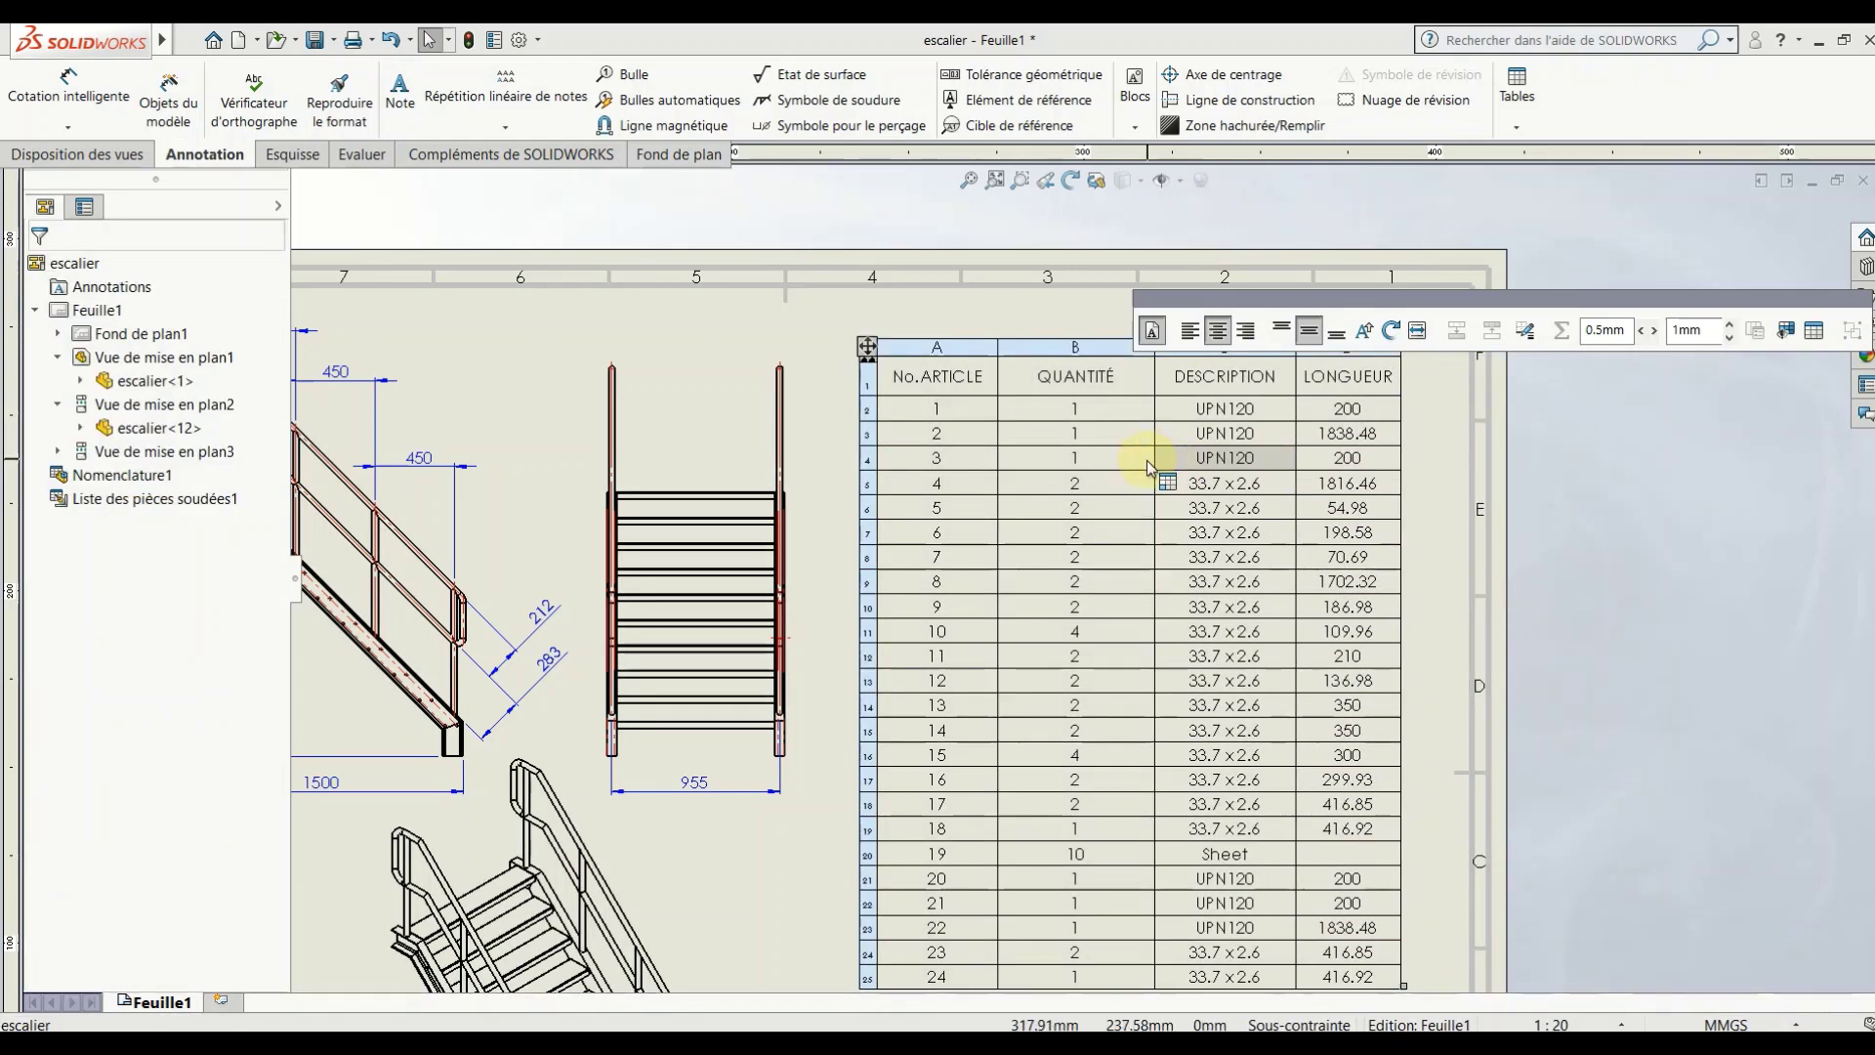
{"action": "left_click_drag", "start_coordinate": [1154, 463], "coordinate": [1101, 463]}
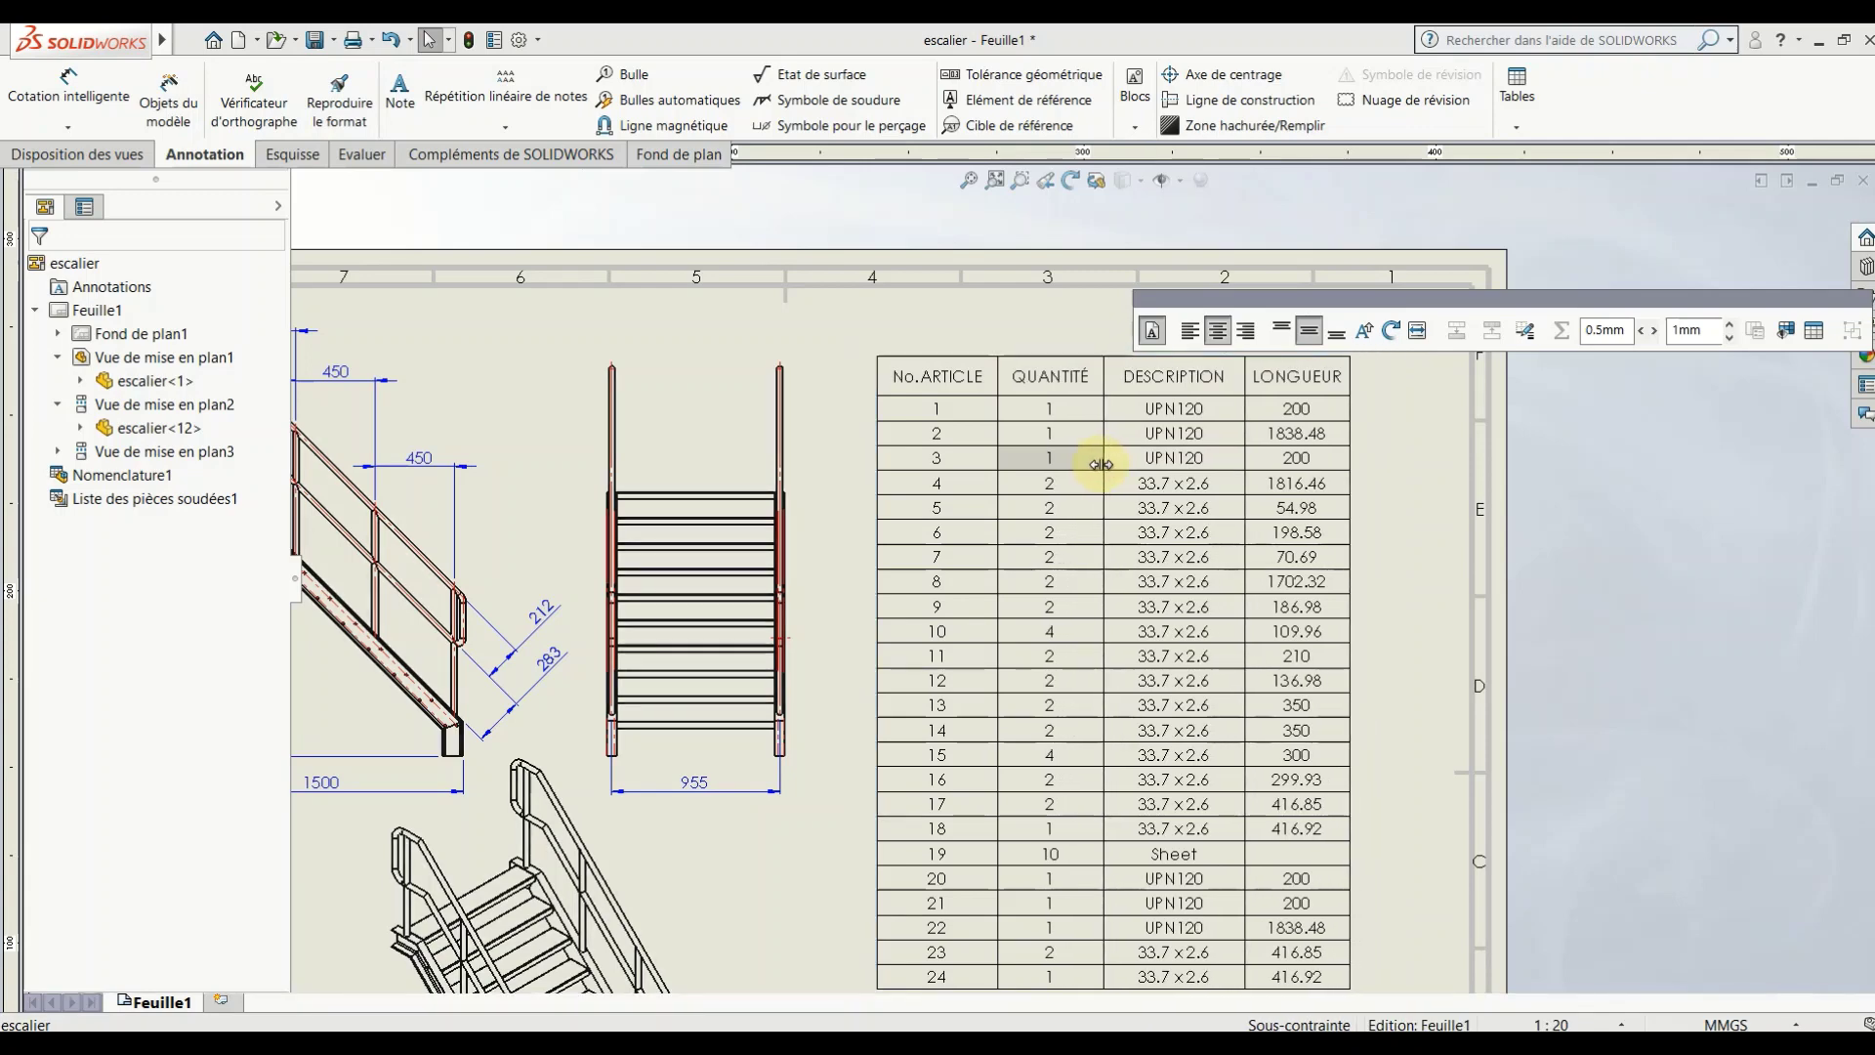
{"action": "left_click", "coordinate": [1426, 407]}
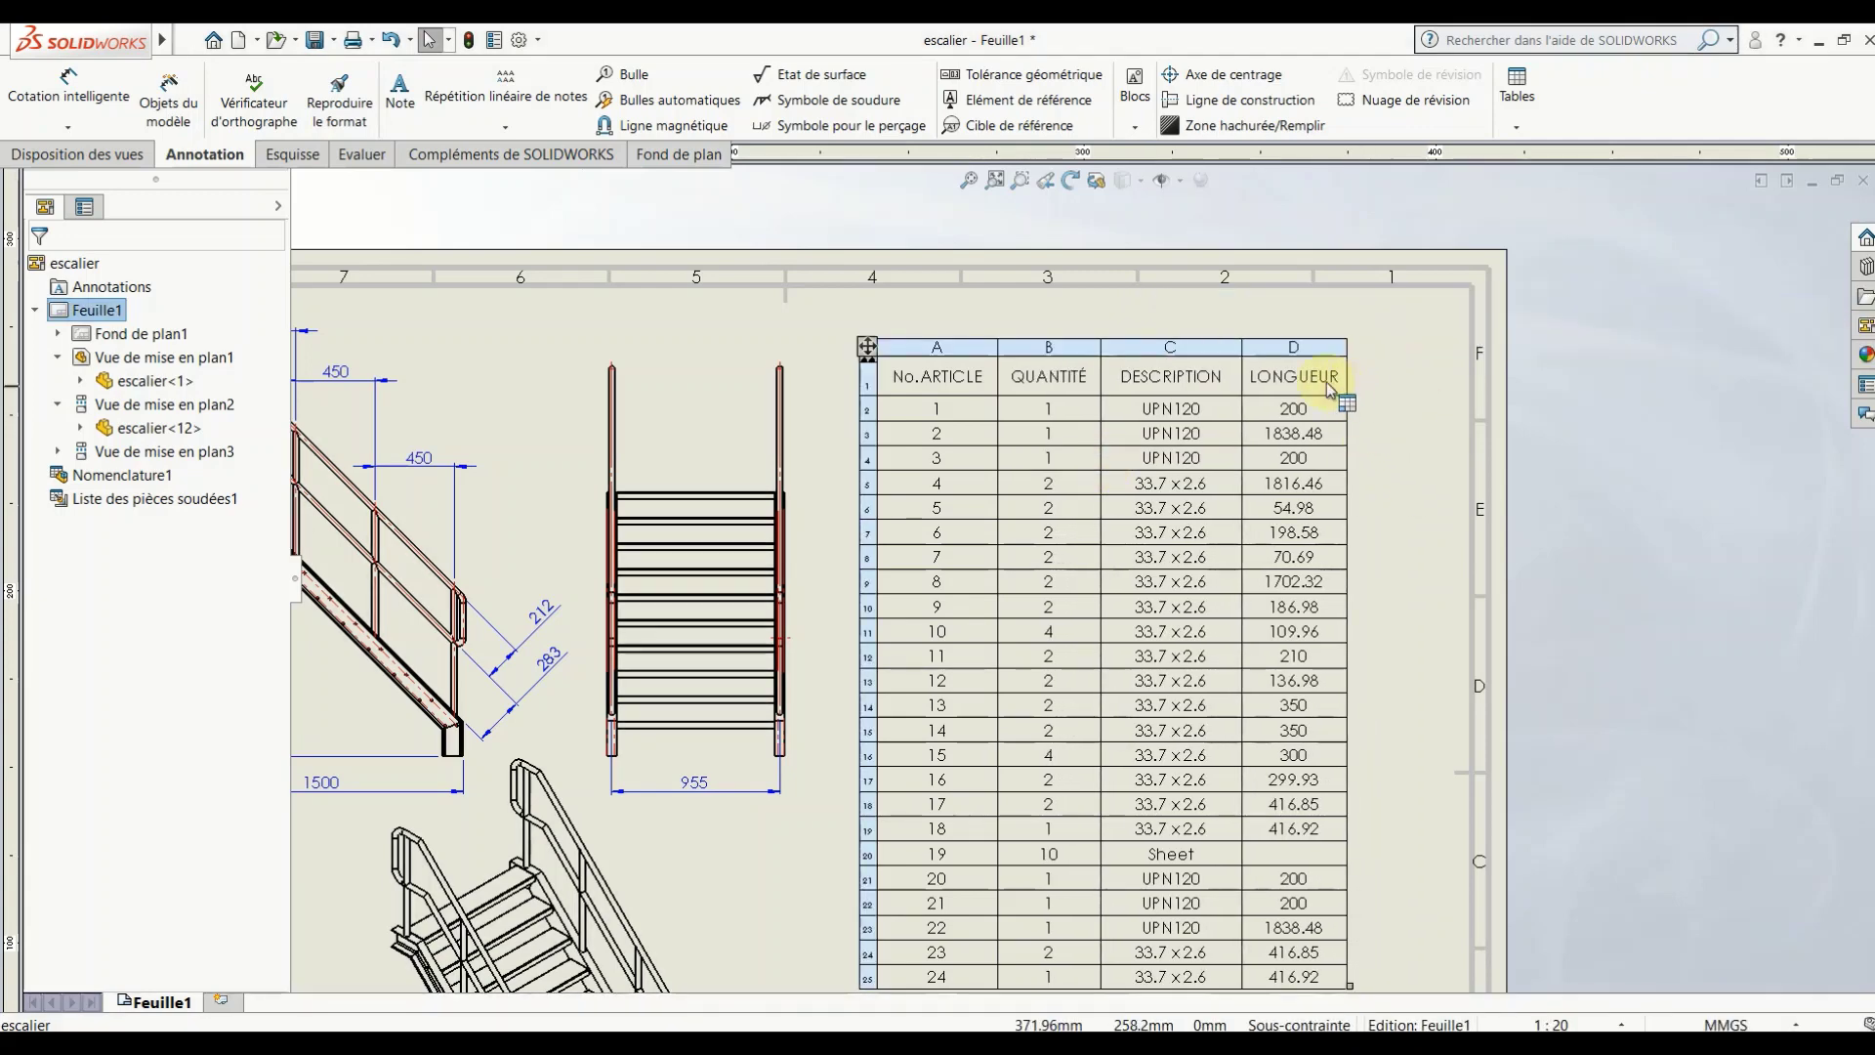
Step: Add a column right of LONGUEUR and edit its header, then remove it again
{"action": "right_click", "coordinate": [1320, 383]}
{"action": "mouse_move", "coordinate": [1375, 500]}
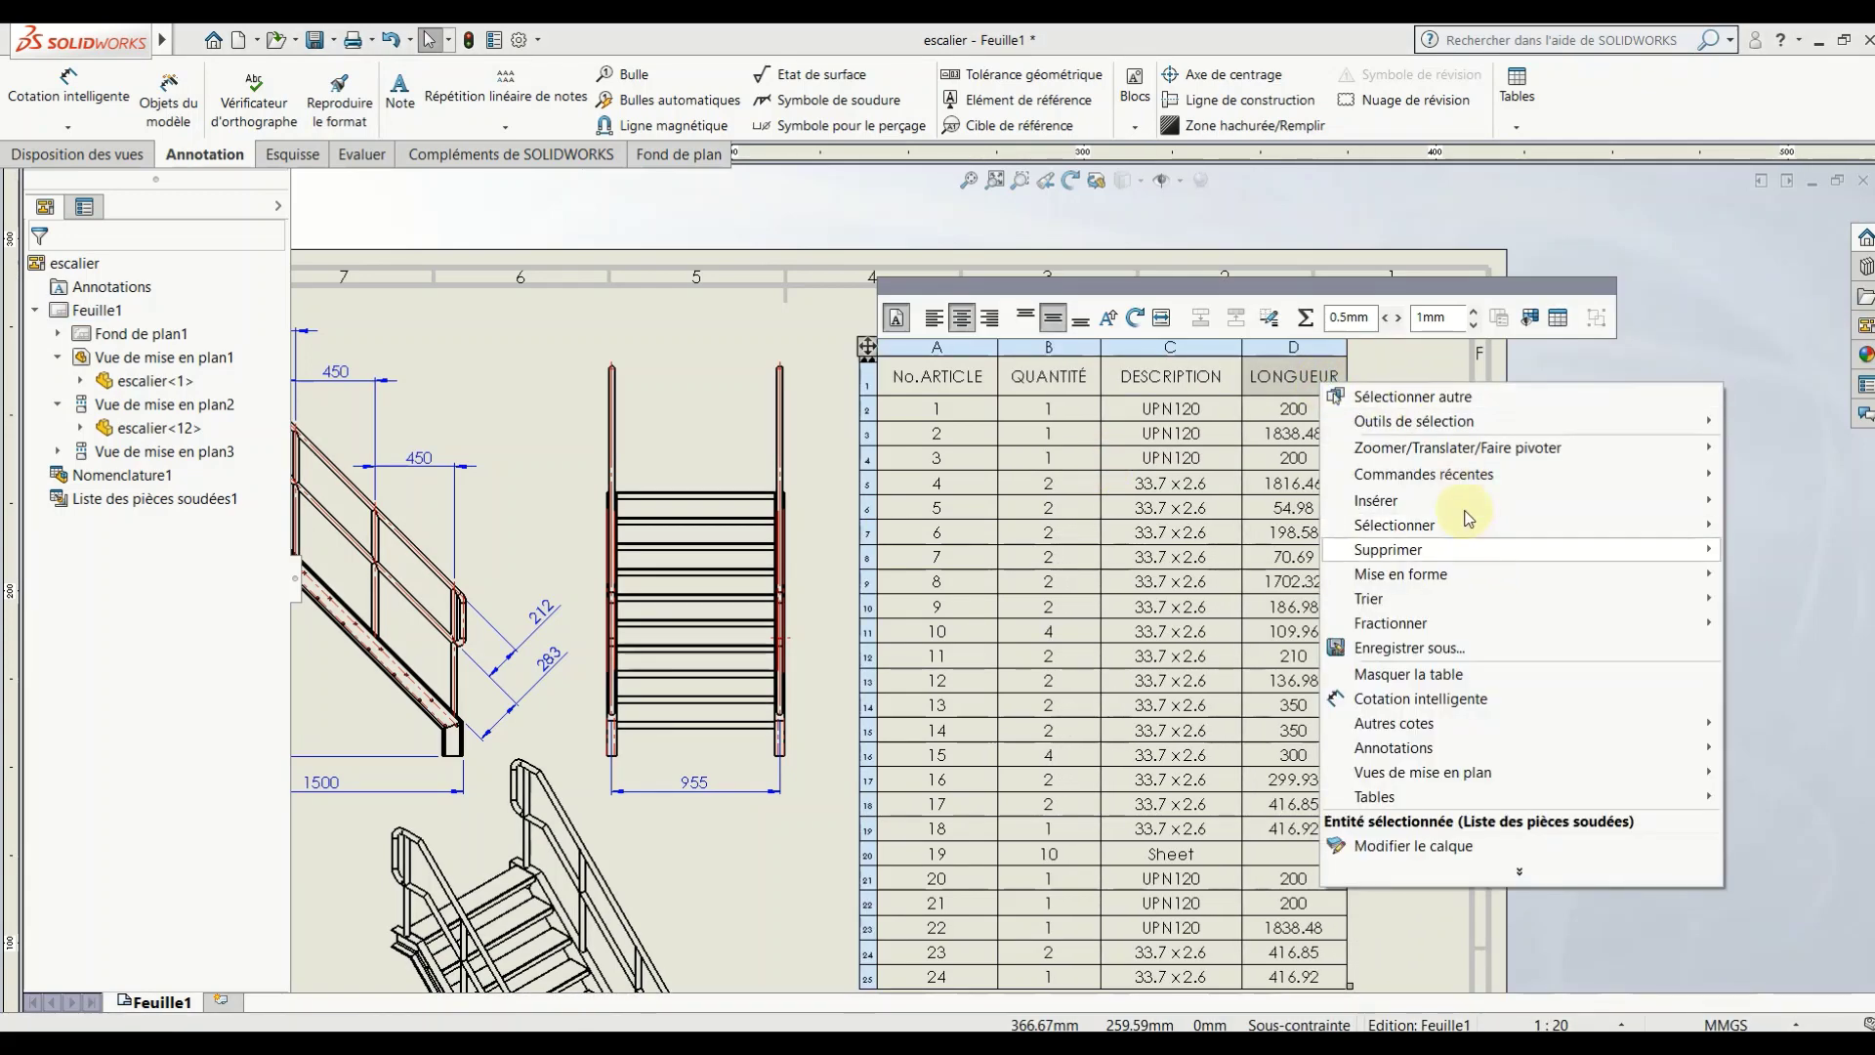
{"action": "left_click", "coordinate": [1271, 513]}
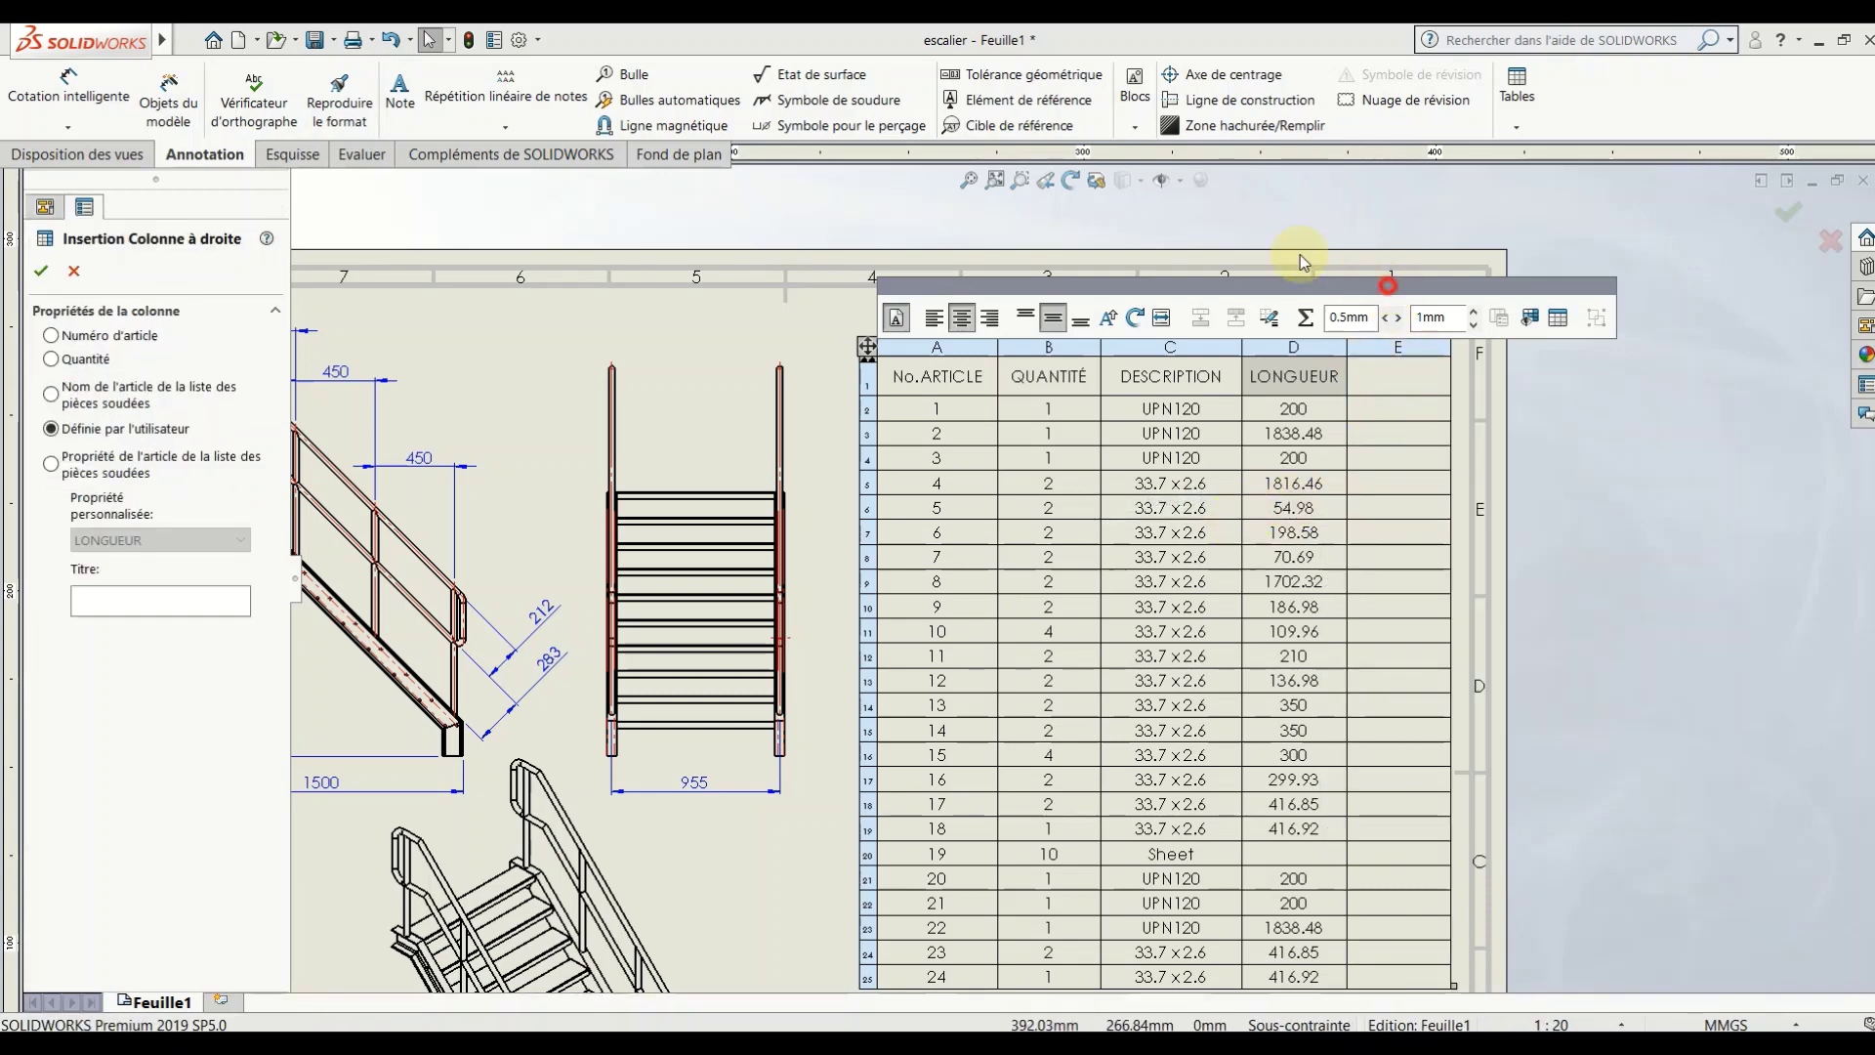
{"action": "double_click", "coordinate": [1395, 381]}
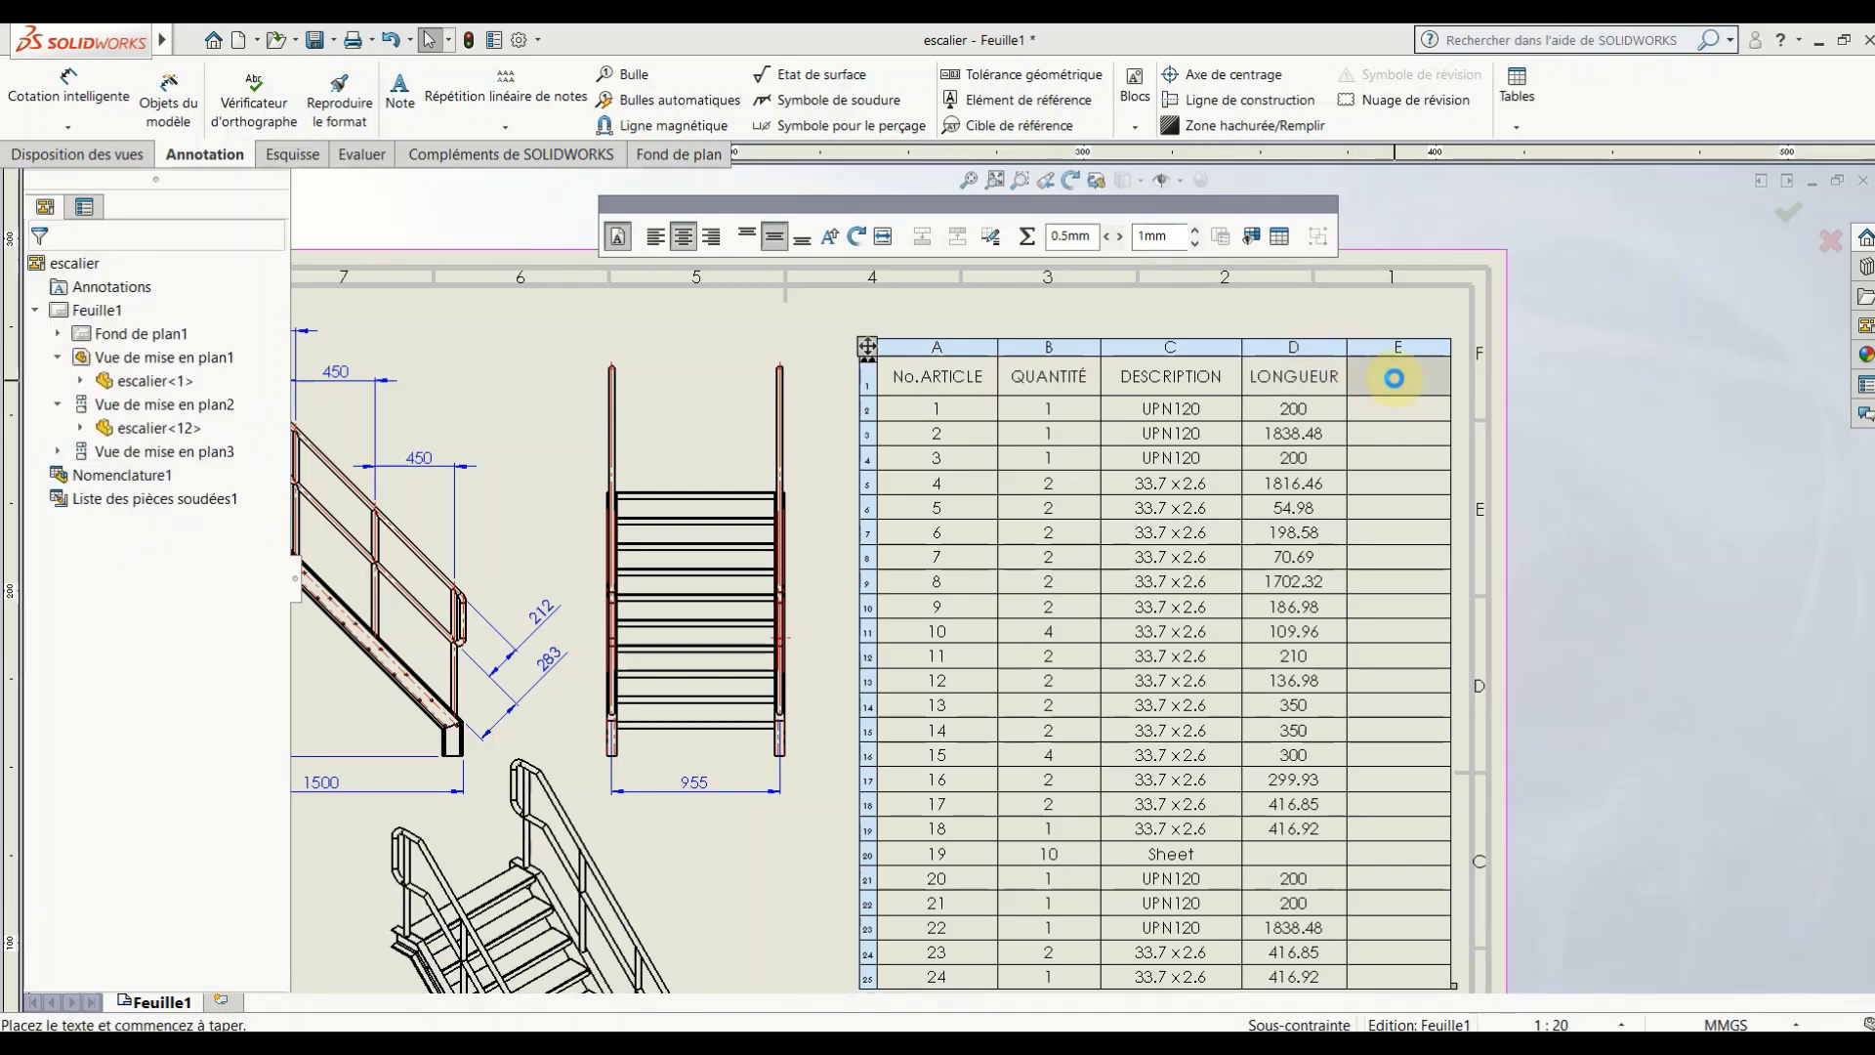
{"action": "left_click", "coordinate": [1590, 377]}
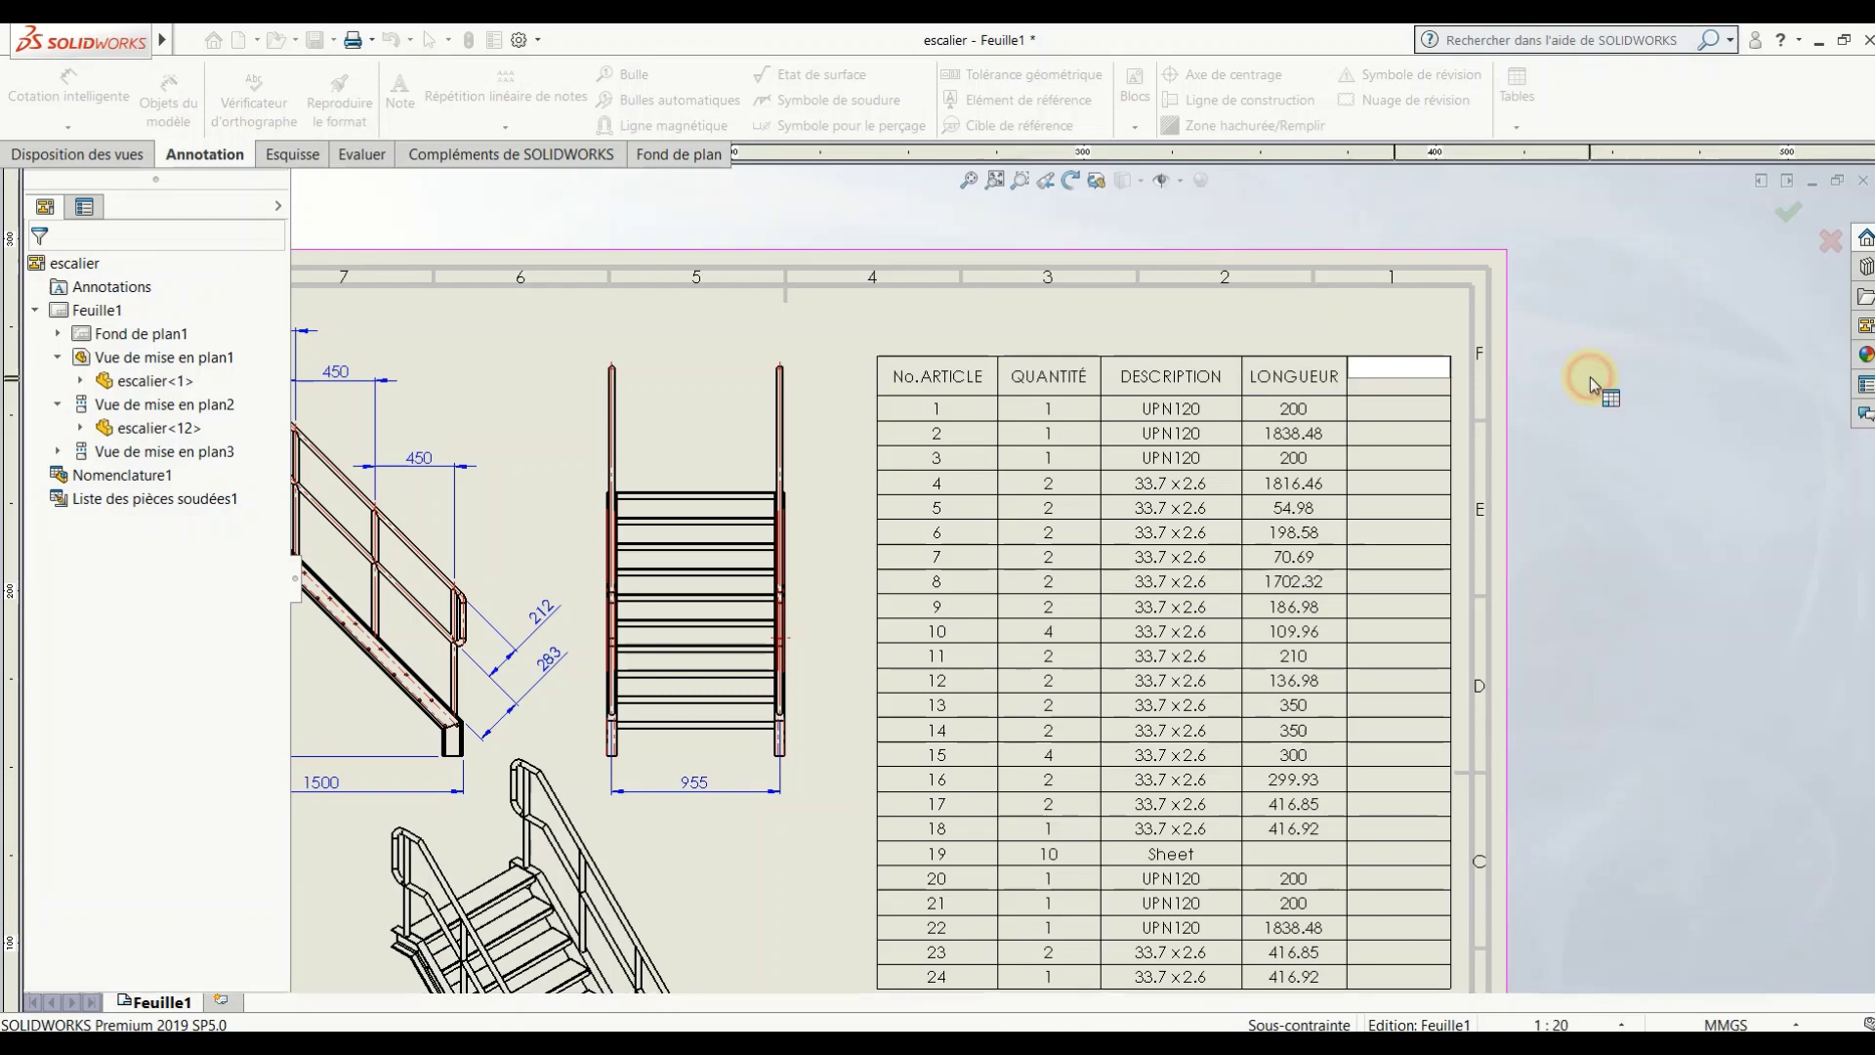
{"action": "scroll", "coordinate": [1524, 405], "scroll_direction": "up", "scroll_amount": 1}
{"action": "scroll", "coordinate": [1362, 547], "scroll_direction": "up", "scroll_amount": 3}
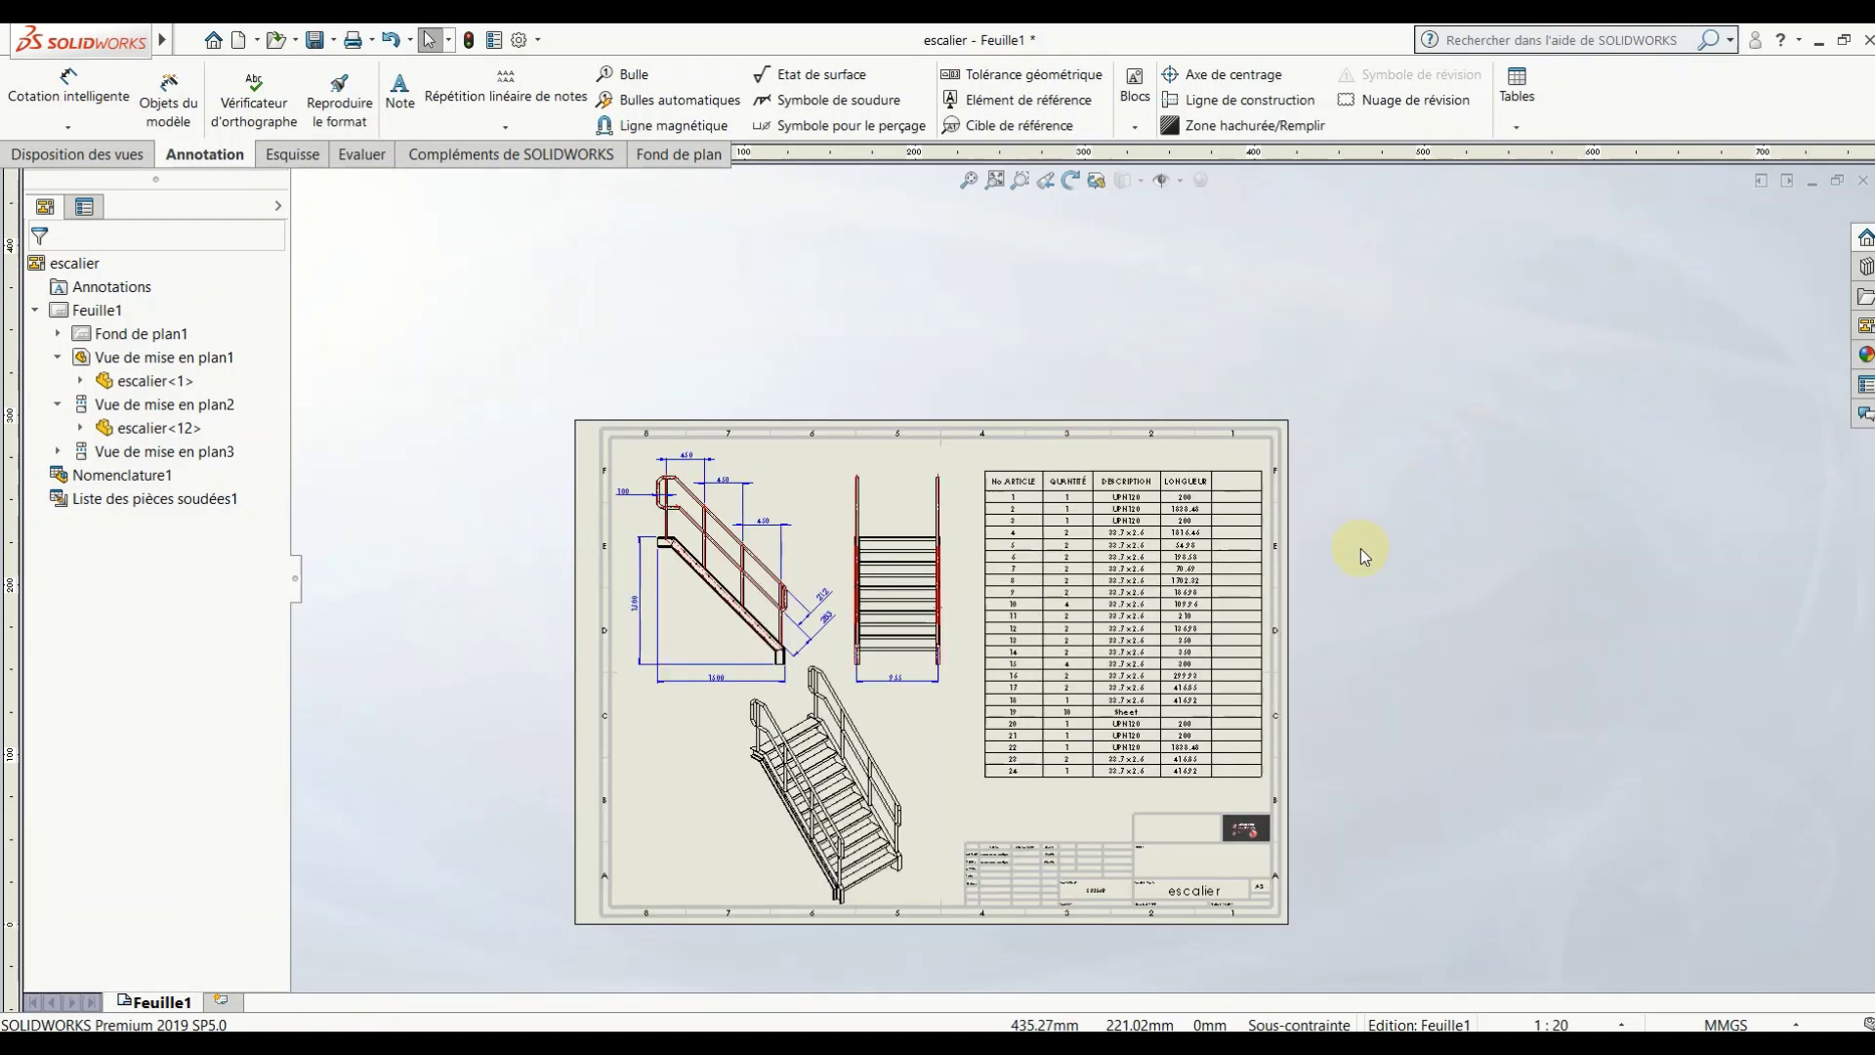
{"action": "left_click", "coordinate": [793, 347]}
{"action": "left_click", "coordinate": [390, 41]}
Step: Insert a column right of LONGUEUR filled from the Masse cut-list item property
{"action": "left_click", "coordinate": [1187, 501]}
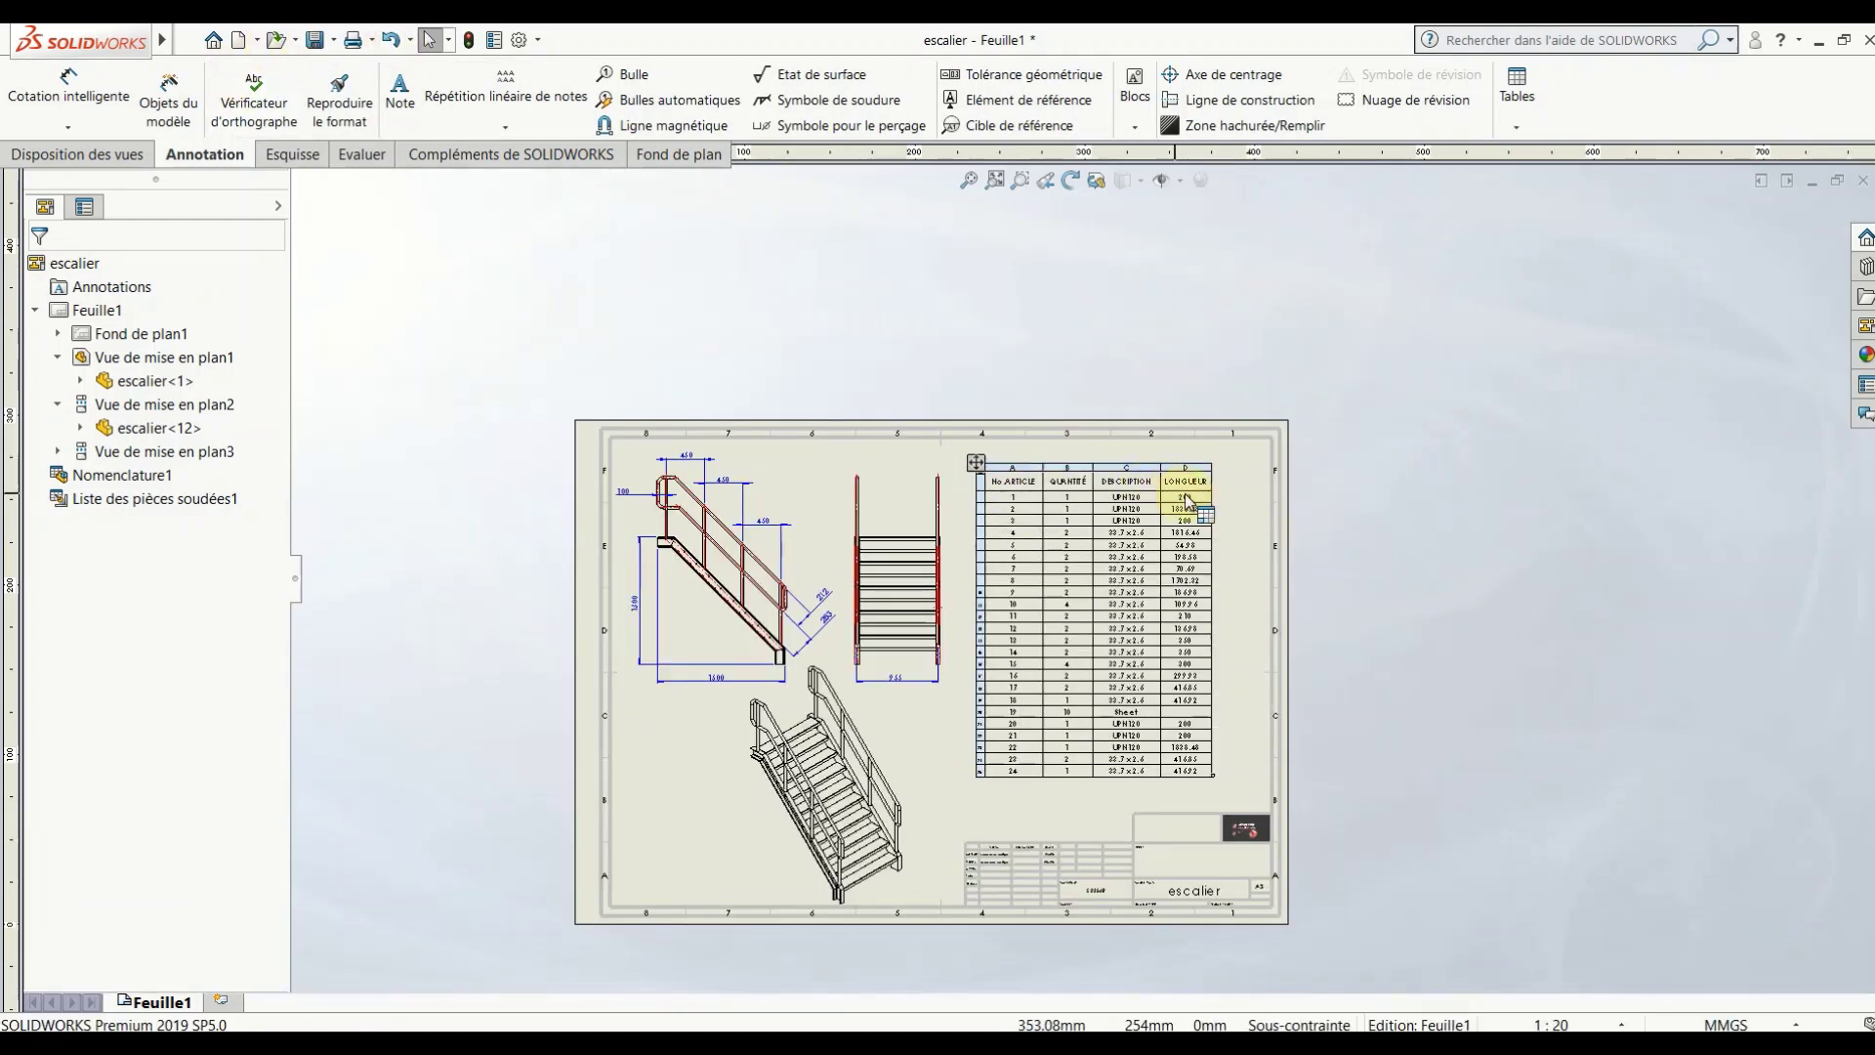
{"action": "right_click", "coordinate": [1192, 498]}
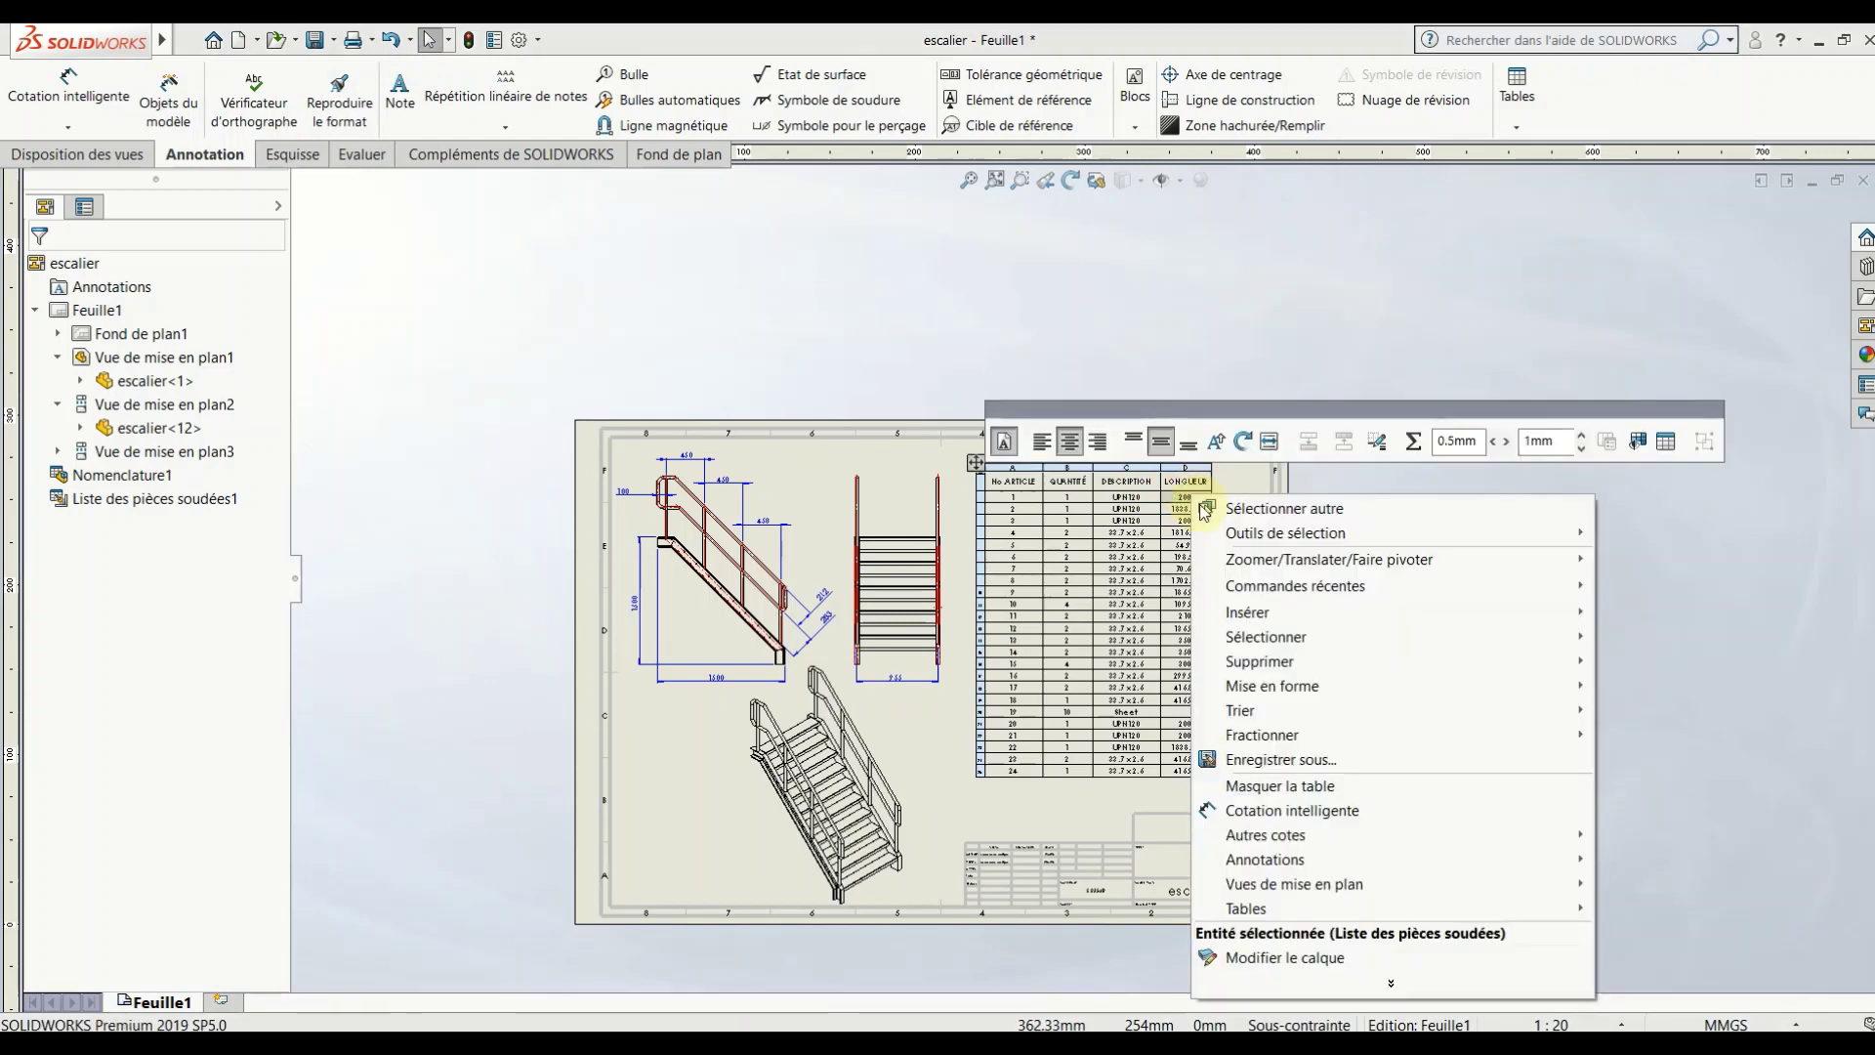
{"action": "mouse_move", "coordinate": [1569, 612]}
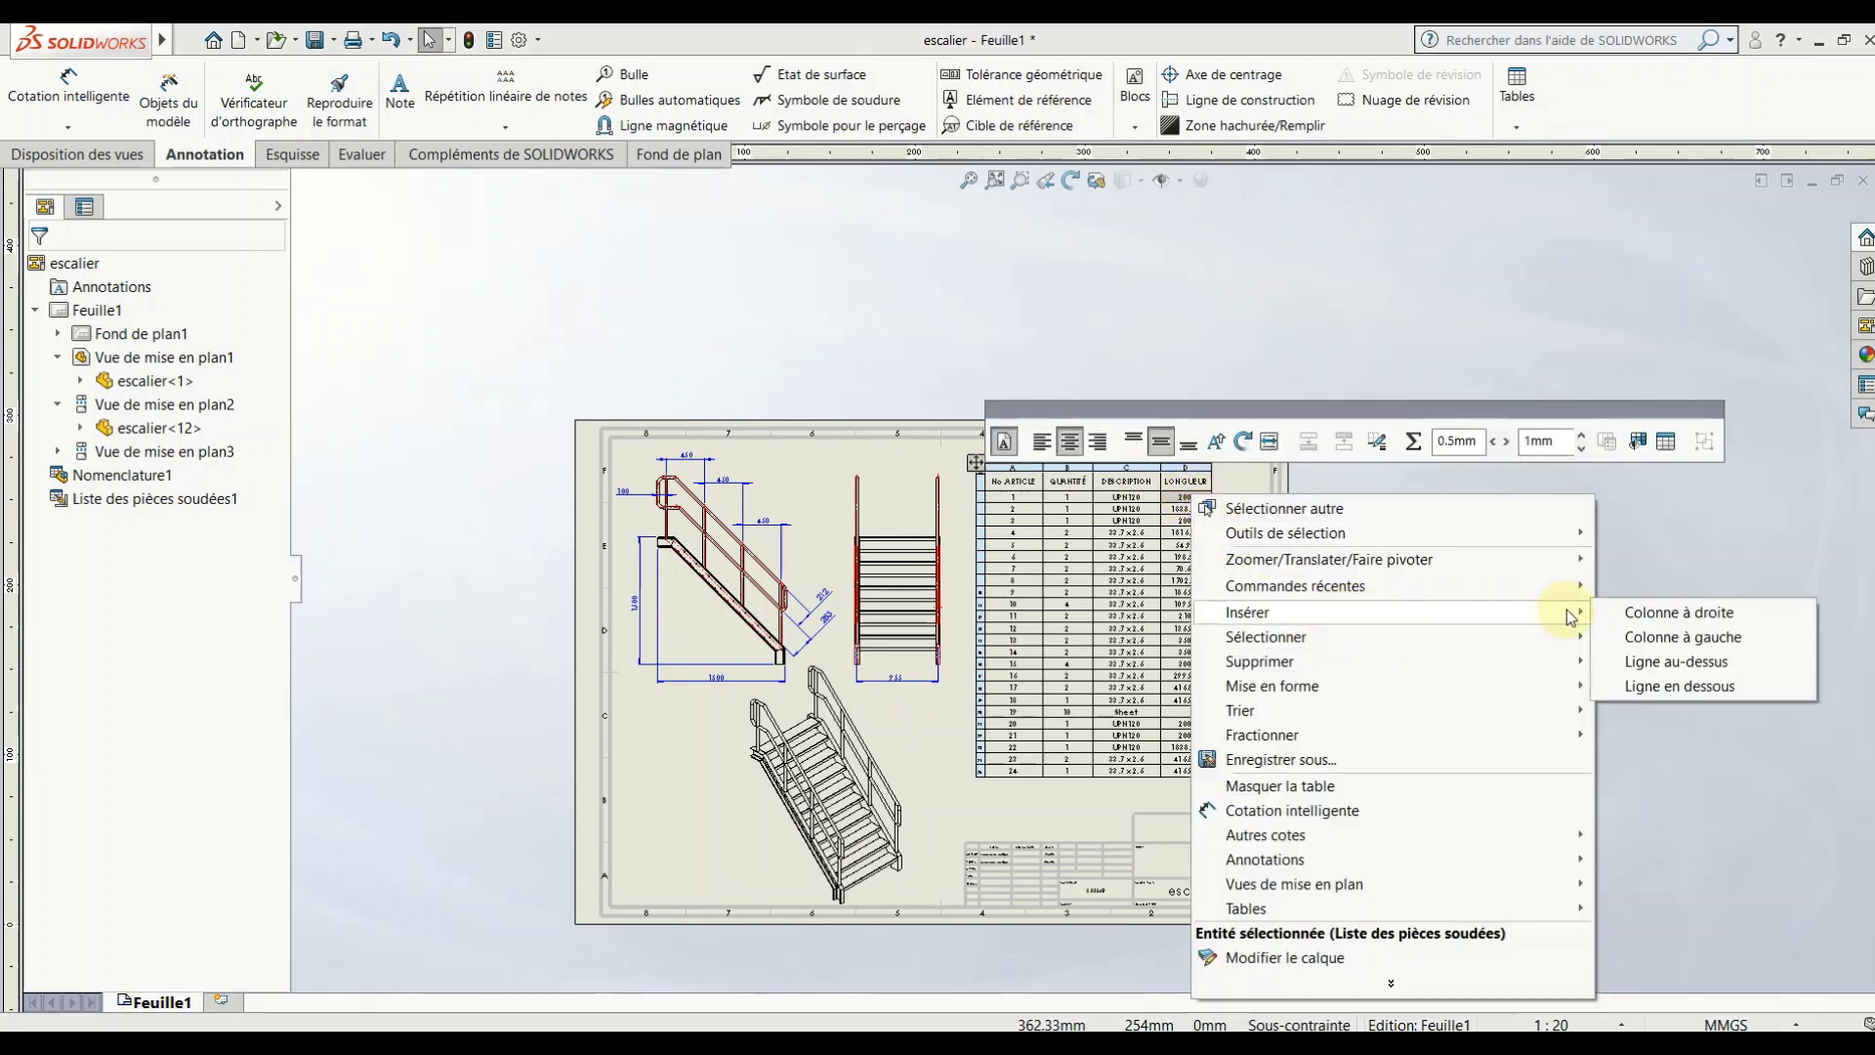
{"action": "left_click", "coordinate": [1660, 612]}
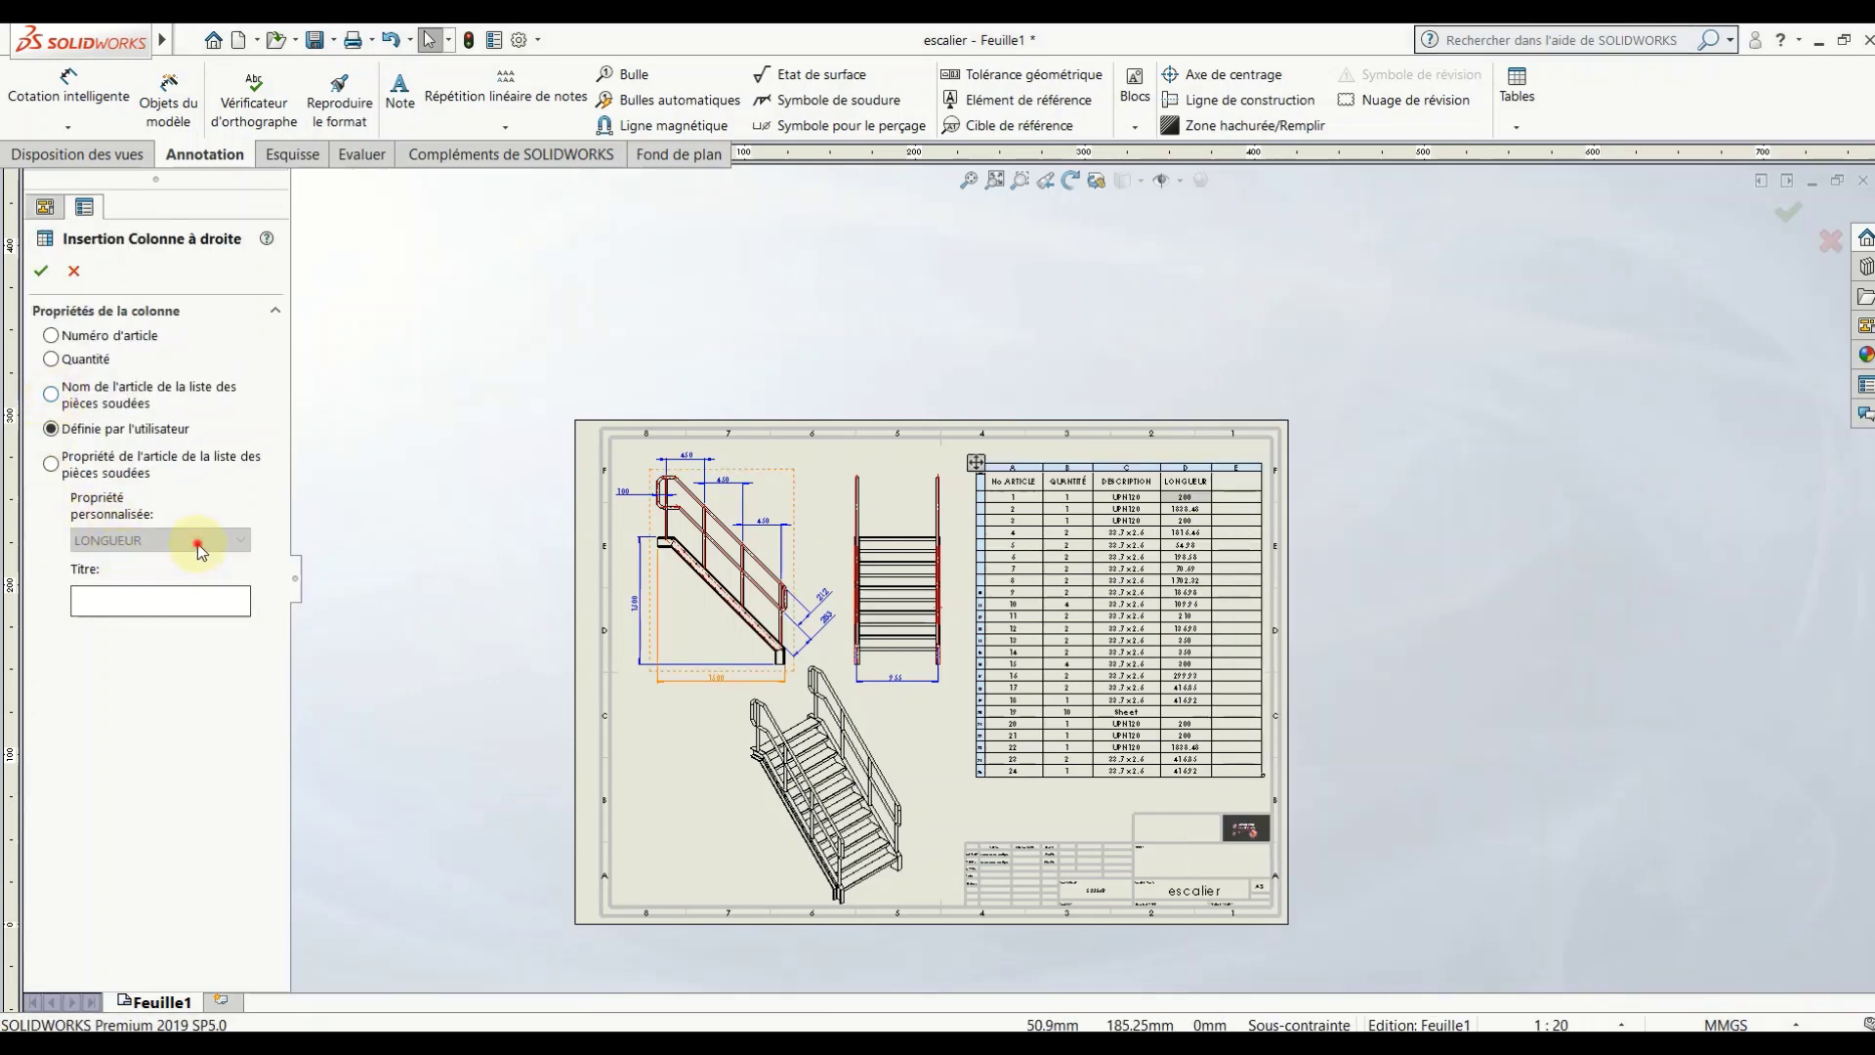
{"action": "left_click", "coordinate": [51, 465]}
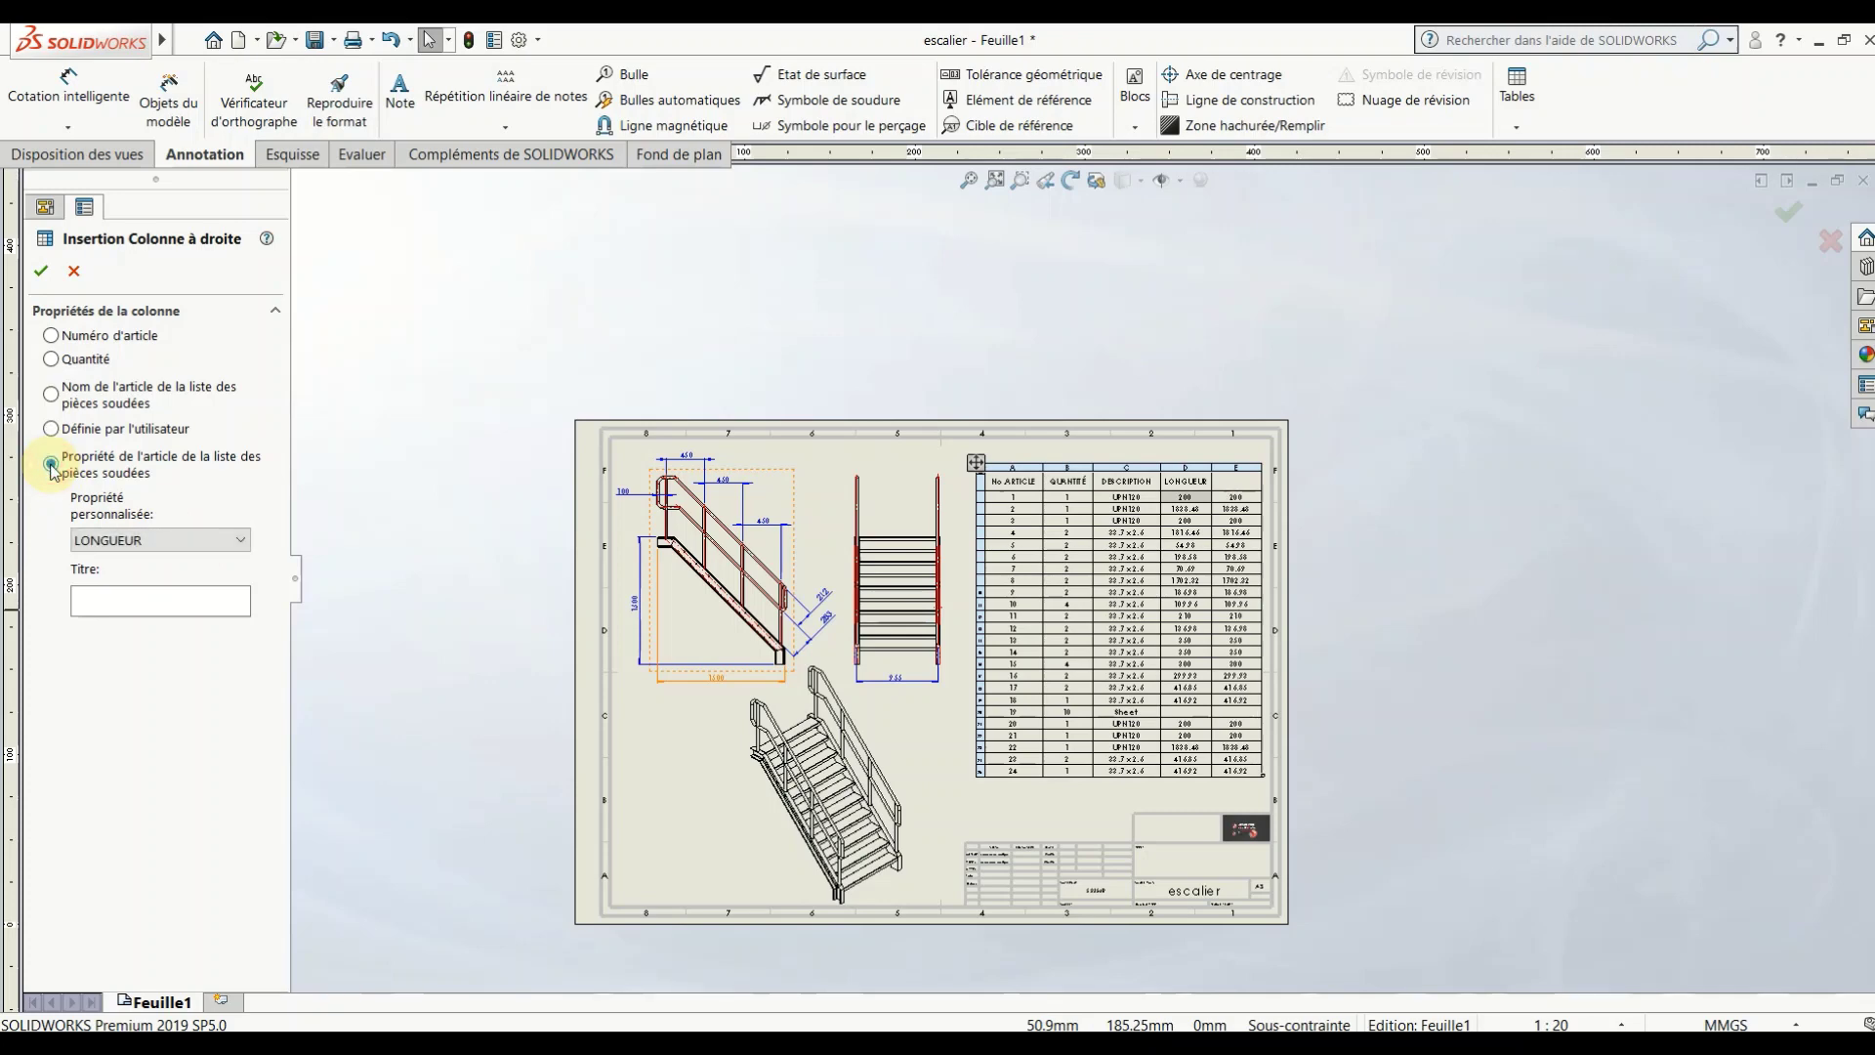
{"action": "left_click", "coordinate": [246, 545]}
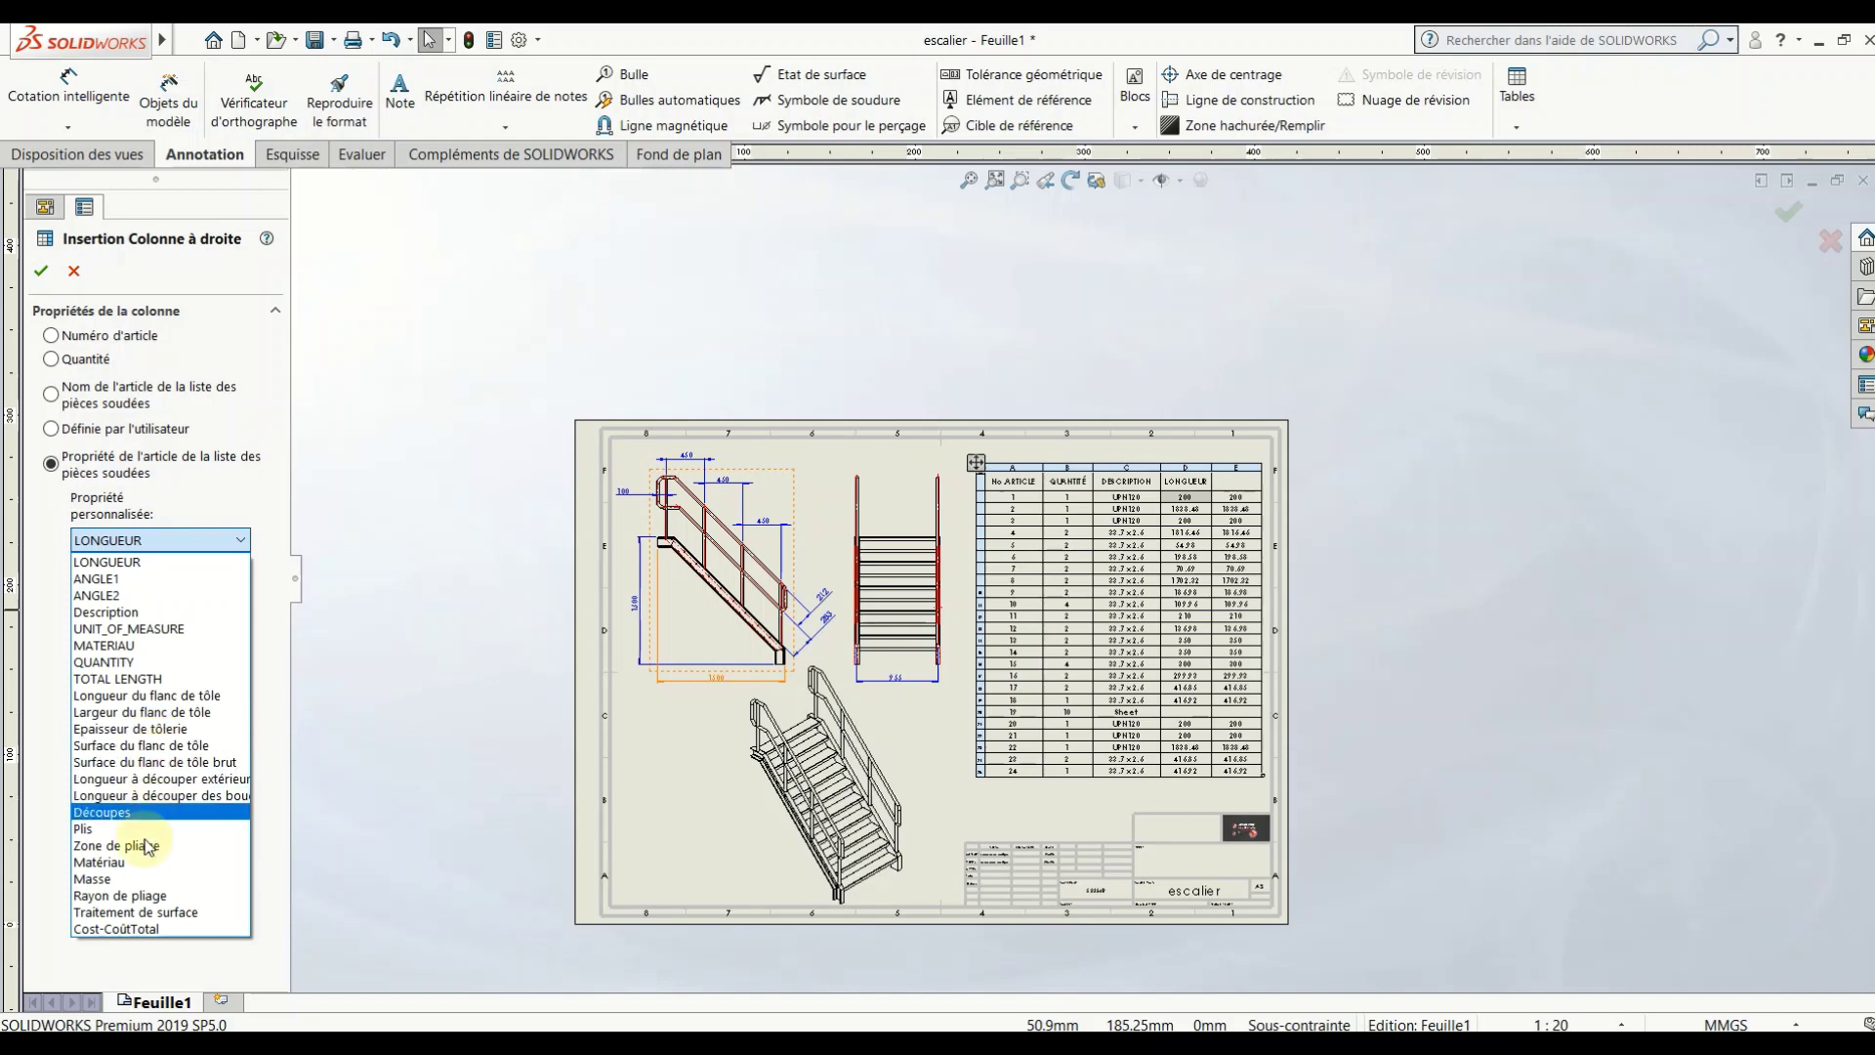
{"action": "left_click", "coordinate": [132, 877]}
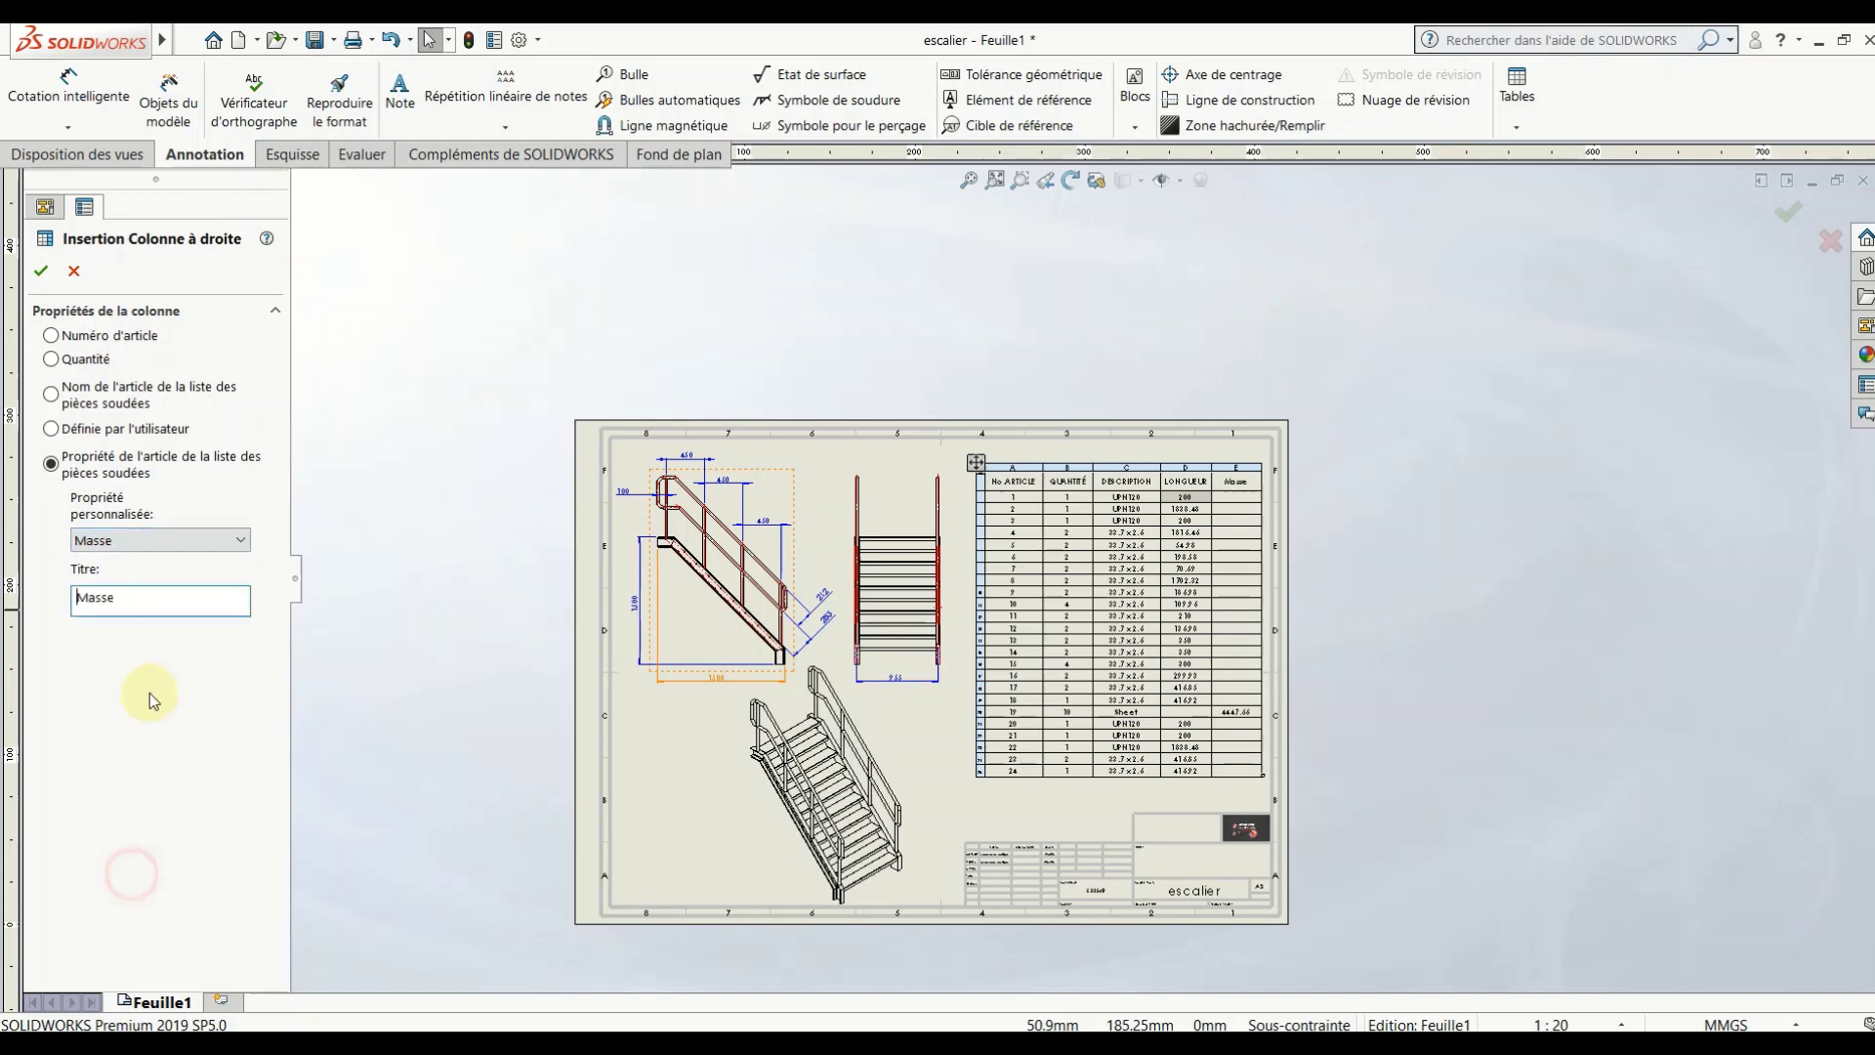
{"action": "left_click", "coordinate": [41, 276]}
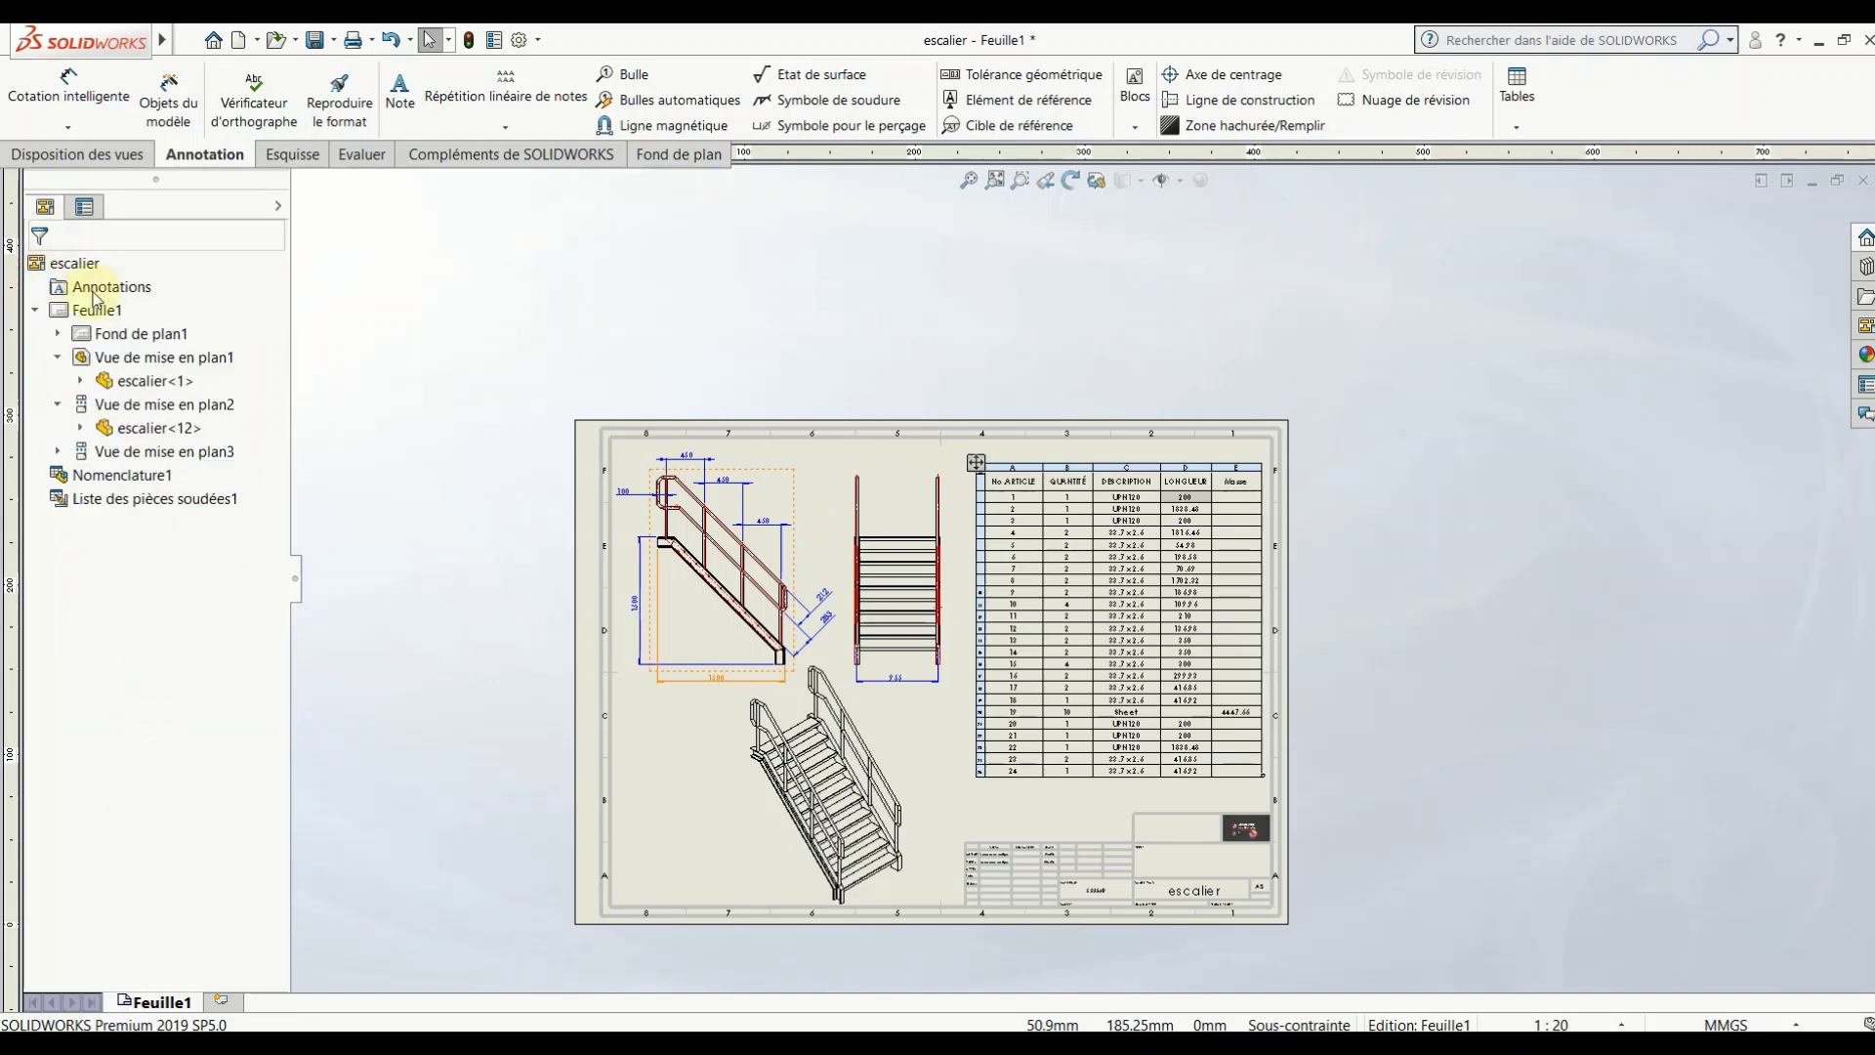
{"action": "scroll", "coordinate": [1256, 719], "scroll_direction": "down", "scroll_amount": 1}
{"action": "scroll", "coordinate": [1245, 720], "scroll_direction": "down", "scroll_amount": 2}
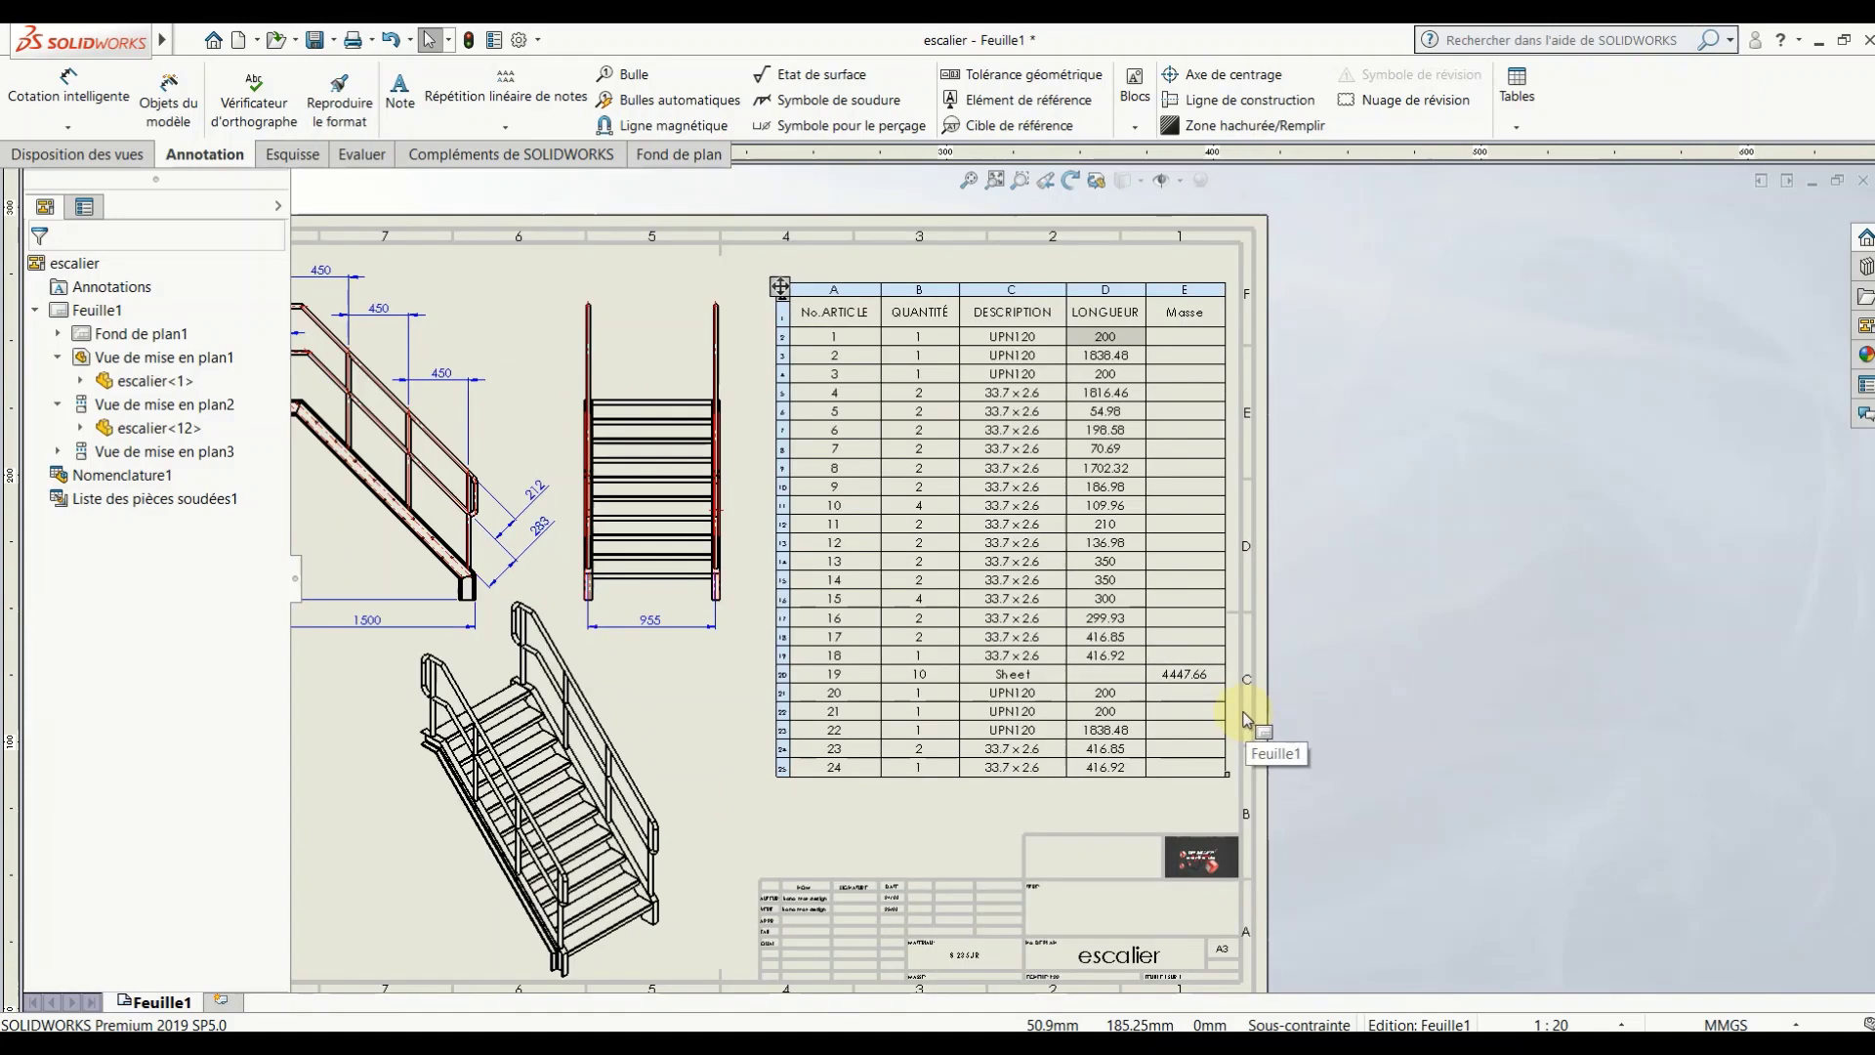
{"action": "scroll", "coordinate": [1247, 719], "scroll_direction": "down", "scroll_amount": 1}
{"action": "scroll", "coordinate": [1254, 720], "scroll_direction": "up", "scroll_amount": 2}
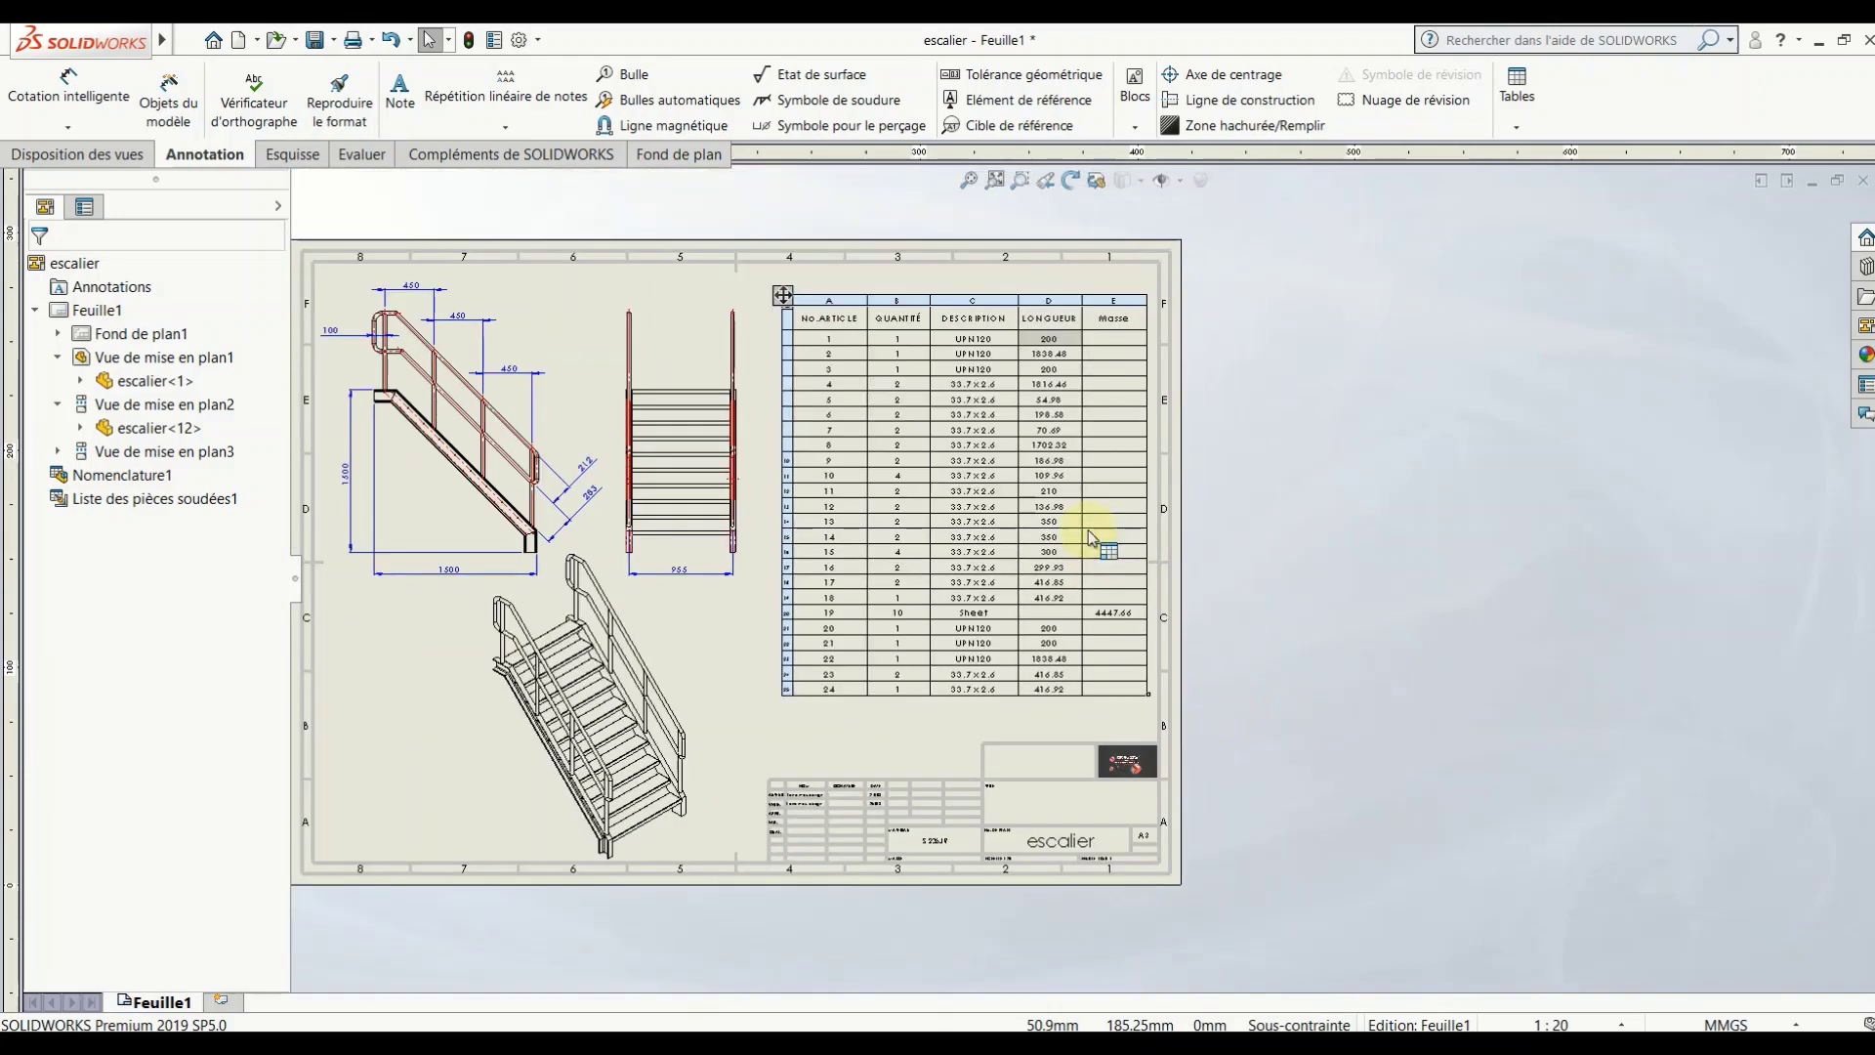
{"action": "scroll", "coordinate": [1080, 368], "scroll_direction": "down", "scroll_amount": 1}
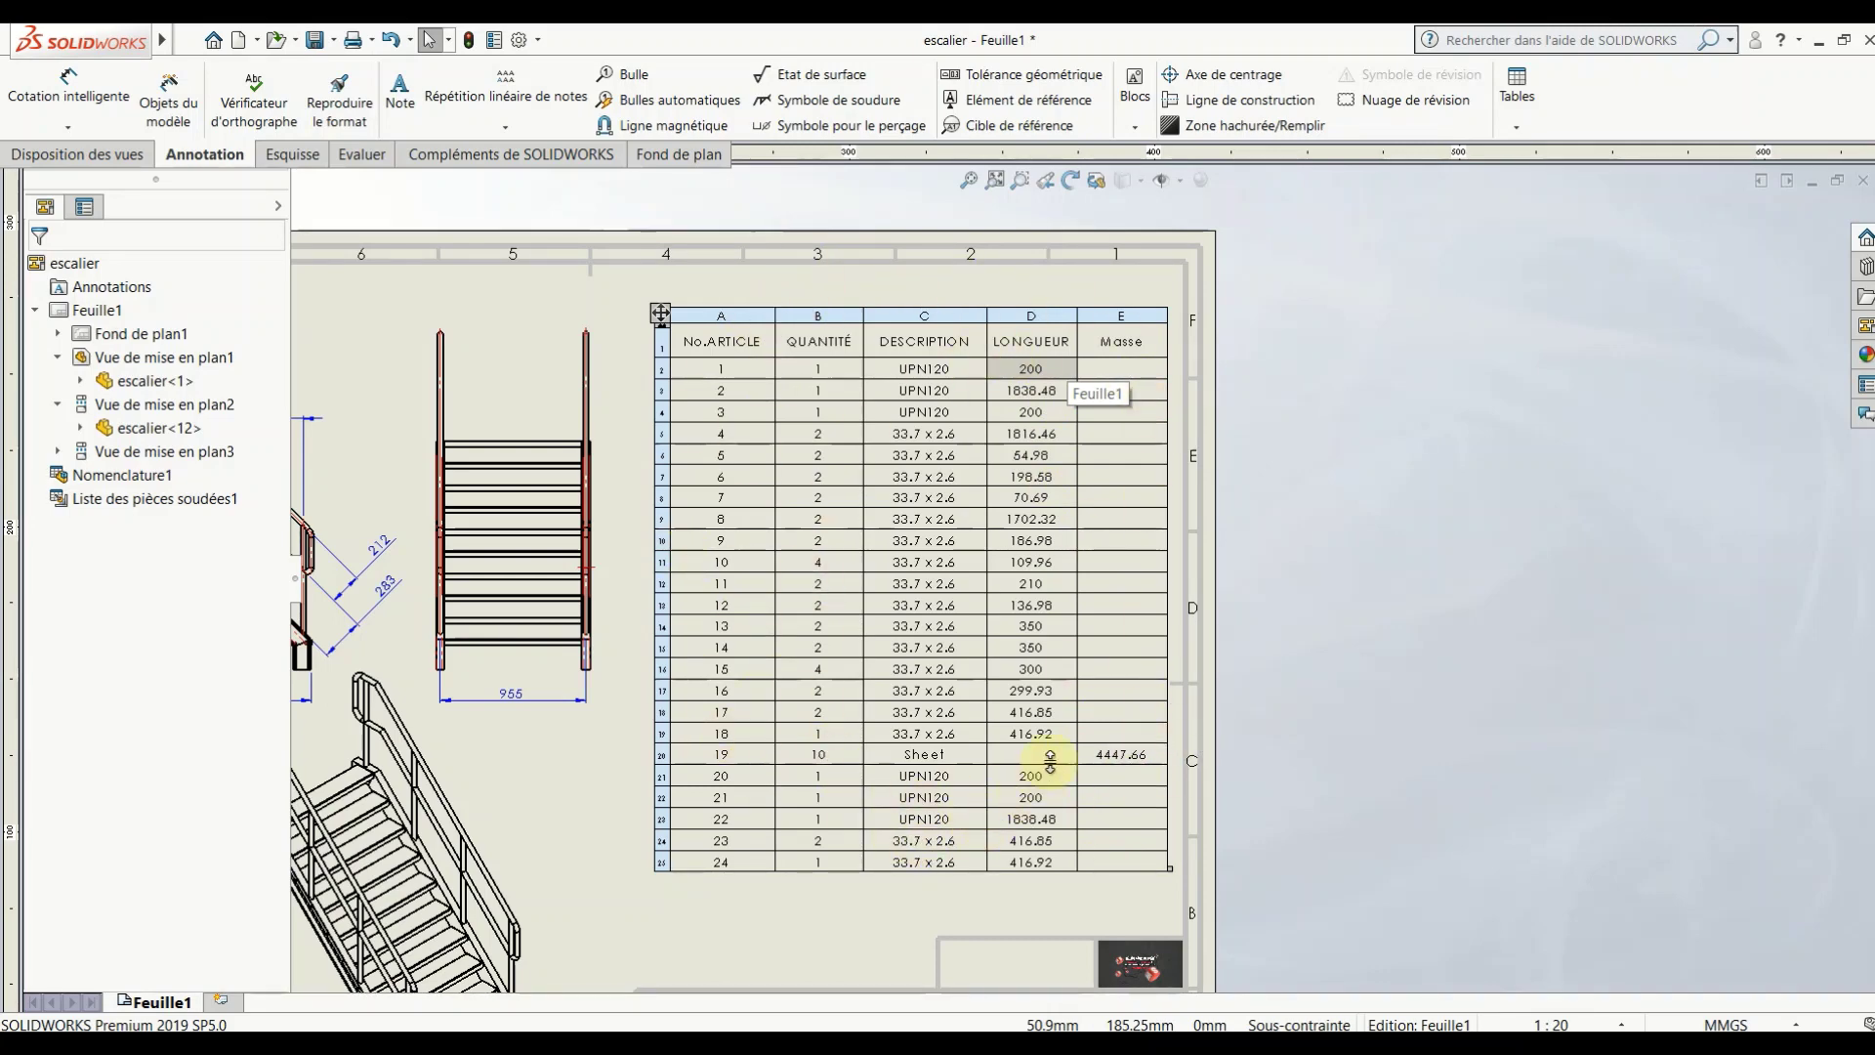
{"action": "scroll", "coordinate": [1074, 586], "scroll_direction": "up", "scroll_amount": 2}
{"action": "left_click", "coordinate": [955, 796]}
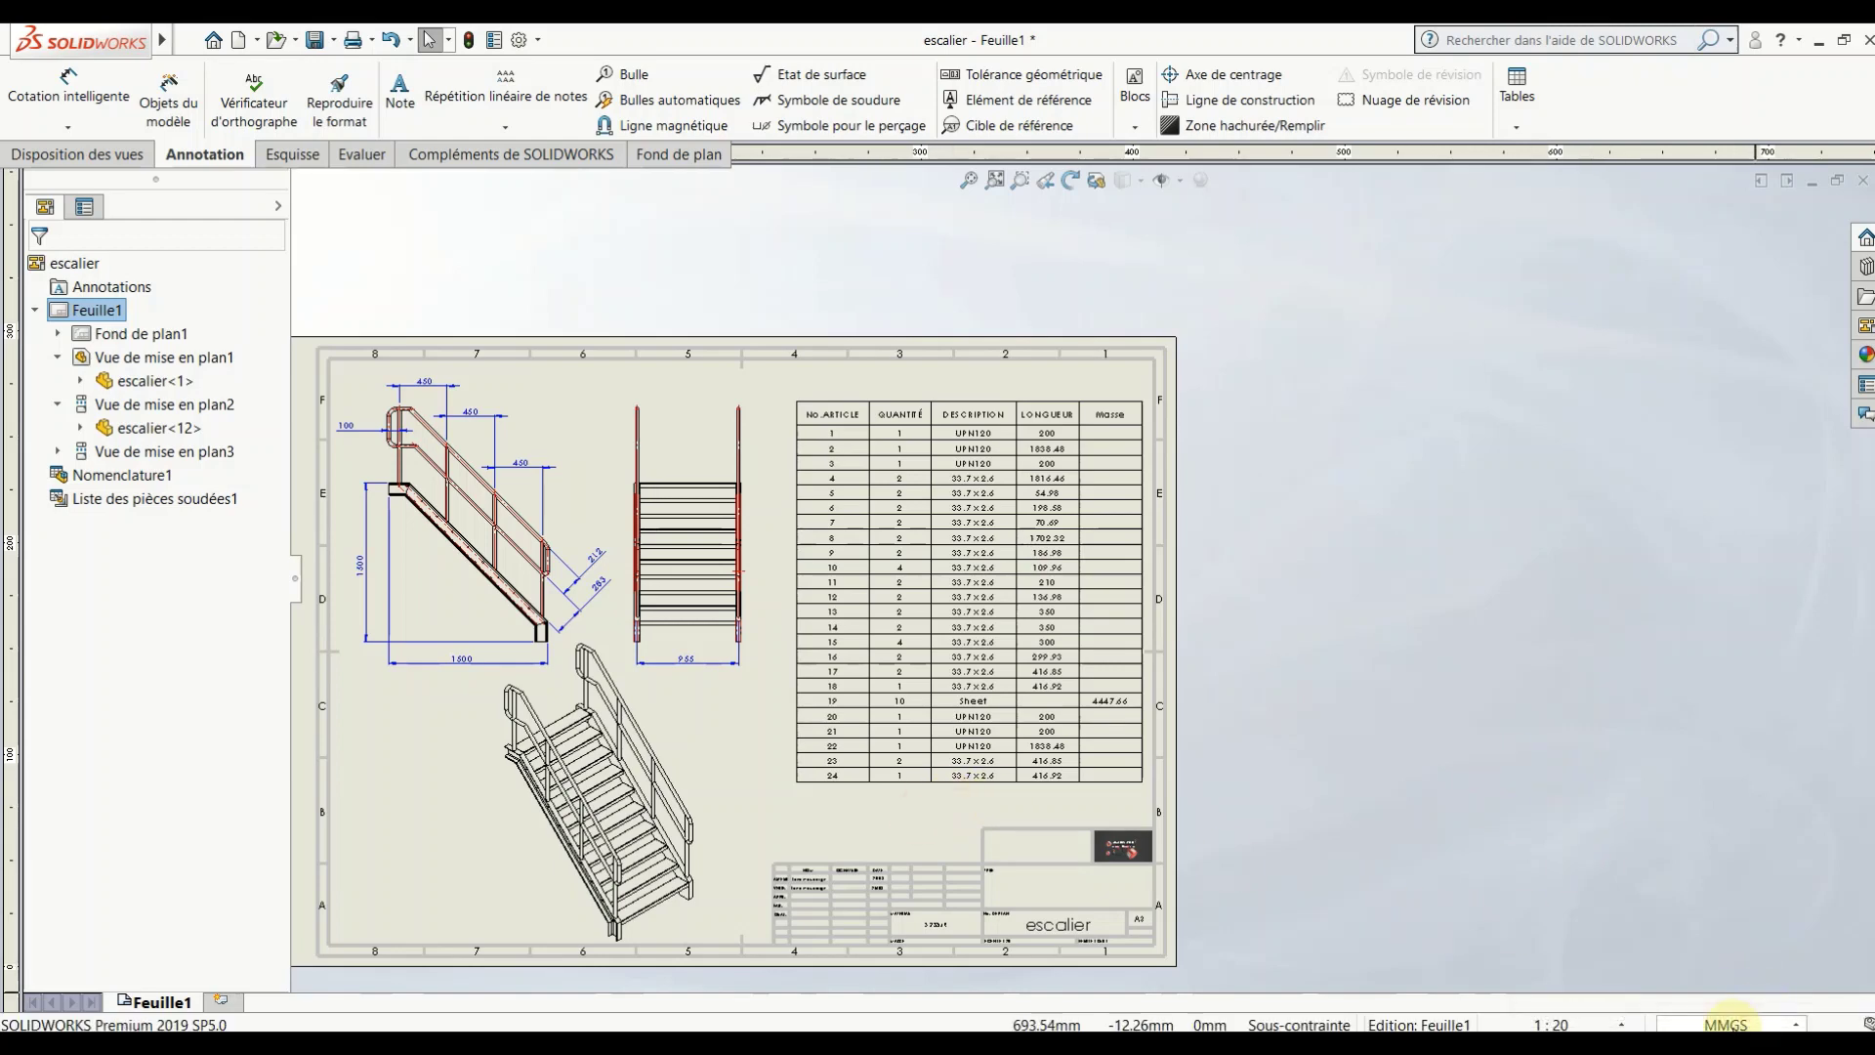
{"action": "left_click", "coordinate": [1727, 1023]}
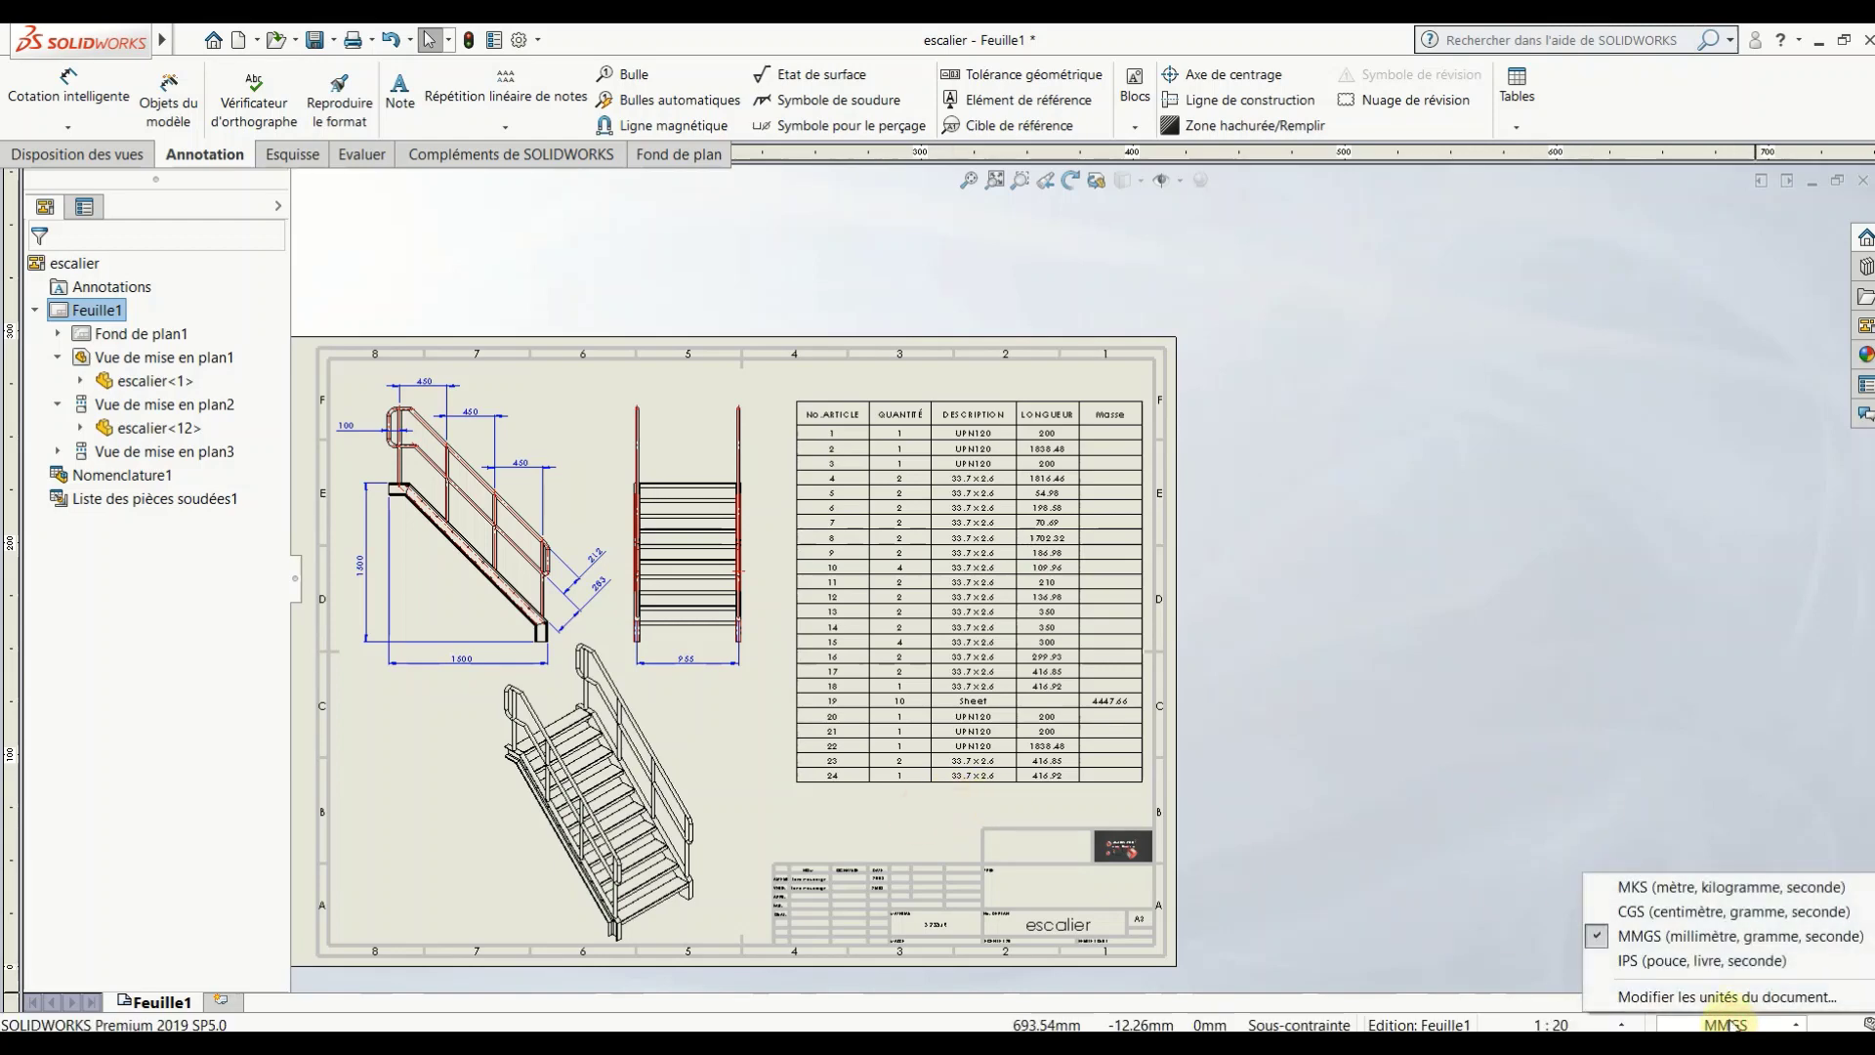
{"action": "left_click", "coordinate": [1685, 889]}
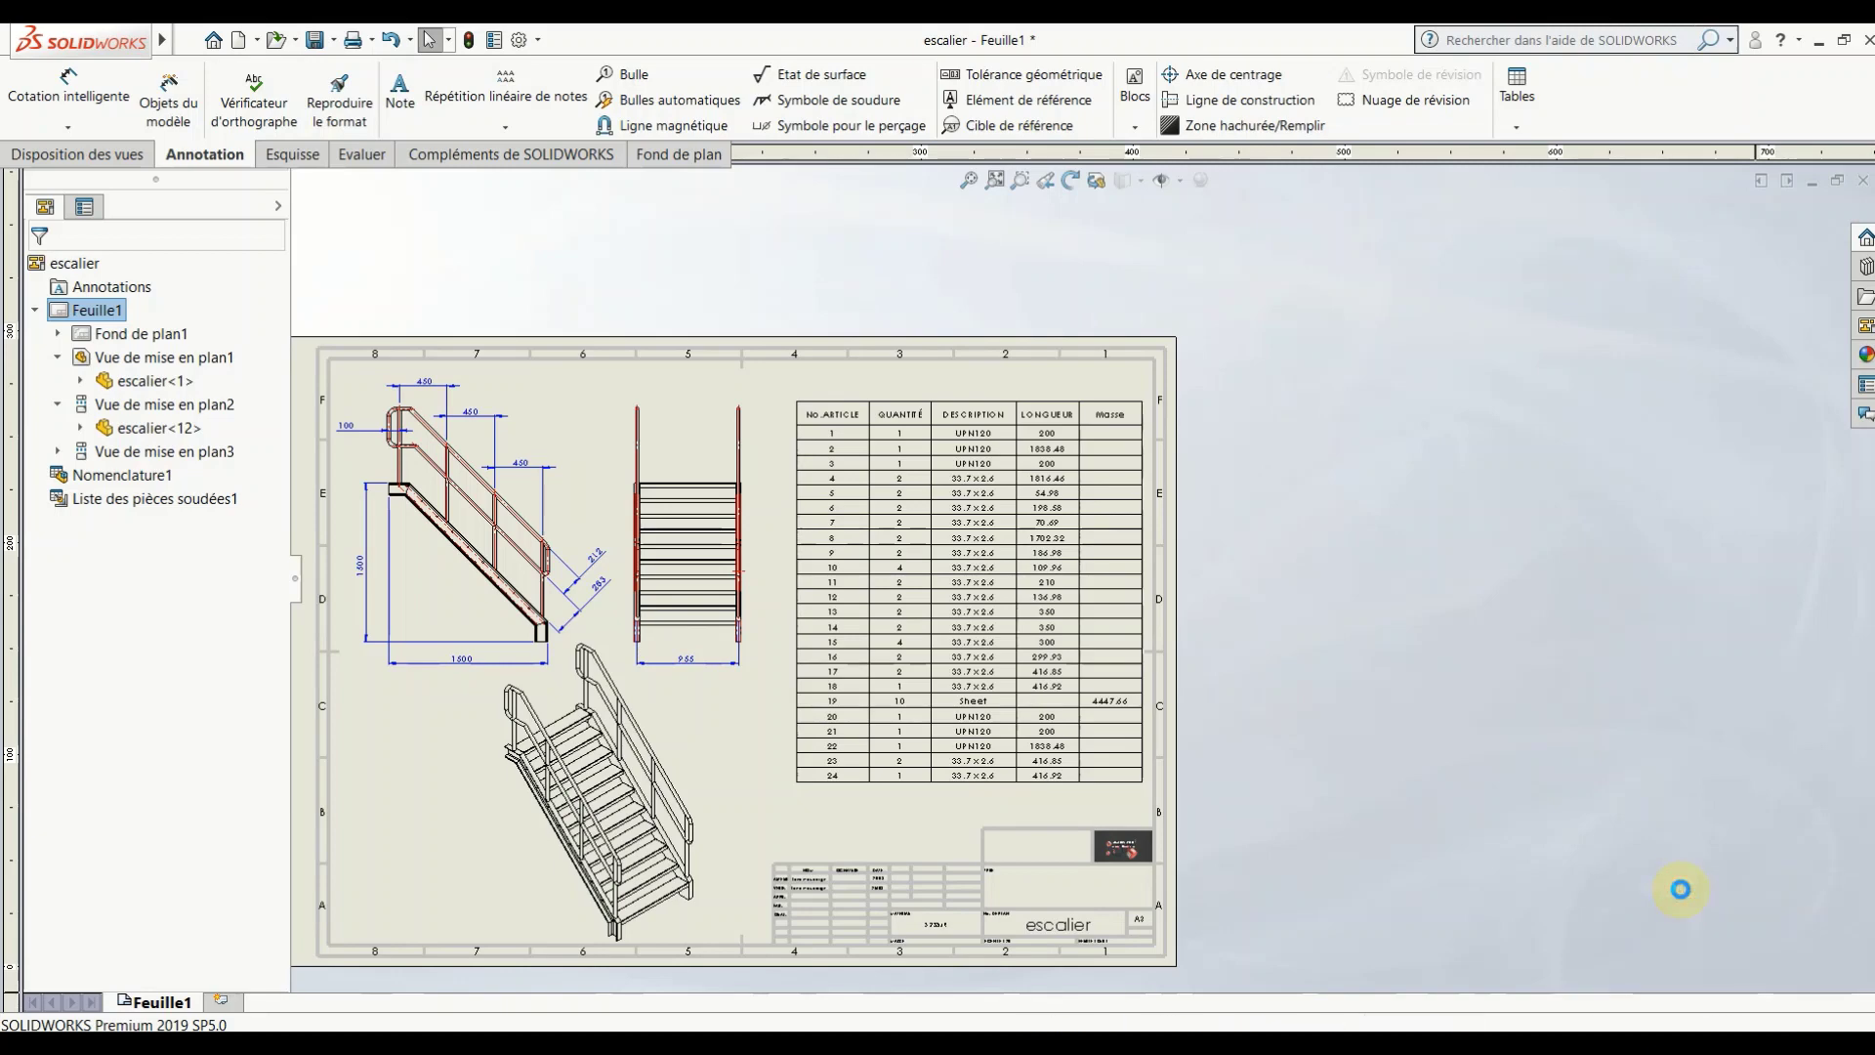
{"action": "left_click", "coordinate": [1053, 520]}
{"action": "scroll", "coordinate": [1053, 508], "scroll_direction": "down", "scroll_amount": 5}
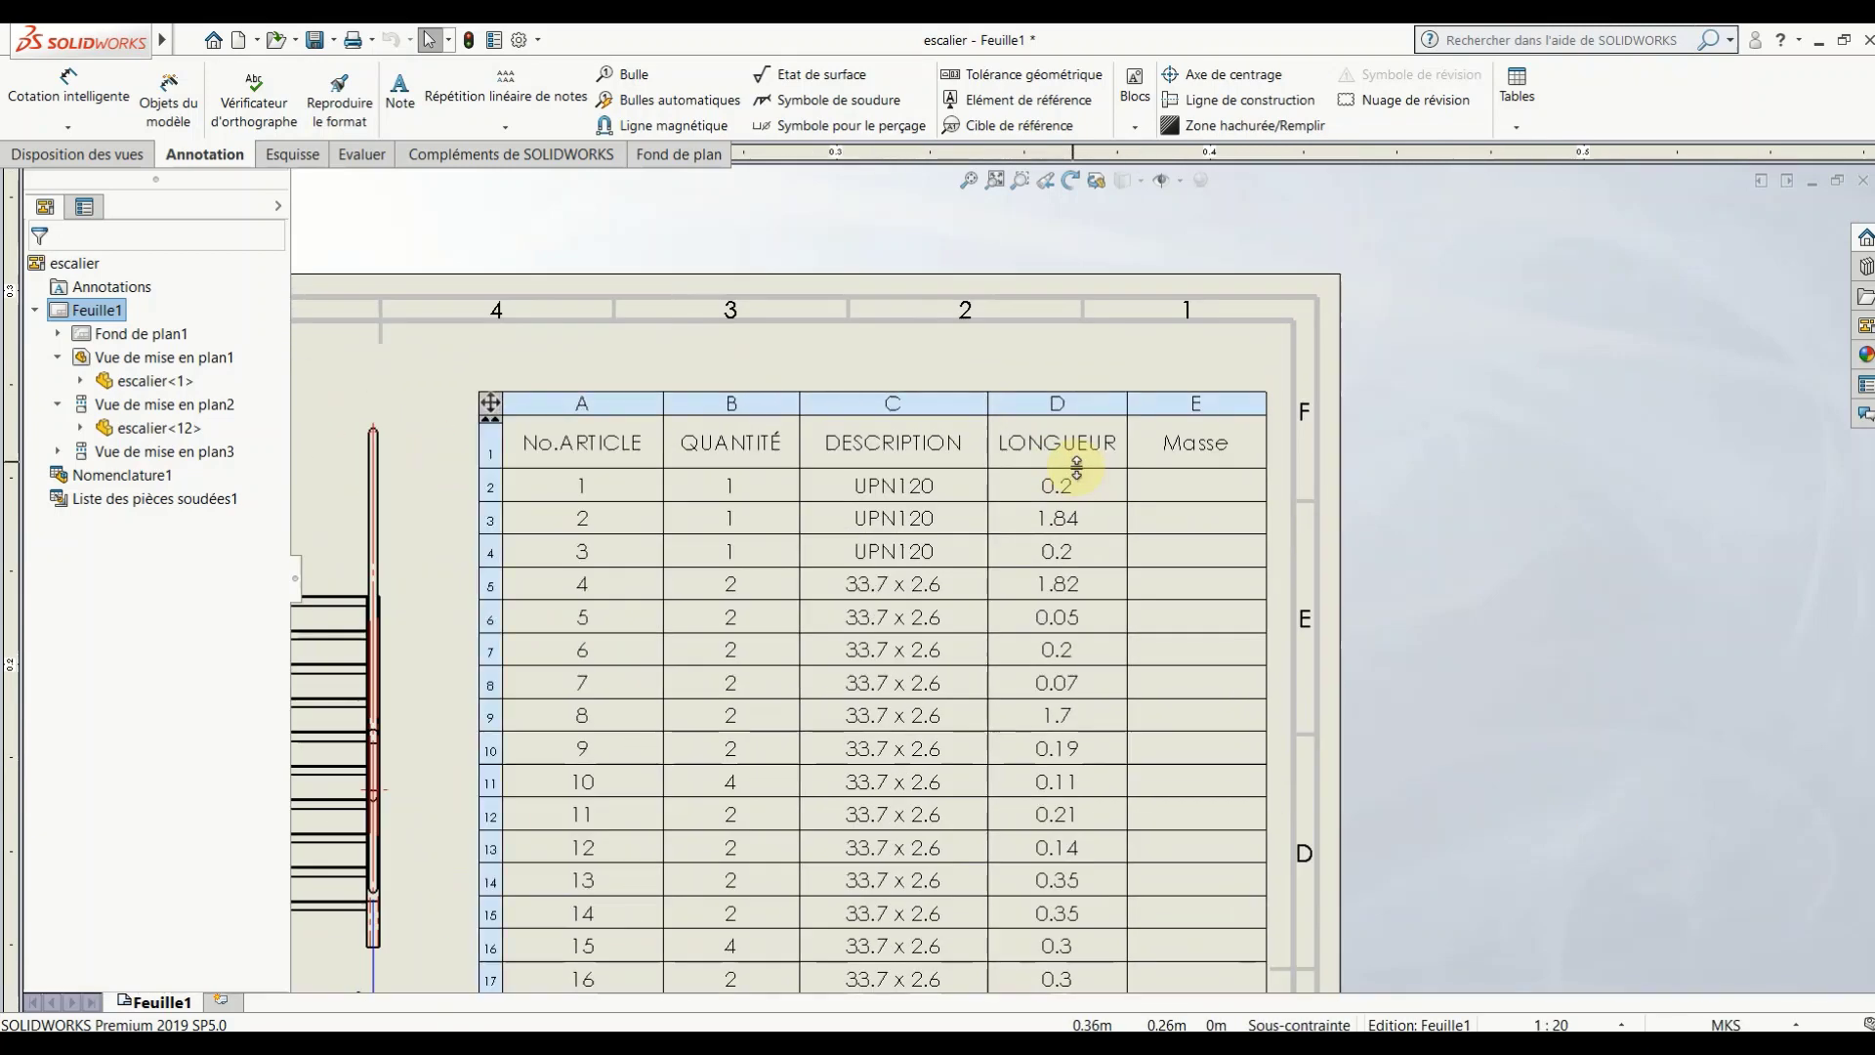
{"action": "scroll", "coordinate": [1078, 796], "scroll_direction": "up", "scroll_amount": 4}
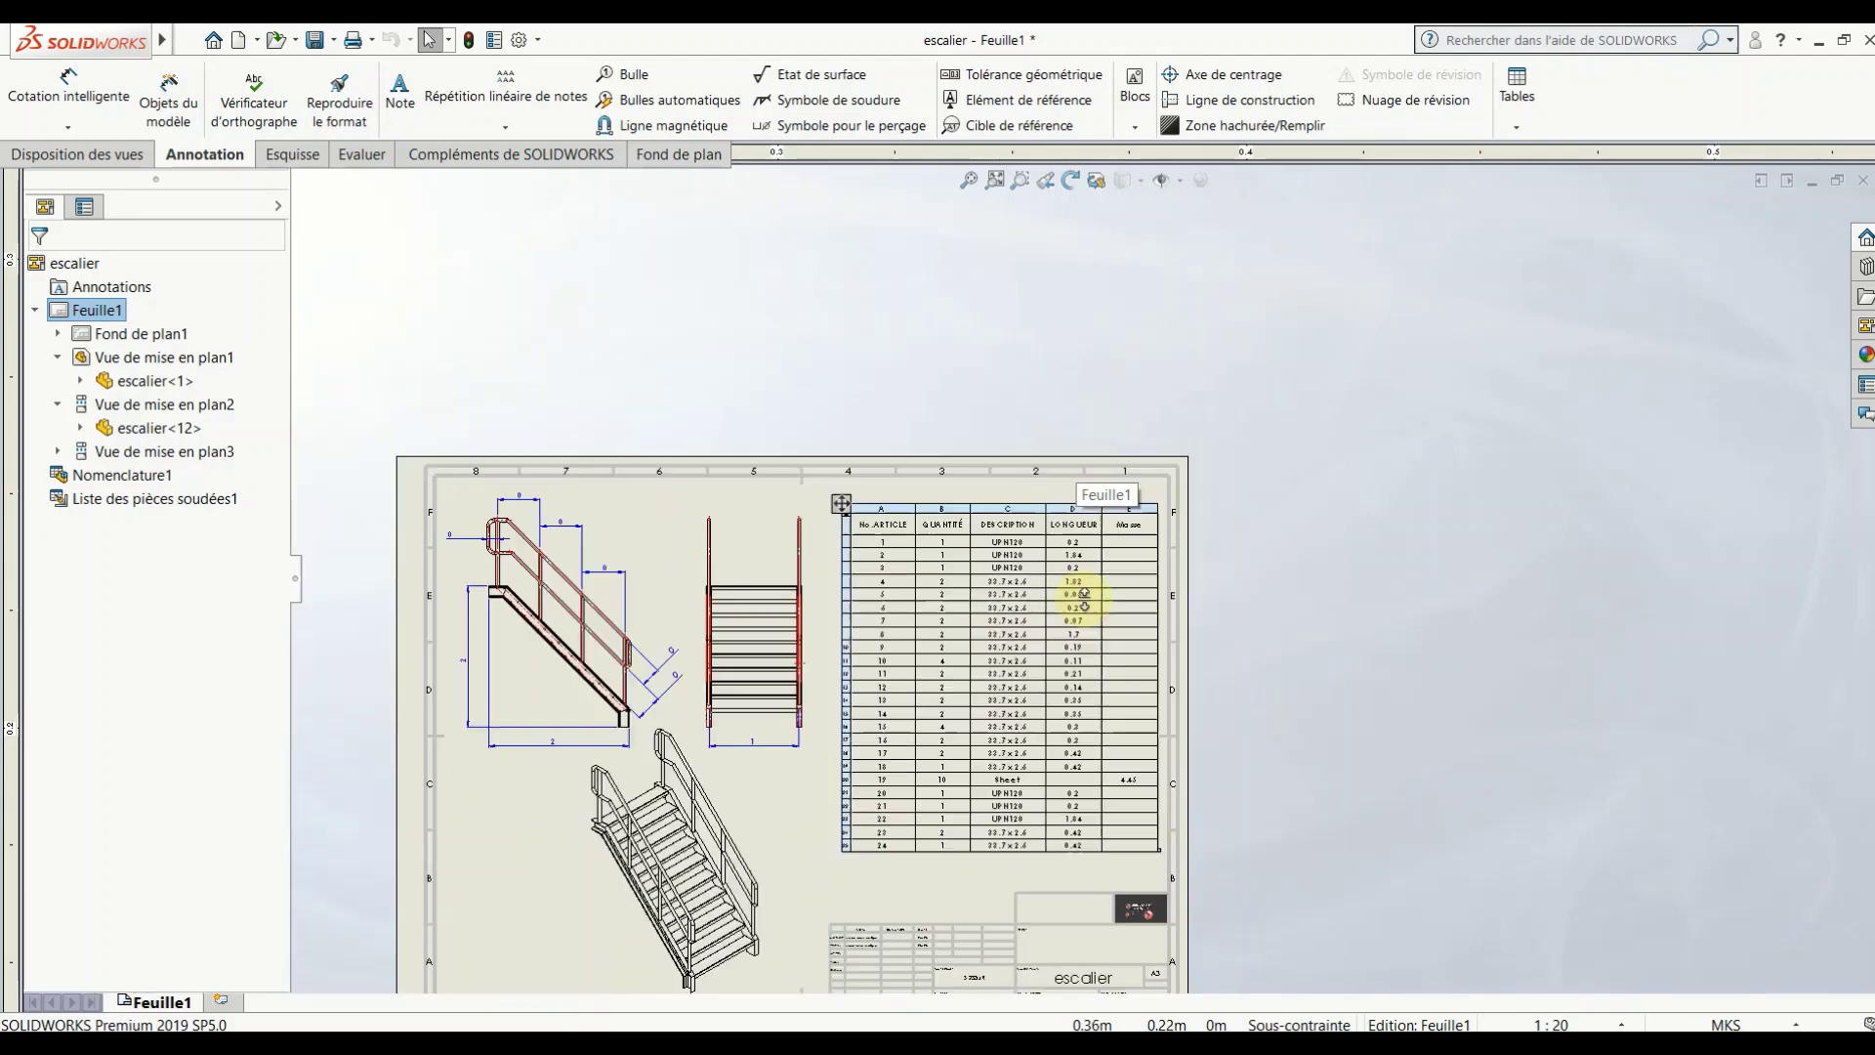
{"action": "scroll", "coordinate": [1082, 781], "scroll_direction": "down", "scroll_amount": 2}
{"action": "scroll", "coordinate": [1086, 760], "scroll_direction": "down", "scroll_amount": 1}
{"action": "scroll", "coordinate": [1082, 757], "scroll_direction": "up", "scroll_amount": 2}
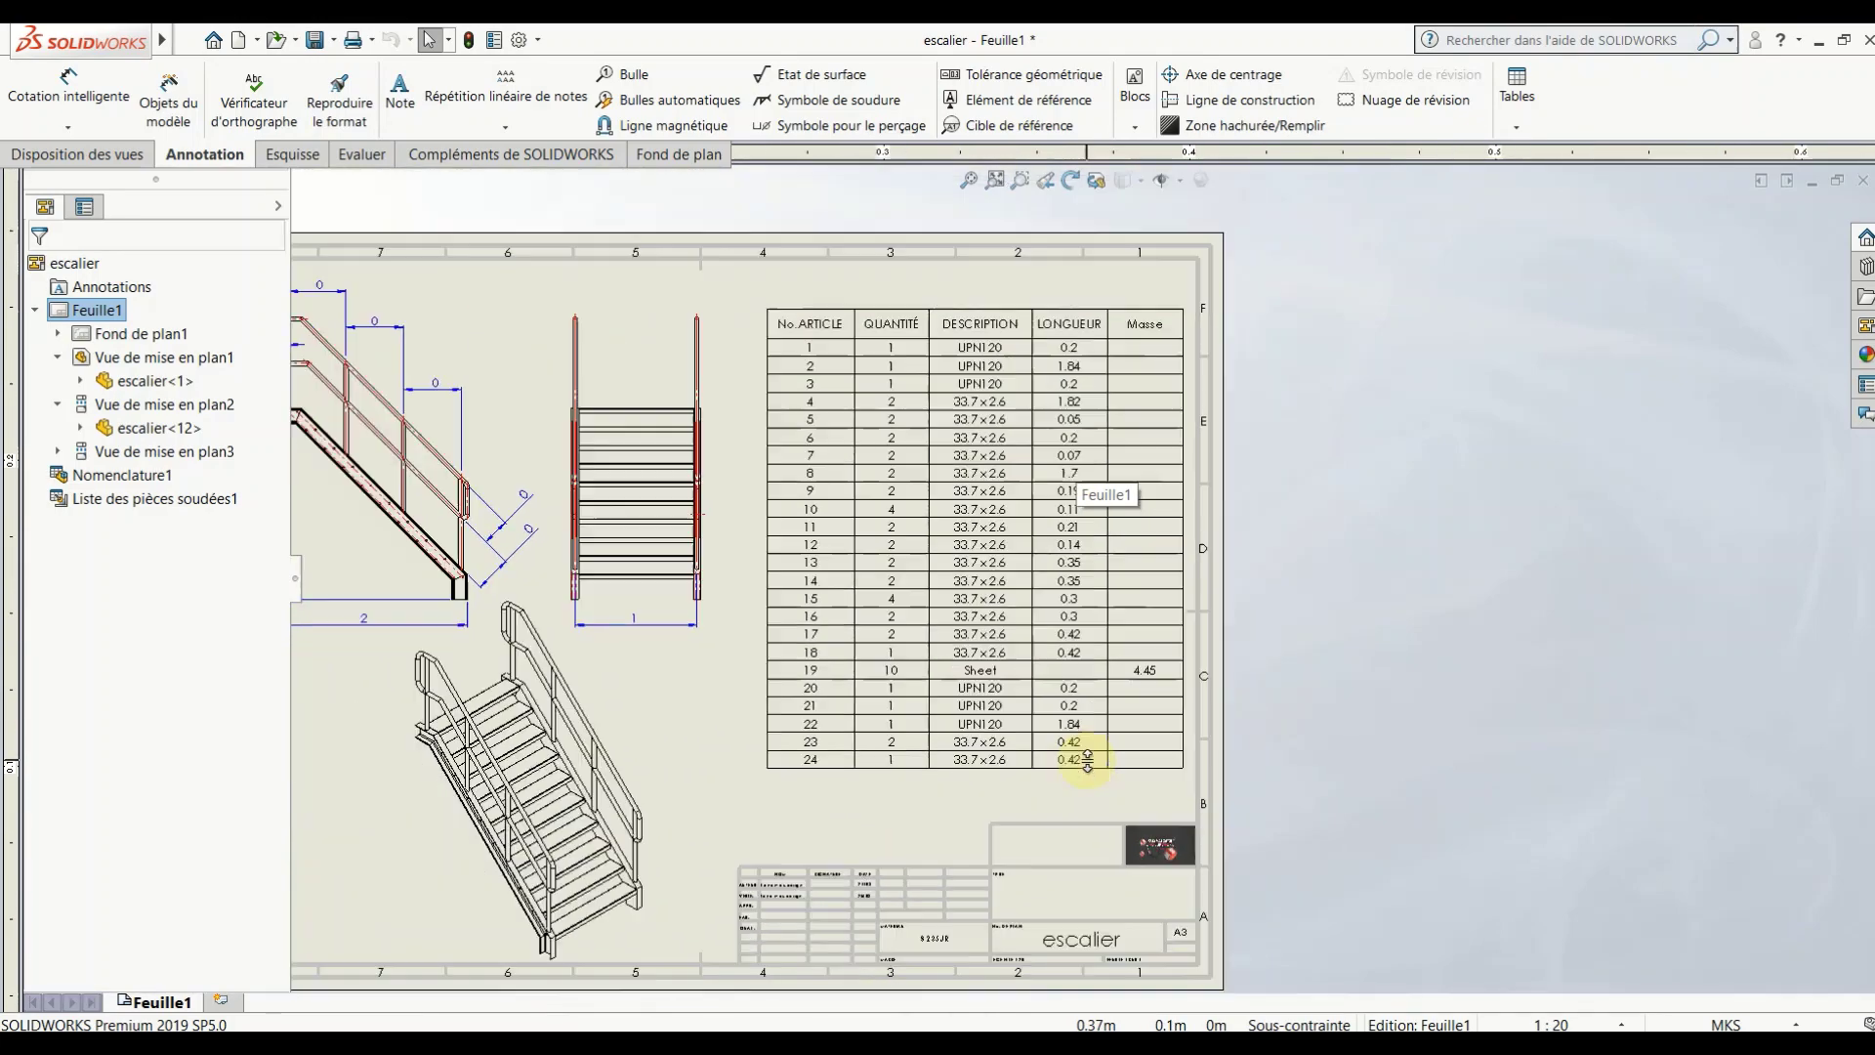
{"action": "scroll", "coordinate": [977, 684], "scroll_direction": "up", "scroll_amount": 1}
{"action": "scroll", "coordinate": [683, 467], "scroll_direction": "down", "scroll_amount": 3}
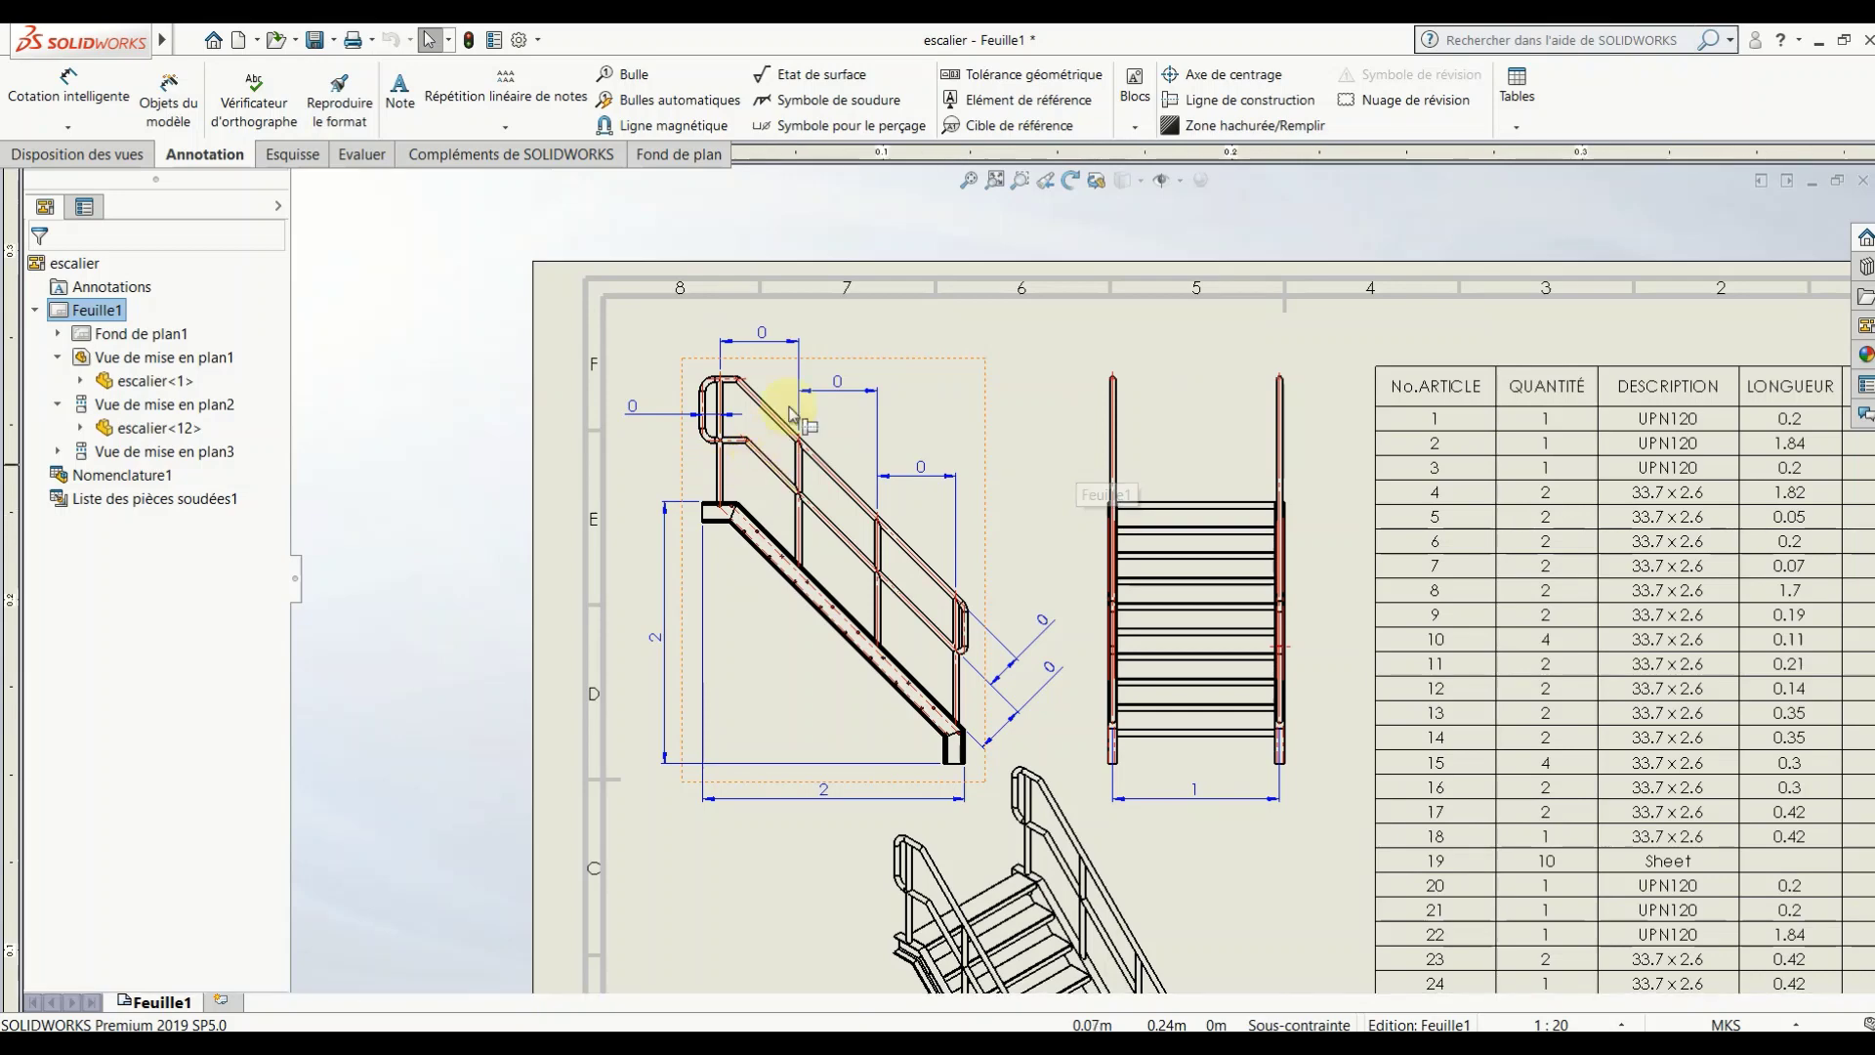
{"action": "scroll", "coordinate": [771, 400], "scroll_direction": "up", "scroll_amount": 3}
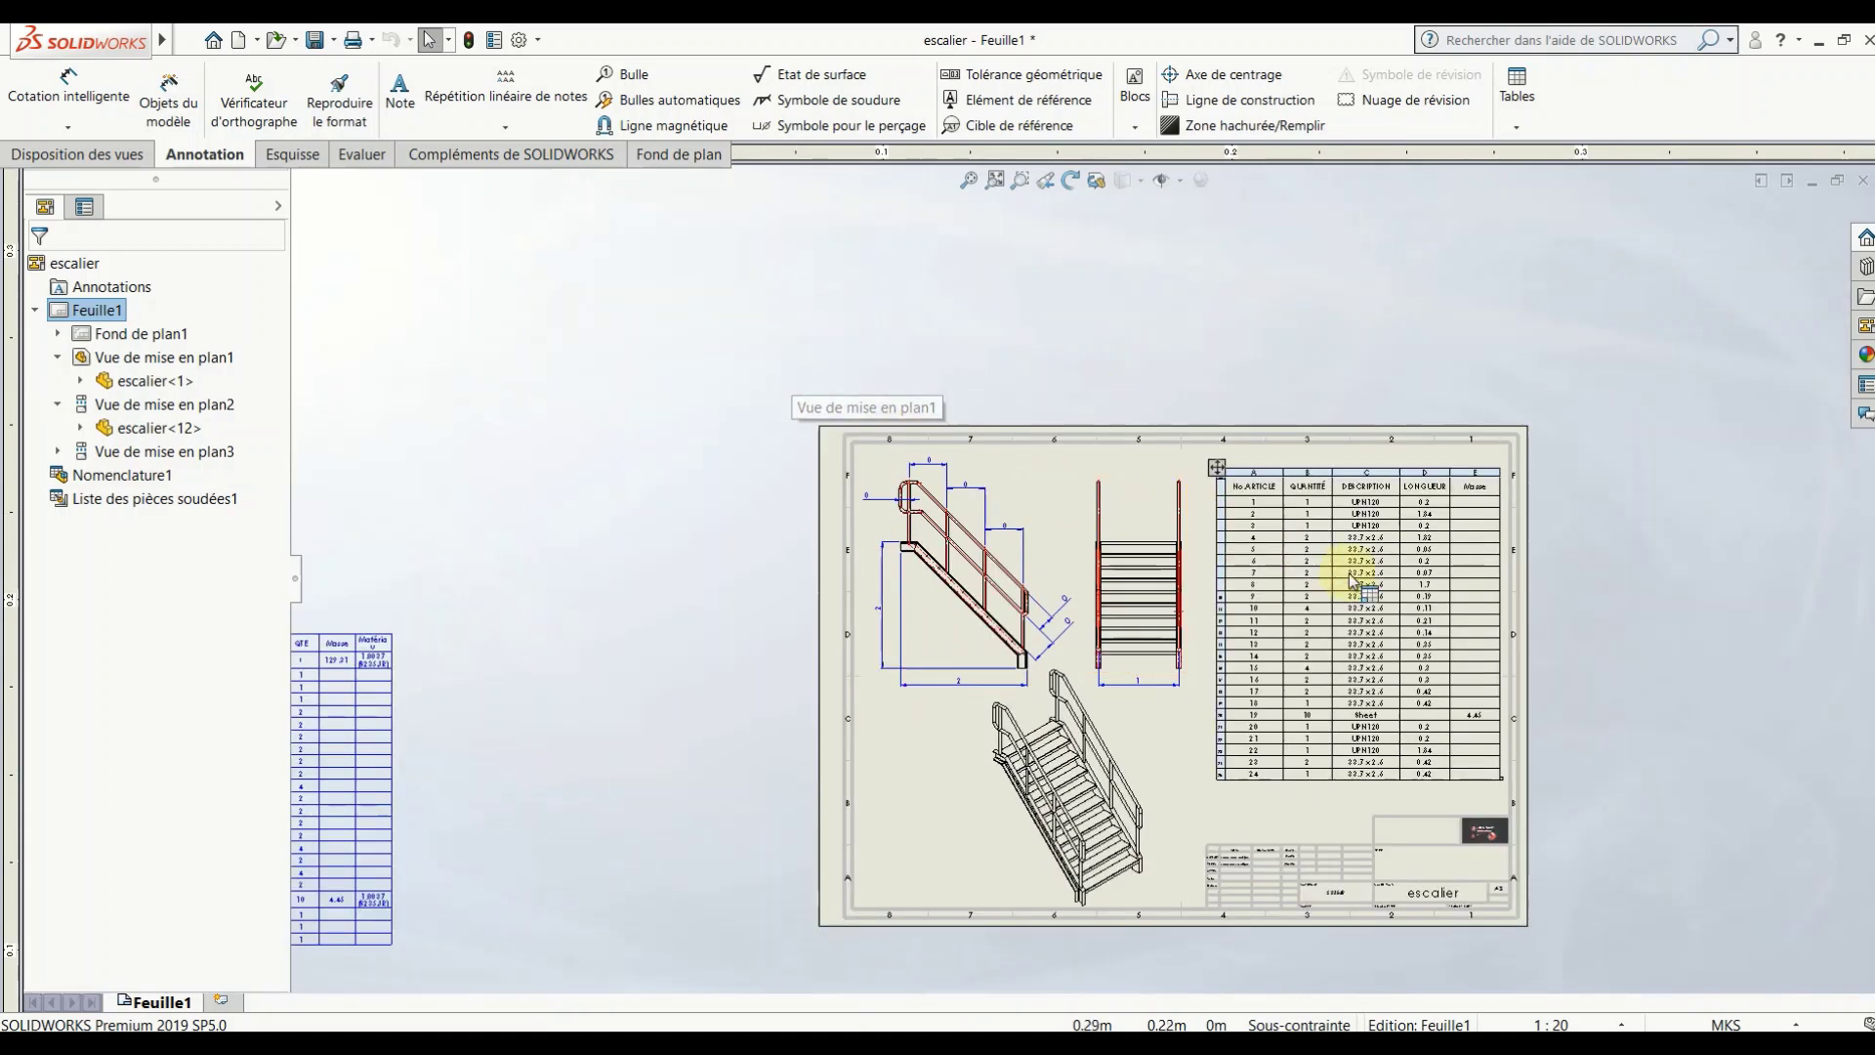
{"action": "left_click", "coordinate": [1725, 1024]}
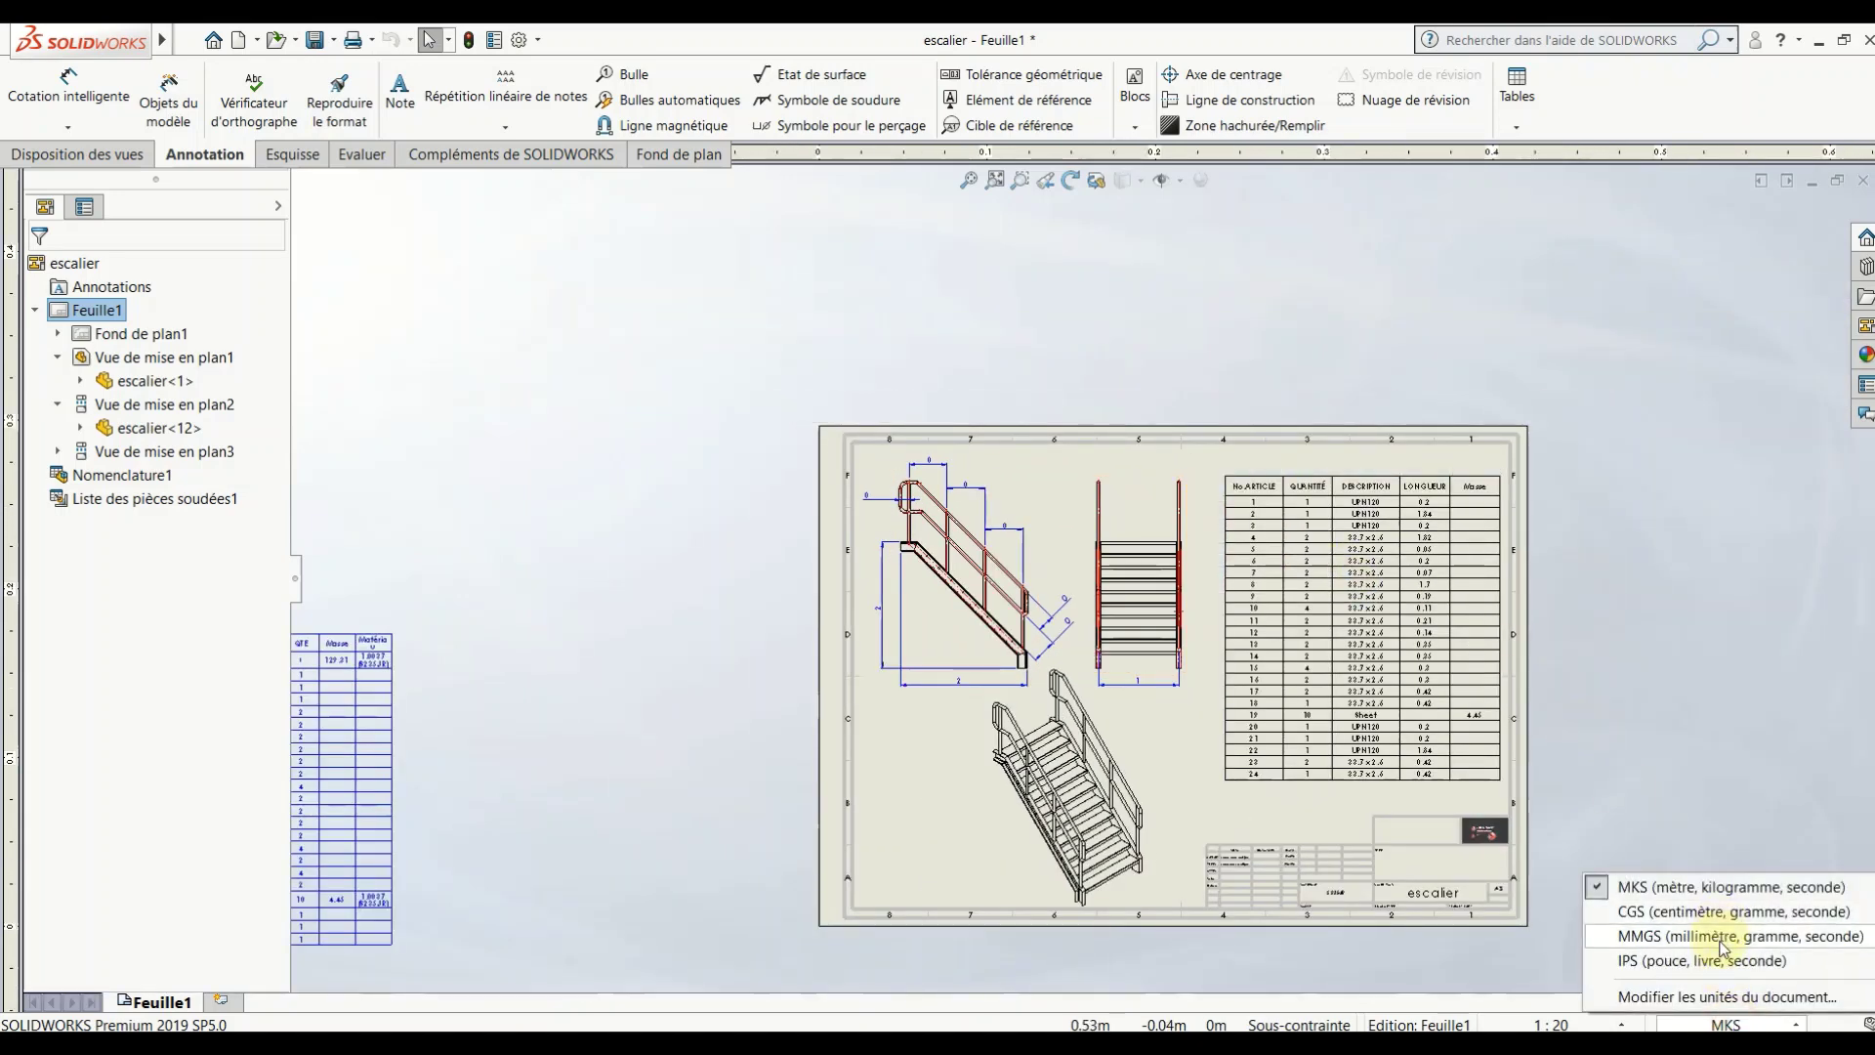
{"action": "left_click", "coordinate": [1722, 938]}
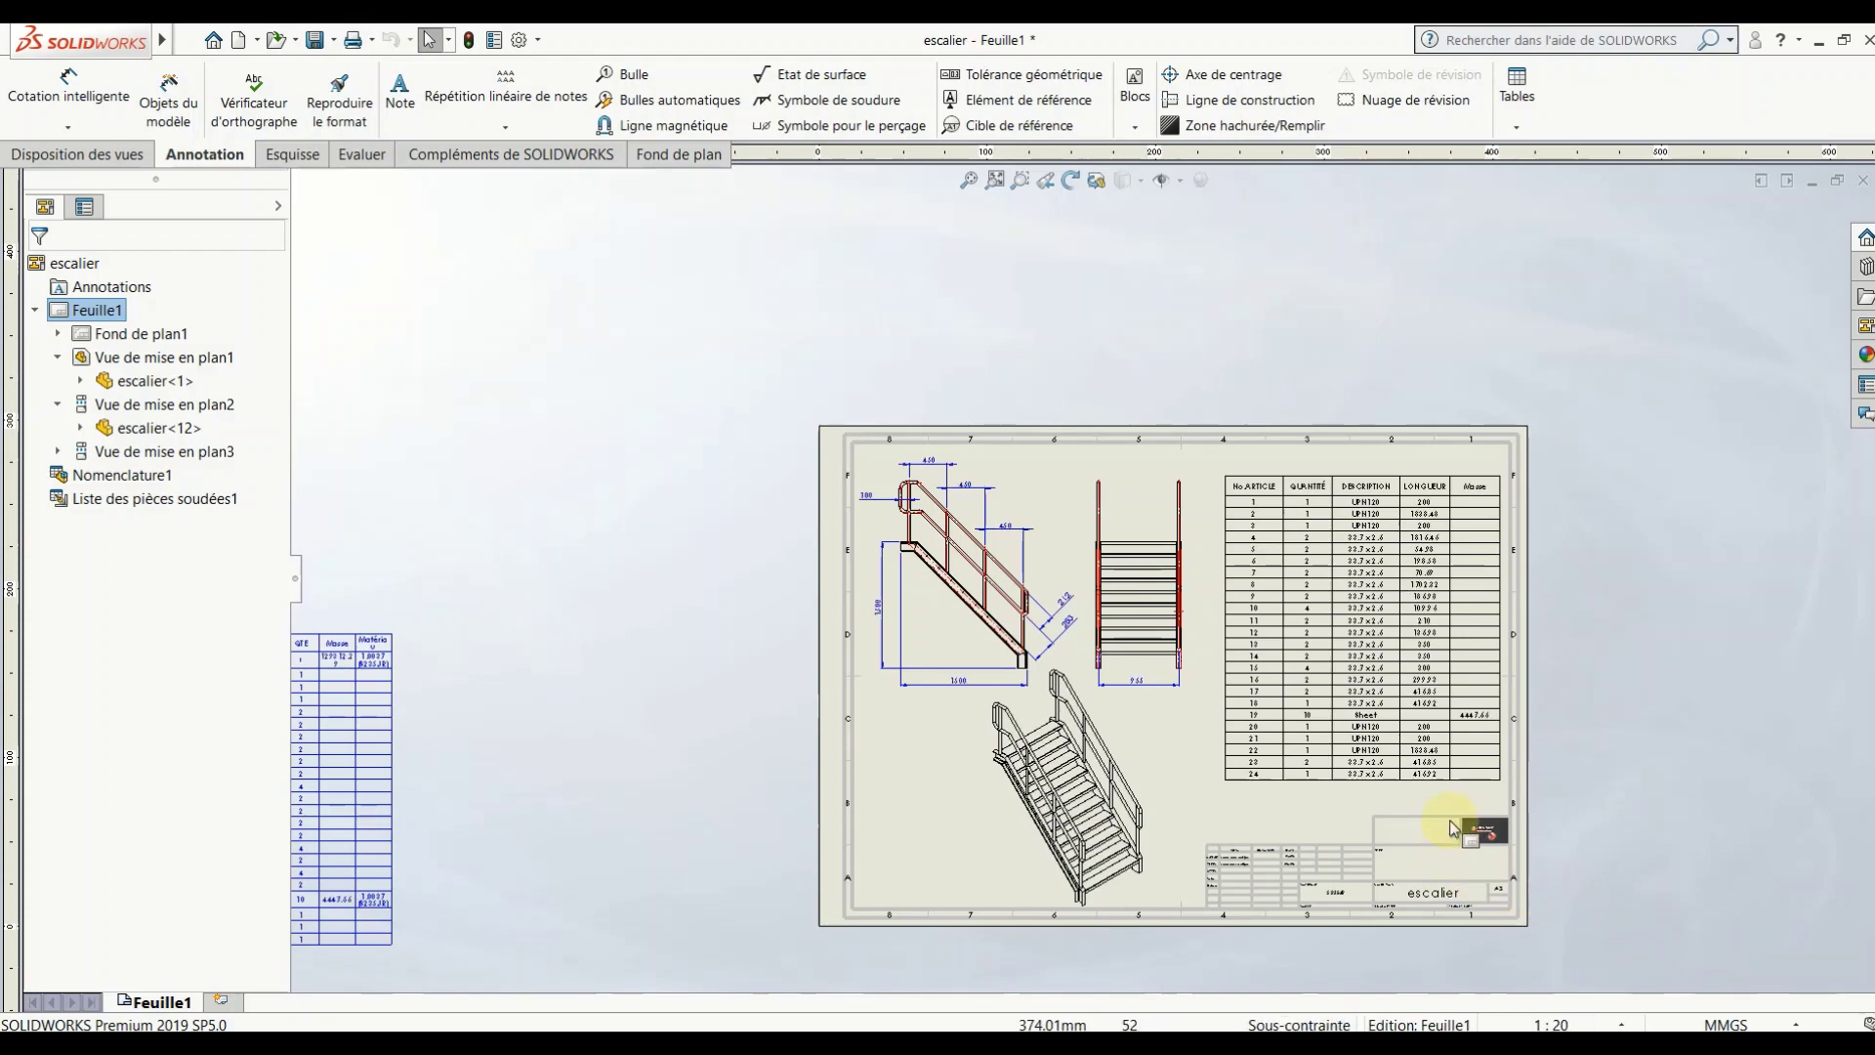
Step: Set the isometric staircase view's display style to Shaded, then fit the whole sheet
{"action": "scroll", "coordinate": [1452, 828], "scroll_direction": "down", "scroll_amount": 2}
{"action": "scroll", "coordinate": [1305, 795], "scroll_direction": "up", "scroll_amount": 1}
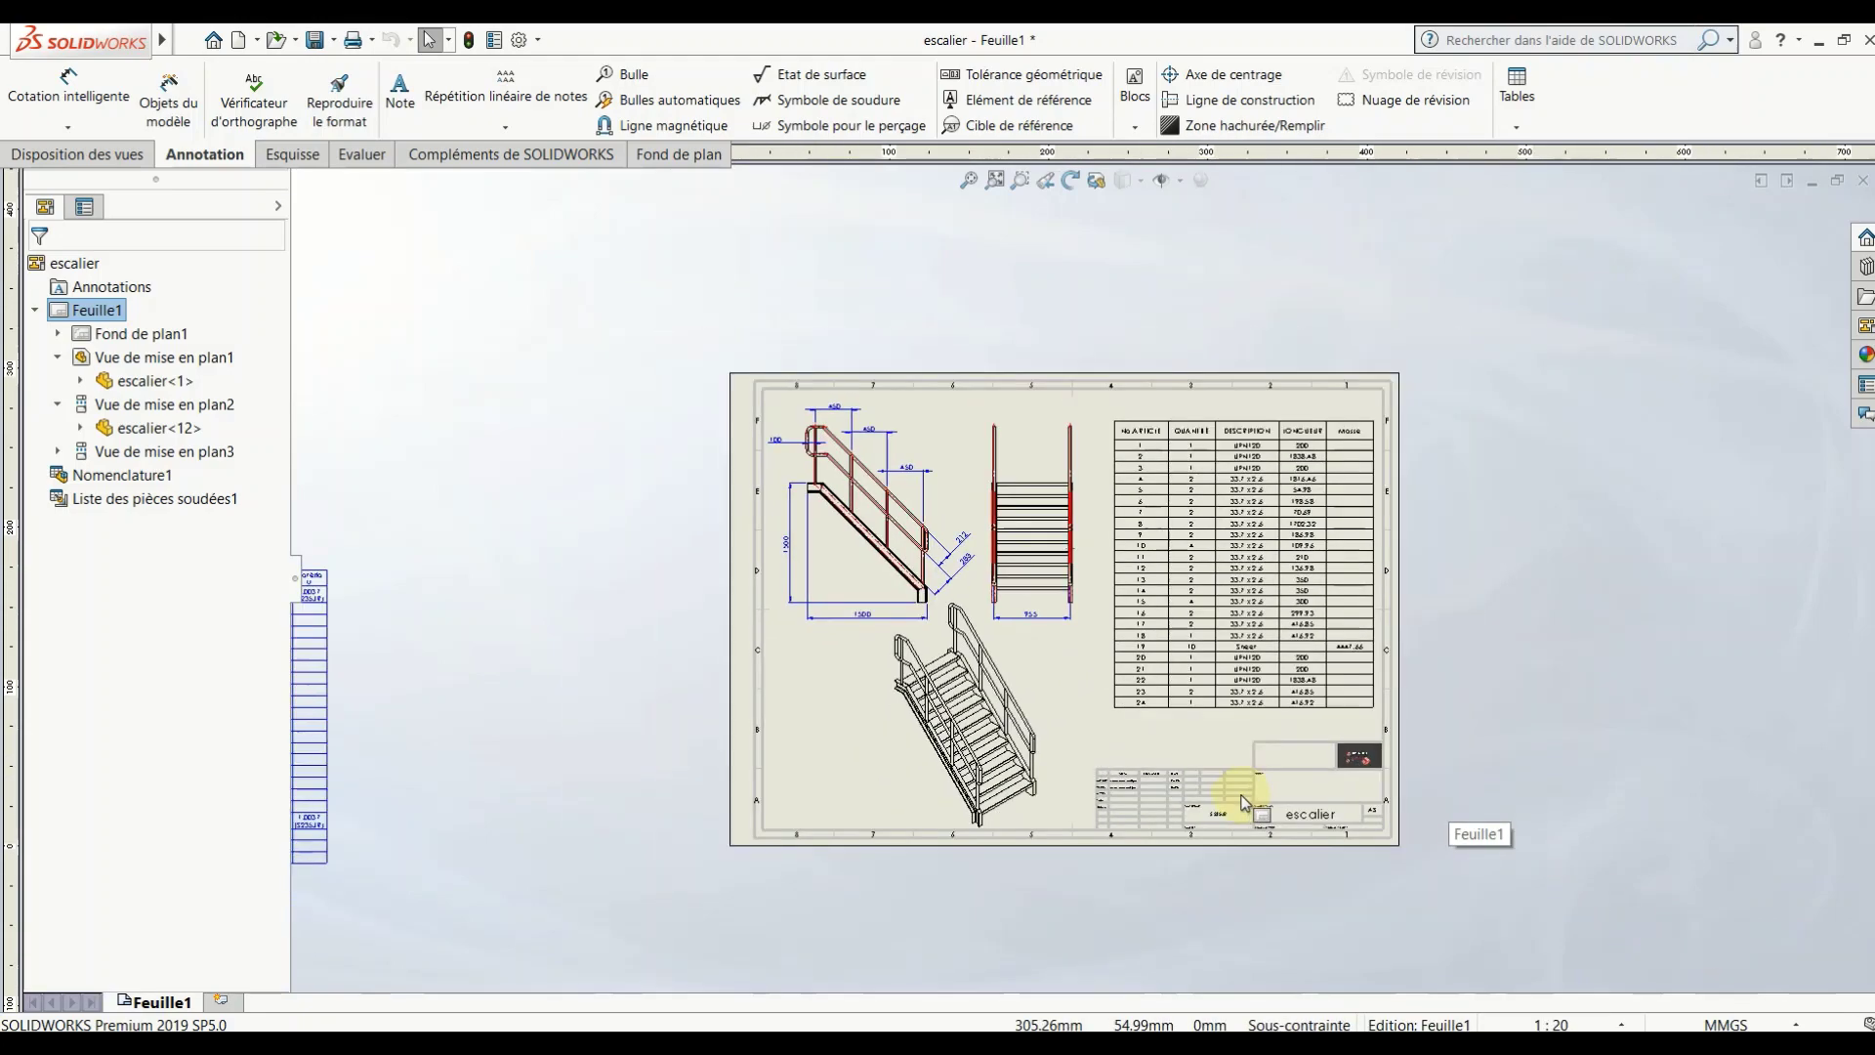
{"action": "scroll", "coordinate": [1211, 694], "scroll_direction": "up", "scroll_amount": 1}
{"action": "scroll", "coordinate": [1103, 598], "scroll_direction": "up", "scroll_amount": 2}
{"action": "scroll", "coordinate": [1104, 598], "scroll_direction": "down", "scroll_amount": 1}
{"action": "scroll", "coordinate": [1104, 598], "scroll_direction": "down", "scroll_amount": 1}
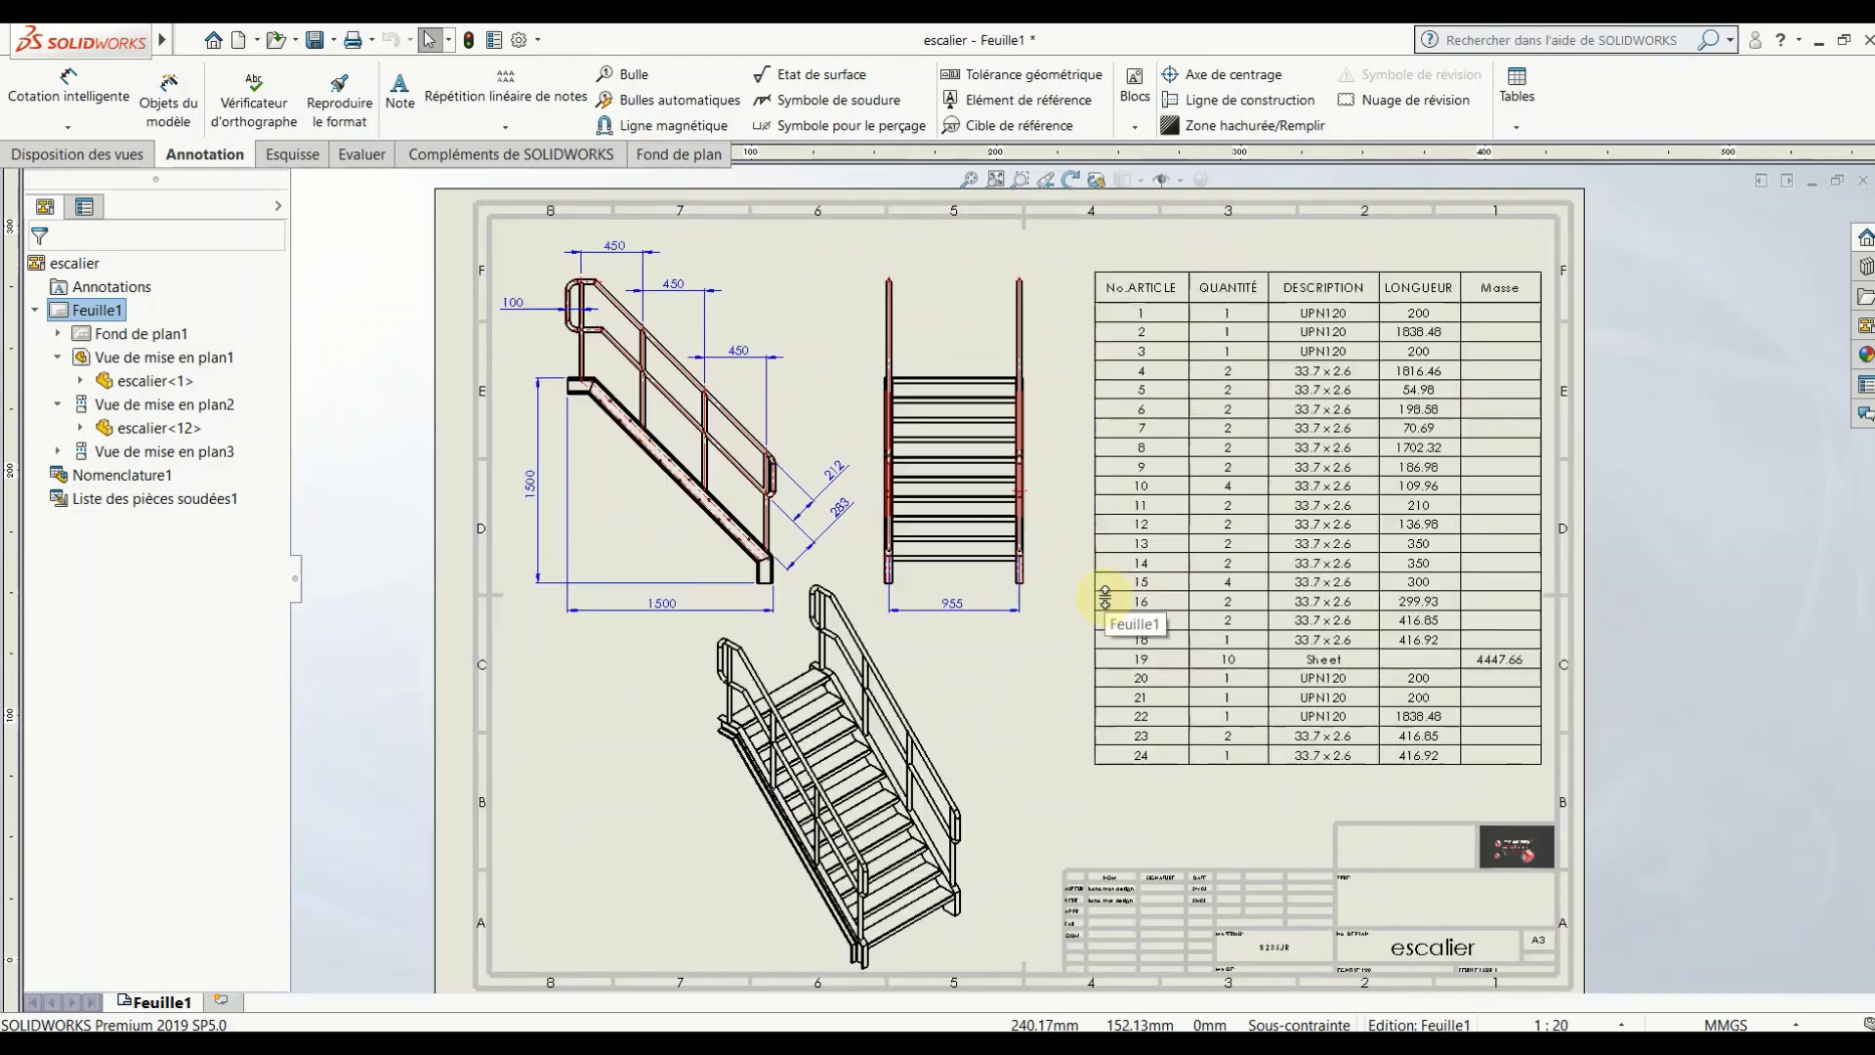
{"action": "scroll", "coordinate": [1104, 597], "scroll_direction": "down", "scroll_amount": 1}
{"action": "scroll", "coordinate": [1104, 596], "scroll_direction": "down", "scroll_amount": 1}
{"action": "scroll", "coordinate": [1105, 596], "scroll_direction": "up", "scroll_amount": 3}
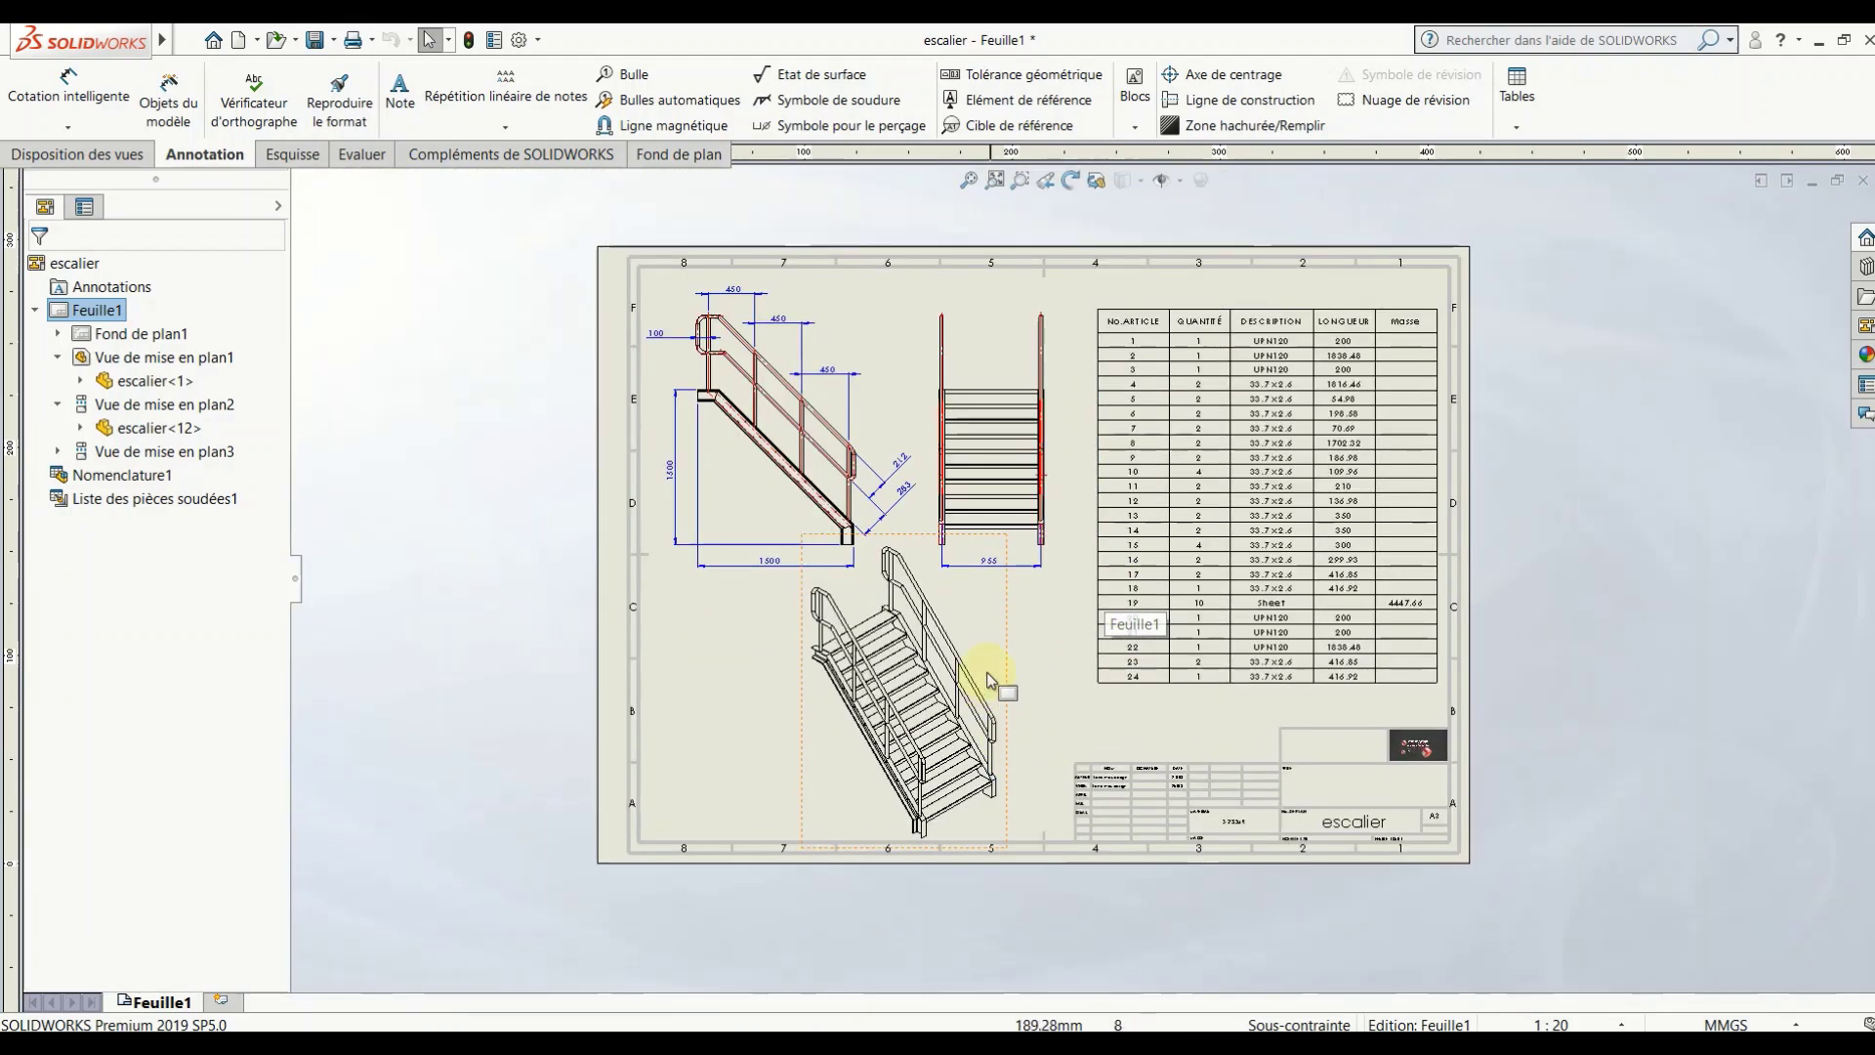
{"action": "left_click", "coordinate": [990, 670]}
{"action": "left_click", "coordinate": [161, 677]}
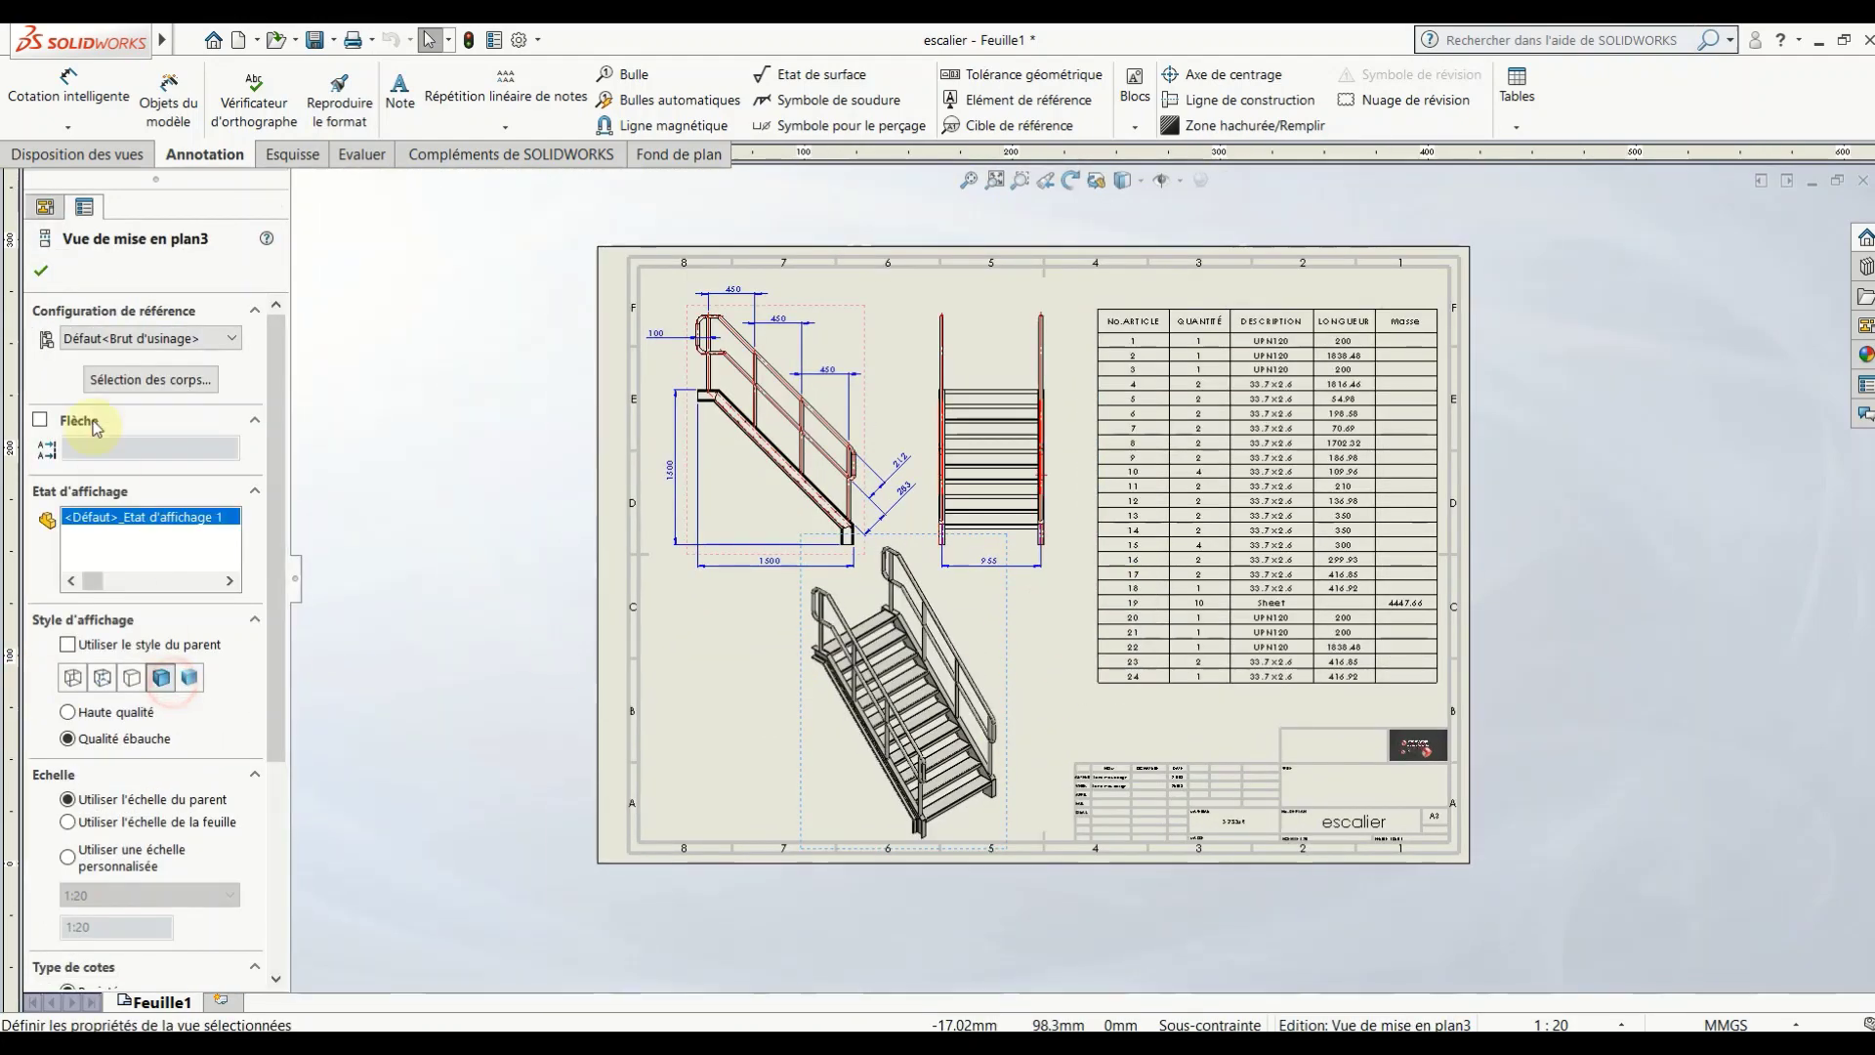
{"action": "left_click", "coordinate": [41, 274]}
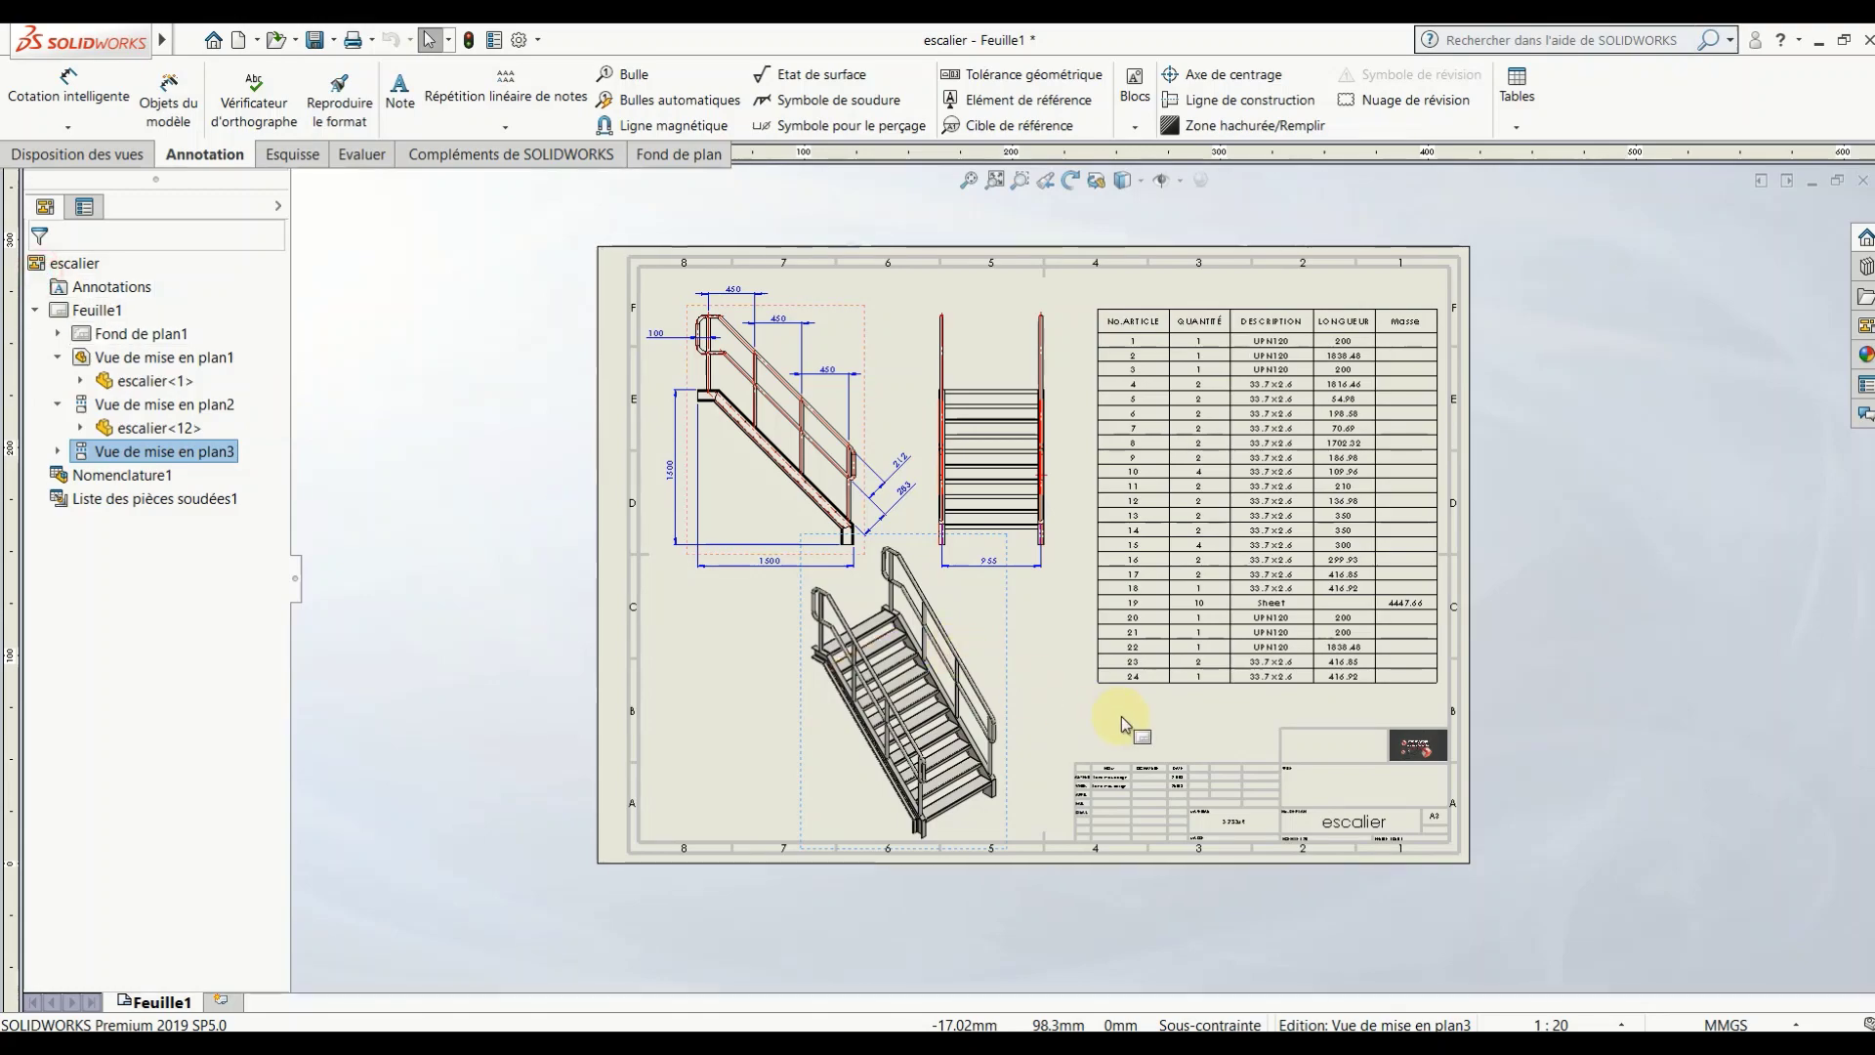
{"action": "scroll", "coordinate": [1129, 692], "scroll_direction": "down", "scroll_amount": 2}
{"action": "scroll", "coordinate": [1135, 686], "scroll_direction": "down", "scroll_amount": 1}
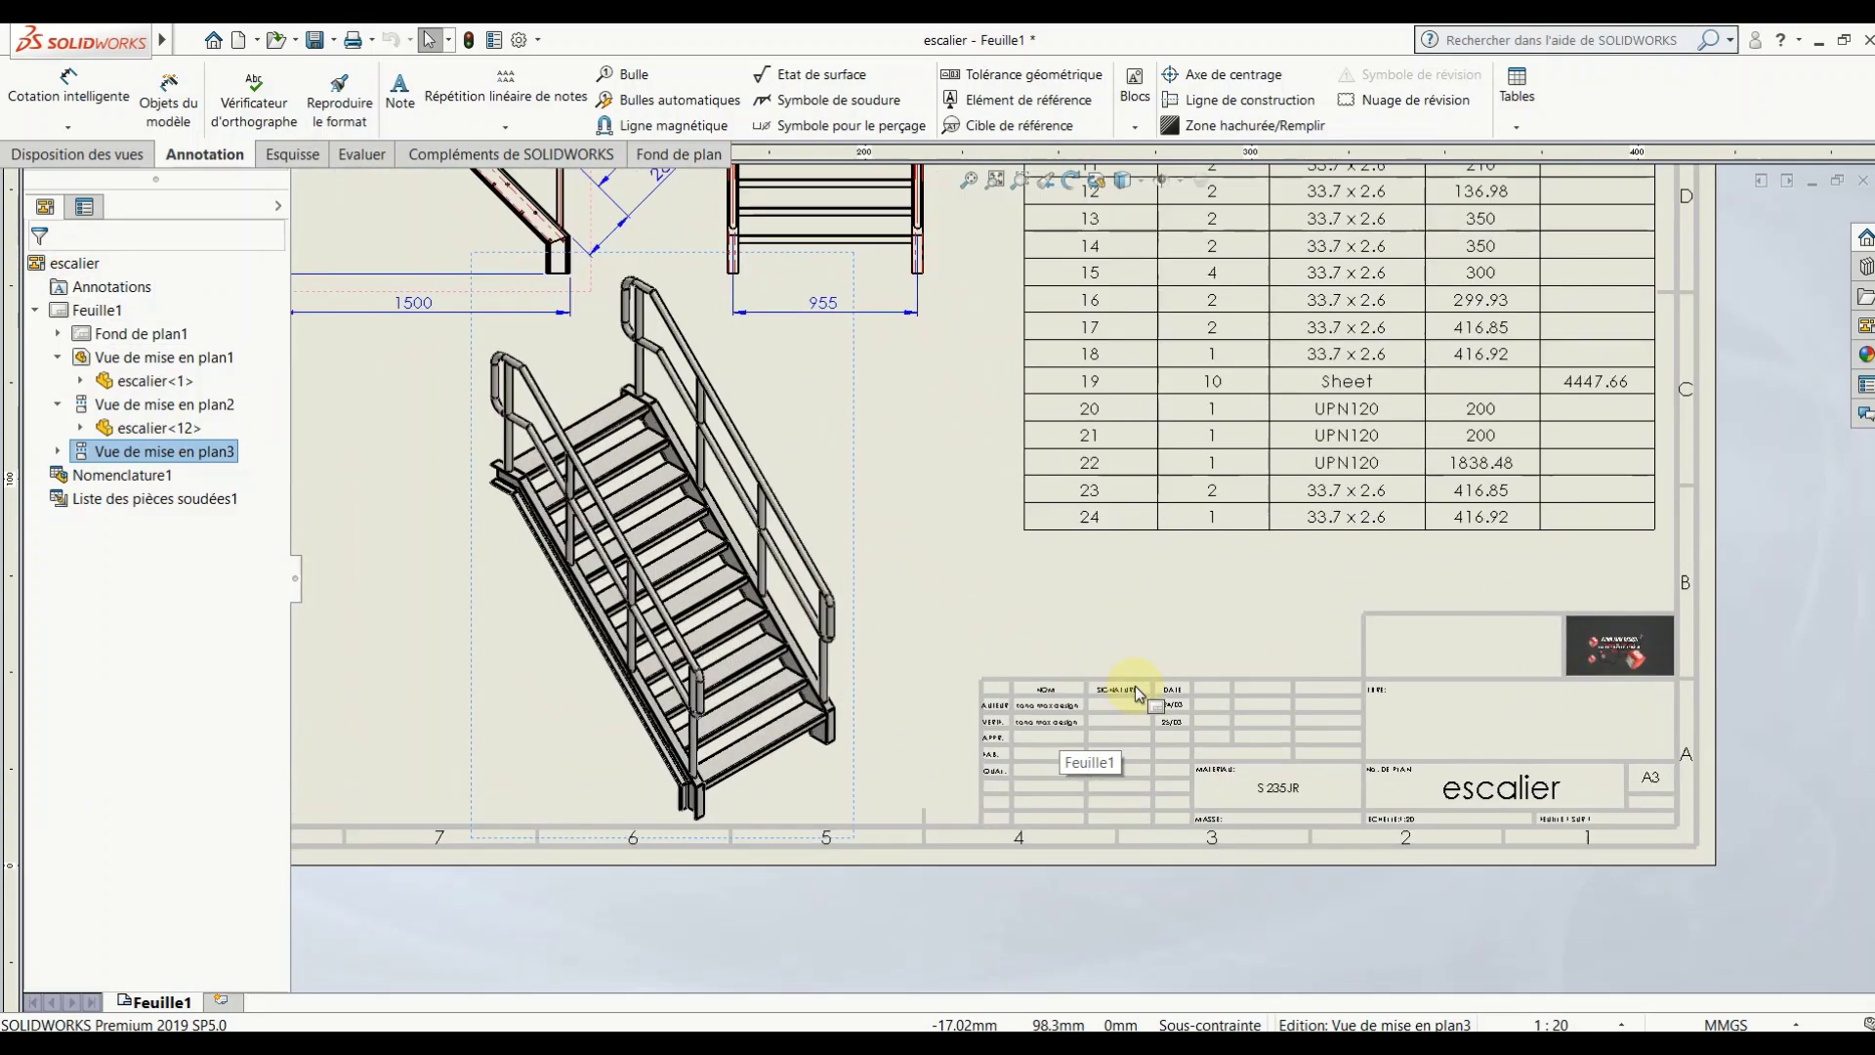
{"action": "key", "text": "f"}
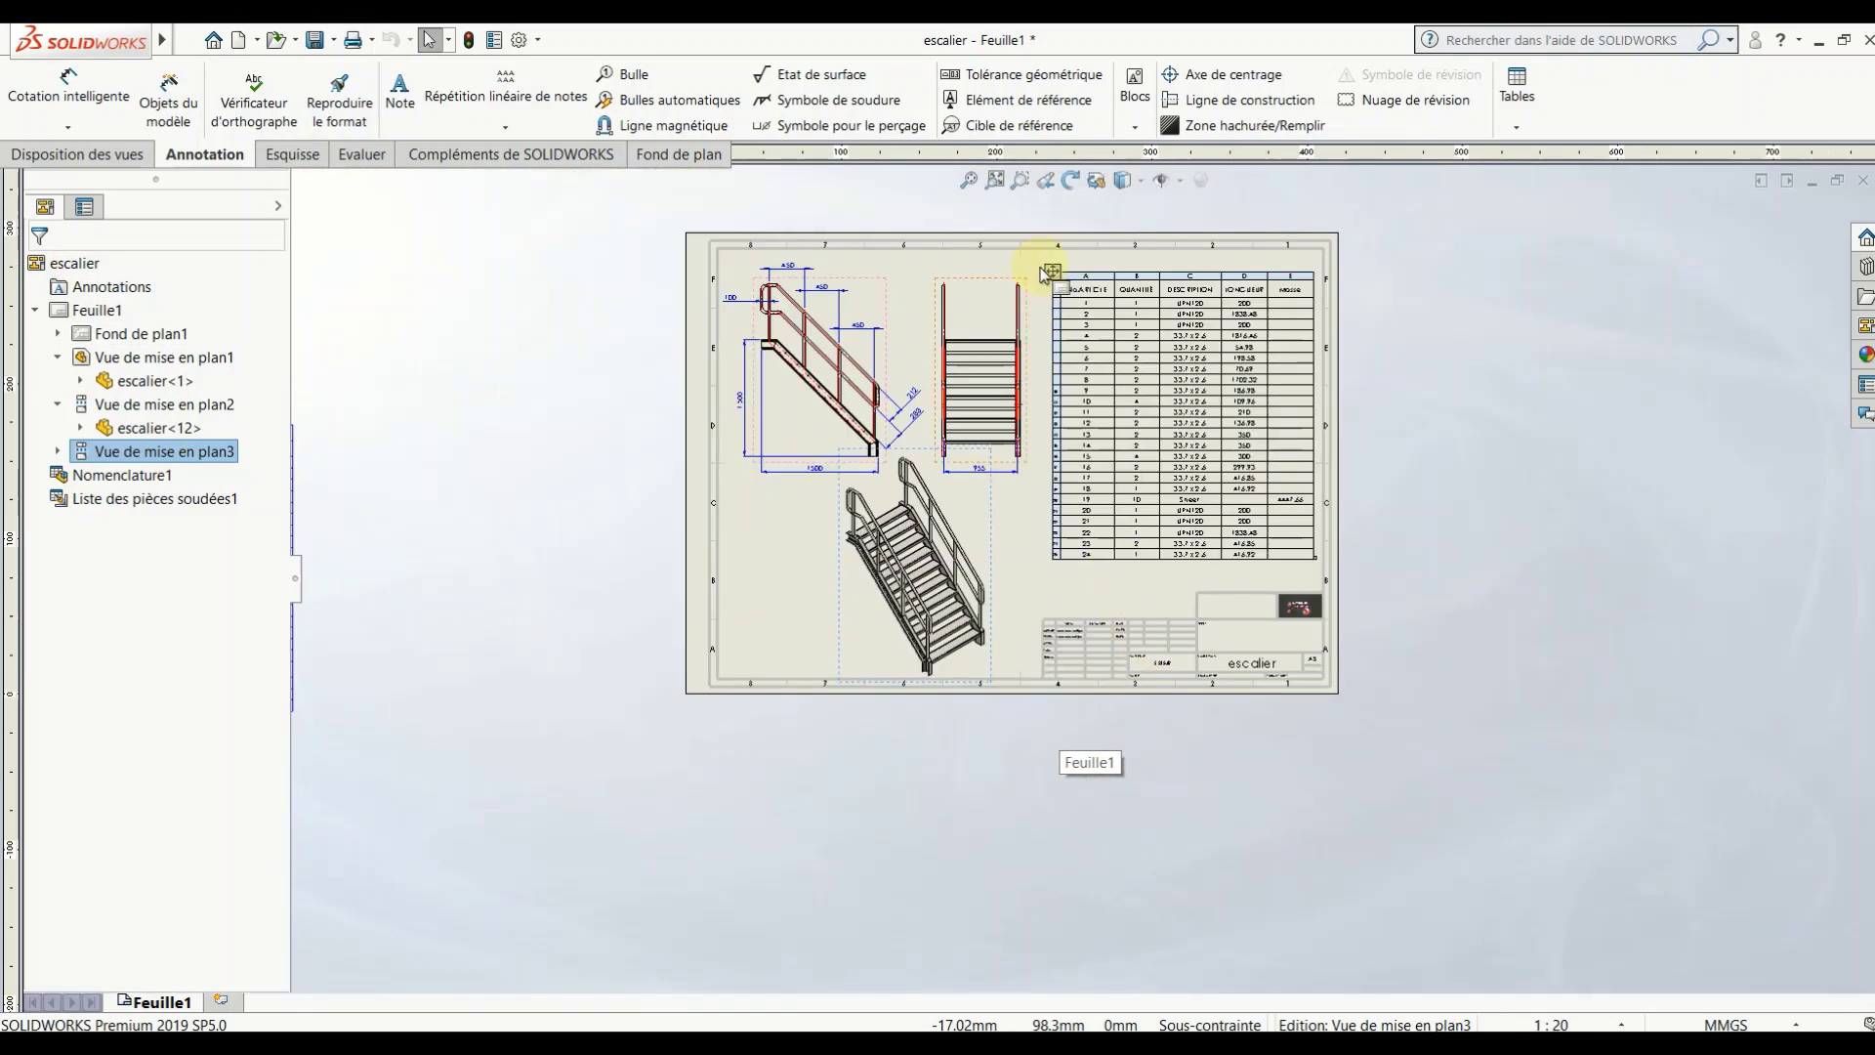